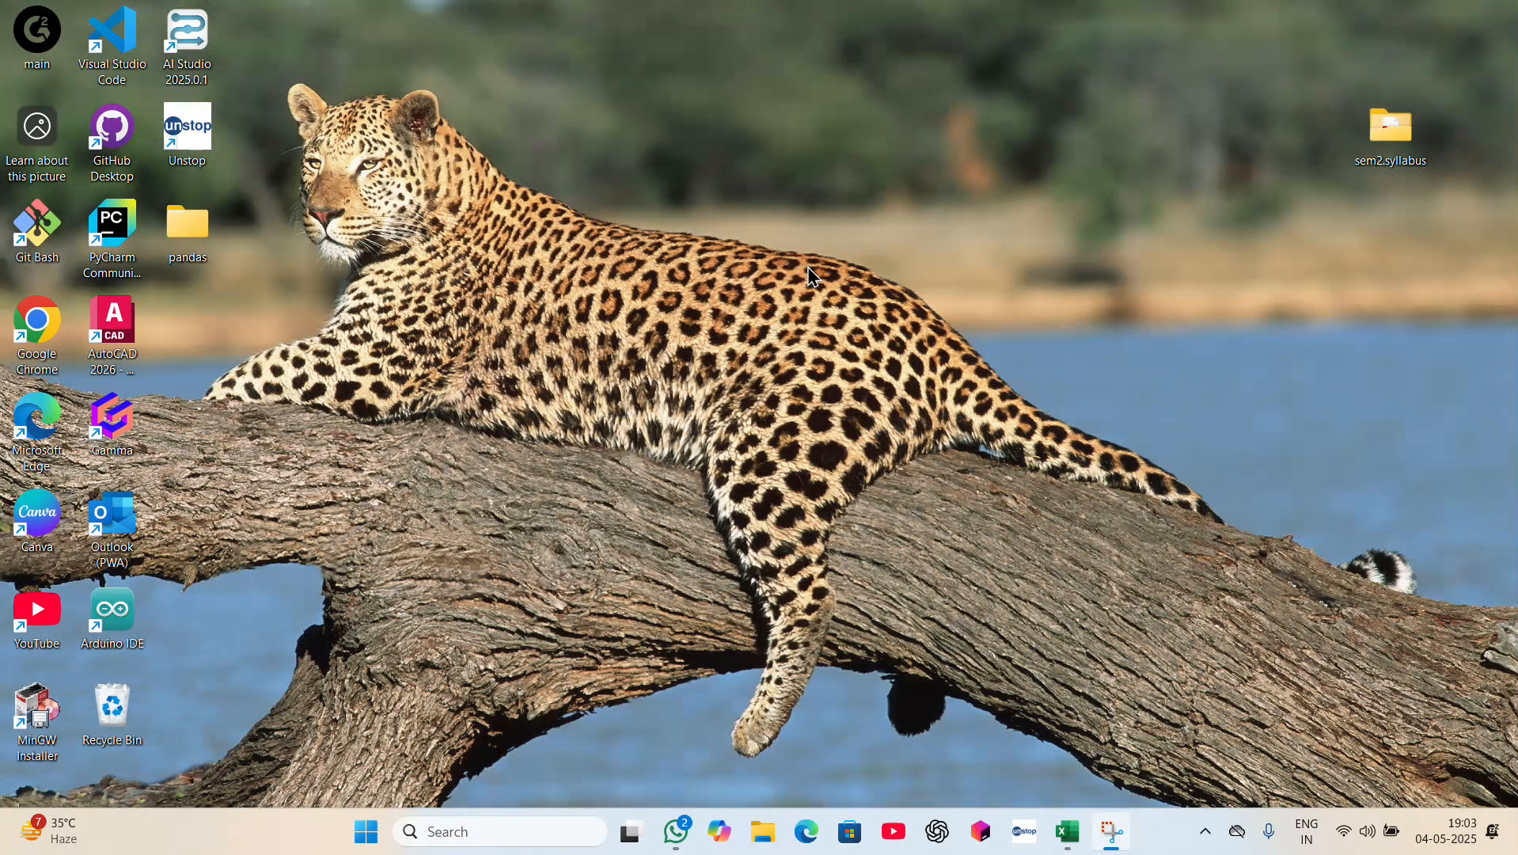
- Switch to the Book1 workbook in Excel and select the altairAI studio link across cells C2:T2
{"action": "mouse_move", "coordinate": [1068, 846]}
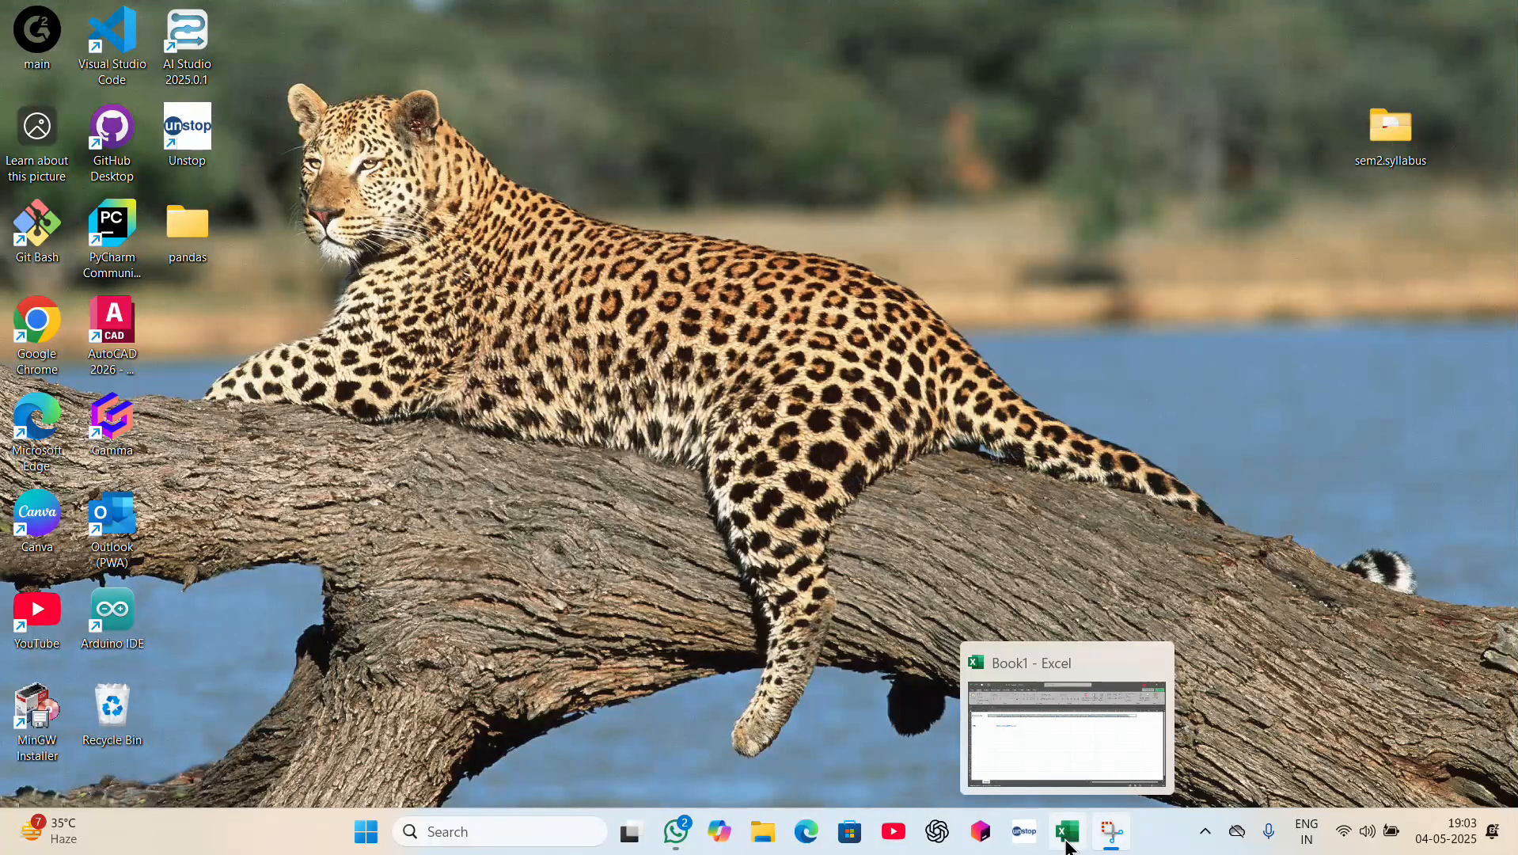
{"action": "left_click", "coordinate": [1067, 845]}
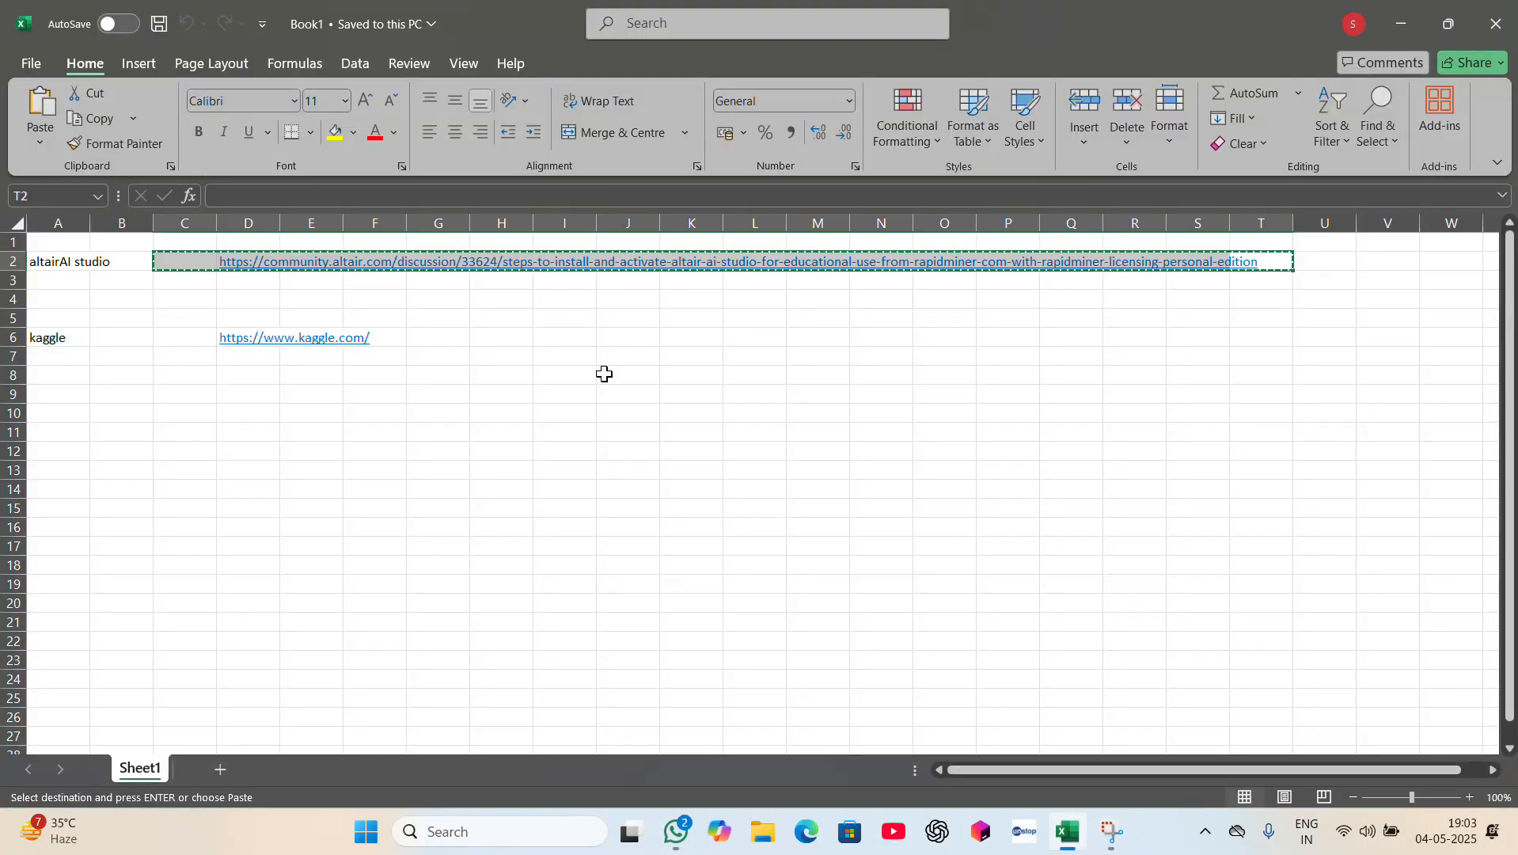
{"action": "left_click", "coordinate": [457, 261]}
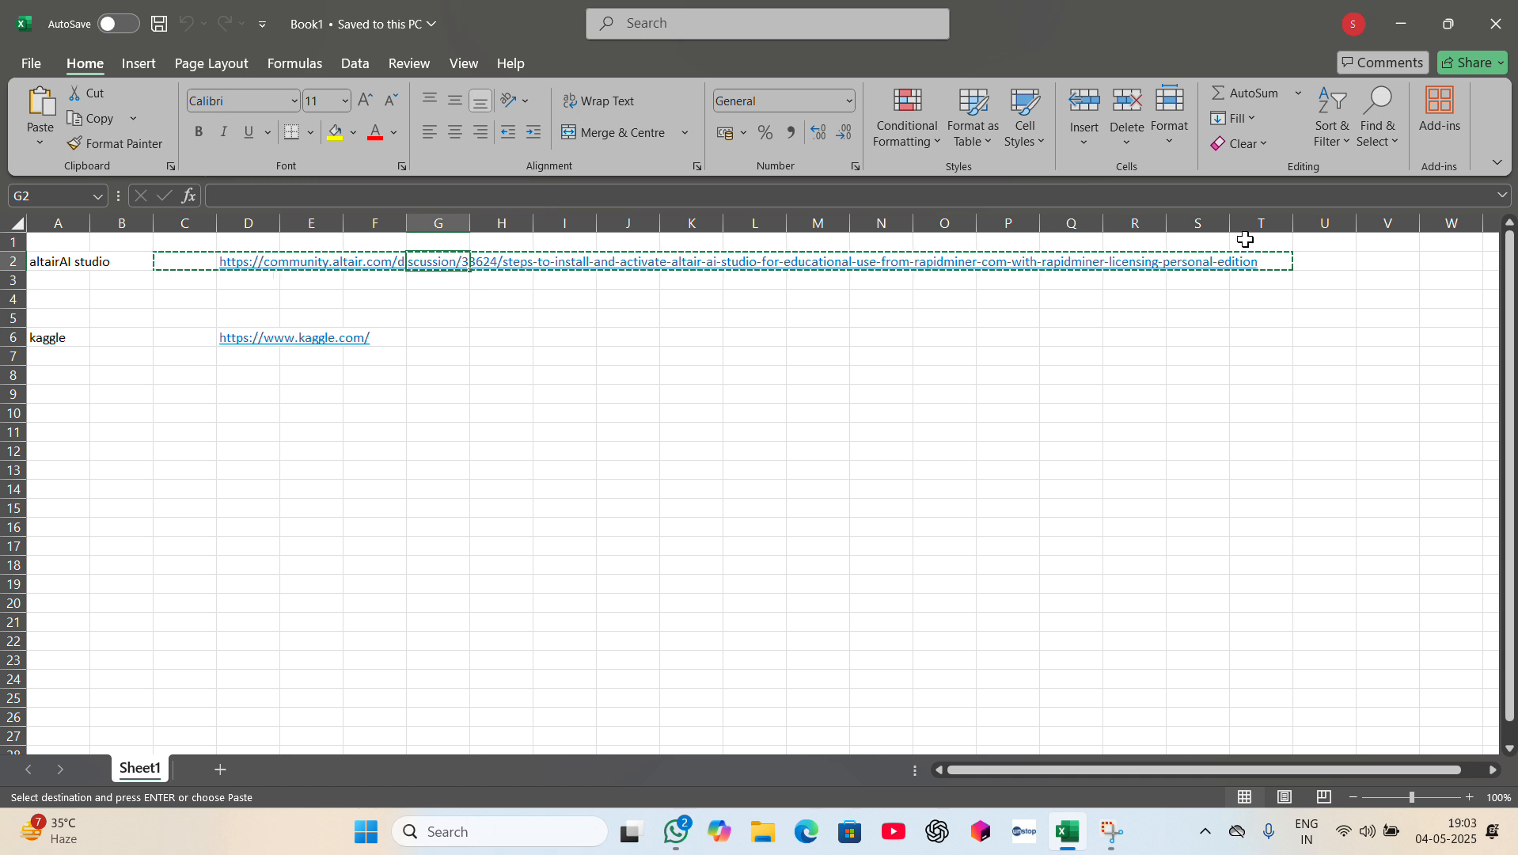
{"action": "left_click_drag", "start_coordinate": [1275, 264], "coordinate": [204, 262]}
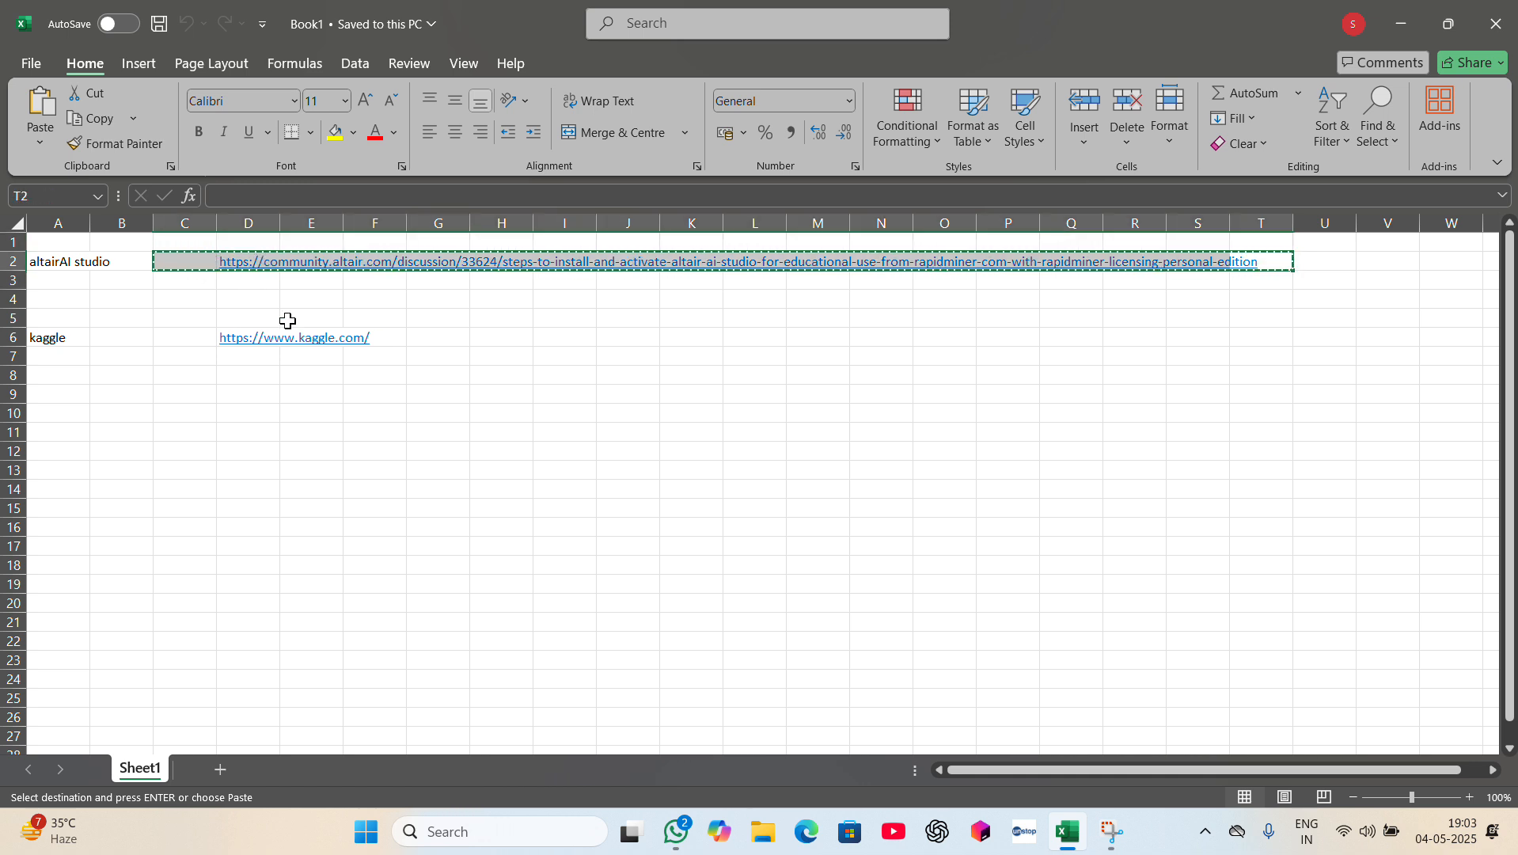
{"action": "key", "text": "super+d"}
{"action": "left_click", "coordinate": [37, 126]}
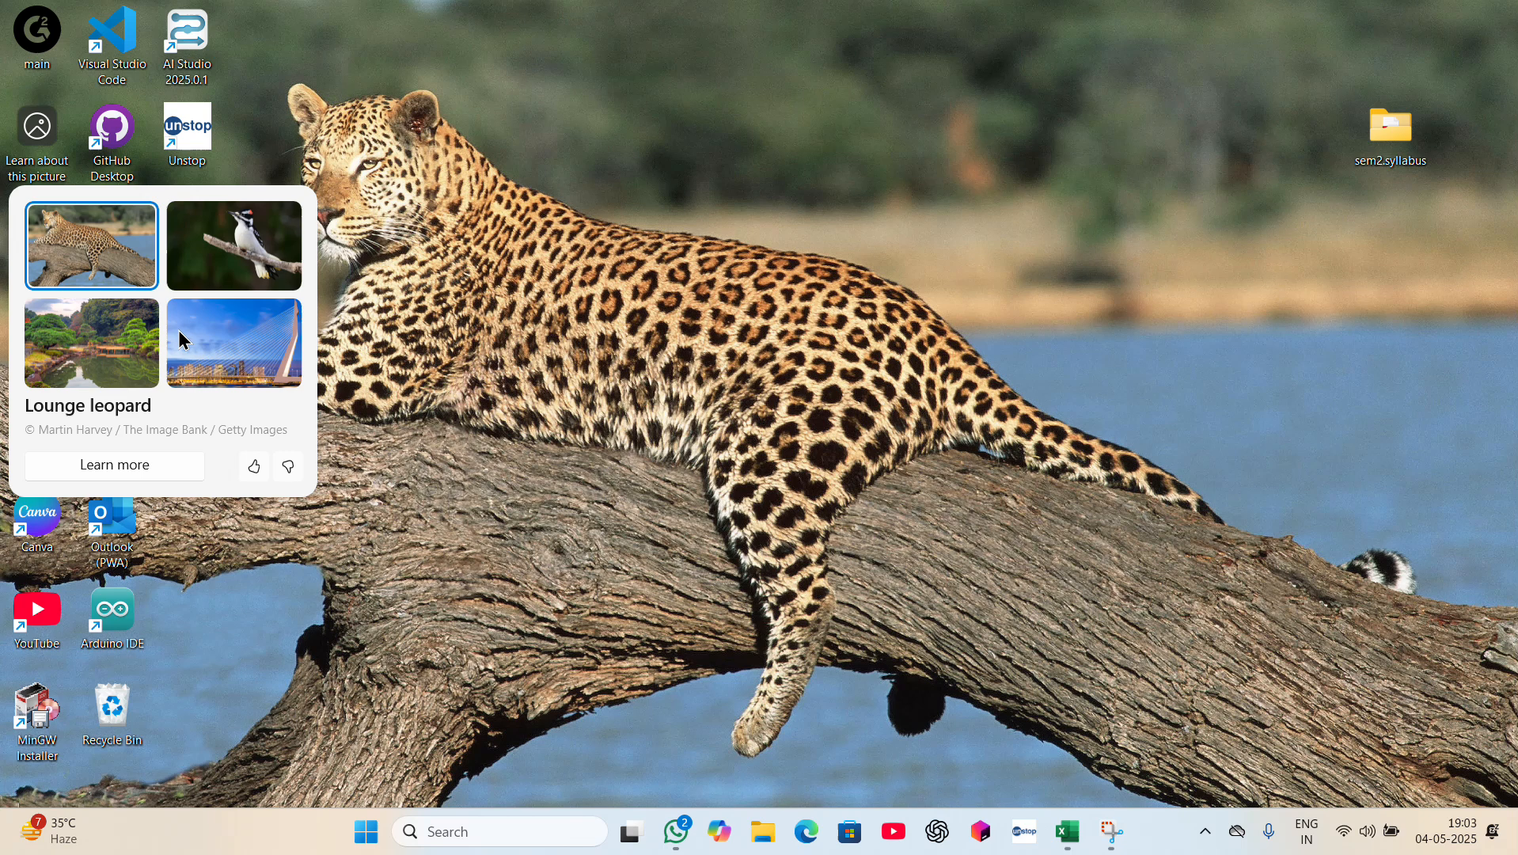
{"action": "left_click", "coordinate": [471, 273]}
{"action": "double_click", "coordinate": [38, 324]}
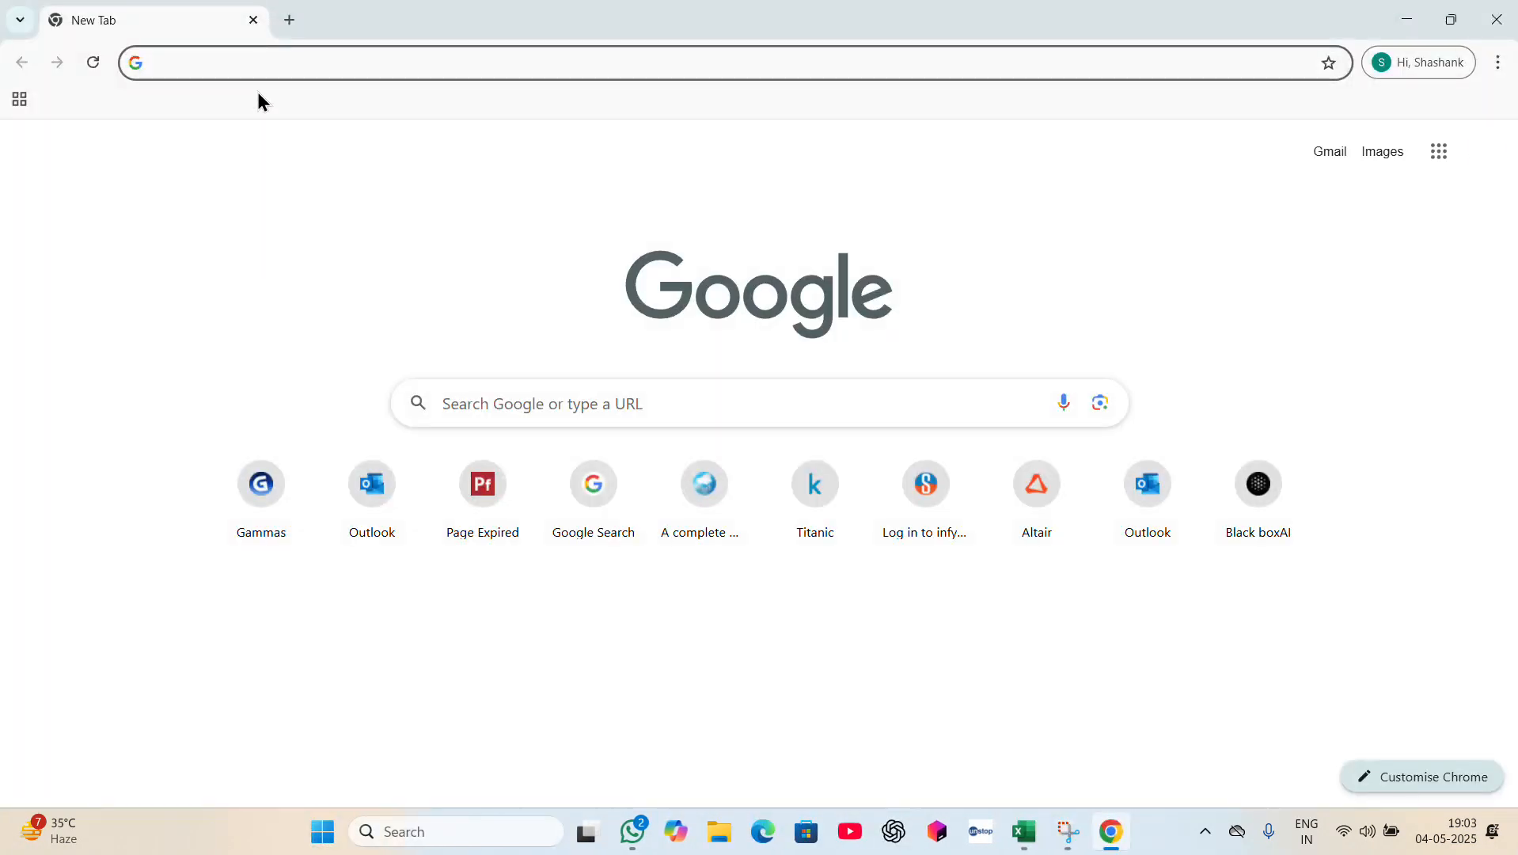
{"action": "type", "text": "https://community.altair.com/discussion/33624/steps-to-install-and-activate-altair-ai-studio-for-educational-use-from-rapidminer-com-with-rapidminer-licensing-personal-edition"}
{"action": "key", "text": "Return"}
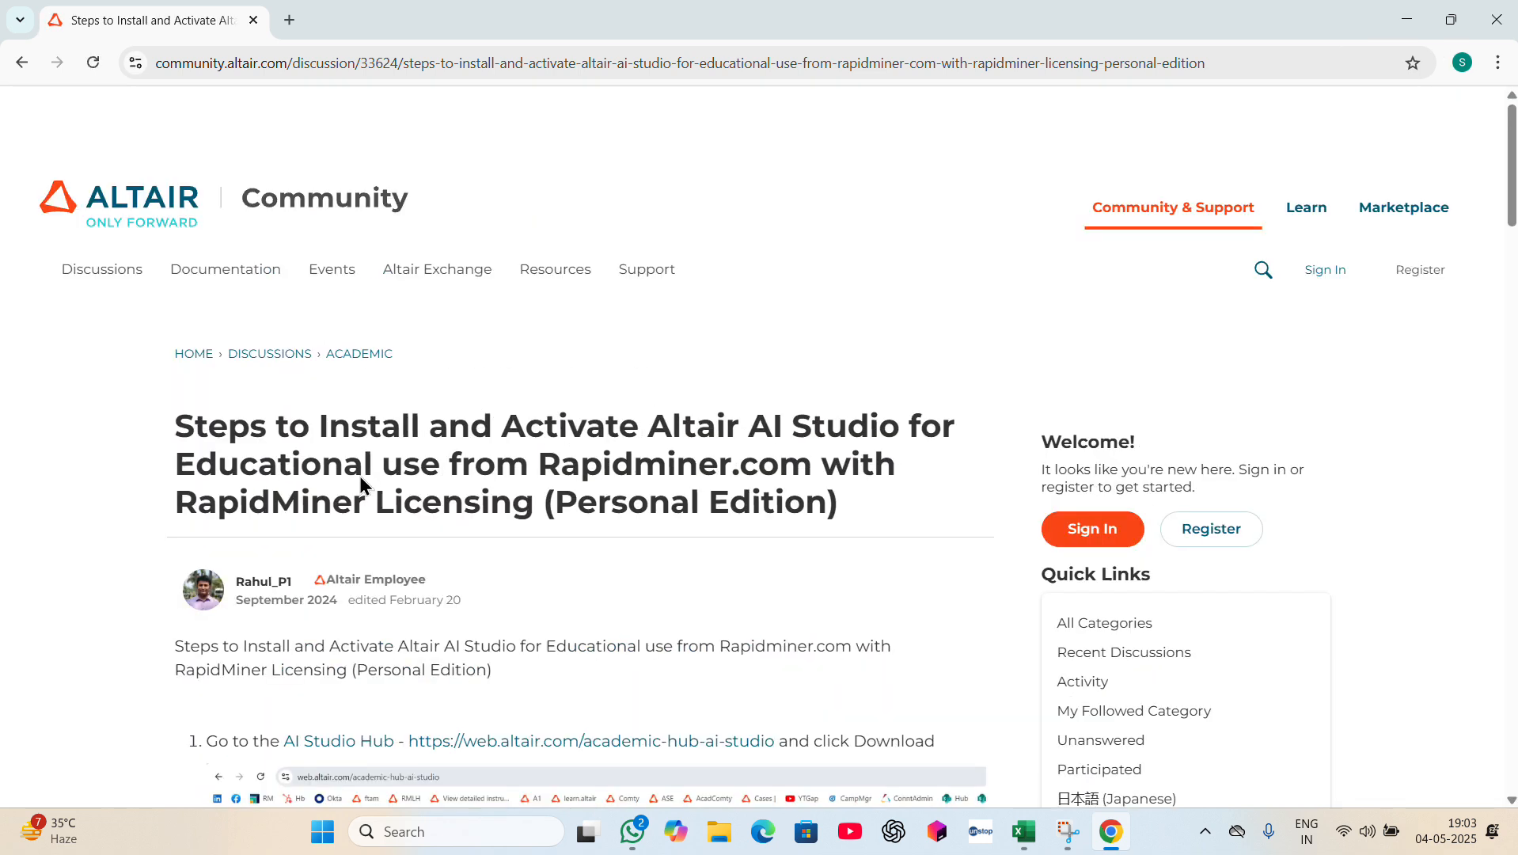
- Read through the Altair AI Studio guide's account creation, download, installation and login instructions, including the attachments at its end
{"action": "scroll", "coordinate": [449, 490], "scroll_direction": "down", "scroll_amount": 1}
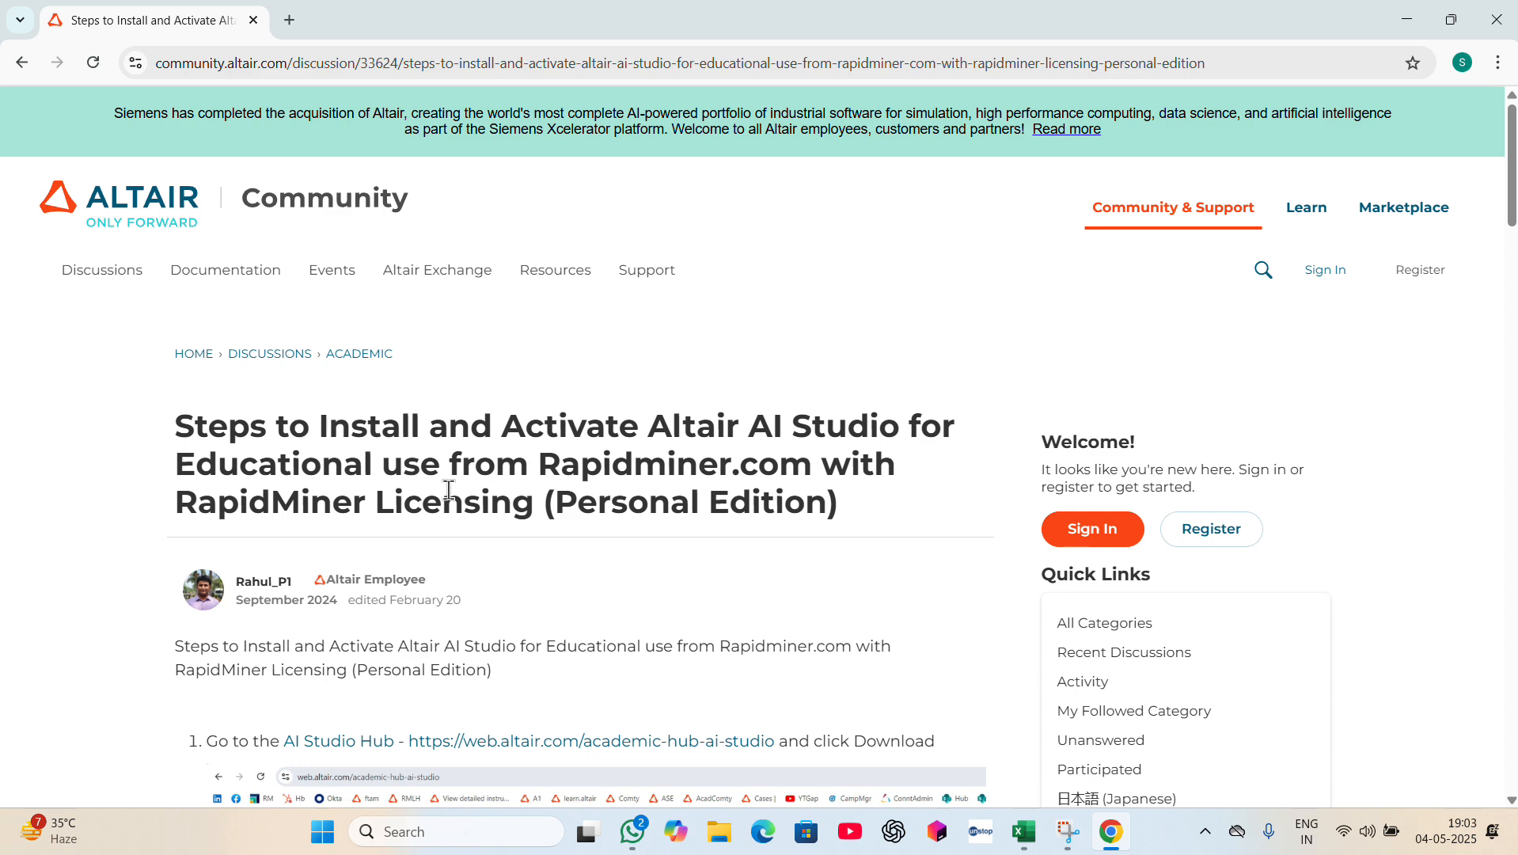
{"action": "scroll", "coordinate": [448, 491], "scroll_direction": "down", "scroll_amount": 2}
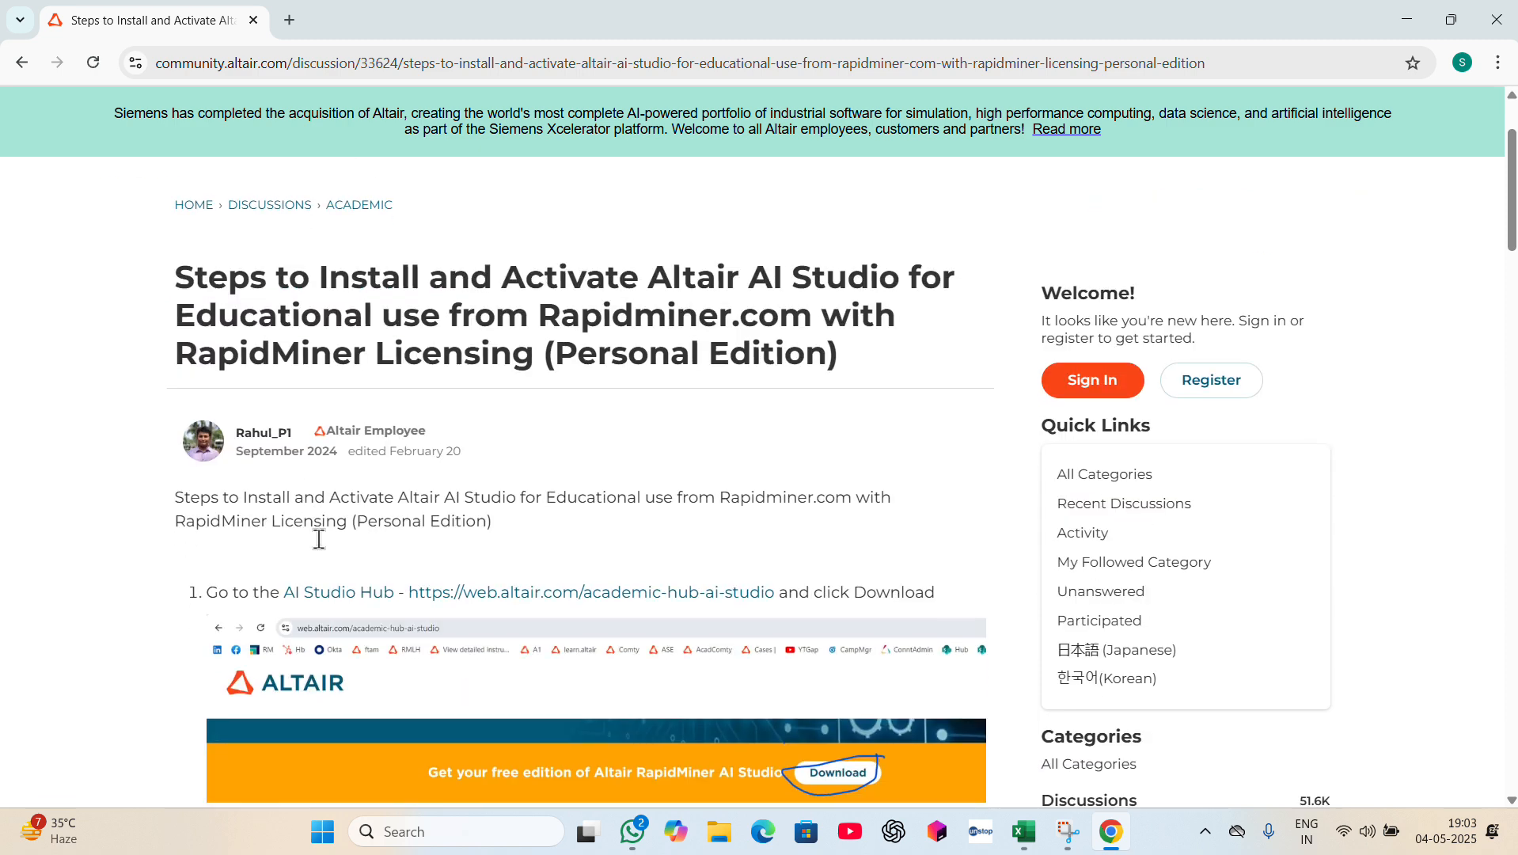
{"action": "scroll", "coordinate": [319, 539], "scroll_direction": "down", "scroll_amount": 1}
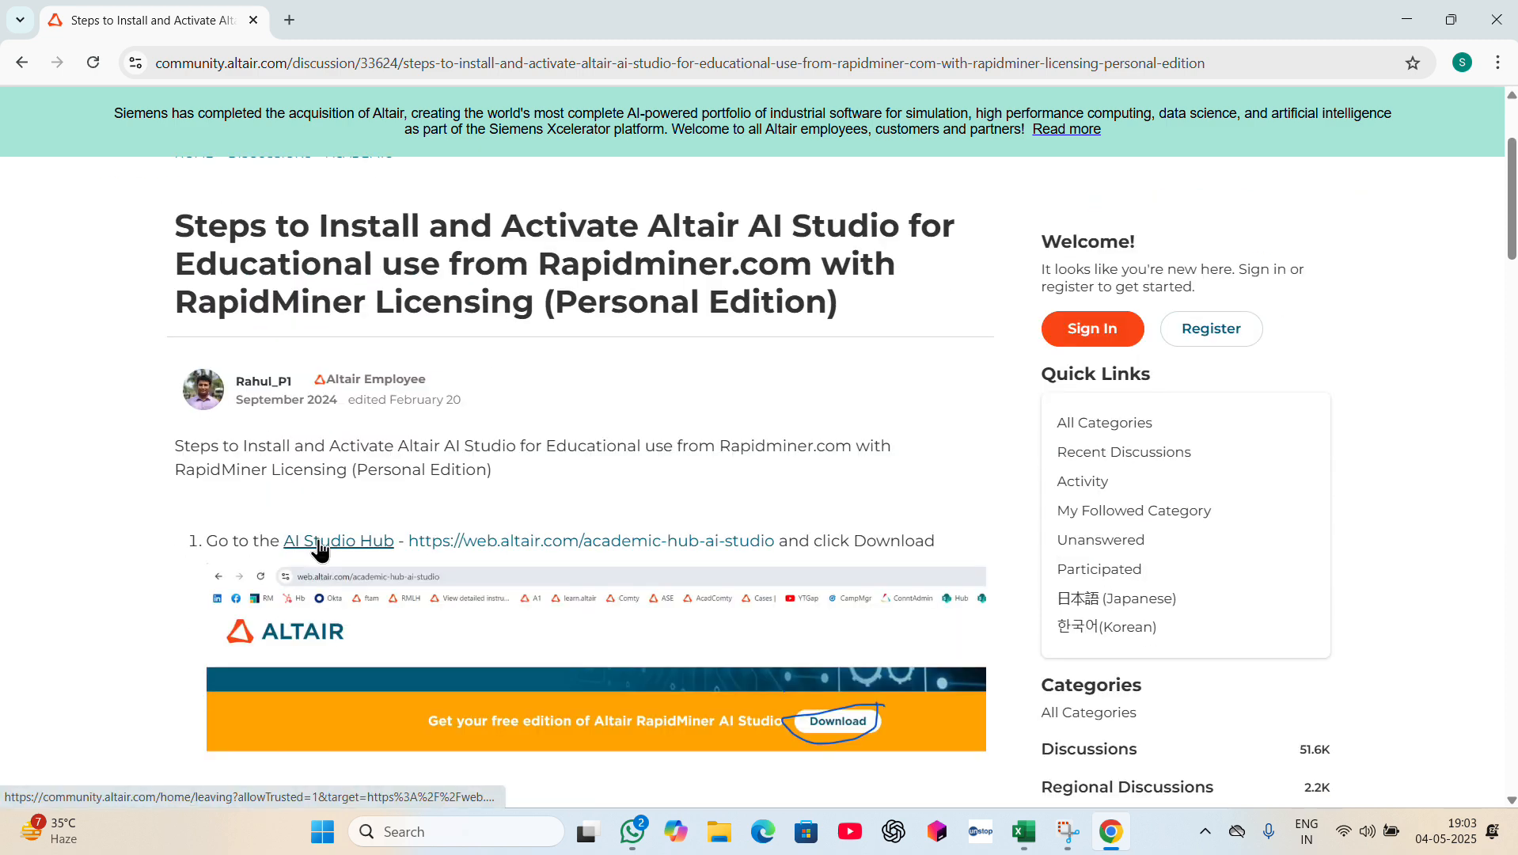
{"action": "scroll", "coordinate": [319, 546], "scroll_direction": "down", "scroll_amount": 8}
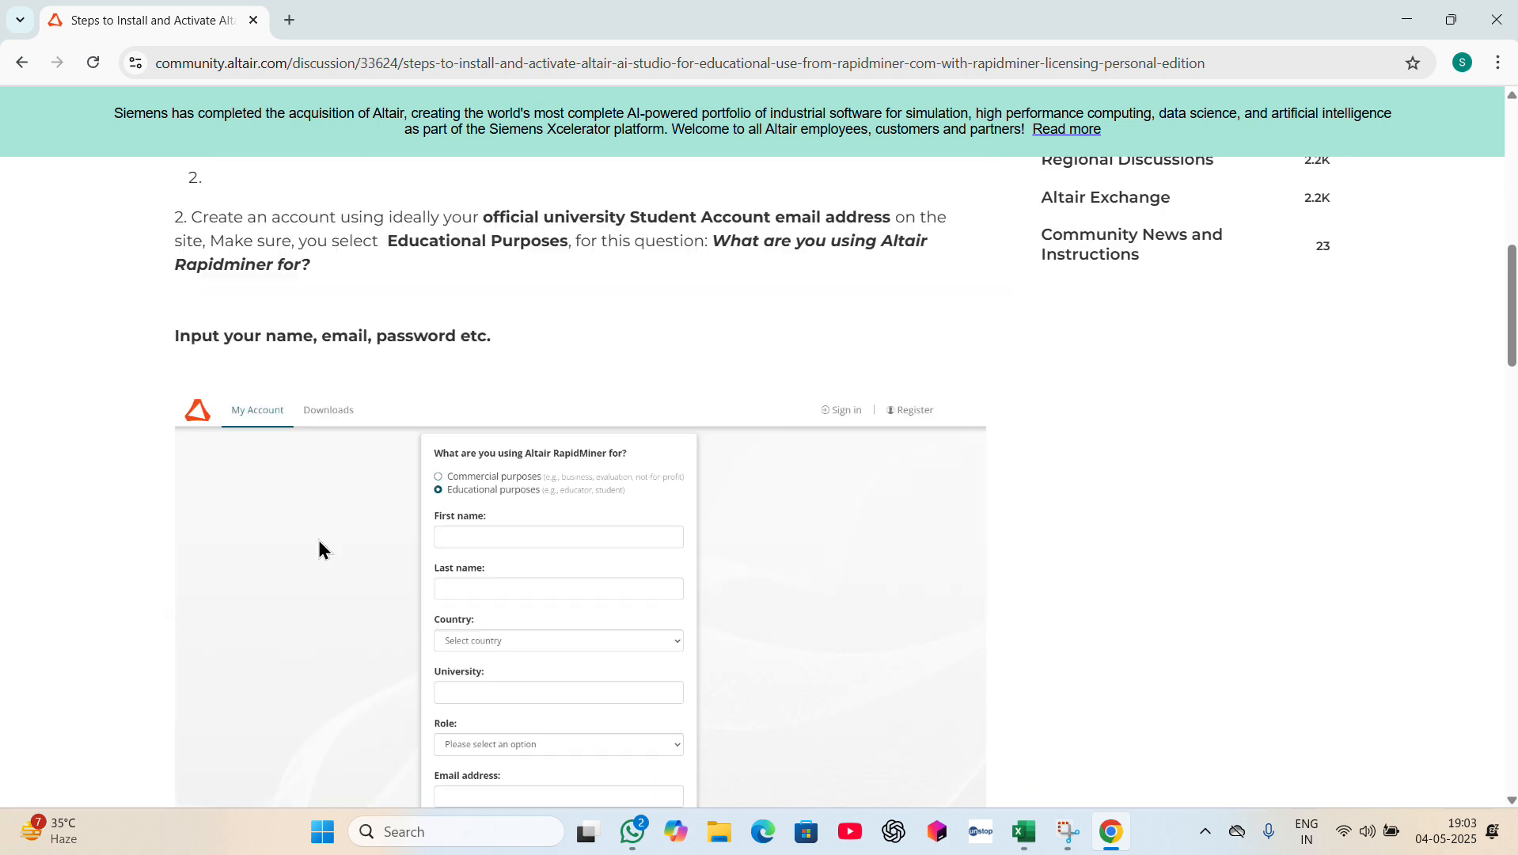
{"action": "scroll", "coordinate": [319, 548], "scroll_direction": "down", "scroll_amount": 1}
{"action": "scroll", "coordinate": [320, 548], "scroll_direction": "down", "scroll_amount": 1}
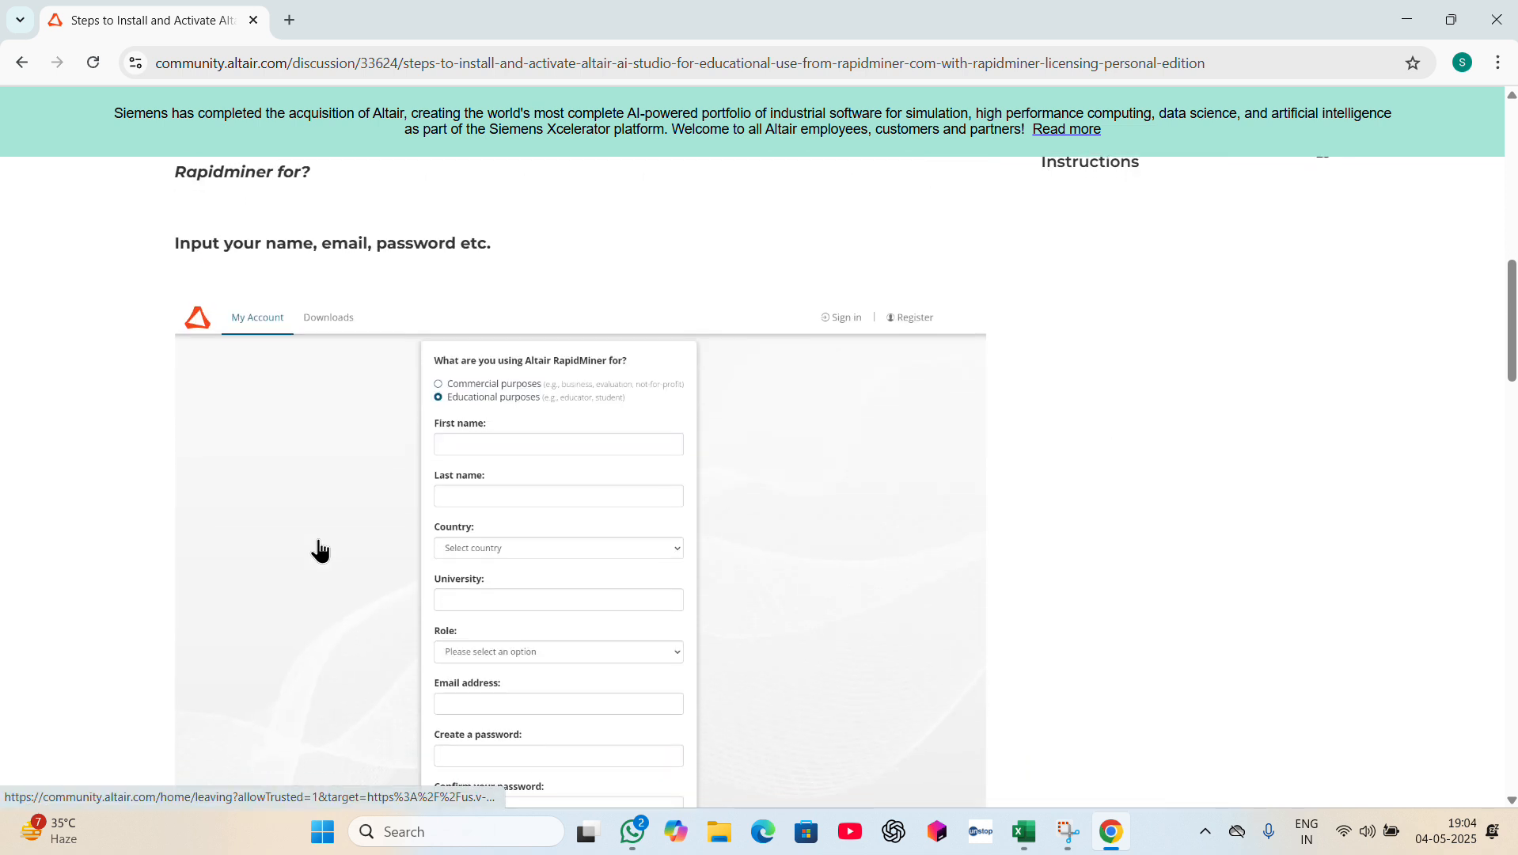
{"action": "scroll", "coordinate": [320, 549], "scroll_direction": "up", "scroll_amount": 1}
{"action": "scroll", "coordinate": [308, 558], "scroll_direction": "down", "scroll_amount": 1}
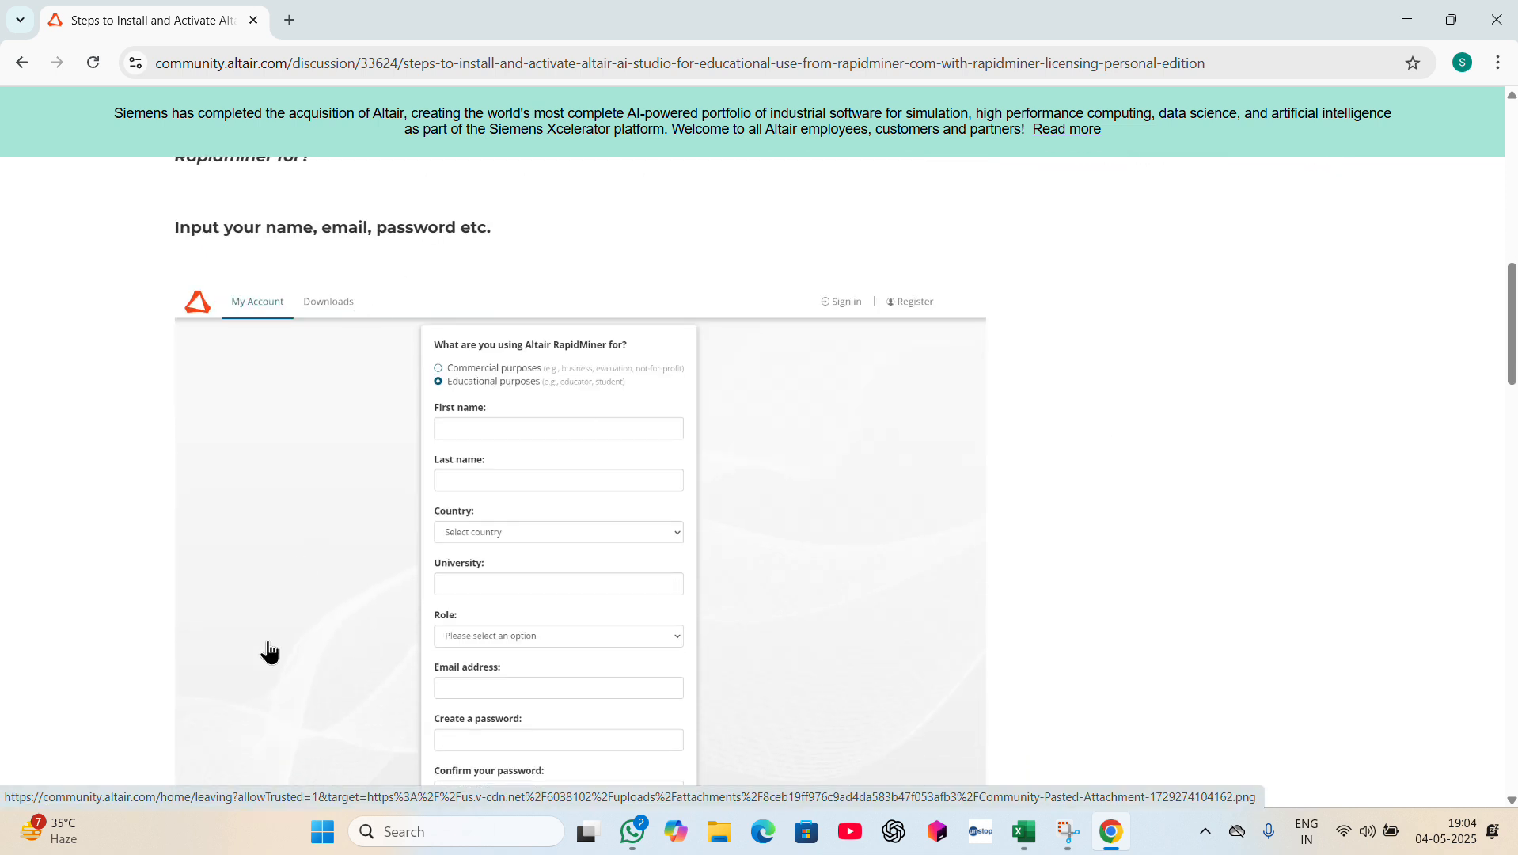
{"action": "scroll", "coordinate": [529, 495], "scroll_direction": "down", "scroll_amount": 8}
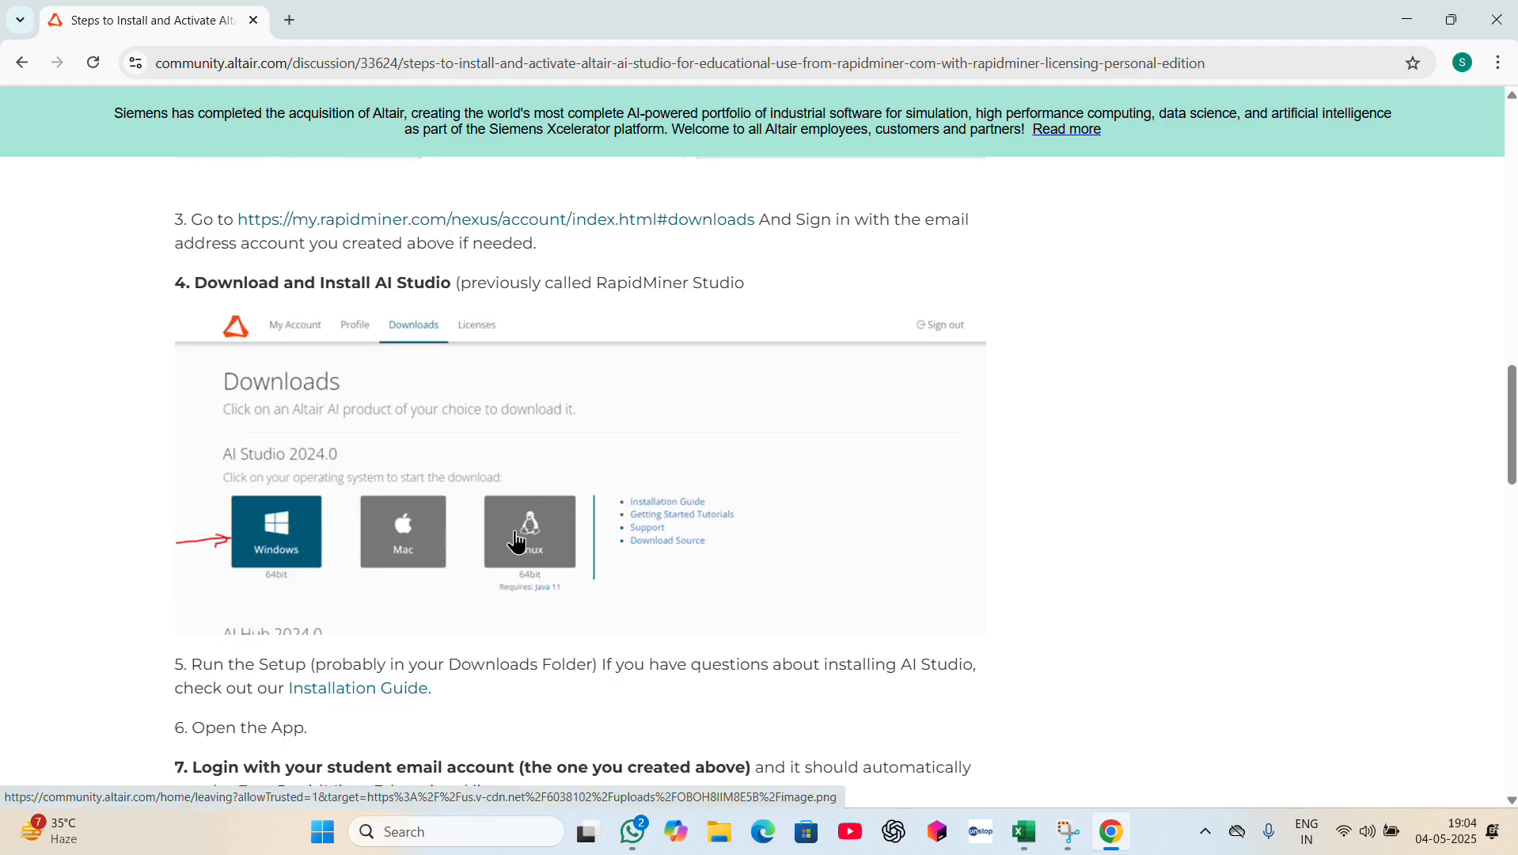
{"action": "scroll", "coordinate": [516, 543], "scroll_direction": "down", "scroll_amount": 5}
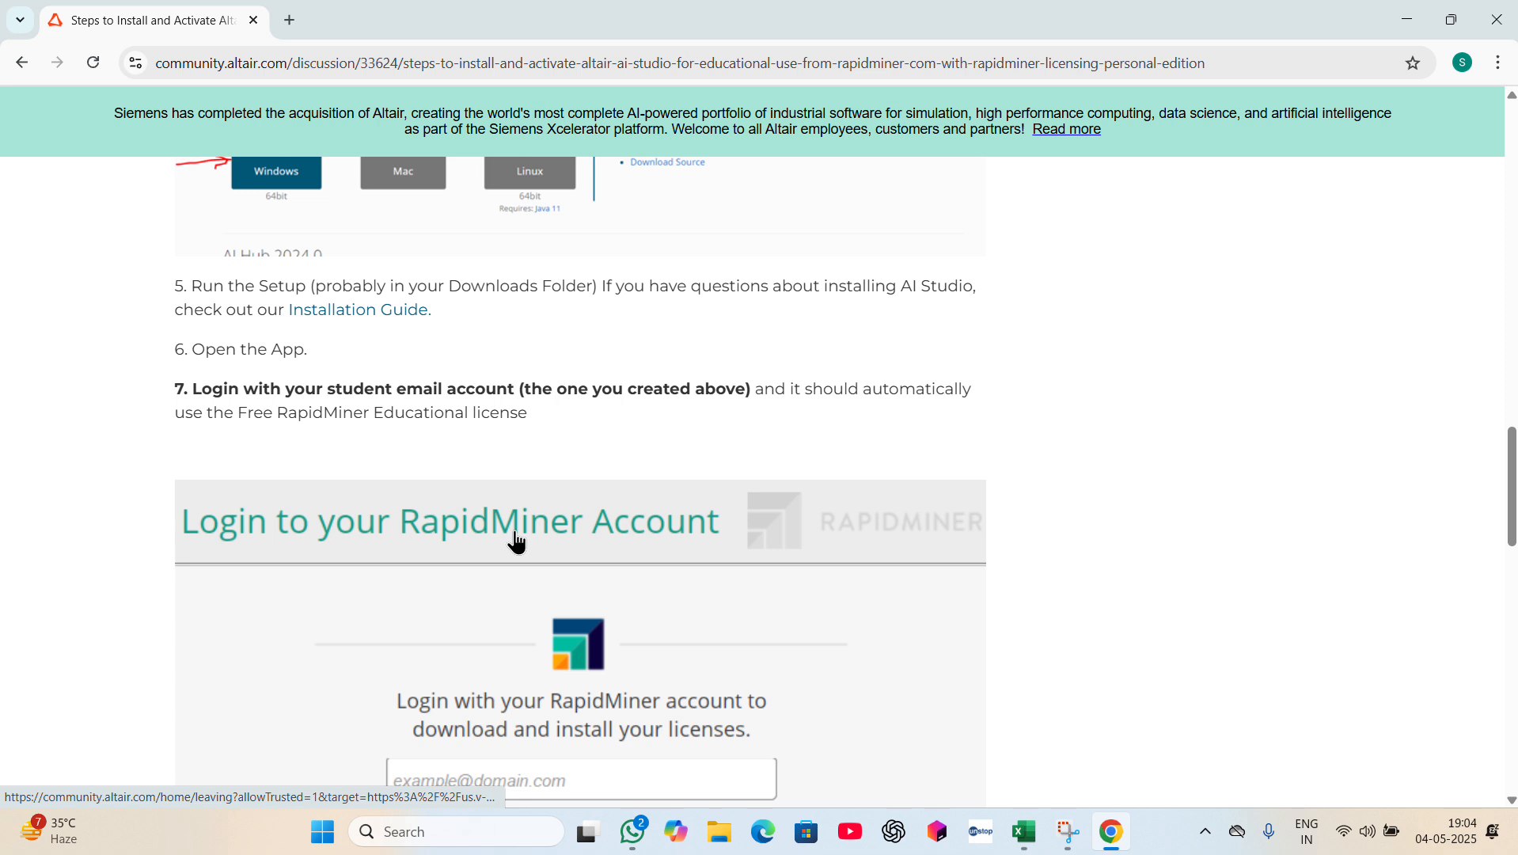
{"action": "scroll", "coordinate": [517, 543], "scroll_direction": "down", "scroll_amount": 4}
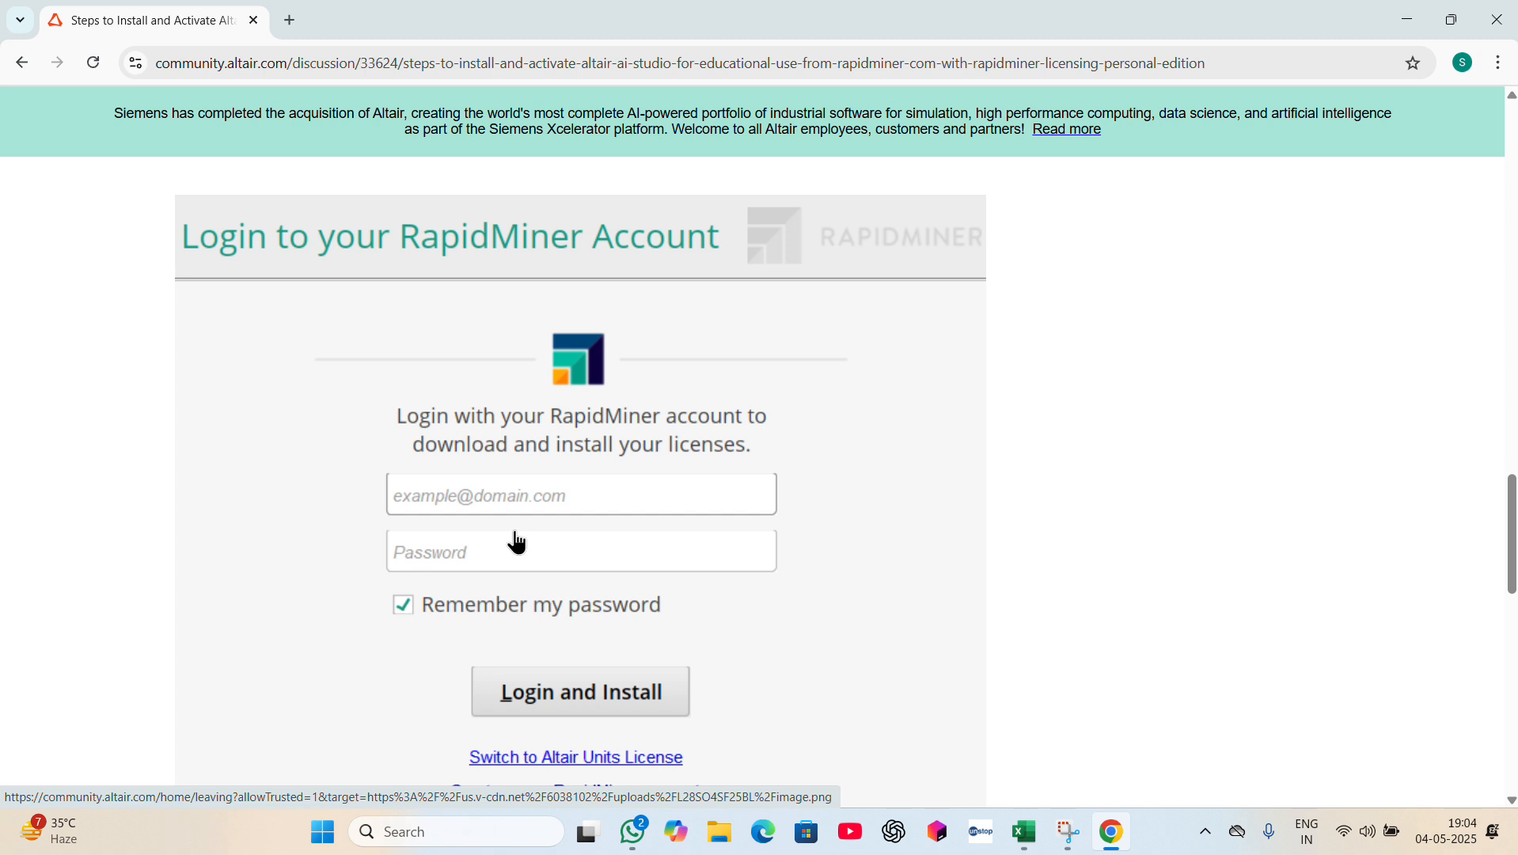
{"action": "scroll", "coordinate": [563, 501], "scroll_direction": "down", "scroll_amount": 10}
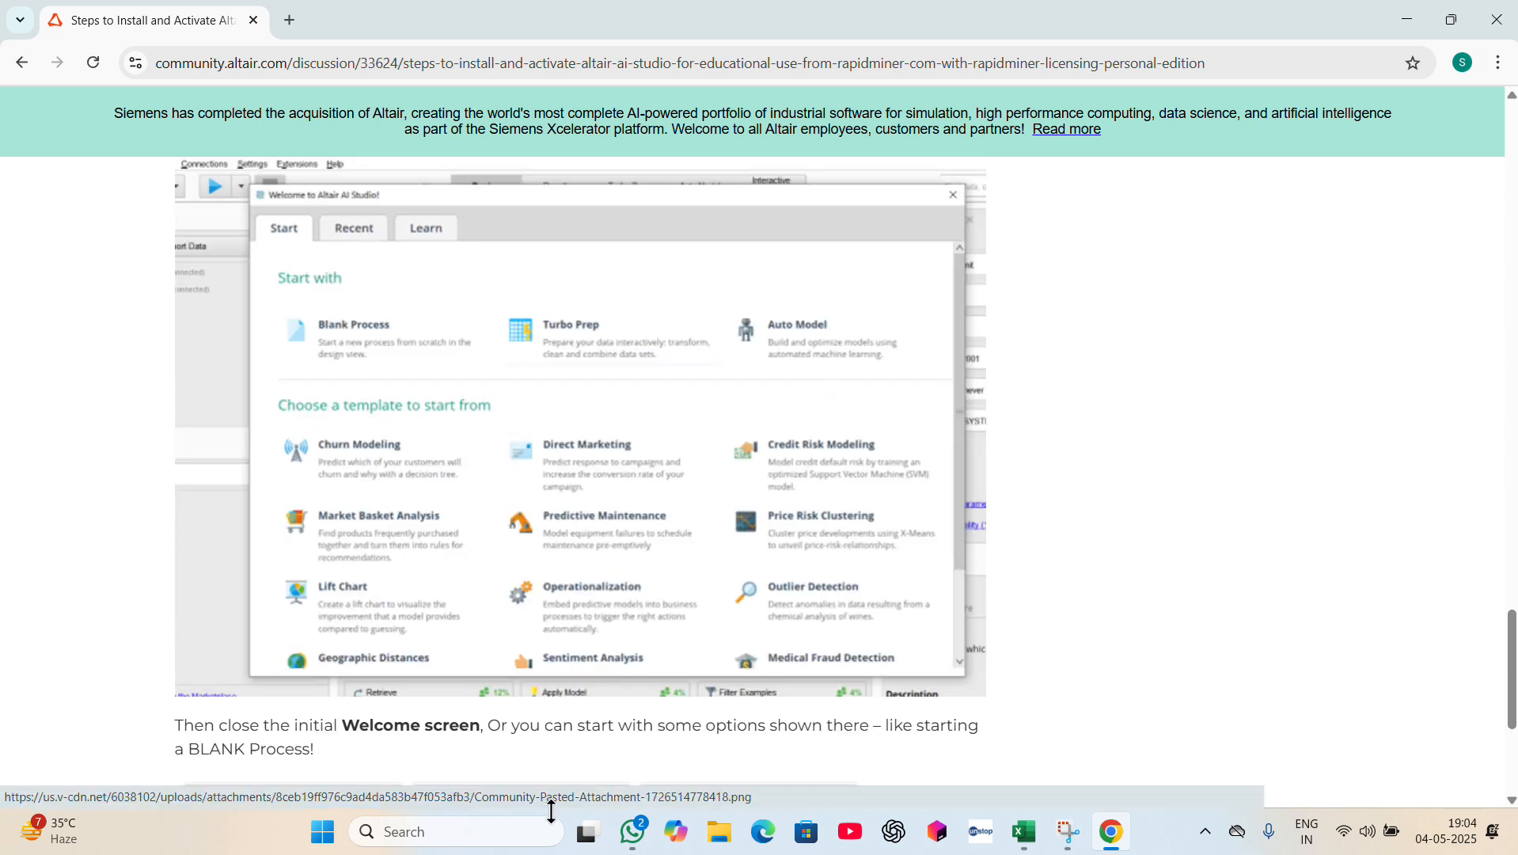
{"action": "scroll", "coordinate": [395, 484], "scroll_direction": "up", "scroll_amount": 1}
{"action": "scroll", "coordinate": [395, 484], "scroll_direction": "up", "scroll_amount": 2}
{"action": "scroll", "coordinate": [395, 484], "scroll_direction": "down", "scroll_amount": 7}
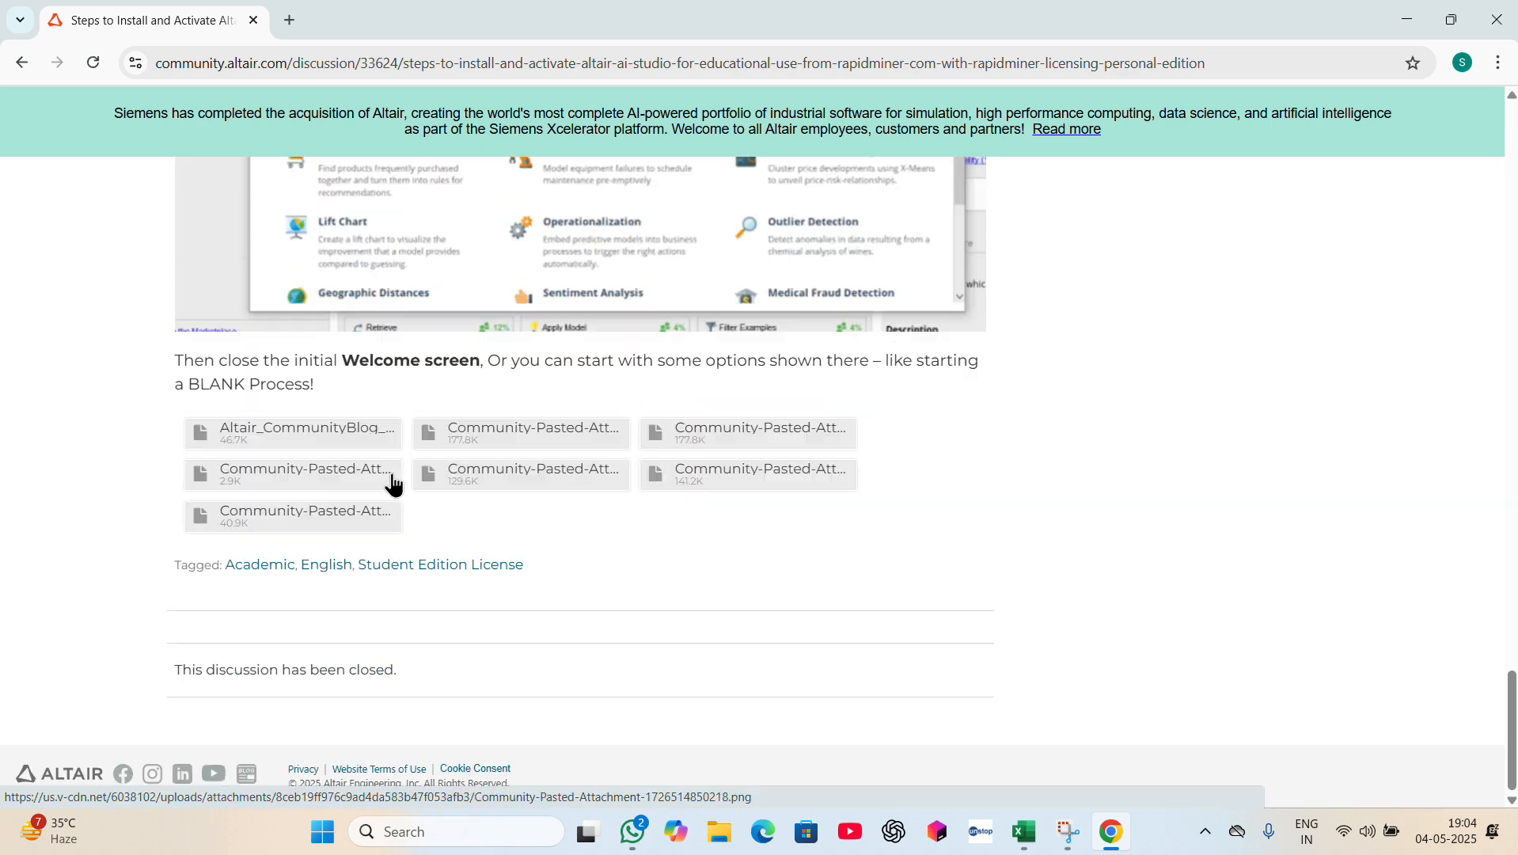
{"action": "scroll", "coordinate": [395, 484], "scroll_direction": "up", "scroll_amount": 20}
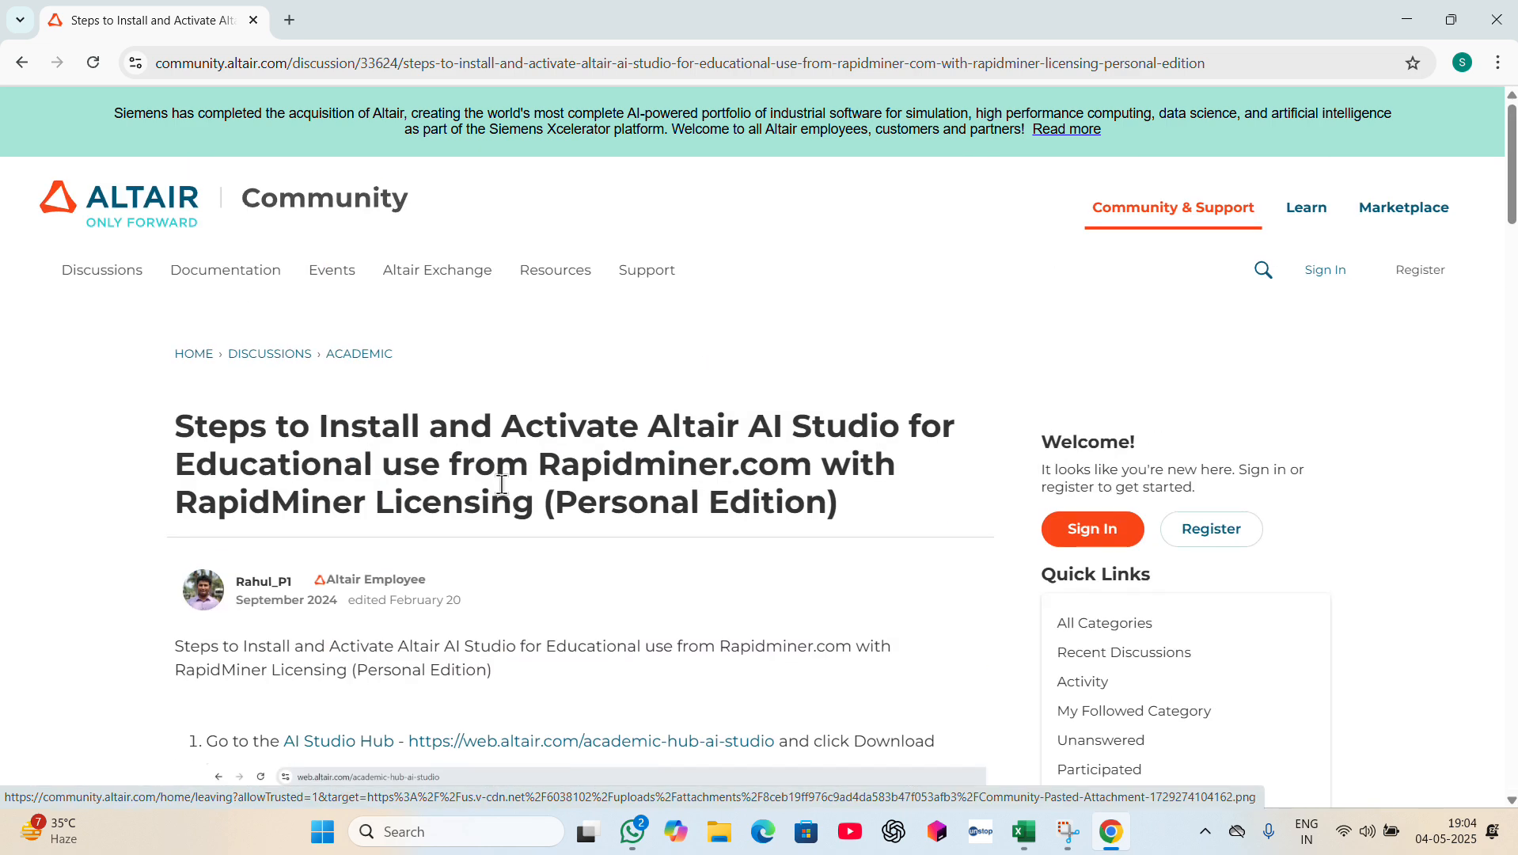
- Follow the guide's academic-hub-ai-studio link, dismiss the student contest pop-up, and open the free edition's download registration form to review its fields
{"action": "scroll", "coordinate": [626, 701], "scroll_direction": "down", "scroll_amount": 2}
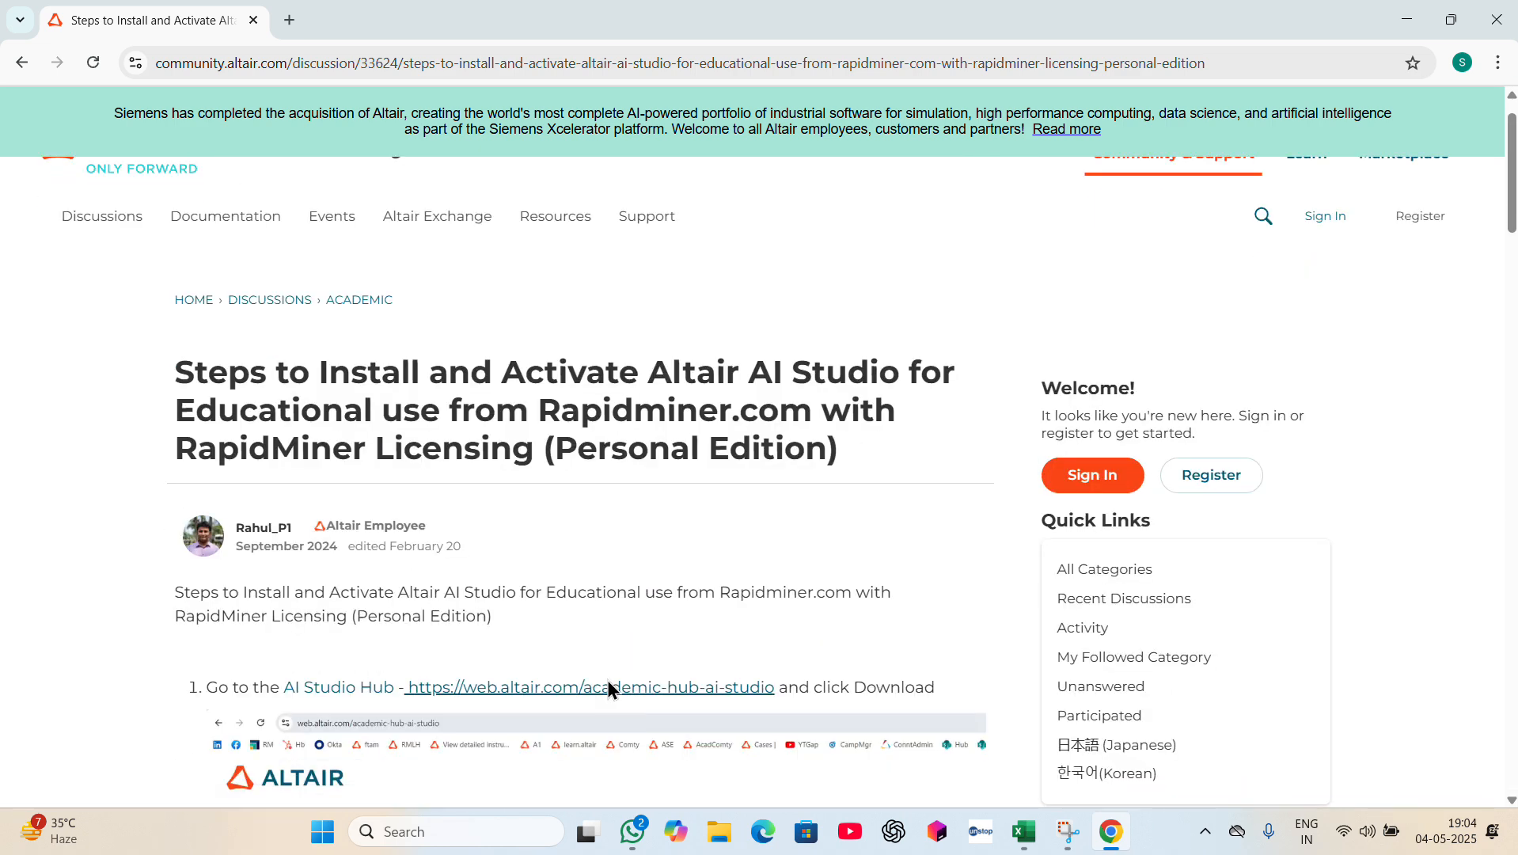
{"action": "left_click", "coordinate": [607, 688]}
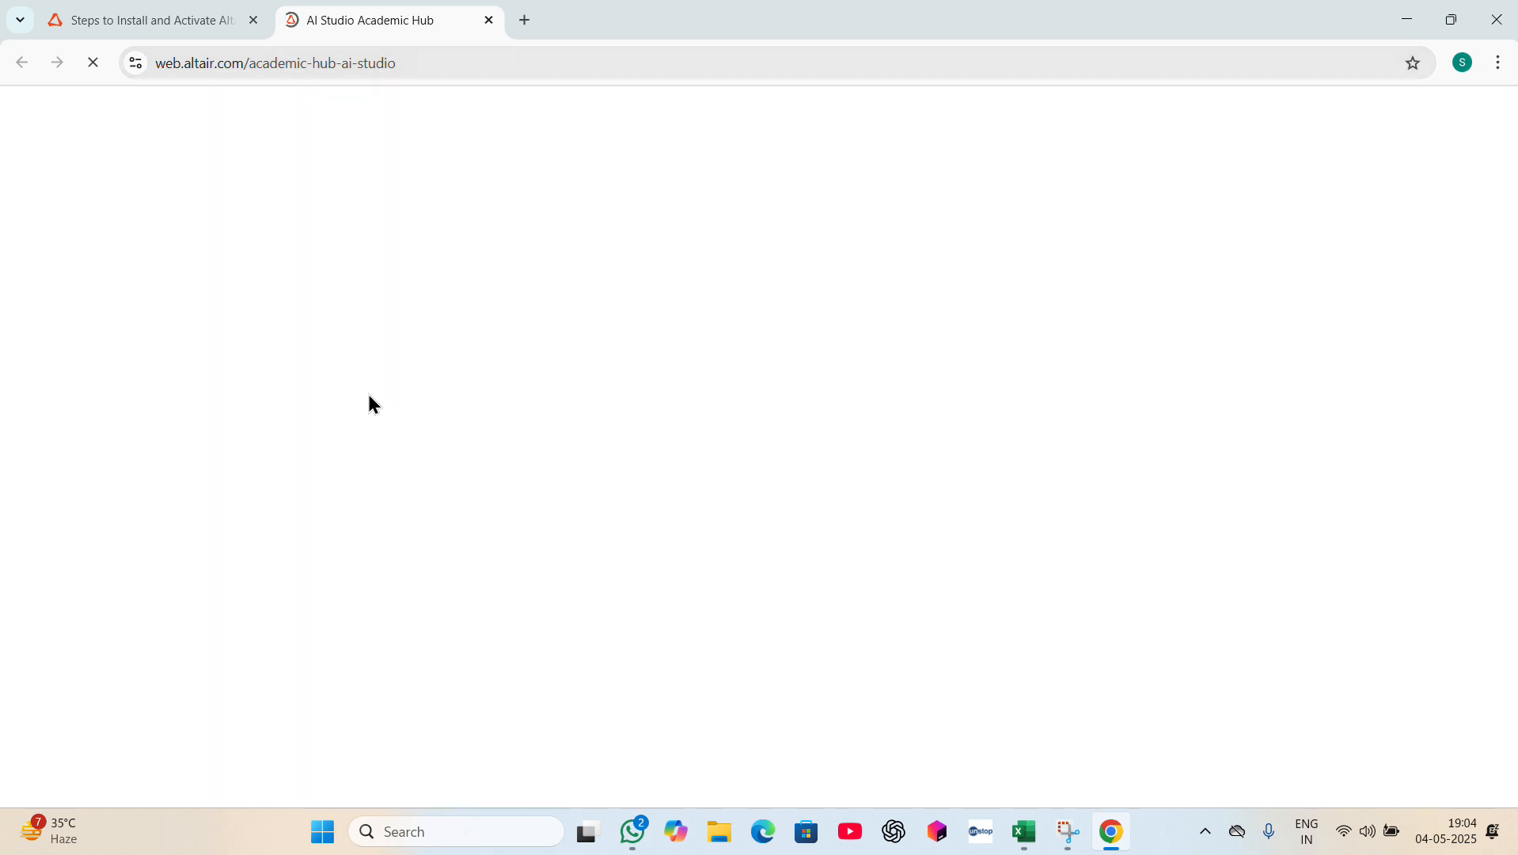
{"action": "scroll", "coordinate": [525, 511], "scroll_direction": "down", "scroll_amount": 3}
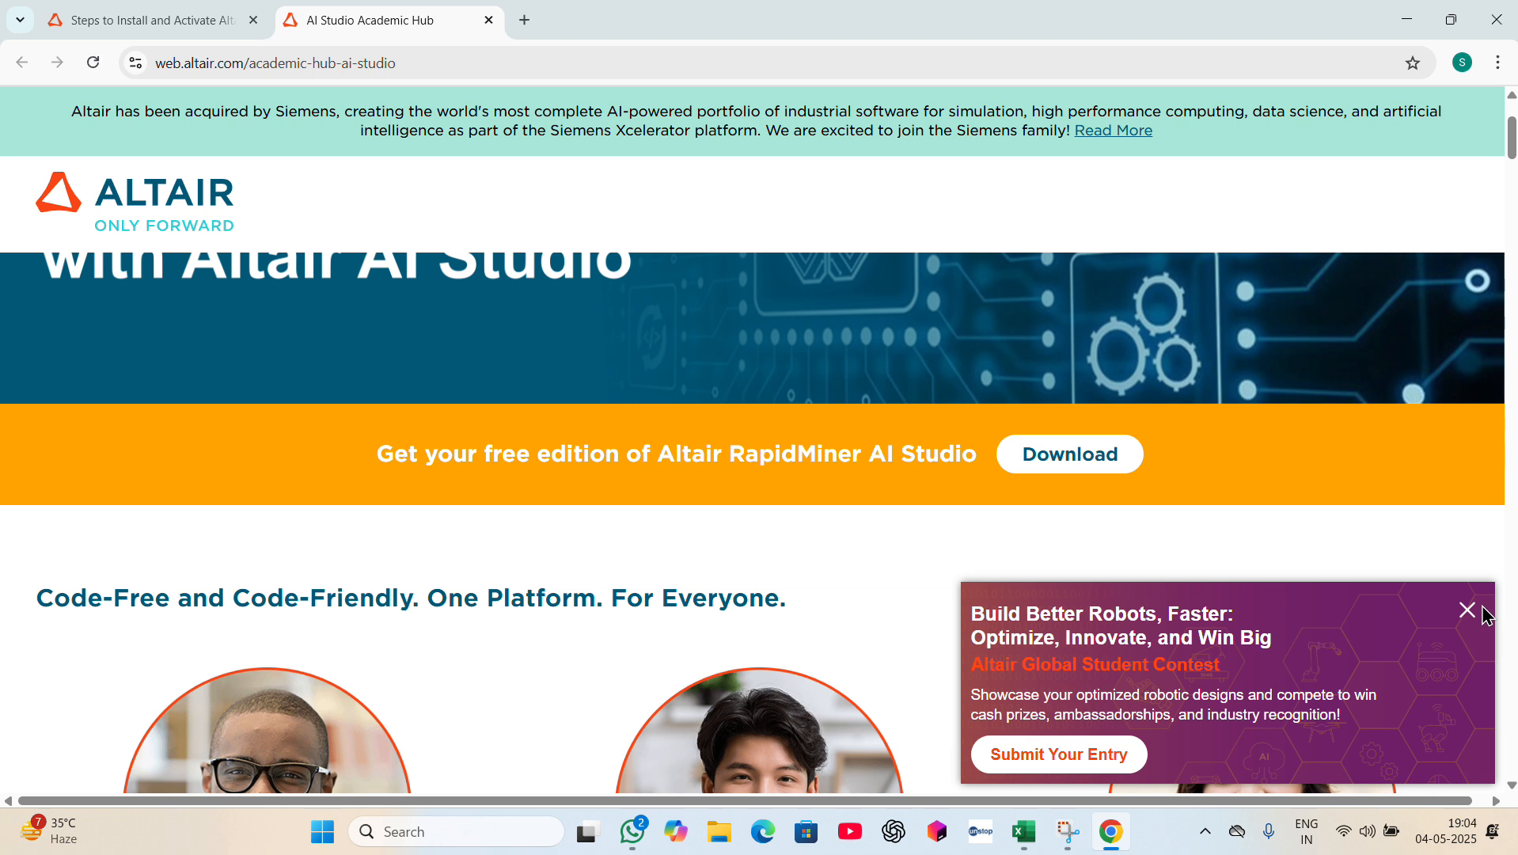
{"action": "left_click", "coordinate": [1467, 610]}
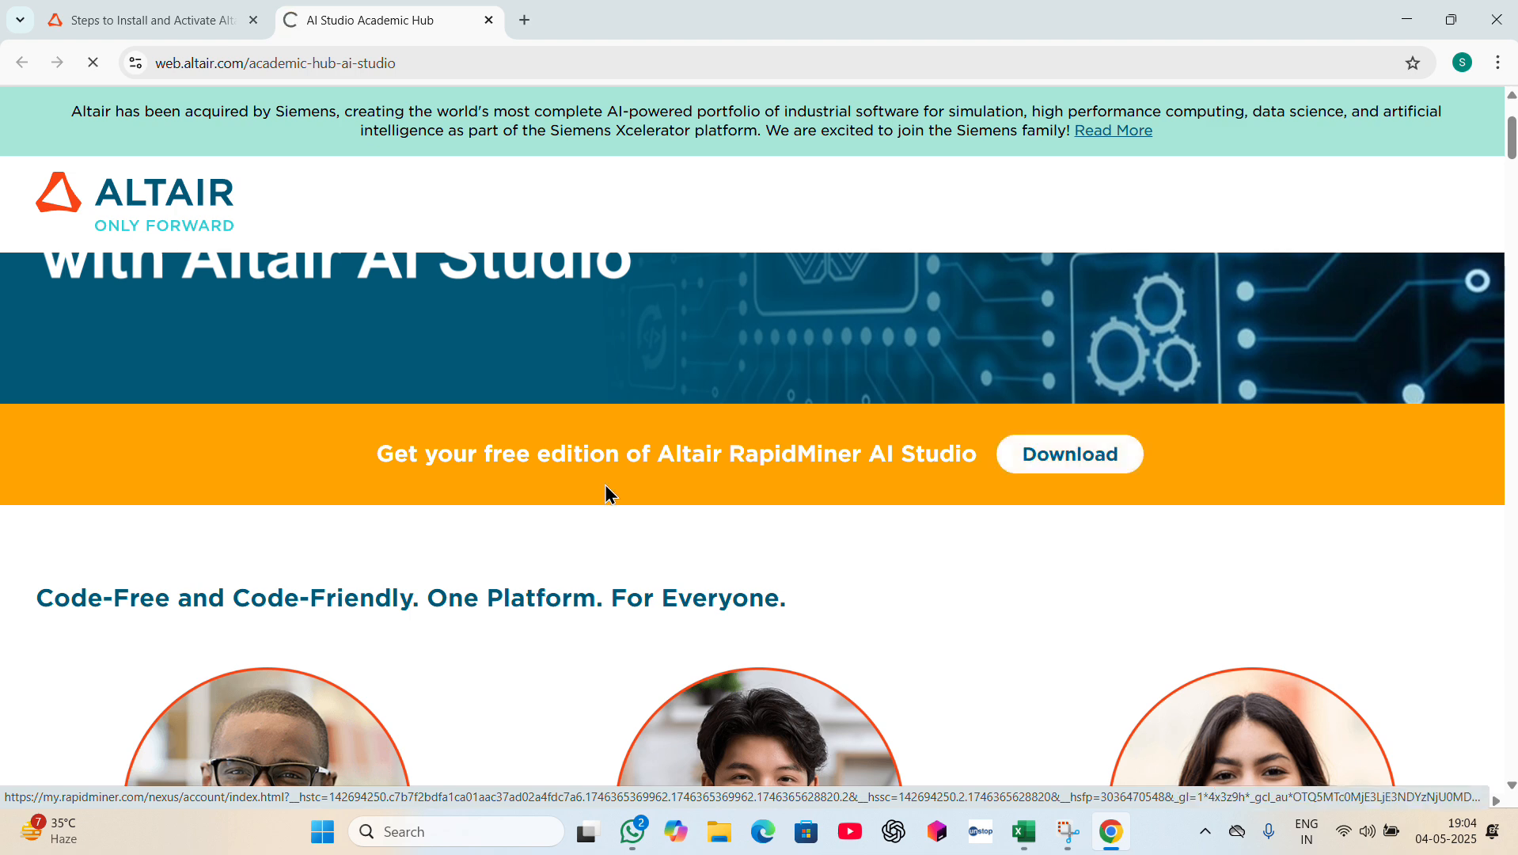
{"action": "left_click", "coordinate": [1092, 441]}
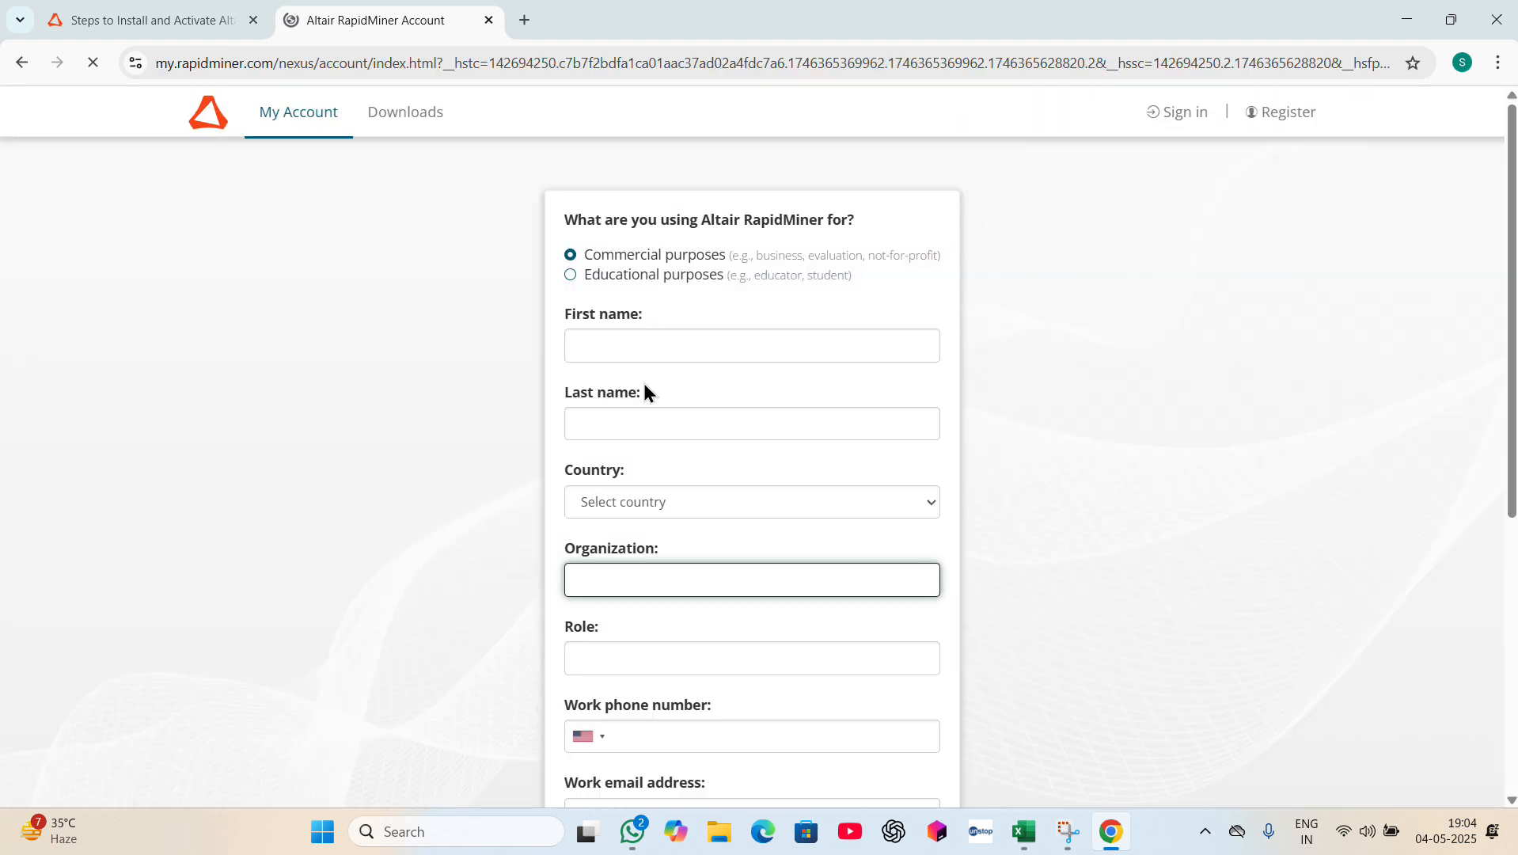
{"action": "scroll", "coordinate": [646, 387], "scroll_direction": "down", "scroll_amount": 4}
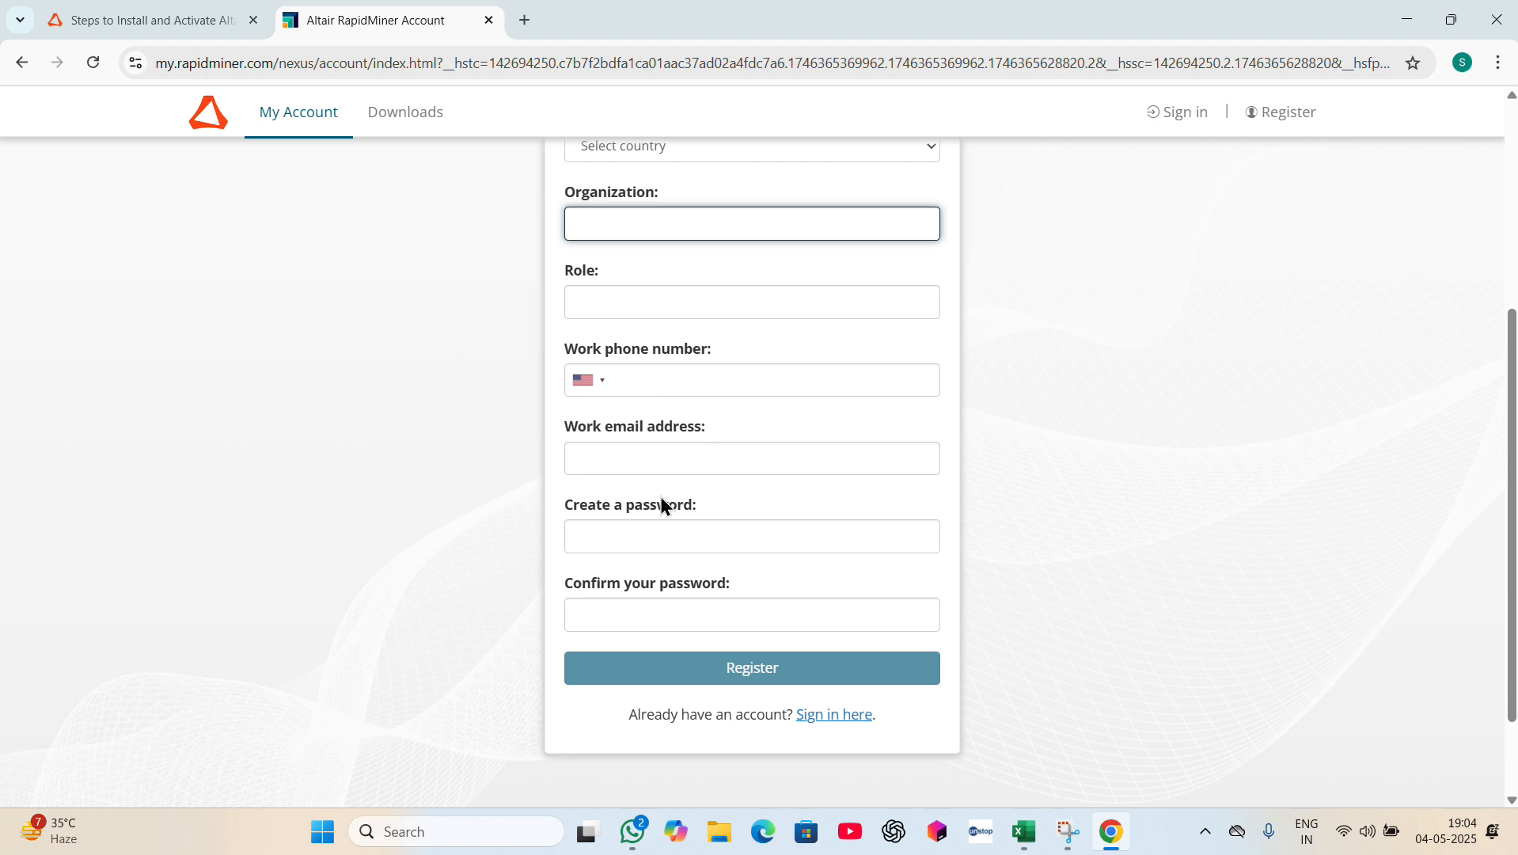
{"action": "scroll", "coordinate": [660, 497], "scroll_direction": "up", "scroll_amount": 5}
{"action": "scroll", "coordinate": [758, 503], "scroll_direction": "down", "scroll_amount": 4}
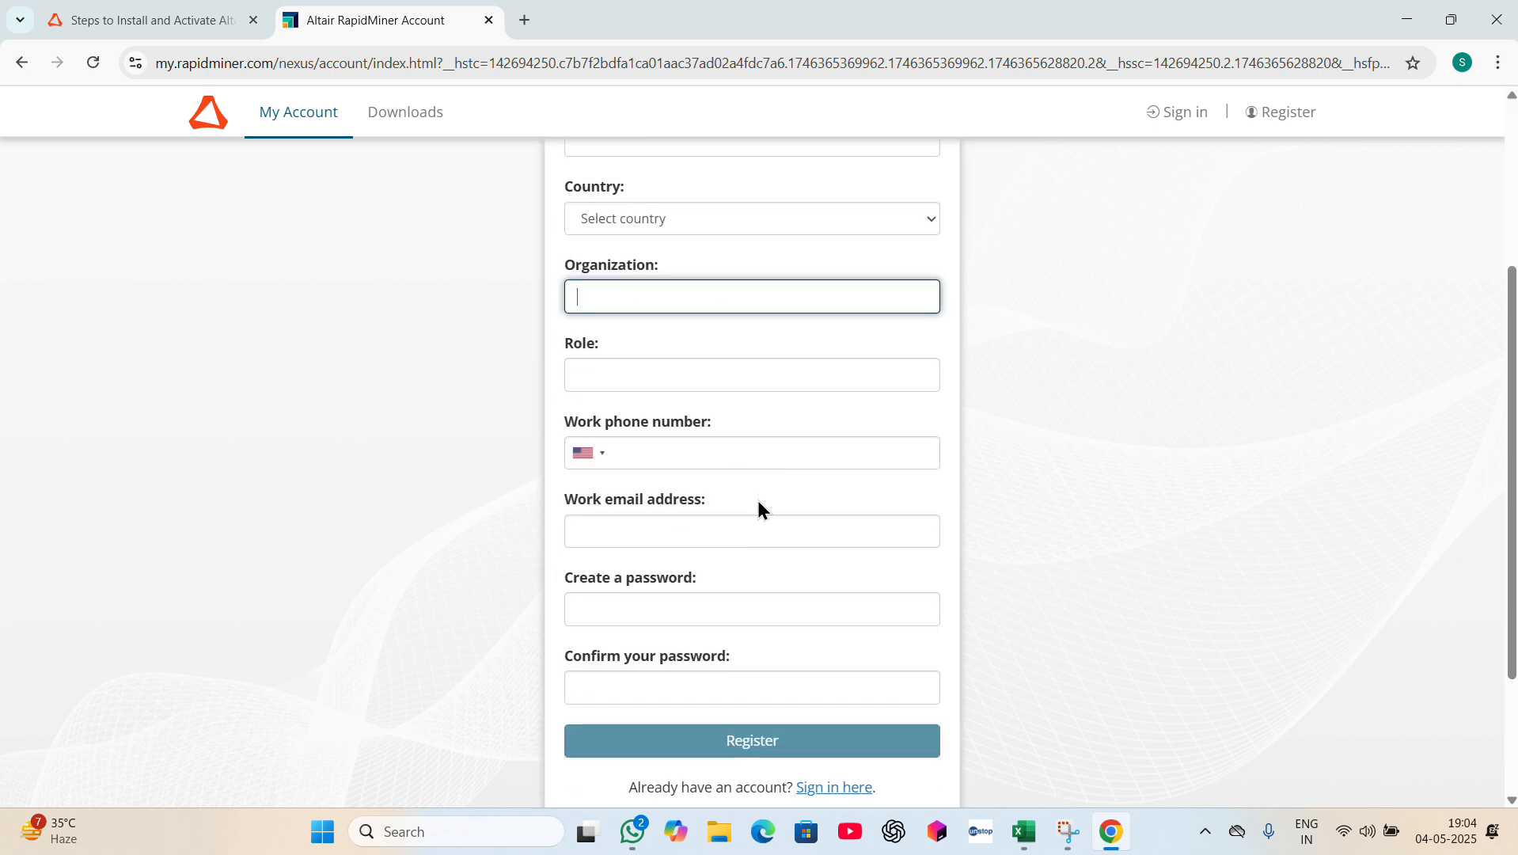
{"action": "scroll", "coordinate": [758, 502], "scroll_direction": "up", "scroll_amount": 4}
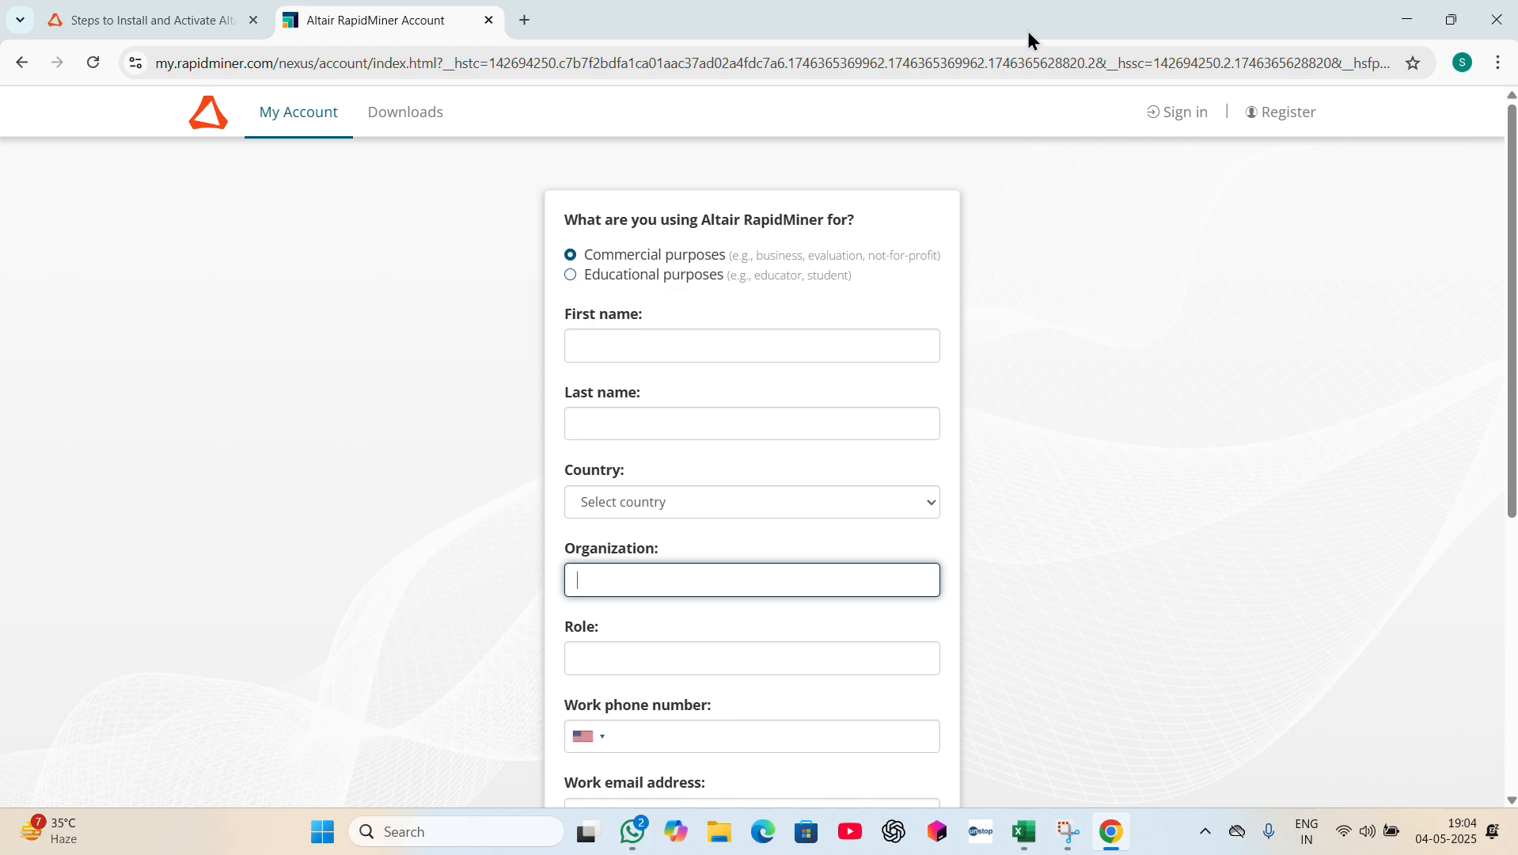
- Return to the desktop and launch AI Studio 2025.0.1
{"action": "key", "text": "super+d"}
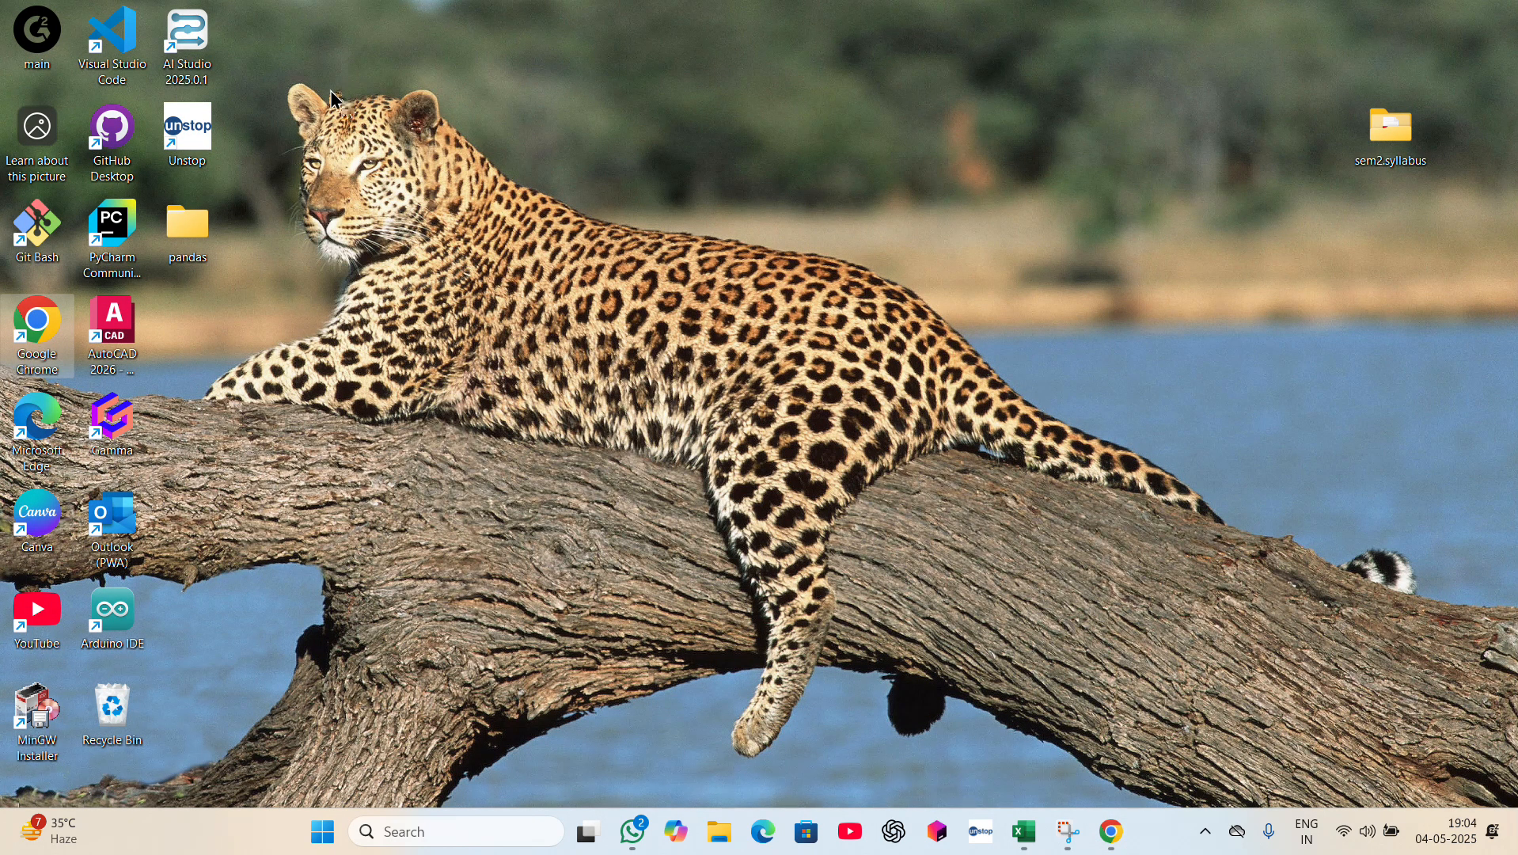
{"action": "double_click", "coordinate": [198, 43]}
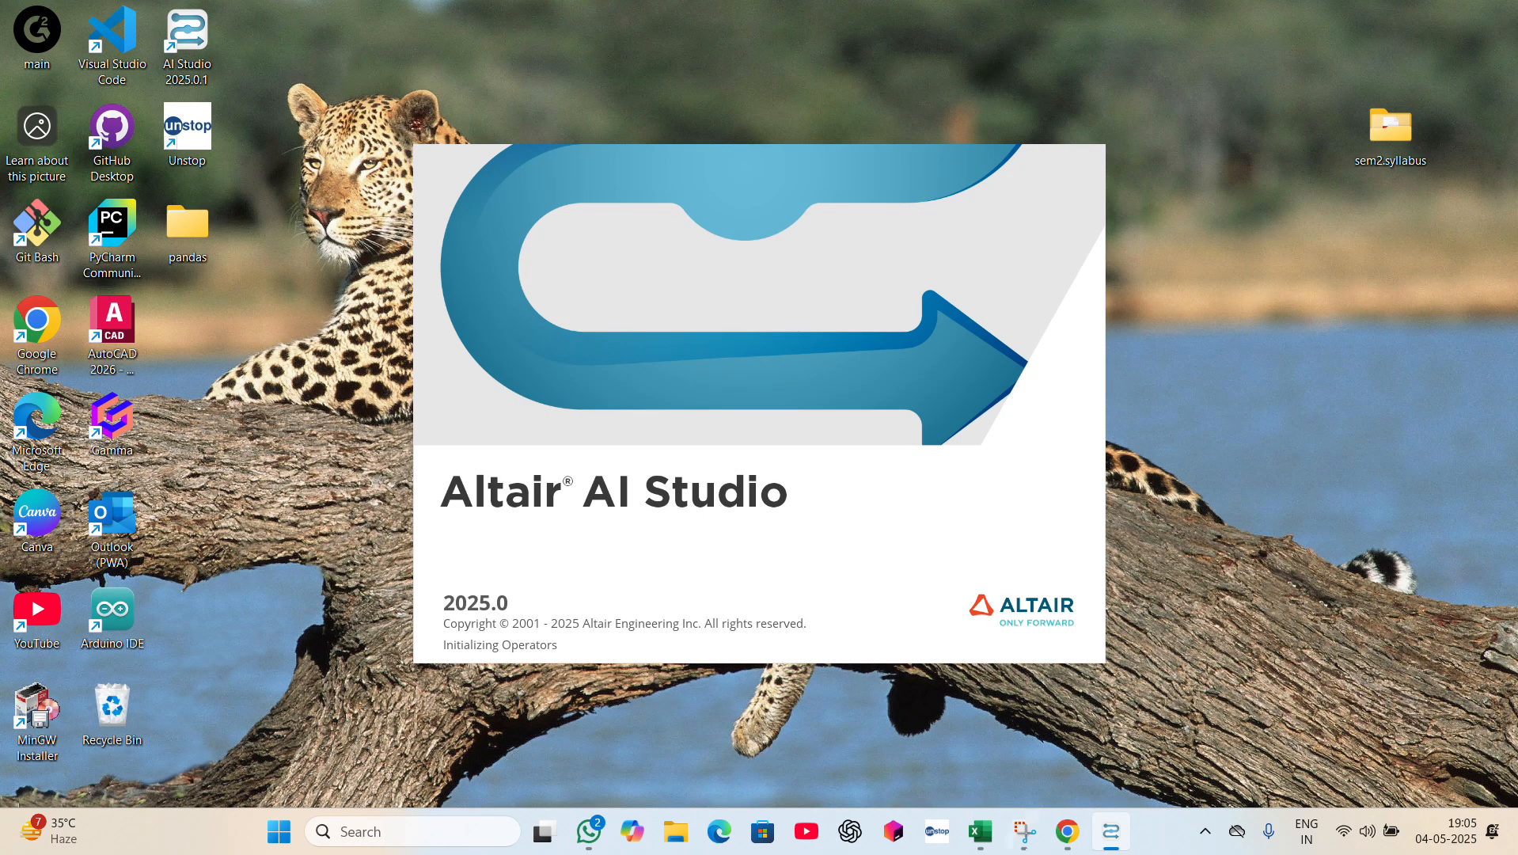
- Switch back to Chrome, open kaggle.com/competitions/titanic/data in a new tab, and go to the Kaggle home page
{"action": "left_click", "coordinate": [1068, 835]}
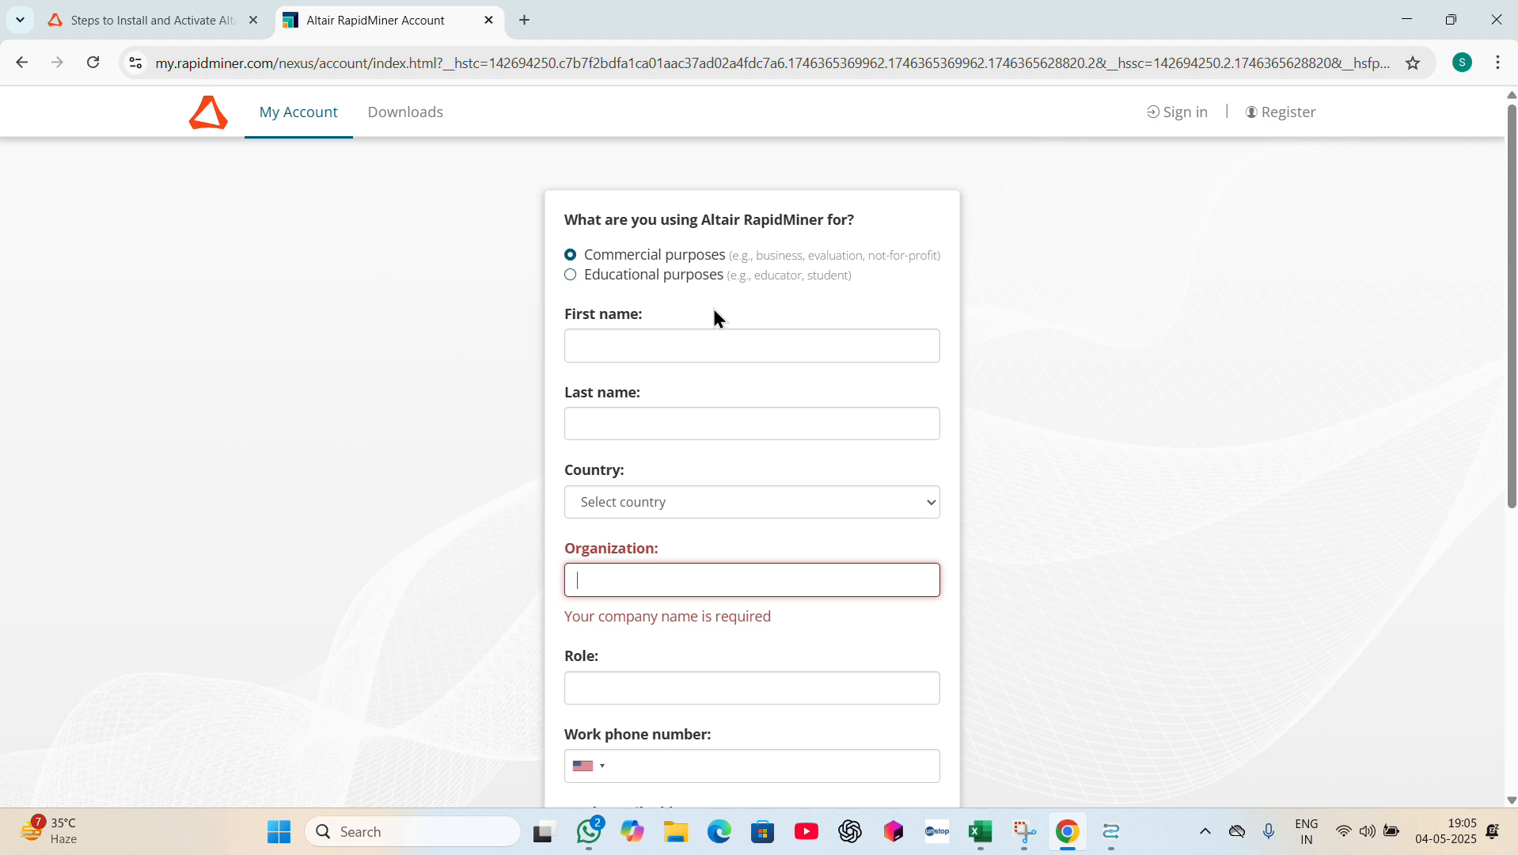
{"action": "left_click", "coordinate": [523, 19]}
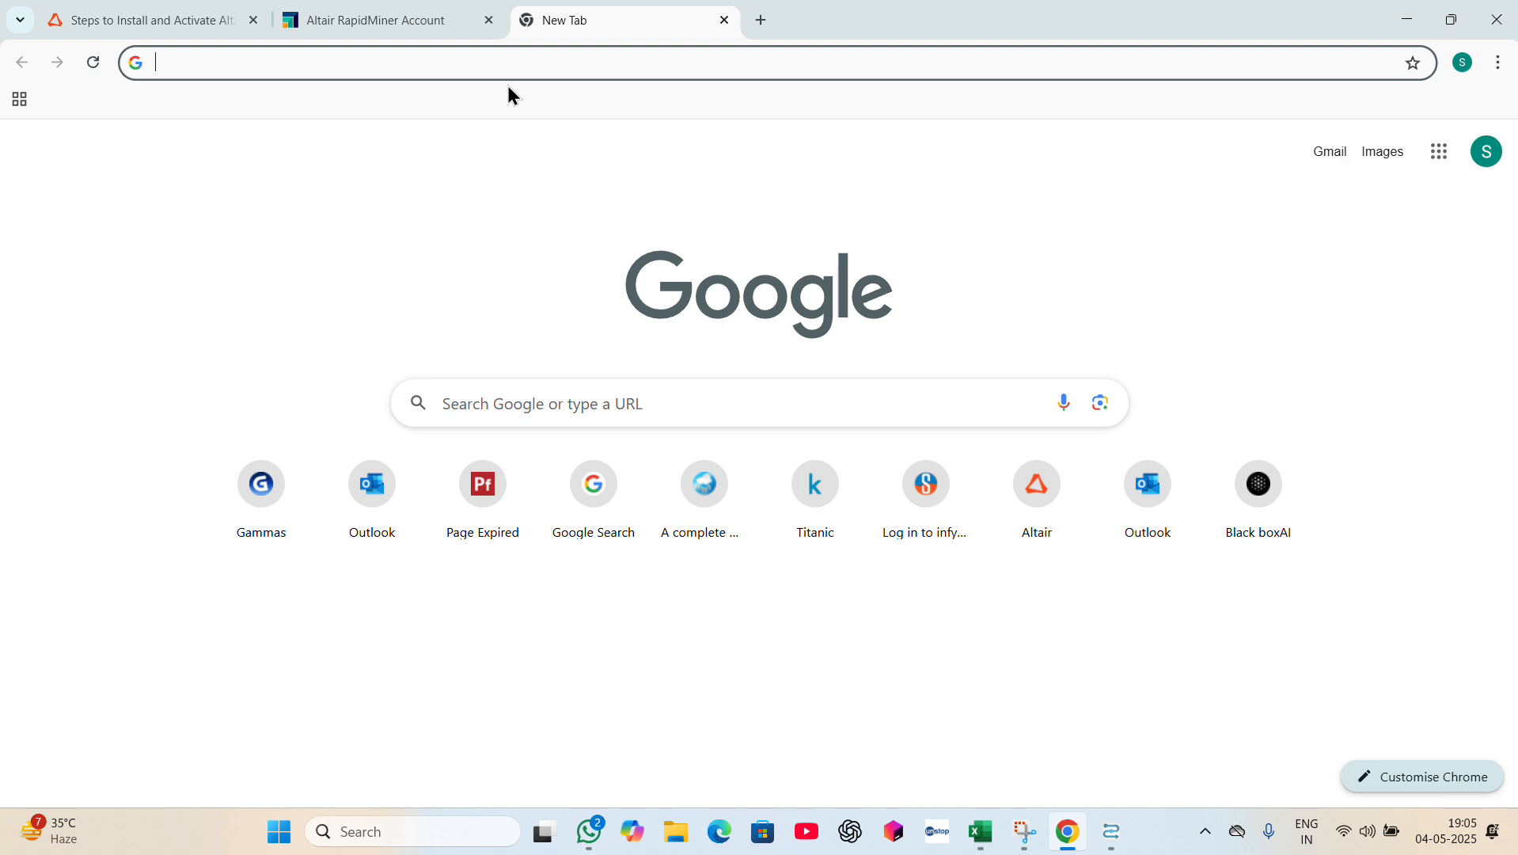
{"action": "type", "text": "kaggle.com/competitions/titanic/data"}
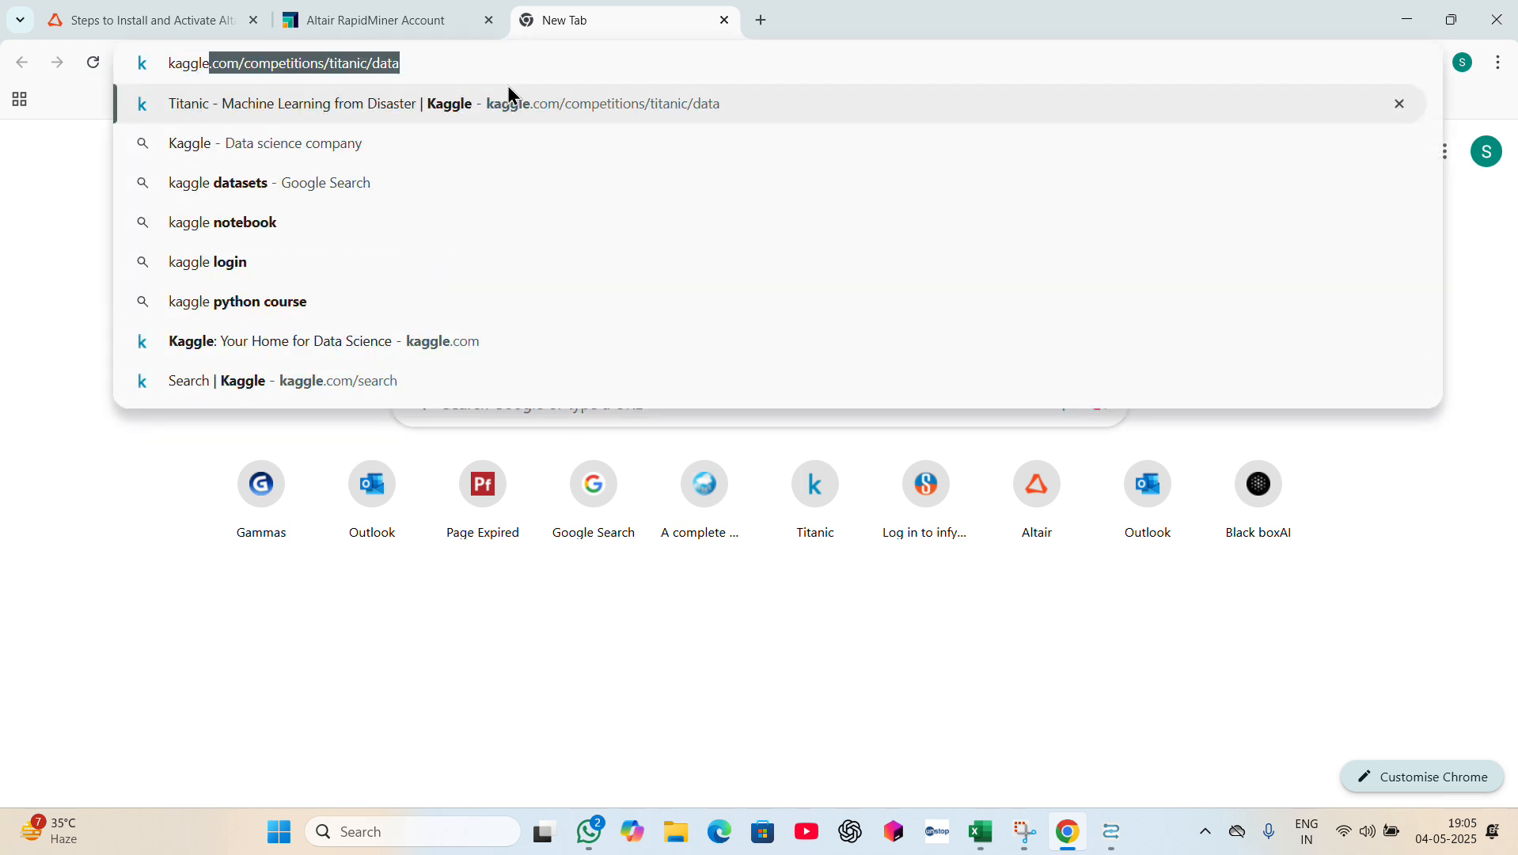
{"action": "left_click", "coordinate": [510, 95]}
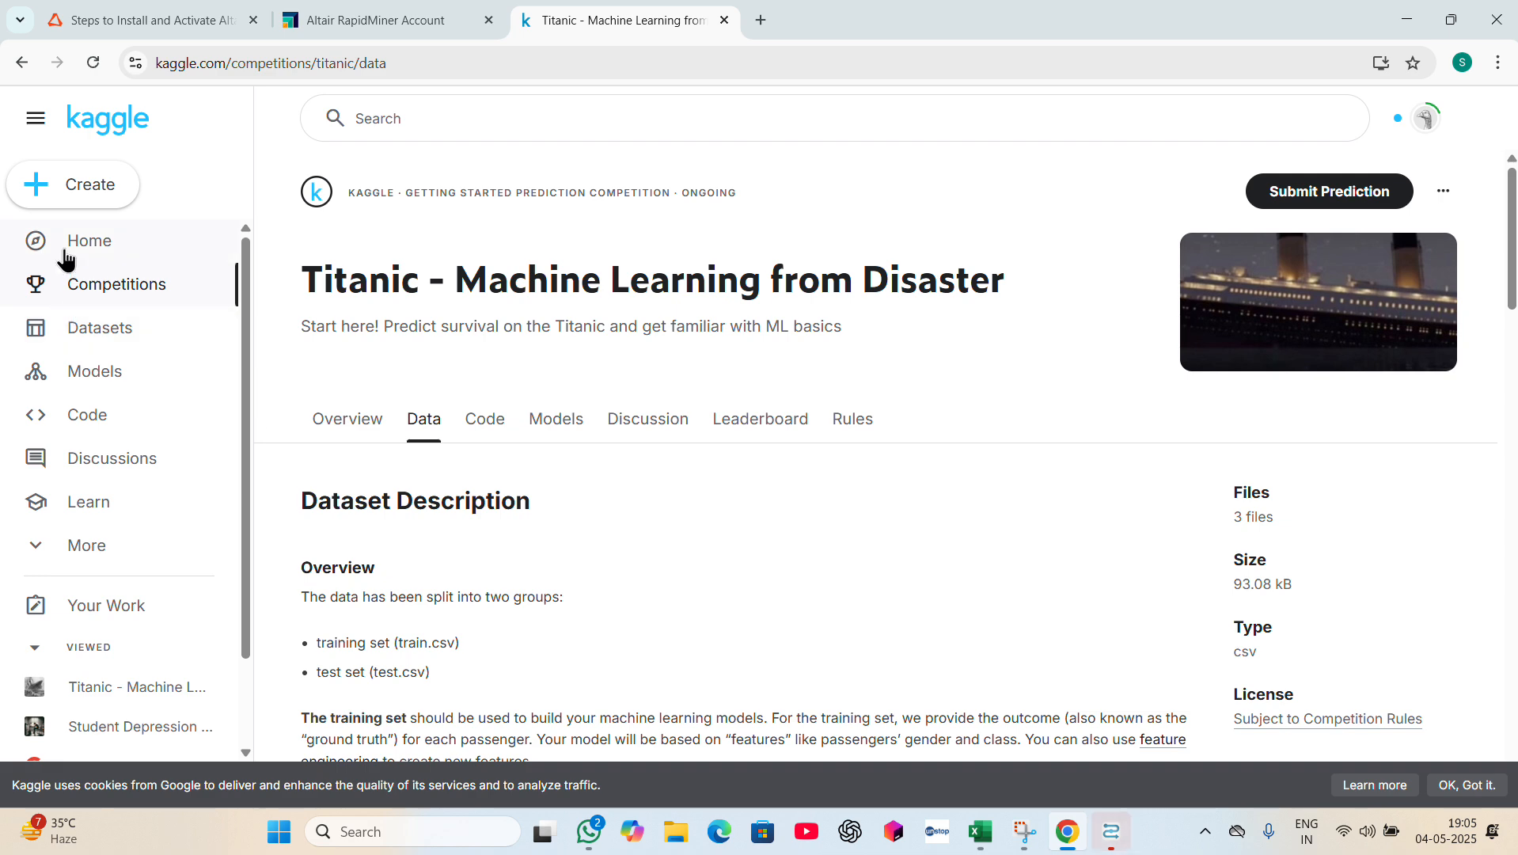
{"action": "left_click", "coordinate": [68, 245]}
{"action": "scroll", "coordinate": [715, 463], "scroll_direction": "down", "scroll_amount": 1}
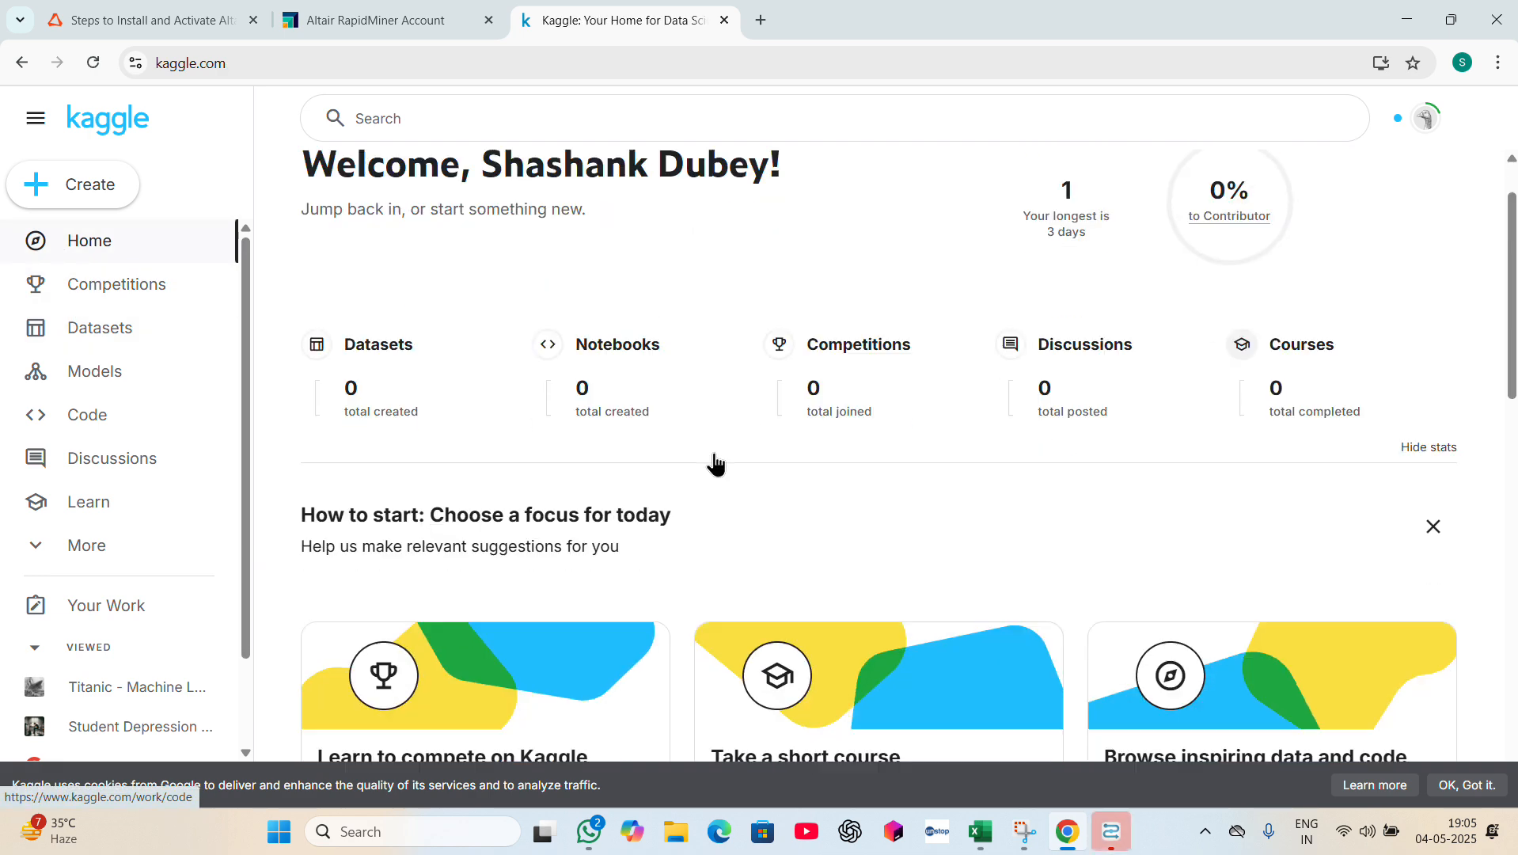
{"action": "scroll", "coordinate": [714, 463], "scroll_direction": "up", "scroll_amount": 1}
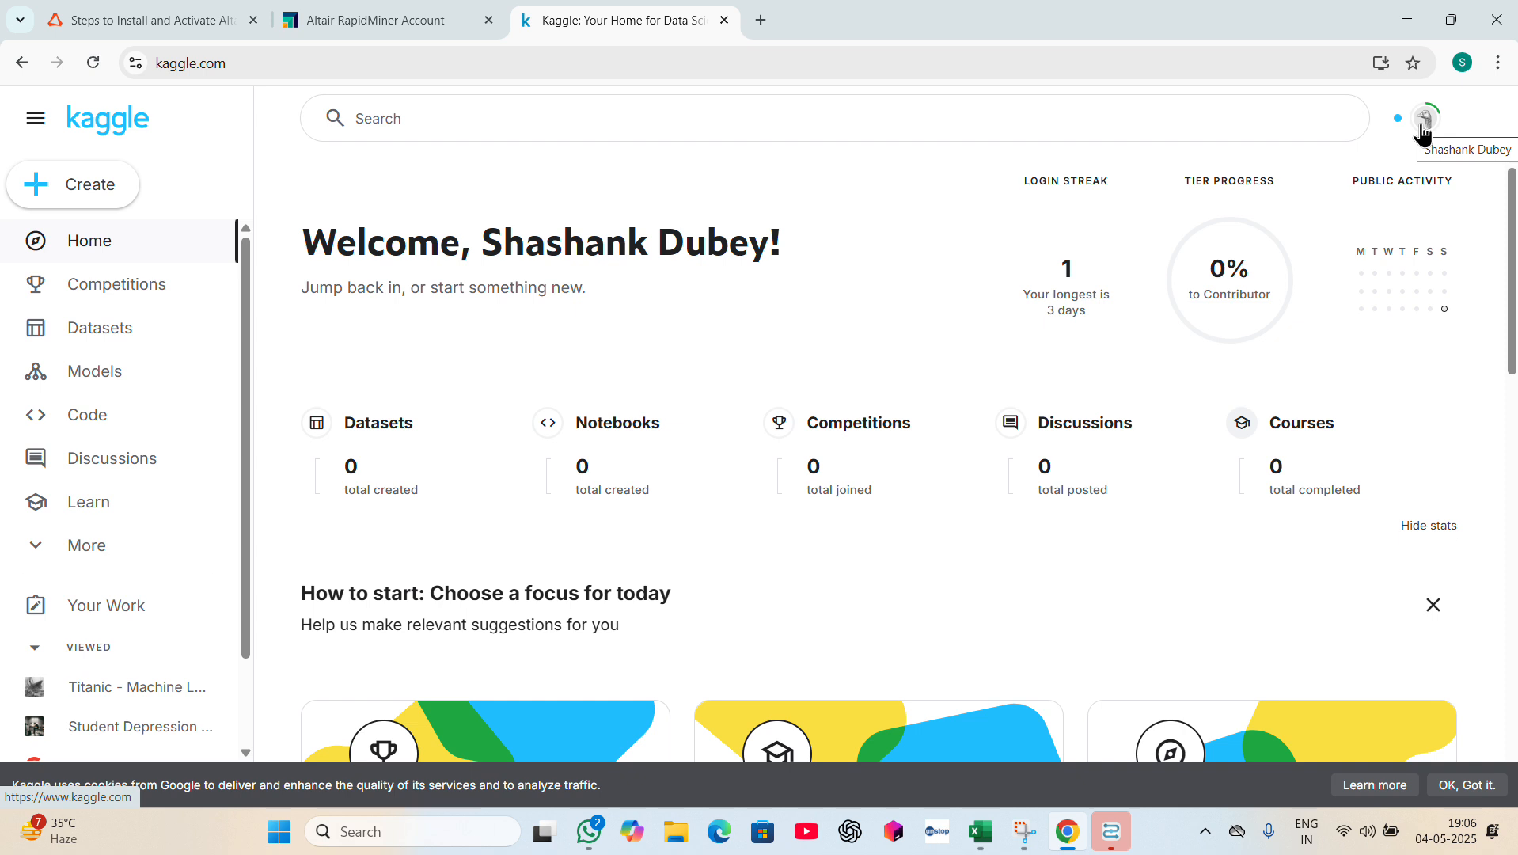
- Open Kaggle's Datasets section and expand the additional entries of the site navigation
{"action": "left_click", "coordinate": [112, 326]}
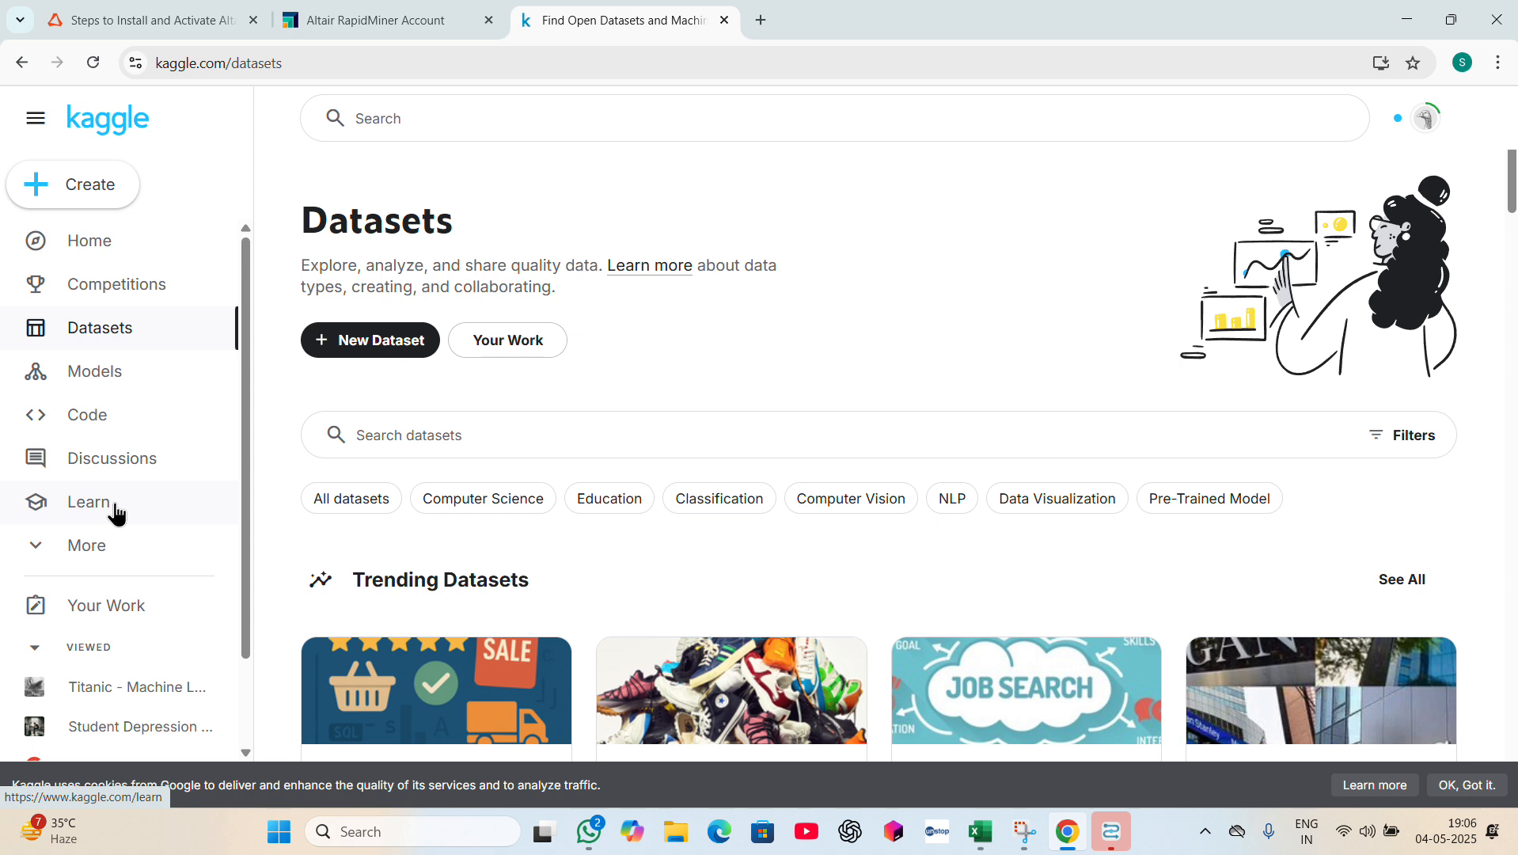
{"action": "left_click", "coordinate": [81, 549]}
{"action": "scroll", "coordinate": [111, 437], "scroll_direction": "down", "scroll_amount": 1}
{"action": "scroll", "coordinate": [111, 437], "scroll_direction": "up", "scroll_amount": 1}
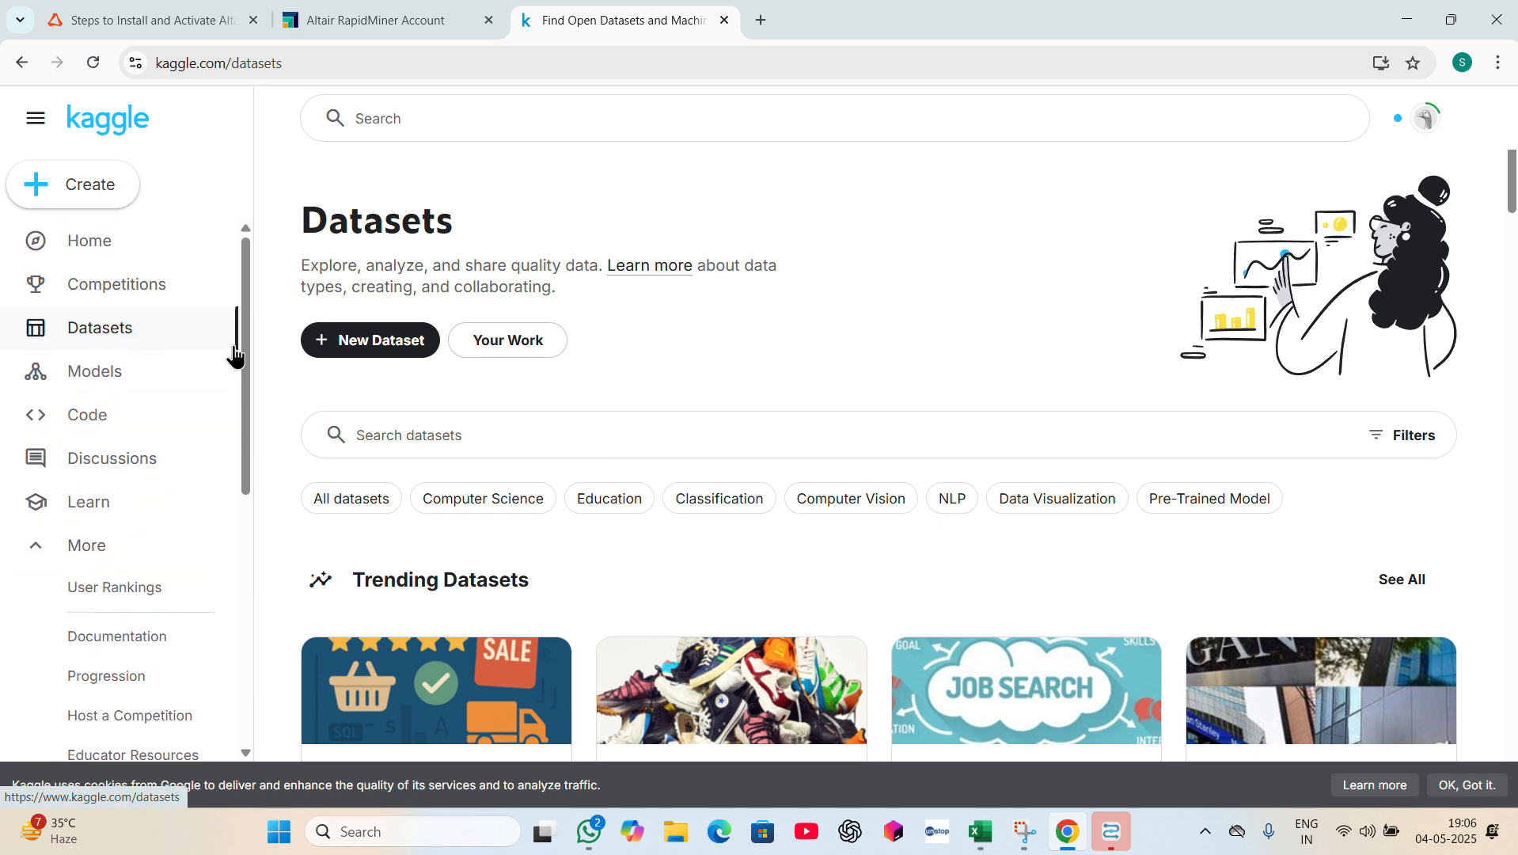
{"action": "left_click", "coordinate": [507, 453]}
{"action": "left_click", "coordinate": [903, 299]}
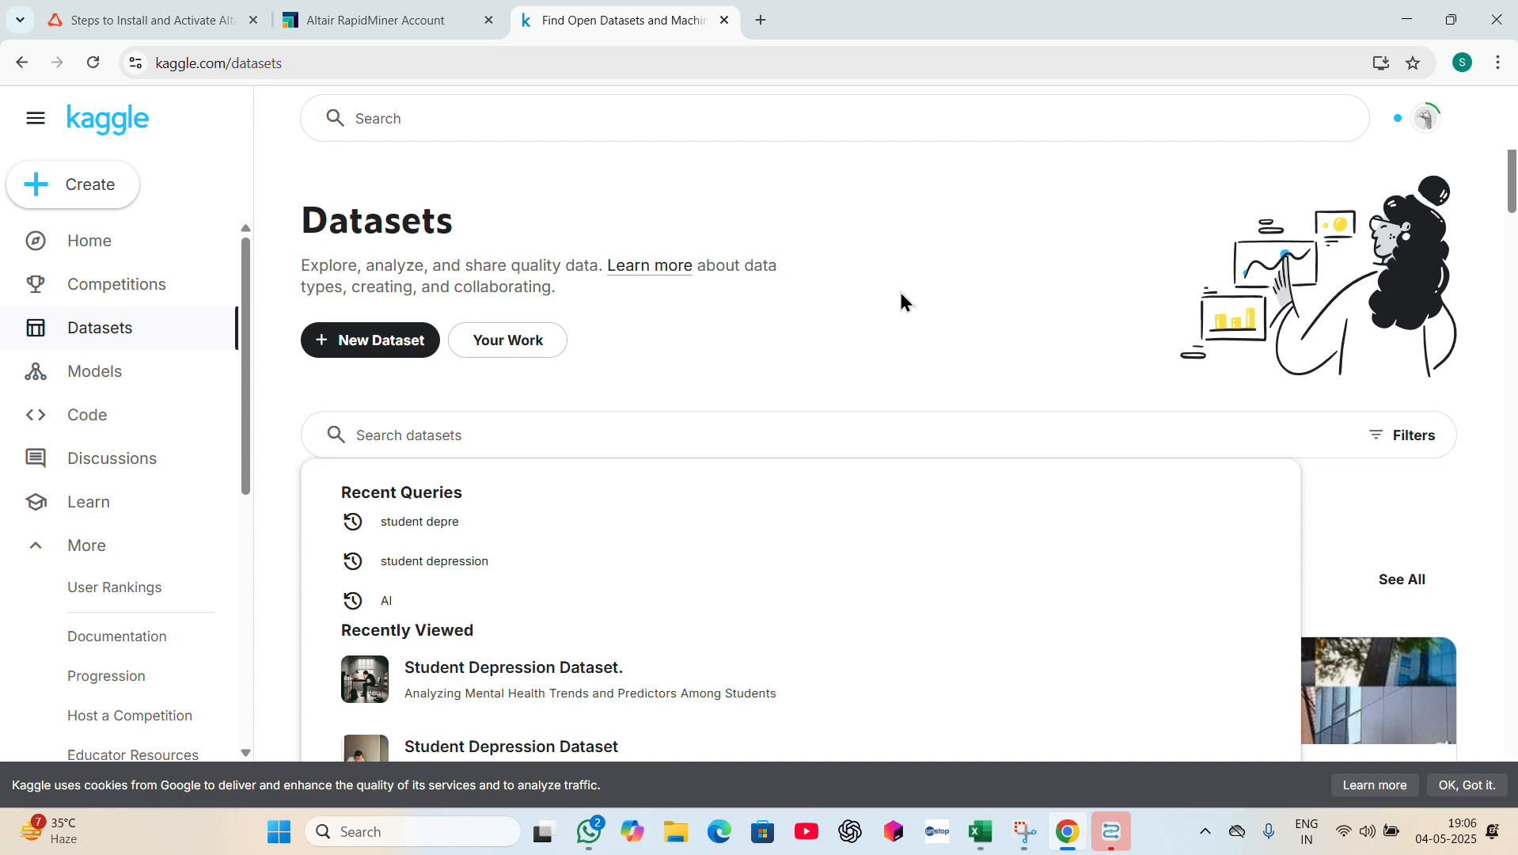
- Look through the trending, popular and recently viewed datasets on Kaggle's Datasets page
{"action": "scroll", "coordinate": [918, 413], "scroll_direction": "down", "scroll_amount": 1}
{"action": "scroll", "coordinate": [918, 414], "scroll_direction": "down", "scroll_amount": 2}
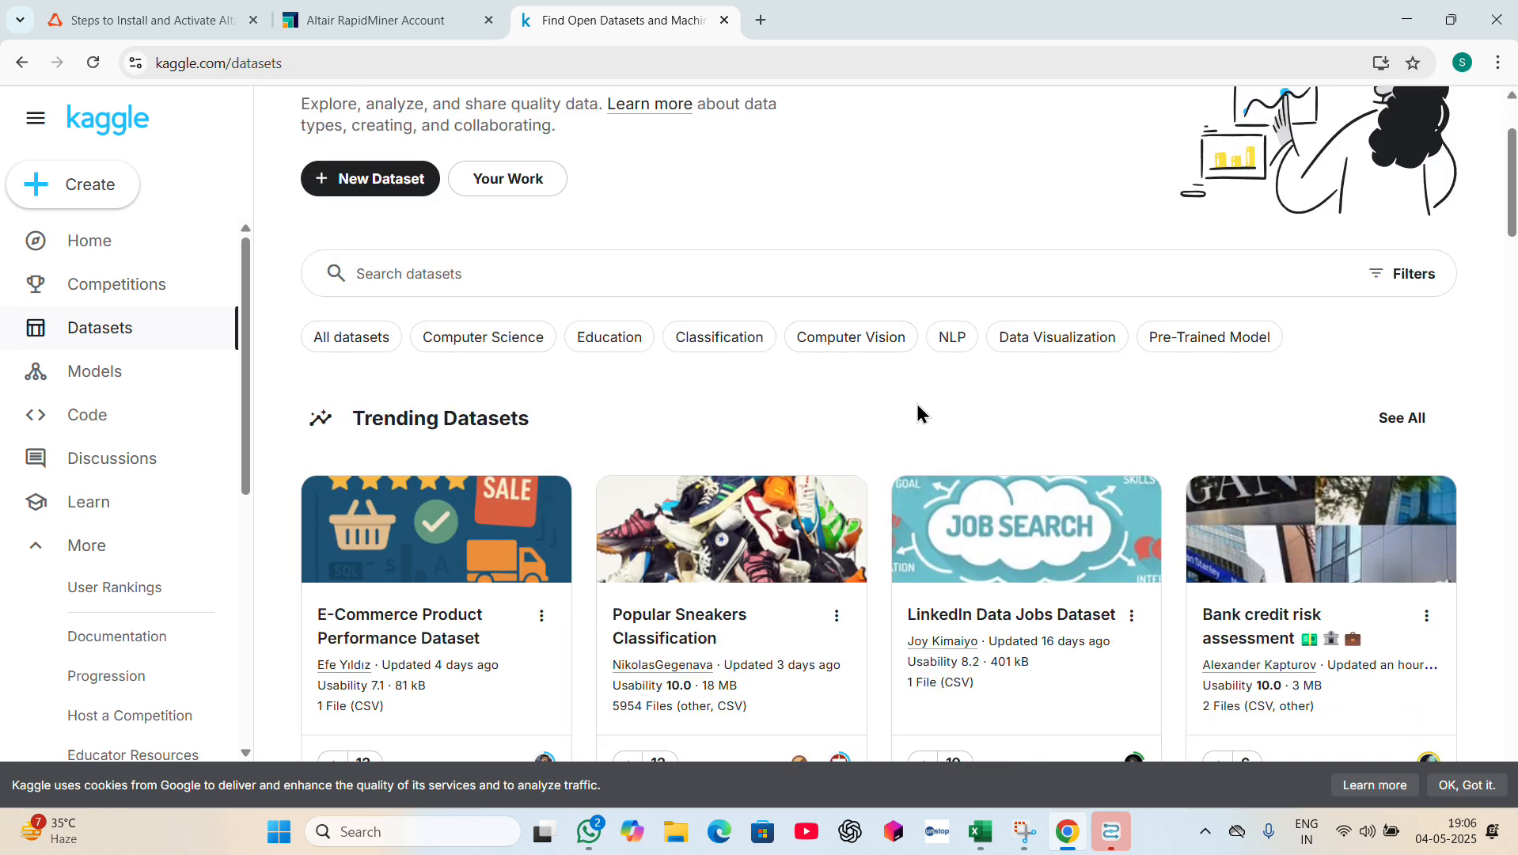
{"action": "scroll", "coordinate": [918, 414], "scroll_direction": "down", "scroll_amount": 8}
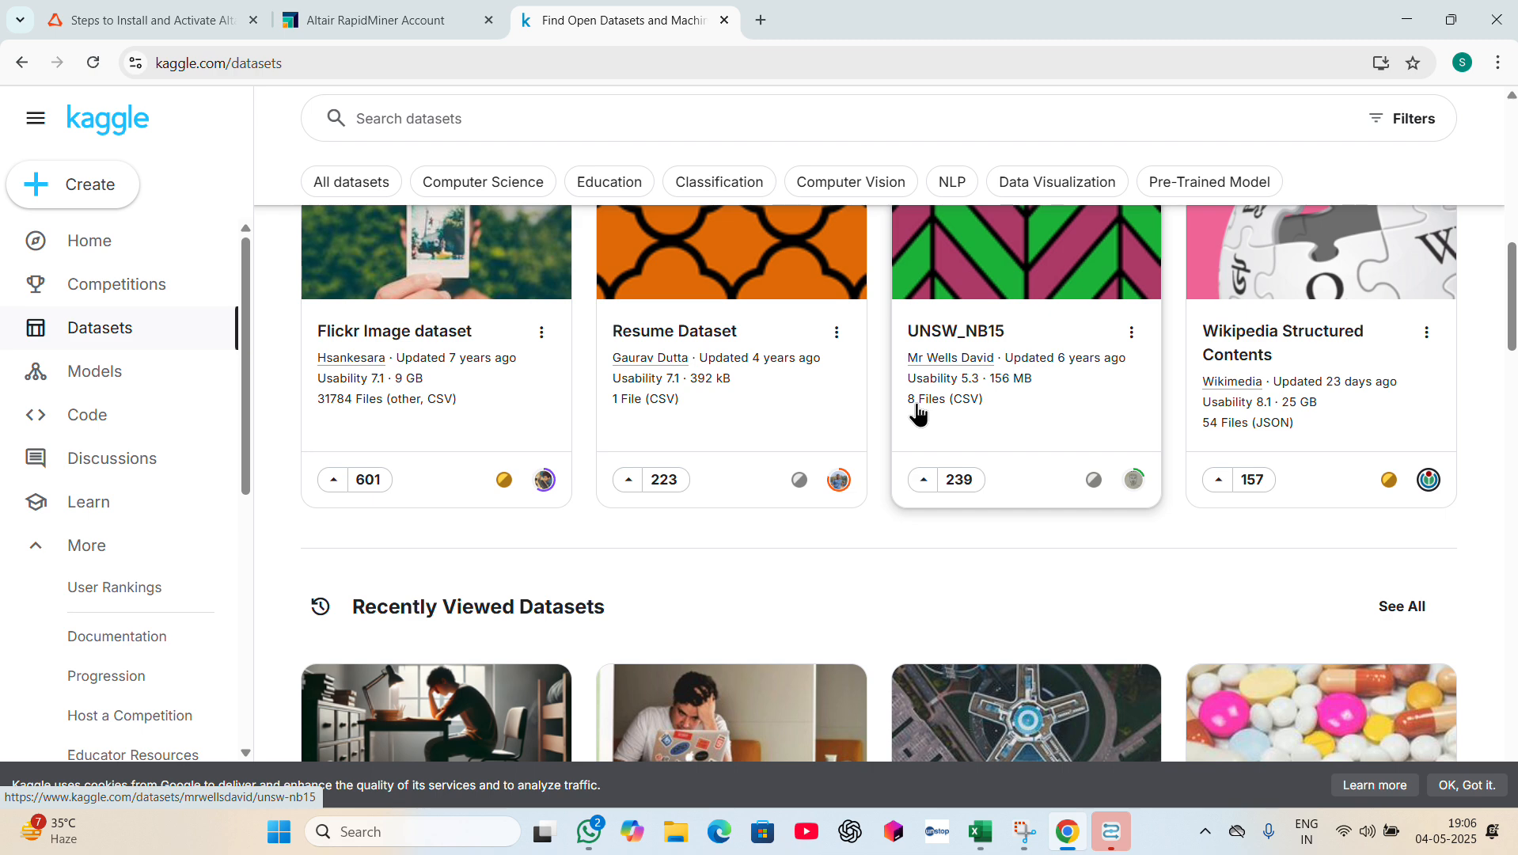
{"action": "scroll", "coordinate": [918, 413], "scroll_direction": "down", "scroll_amount": 3}
{"action": "scroll", "coordinate": [918, 414], "scroll_direction": "up", "scroll_amount": 12}
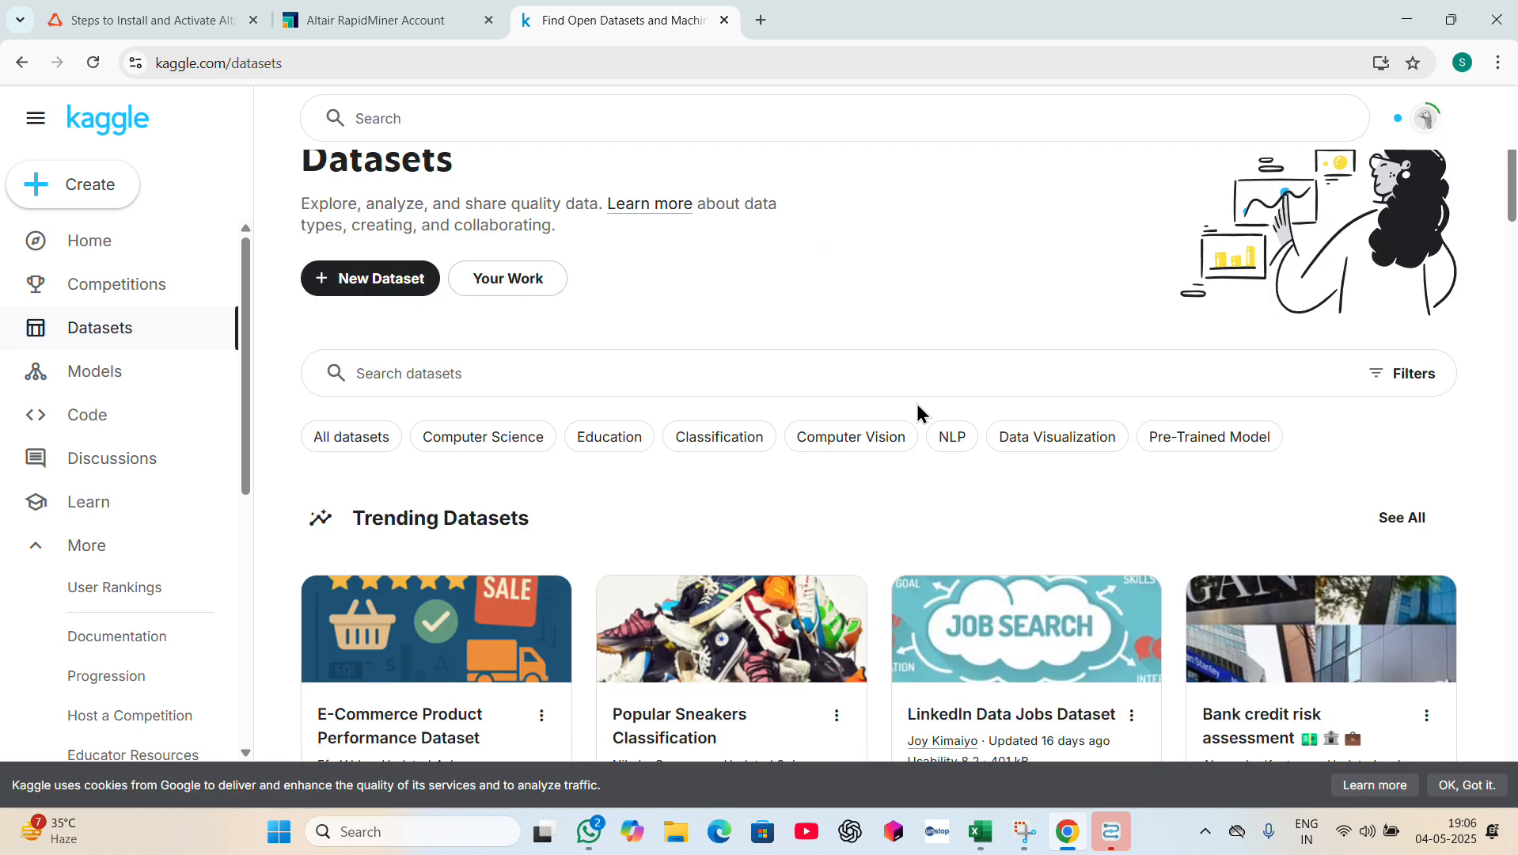
{"action": "scroll", "coordinate": [917, 414], "scroll_direction": "down", "scroll_amount": 12}
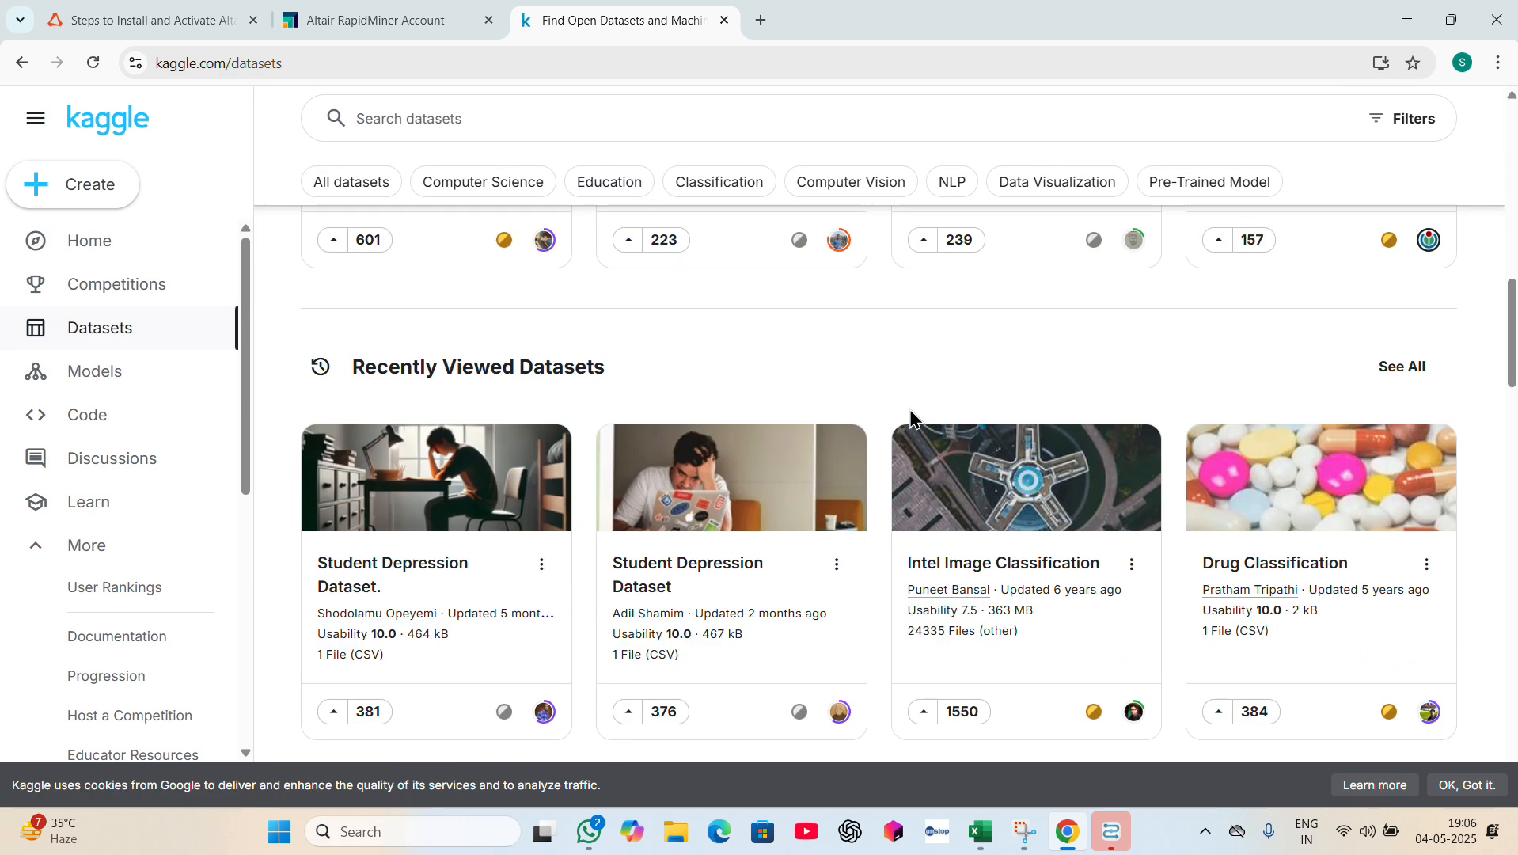
{"action": "scroll", "coordinate": [910, 417], "scroll_direction": "up", "scroll_amount": 1}
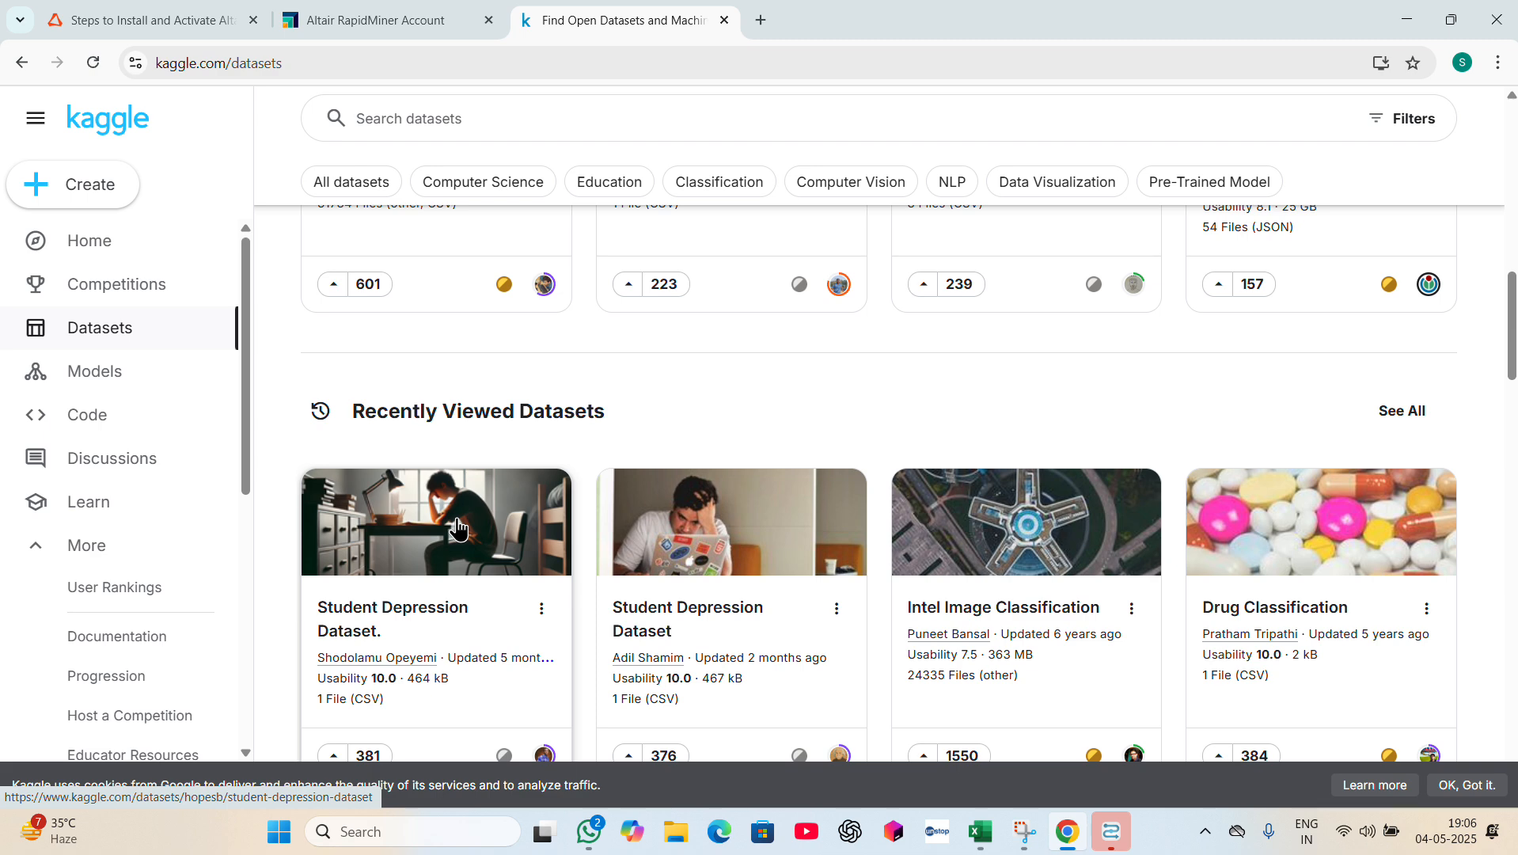
{"action": "scroll", "coordinate": [540, 449], "scroll_direction": "up", "scroll_amount": 2}
- Rerun the recent dataset search "student depre" and open the 464 kB Student Depression Dataset from the results
{"action": "left_click", "coordinate": [539, 434]}
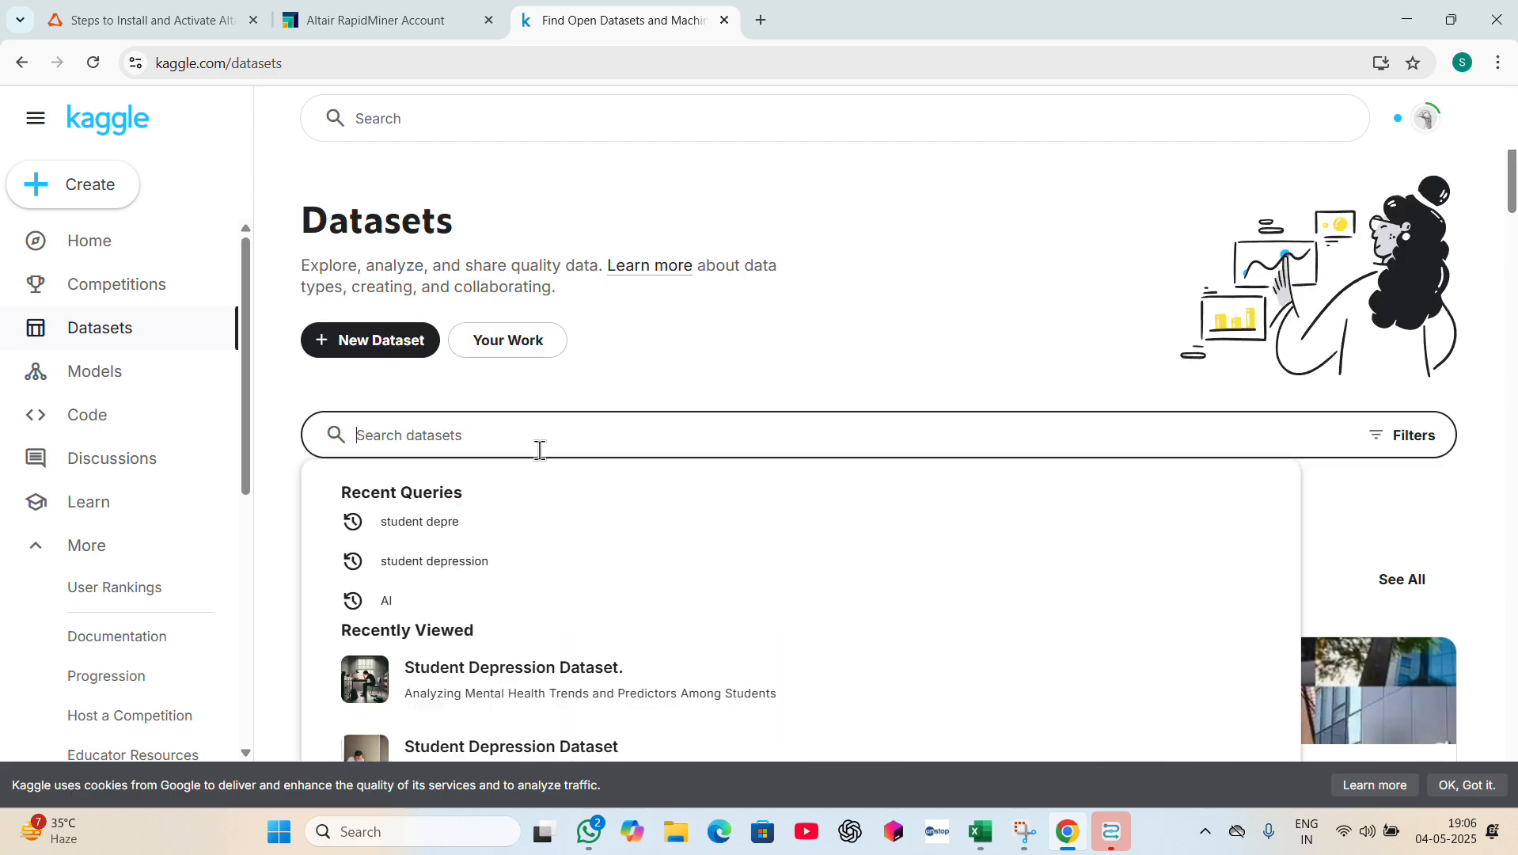
{"action": "left_click", "coordinate": [459, 526]}
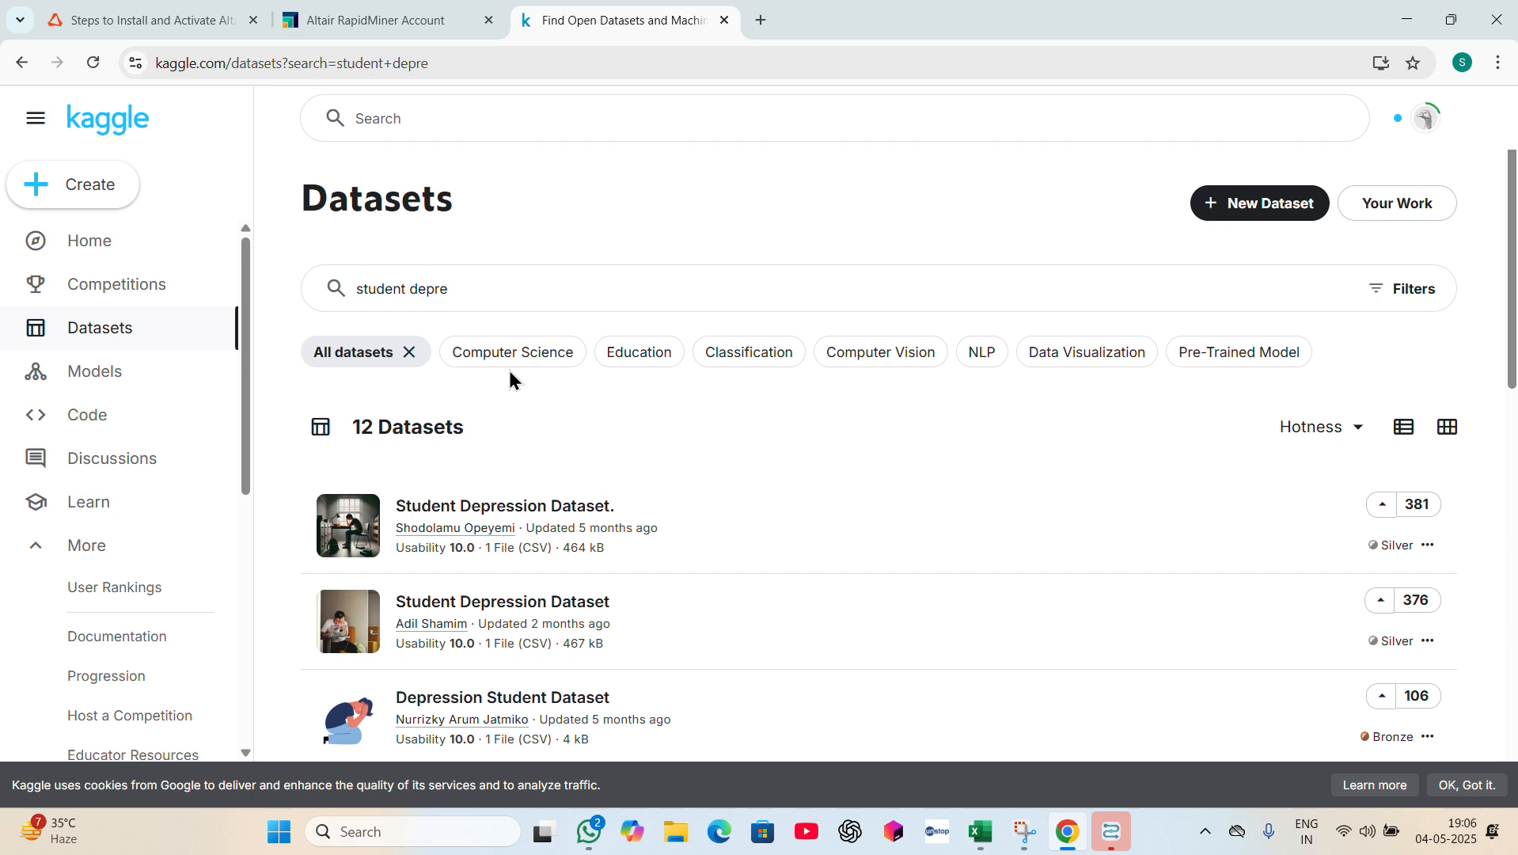
{"action": "left_click", "coordinate": [443, 528]}
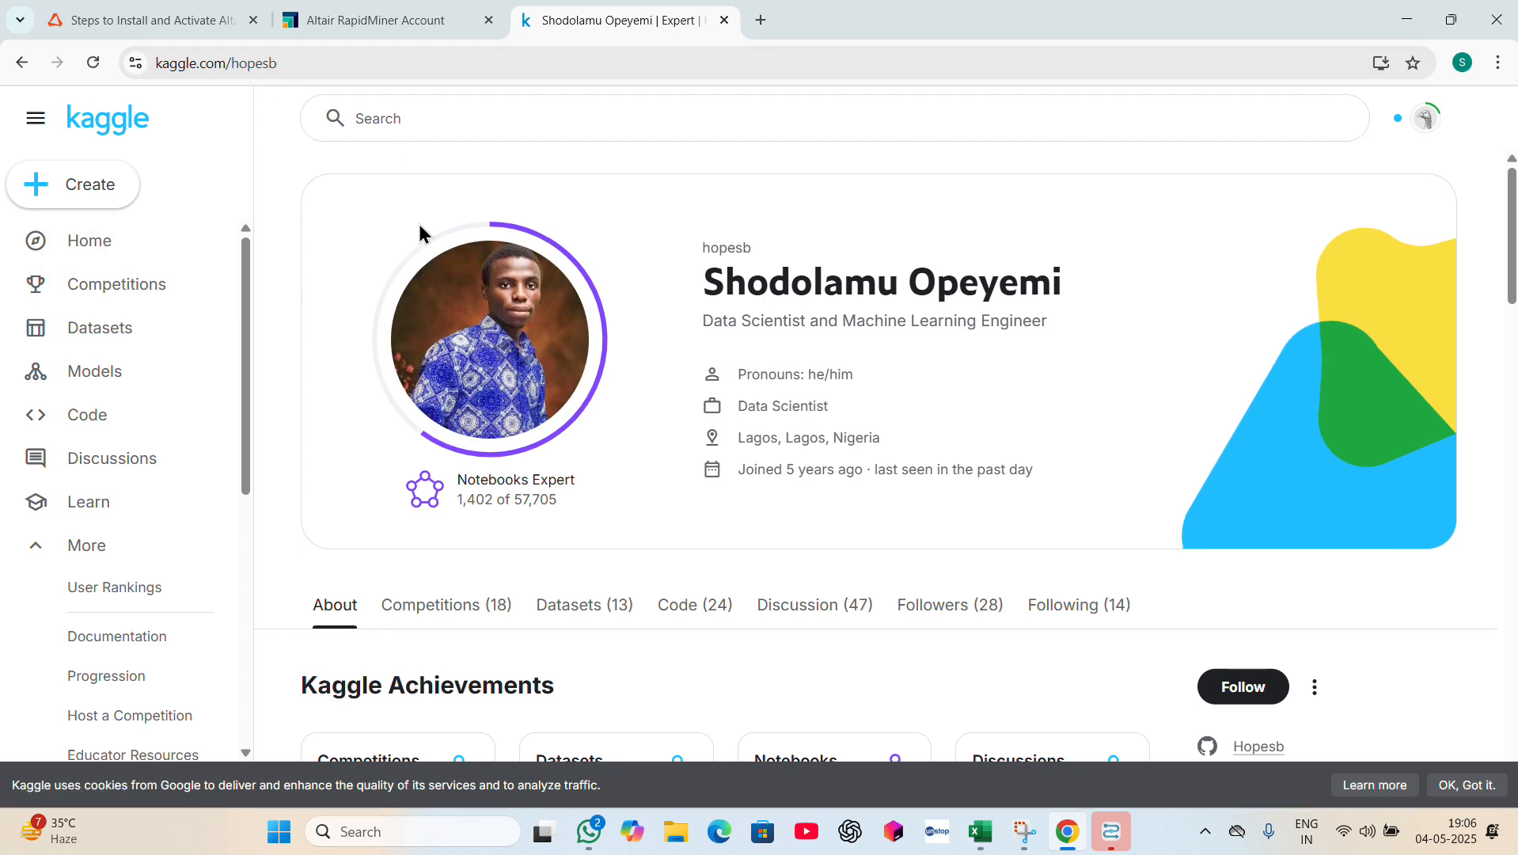
{"action": "left_click", "coordinate": [26, 63]}
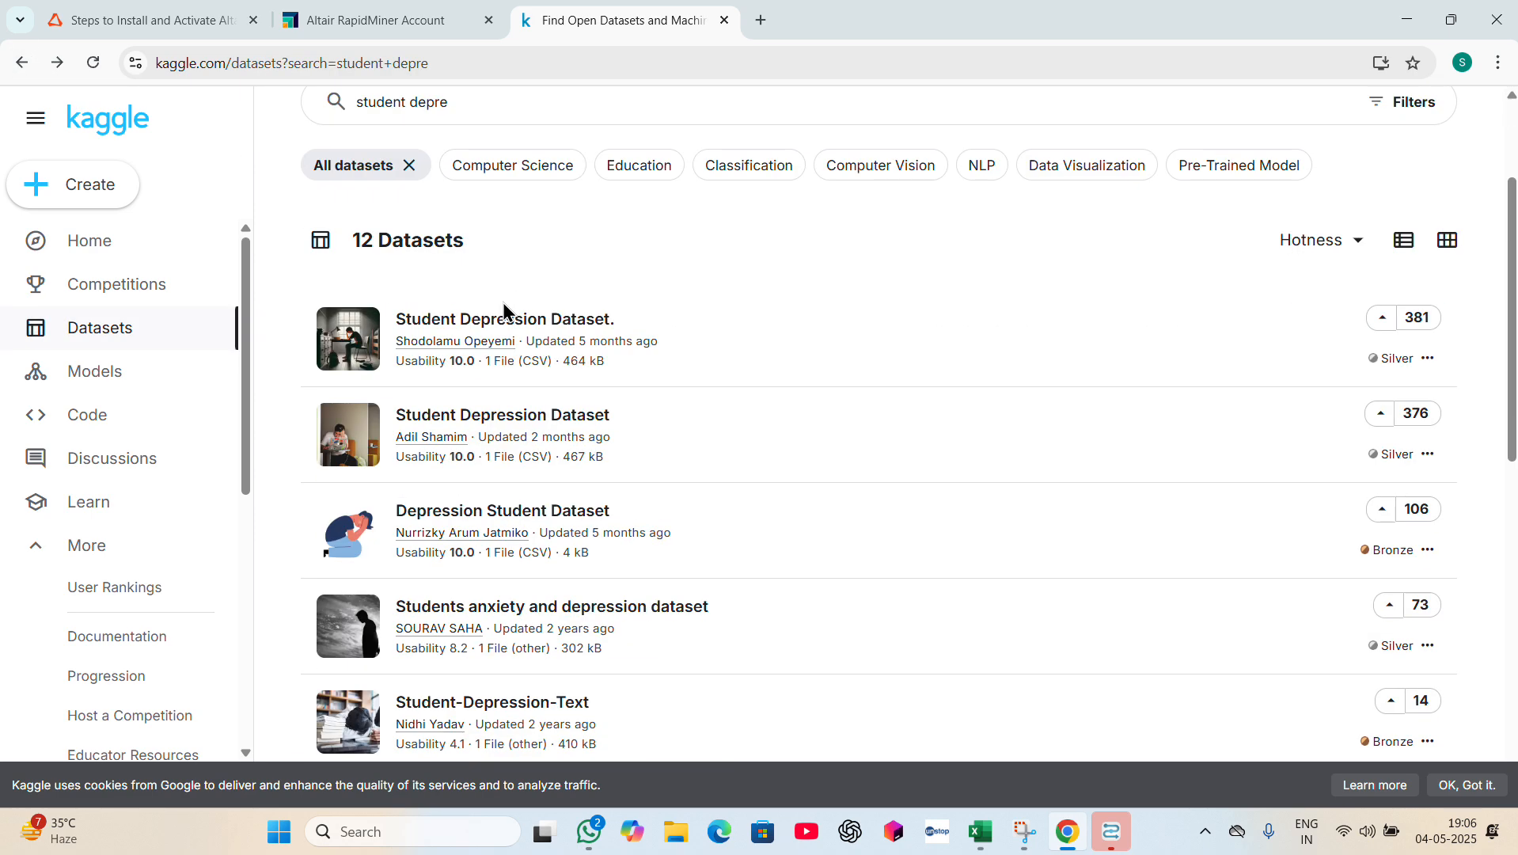
{"action": "scroll", "coordinate": [503, 308], "scroll_direction": "down", "scroll_amount": 1}
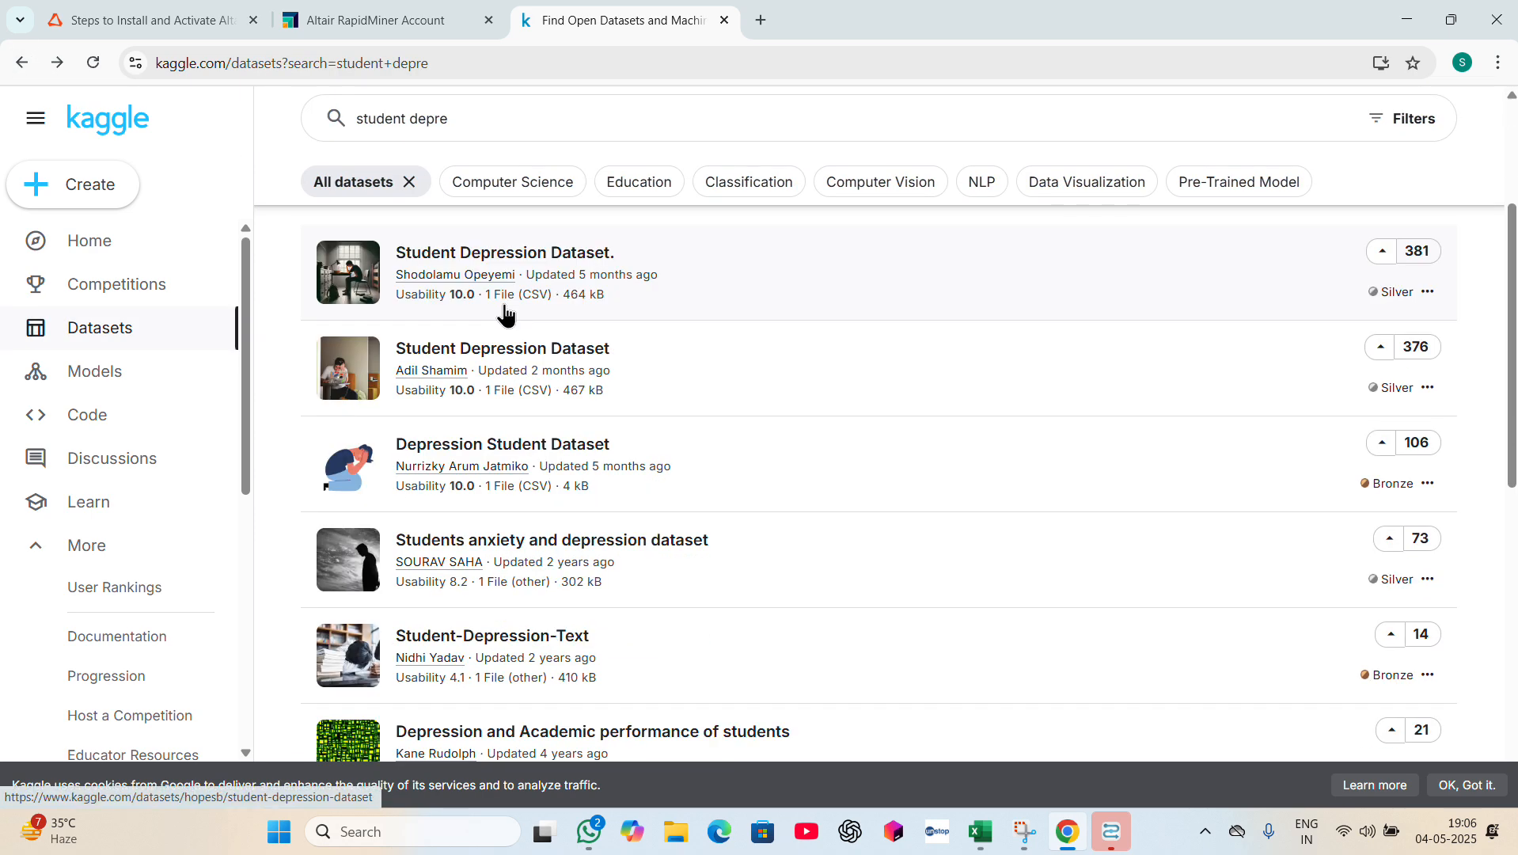
{"action": "left_click", "coordinate": [662, 299]}
{"action": "scroll", "coordinate": [625, 485], "scroll_direction": "down", "scroll_amount": 2}
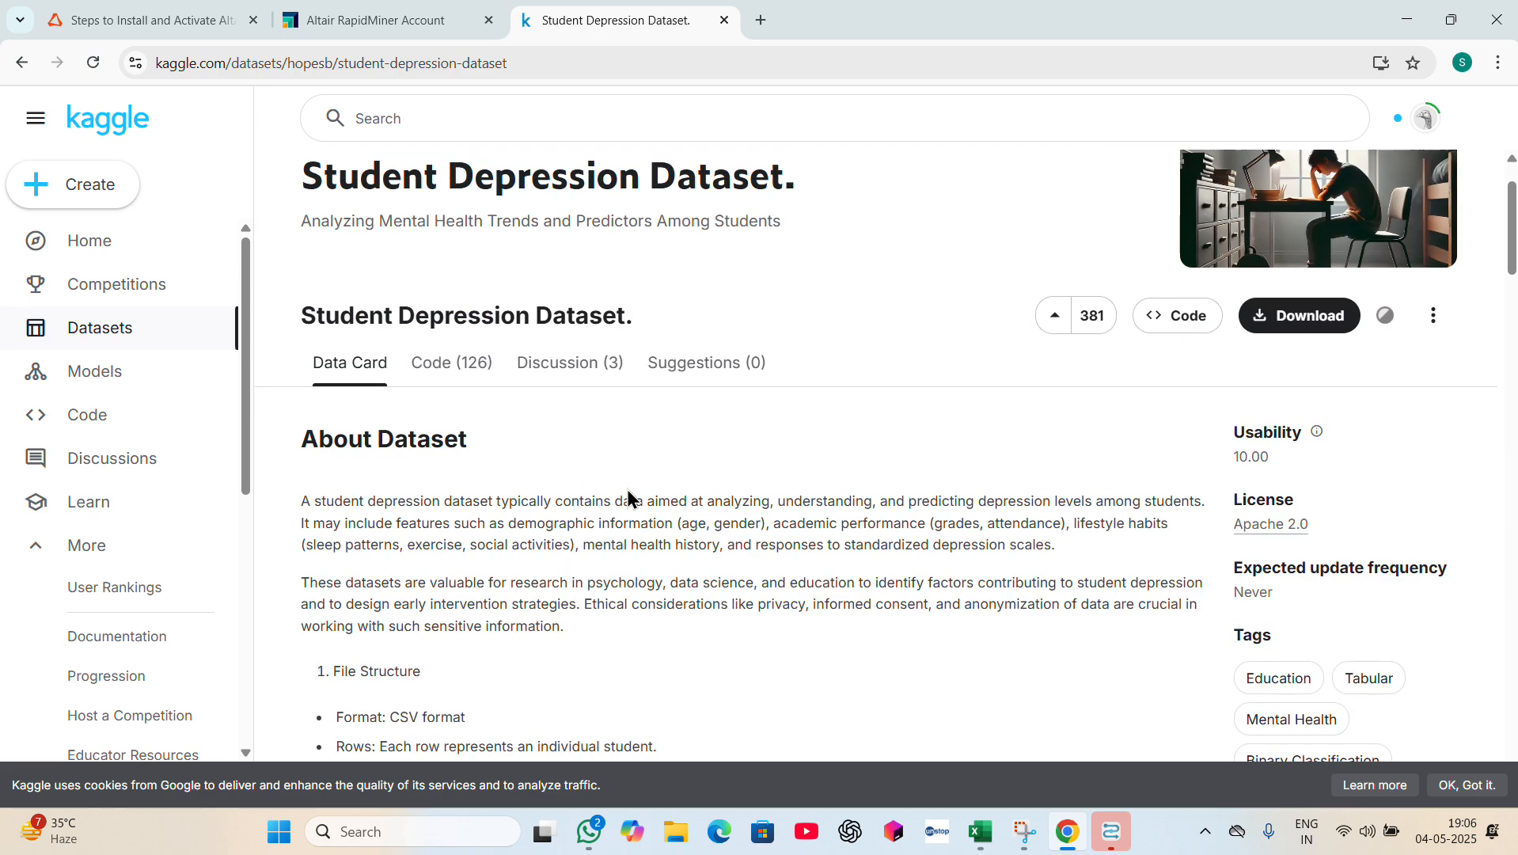
- Read the About Dataset text with its file structure and expand the full description
{"action": "scroll", "coordinate": [628, 488], "scroll_direction": "down", "scroll_amount": 1}
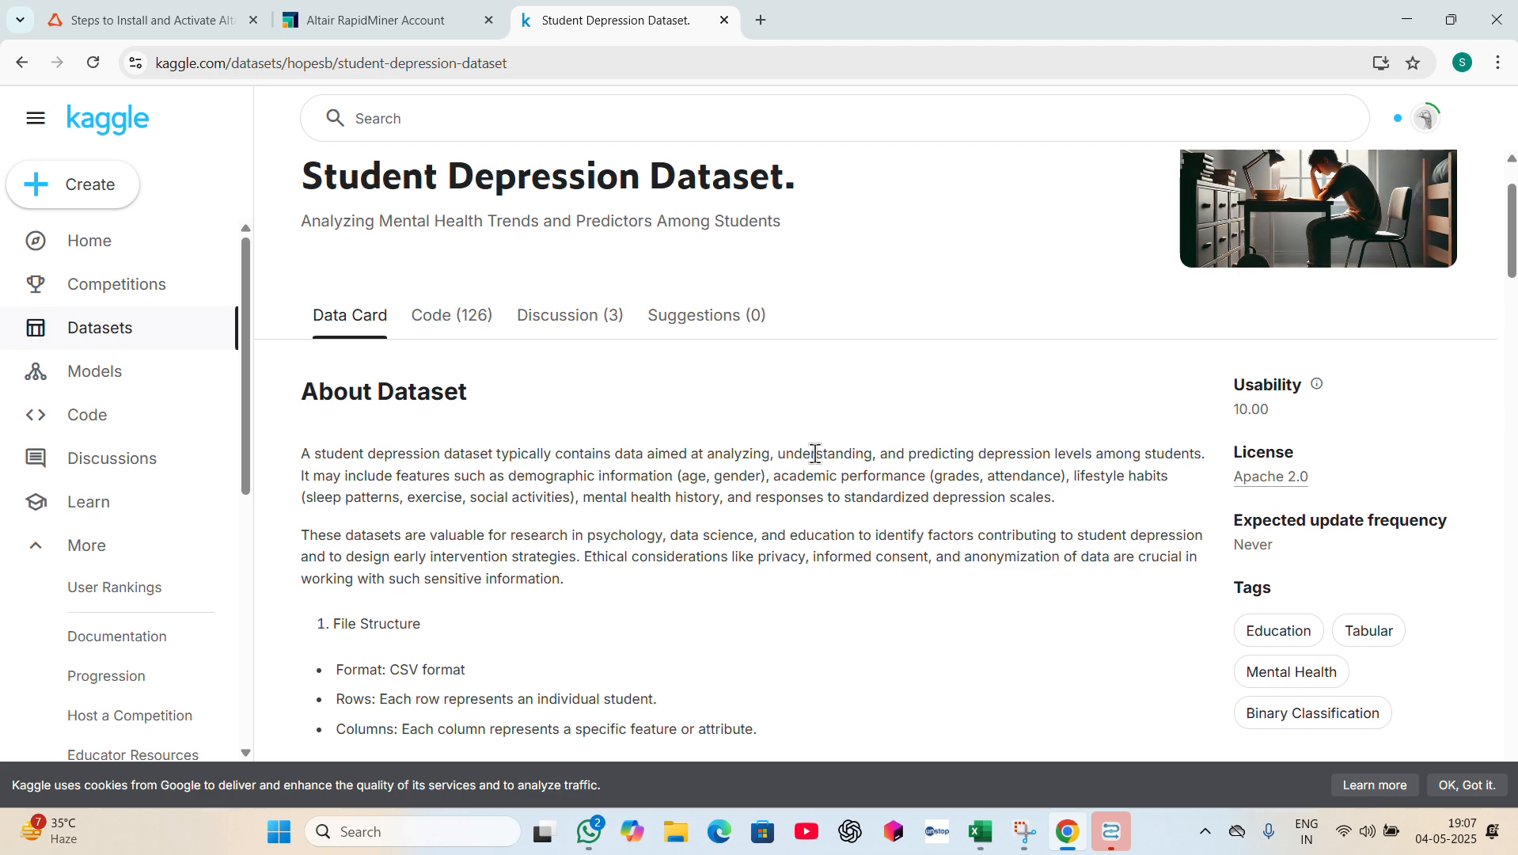
{"action": "scroll", "coordinate": [814, 453], "scroll_direction": "down", "scroll_amount": 1}
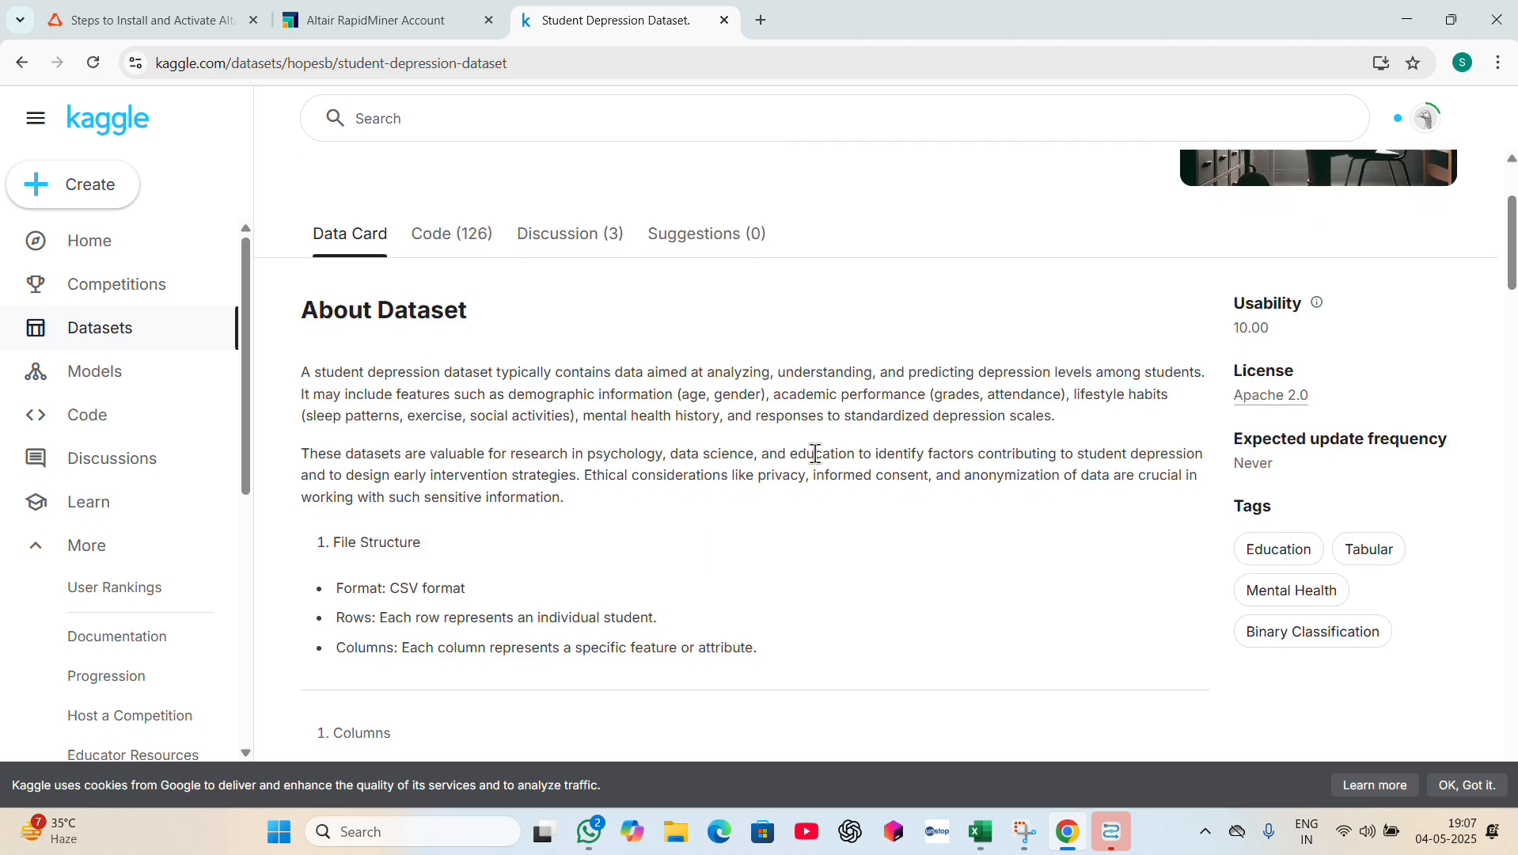
{"action": "scroll", "coordinate": [815, 453], "scroll_direction": "down", "scroll_amount": 1}
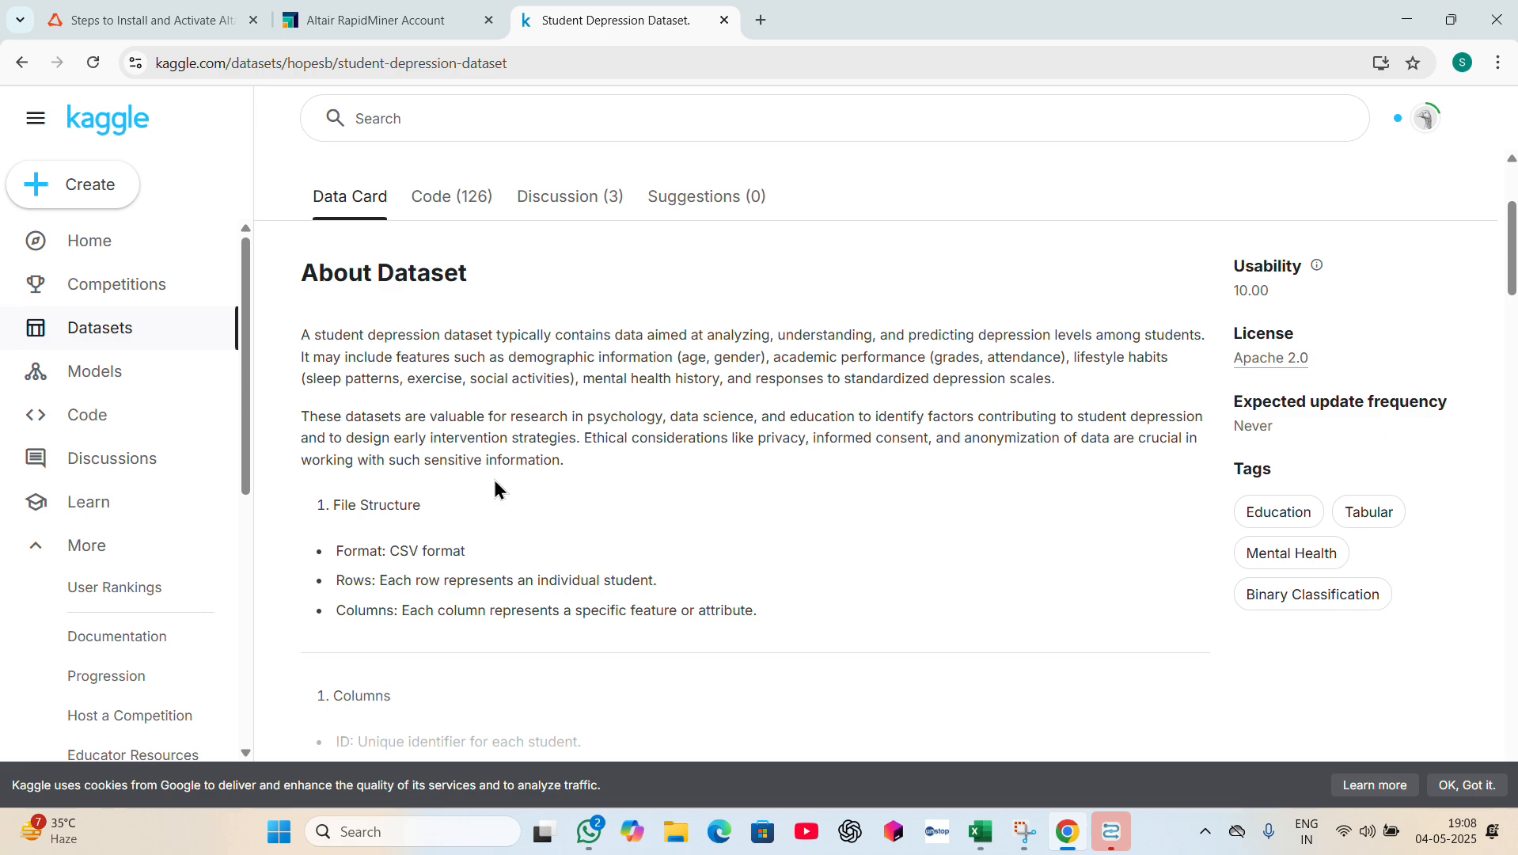
{"action": "scroll", "coordinate": [494, 481], "scroll_direction": "down", "scroll_amount": 1}
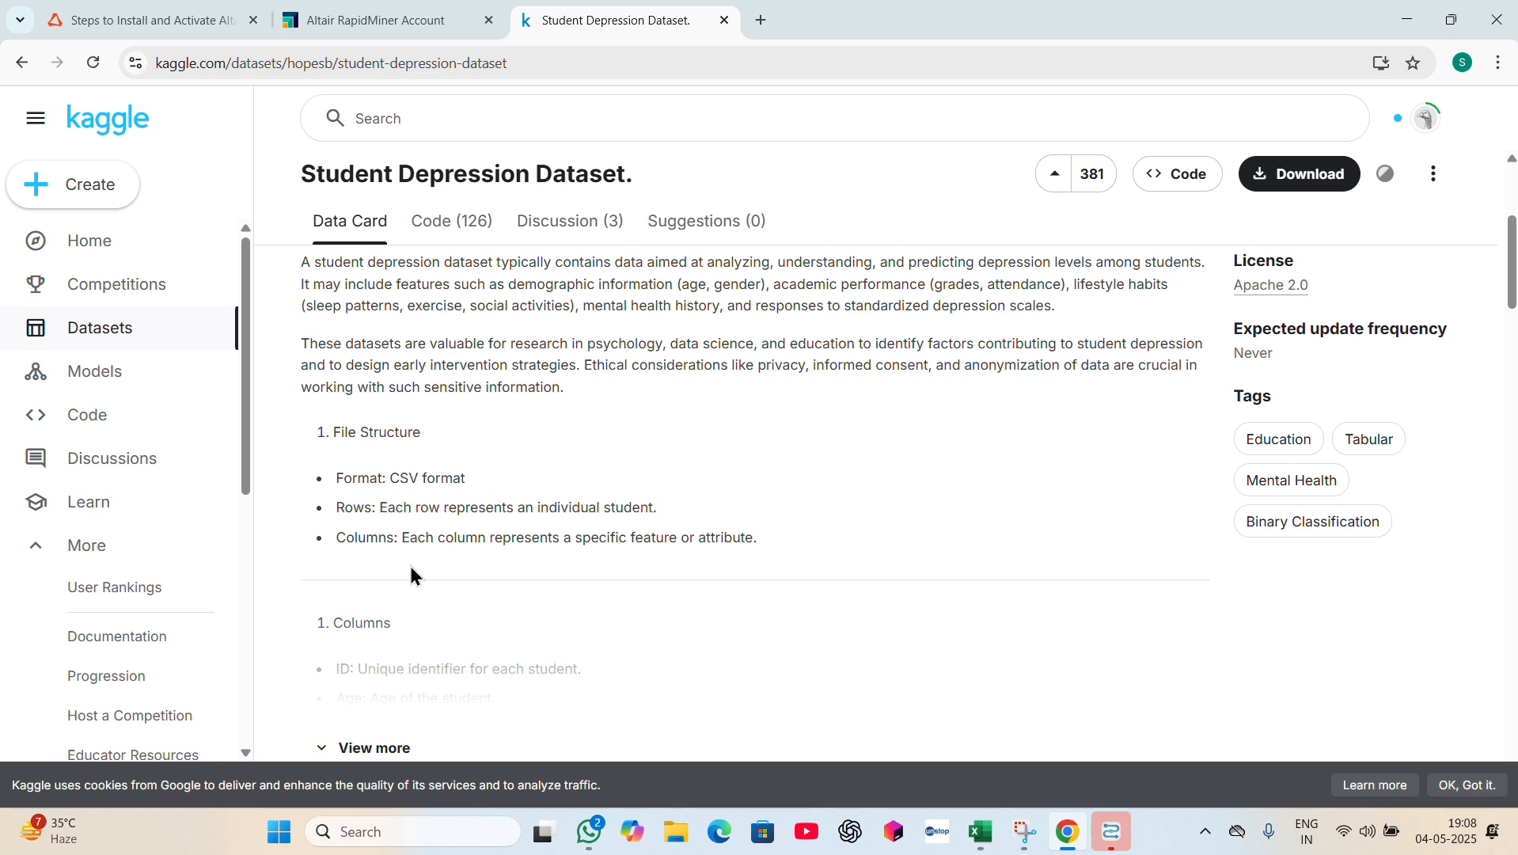
{"action": "scroll", "coordinate": [410, 573], "scroll_direction": "down", "scroll_amount": 1}
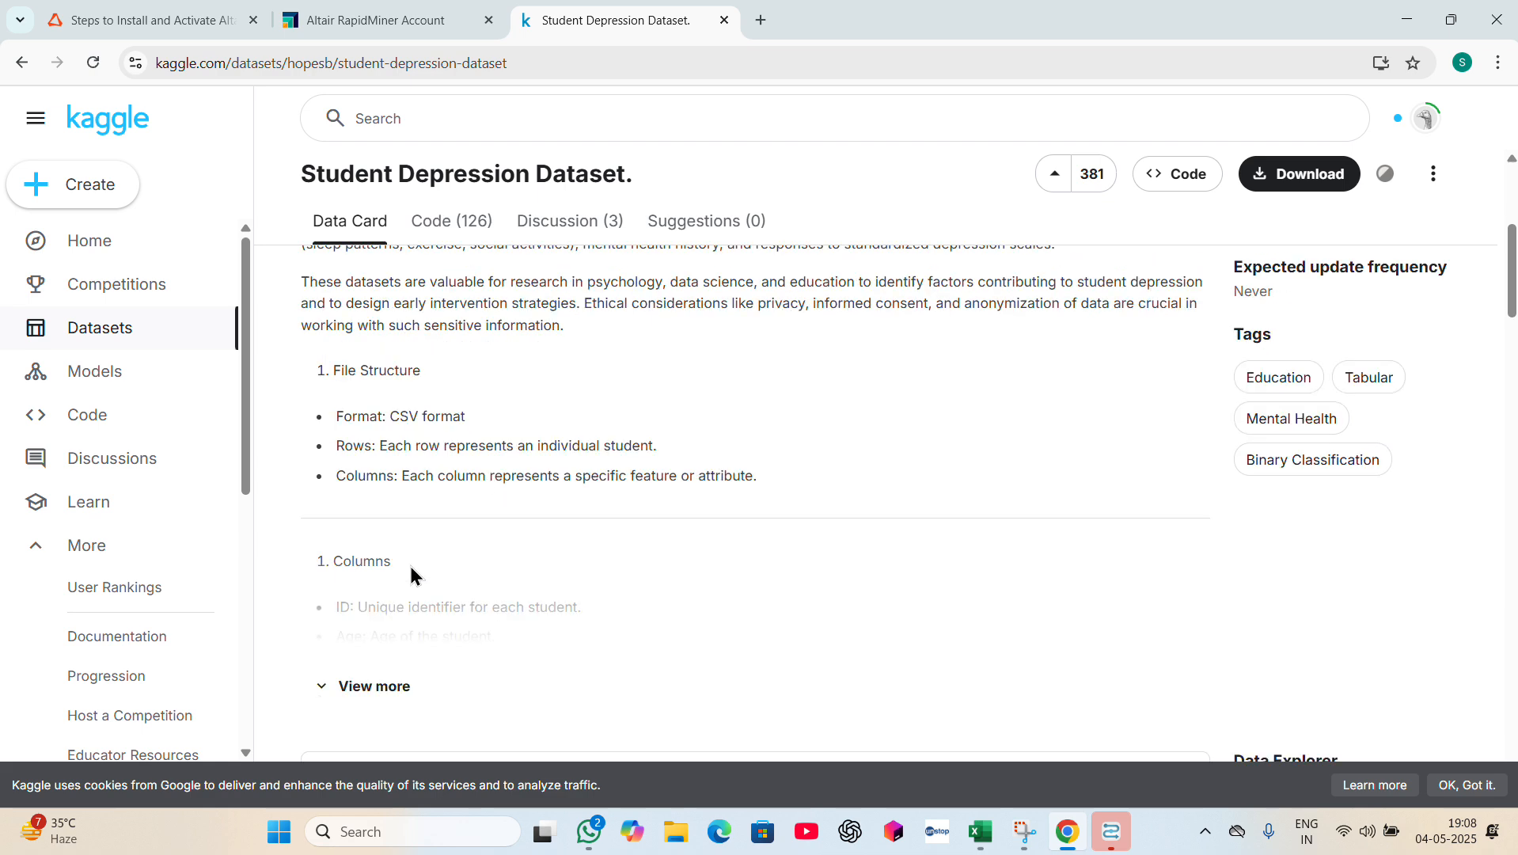
{"action": "scroll", "coordinate": [411, 573], "scroll_direction": "down", "scroll_amount": 1}
{"action": "left_click", "coordinate": [381, 625]}
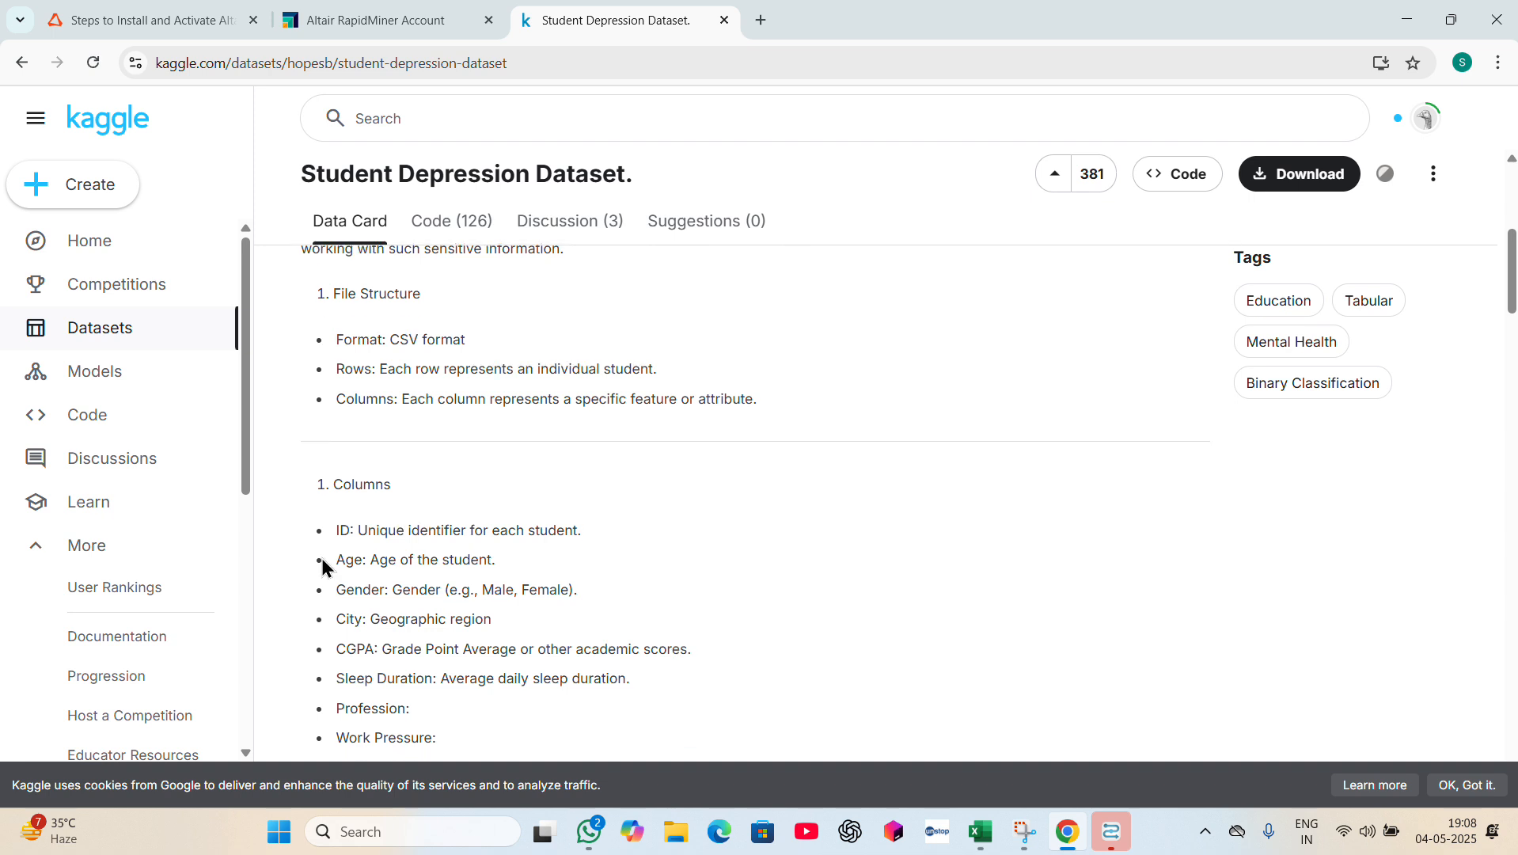
- Read the expanded description's list of columns and its target variable
{"action": "scroll", "coordinate": [321, 562], "scroll_direction": "down", "scroll_amount": 1}
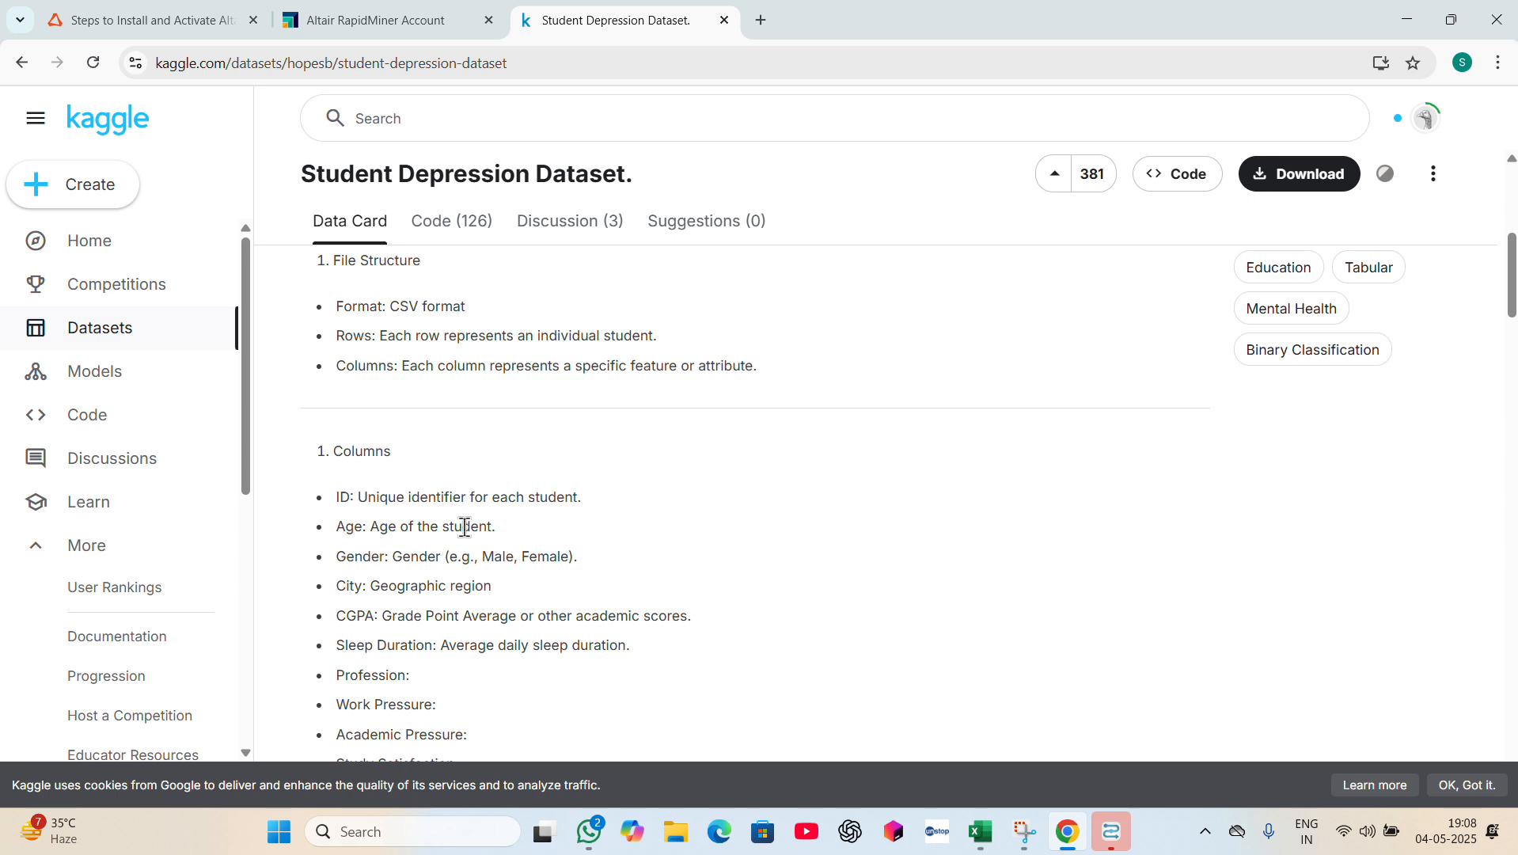
{"action": "scroll", "coordinate": [478, 557], "scroll_direction": "down", "scroll_amount": 1}
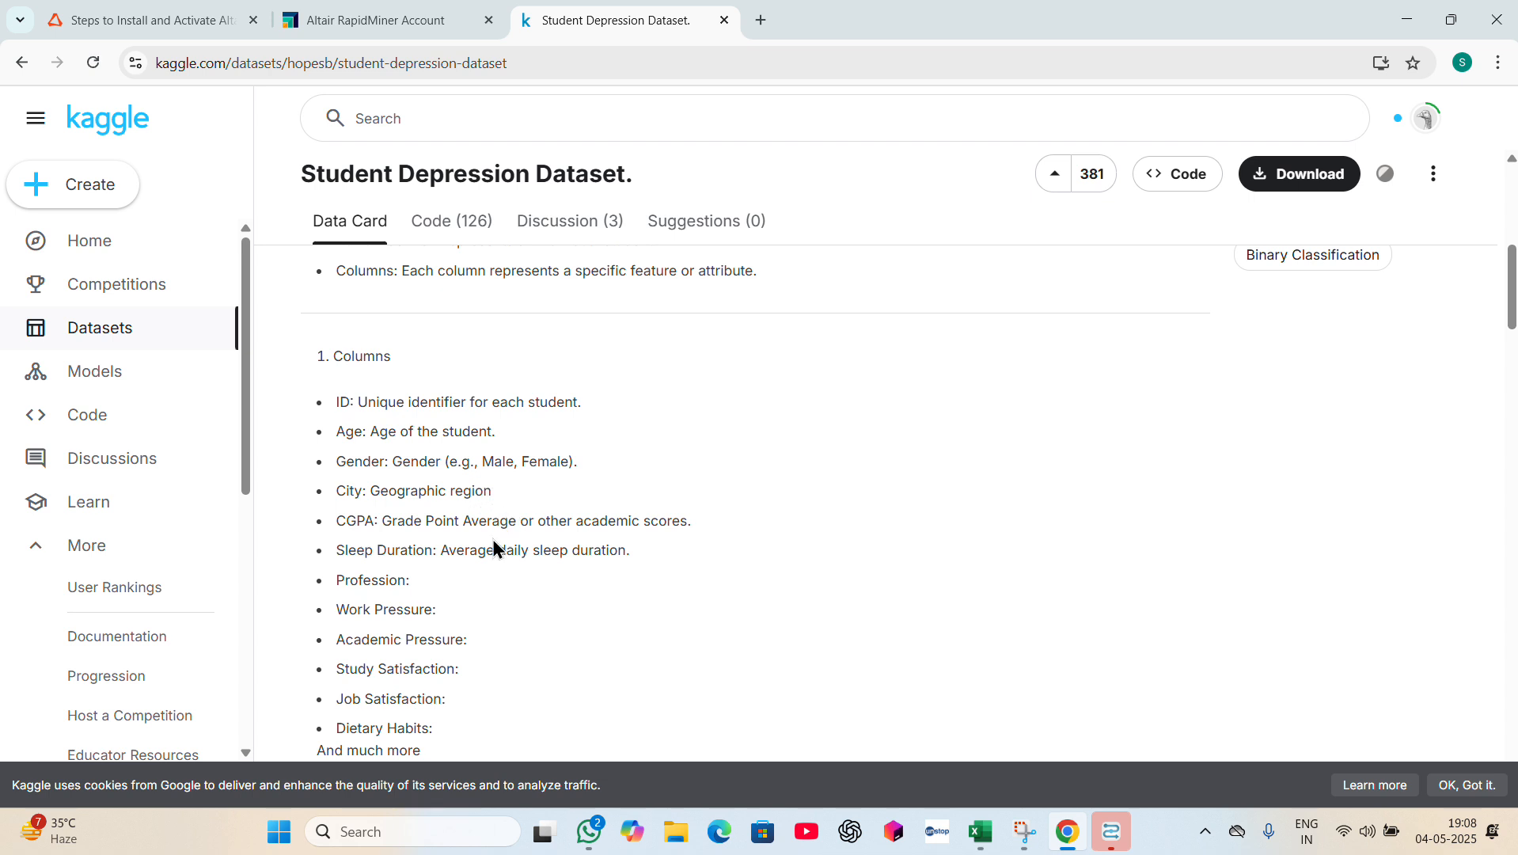
{"action": "scroll", "coordinate": [492, 546], "scroll_direction": "down", "scroll_amount": 1}
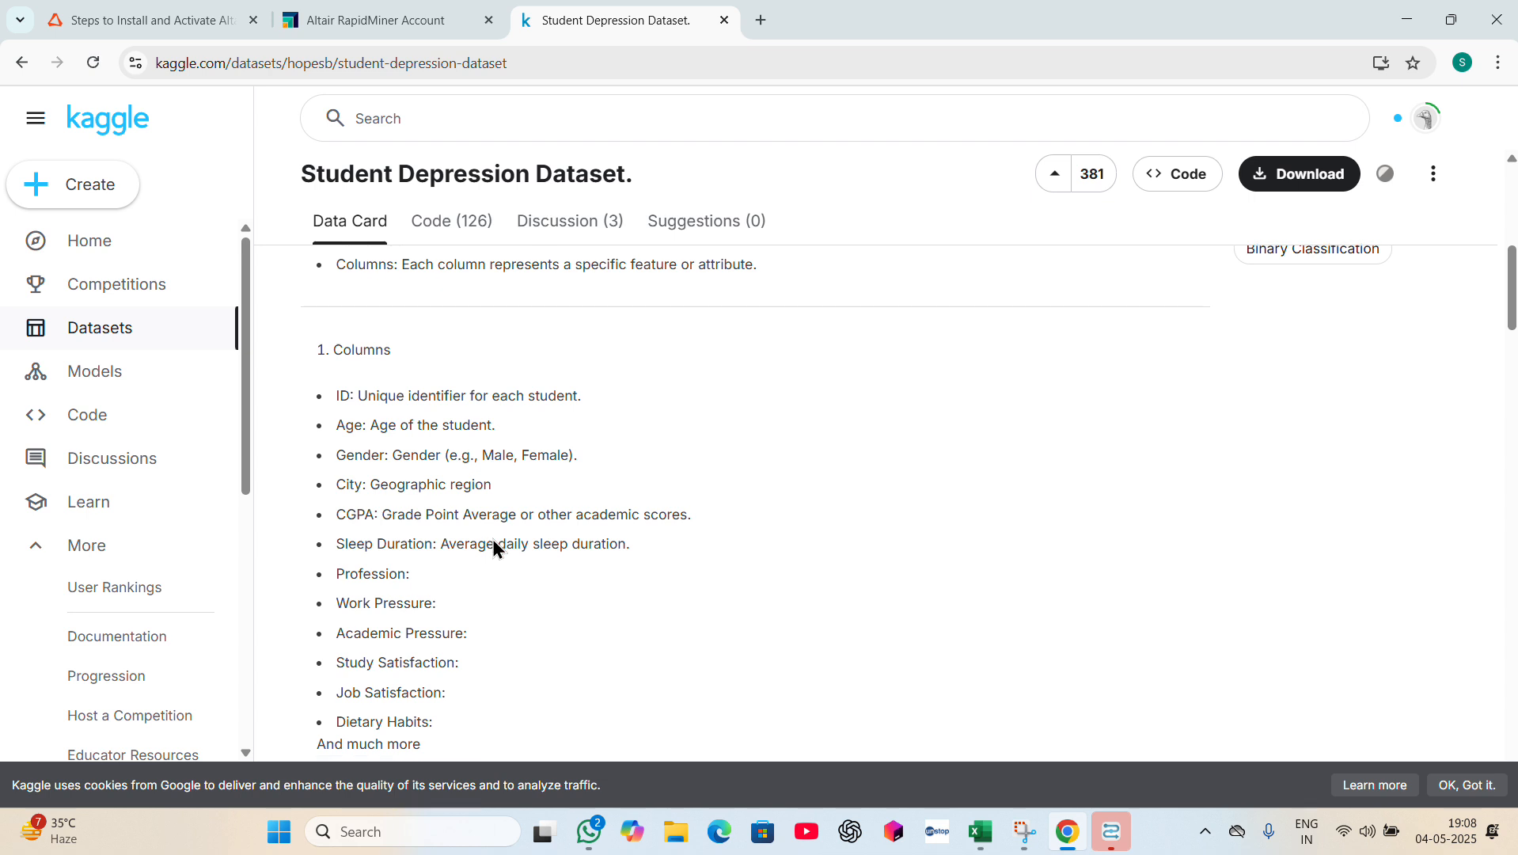
{"action": "scroll", "coordinate": [436, 646], "scroll_direction": "down", "scroll_amount": 1}
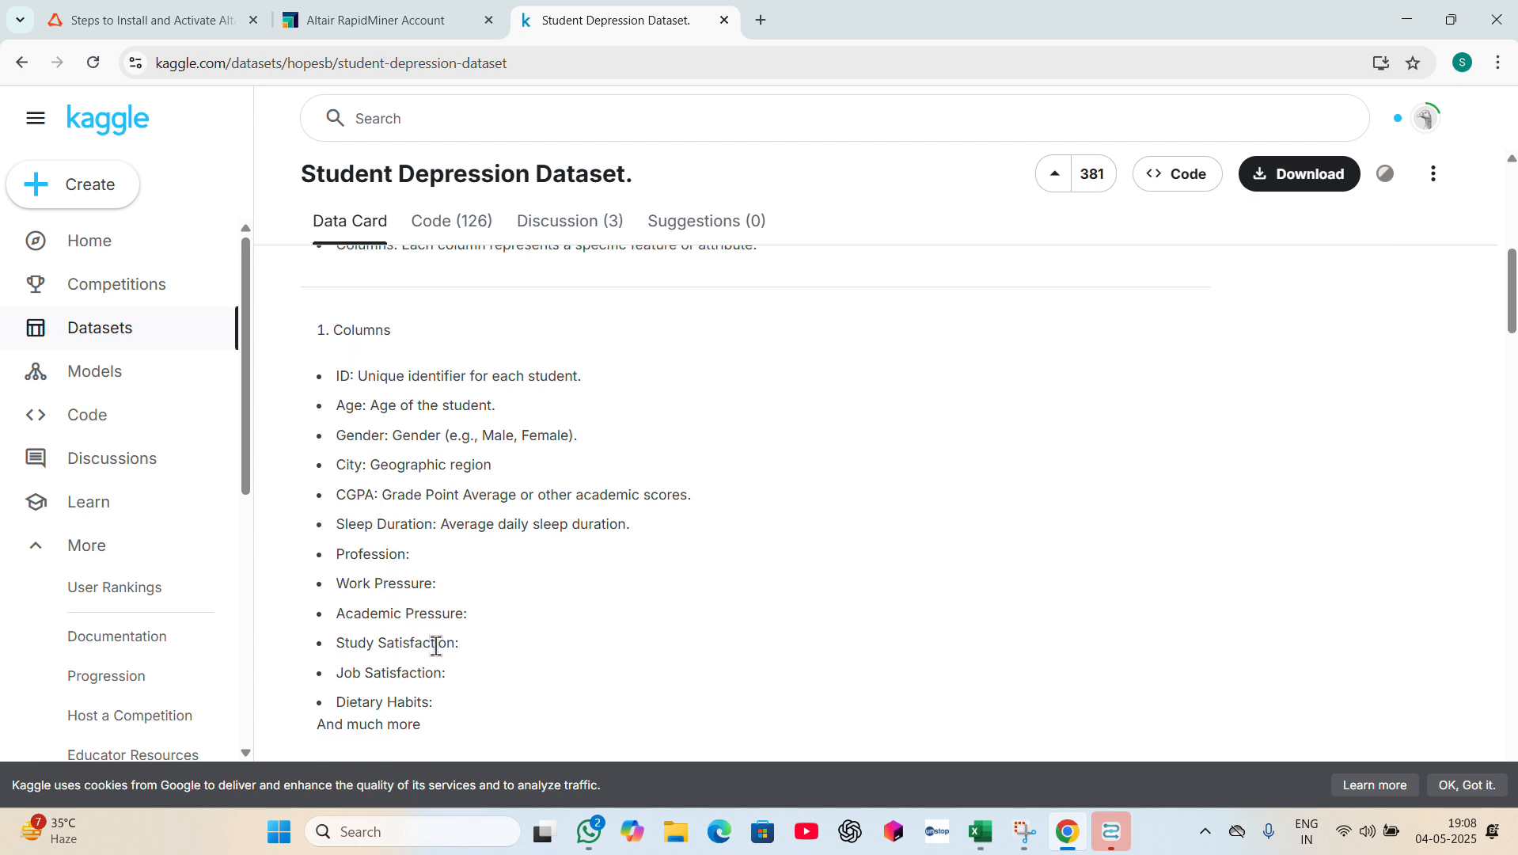
{"action": "scroll", "coordinate": [436, 646], "scroll_direction": "down", "scroll_amount": 1}
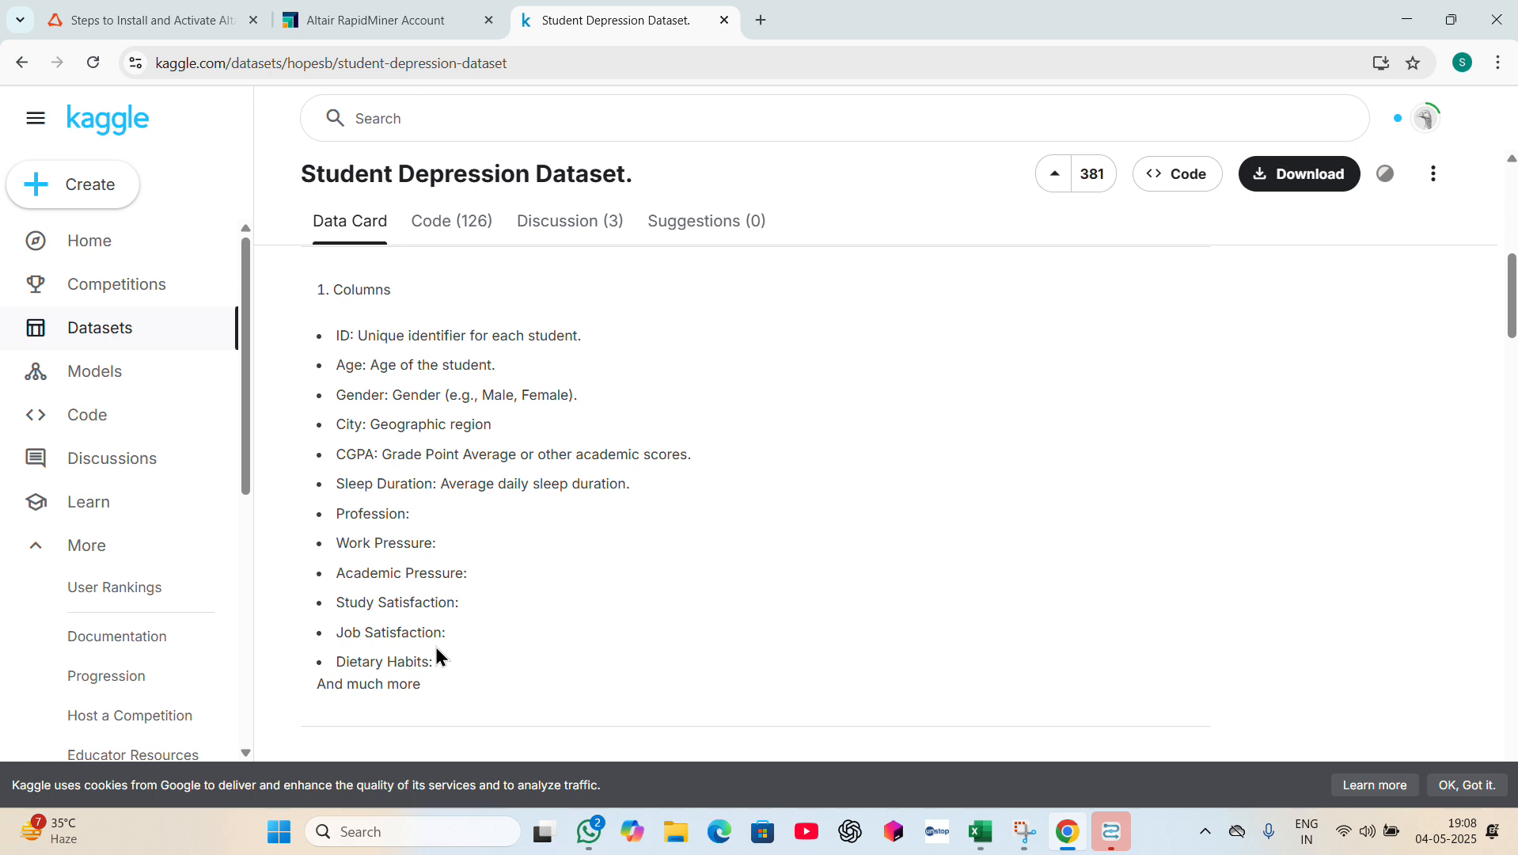
{"action": "scroll", "coordinate": [437, 656], "scroll_direction": "down", "scroll_amount": 3}
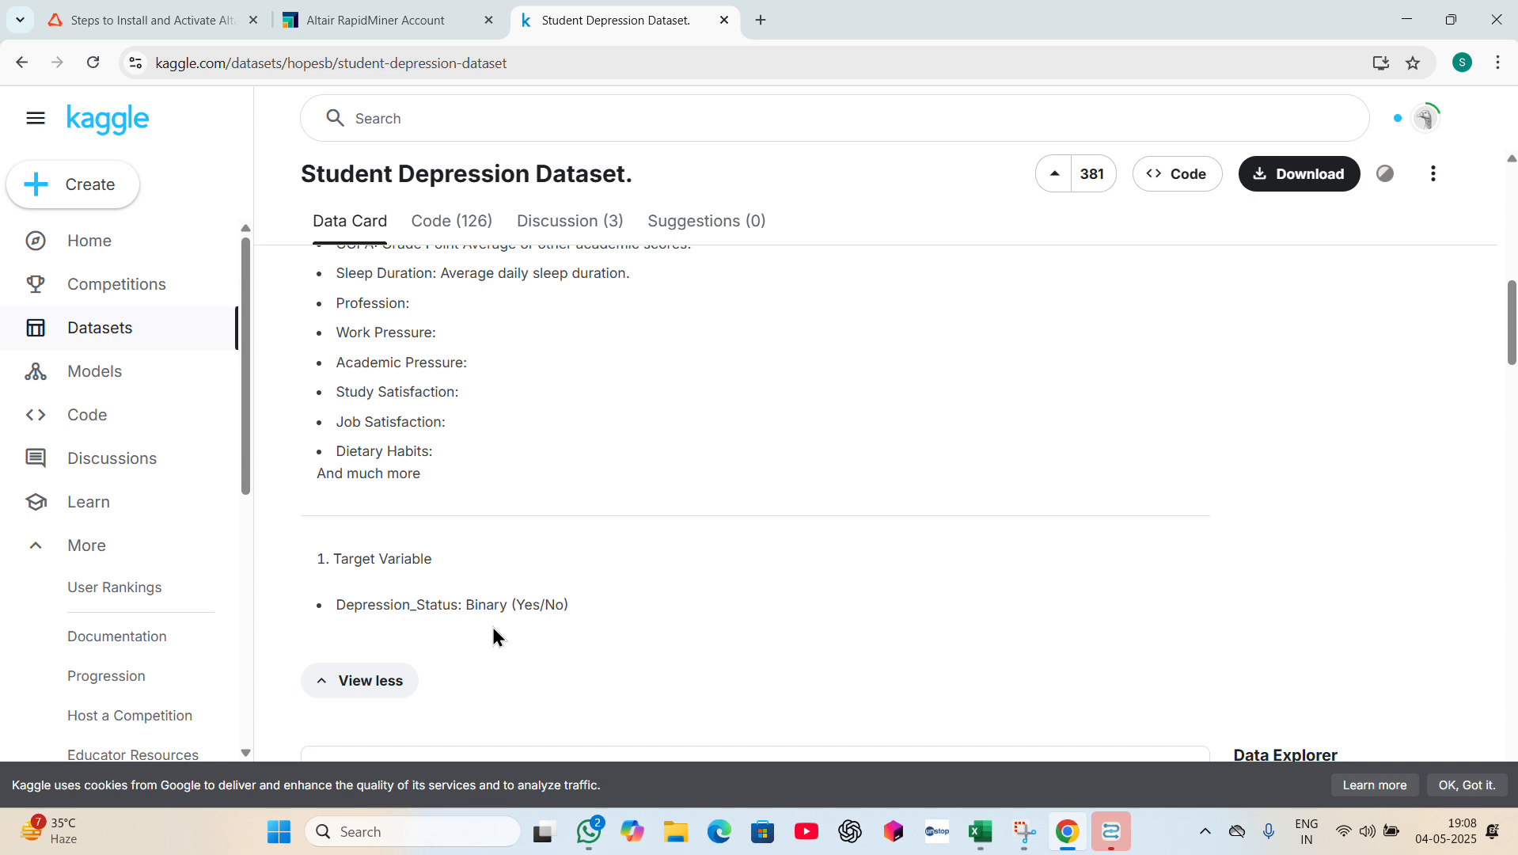
- Go through the About this file notes of Student Depression Dataset.csv down to its data preview
{"action": "scroll", "coordinate": [492, 633], "scroll_direction": "down", "scroll_amount": 2}
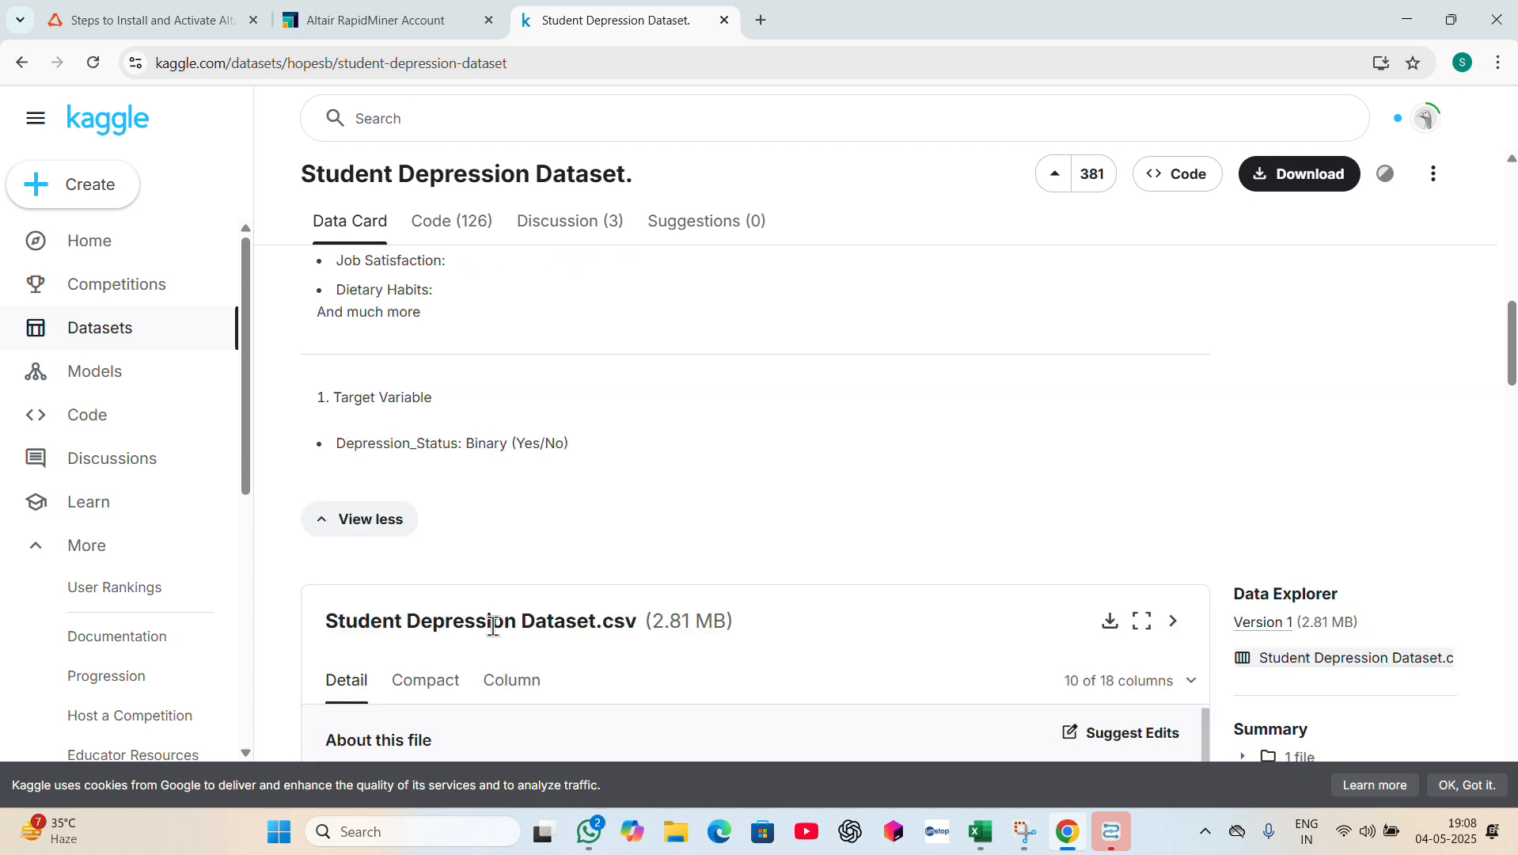
{"action": "scroll", "coordinate": [492, 626], "scroll_direction": "down", "scroll_amount": 1}
{"action": "scroll", "coordinate": [492, 626], "scroll_direction": "down", "scroll_amount": 3}
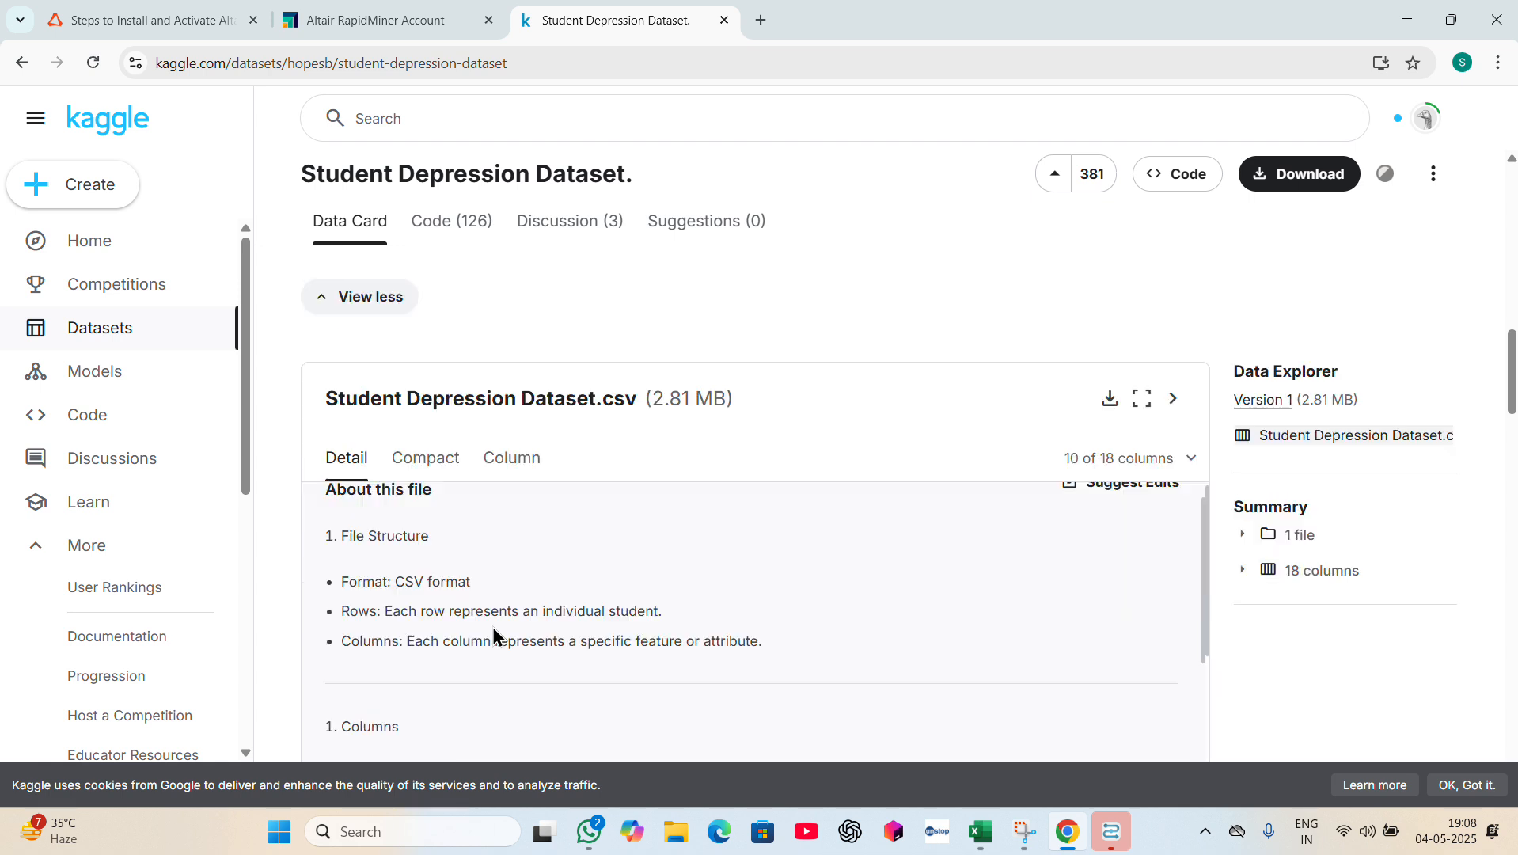
{"action": "scroll", "coordinate": [492, 627], "scroll_direction": "down", "scroll_amount": 6}
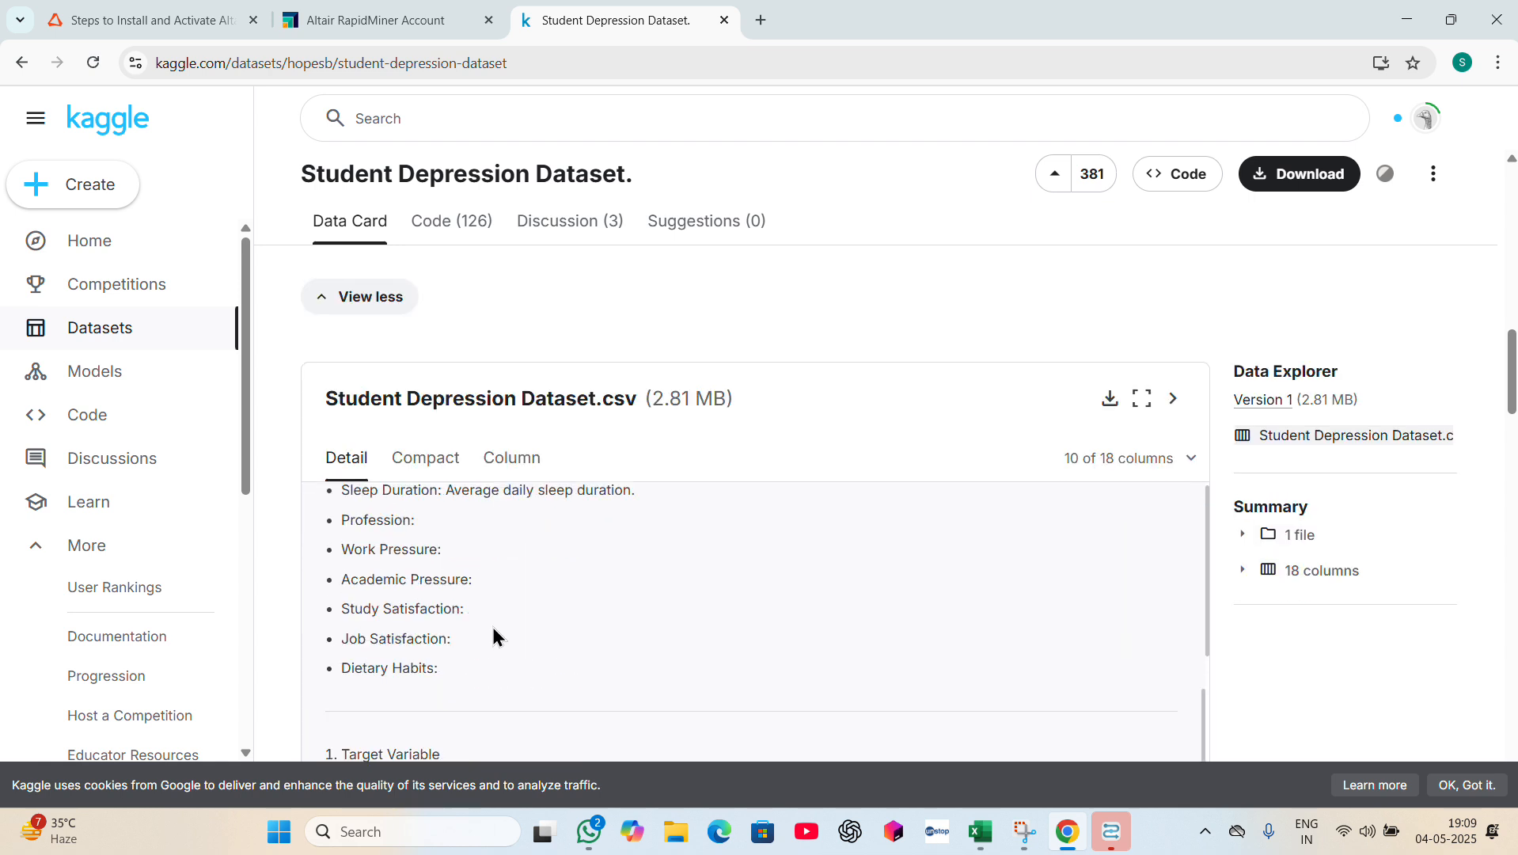
{"action": "scroll", "coordinate": [493, 629], "scroll_direction": "down", "scroll_amount": 3}
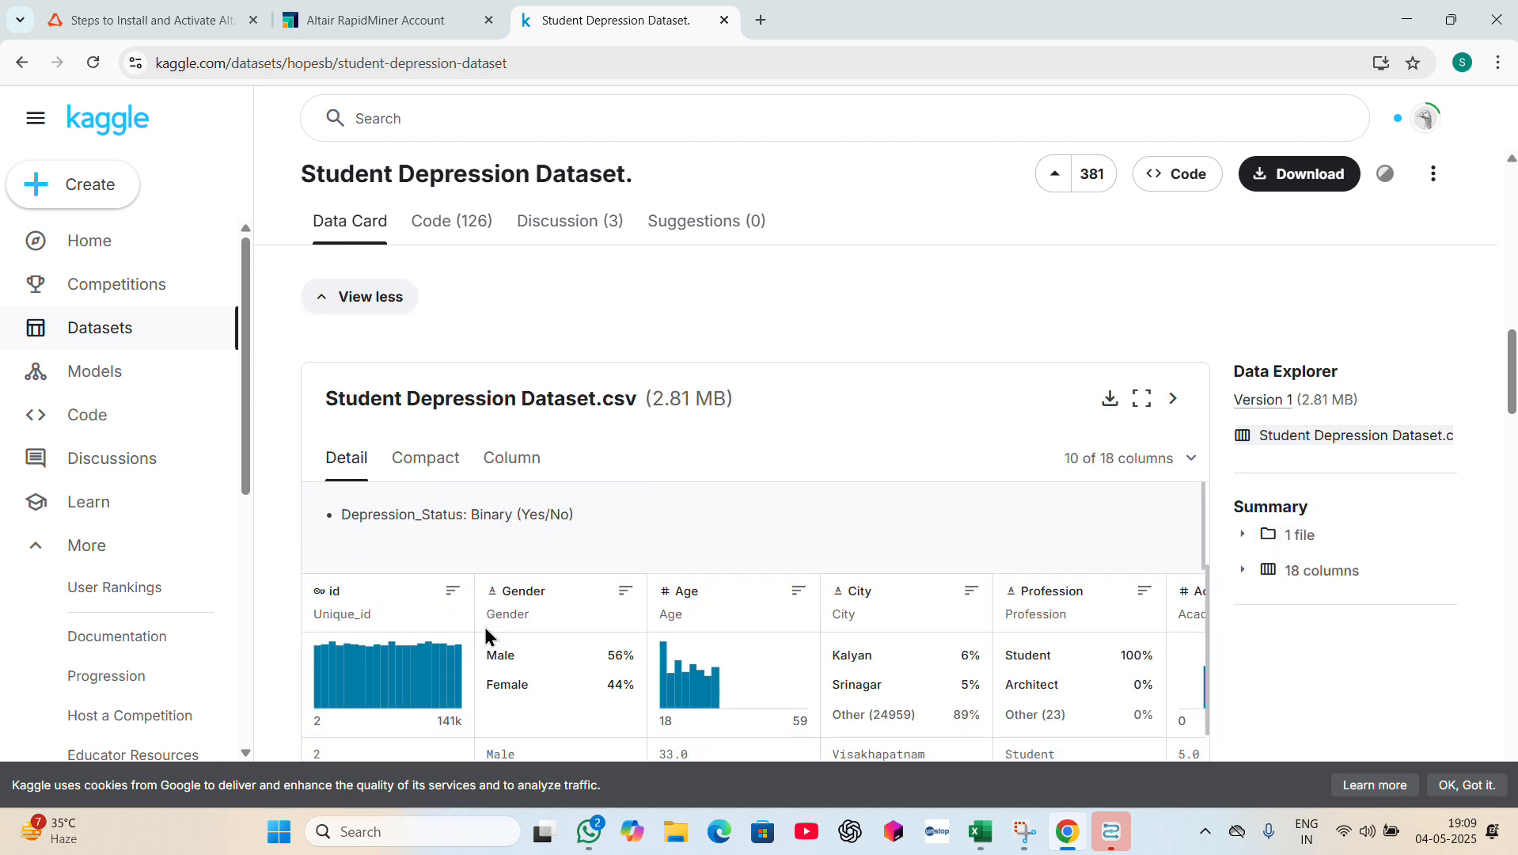
- Examine the data preview of Student Depression Dataset.csv across its columns from id to Job Satisfaction
{"action": "scroll", "coordinate": [739, 256], "scroll_direction": "down", "scroll_amount": 3}
{"action": "mouse_move", "coordinate": [402, 453]}
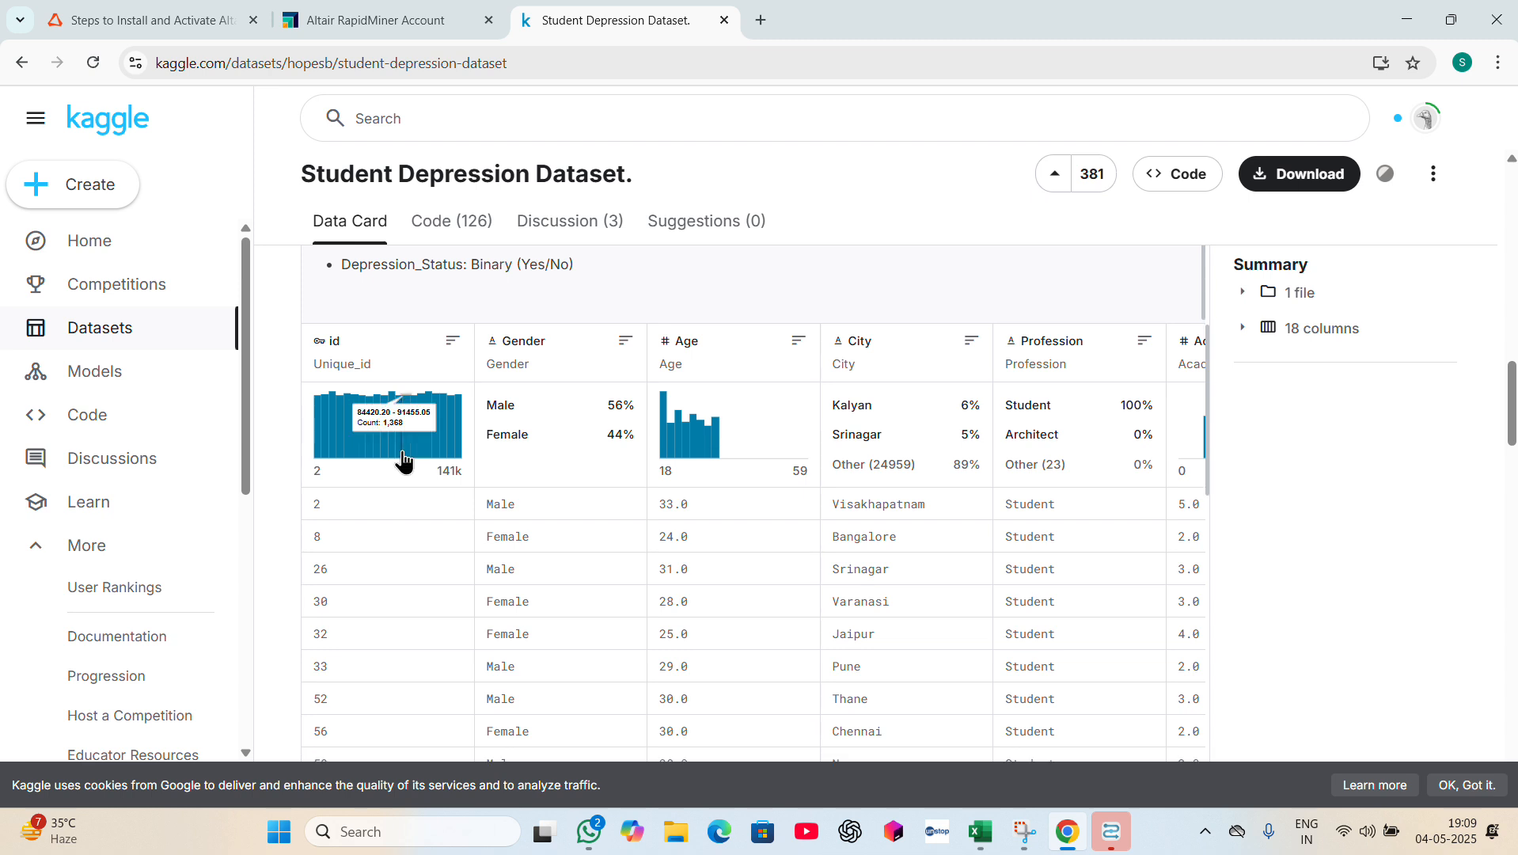
{"action": "scroll", "coordinate": [404, 459], "scroll_direction": "down", "scroll_amount": 1}
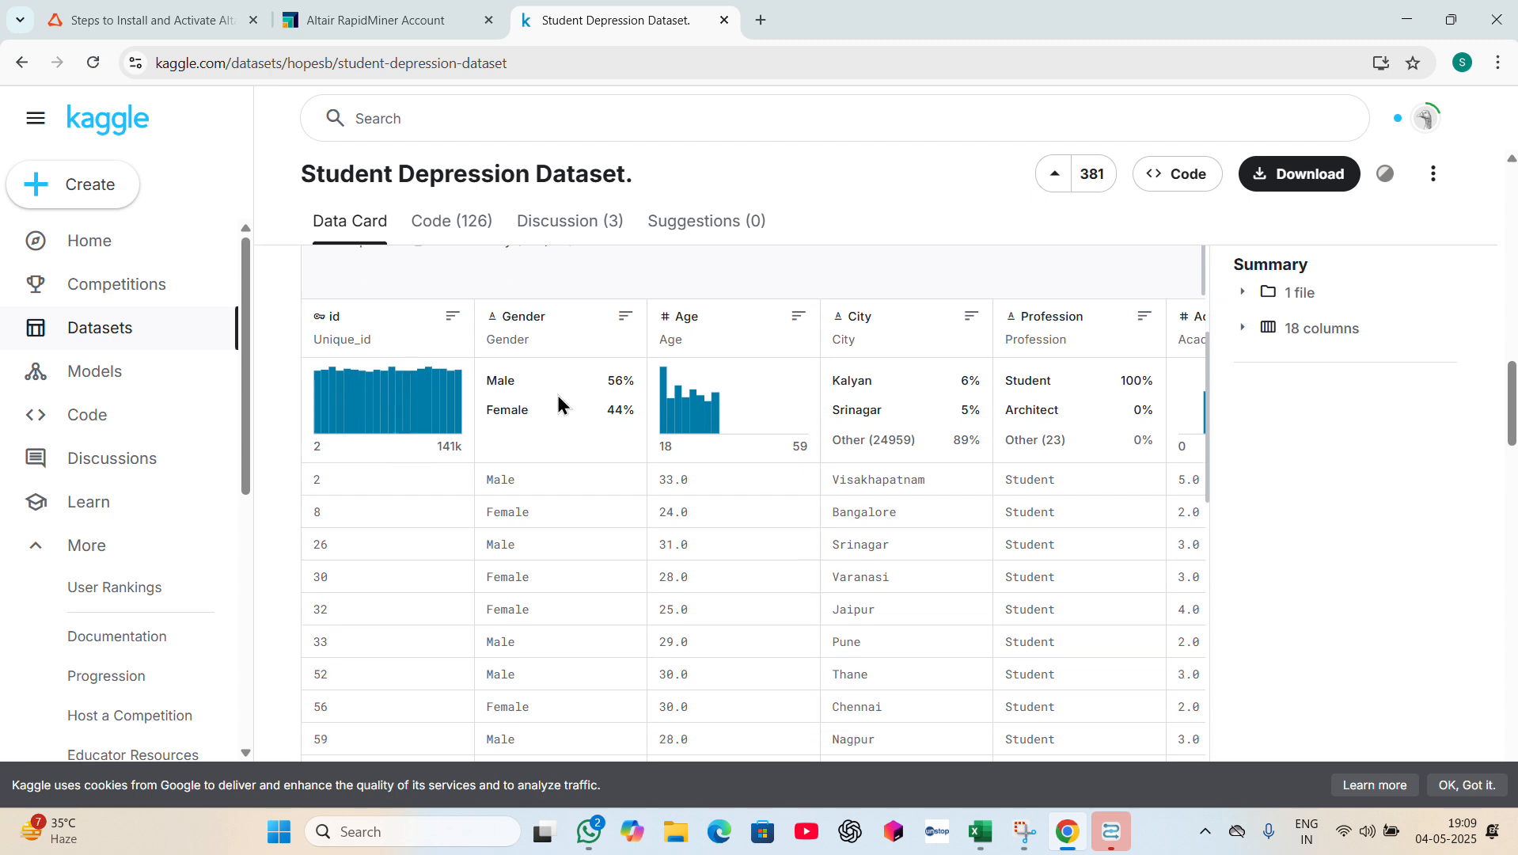
{"action": "scroll", "coordinate": [767, 401], "scroll_direction": "right", "scroll_amount": 2}
{"action": "scroll", "coordinate": [763, 393], "scroll_direction": "right", "scroll_amount": 2}
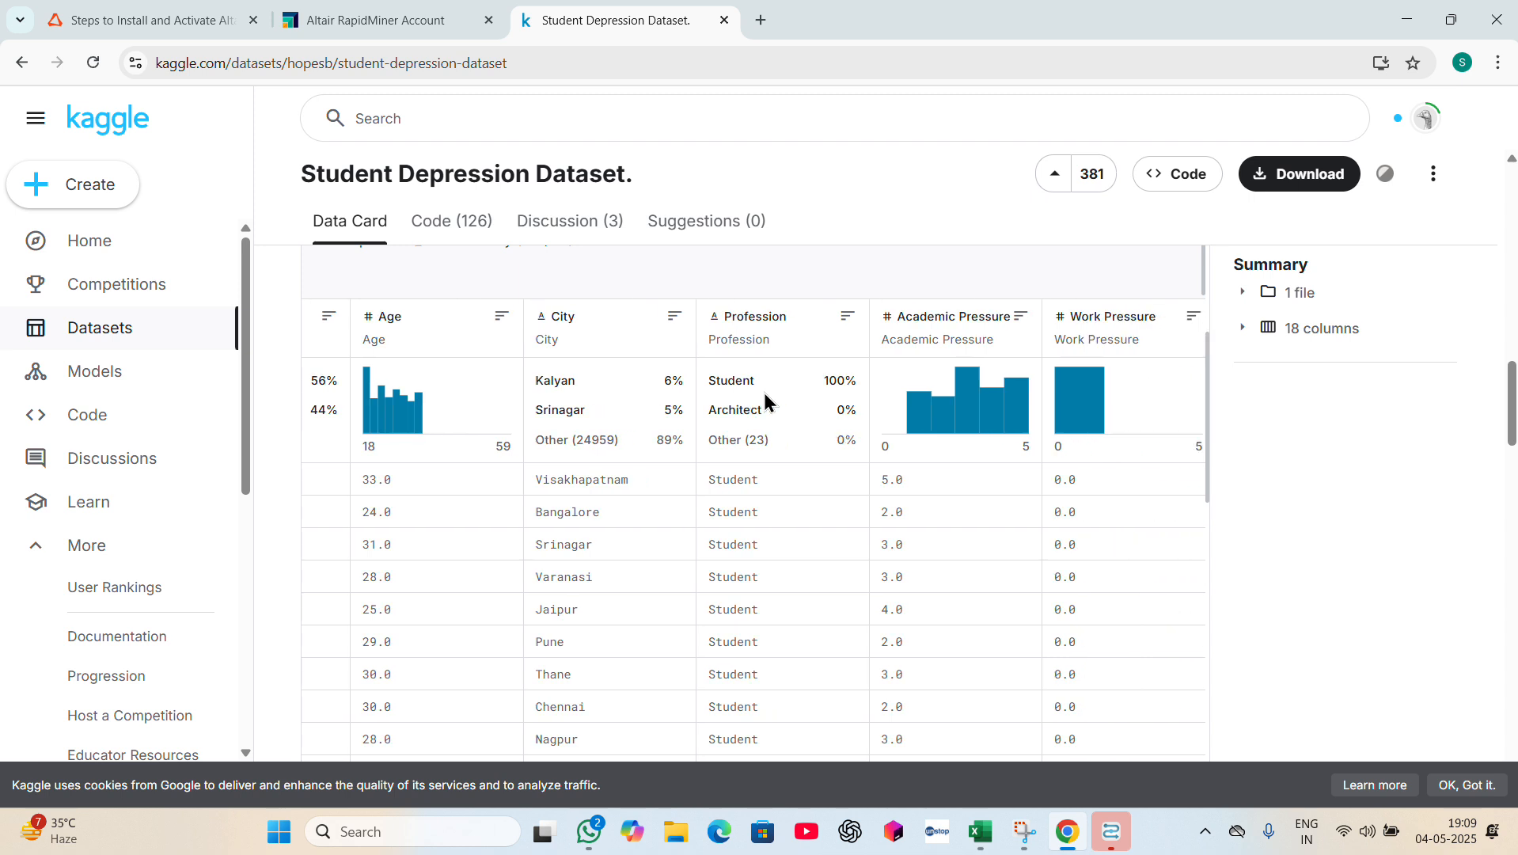
{"action": "scroll", "coordinate": [764, 401], "scroll_direction": "right", "scroll_amount": 1}
{"action": "scroll", "coordinate": [766, 400], "scroll_direction": "right", "scroll_amount": 3}
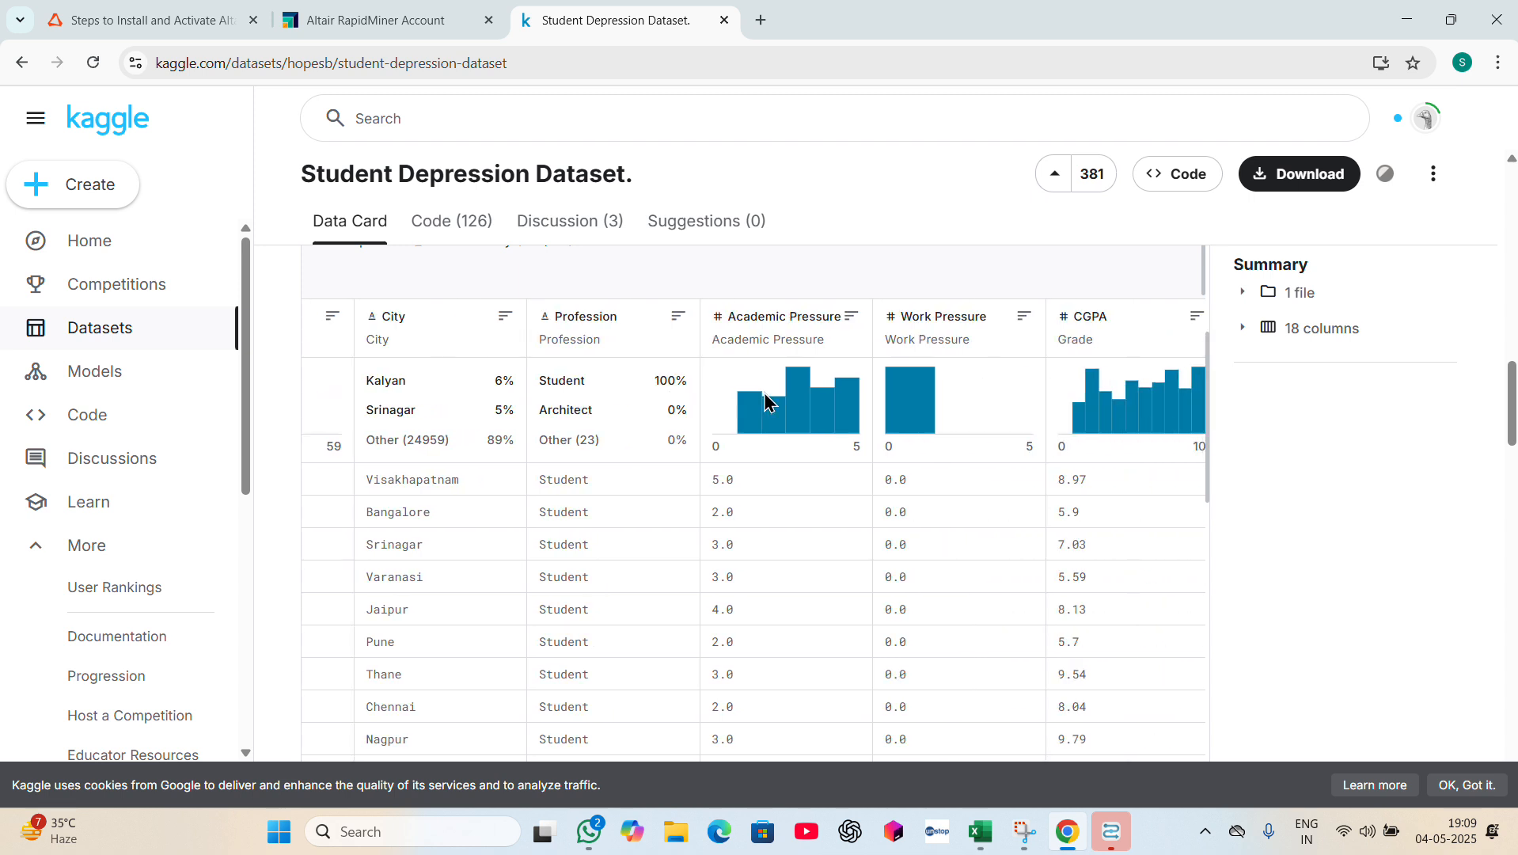
{"action": "scroll", "coordinate": [764, 404], "scroll_direction": "right", "scroll_amount": 3}
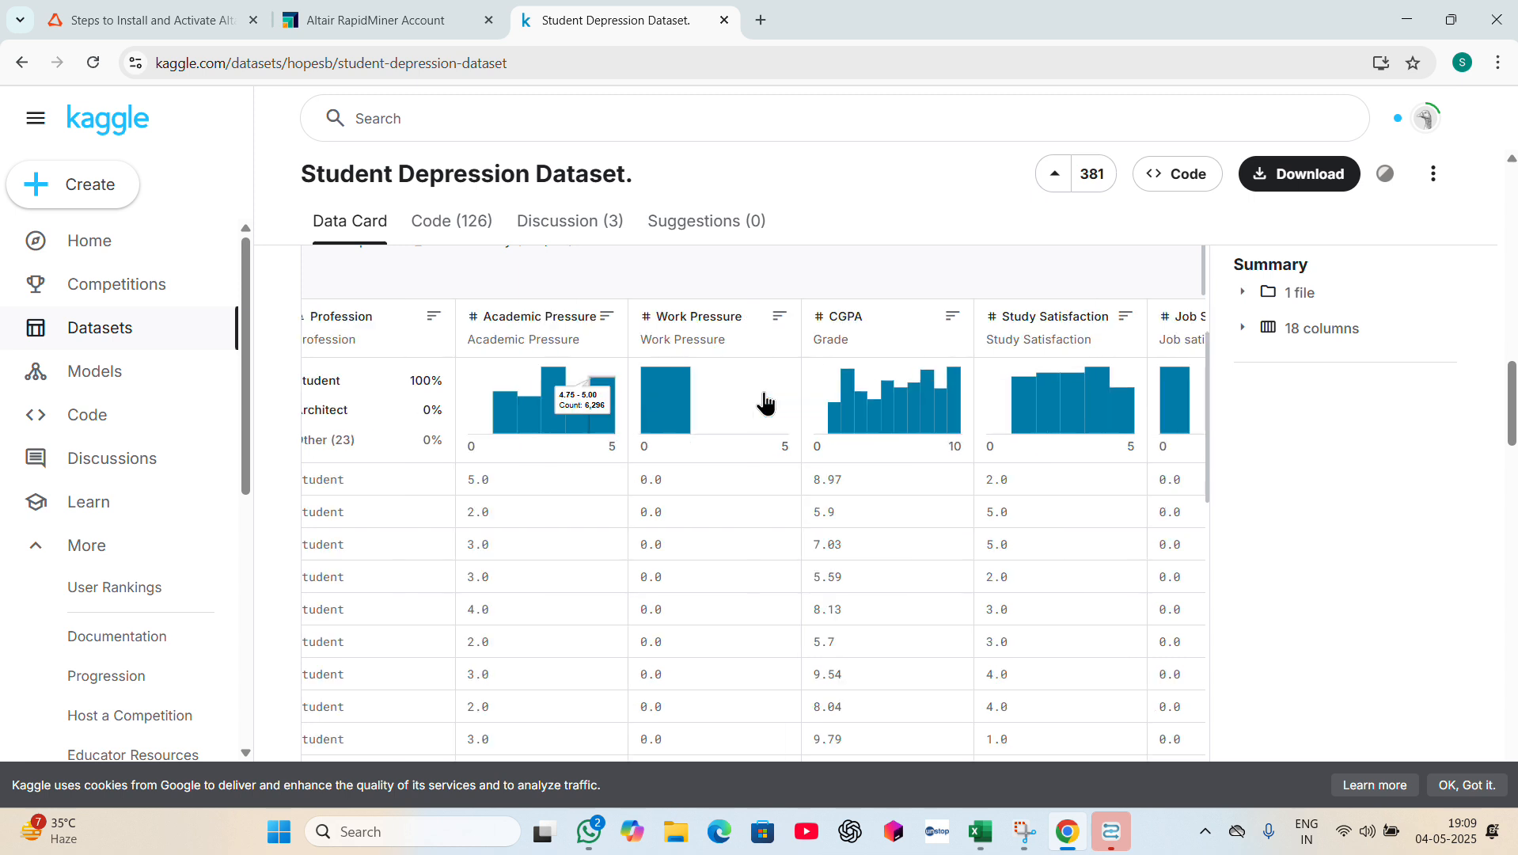
{"action": "scroll", "coordinate": [764, 404], "scroll_direction": "up", "scroll_amount": 1}
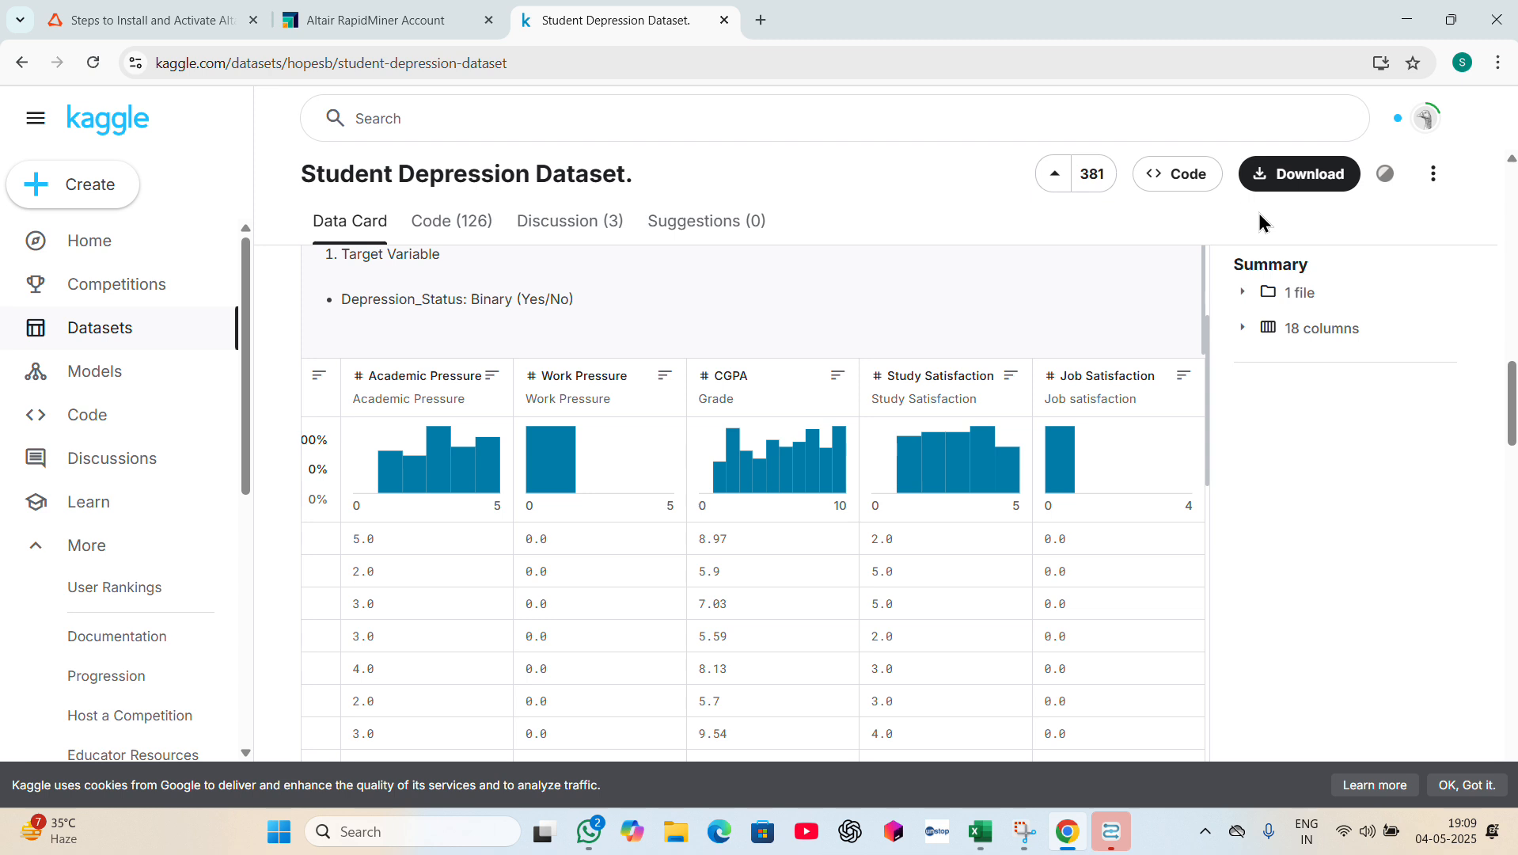
- Download the Student Depression Dataset as a zip and open the downloaded archive from its folder
{"action": "left_click", "coordinate": [1302, 187]}
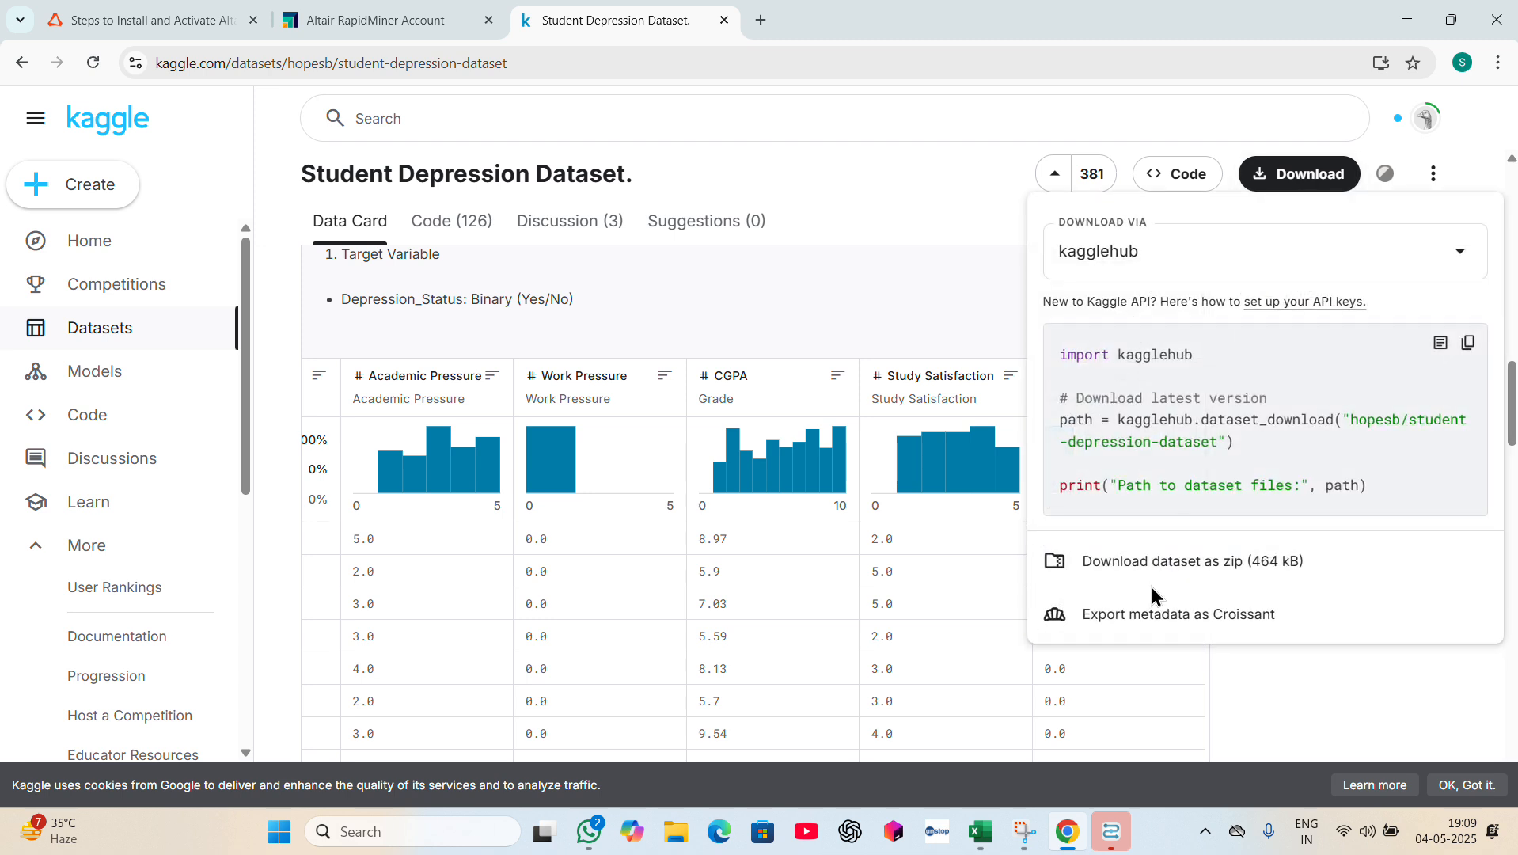
{"action": "left_click", "coordinate": [1165, 565]}
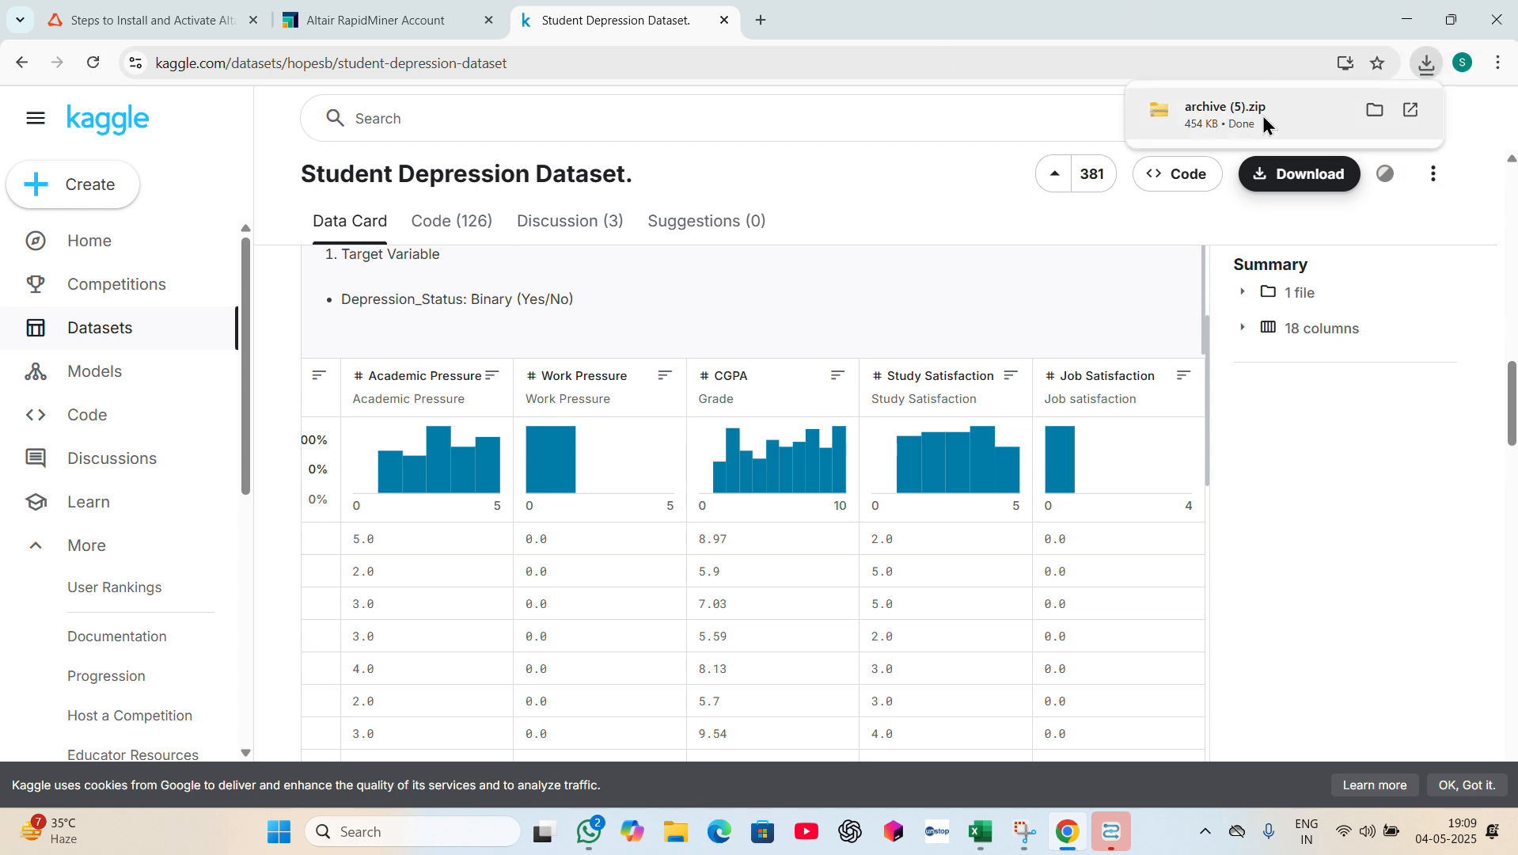
{"action": "left_click", "coordinate": [1366, 116]}
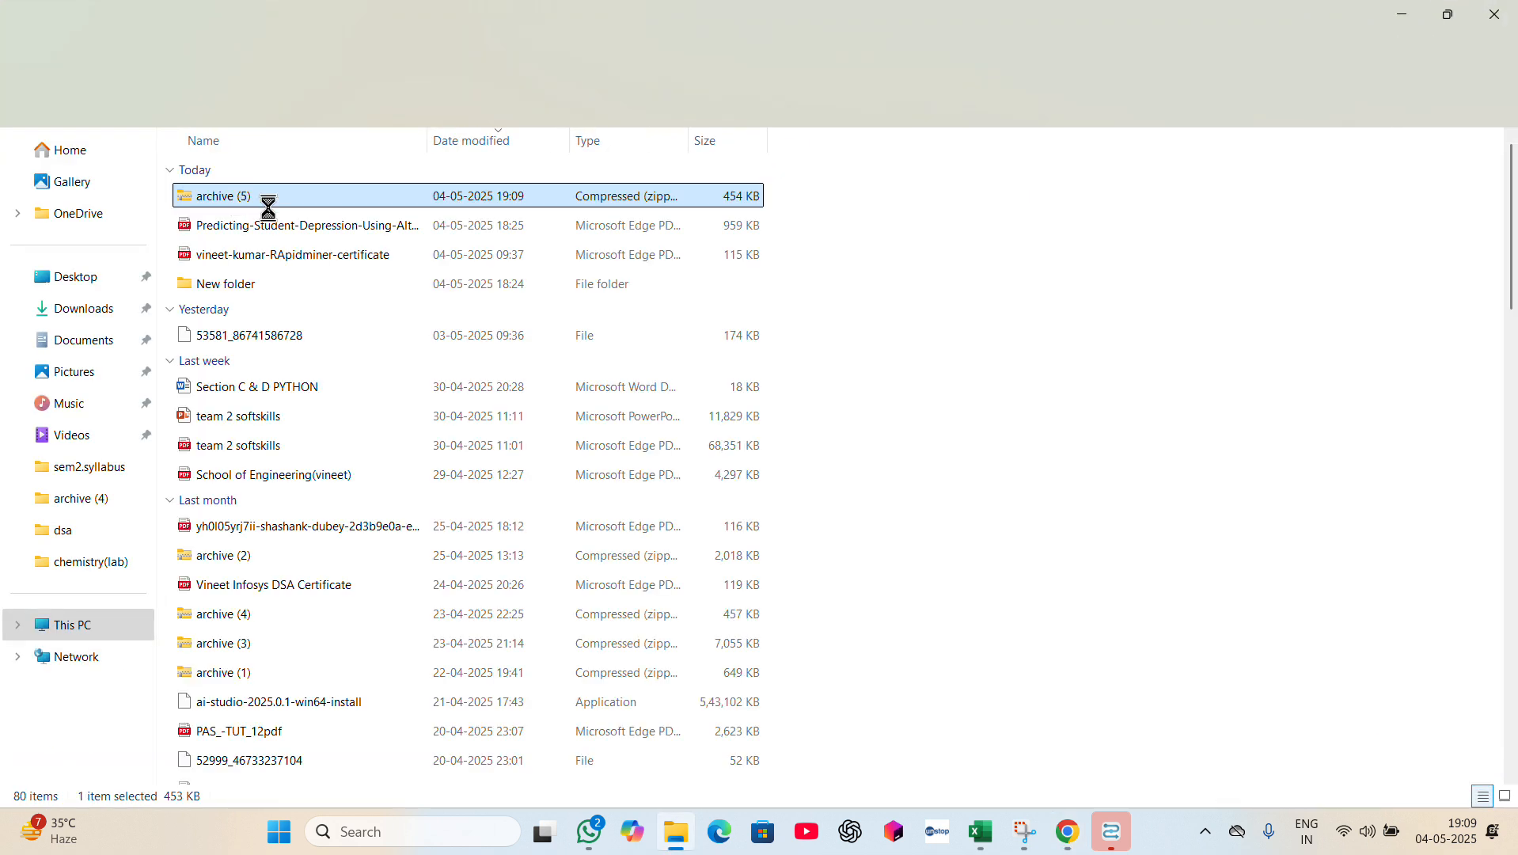
{"action": "double_click", "coordinate": [402, 202]}
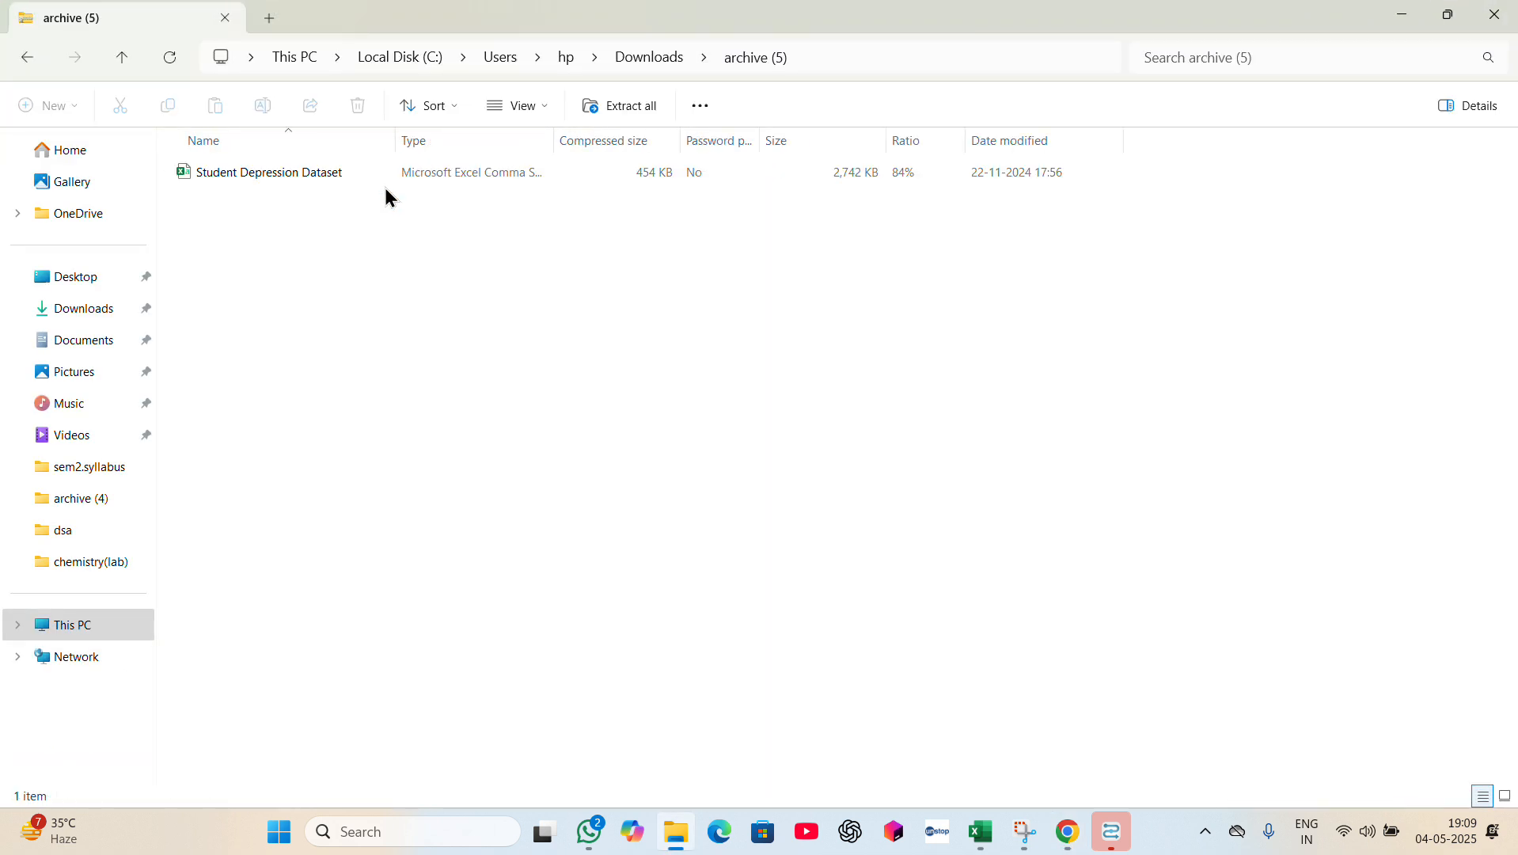
- Extract the archive into the folder Documents\AltairRapidMiner\AI Studio\Local Repository\data
{"action": "left_click", "coordinate": [630, 111]}
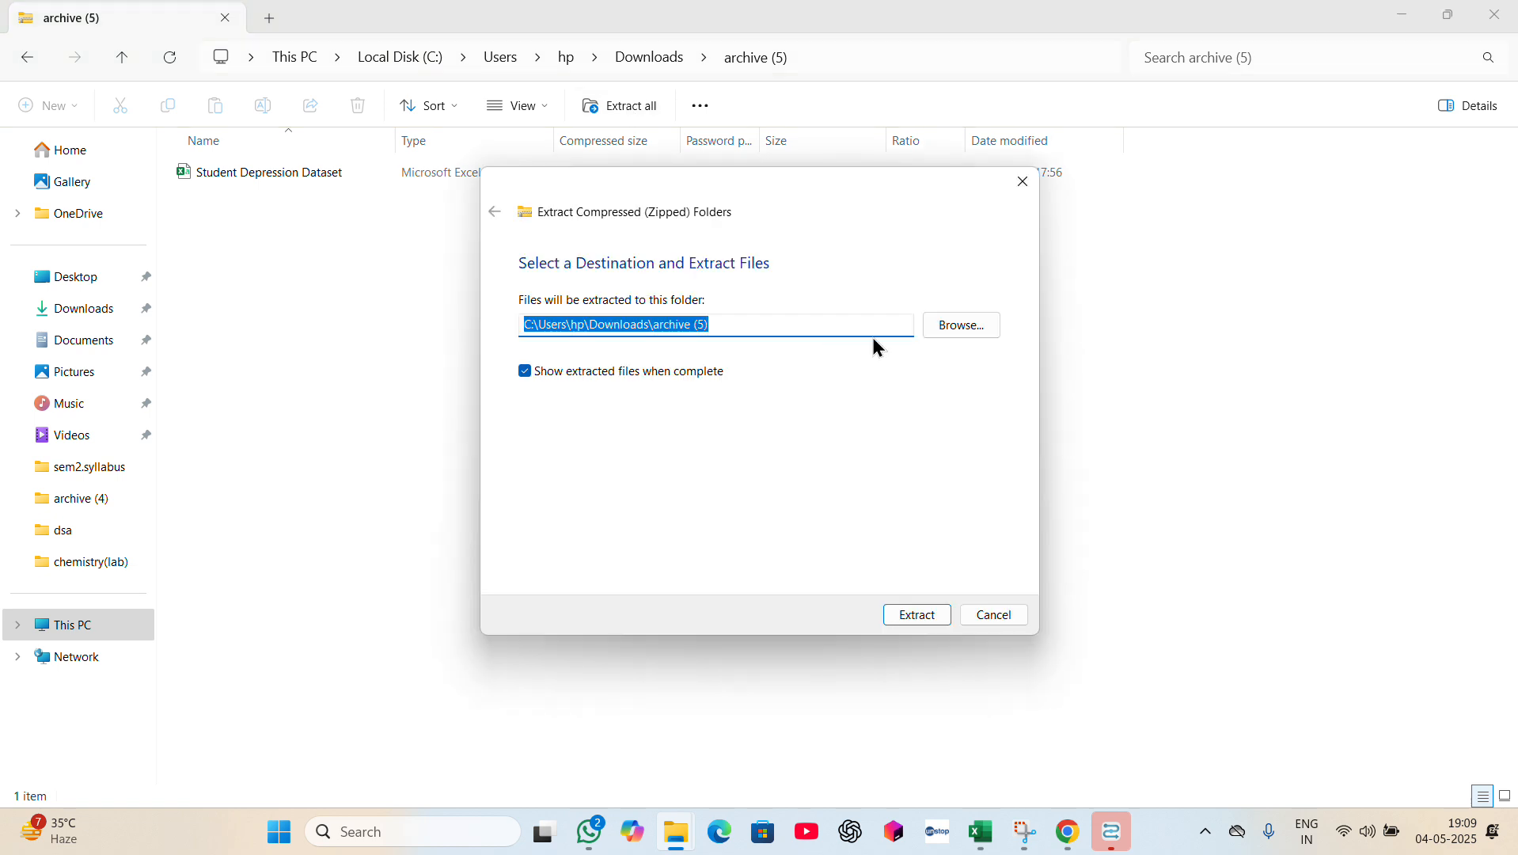
{"action": "left_click", "coordinate": [946, 330]}
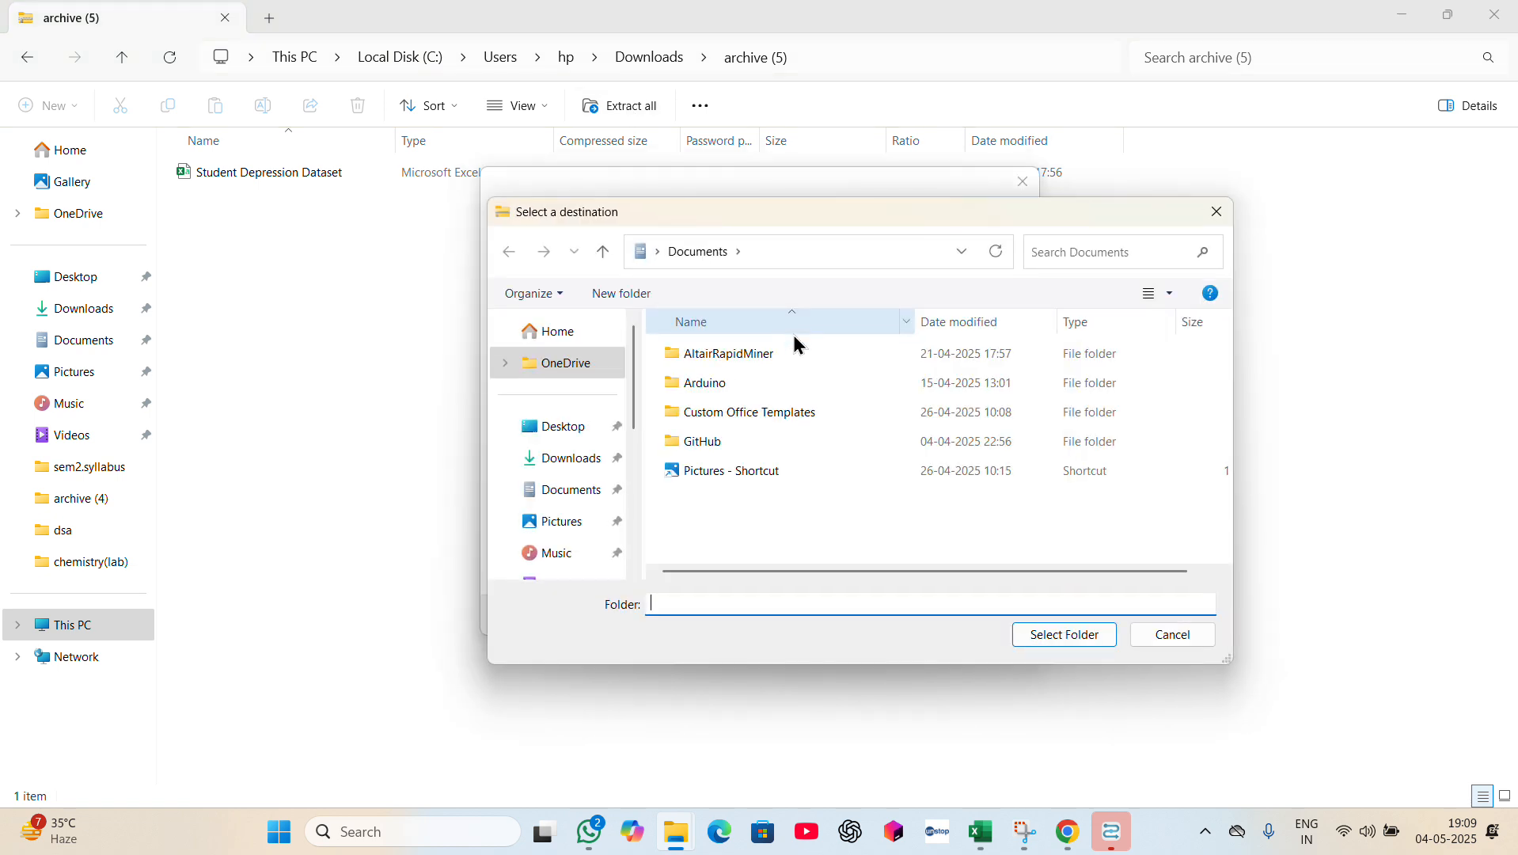
{"action": "double_click", "coordinate": [742, 356]}
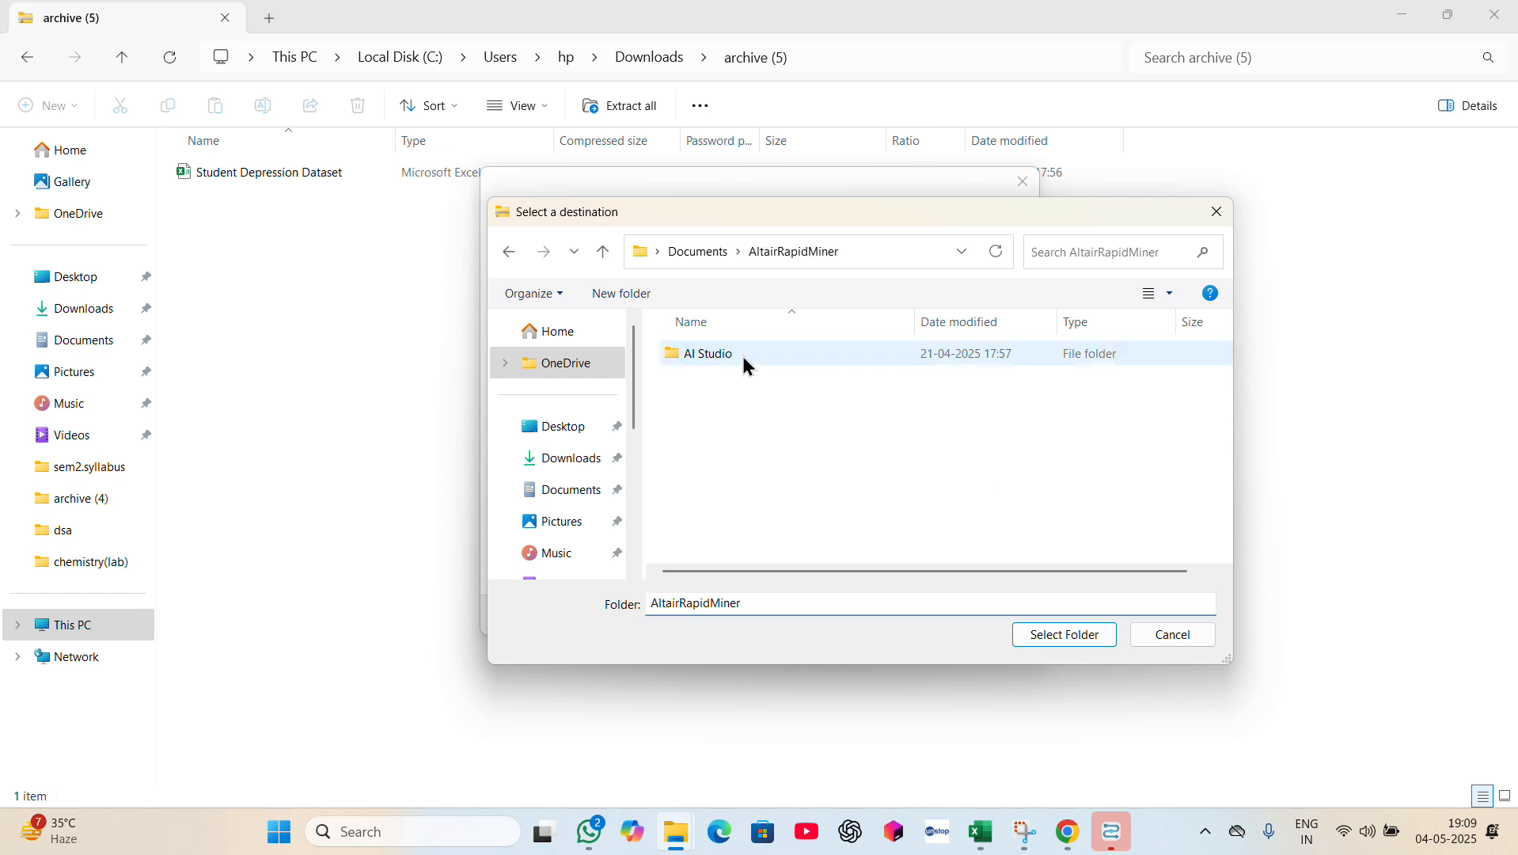
{"action": "left_click", "coordinate": [745, 357]}
{"action": "double_click", "coordinate": [745, 360]}
{"action": "double_click", "coordinate": [745, 360]}
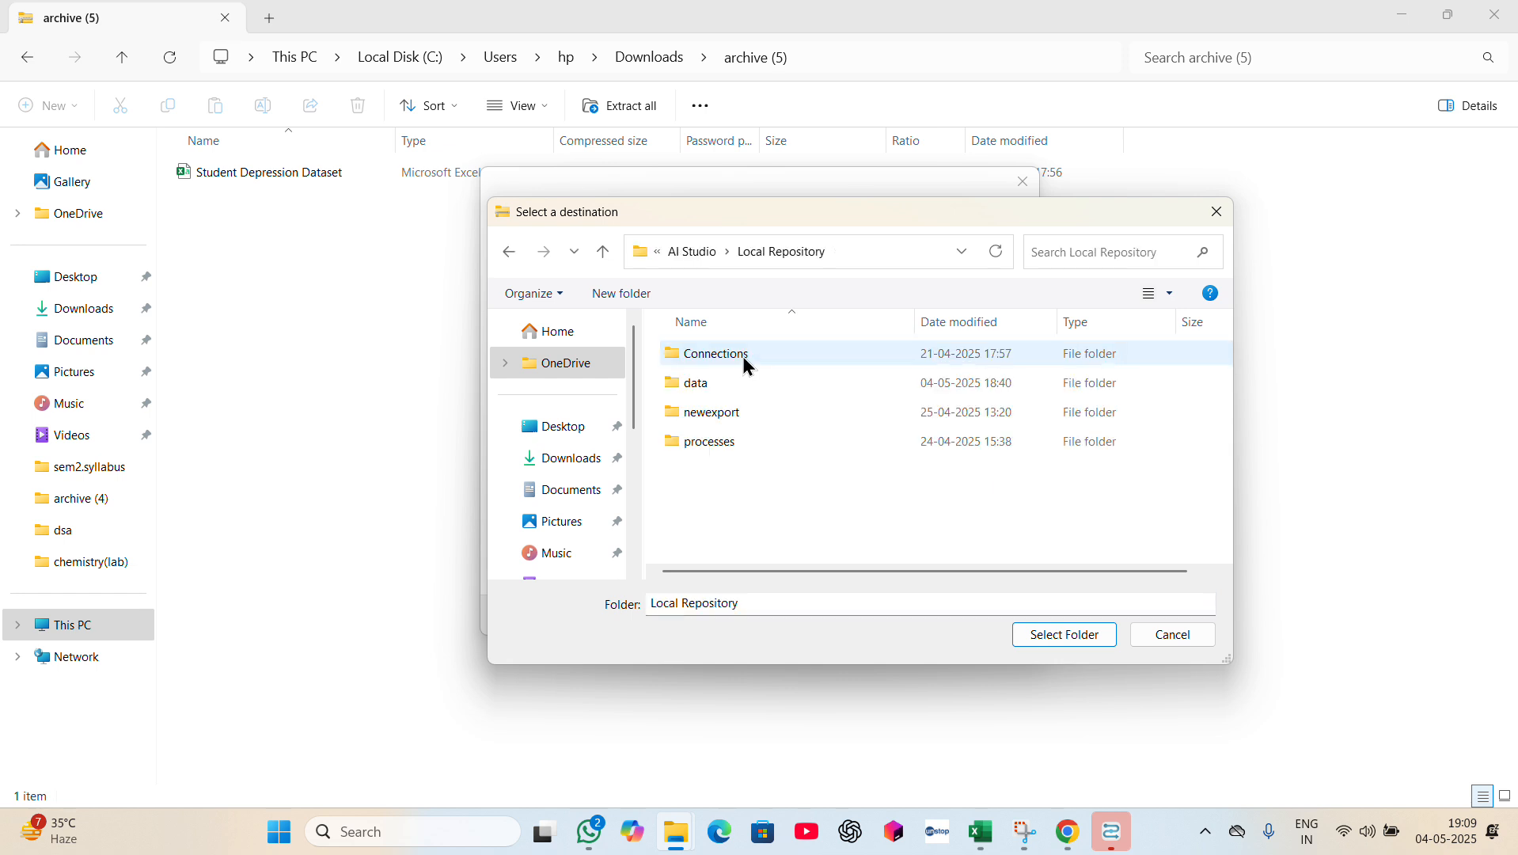
{"action": "left_click", "coordinate": [758, 384]}
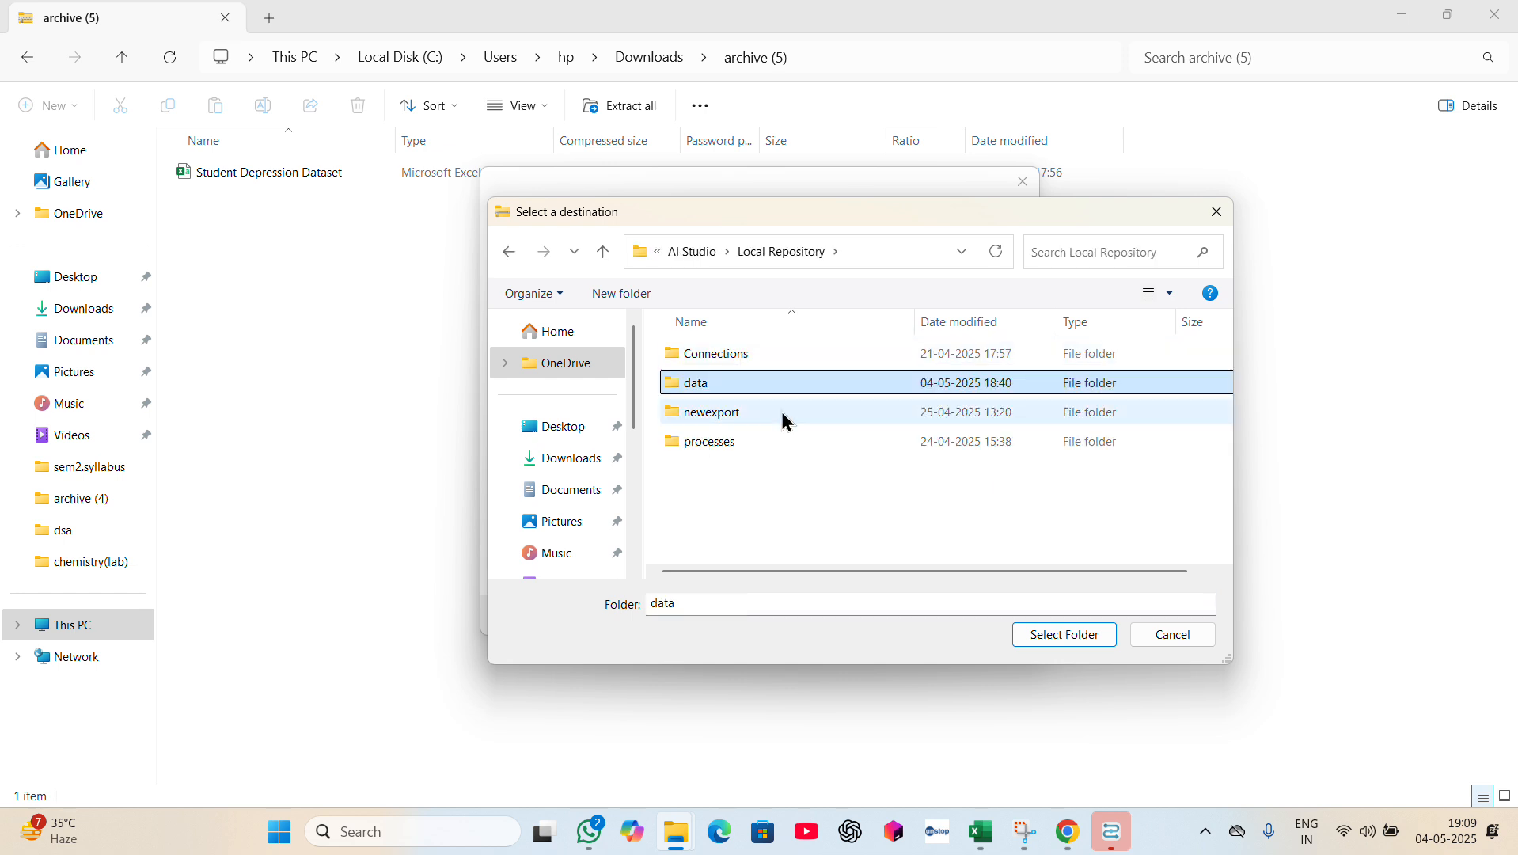
{"action": "left_click", "coordinate": [1046, 631]}
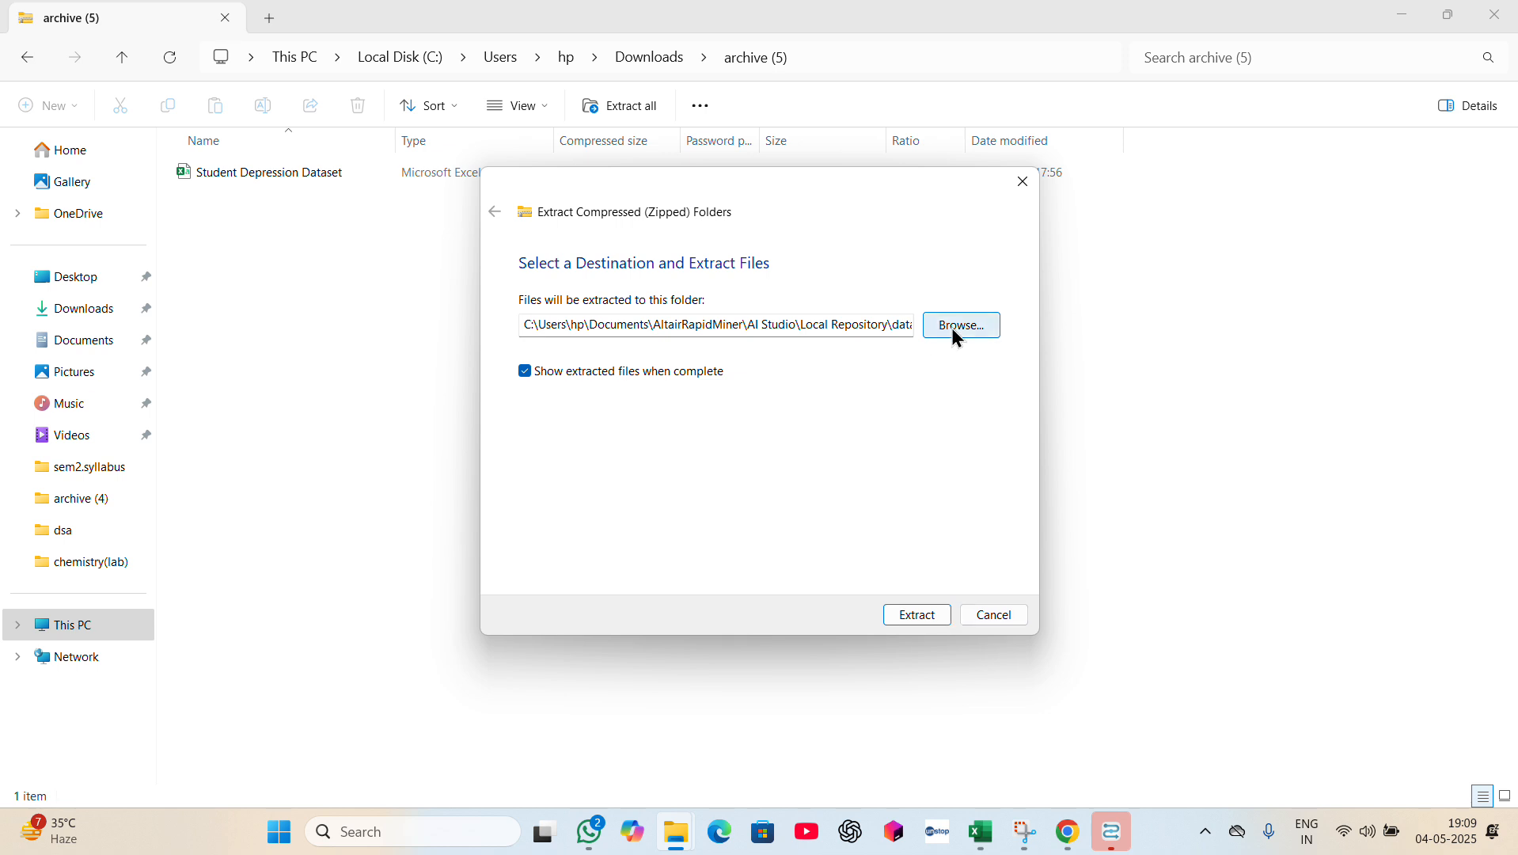
{"action": "left_click", "coordinate": [917, 615]}
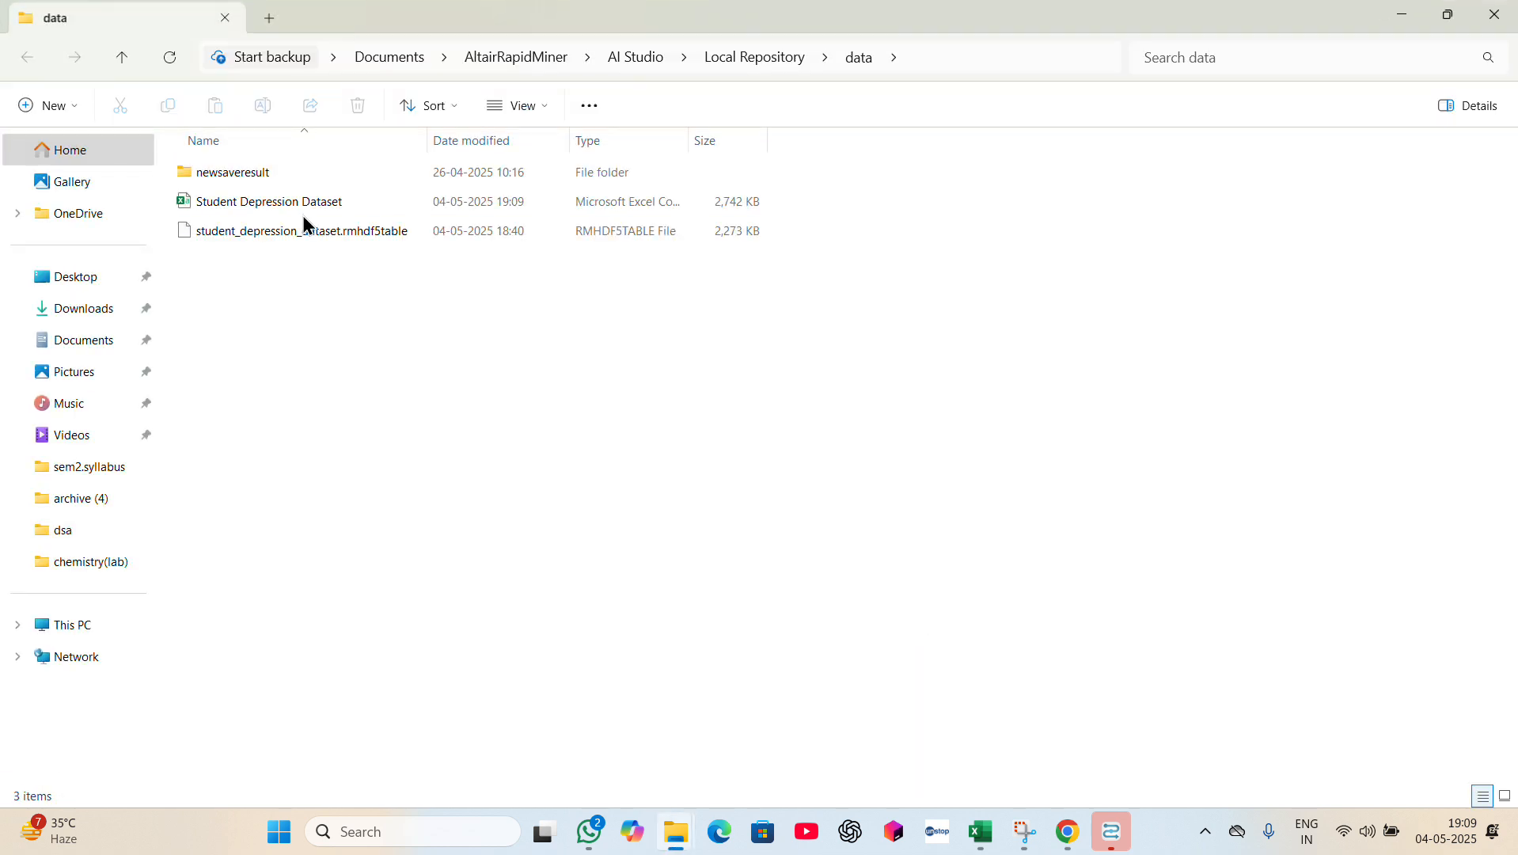
- Open the extracted Student Depression Dataset file in Excel and look through its rows
{"action": "double_click", "coordinate": [364, 203]}
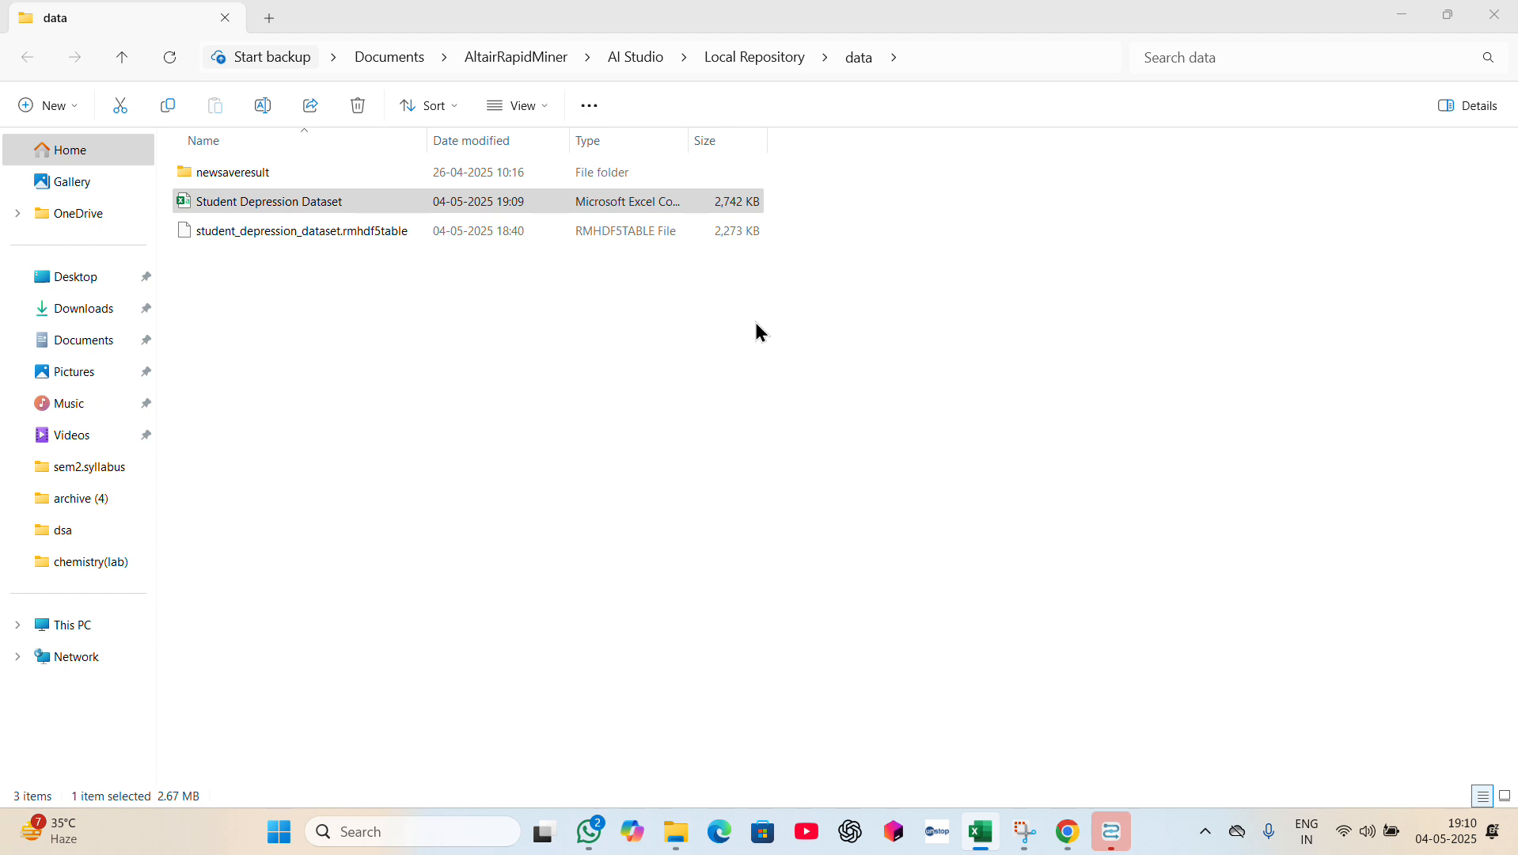
{"action": "left_click", "coordinate": [446, 201]}
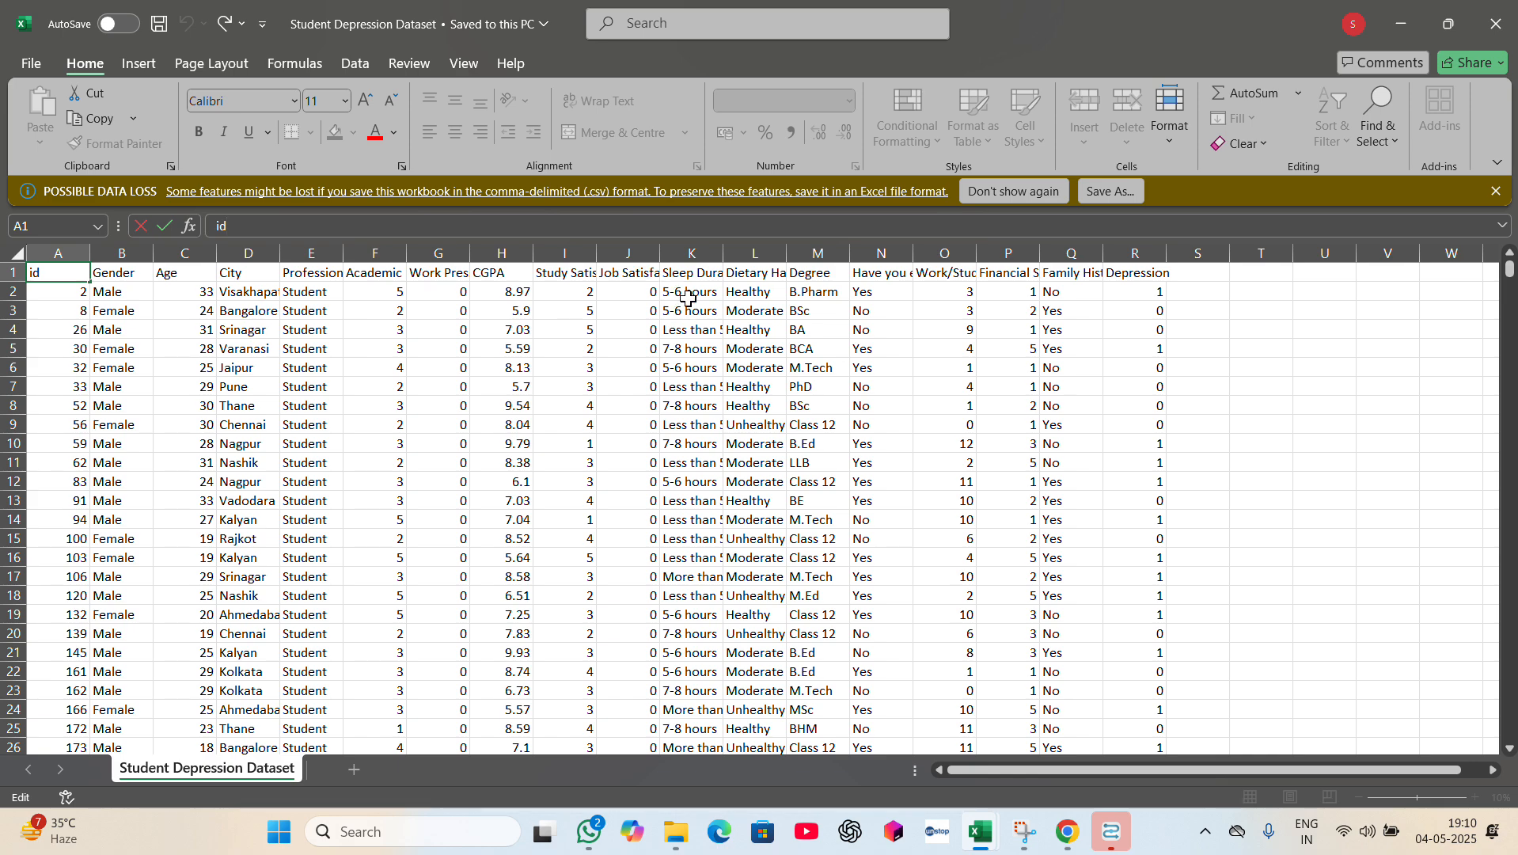
{"action": "scroll", "coordinate": [1243, 362], "scroll_direction": "down", "scroll_amount": 20}
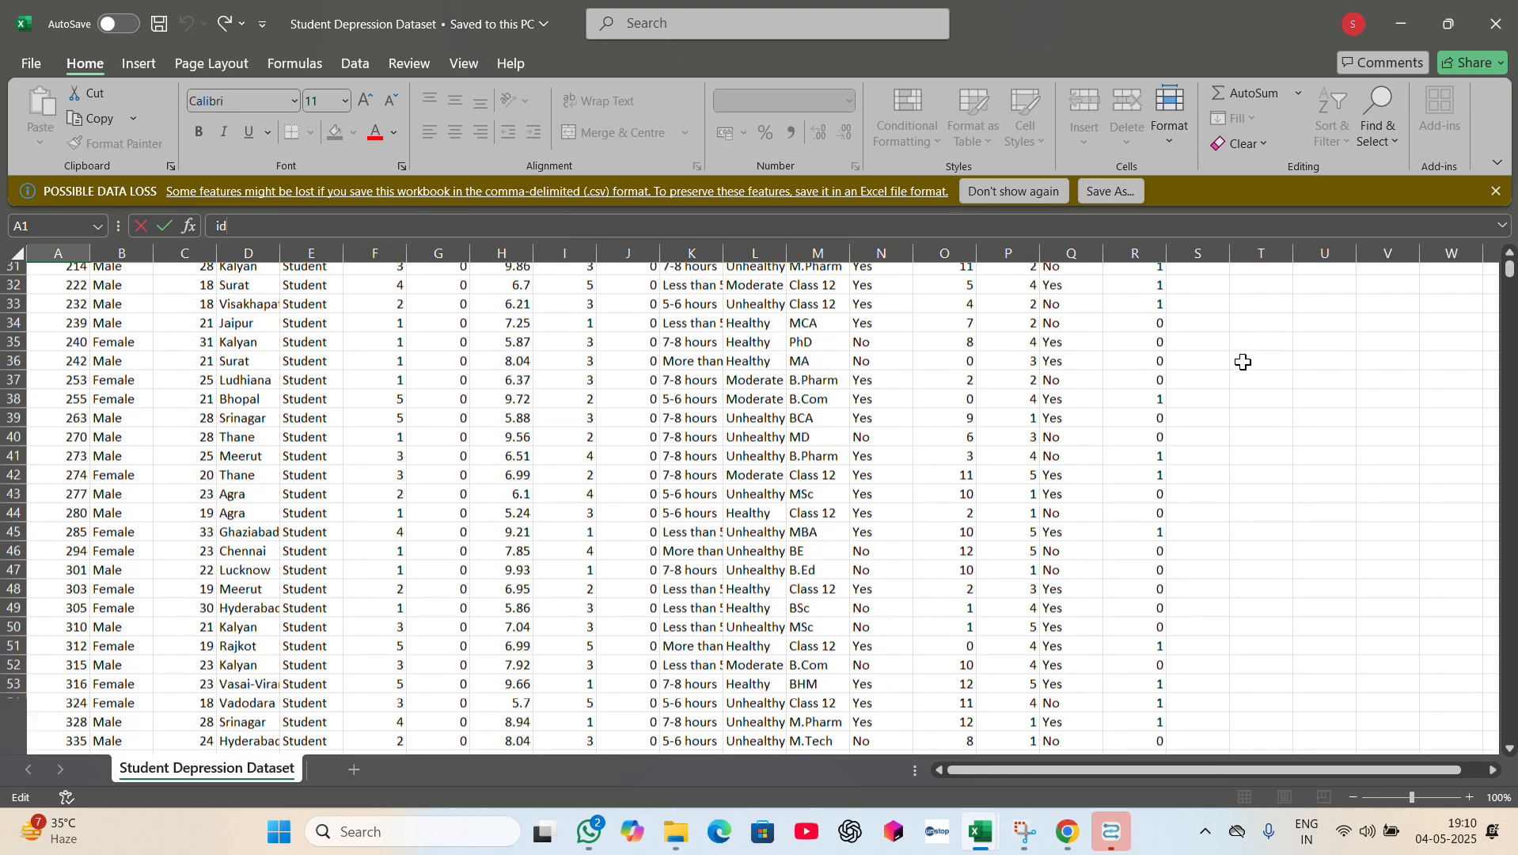
{"action": "scroll", "coordinate": [1243, 362], "scroll_direction": "down", "scroll_amount": 5}
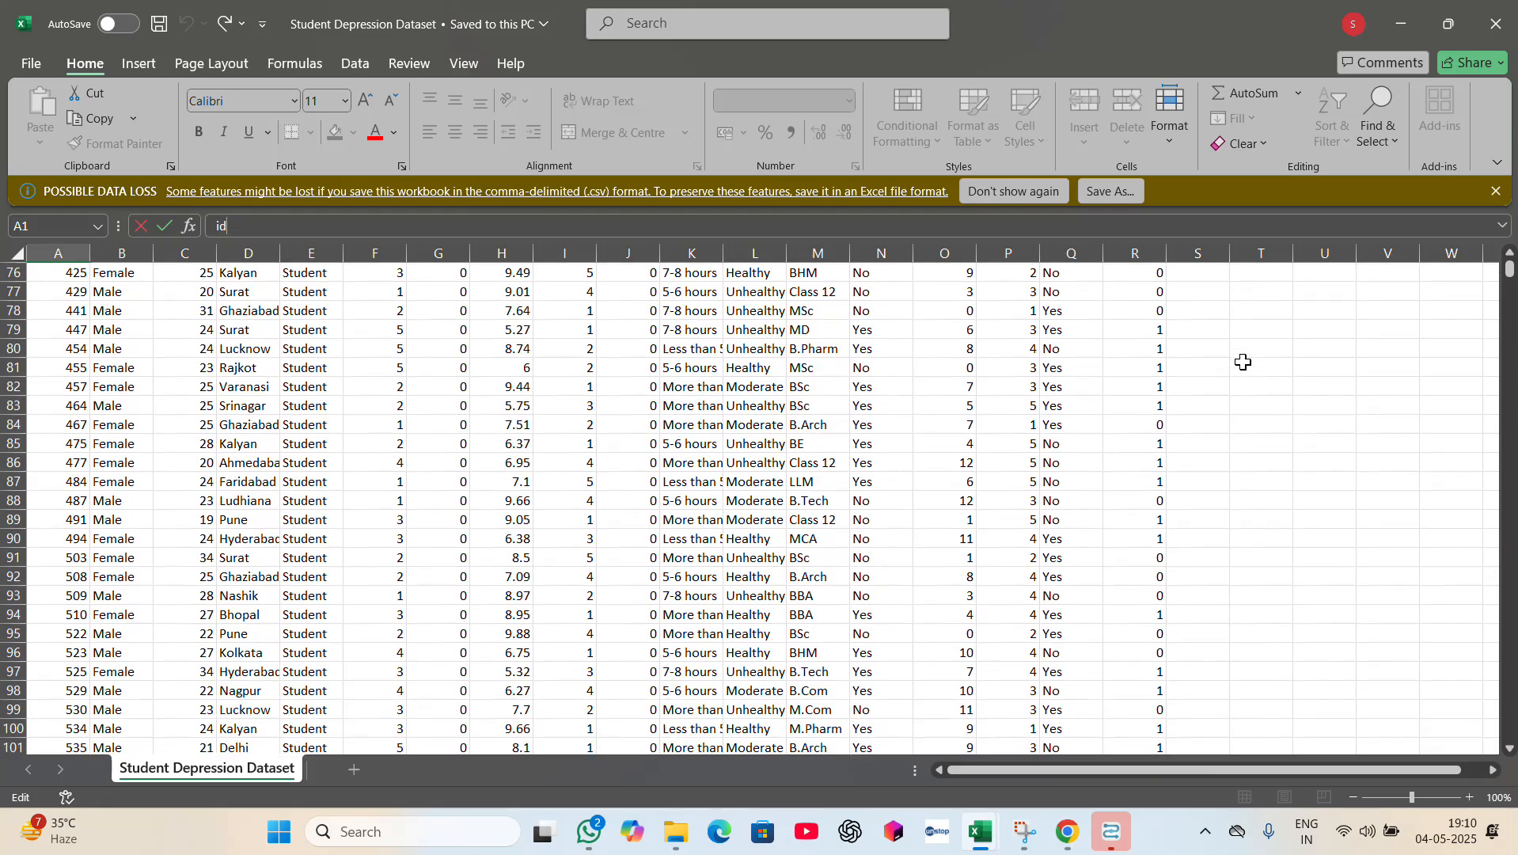
{"action": "scroll", "coordinate": [1242, 361], "scroll_direction": "down", "scroll_amount": 10}
{"action": "scroll", "coordinate": [1242, 361], "scroll_direction": "up", "scroll_amount": 20}
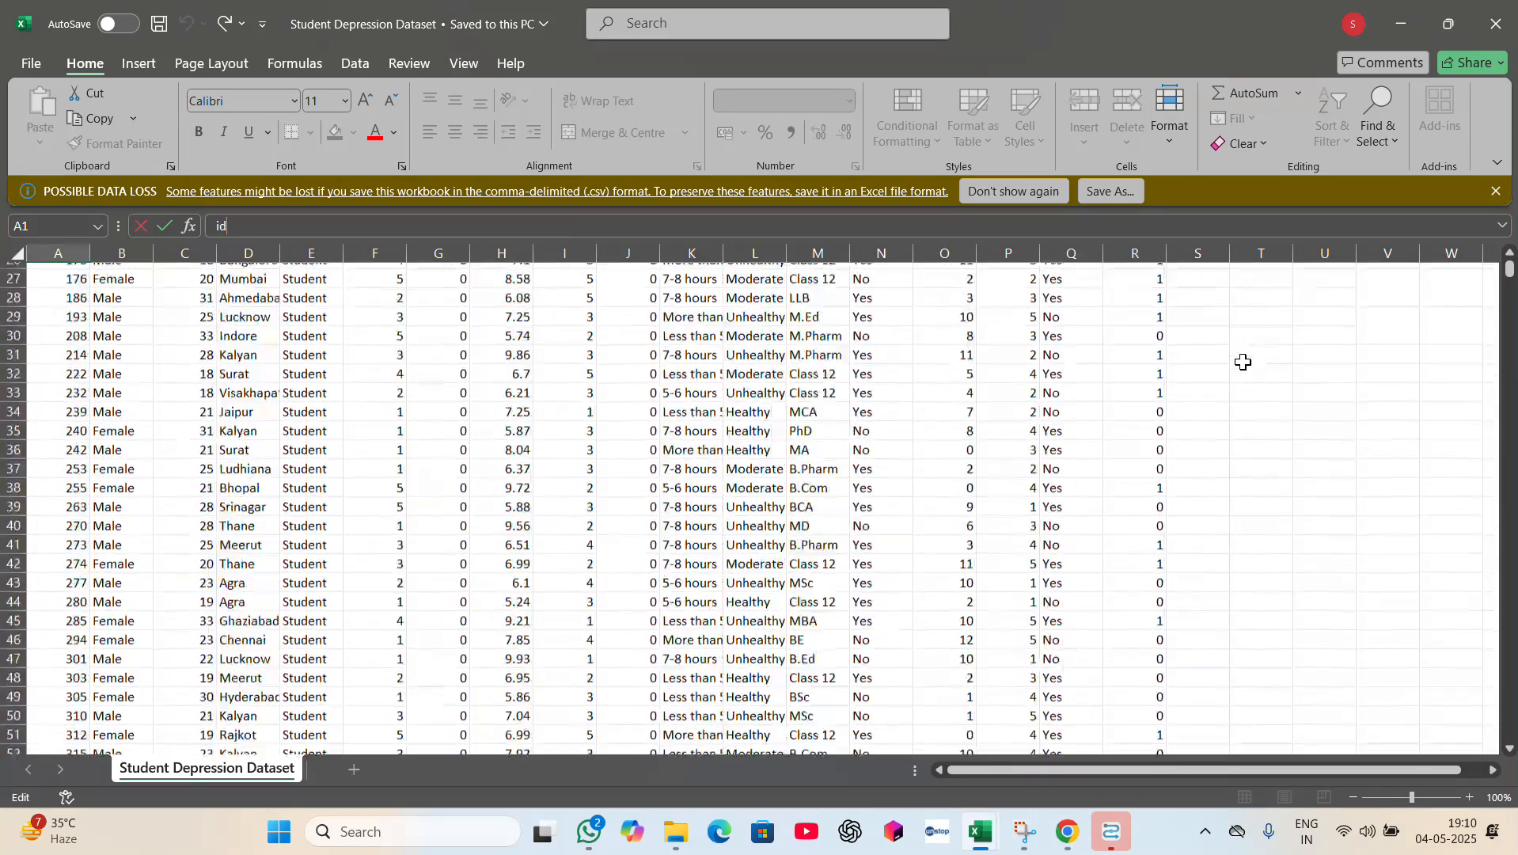
{"action": "scroll", "coordinate": [1243, 361], "scroll_direction": "up", "scroll_amount": 2}
- Switch to Altair AI Studio and start a new Auto Model
{"action": "key", "text": "super+d"}
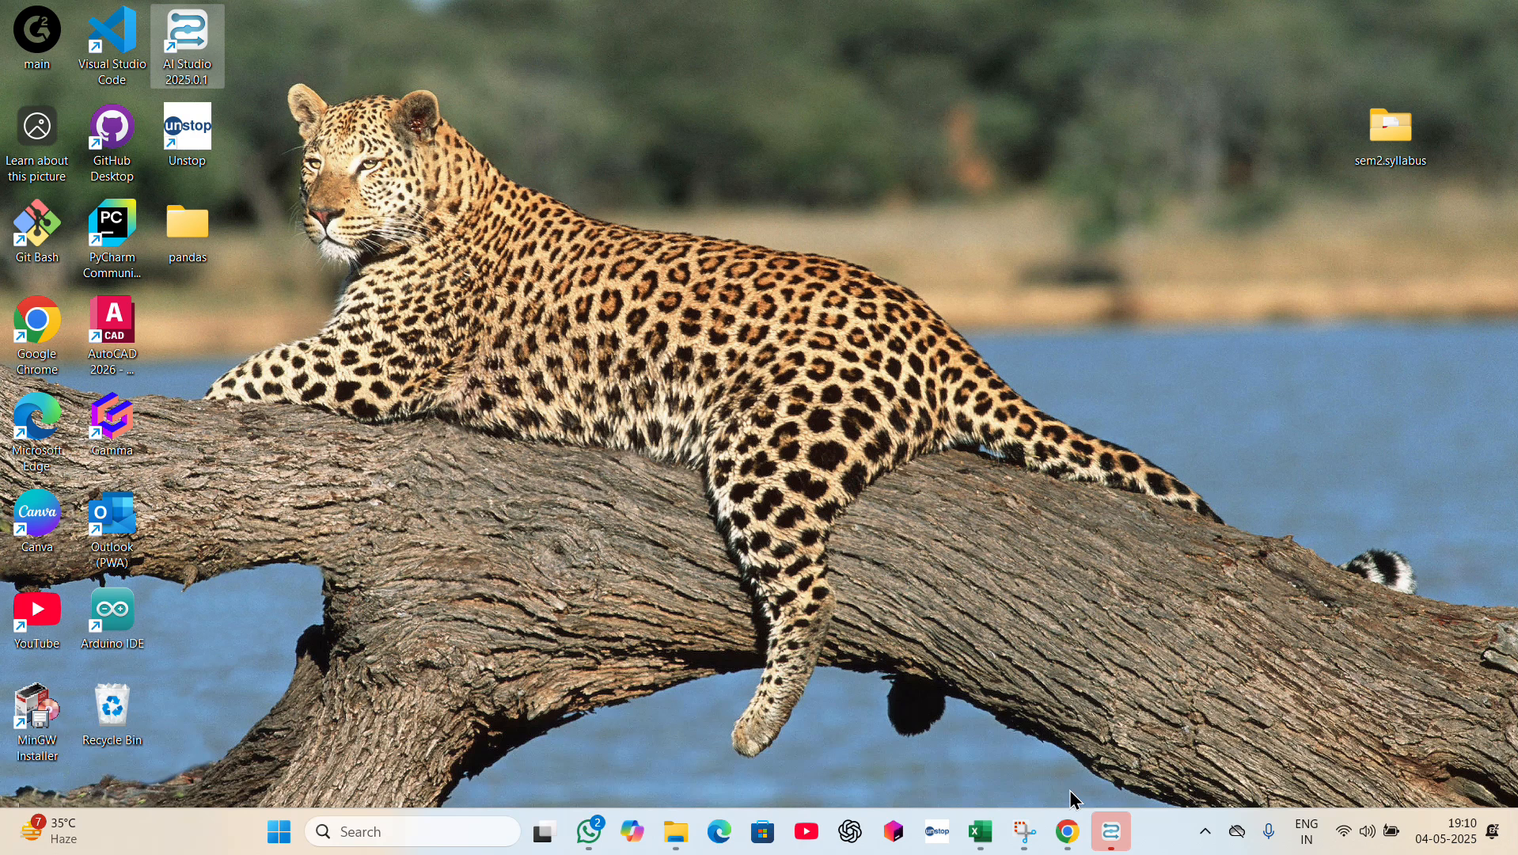
{"action": "left_click", "coordinate": [1123, 841]}
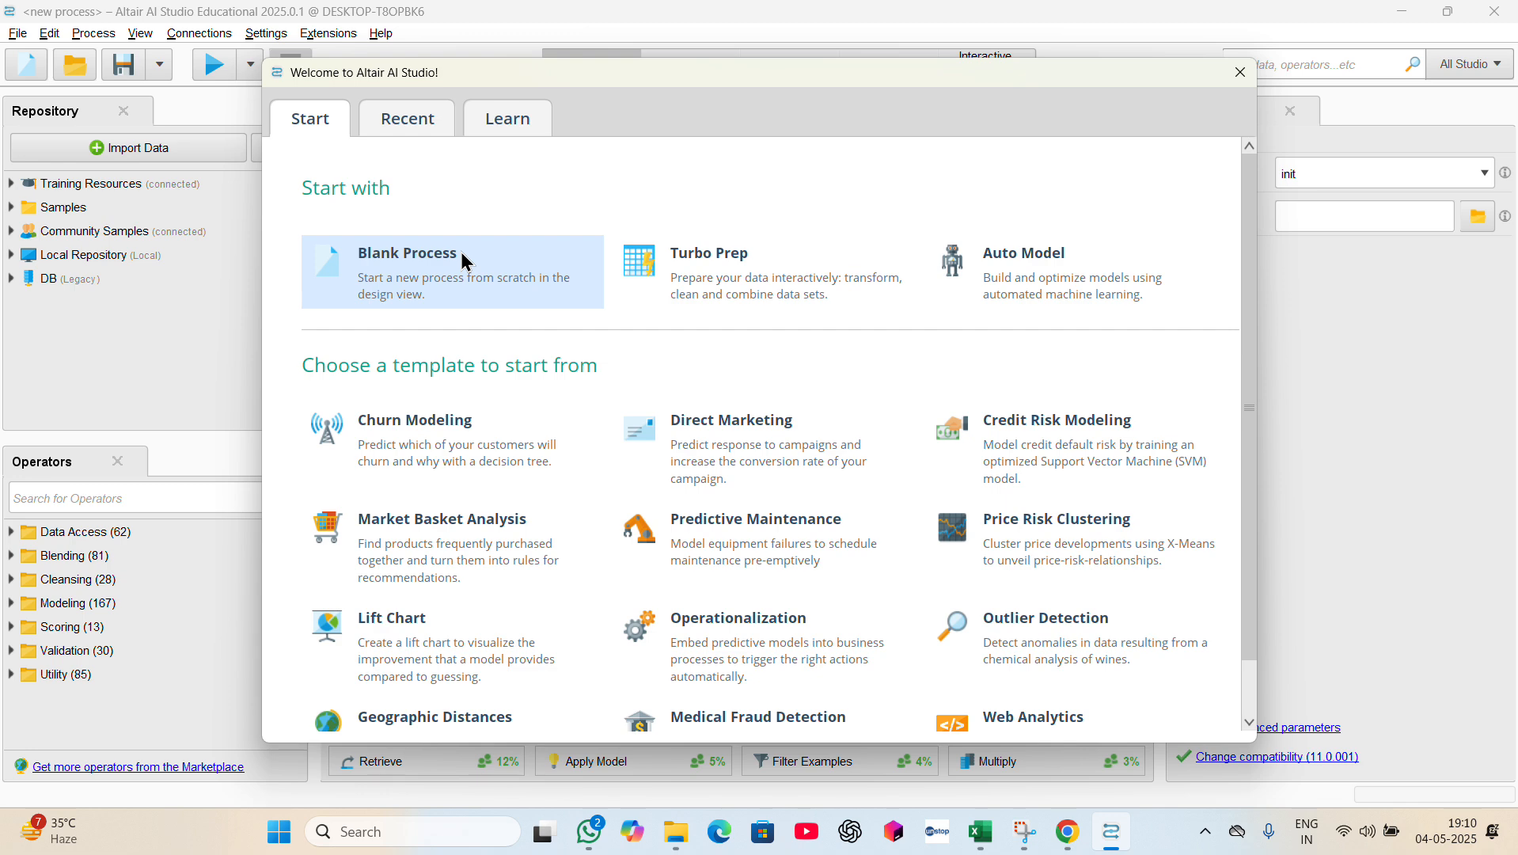
{"action": "left_click", "coordinate": [967, 298]}
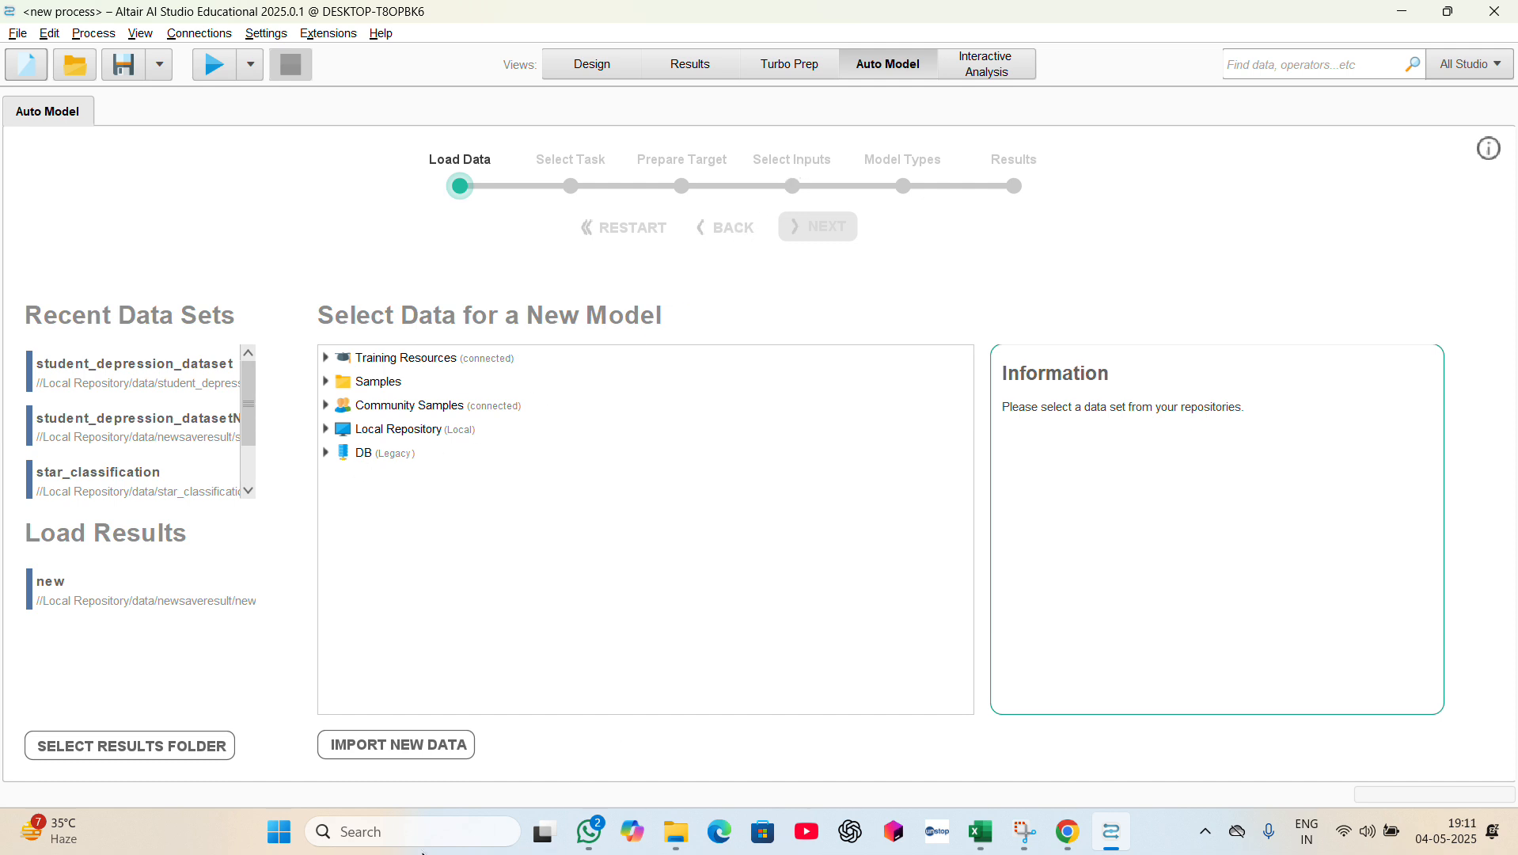
- Begin importing new data from the computer and browse to AltairRapidMiner, AI Studio, Local Repository, data
{"action": "left_click", "coordinate": [356, 745]}
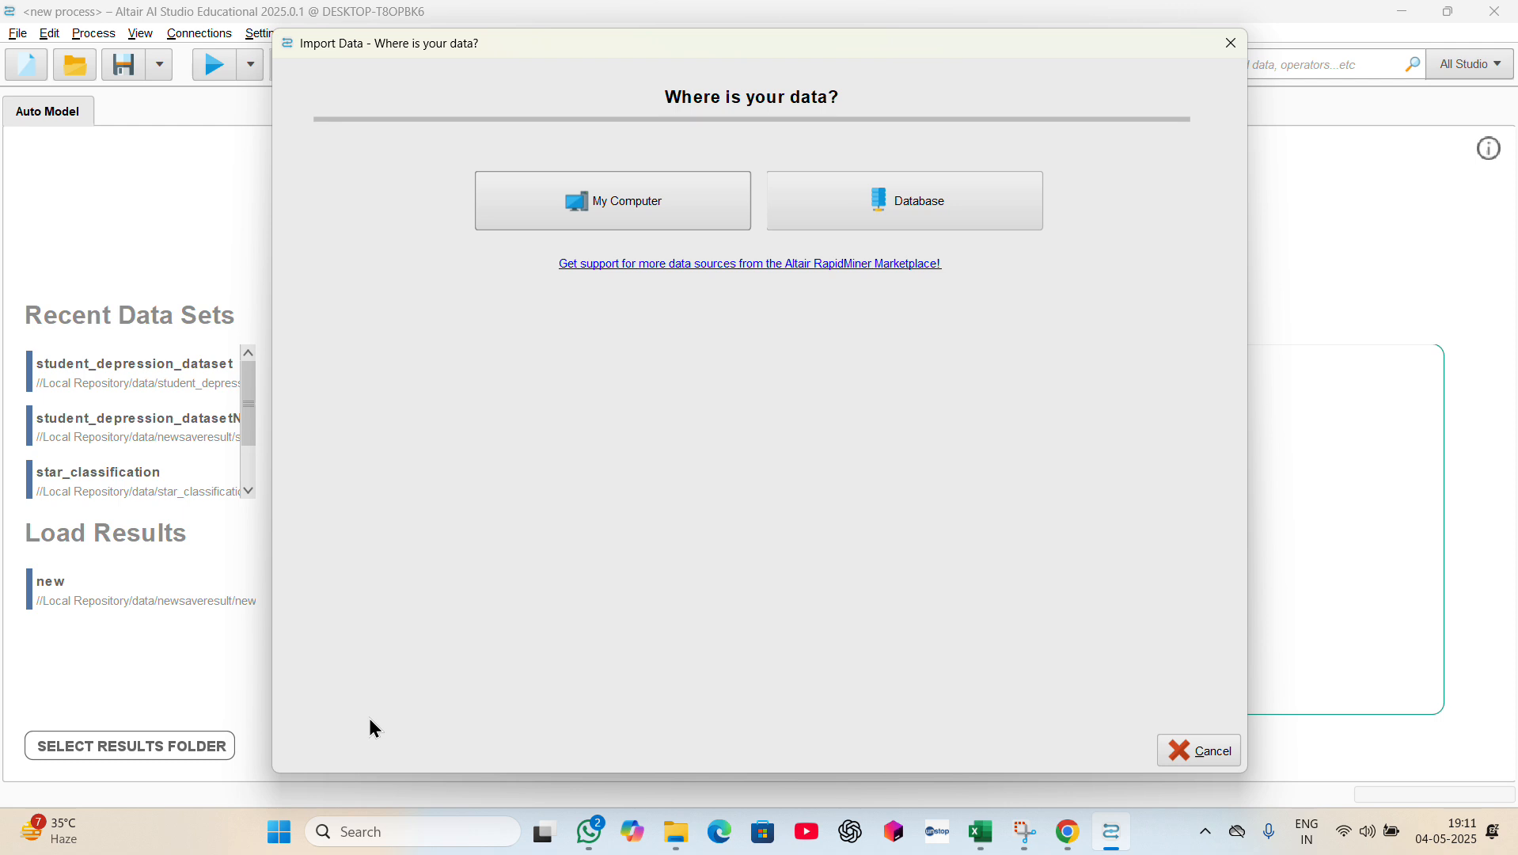
{"action": "left_click", "coordinate": [696, 198]}
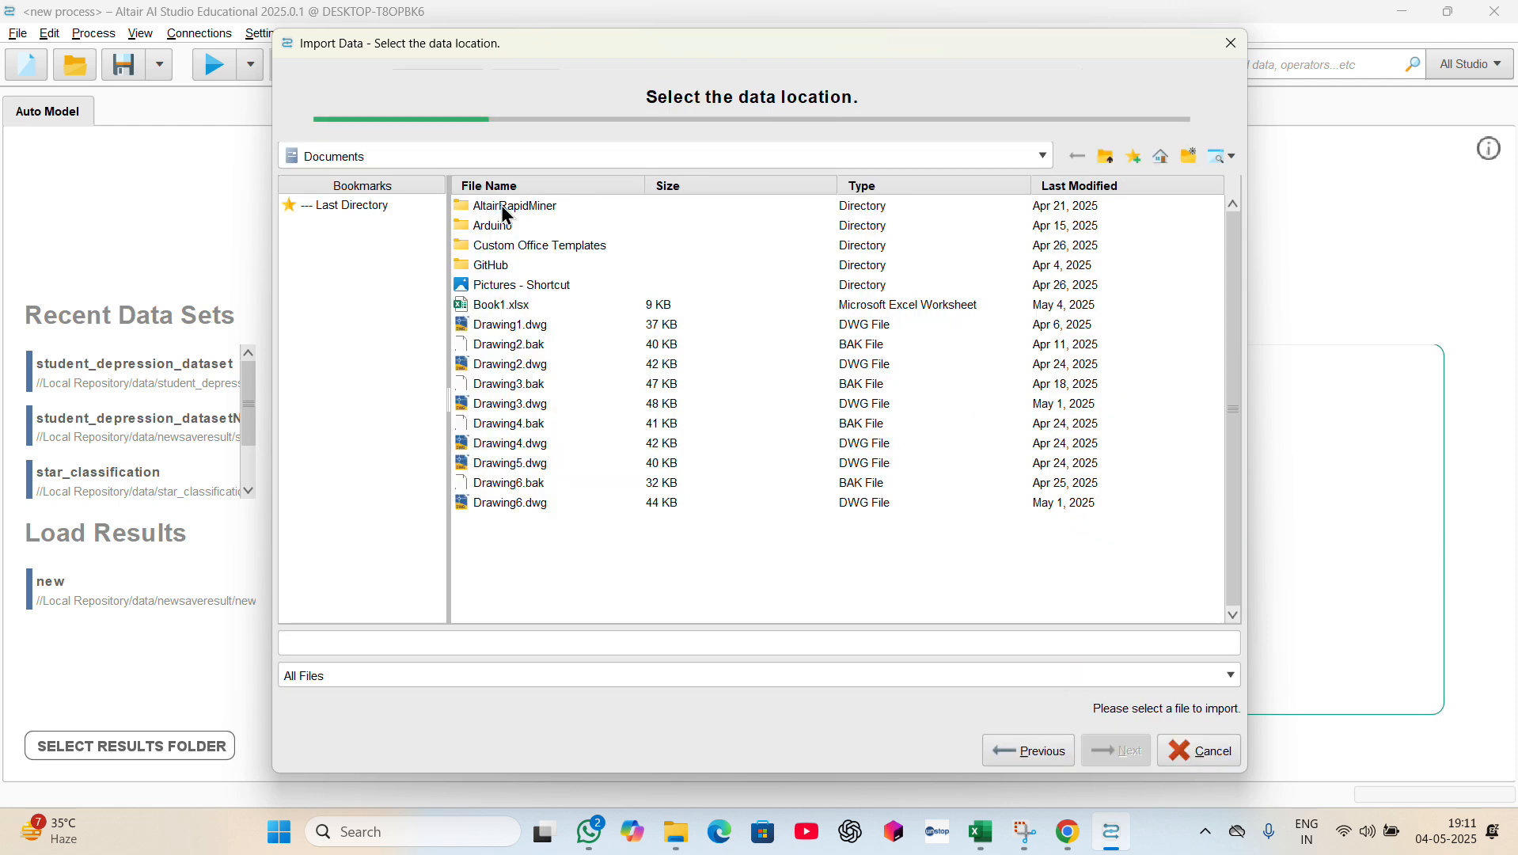
{"action": "left_click", "coordinate": [502, 210]}
{"action": "double_click", "coordinate": [503, 209]}
{"action": "double_click", "coordinate": [502, 209]}
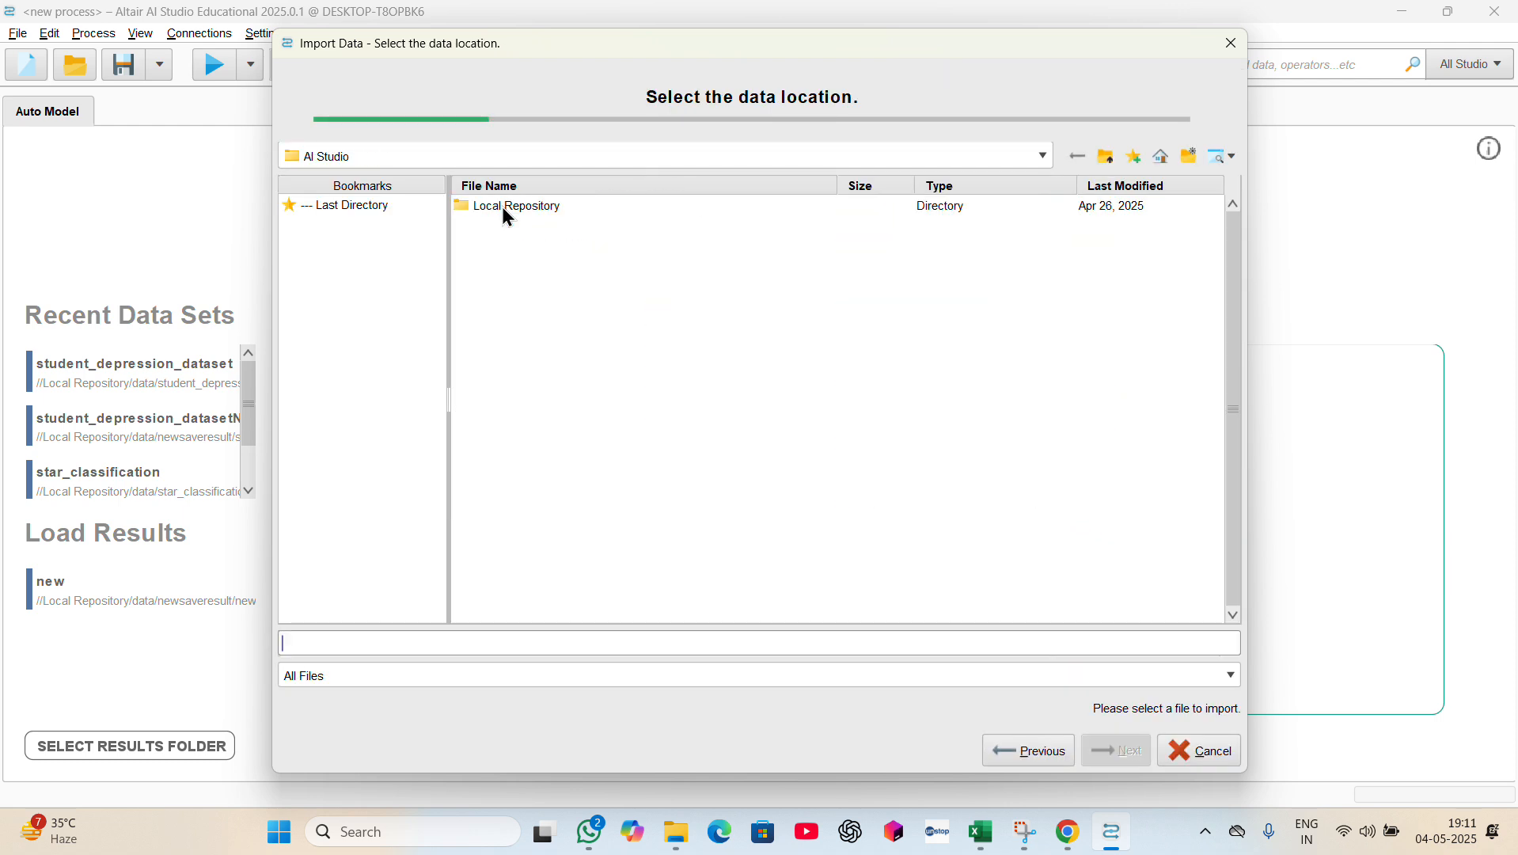
{"action": "double_click", "coordinate": [504, 206]}
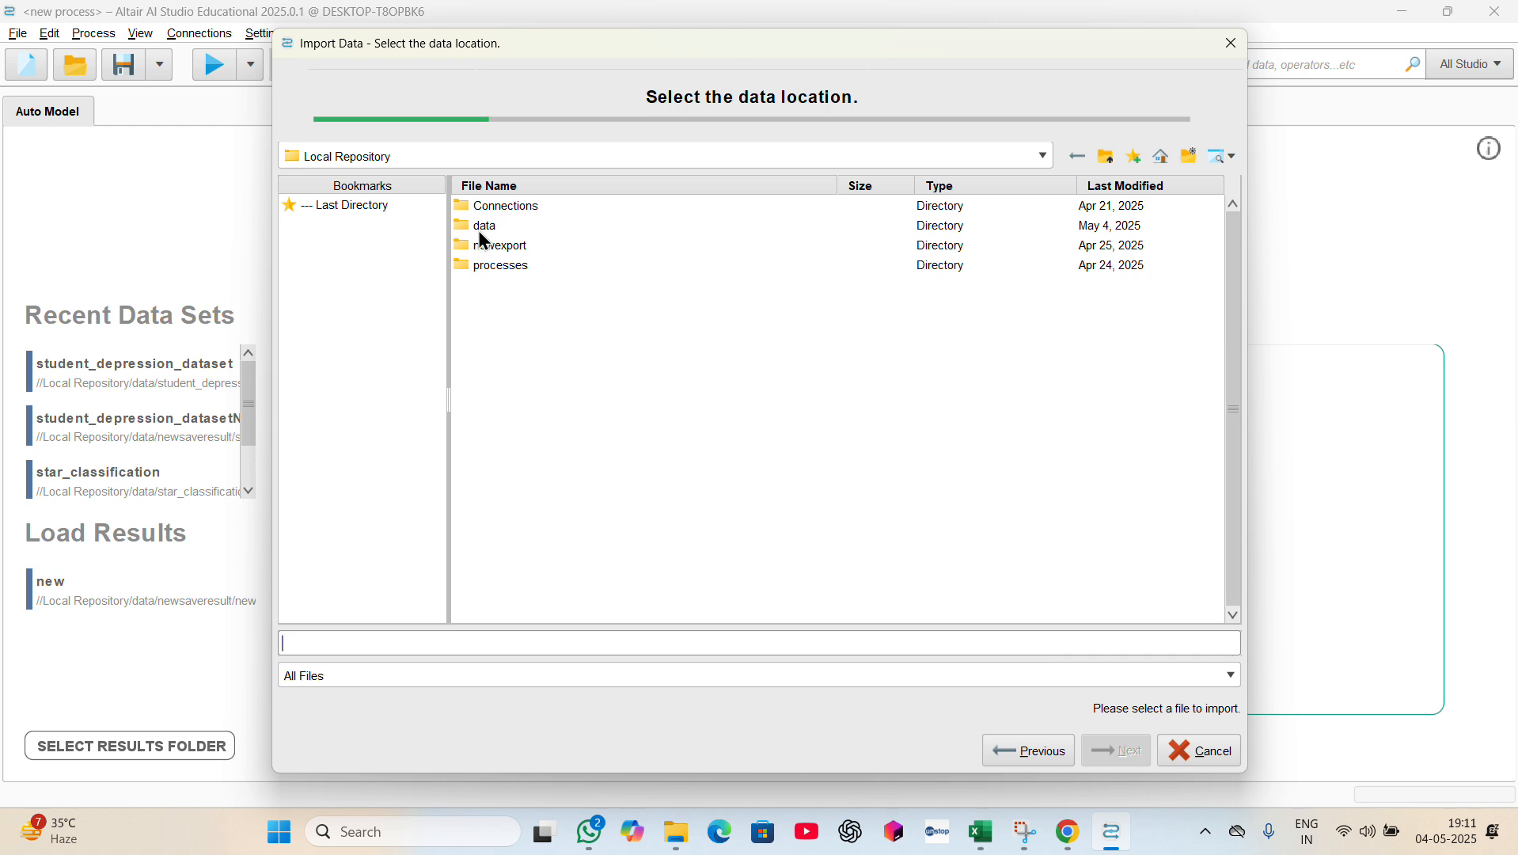
{"action": "left_click", "coordinate": [480, 231]}
{"action": "double_click", "coordinate": [480, 231]}
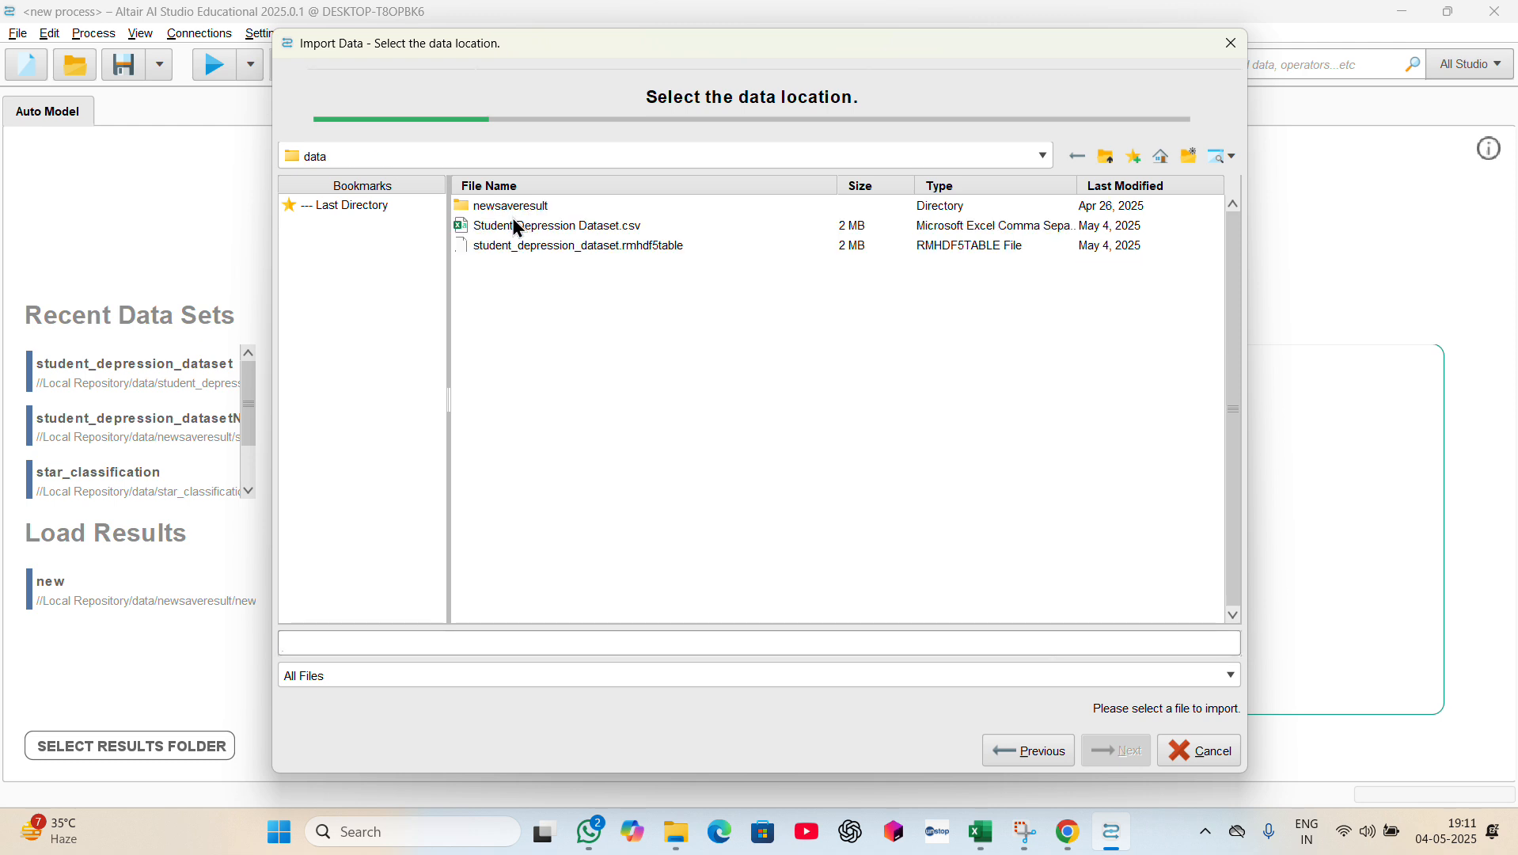
- Choose Student Depression Dataset.csv for import and review all columns in its data format preview
{"action": "left_click", "coordinate": [527, 230]}
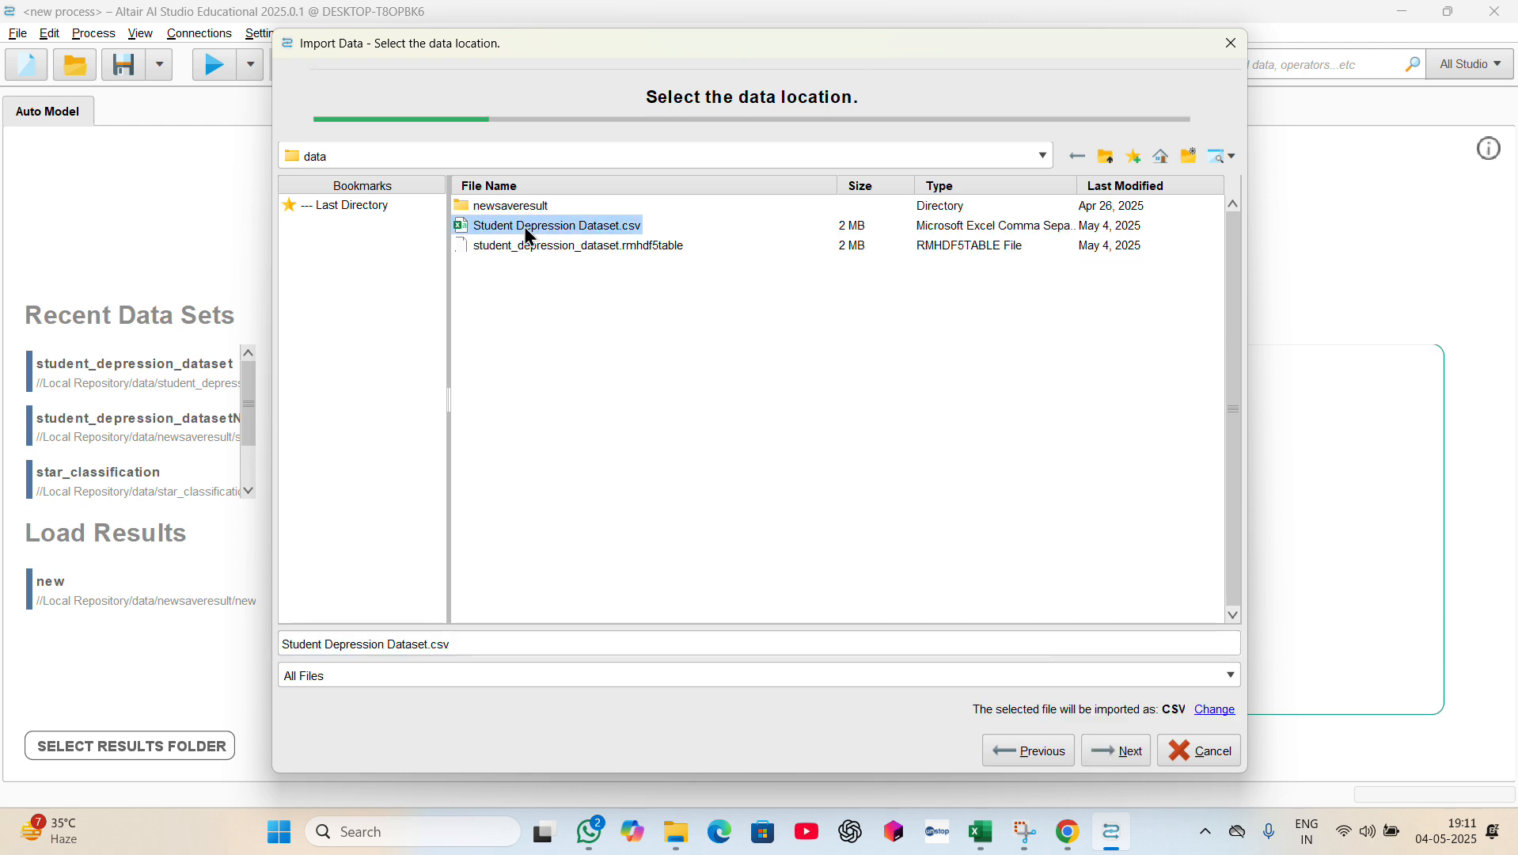
{"action": "left_click", "coordinate": [1122, 755]}
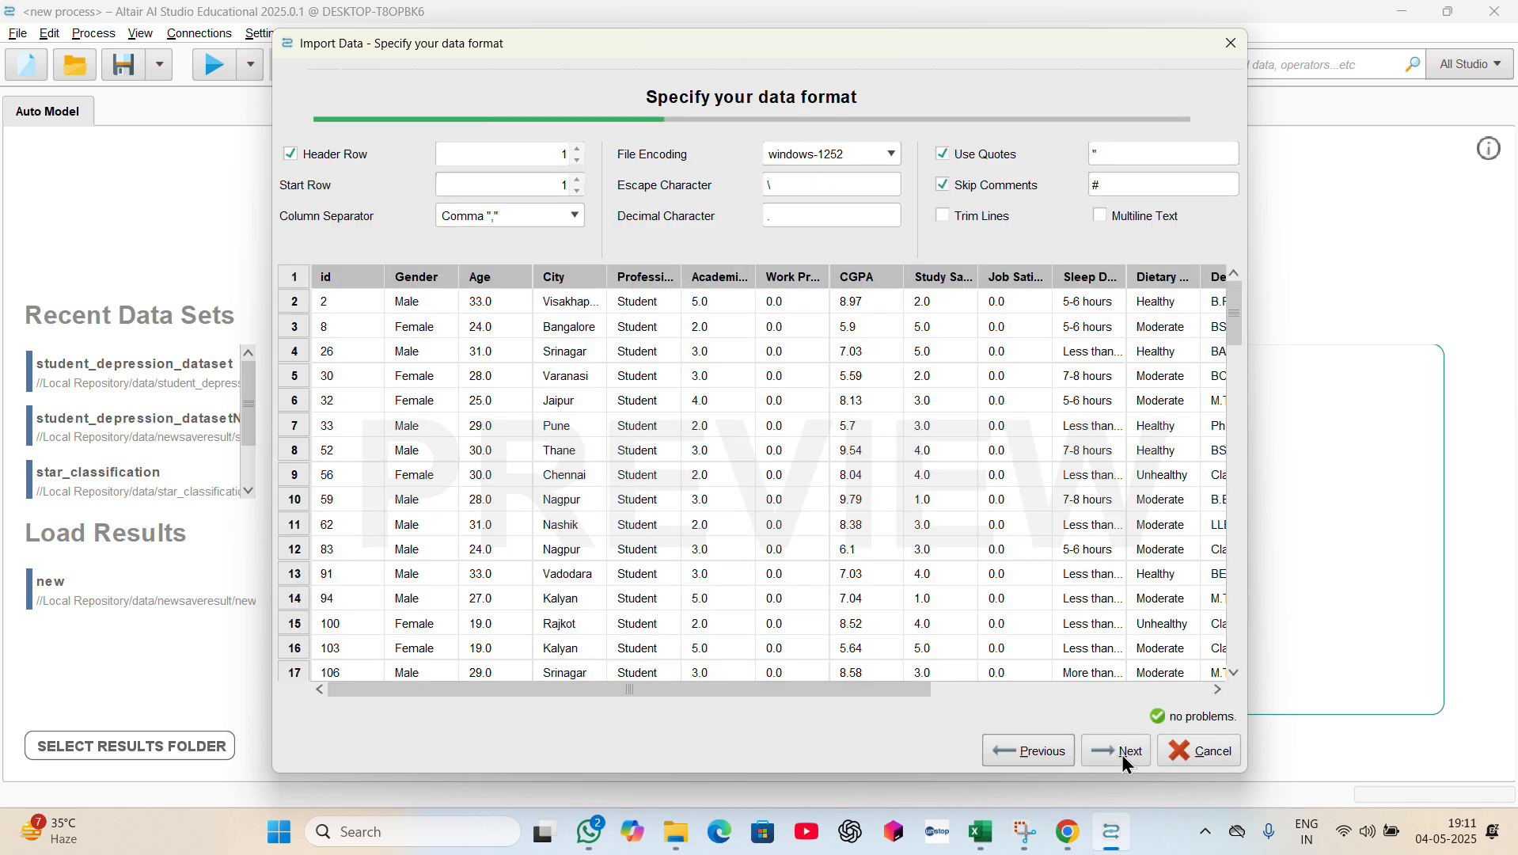
{"action": "scroll", "coordinate": [845, 561], "scroll_direction": "right", "scroll_amount": 5}
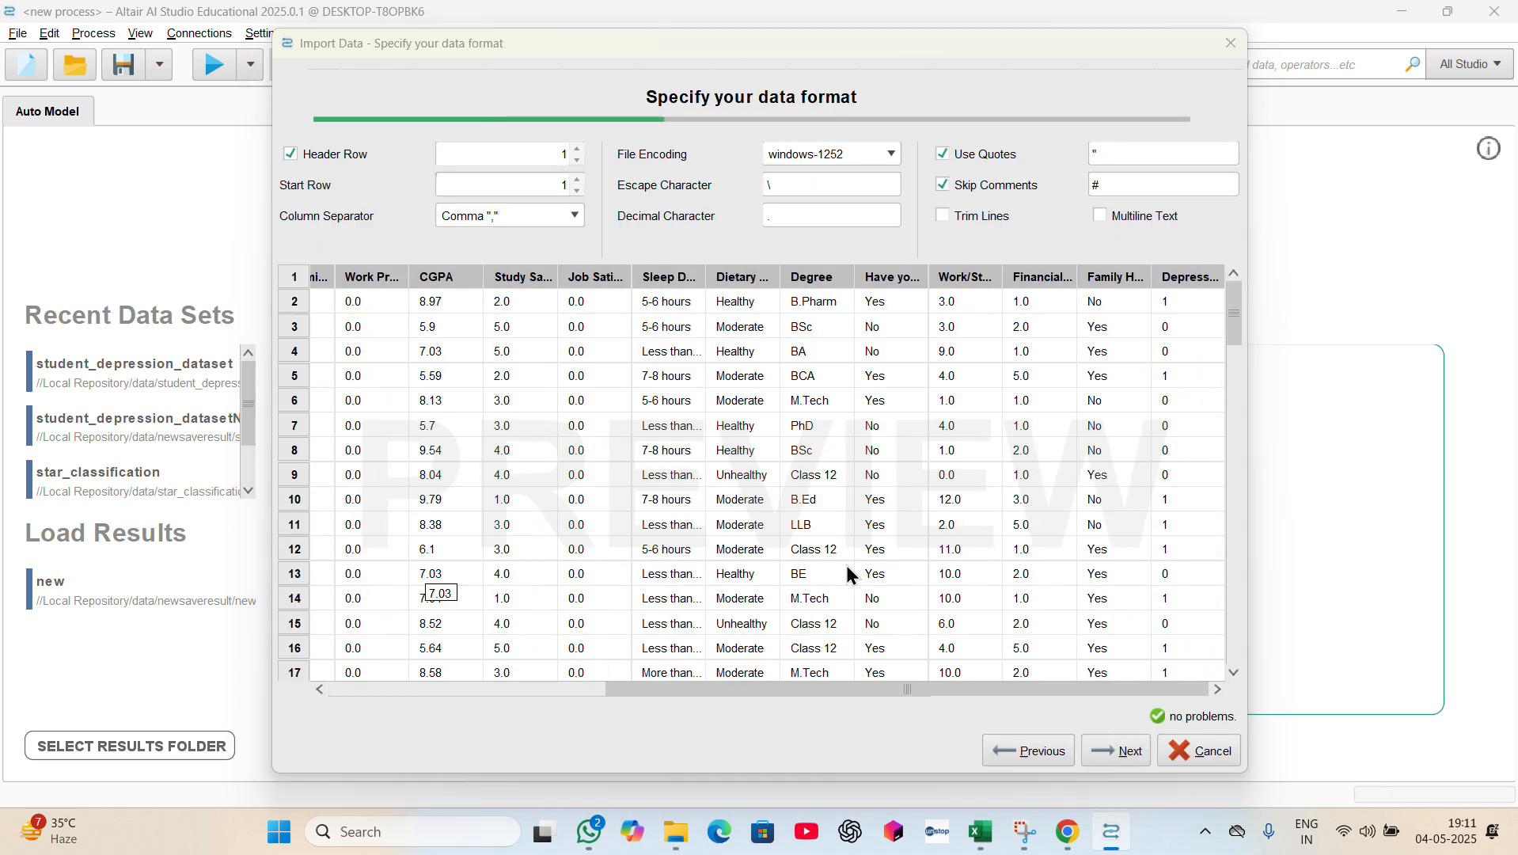
- Switch to the Student Depression Dataset in Excel and look through its rows down to the last record
{"action": "key", "text": "alt+Tab"}
{"action": "key", "text": "alt+Tab"}
{"action": "key", "text": "alt+shift+Tab"}
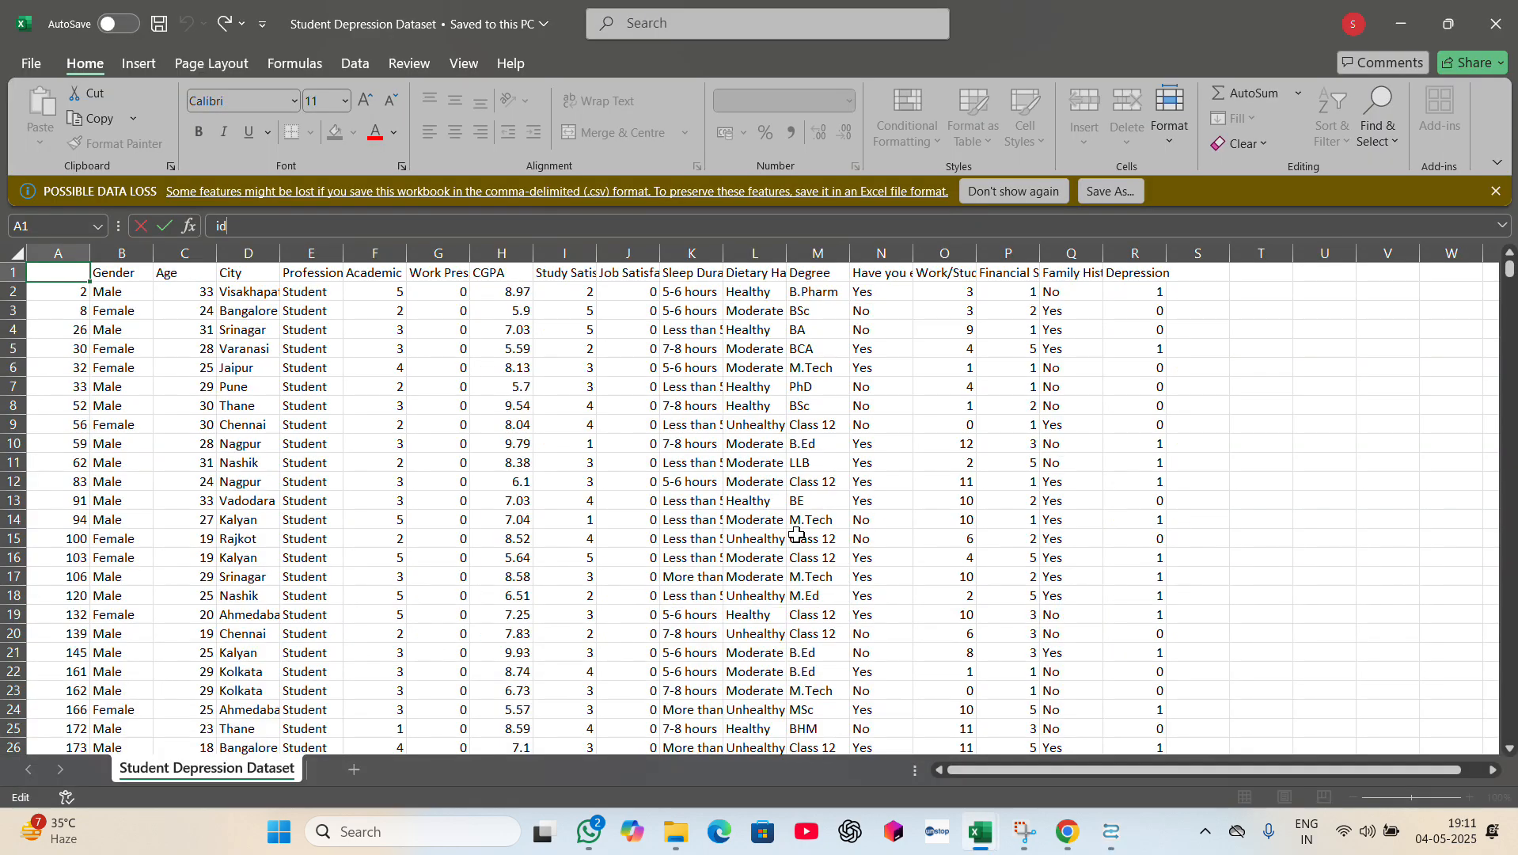
{"action": "scroll", "coordinate": [795, 535], "scroll_direction": "down", "scroll_amount": 20}
{"action": "scroll", "coordinate": [796, 534], "scroll_direction": "down", "scroll_amount": 3}
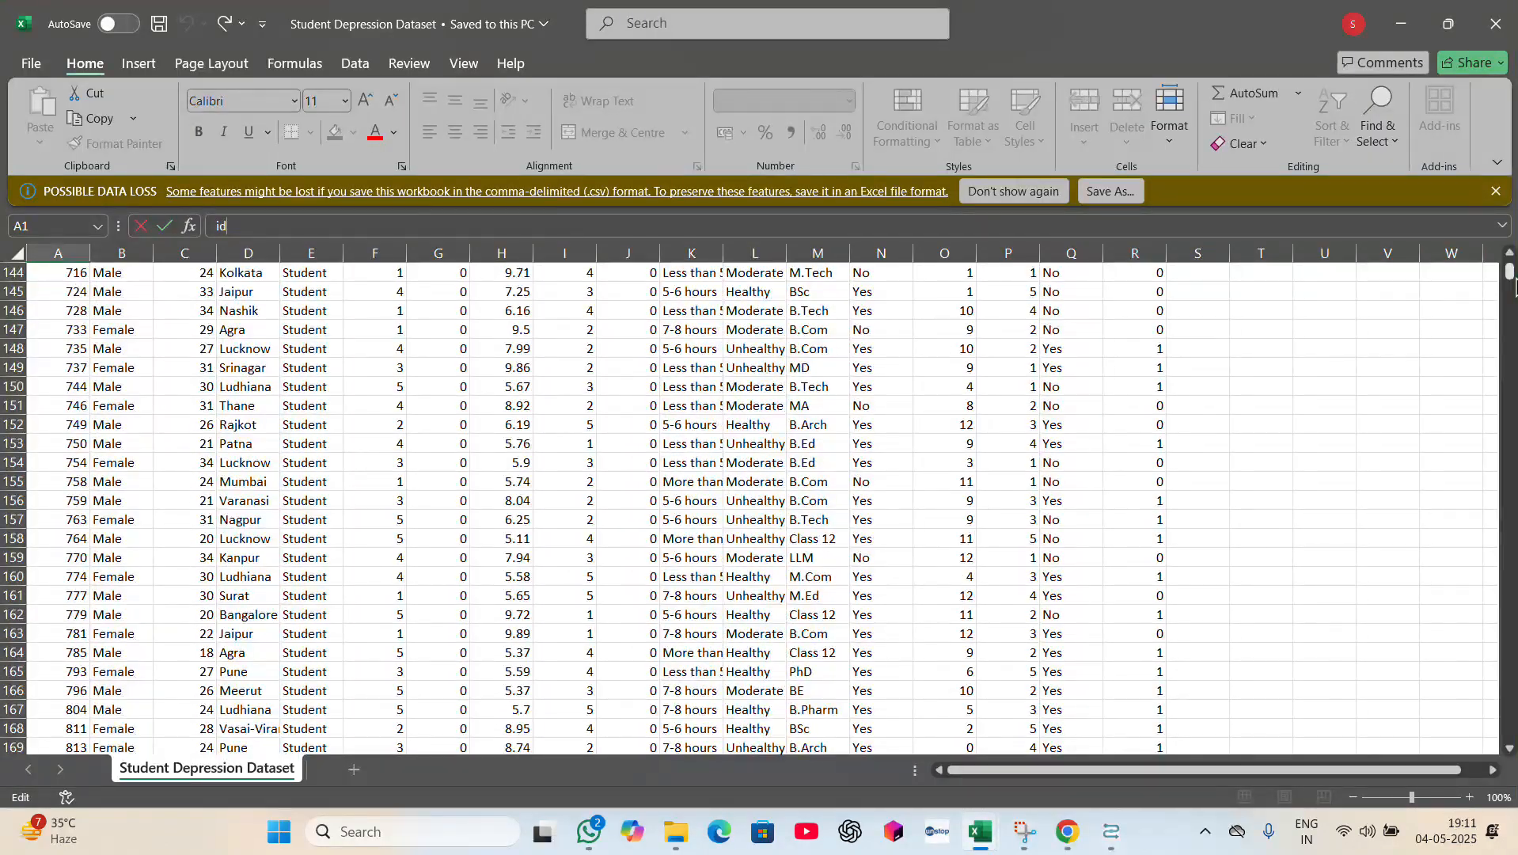
{"action": "left_click_drag", "start_coordinate": [1514, 286], "coordinate": [1510, 733]}
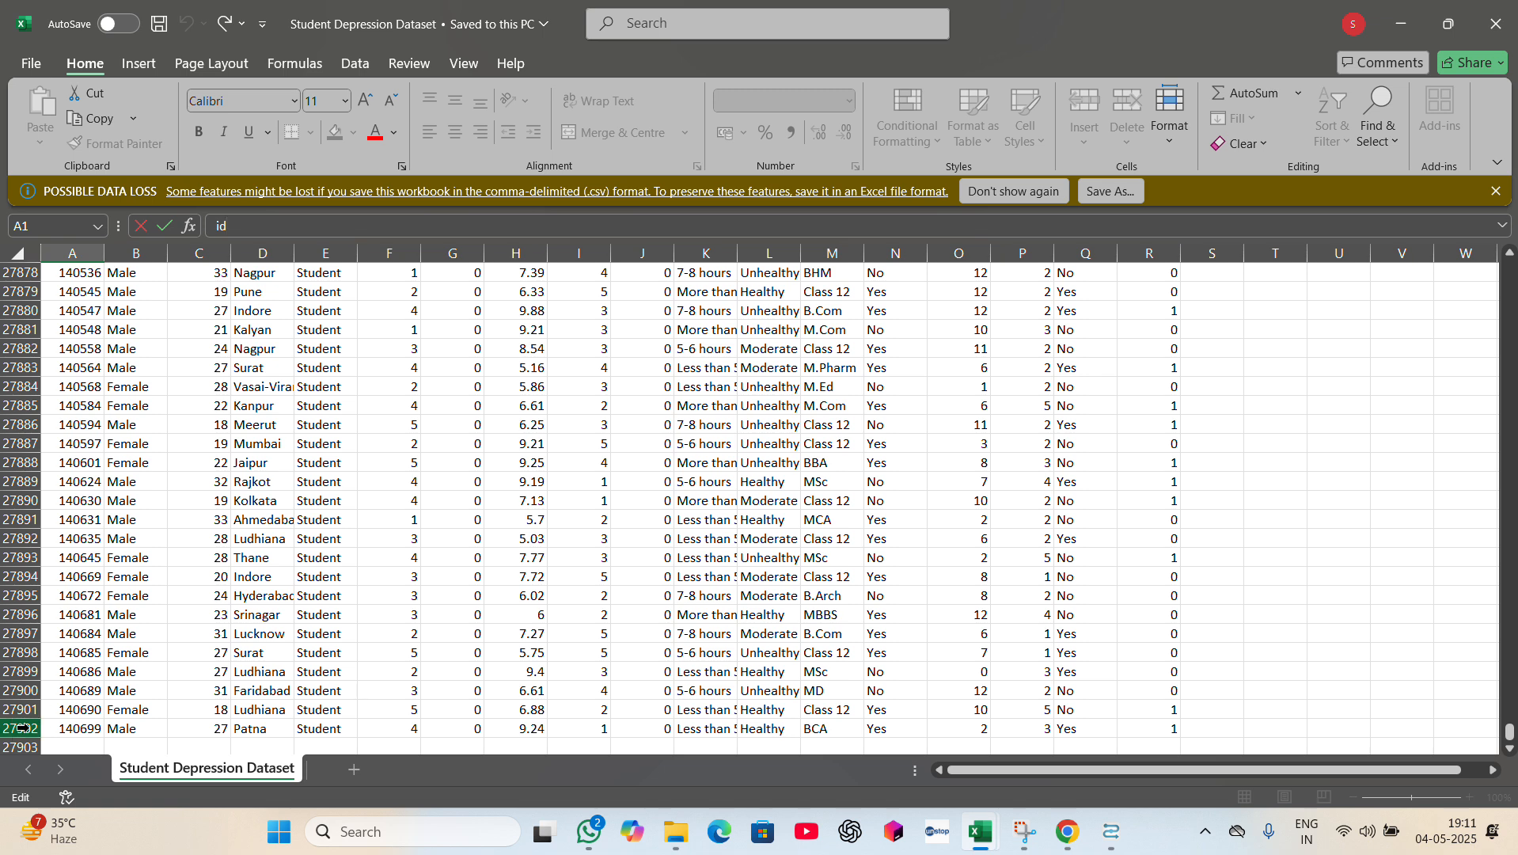
- Return to Altair AI Studio, look through the import preview rows and accept the data format settings
{"action": "key", "text": "alt+Tab"}
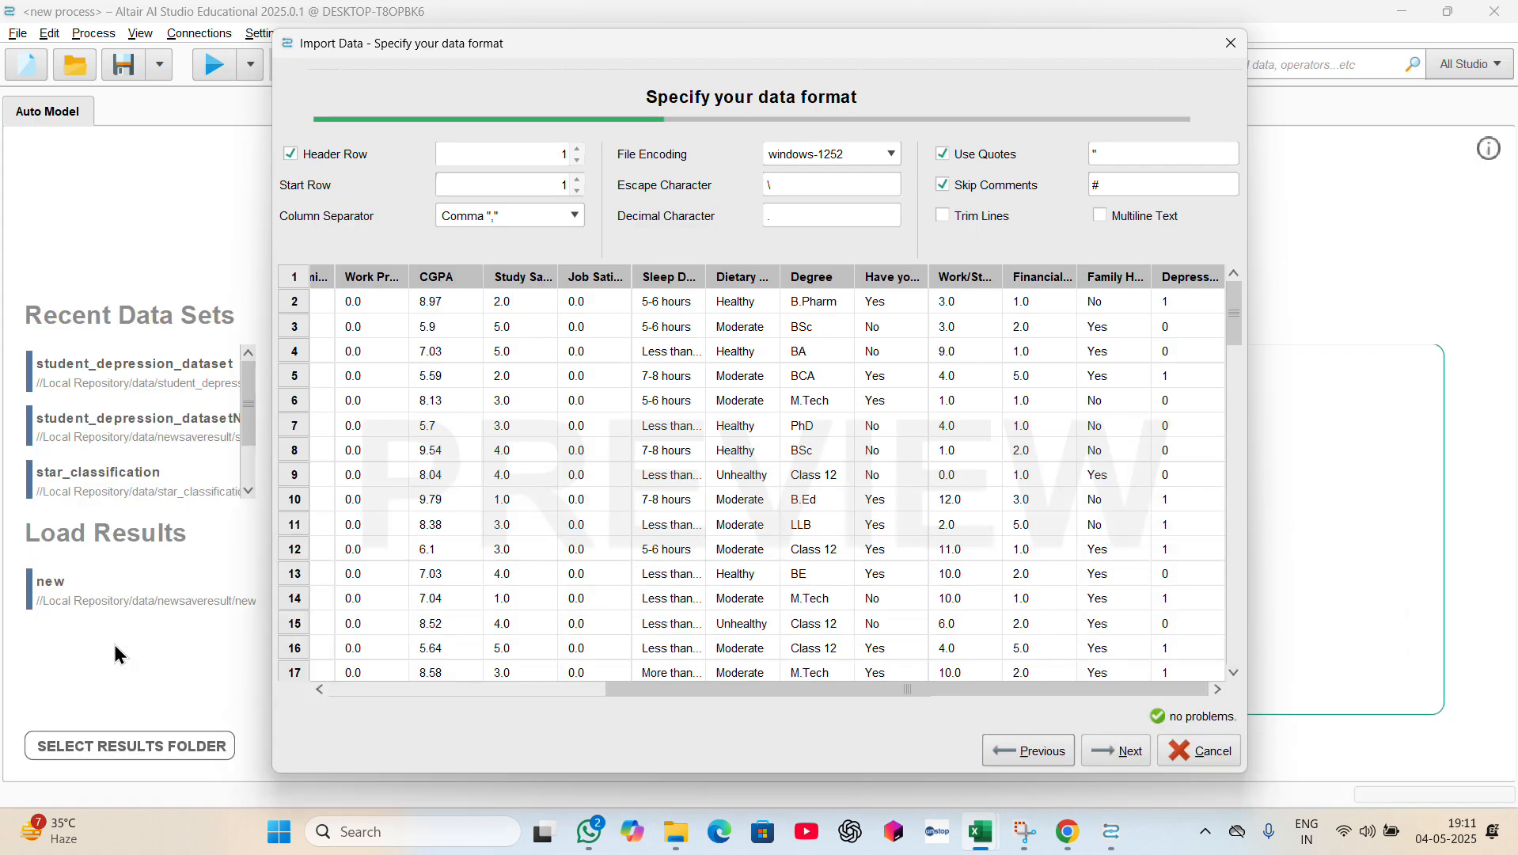
{"action": "scroll", "coordinate": [504, 584], "scroll_direction": "down", "scroll_amount": 20}
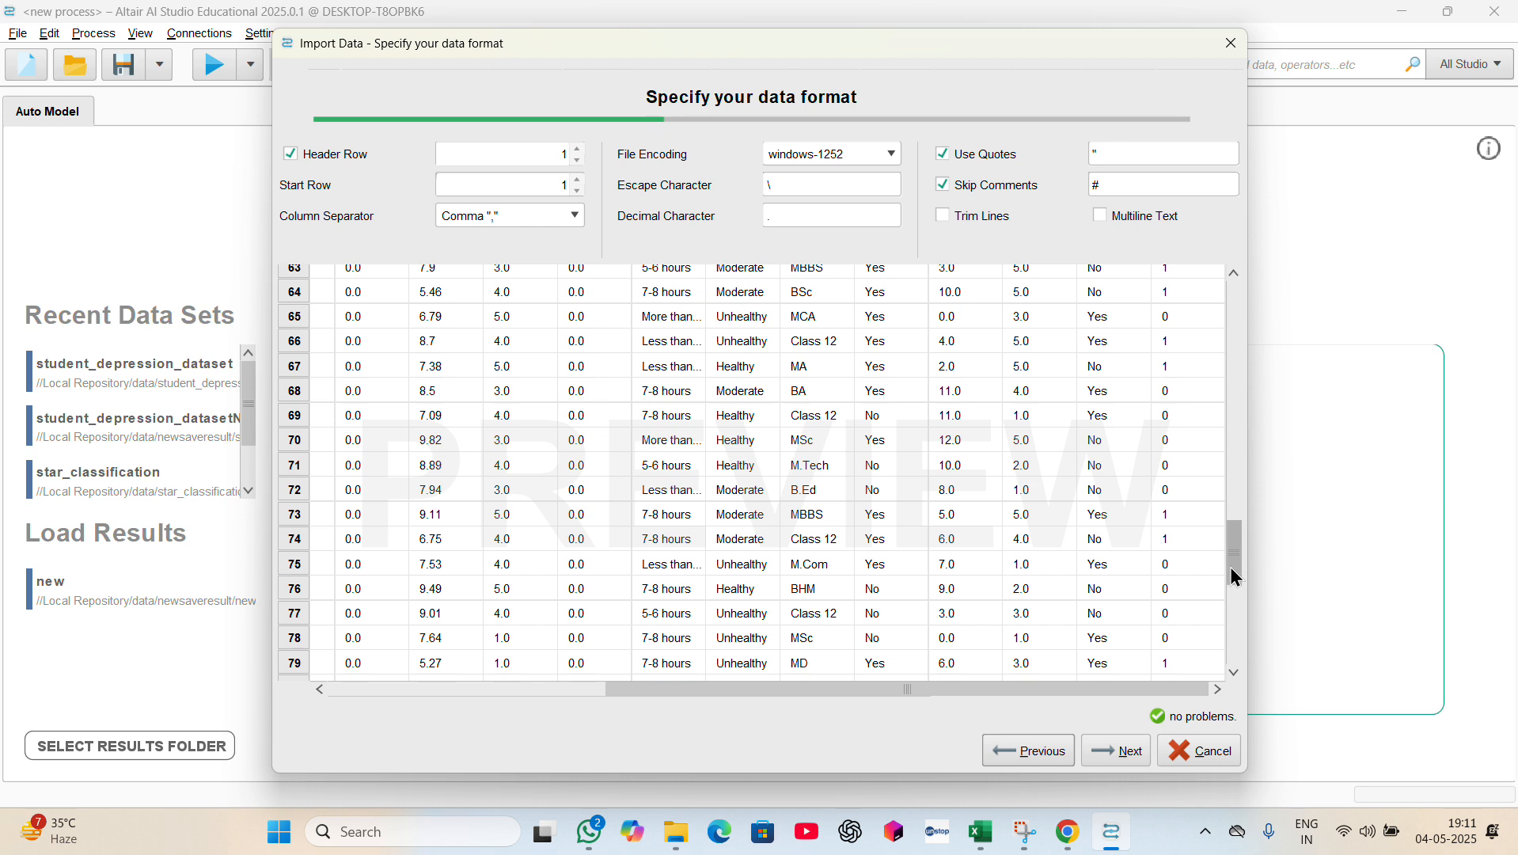
{"action": "scroll", "coordinate": [1231, 577], "scroll_direction": "down", "scroll_amount": 7}
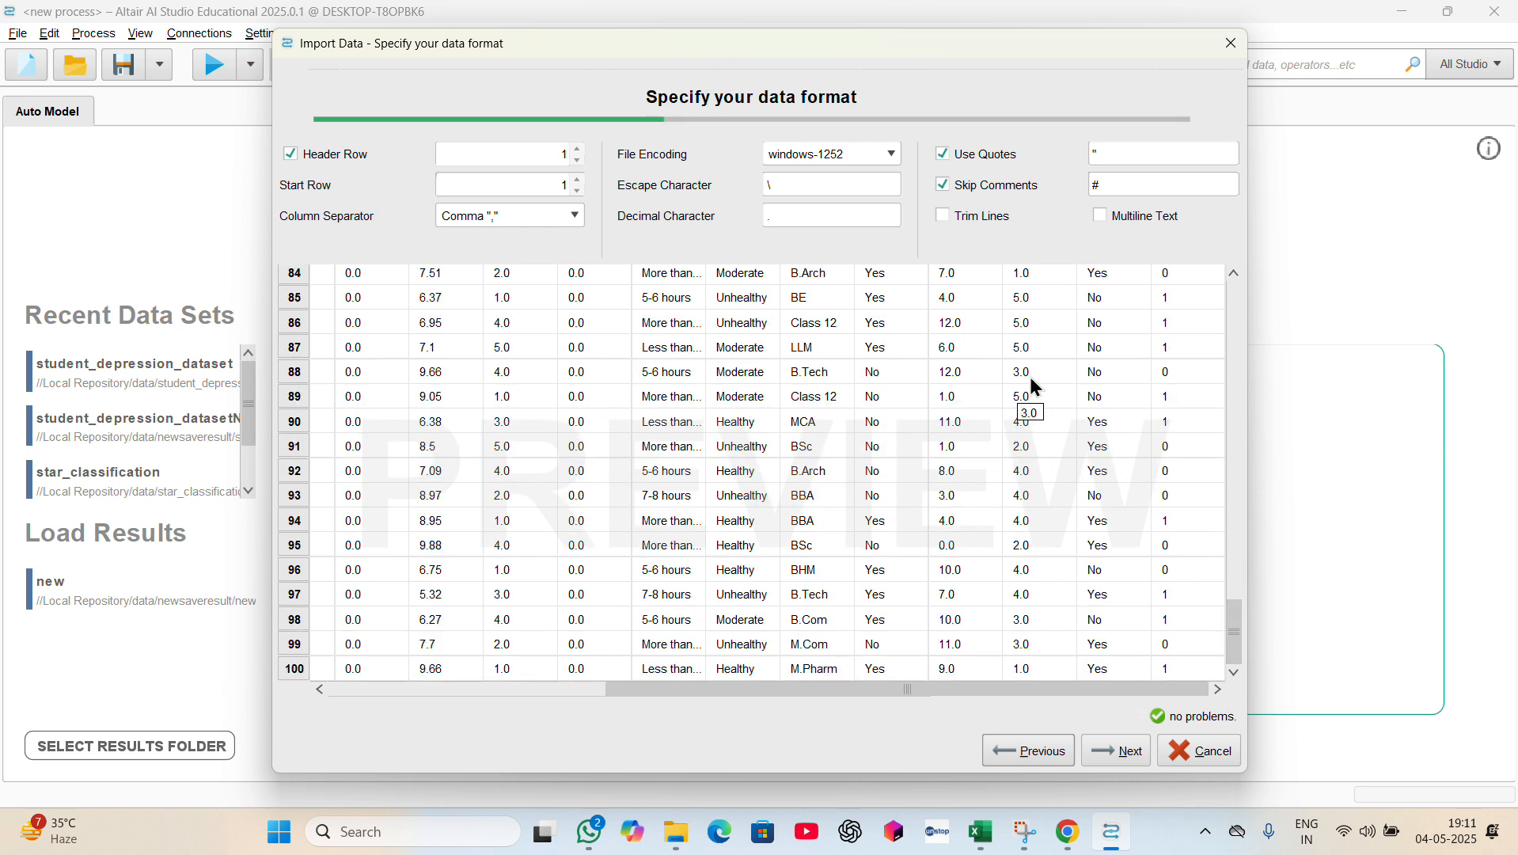
{"action": "scroll", "coordinate": [1031, 381], "scroll_direction": "up", "scroll_amount": 7}
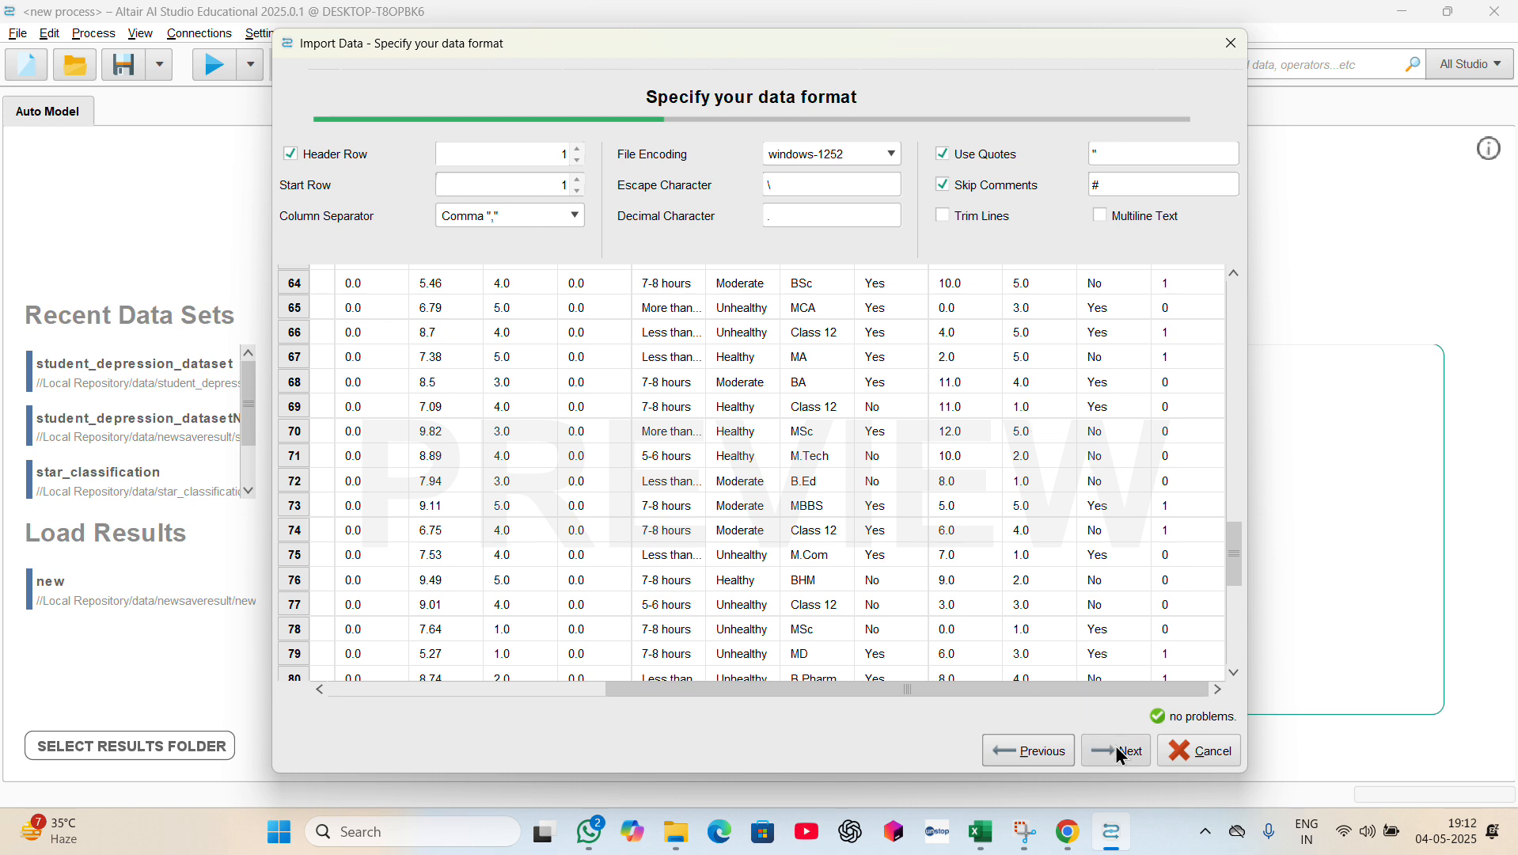
{"action": "left_click", "coordinate": [1118, 748]}
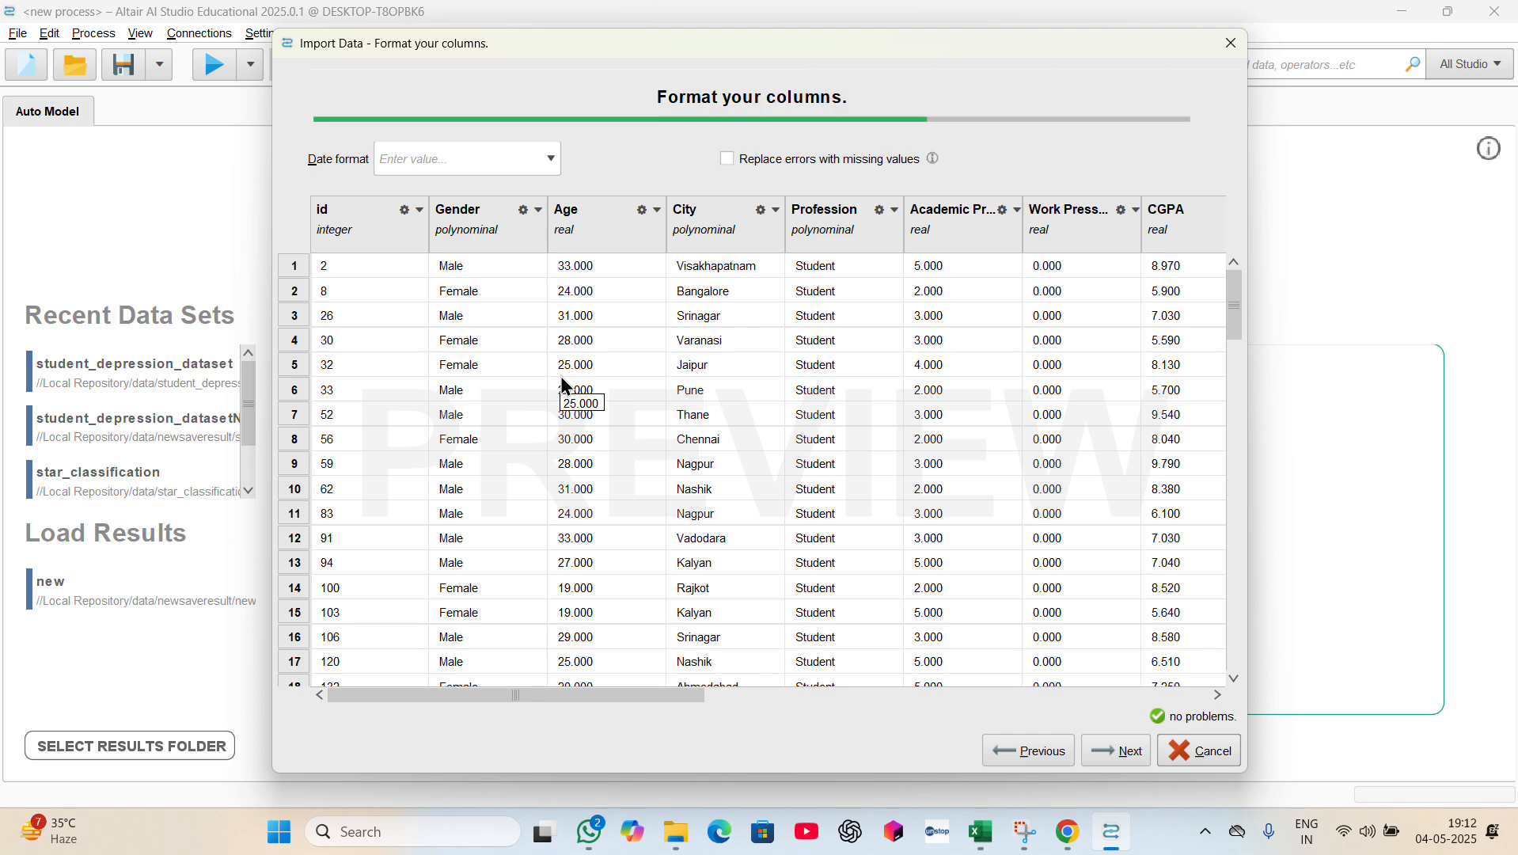
- Review the column types across the preview, enable replacing errors with missing values and accept the column formatting
{"action": "scroll", "coordinate": [1027, 394], "scroll_direction": "right", "scroll_amount": 10}
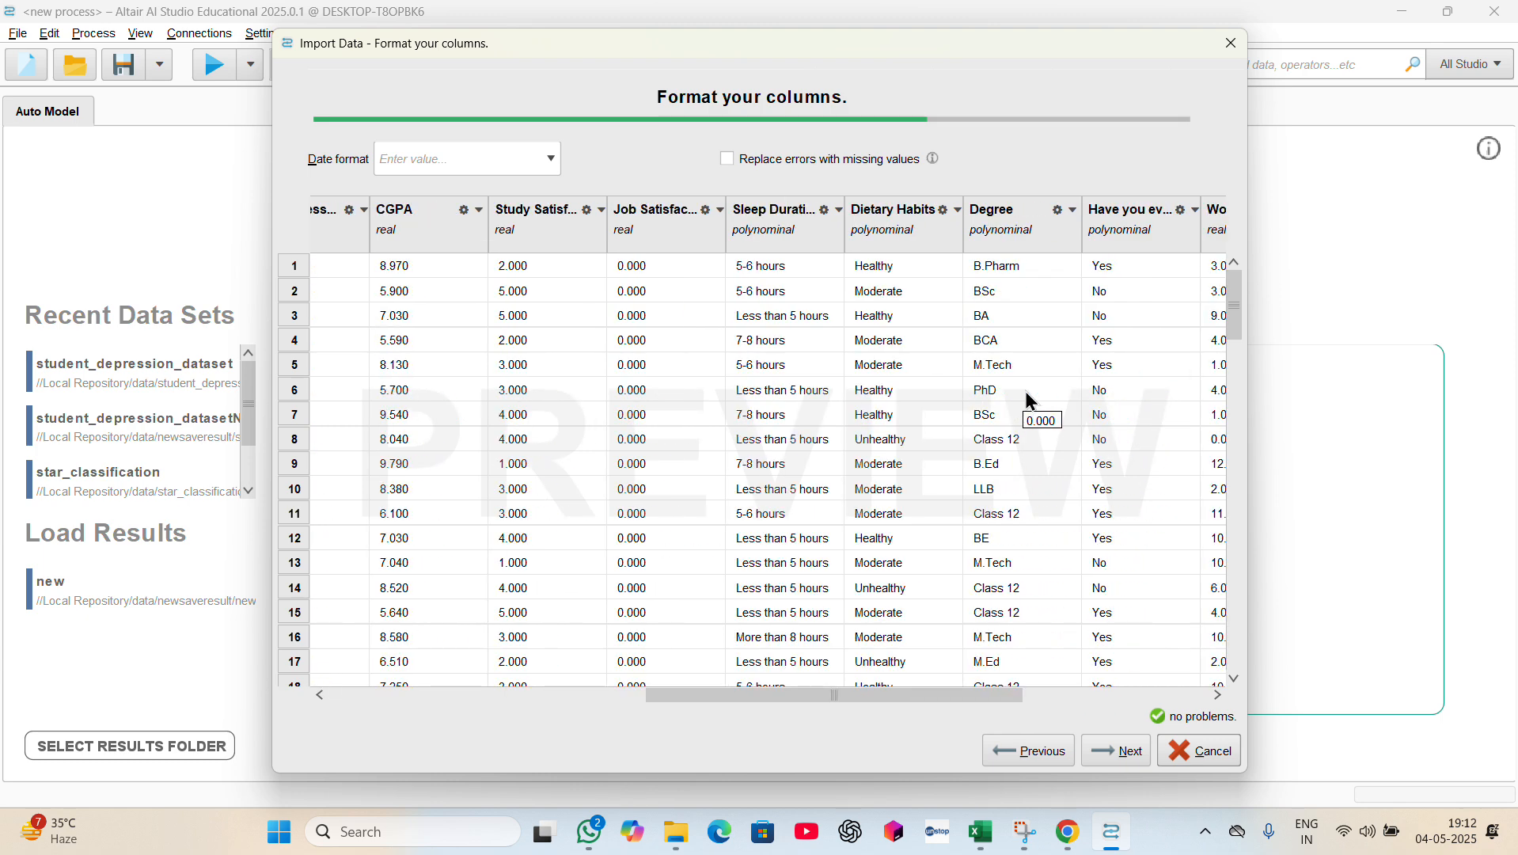
{"action": "scroll", "coordinate": [1027, 393], "scroll_direction": "down", "scroll_amount": 4}
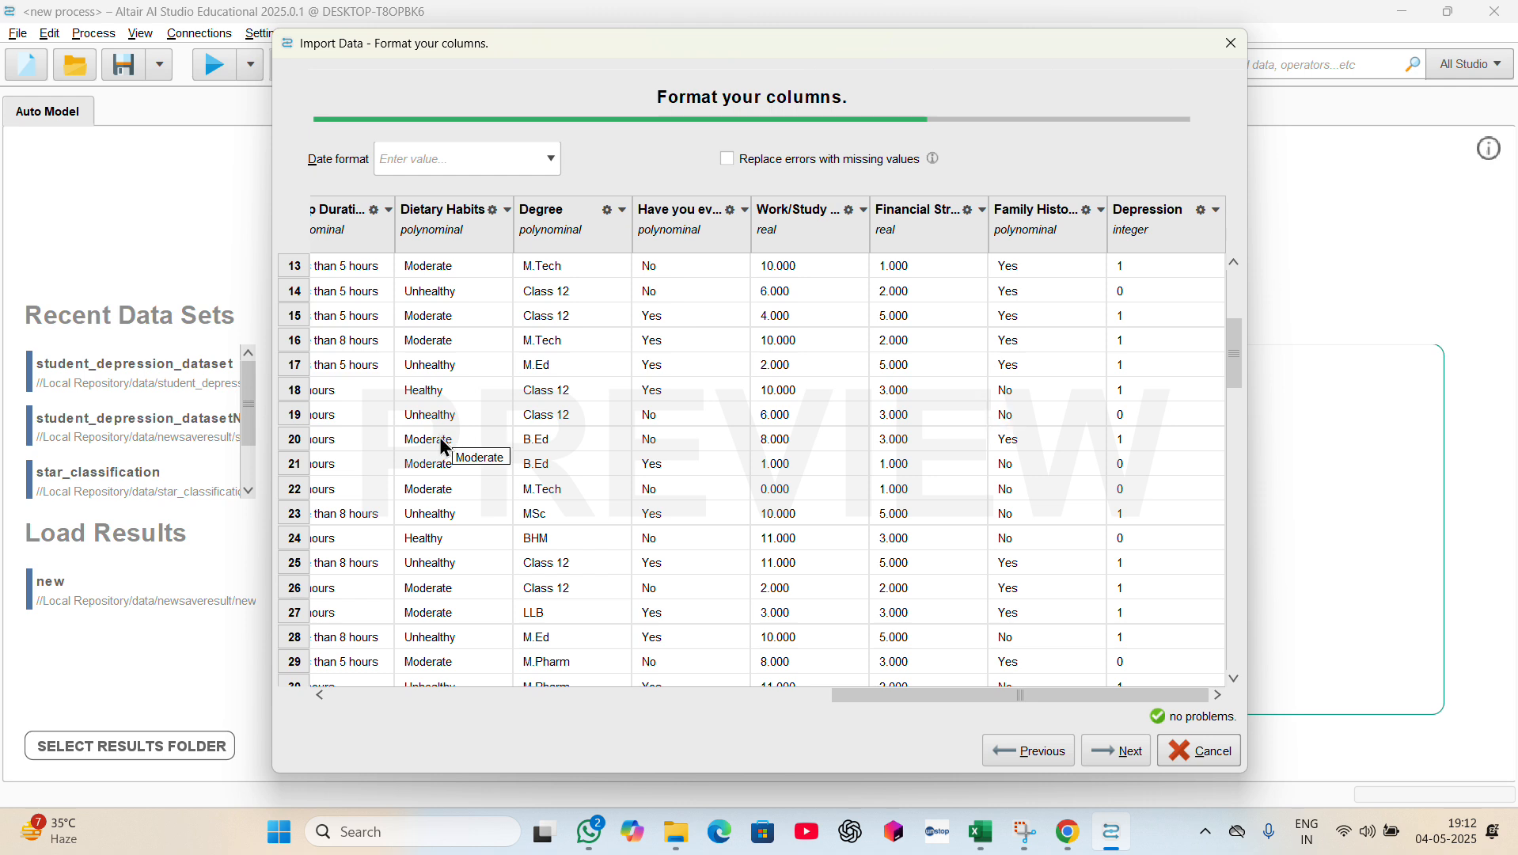
{"action": "left_click", "coordinate": [725, 161]}
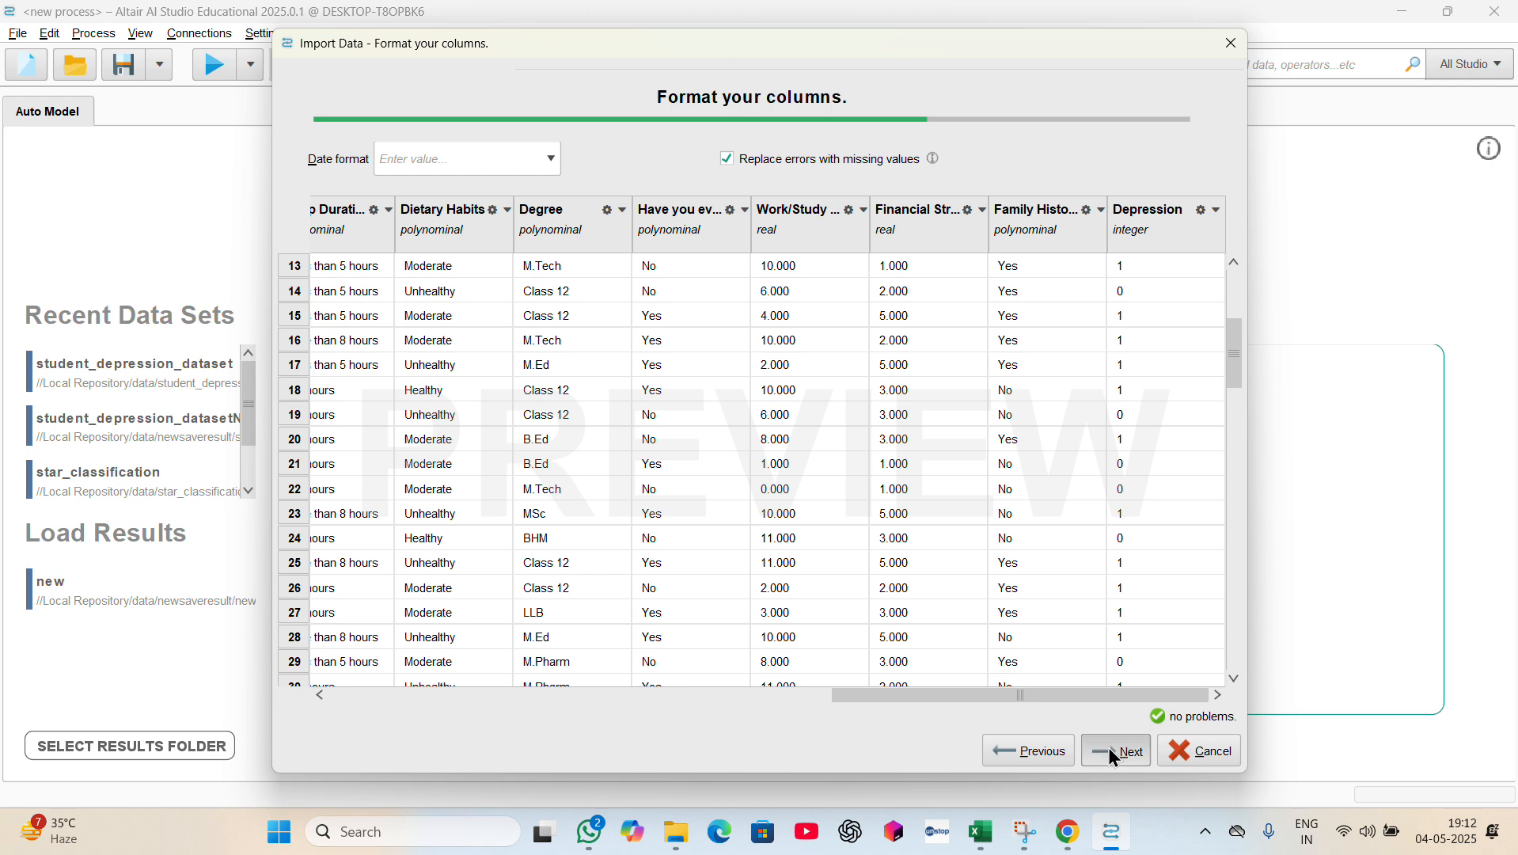
{"action": "left_click", "coordinate": [1109, 749]}
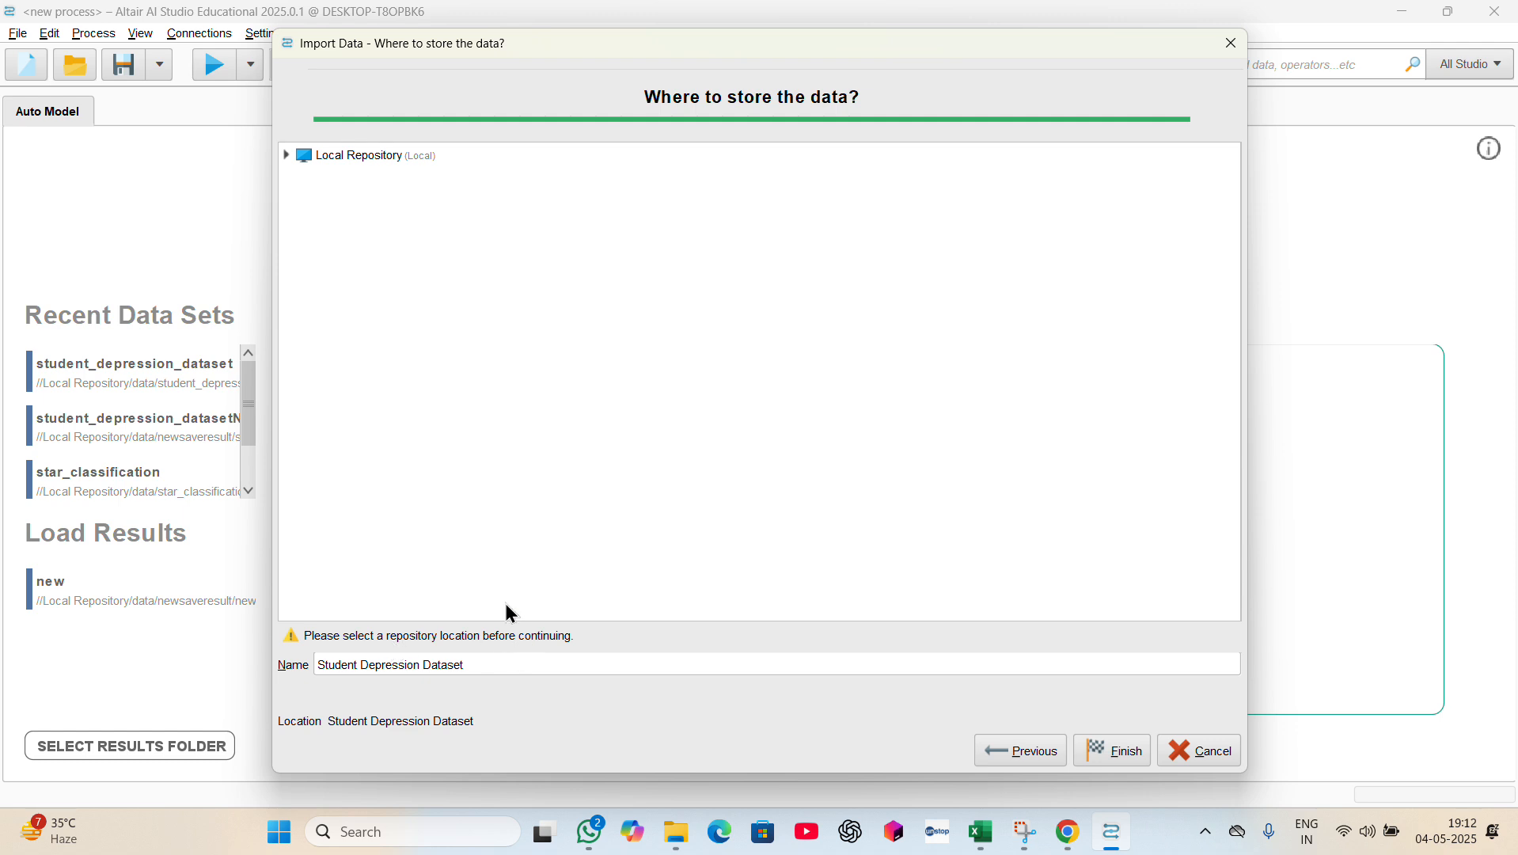
- Store the imported data as Student Depression Dataset in the Local Repository's data folder and finish the import
{"action": "left_click", "coordinate": [287, 152]}
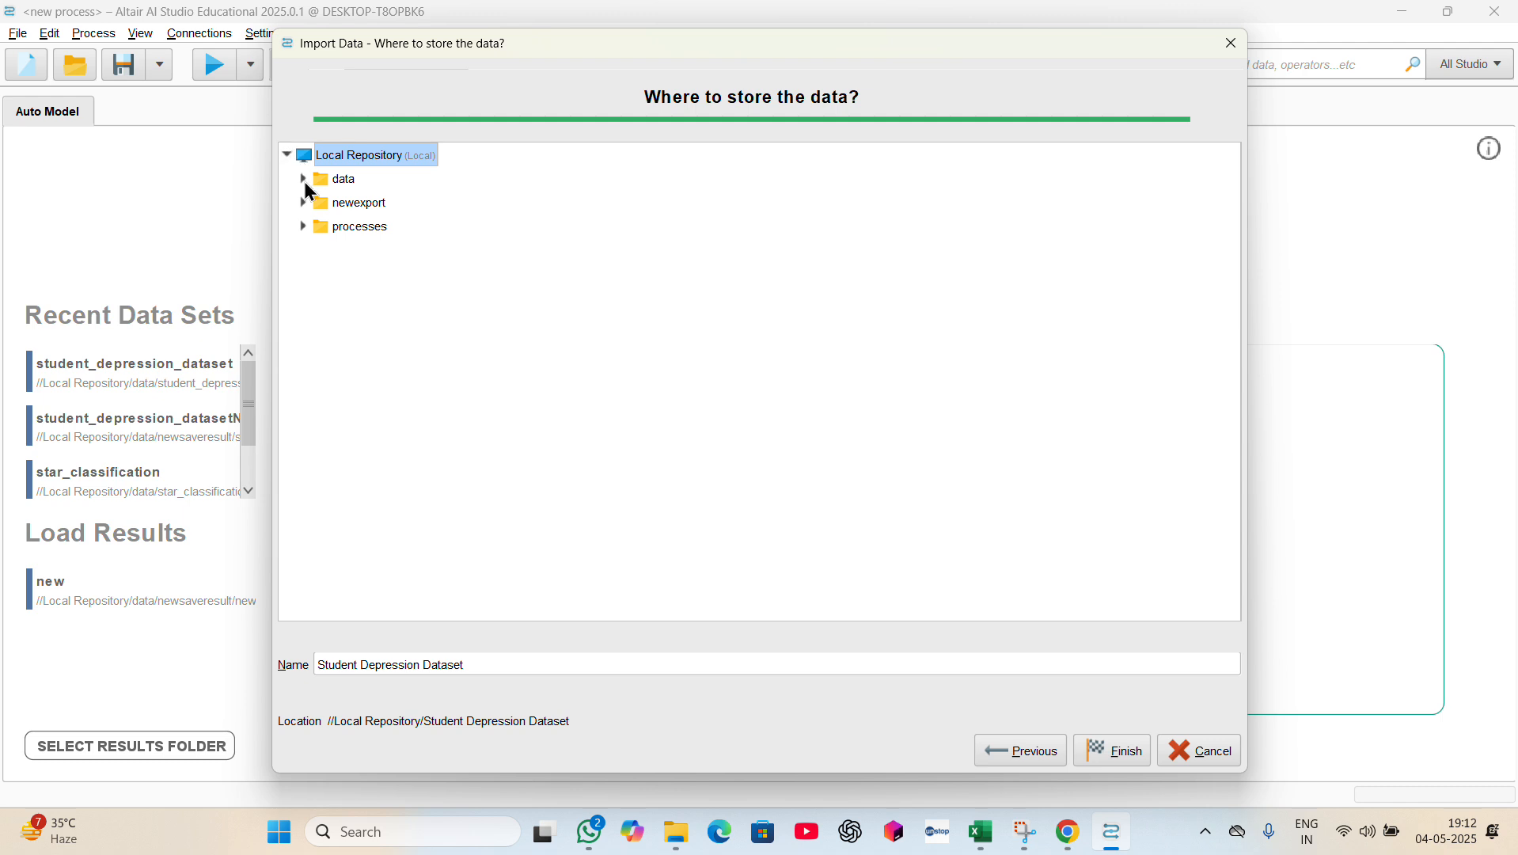
{"action": "left_click", "coordinate": [305, 178]}
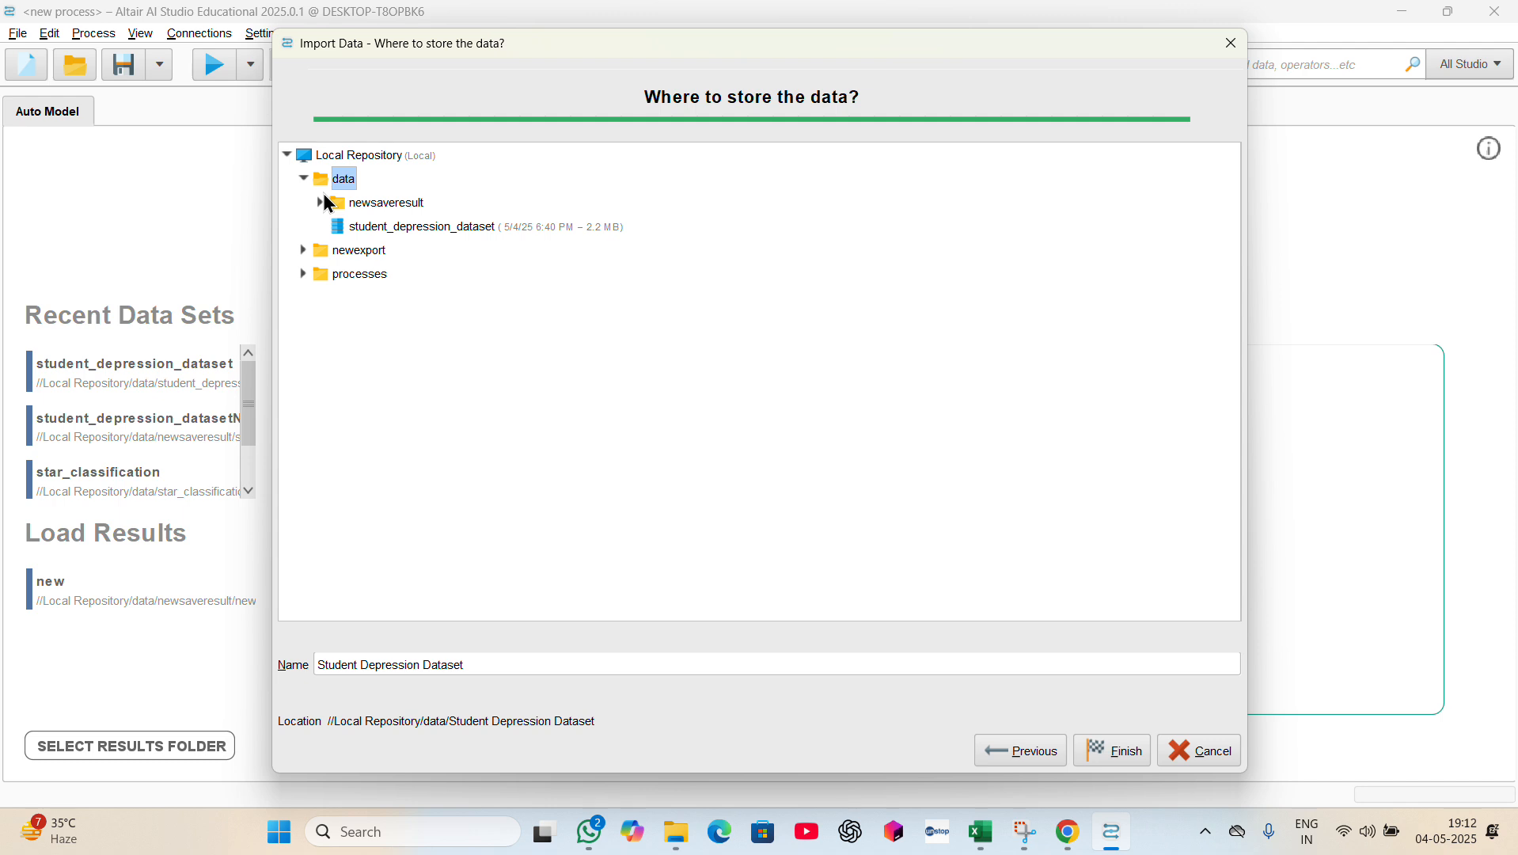
{"action": "left_click", "coordinate": [1119, 753]}
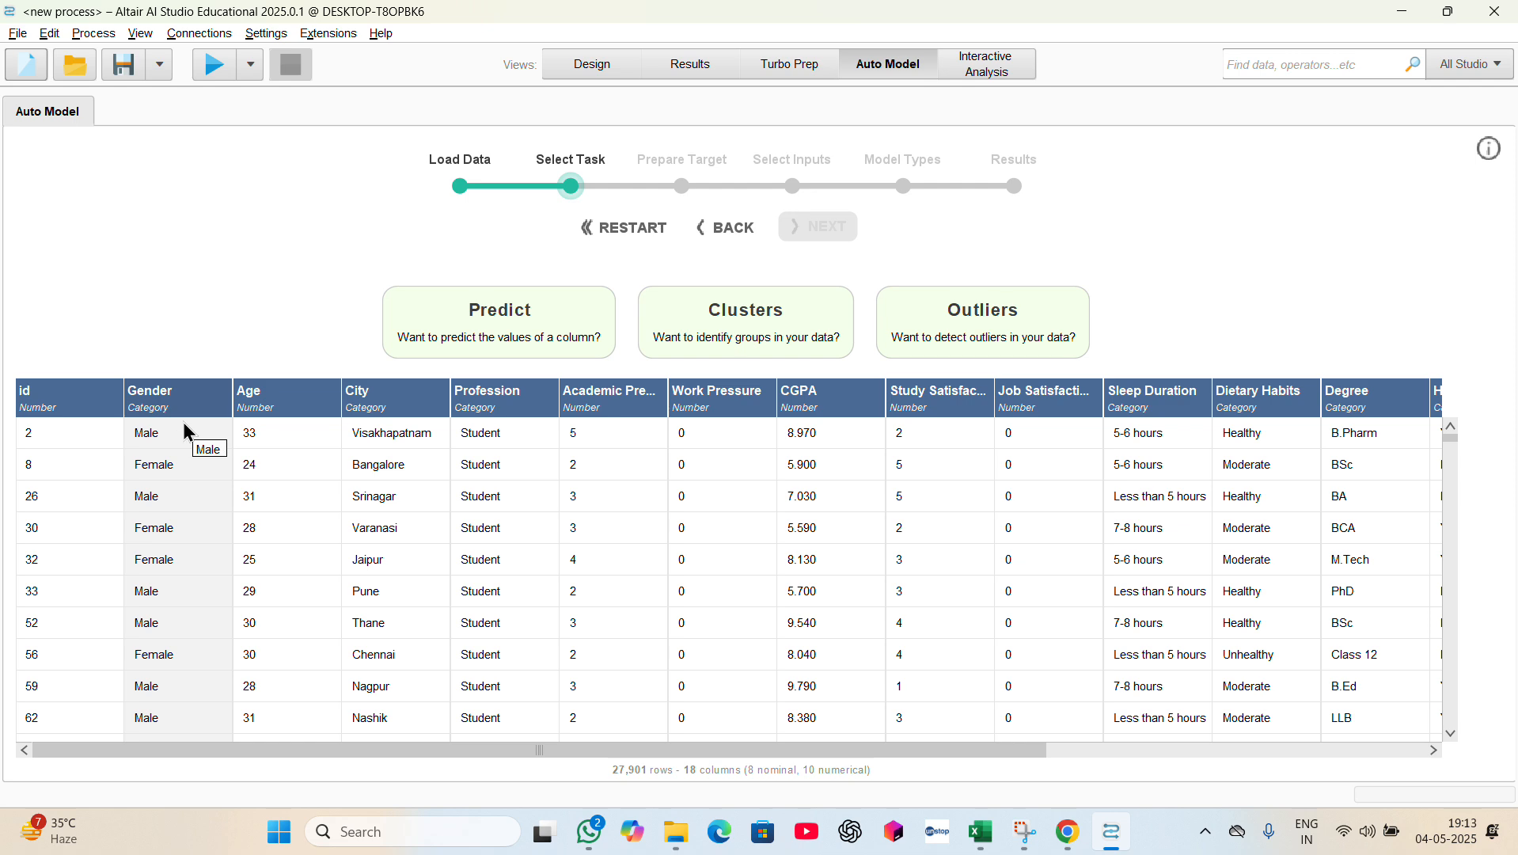
- Switch to the Kaggle dataset page in Chrome and read its description of the file structure, columns and target variable
{"action": "key", "text": "alt+Tab"}
{"action": "key", "text": "alt+Tab"}
{"action": "key", "text": "Down"}
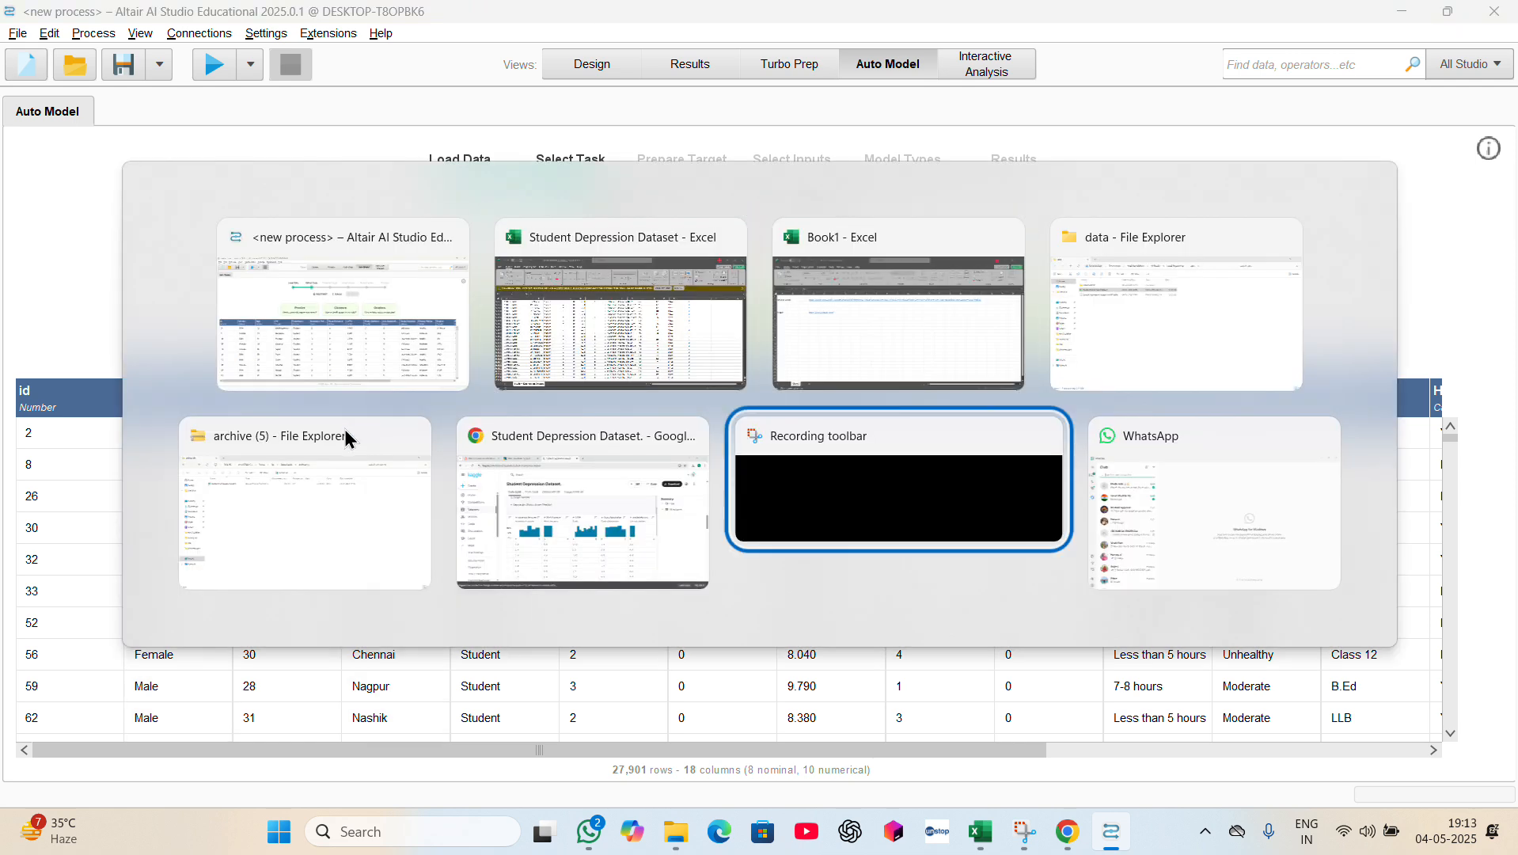
{"action": "key", "text": "Left"}
{"action": "scroll", "coordinate": [563, 402], "scroll_direction": "up", "scroll_amount": 3}
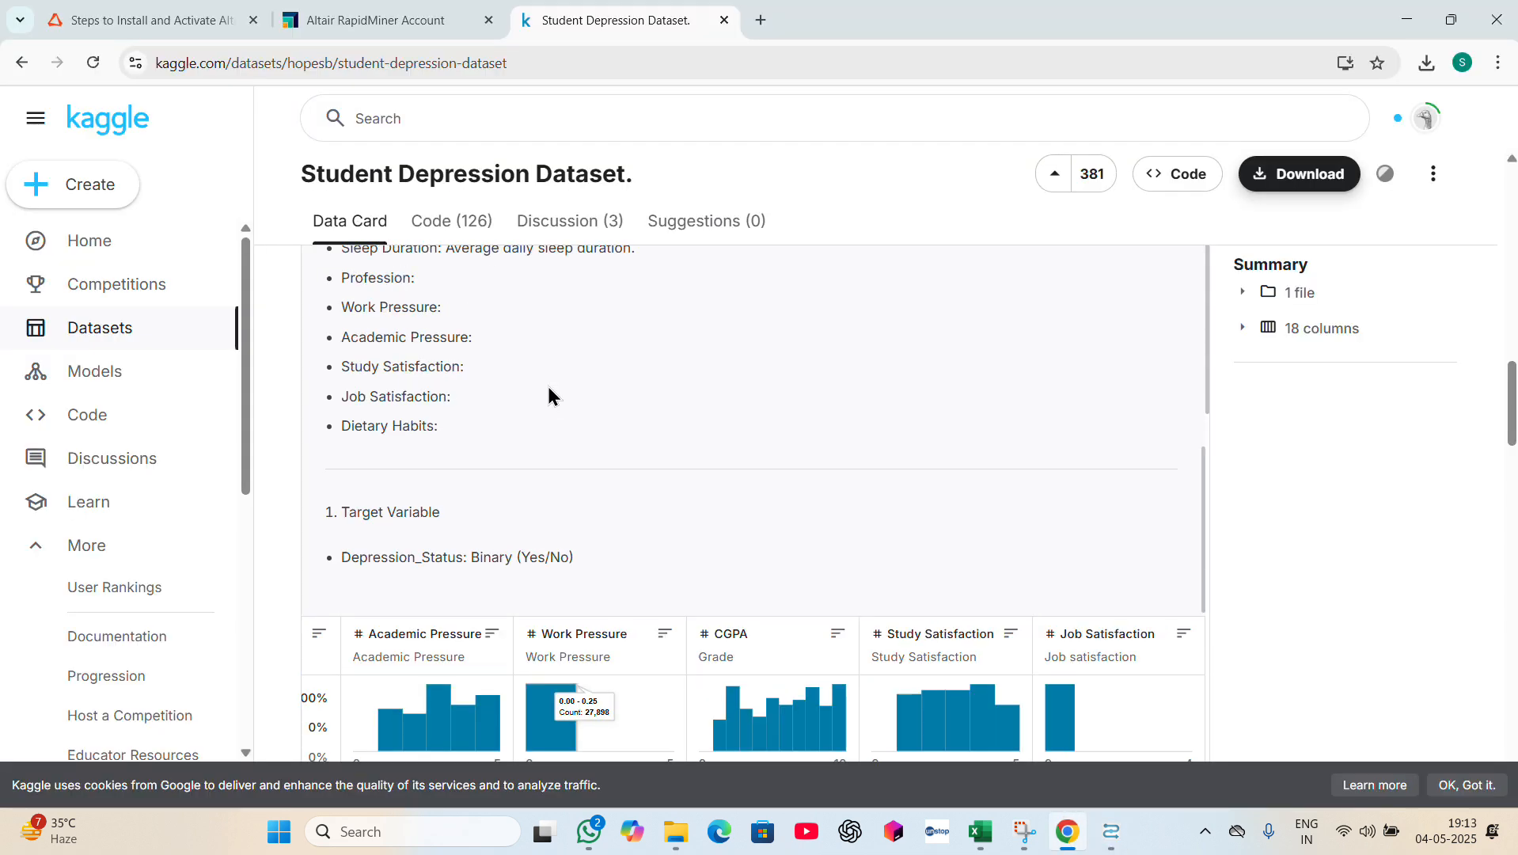
{"action": "scroll", "coordinate": [552, 395], "scroll_direction": "up", "scroll_amount": 5}
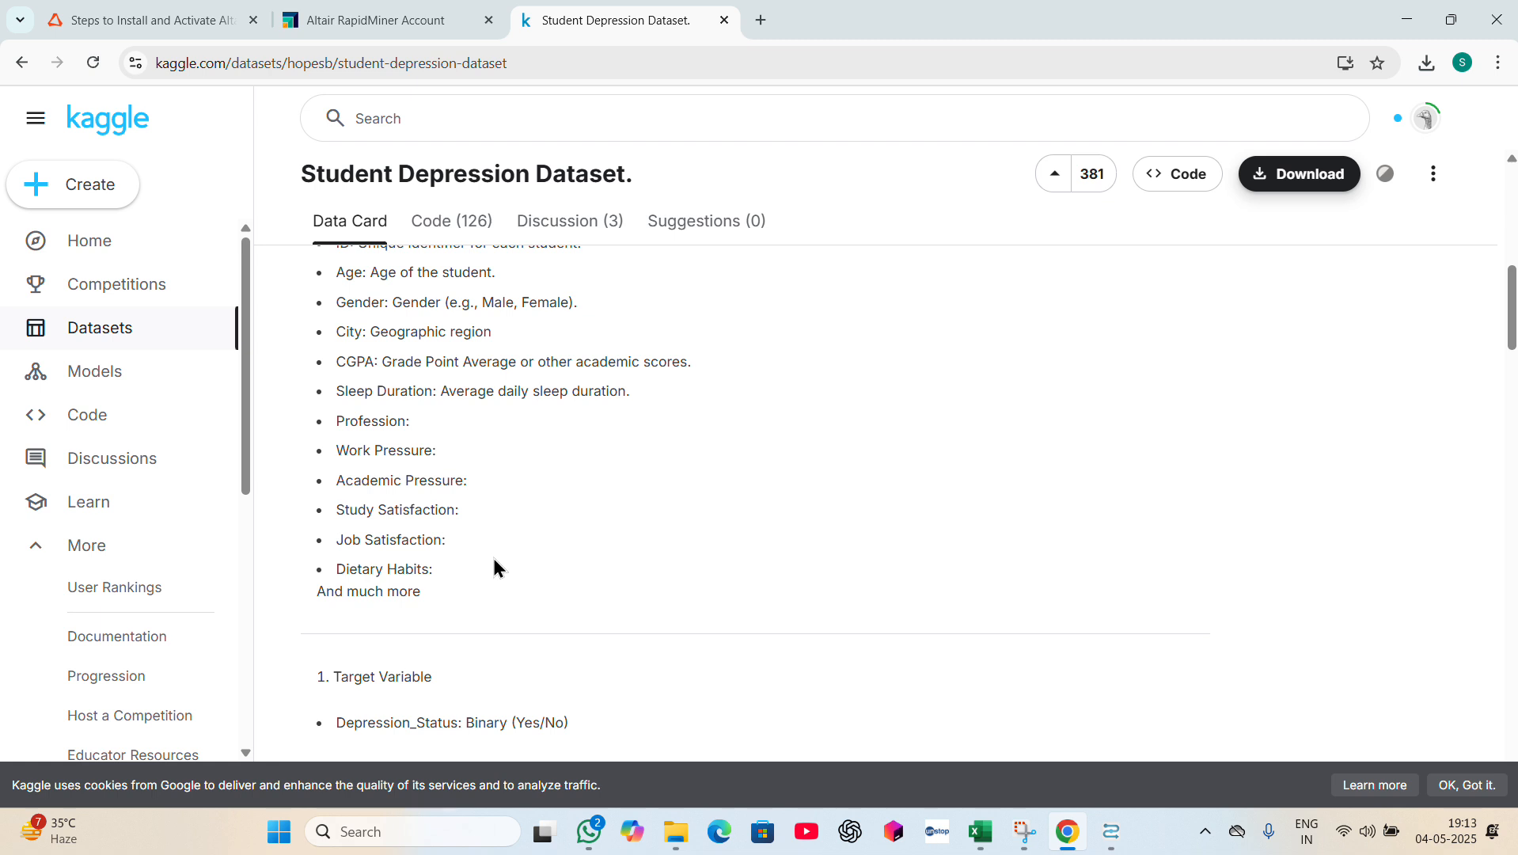
{"action": "scroll", "coordinate": [495, 567], "scroll_direction": "down", "scroll_amount": 1}
{"action": "scroll", "coordinate": [495, 566], "scroll_direction": "up", "scroll_amount": 8}
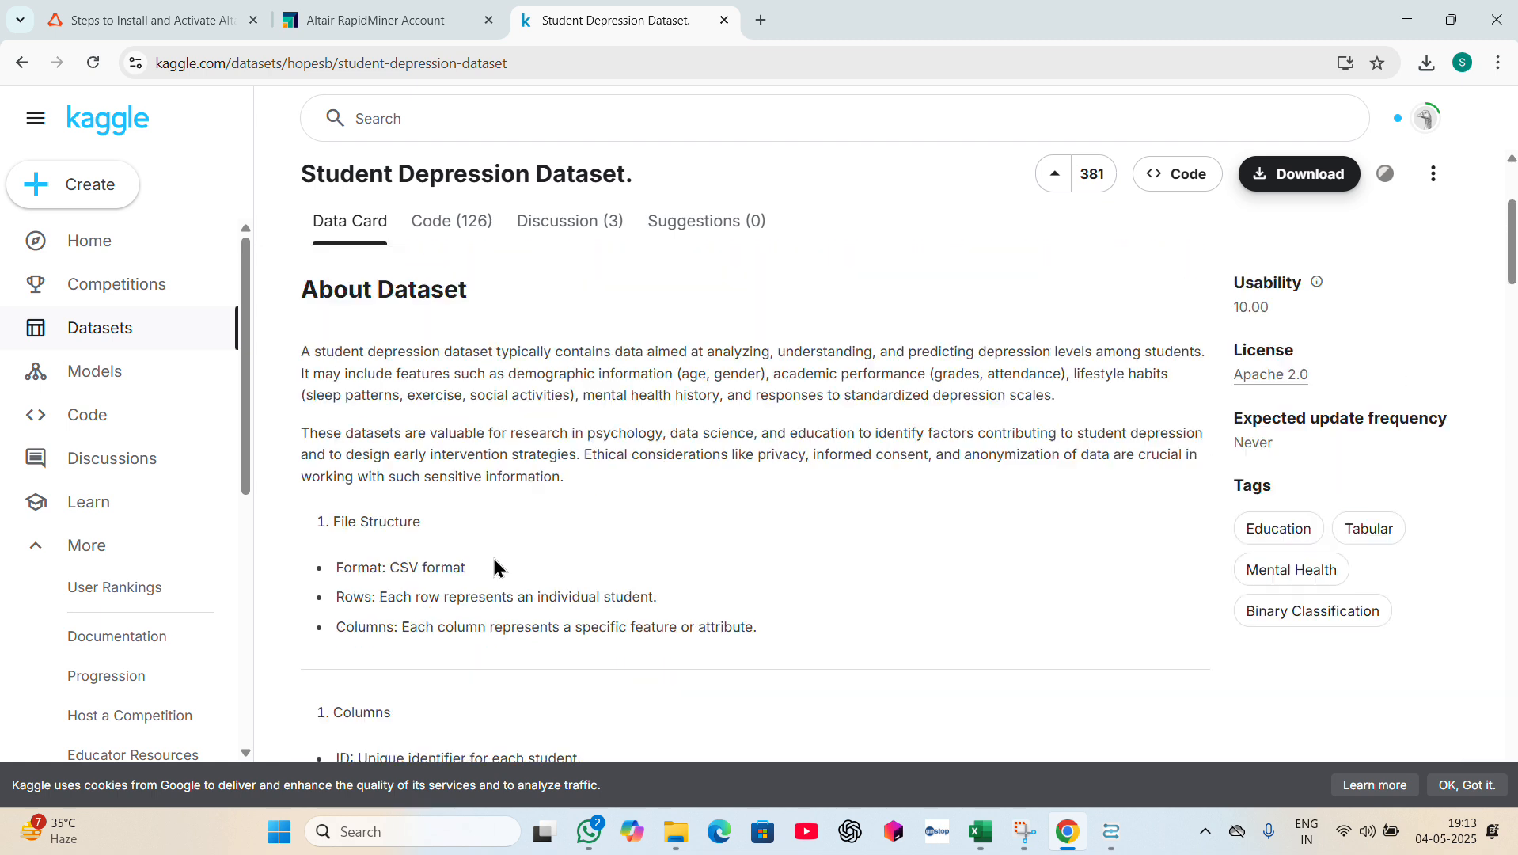
{"action": "scroll", "coordinate": [494, 567], "scroll_direction": "down", "scroll_amount": 7}
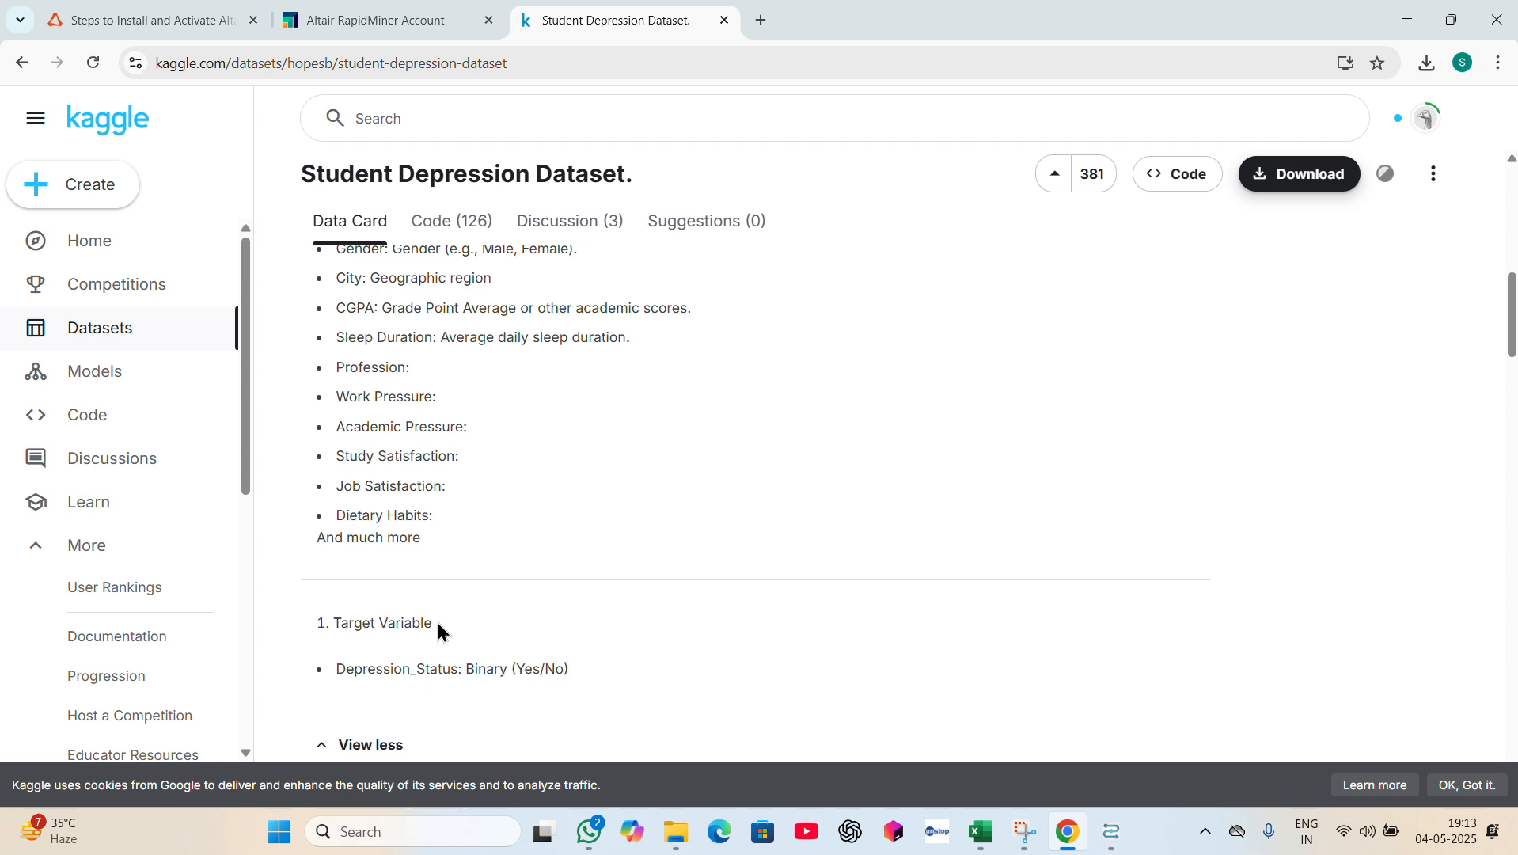
- Switch back to Altair AI Studio, look across the loaded columns and choose Depression as the column to predict
{"action": "key", "text": "alt+Tab"}
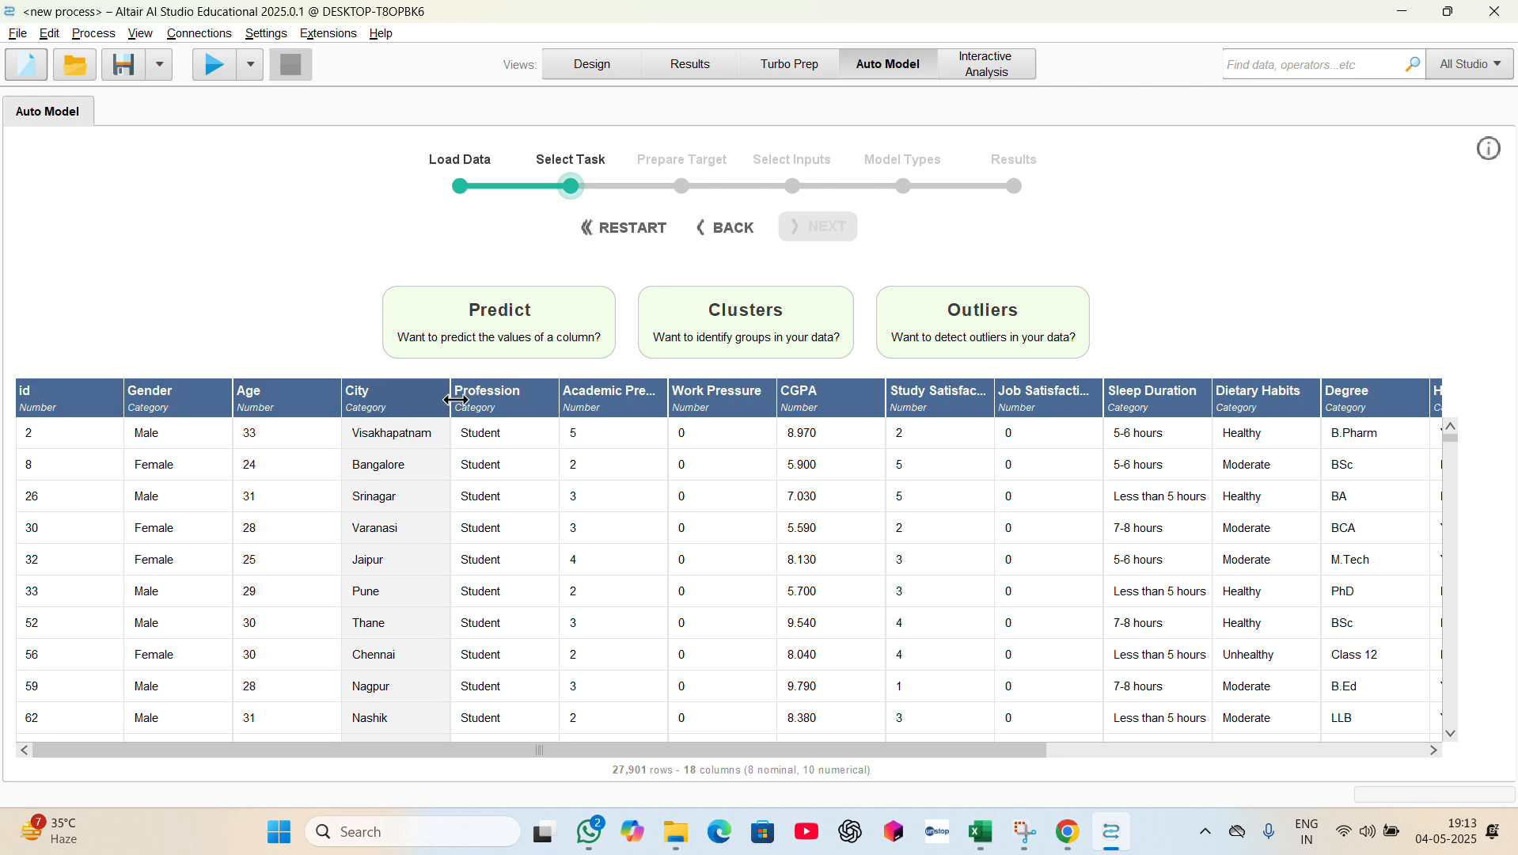
{"action": "scroll", "coordinate": [784, 416], "scroll_direction": "right", "scroll_amount": 1}
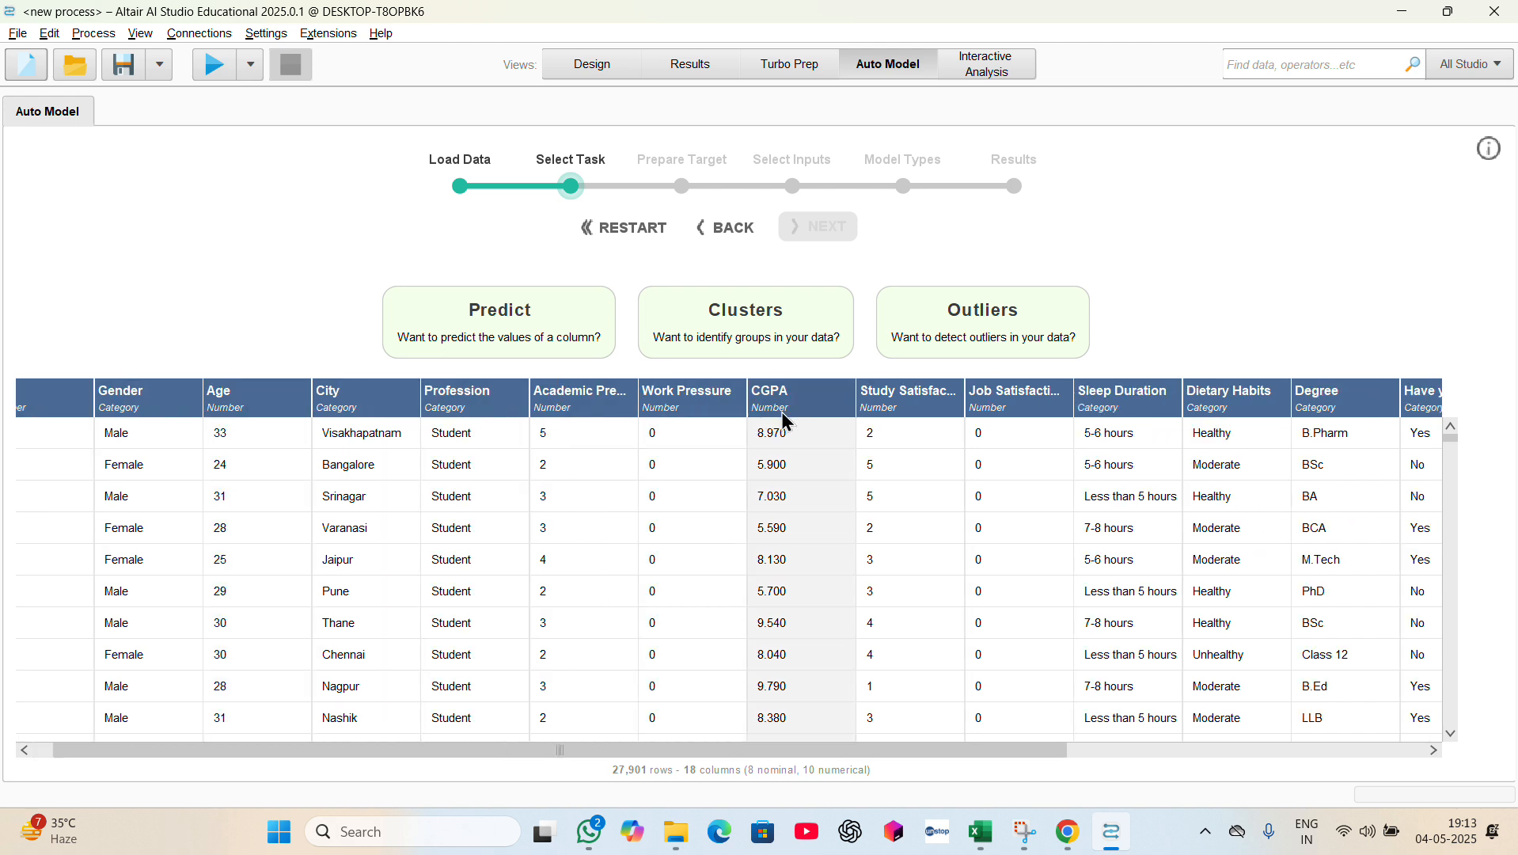
{"action": "scroll", "coordinate": [791, 421], "scroll_direction": "right", "scroll_amount": 5}
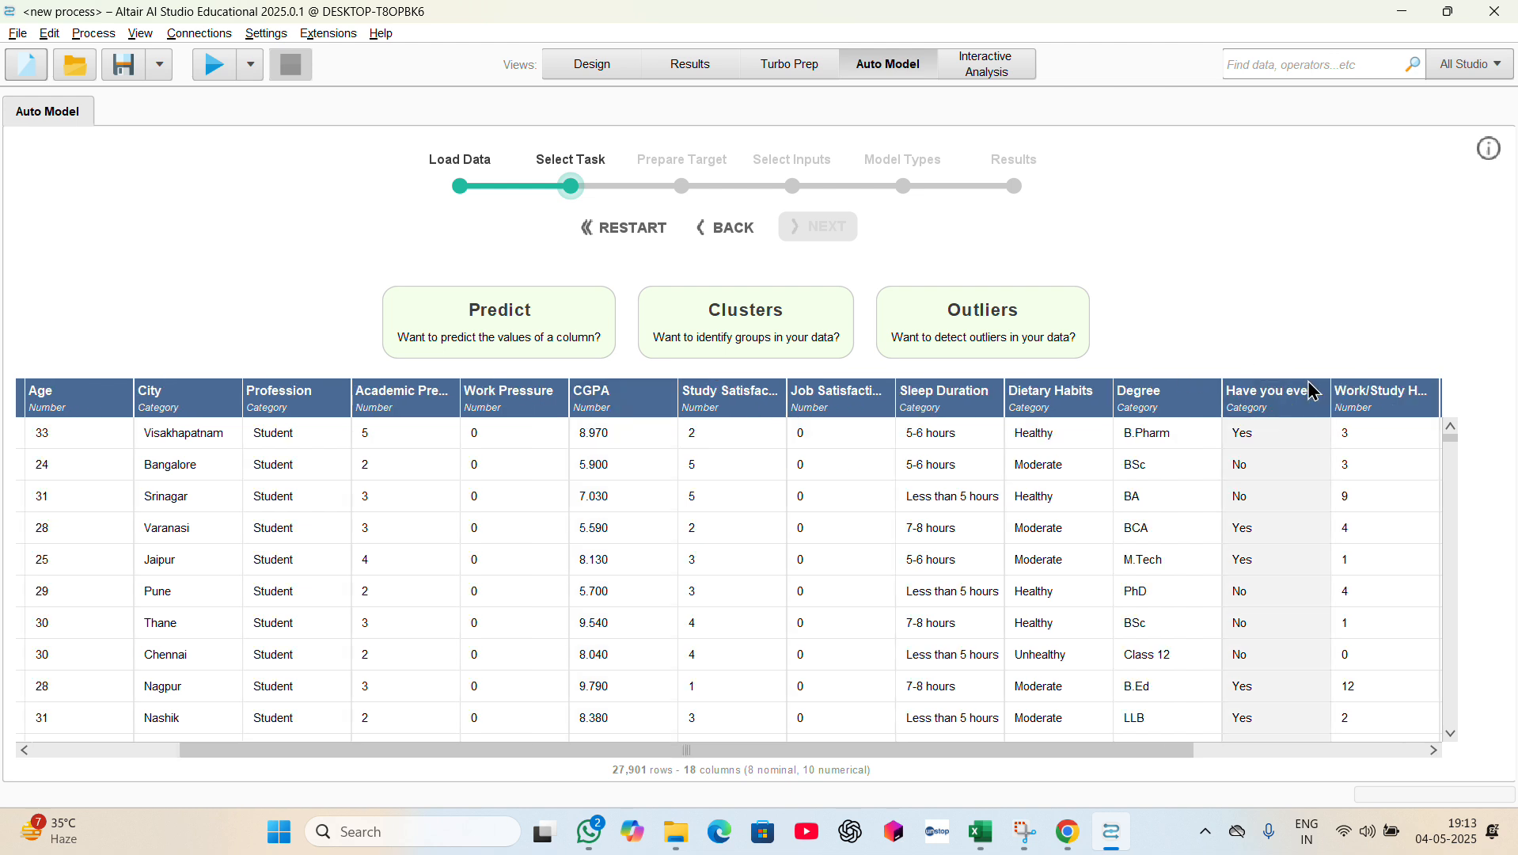
{"action": "scroll", "coordinate": [1314, 392], "scroll_direction": "right", "scroll_amount": 9}
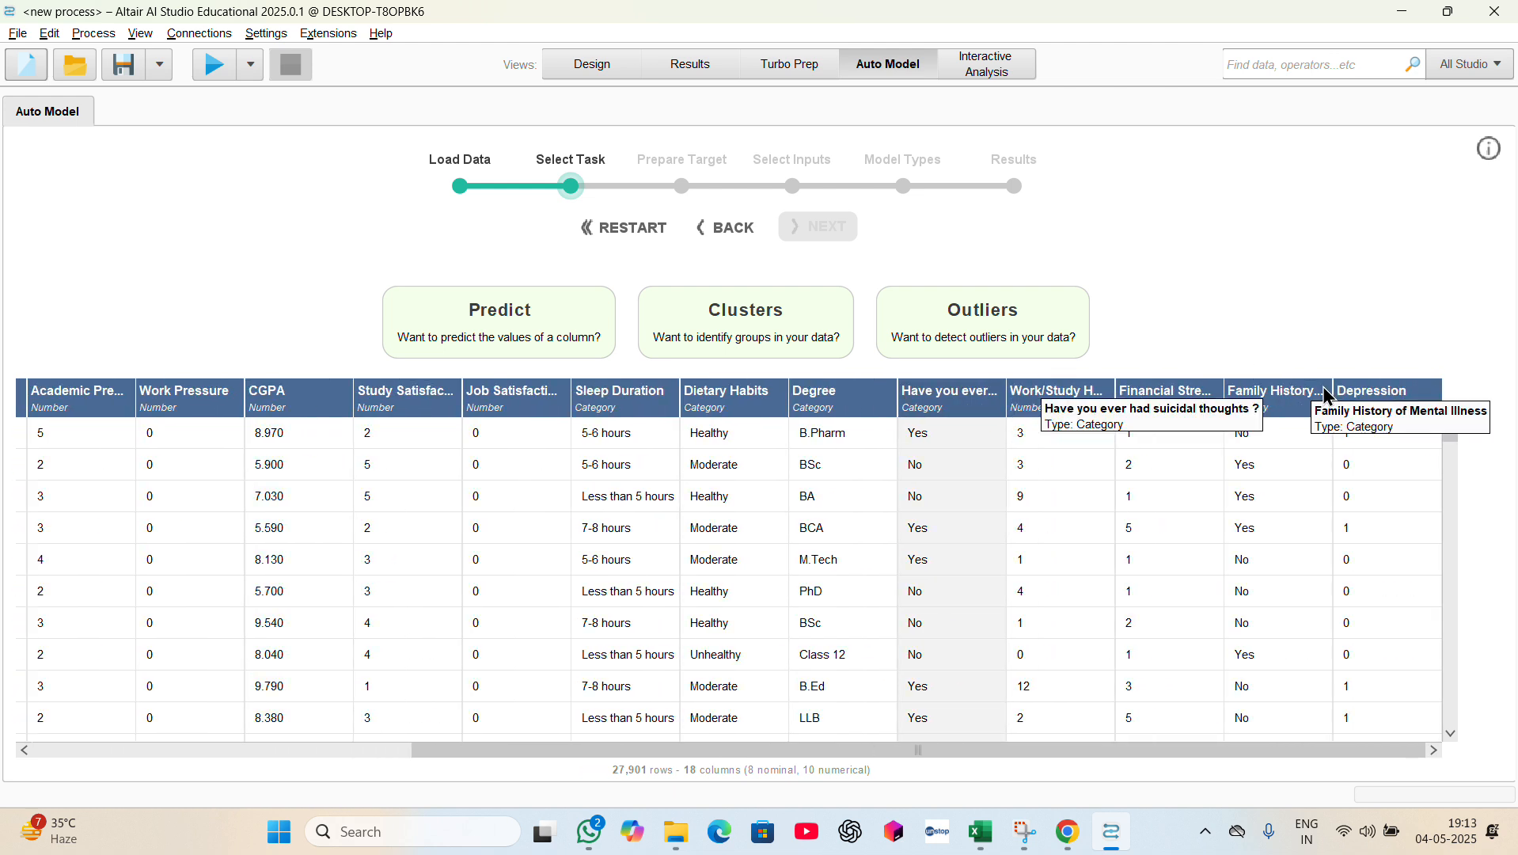
{"action": "left_click", "coordinate": [1339, 398]}
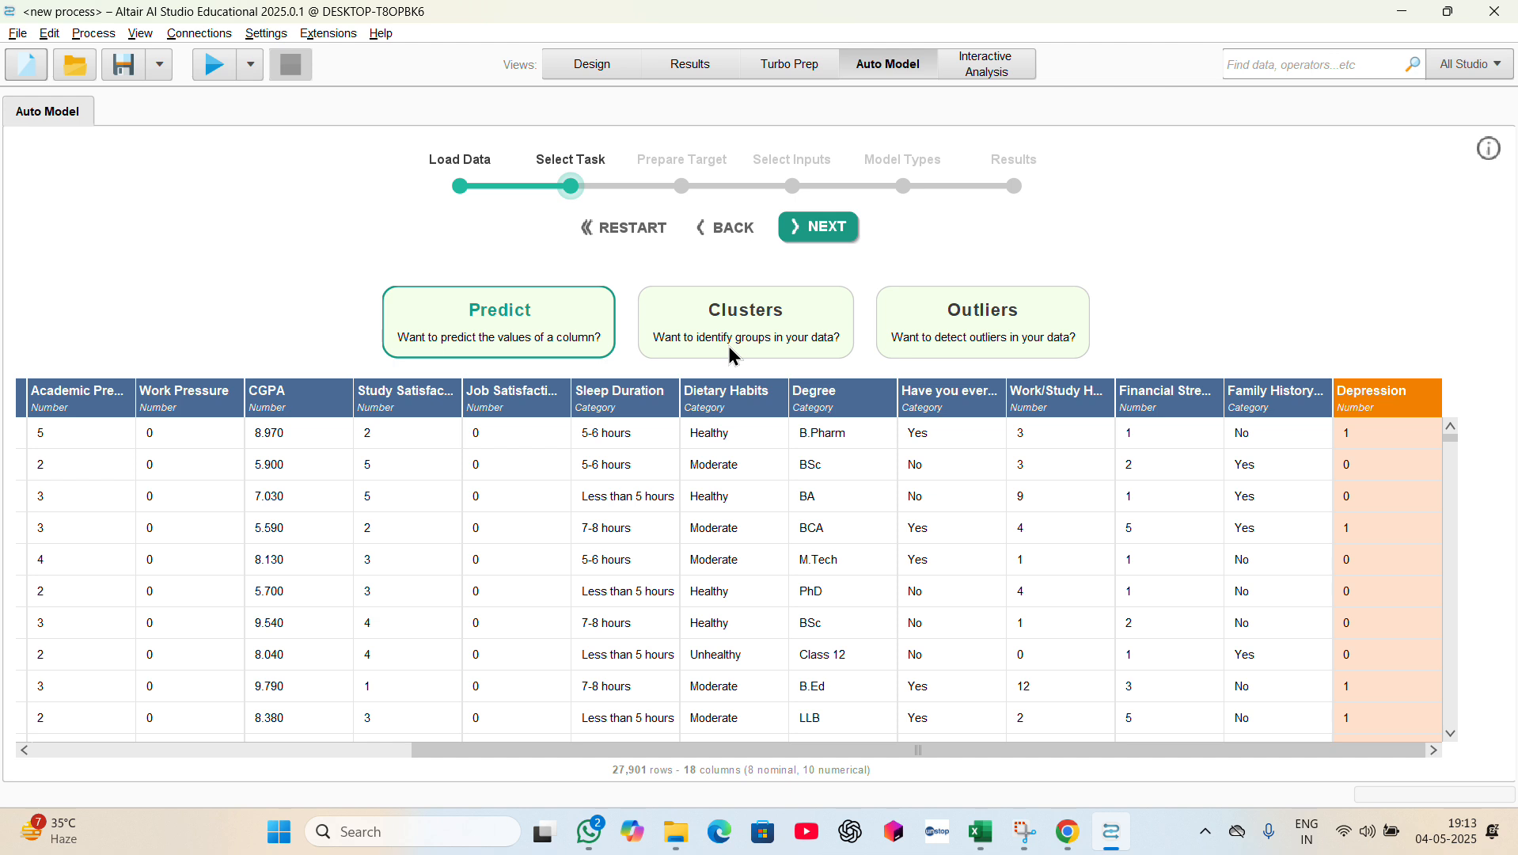
- Try the Clusters and Outliers tasks, and return to the Predict task with the Depression column selected
{"action": "left_click", "coordinate": [760, 337]}
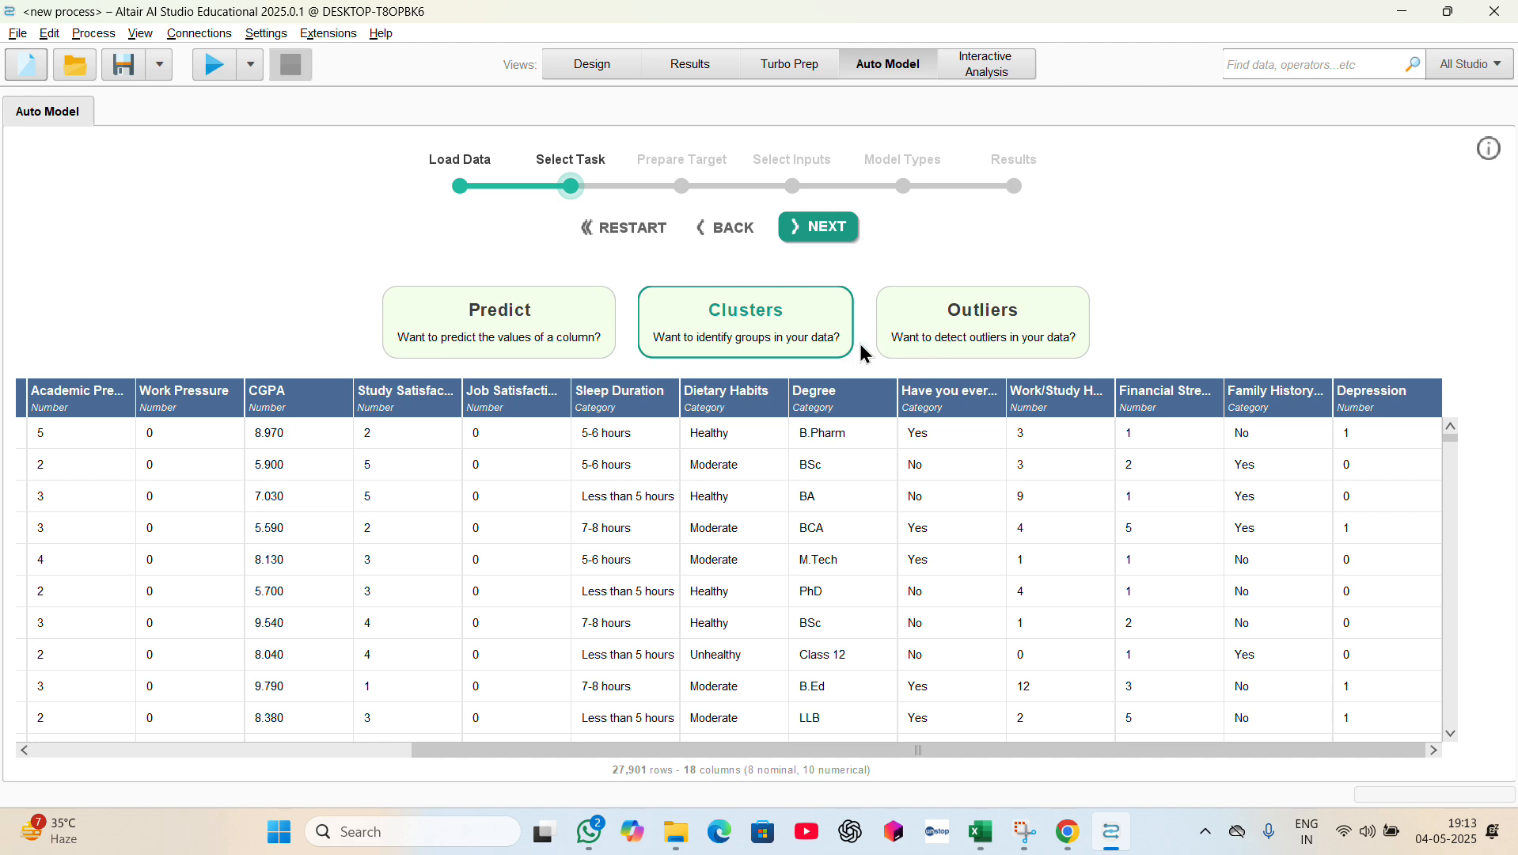
{"action": "left_click", "coordinate": [914, 324]}
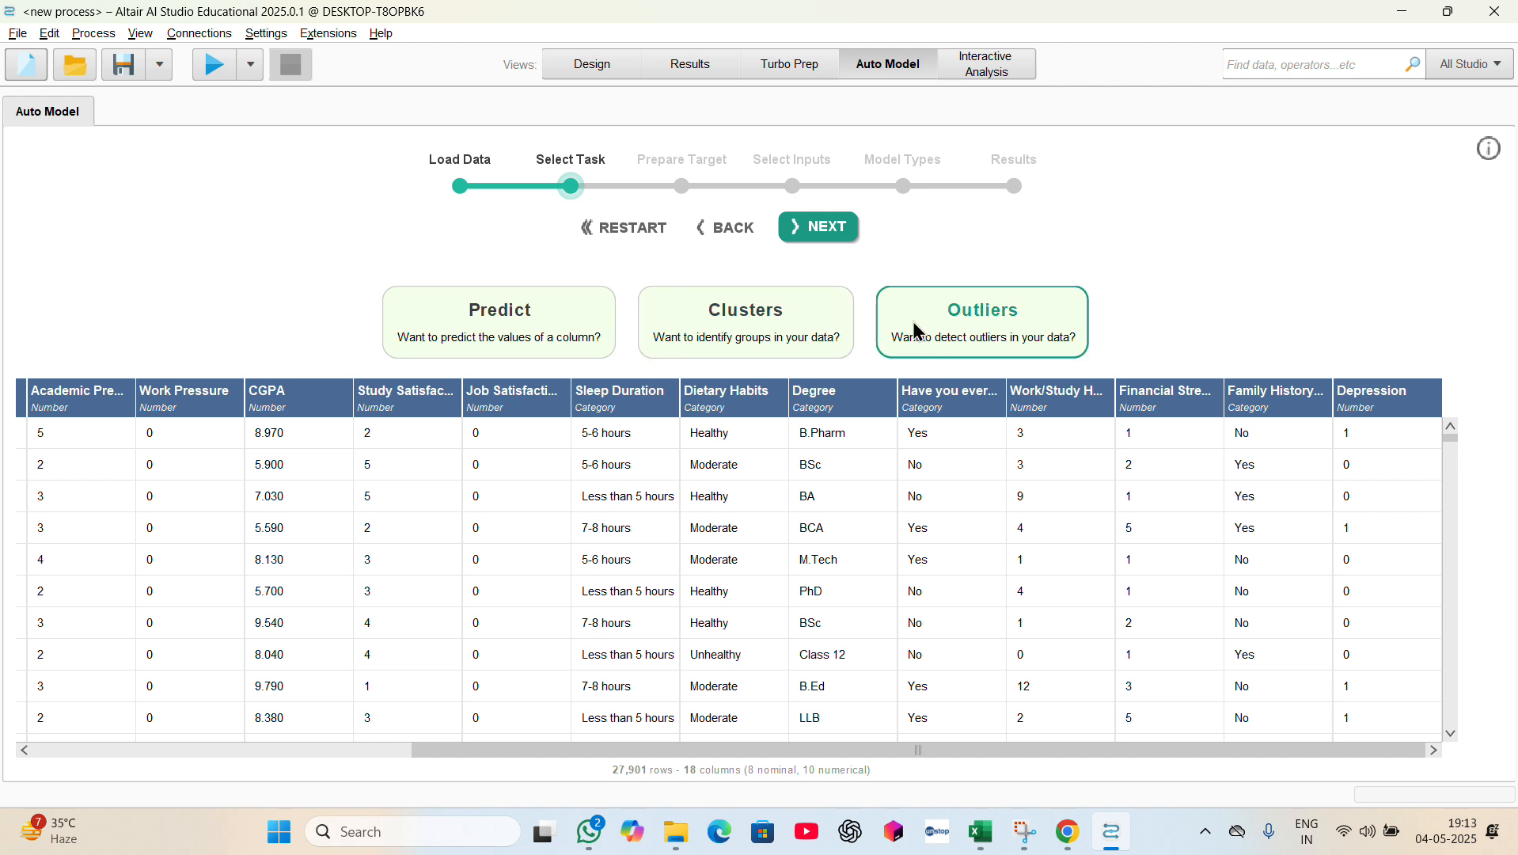
{"action": "left_click", "coordinate": [580, 317]}
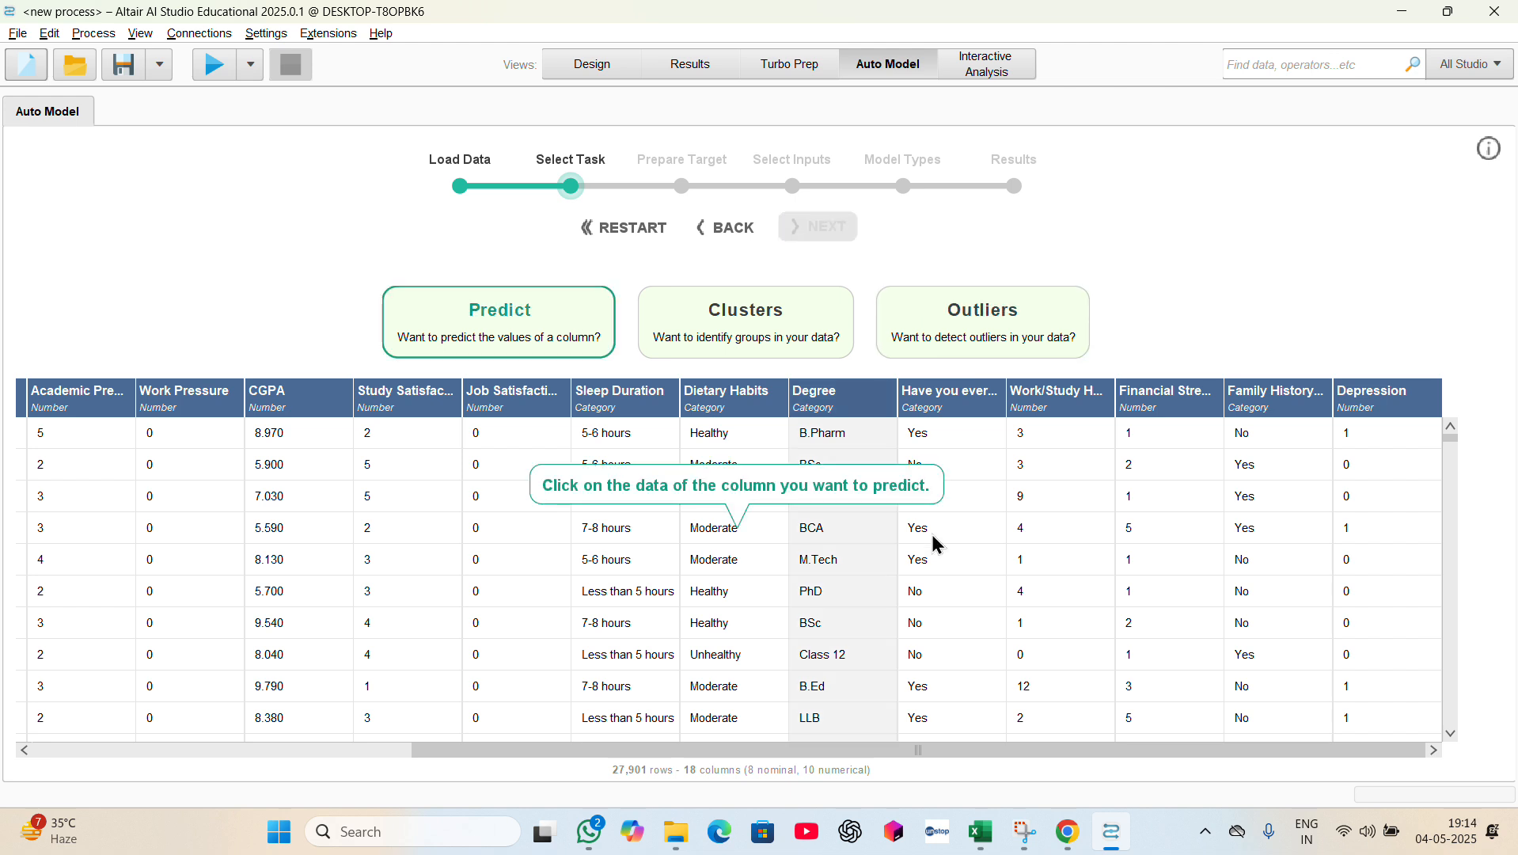
{"action": "left_click", "coordinate": [1355, 472]}
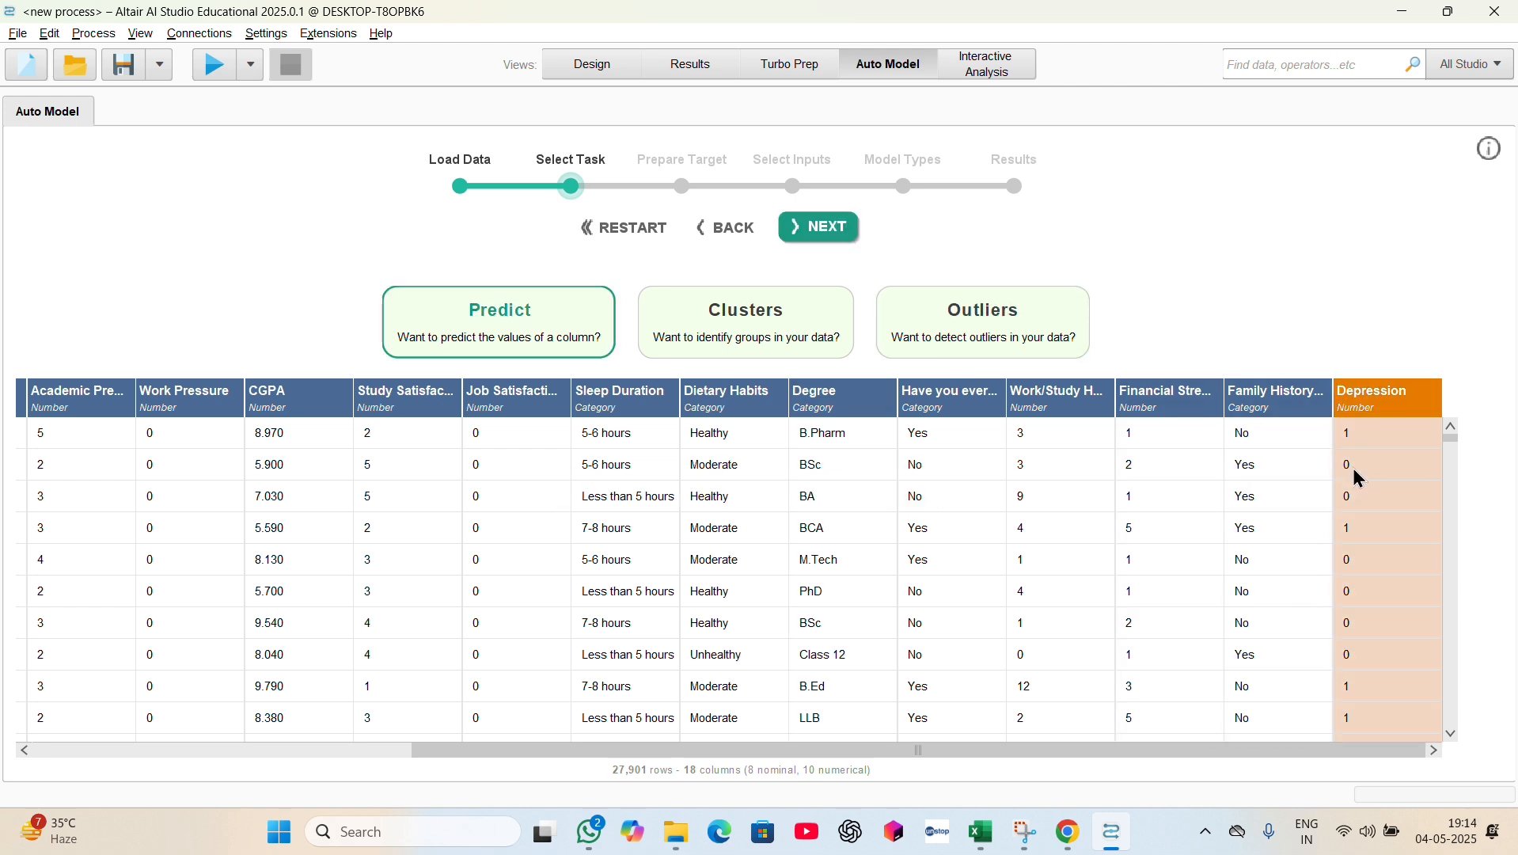
- Look through the data table and advance through Prepare Target to Select Inputs, leaving Turn into Classification off
{"action": "scroll", "coordinate": [884, 502], "scroll_direction": "left", "scroll_amount": 5}
{"action": "scroll", "coordinate": [884, 506], "scroll_direction": "left", "scroll_amount": 2}
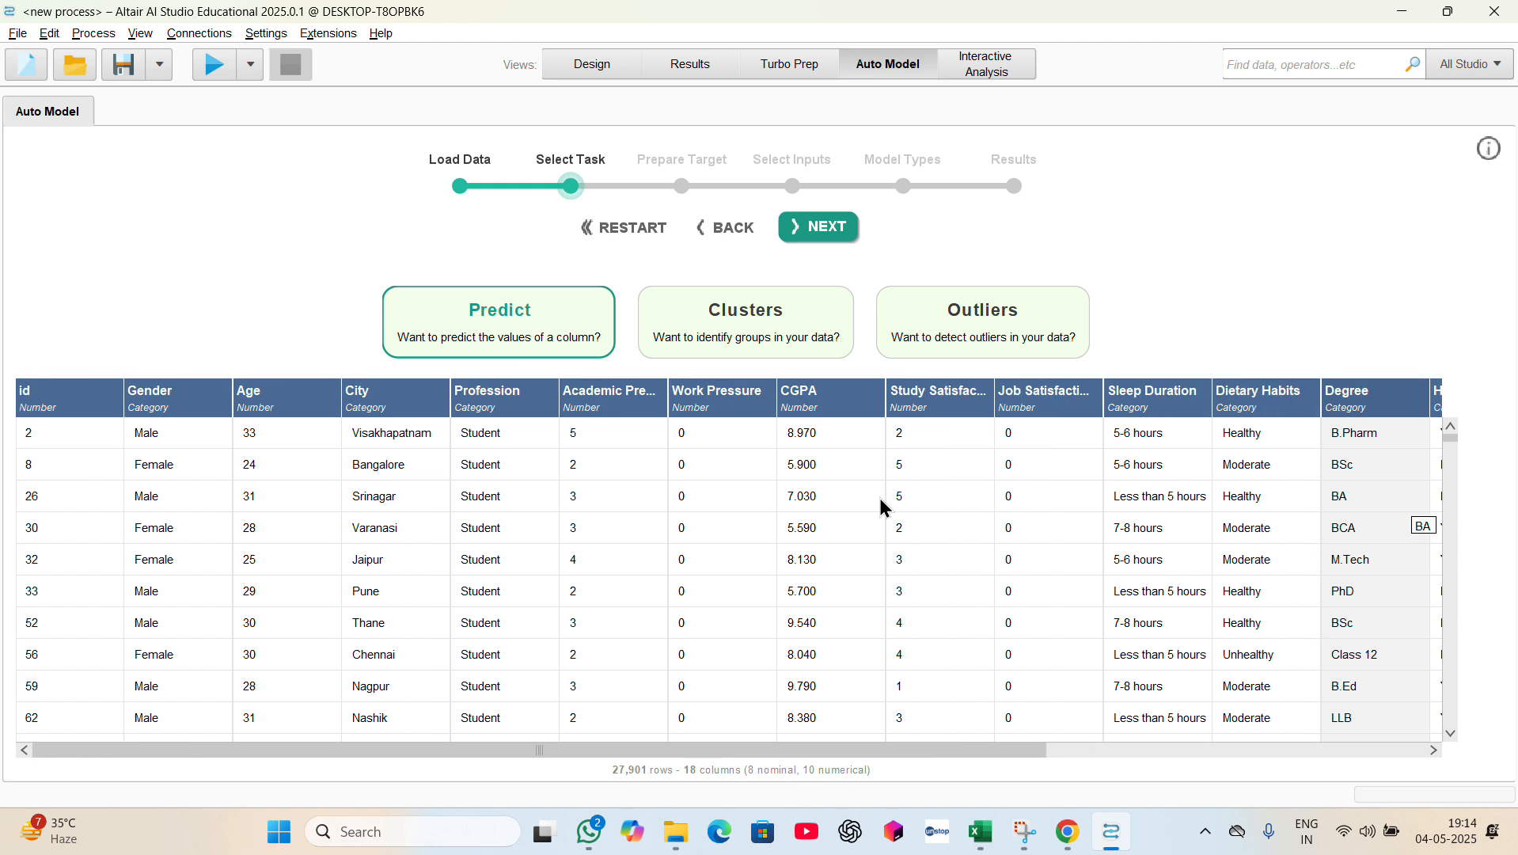
{"action": "scroll", "coordinate": [884, 506], "scroll_direction": "down", "scroll_amount": 5}
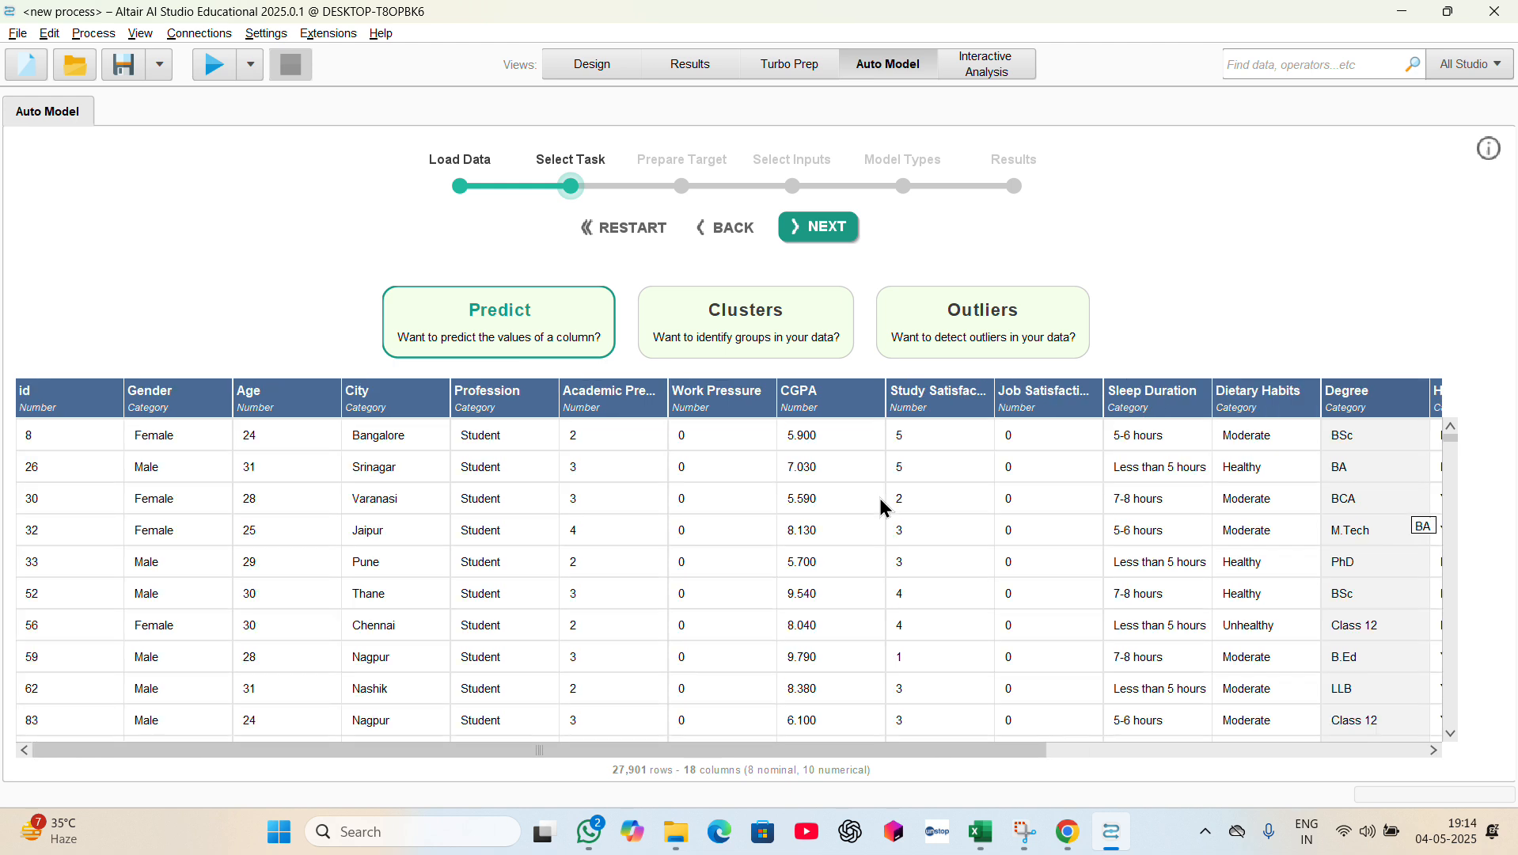
{"action": "scroll", "coordinate": [884, 508], "scroll_direction": "right", "scroll_amount": 5}
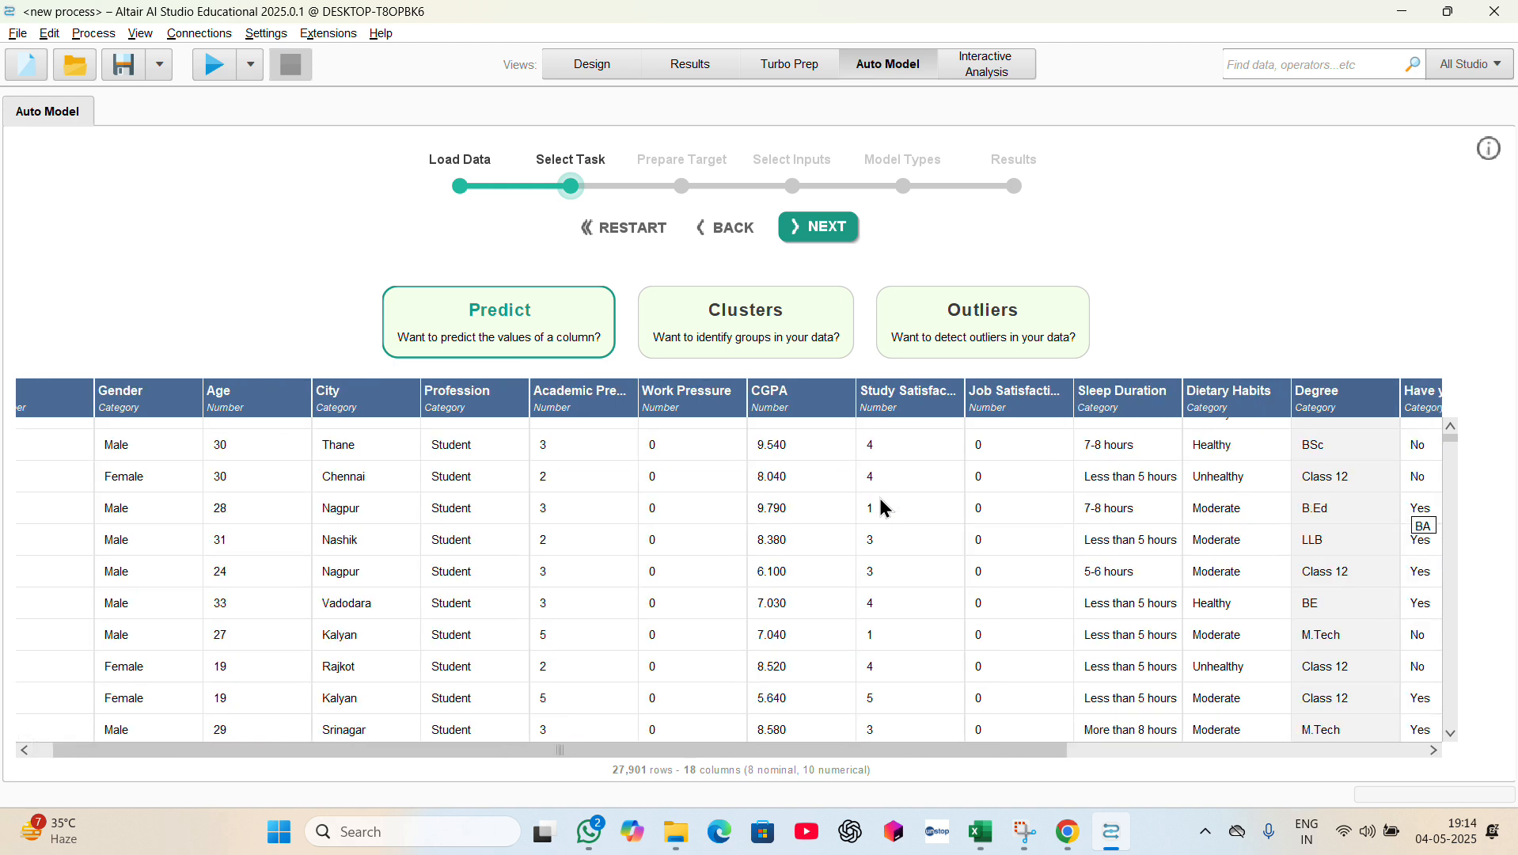
{"action": "left_click", "coordinate": [823, 229]}
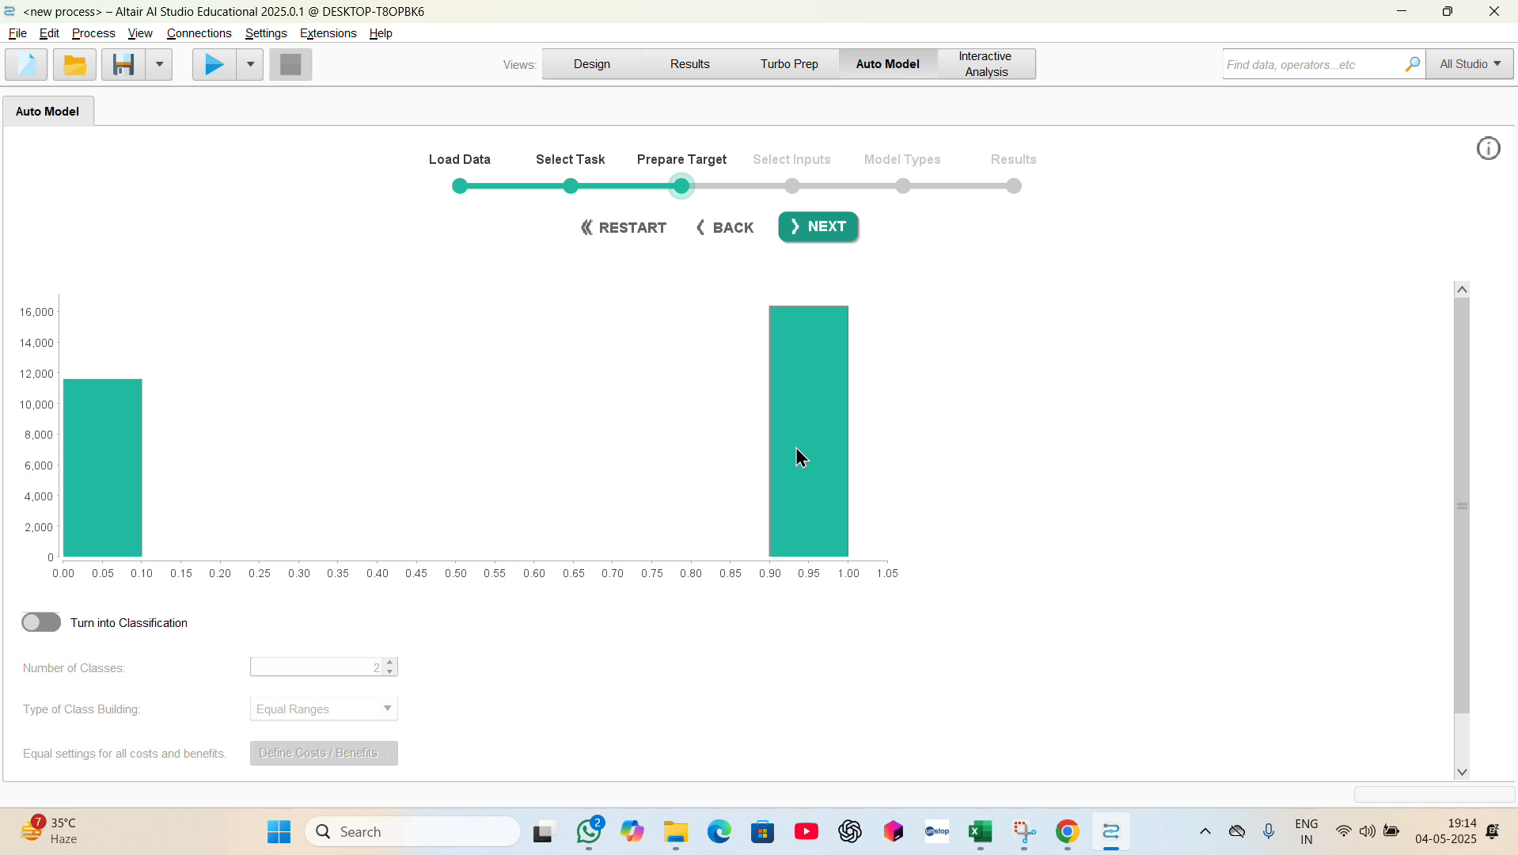
{"action": "left_click", "coordinate": [814, 228]}
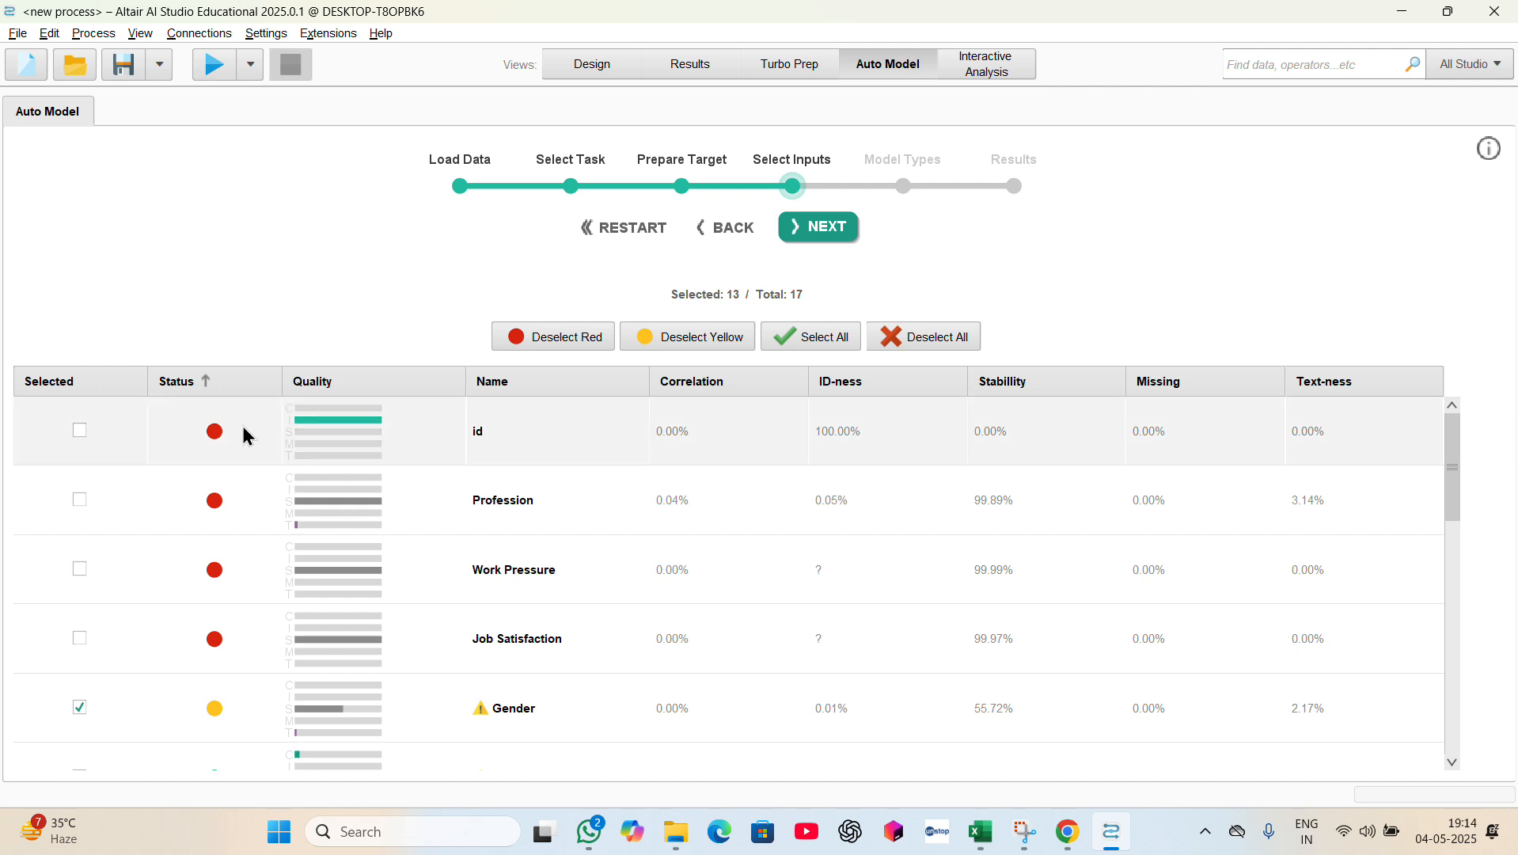
{"action": "mouse_move", "coordinate": [247, 436]}
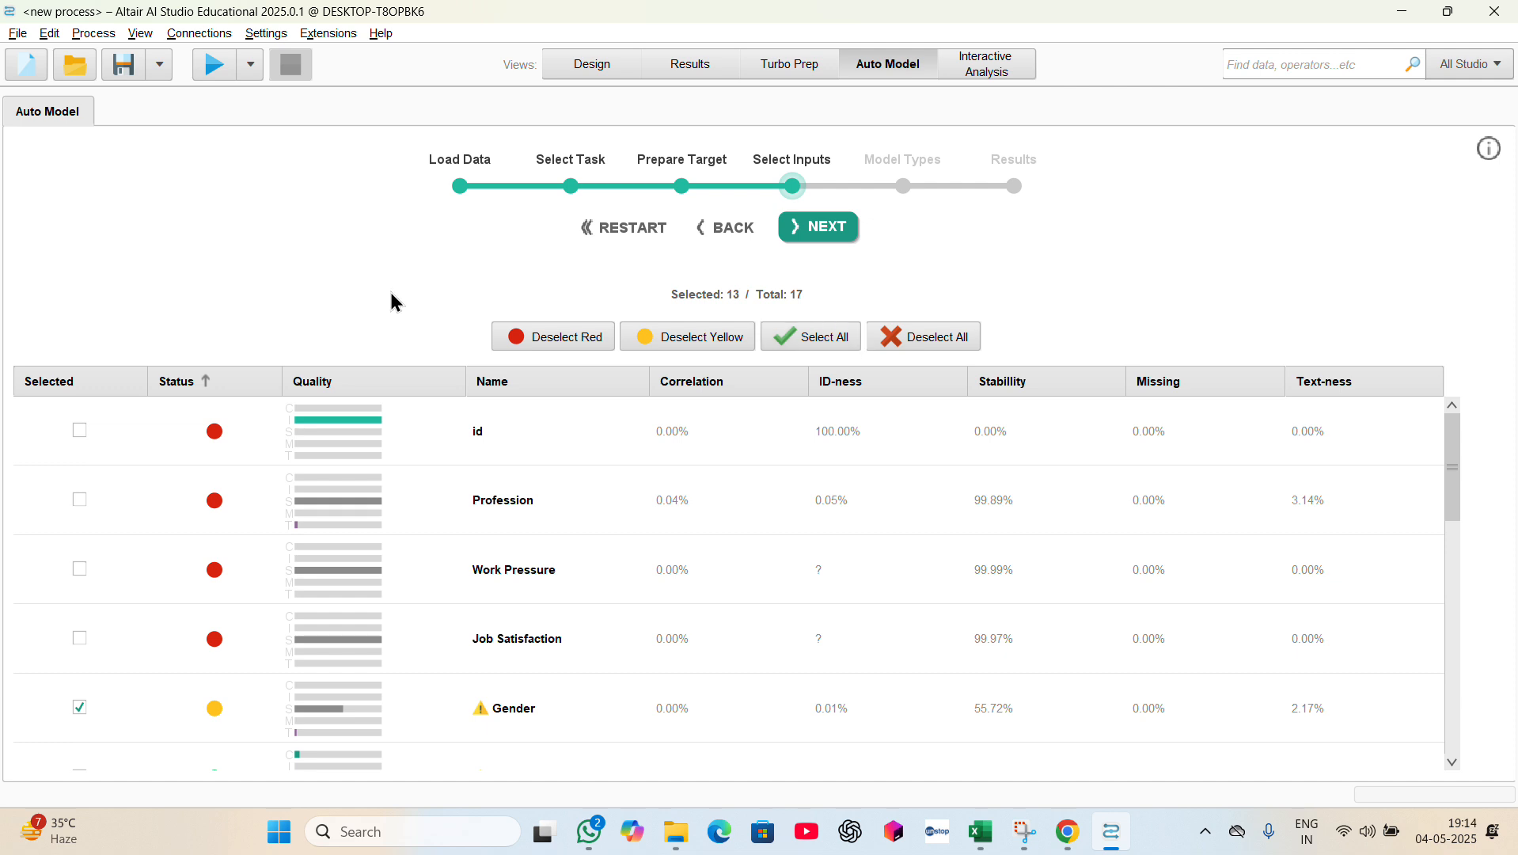
- Examine the status, quality, correlation, ID-ness, stability, missing and text-ness indicators of all columns in the Select Inputs table
{"action": "mouse_move", "coordinate": [156, 544]}
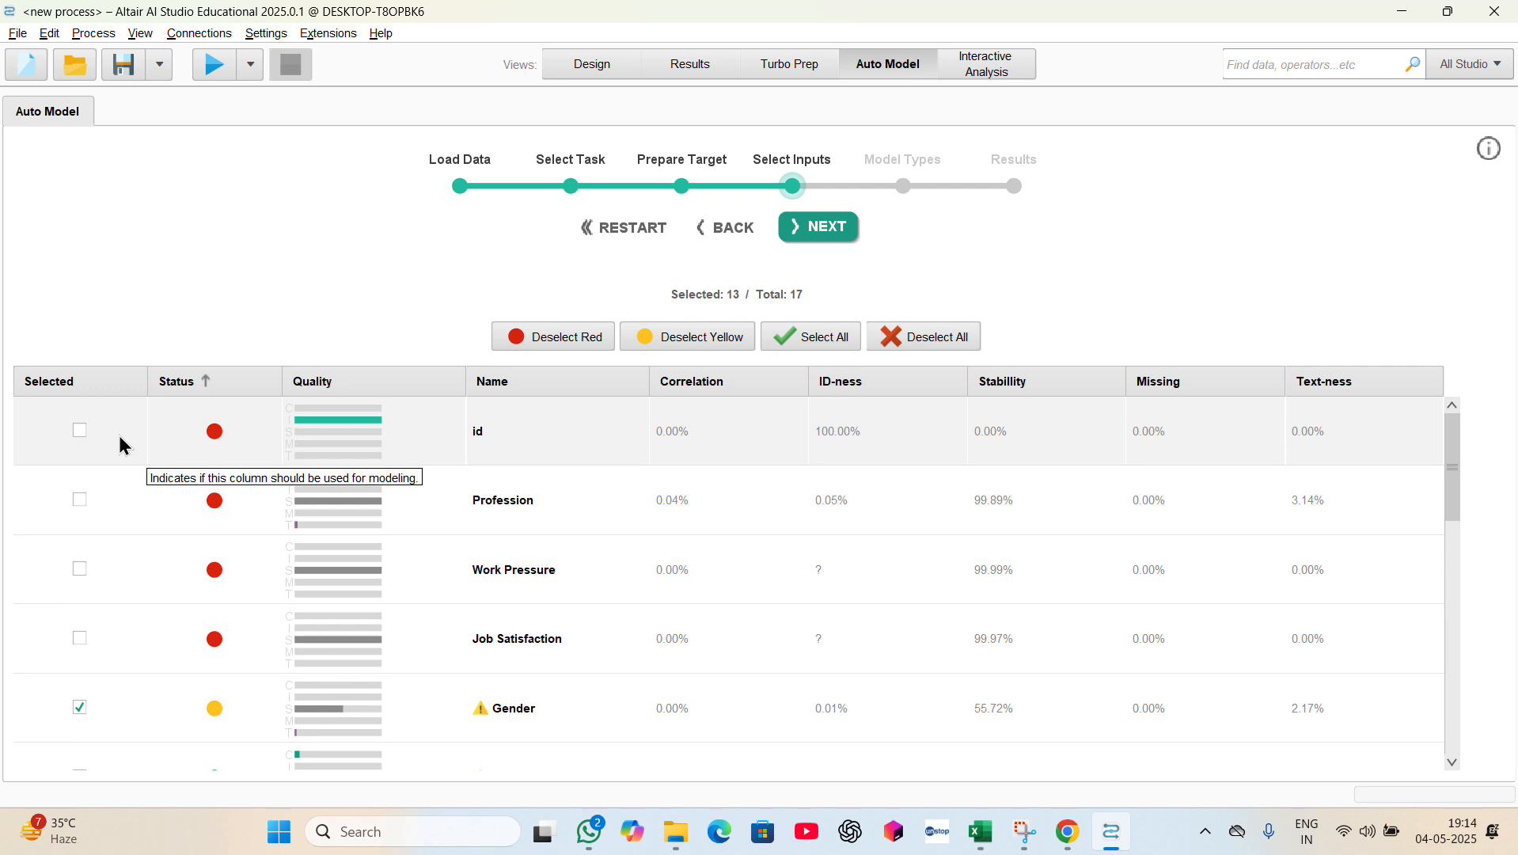
{"action": "mouse_move", "coordinate": [544, 411]}
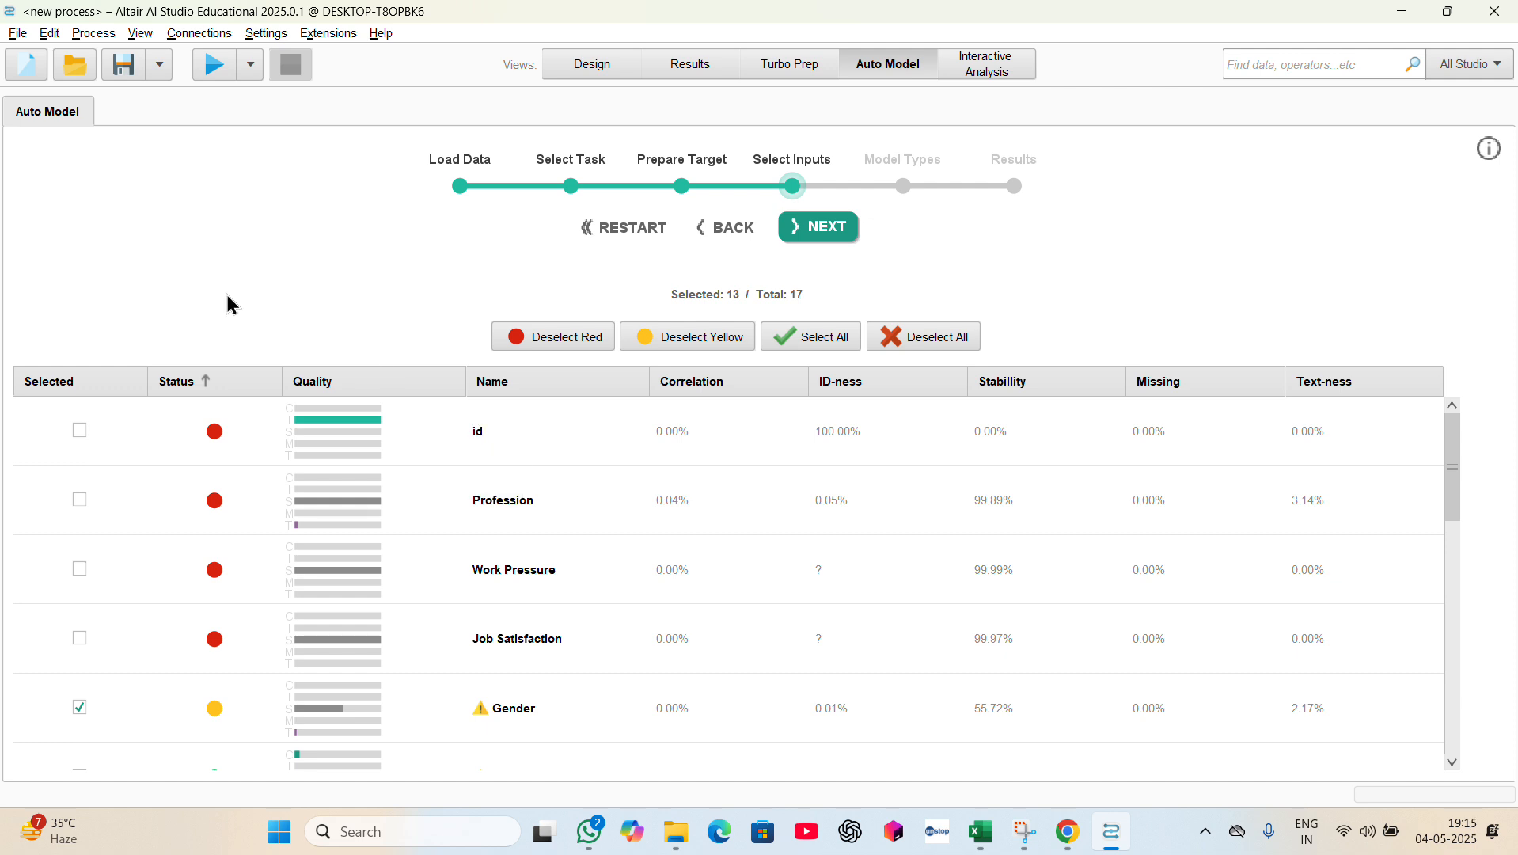
{"action": "mouse_move", "coordinate": [446, 515]}
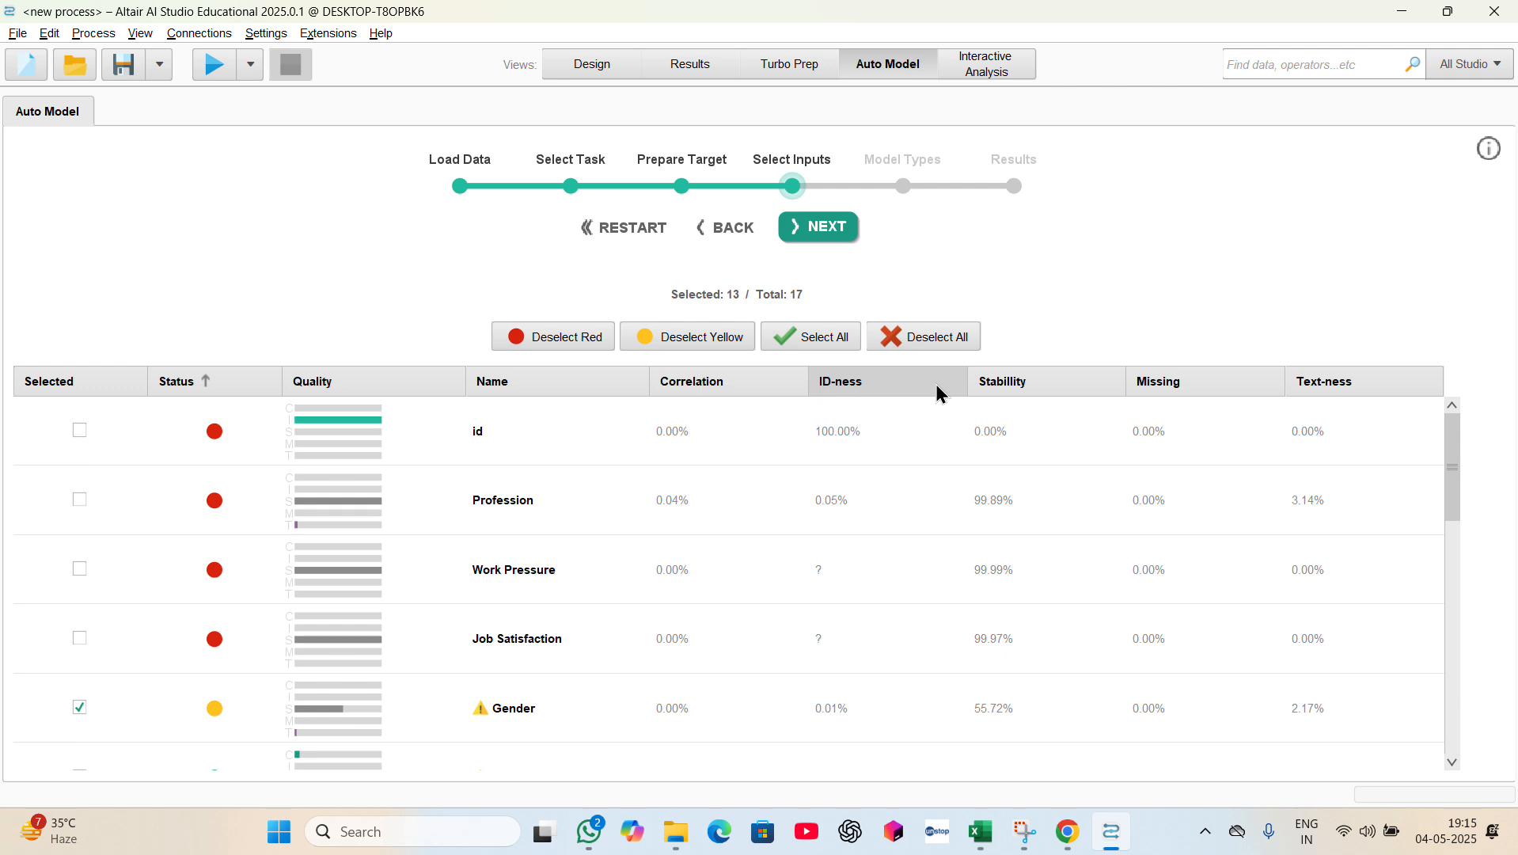
{"action": "left_click_drag", "start_coordinate": [1463, 467], "coordinate": [1463, 542]}
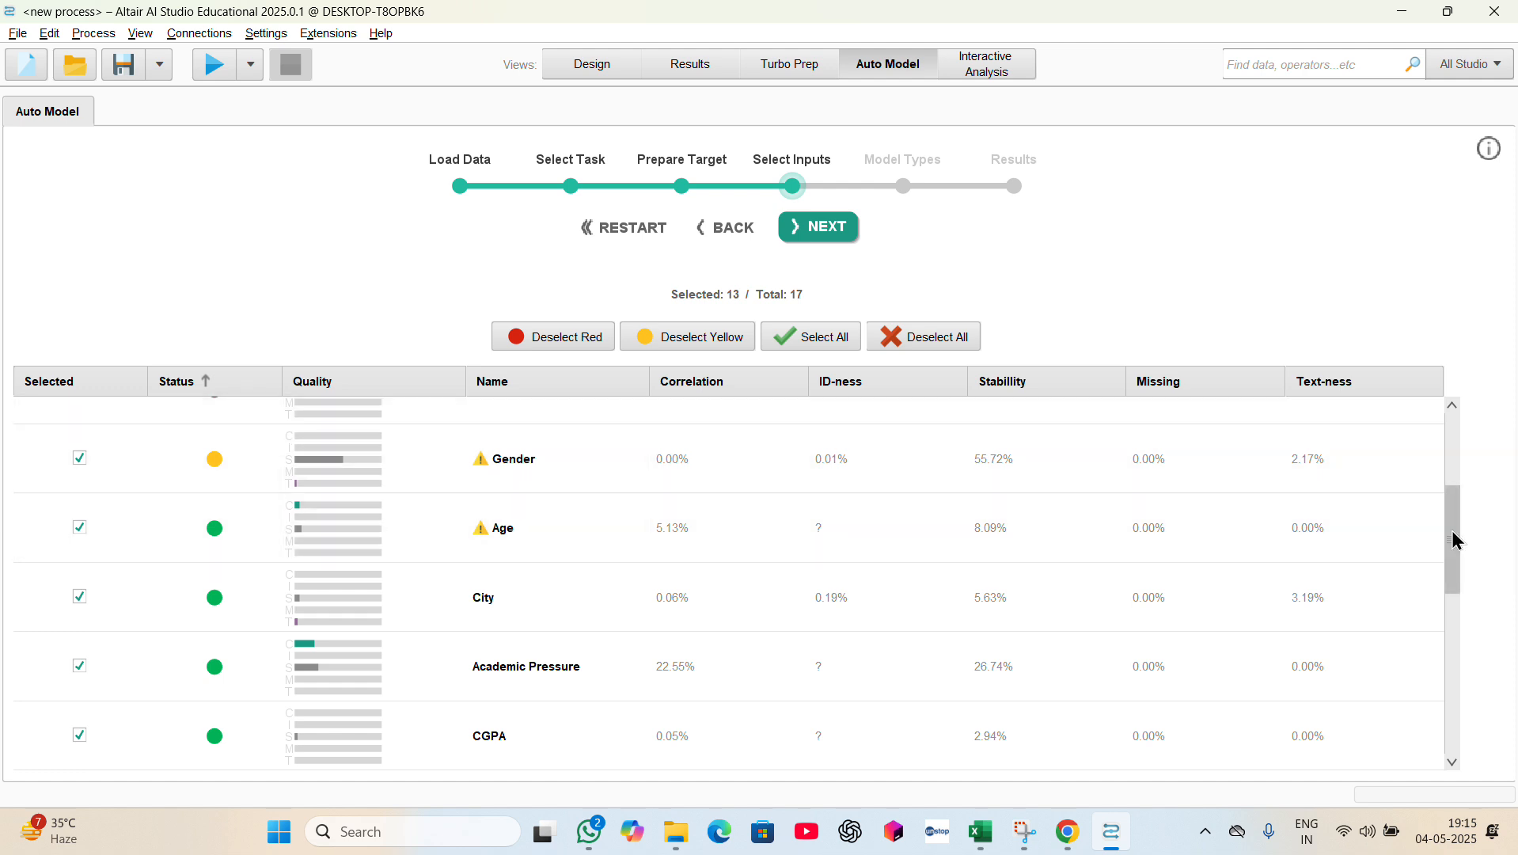
{"action": "left_click_drag", "start_coordinate": [1457, 540], "coordinate": [1458, 565]}
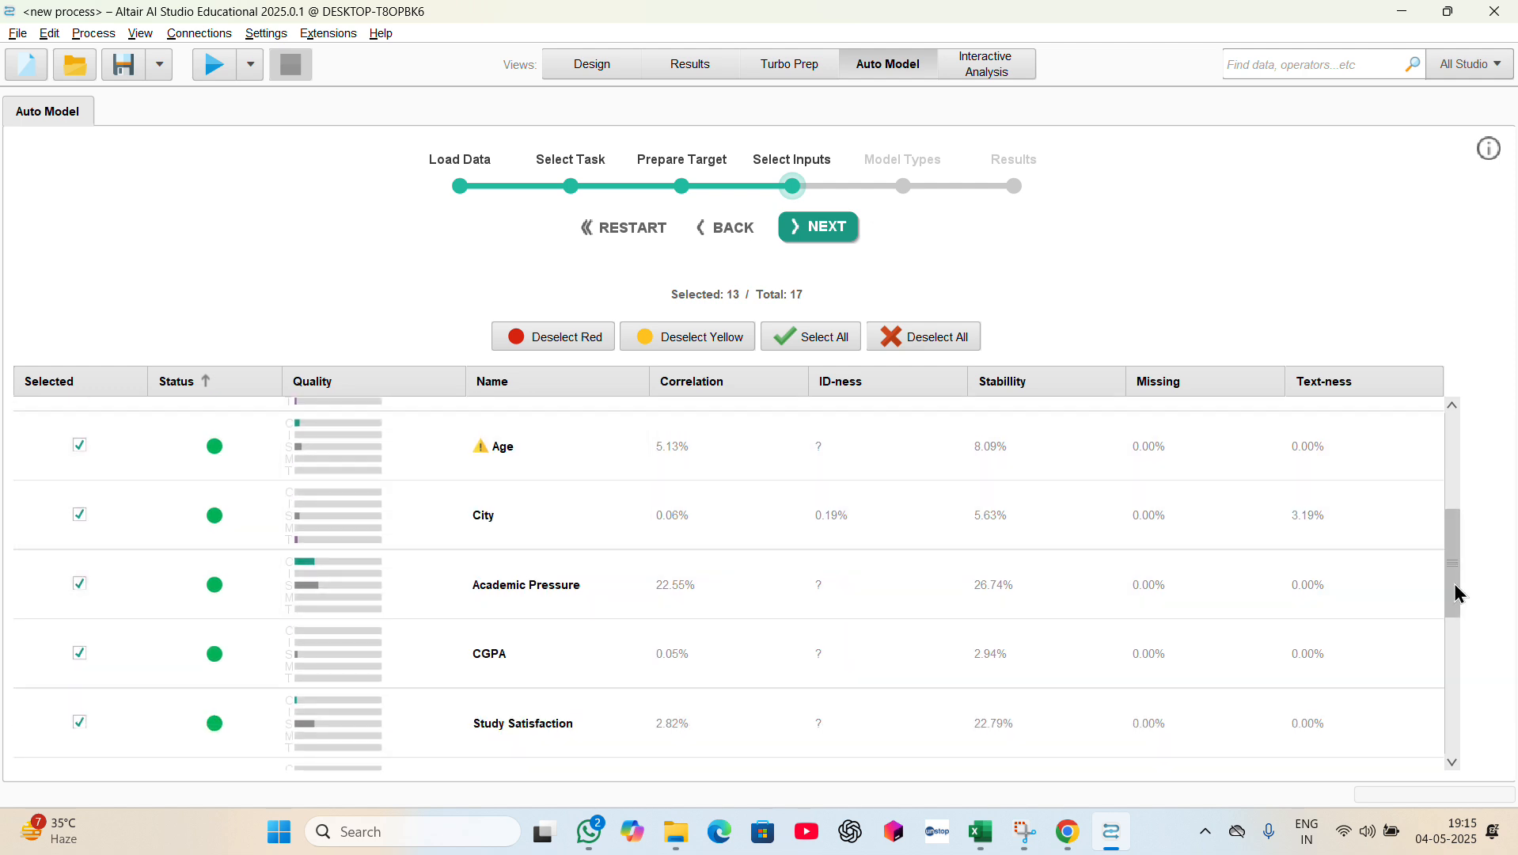
{"action": "left_click_drag", "start_coordinate": [1457, 593], "coordinate": [1460, 682]}
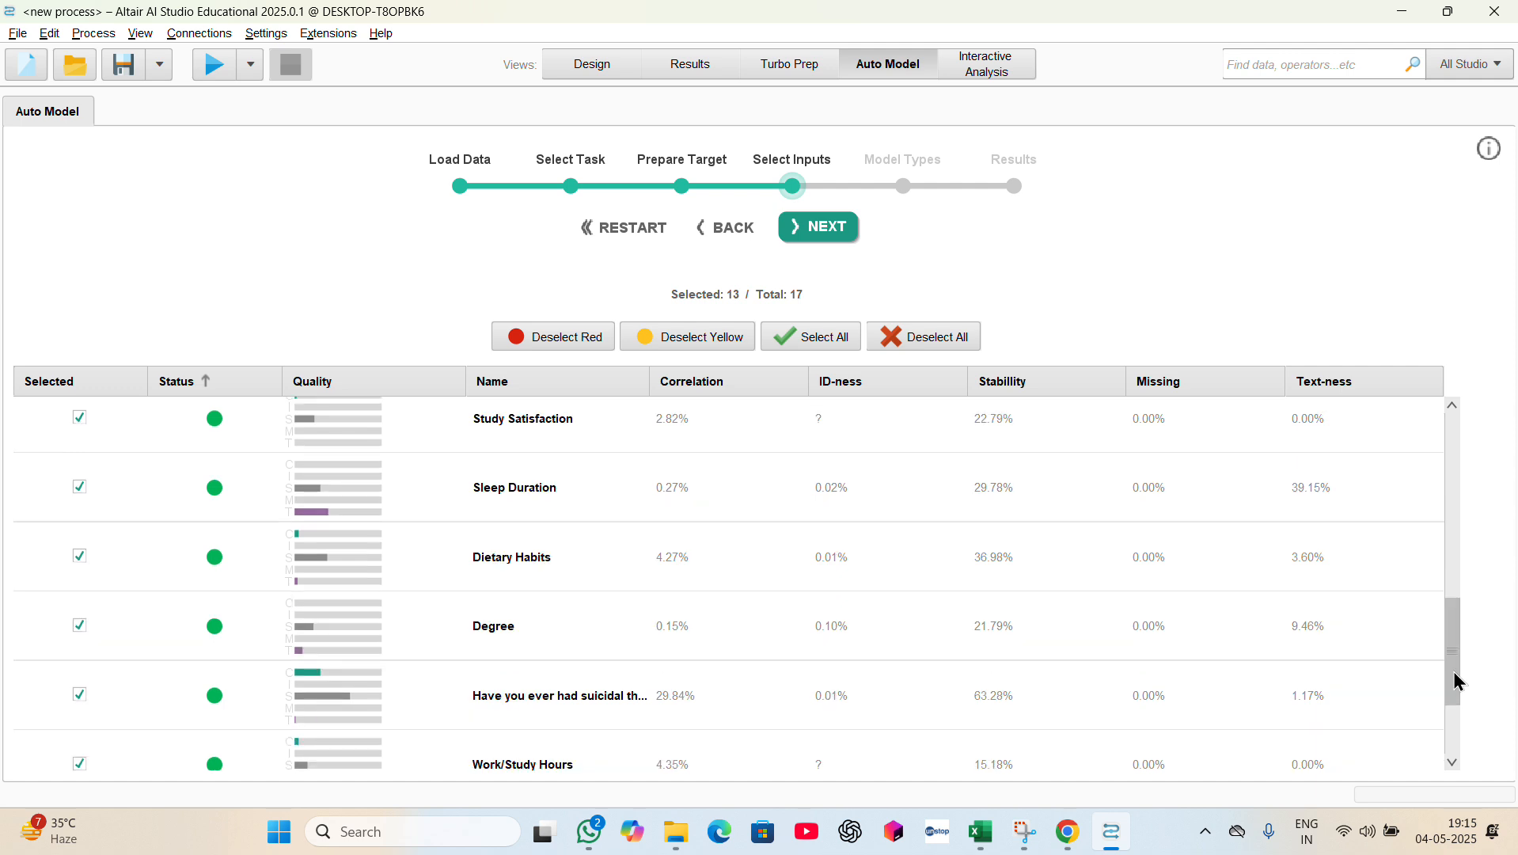
{"action": "left_click_drag", "start_coordinate": [1455, 654], "coordinate": [1462, 725]}
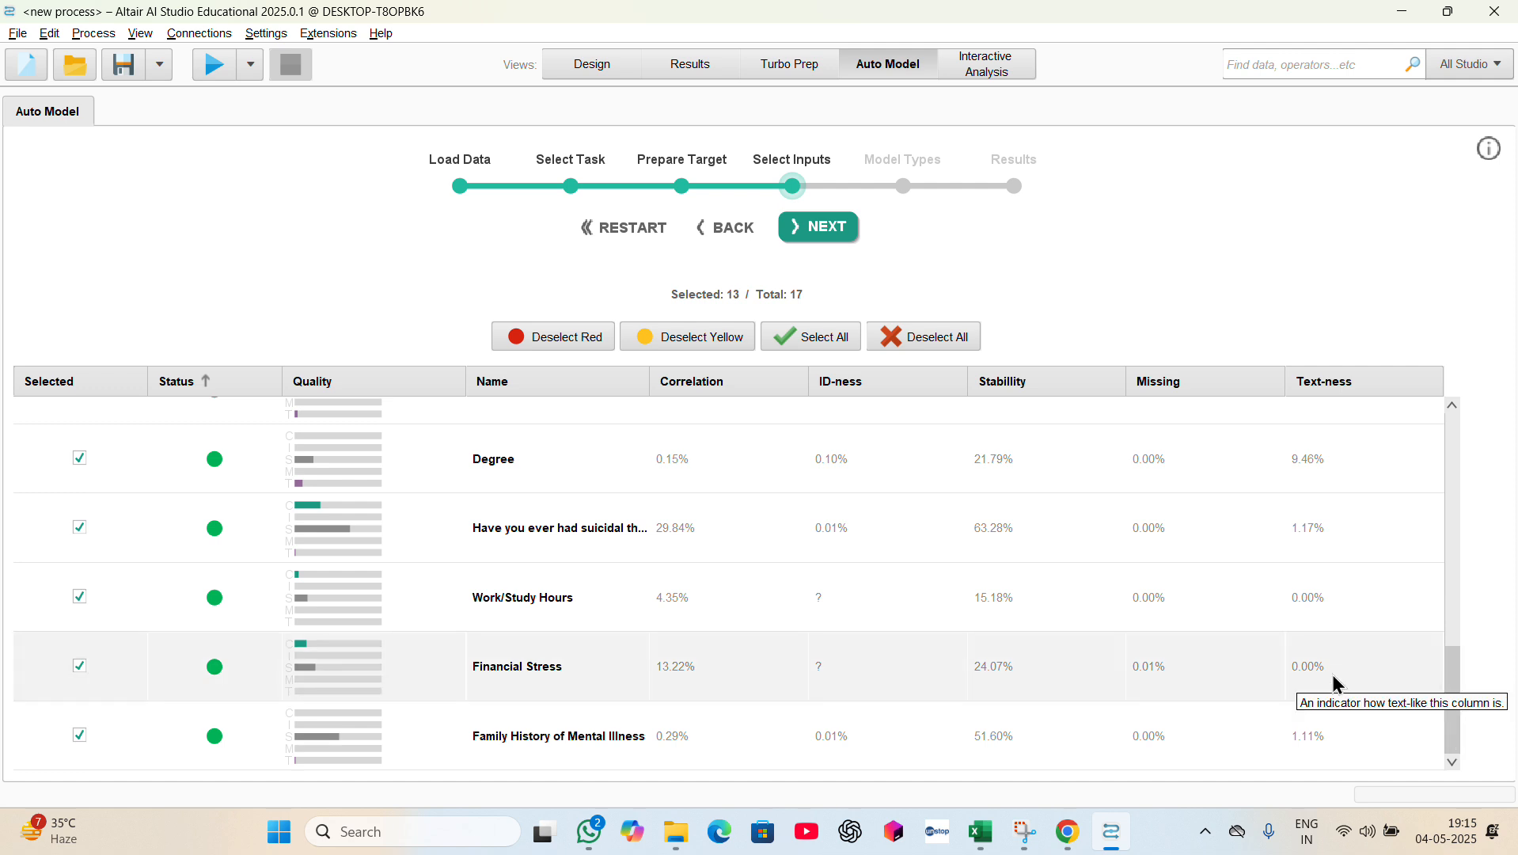
{"action": "scroll", "coordinate": [1336, 680], "scroll_direction": "up", "scroll_amount": 8}
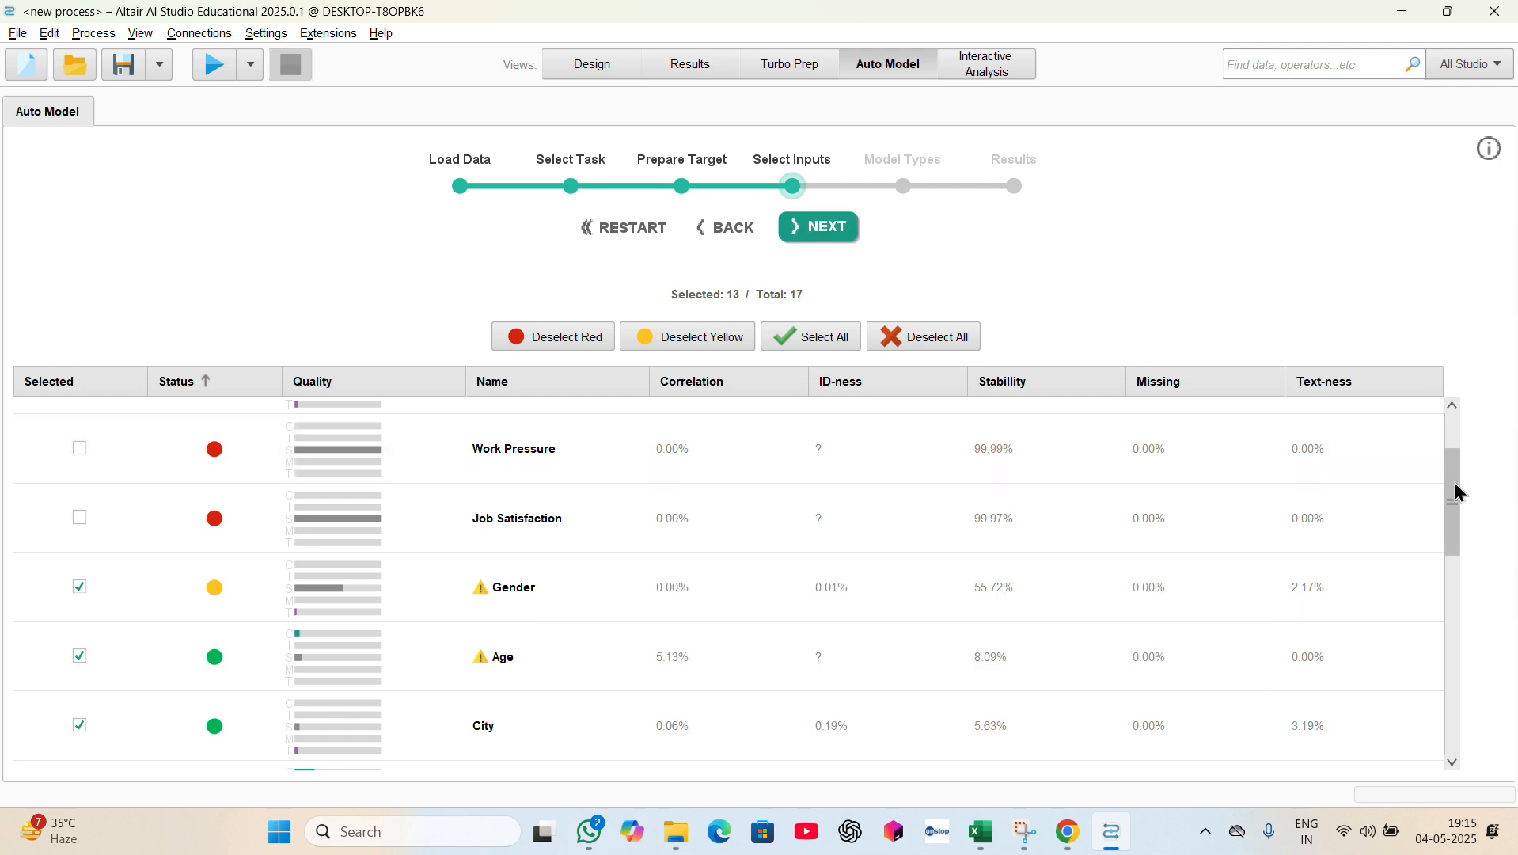
{"action": "left_click_drag", "start_coordinate": [1460, 492], "coordinate": [1424, 369]}
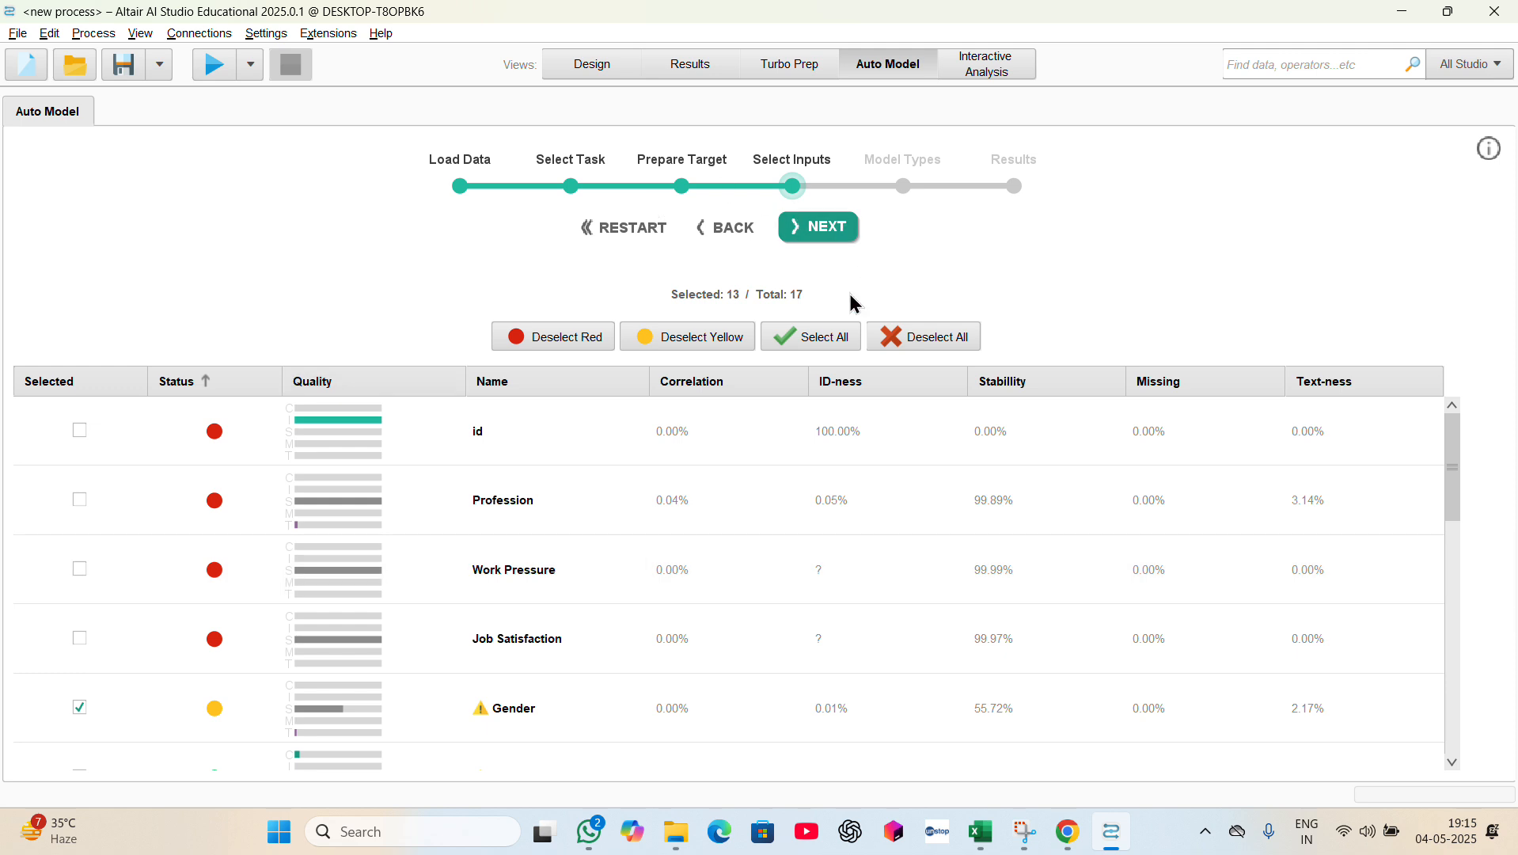
- Keep the 13 preselected input columns and advance to the Model Types stage
{"action": "left_click", "coordinate": [825, 228]}
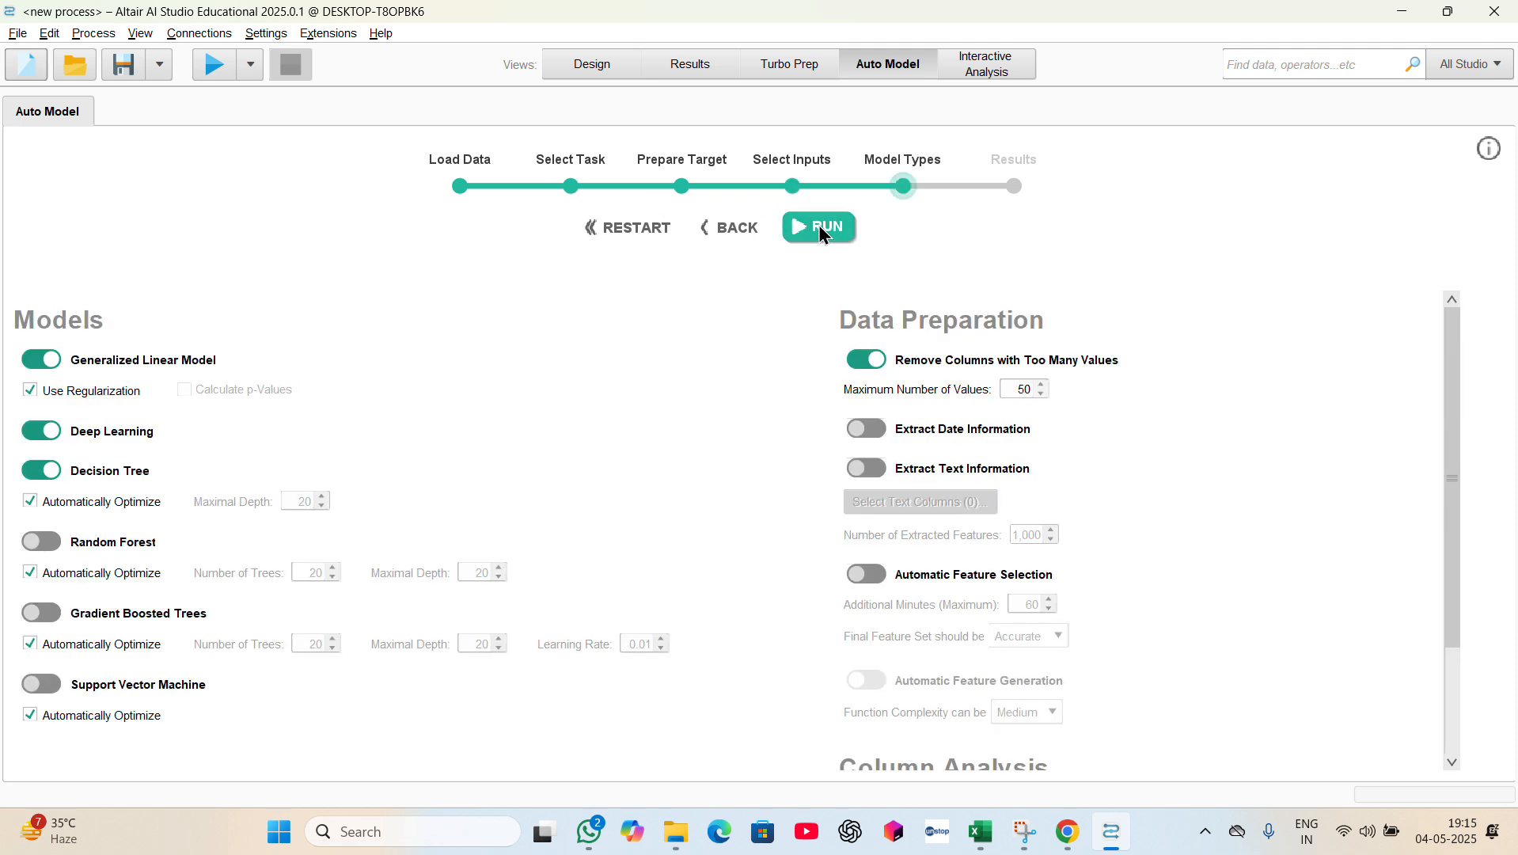
{"action": "left_click", "coordinate": [721, 228]}
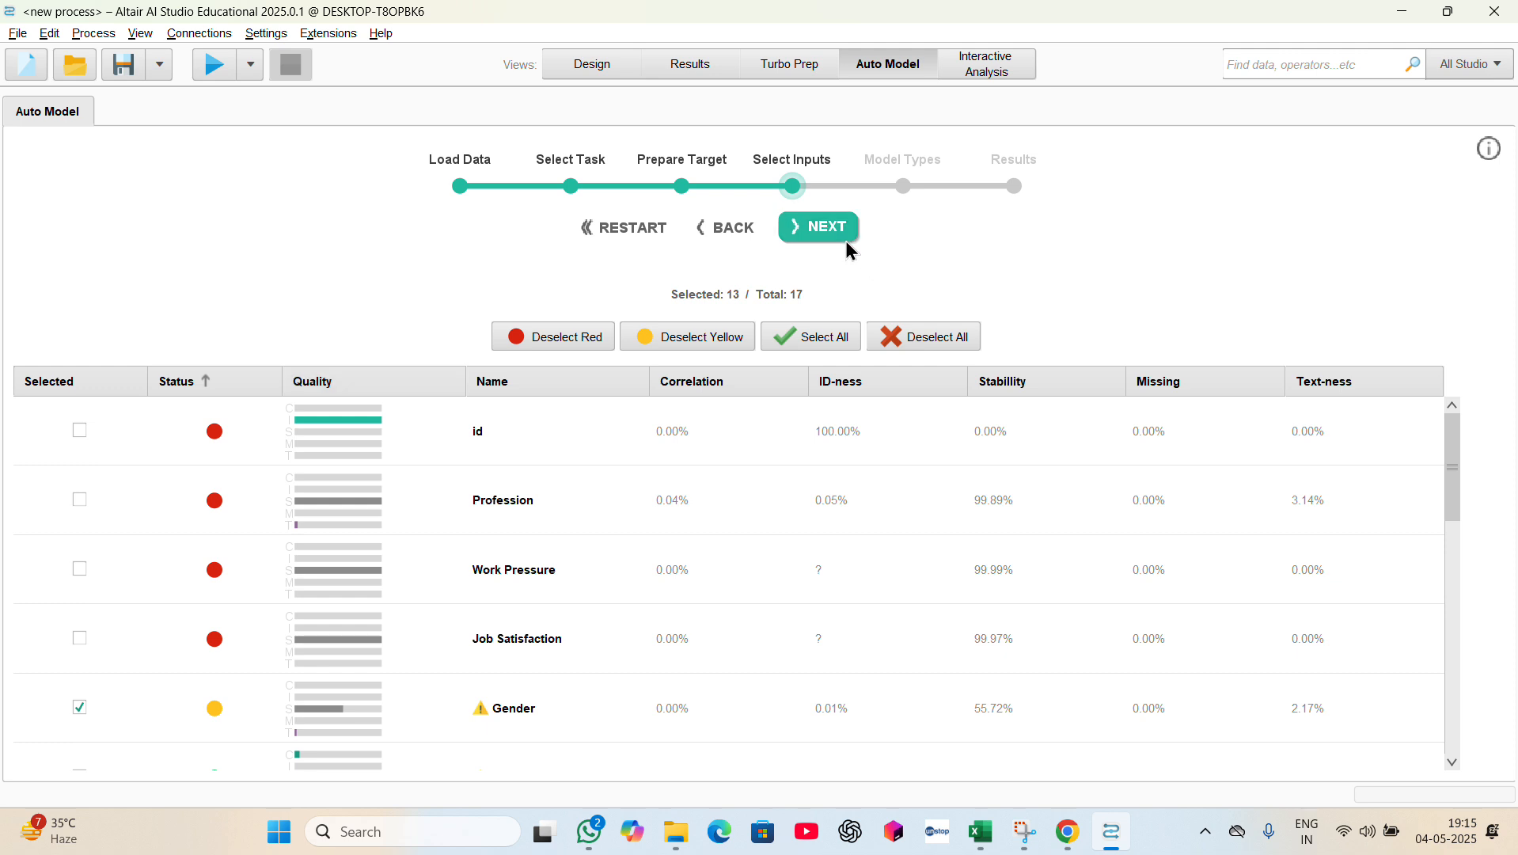
{"action": "left_click", "coordinate": [846, 242]}
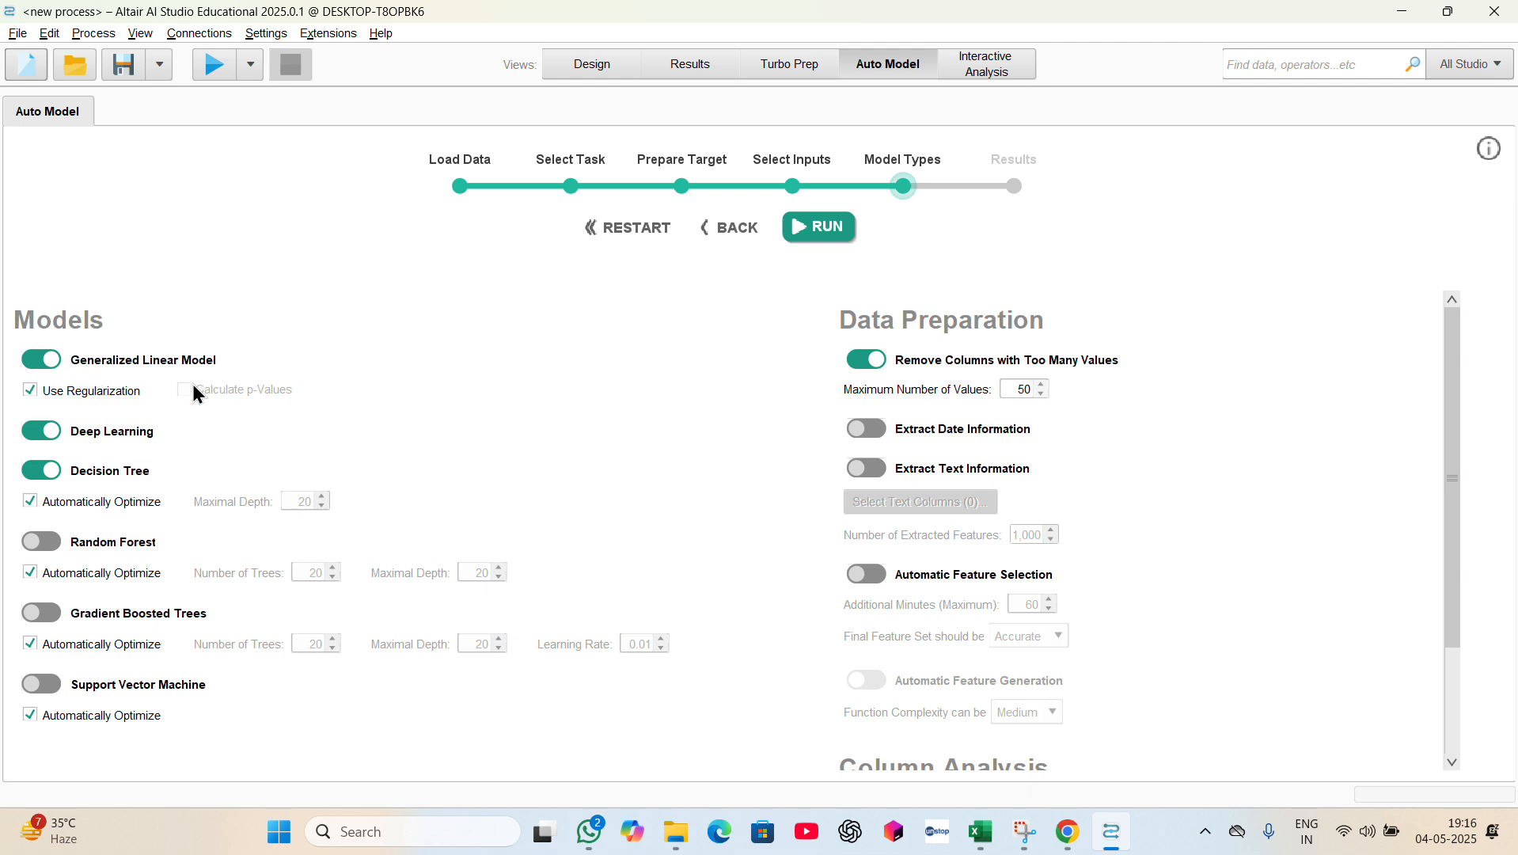
- Review the model and data preparation options, and run Auto Model with Generalized Linear Model, Deep Learning and Decision Tree enabled
{"action": "scroll", "coordinate": [151, 478], "scroll_direction": "down", "scroll_amount": 2}
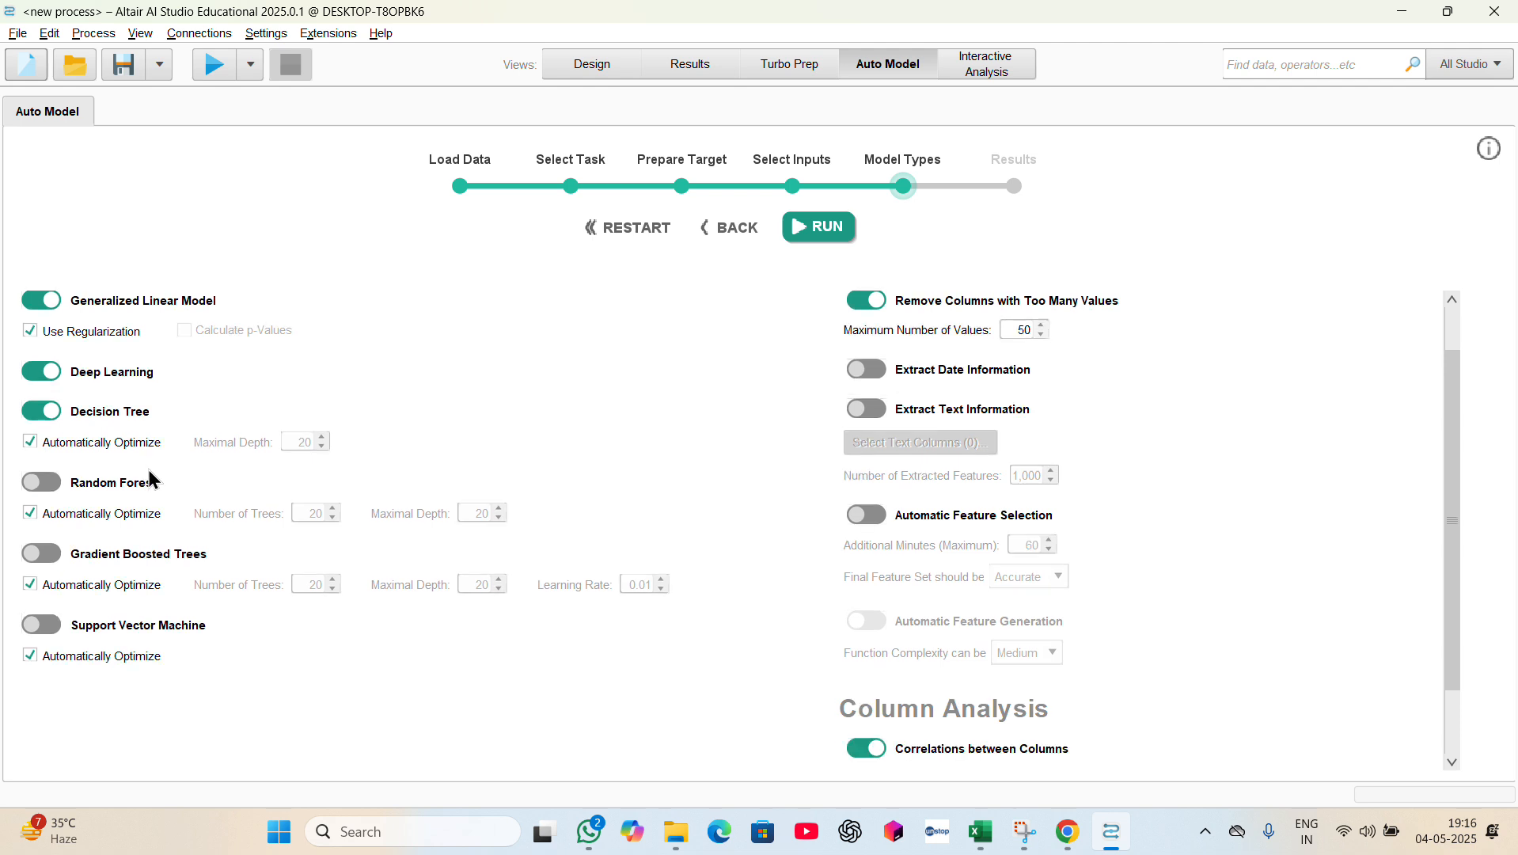
{"action": "scroll", "coordinate": [203, 654], "scroll_direction": "down", "scroll_amount": 1}
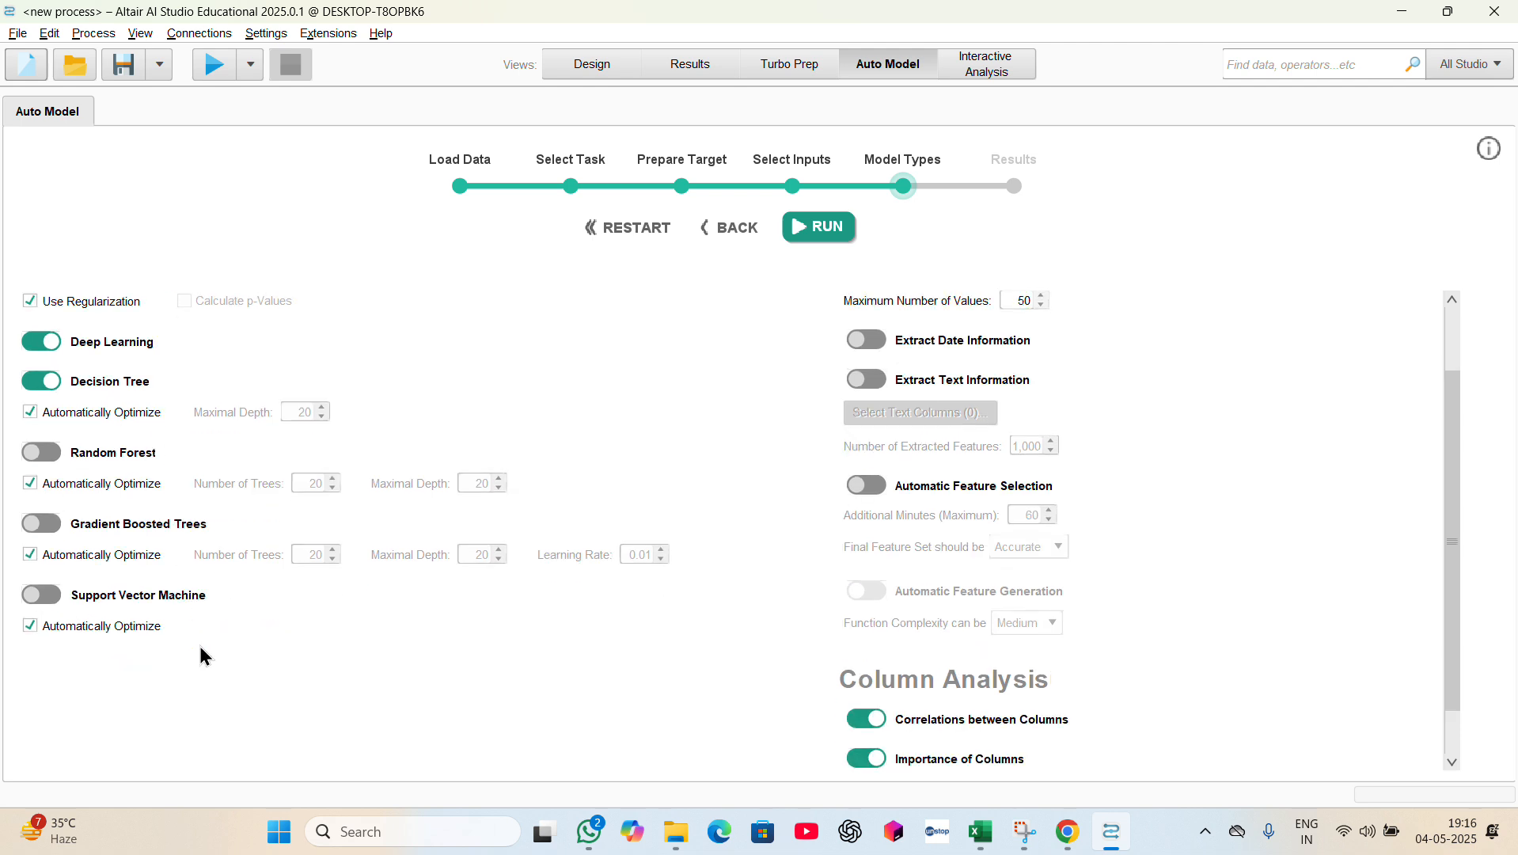
{"action": "scroll", "coordinate": [204, 654], "scroll_direction": "down", "scroll_amount": 2}
{"action": "scroll", "coordinate": [198, 642], "scroll_direction": "up", "scroll_amount": 5}
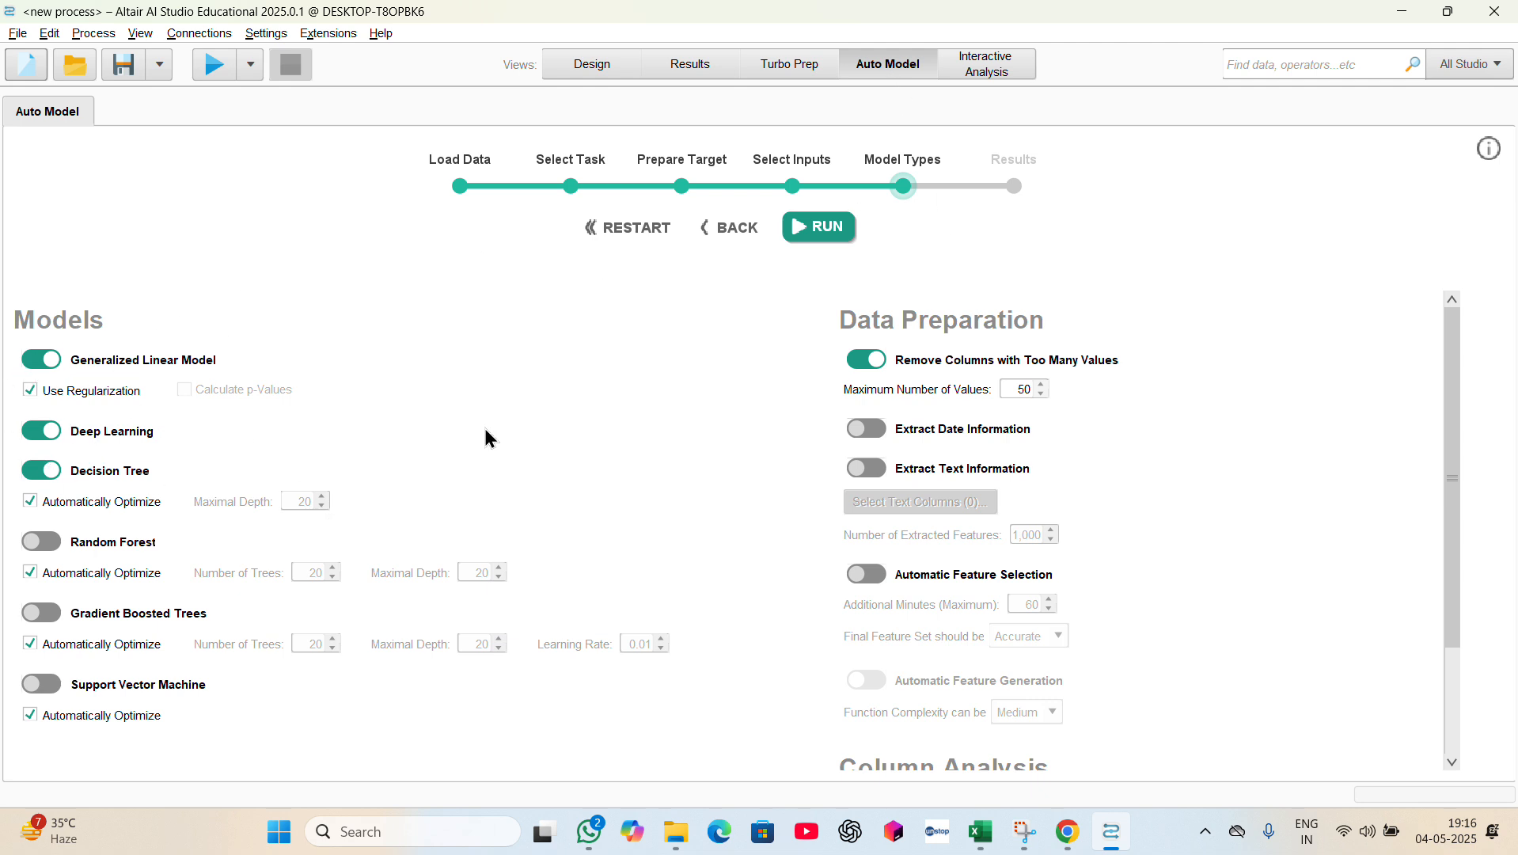
{"action": "left_click", "coordinate": [804, 236]}
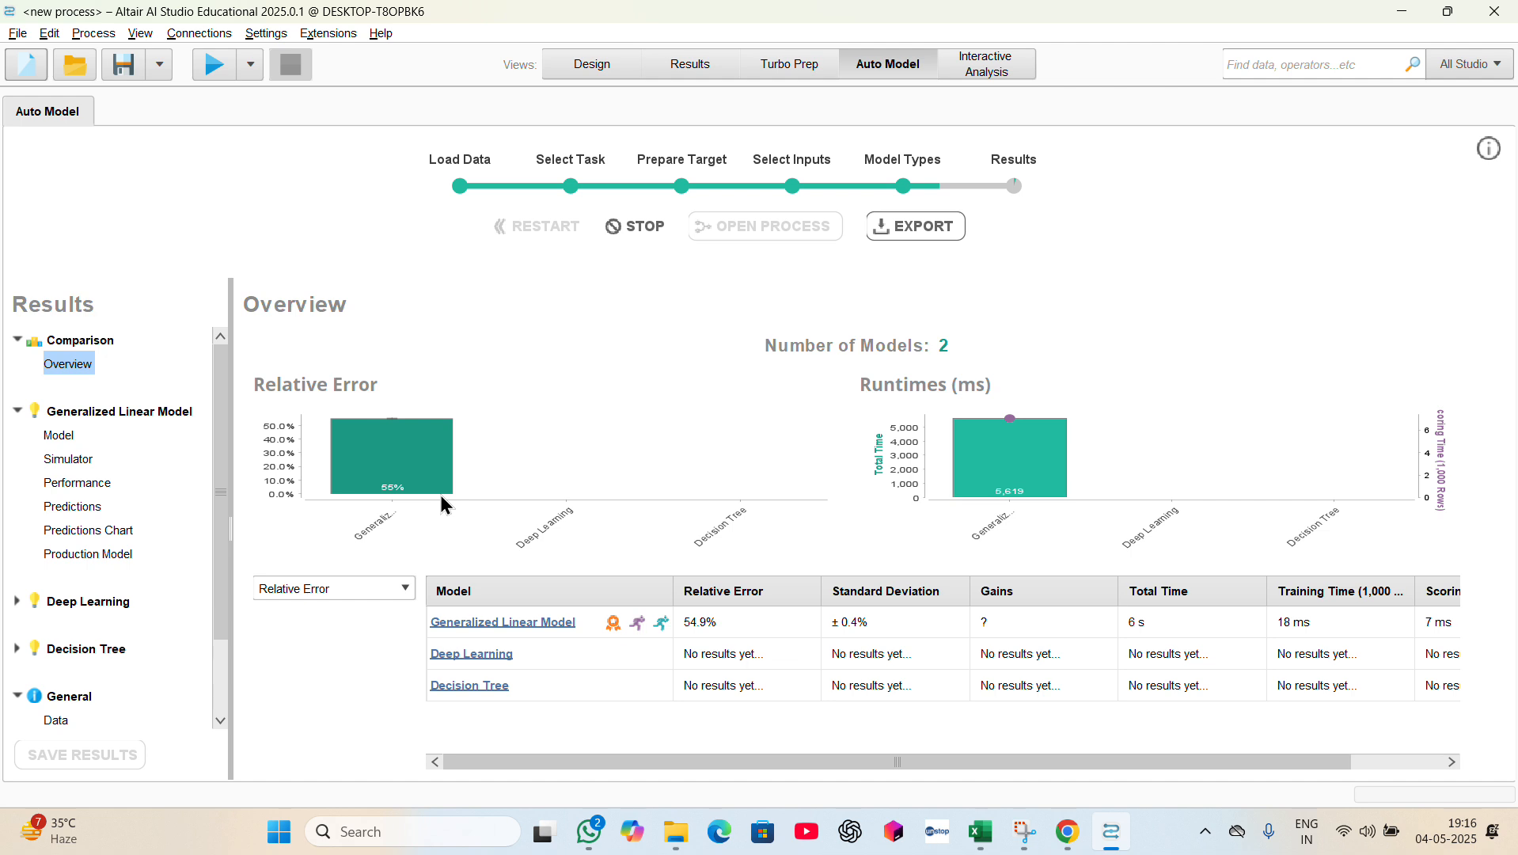
- Compare the models' relative error, standard deviation, gains and run times in the results overview
{"action": "mouse_move", "coordinate": [631, 632]}
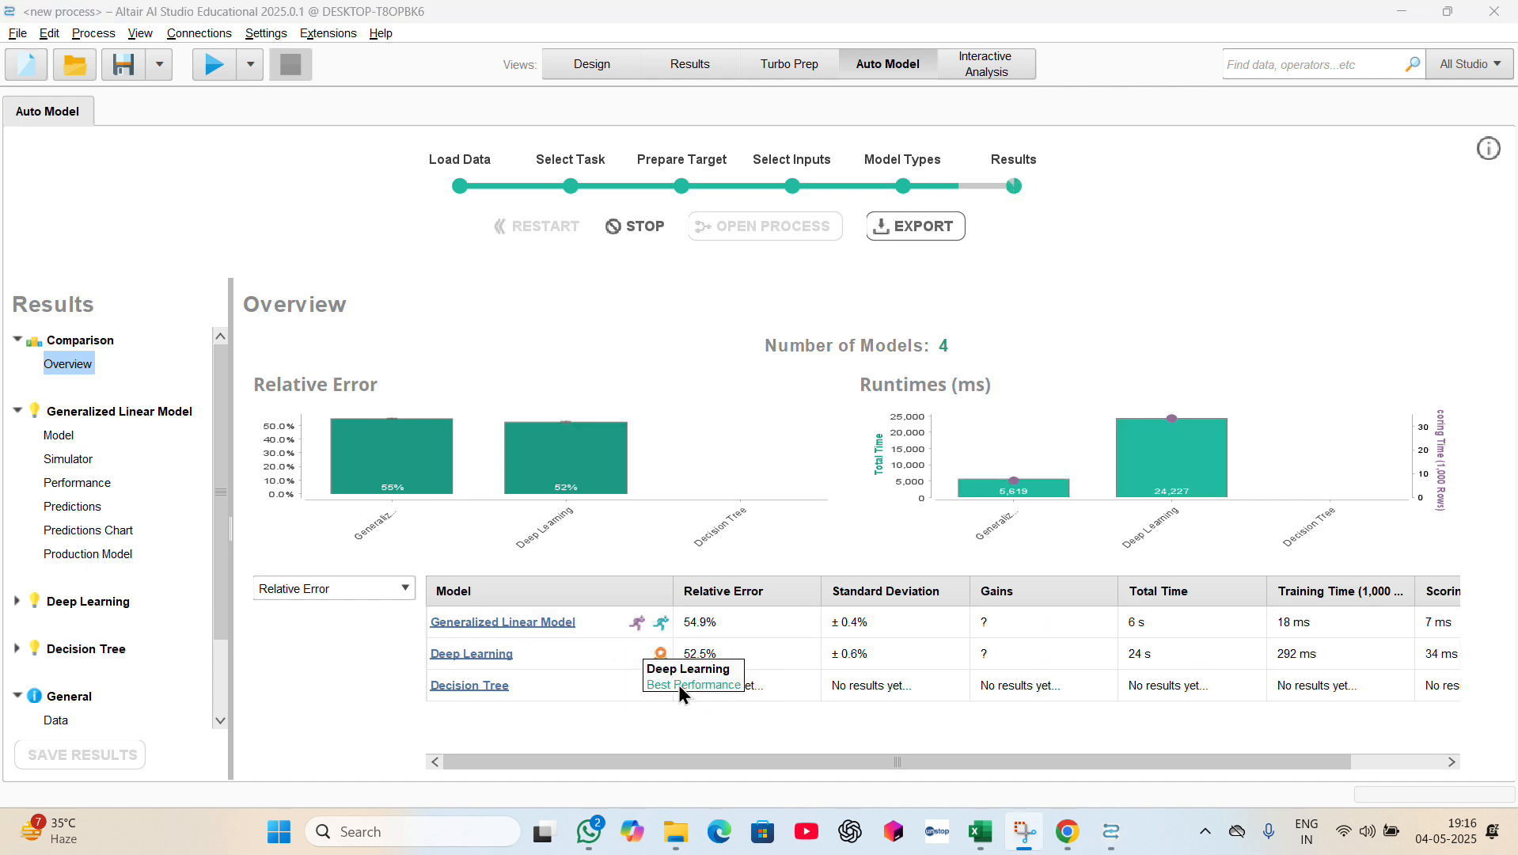
{"action": "mouse_move", "coordinate": [660, 654]}
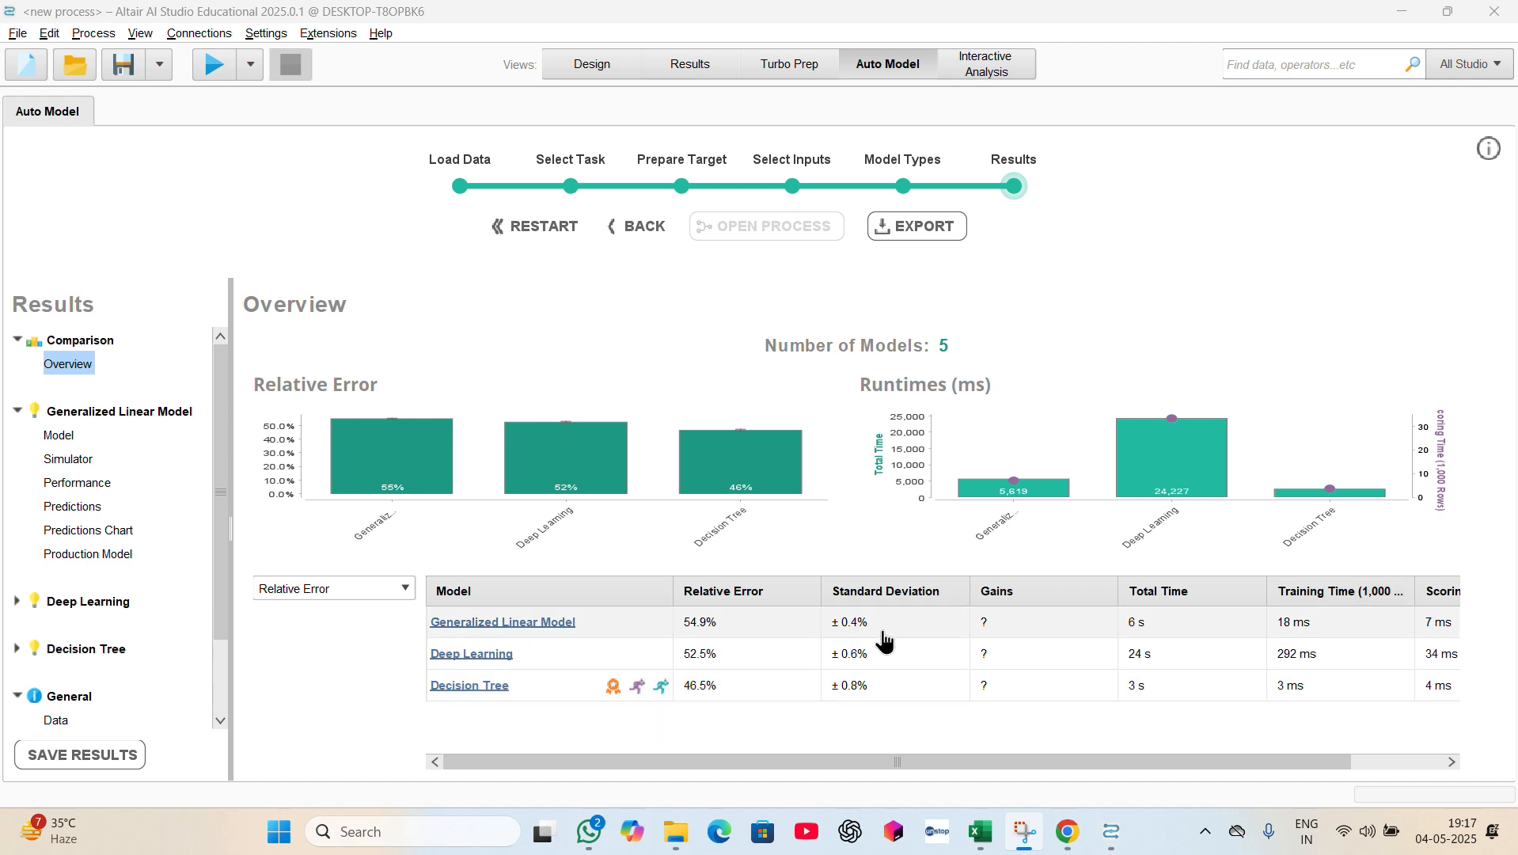
{"action": "scroll", "coordinate": [885, 641], "scroll_direction": "right", "scroll_amount": 3}
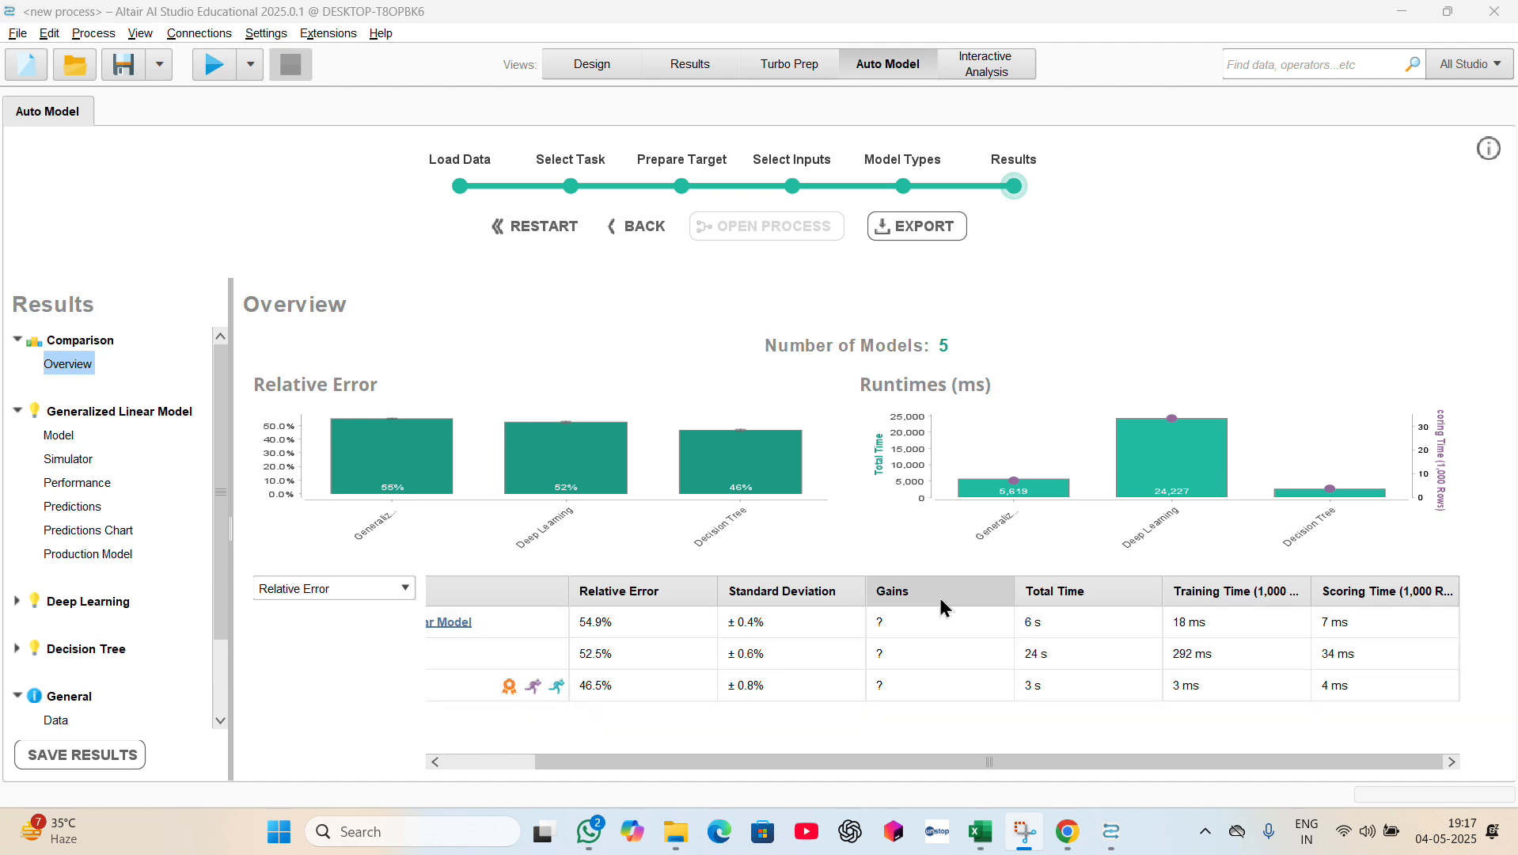
{"action": "scroll", "coordinate": [866, 651], "scroll_direction": "left", "scroll_amount": 3}
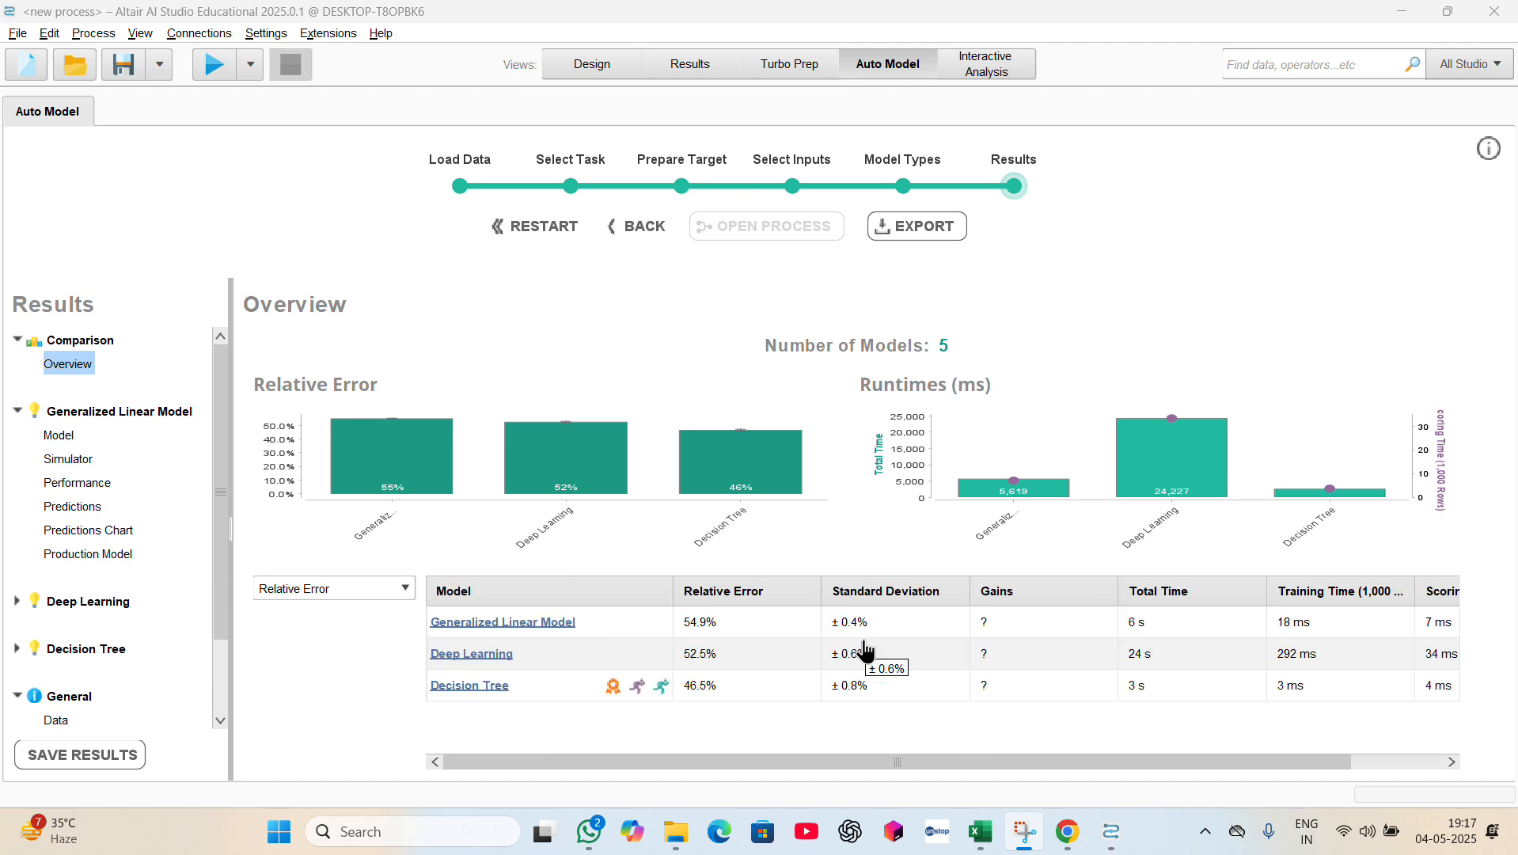
- Set the performance measure of the model comparison overview to Correlation
{"action": "left_click", "coordinate": [391, 590]}
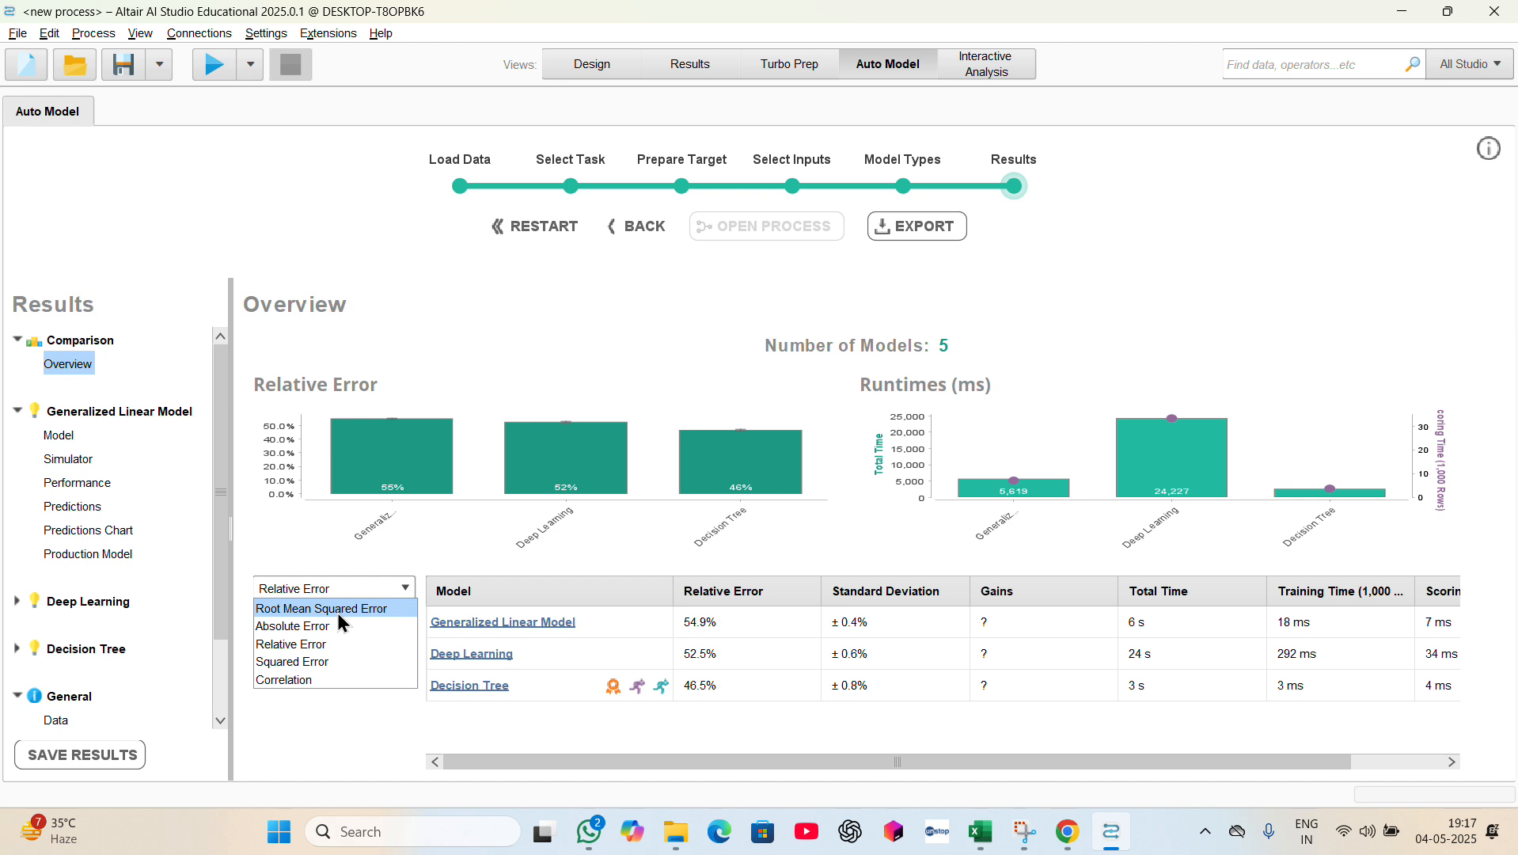
{"action": "left_click", "coordinate": [309, 679]}
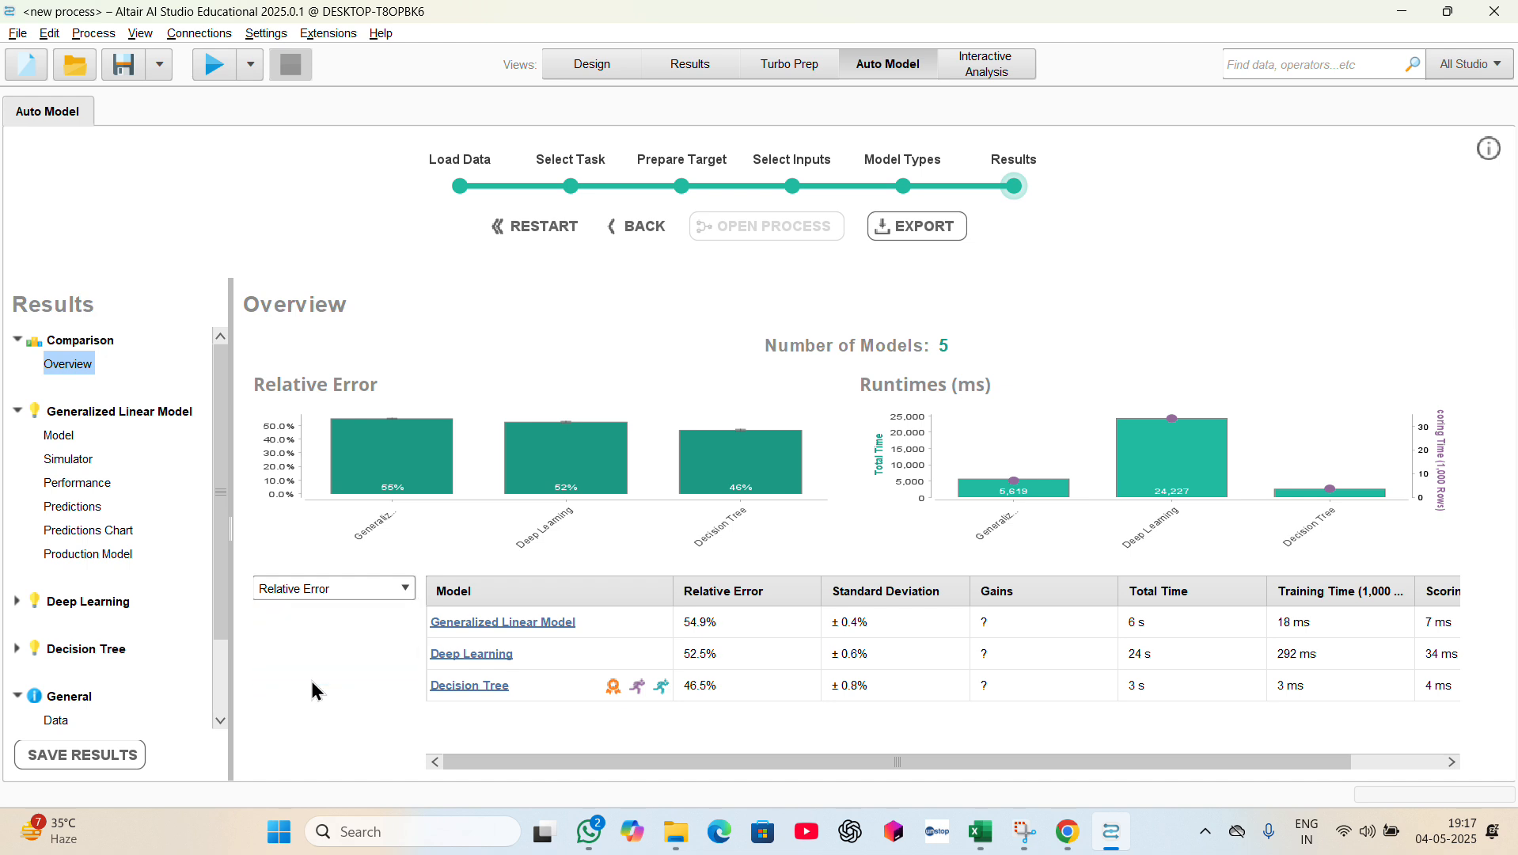
{"action": "left_click", "coordinate": [344, 589]}
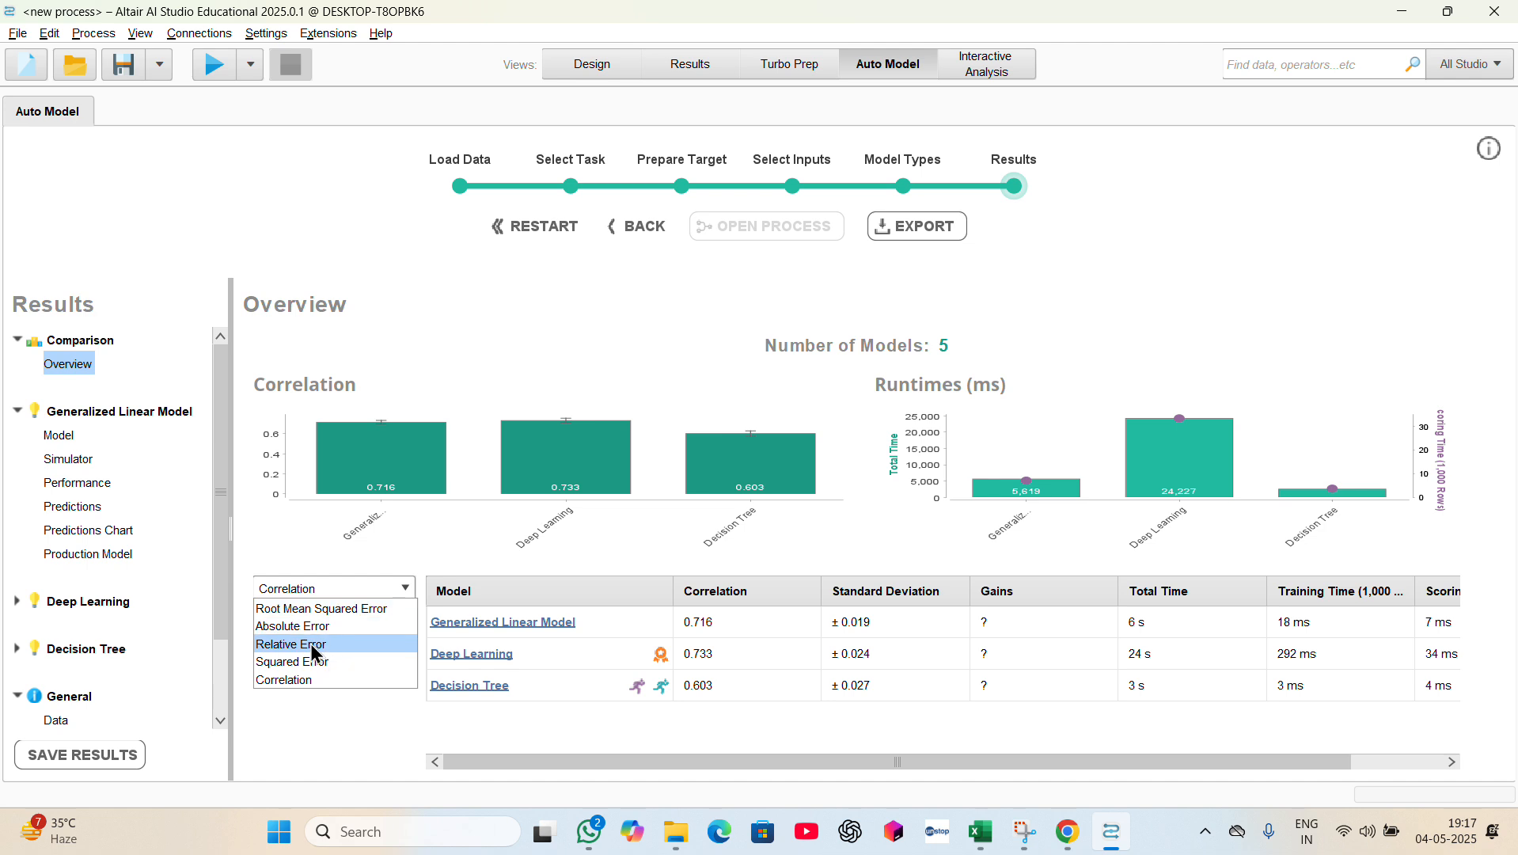
{"action": "left_click", "coordinate": [327, 592]}
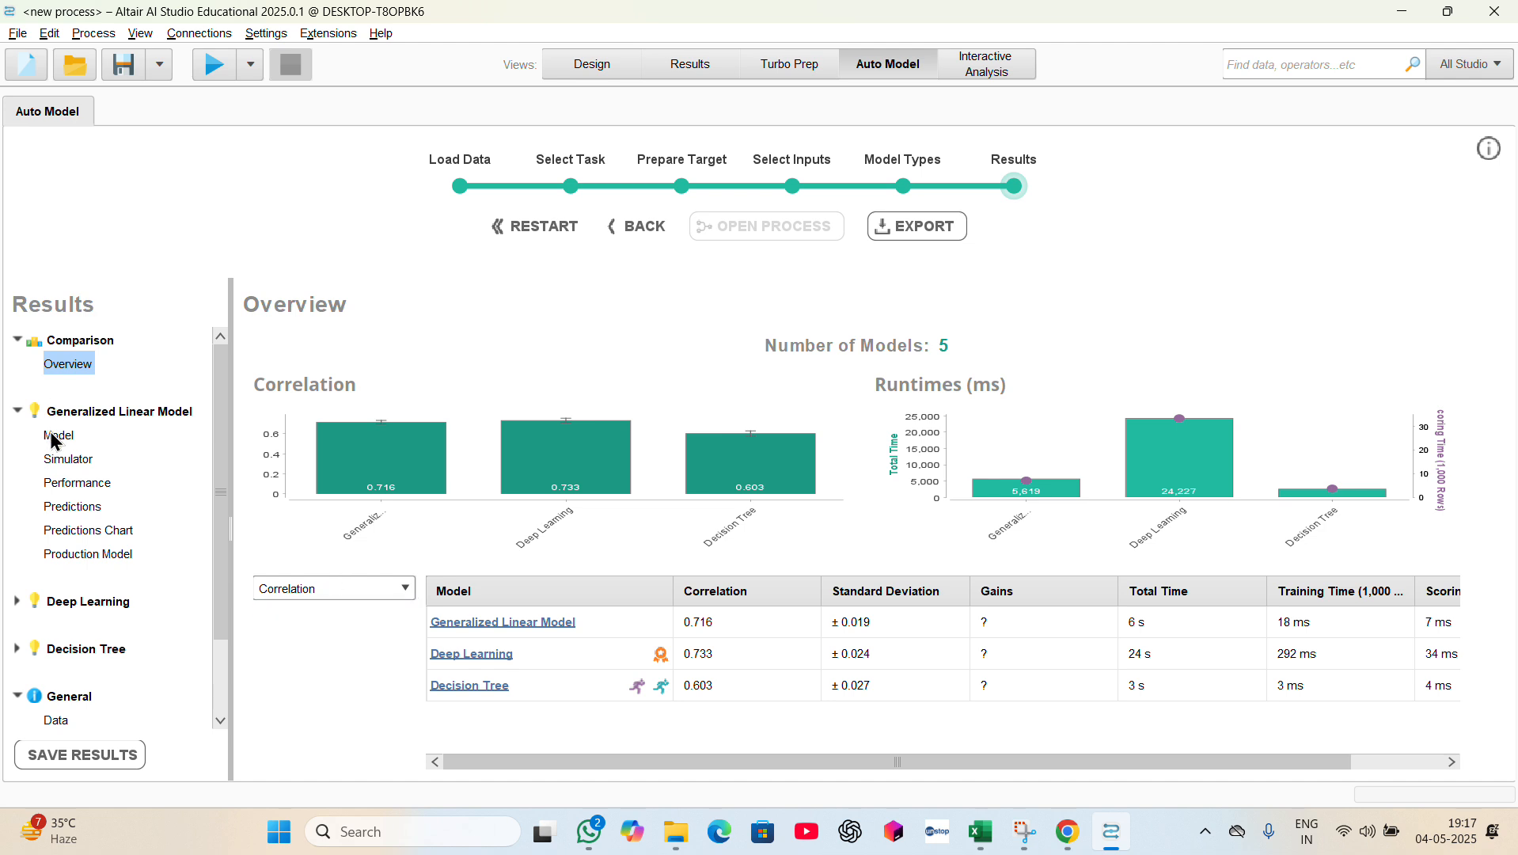
- Collapse the Generalized Linear Model results and look through the Data table and Statistics of the General results
{"action": "left_click", "coordinate": [14, 412]}
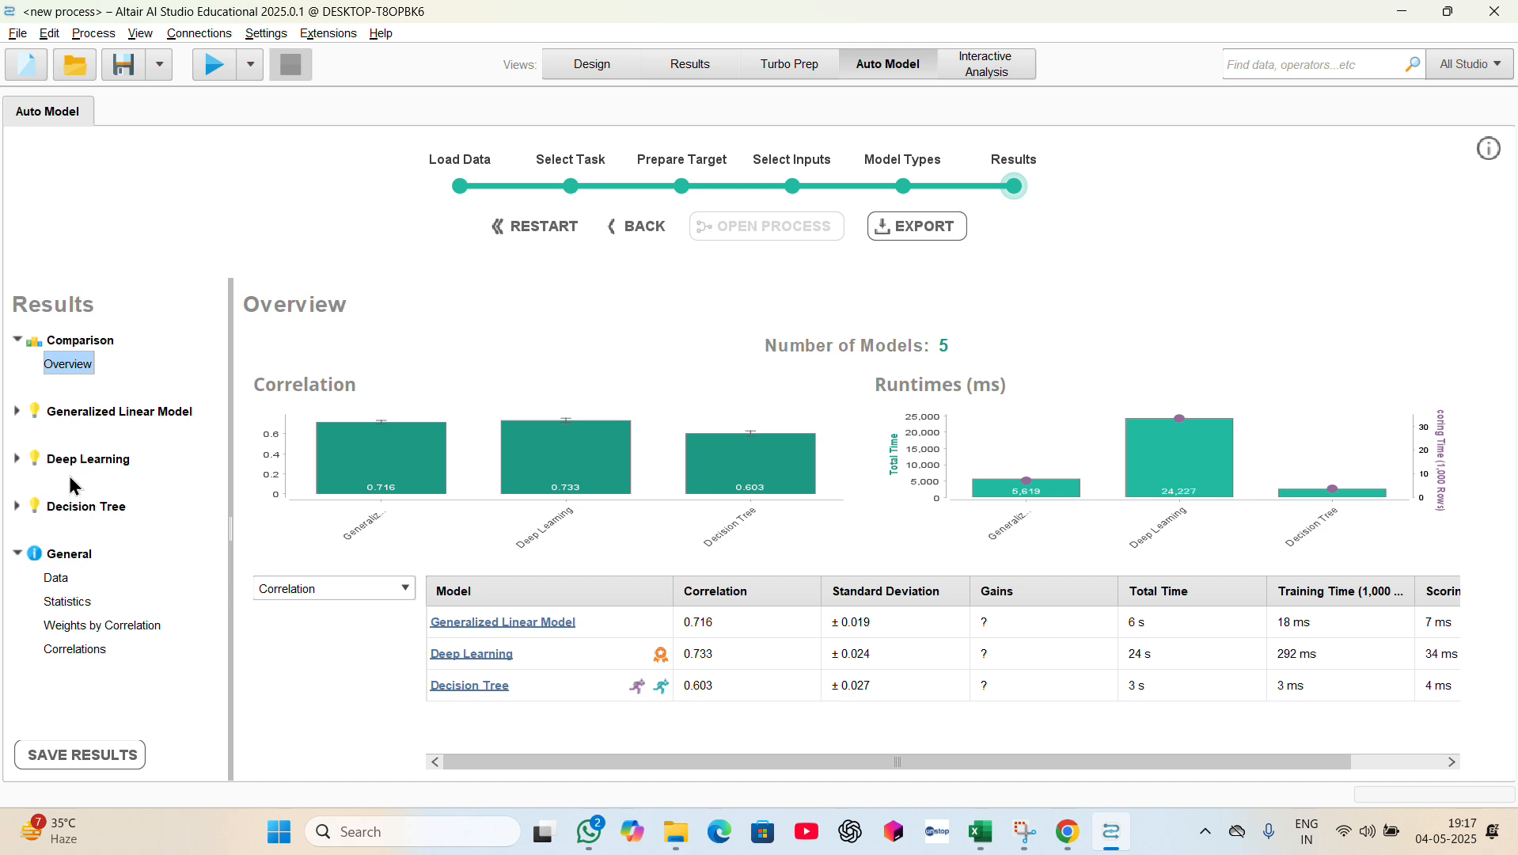
{"action": "left_click", "coordinate": [57, 579]}
{"action": "scroll", "coordinate": [643, 584], "scroll_direction": "right", "scroll_amount": 3}
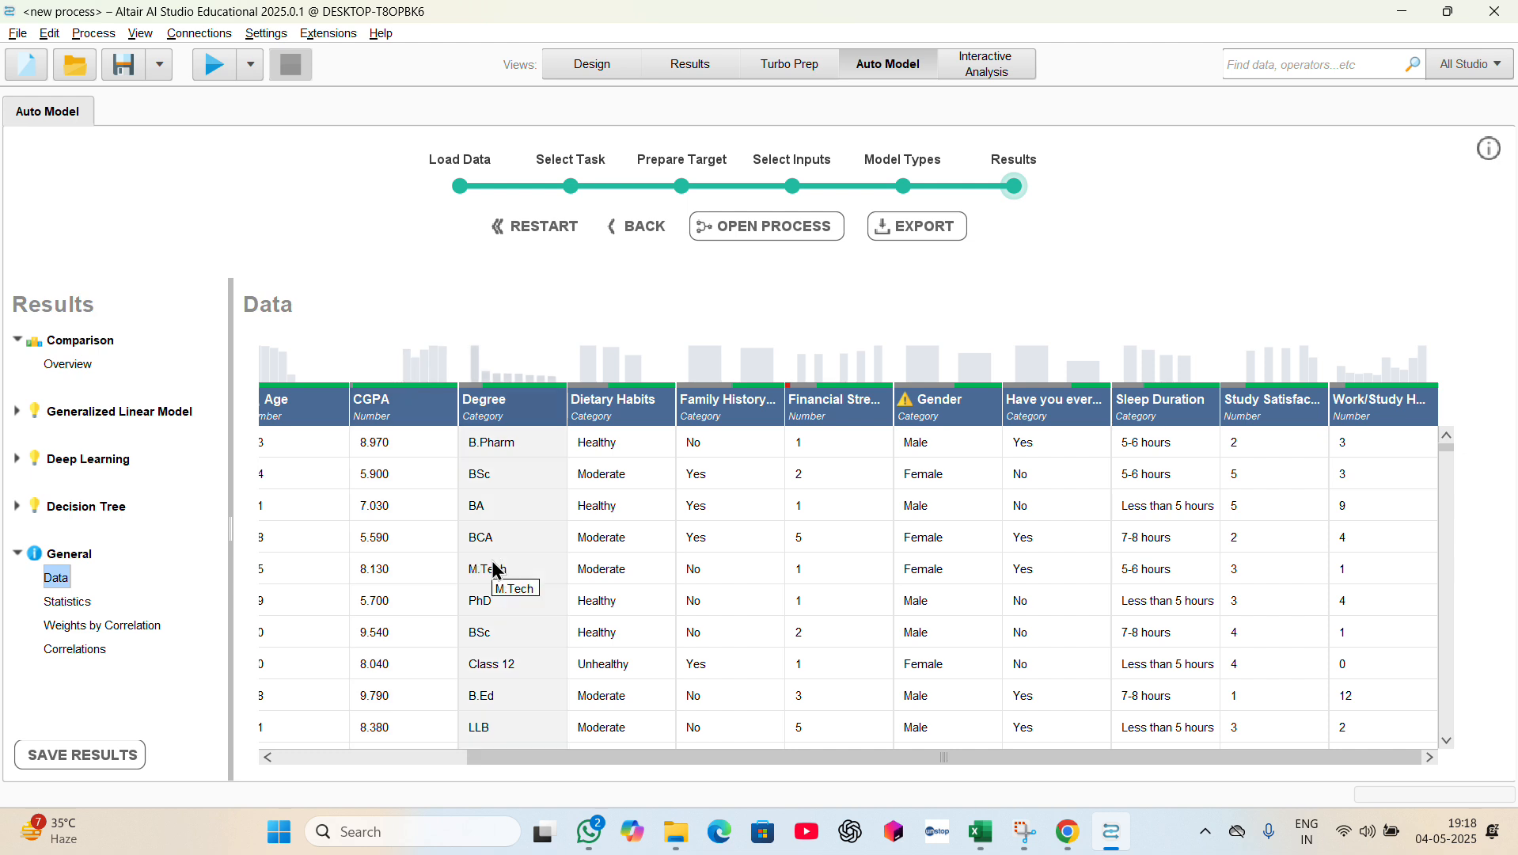
{"action": "scroll", "coordinate": [475, 573], "scroll_direction": "down", "scroll_amount": 3}
{"action": "left_click", "coordinate": [70, 604]}
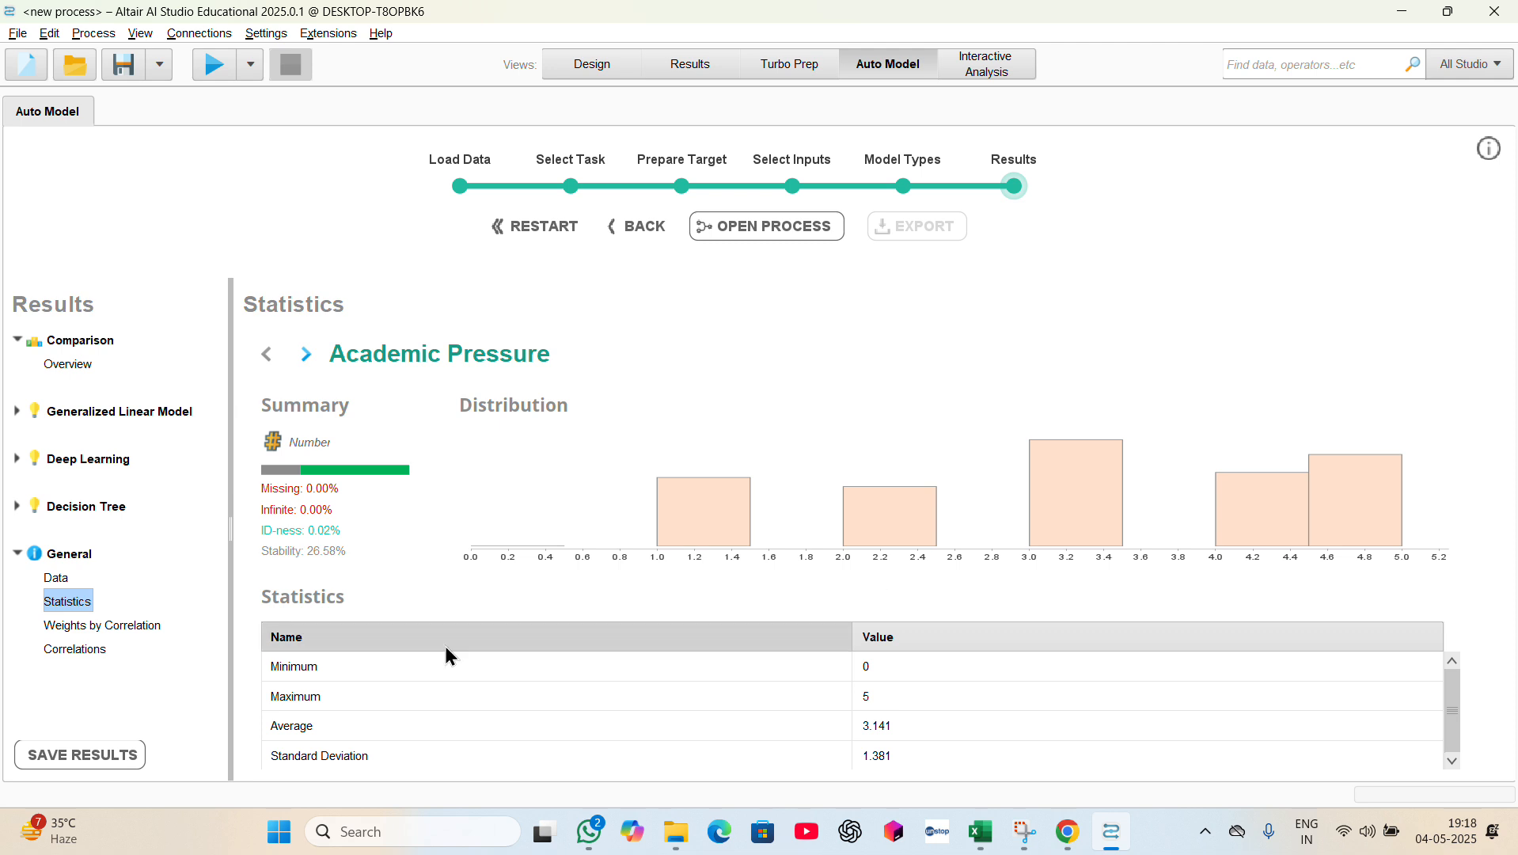
- Examine the Weights by Correlation of the attributes, checking the suicidal thoughts column against the Data table
{"action": "left_click", "coordinate": [79, 629]}
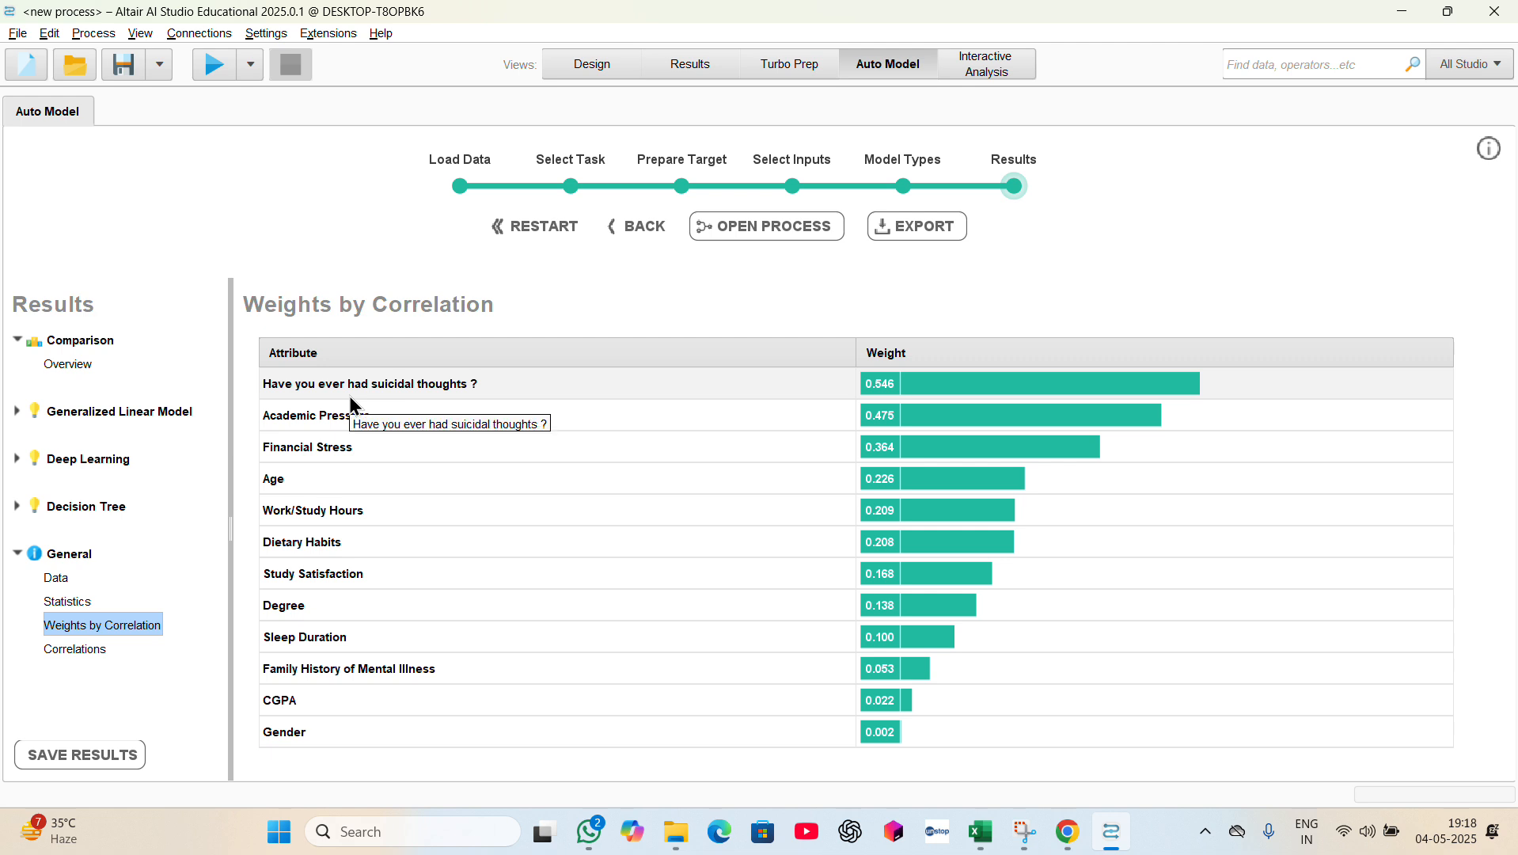
{"action": "left_click", "coordinate": [57, 577]}
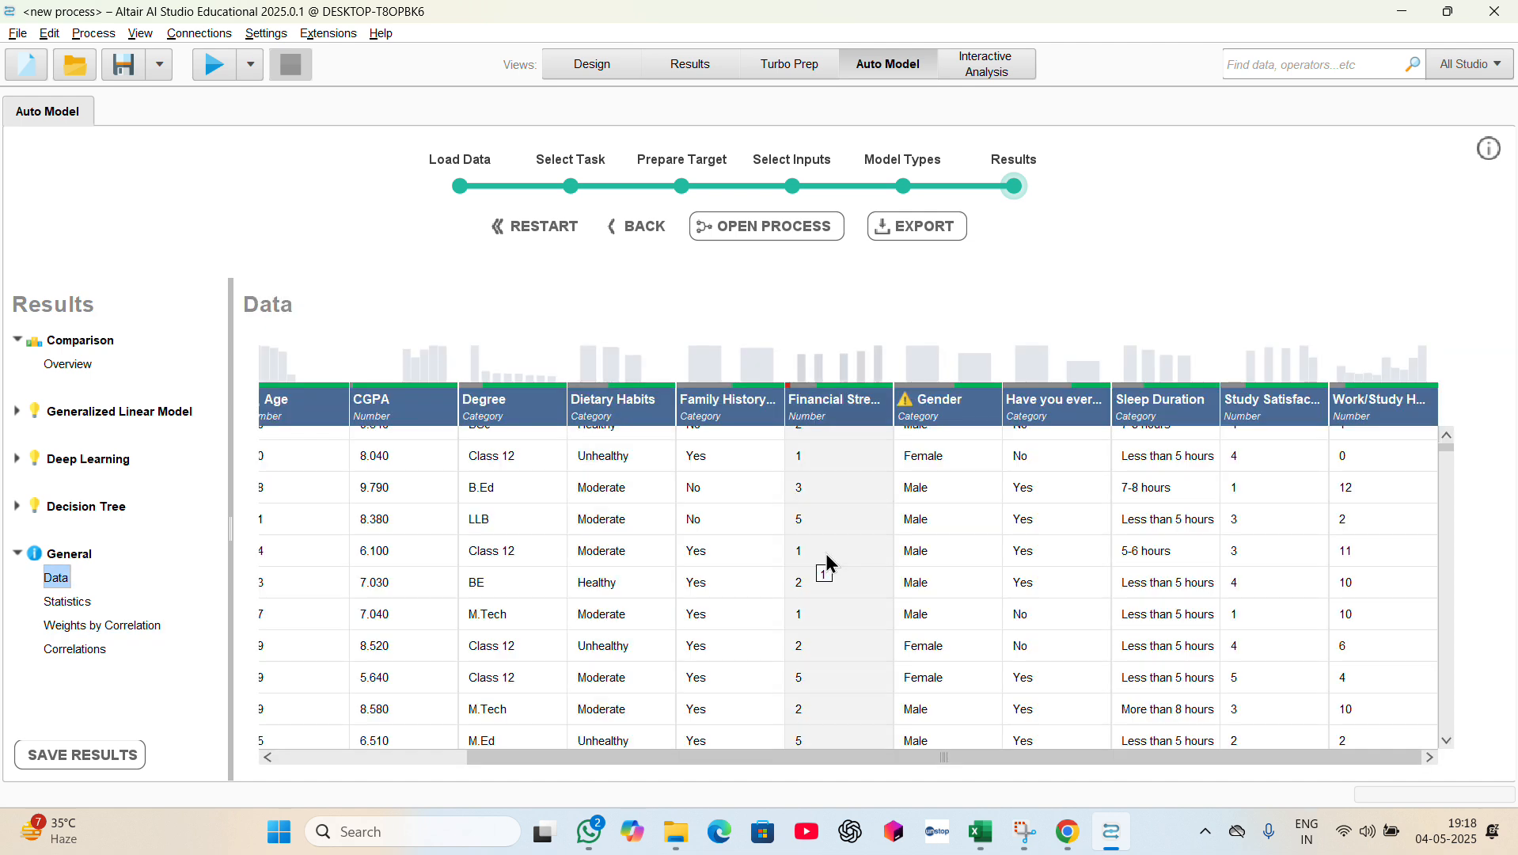
{"action": "scroll", "coordinate": [829, 564], "scroll_direction": "up", "scroll_amount": 2}
{"action": "mouse_move", "coordinate": [1032, 432]}
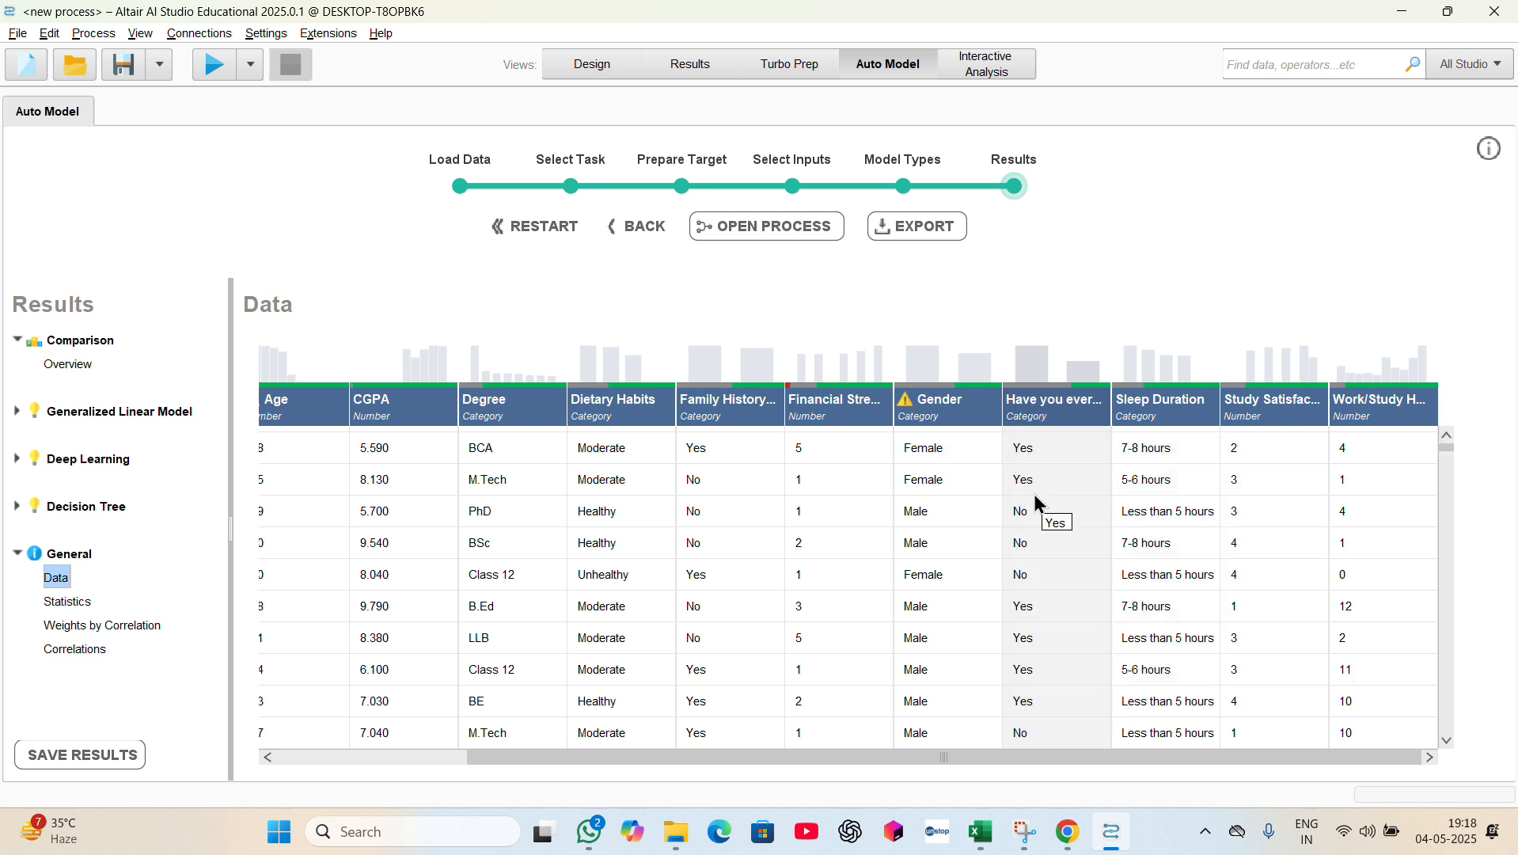
{"action": "left_click", "coordinate": [91, 627]}
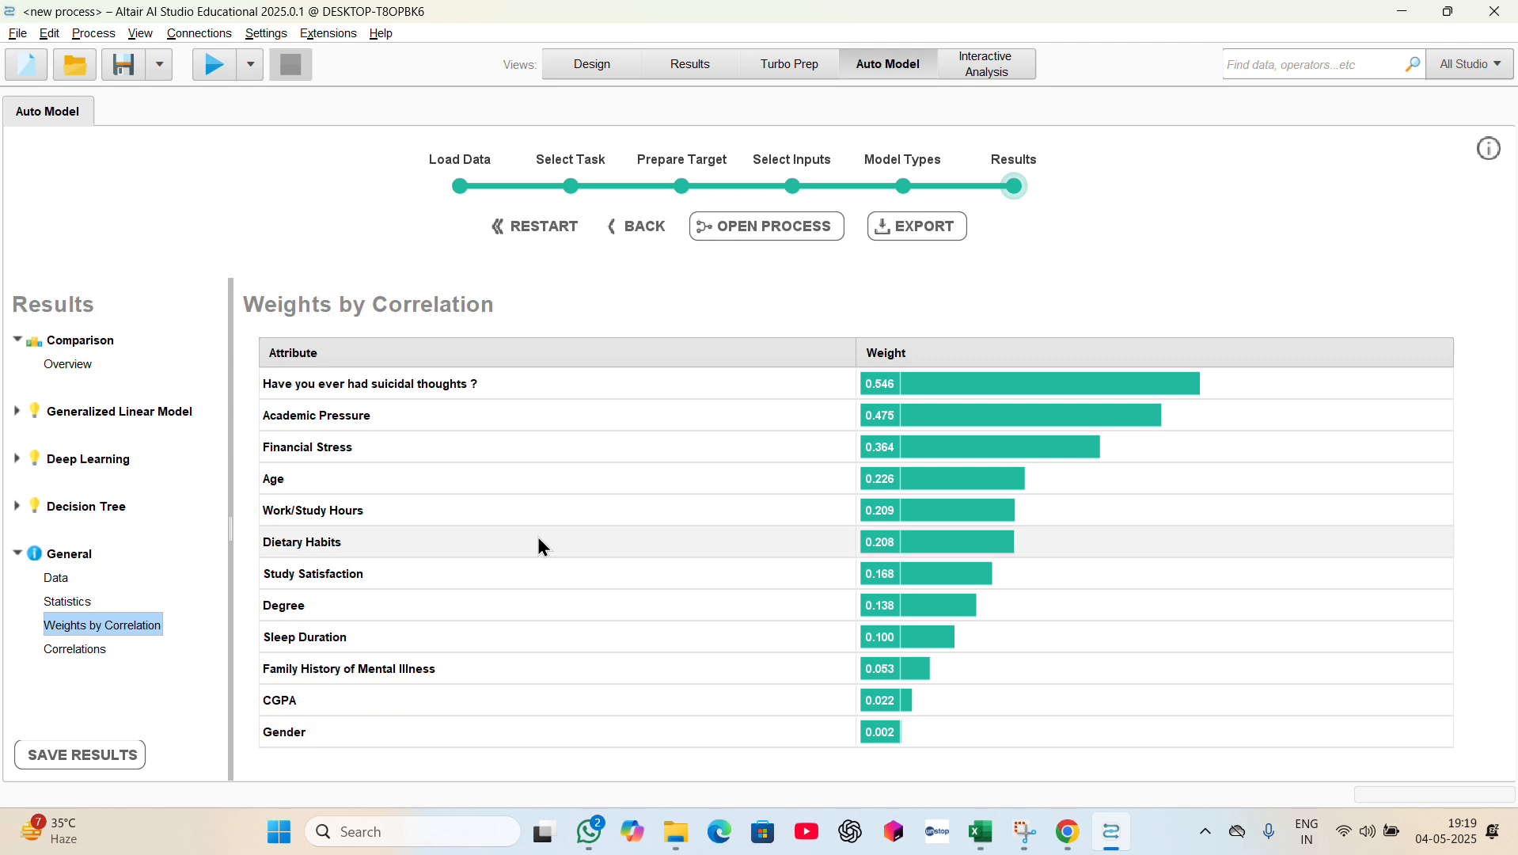
- Open the Correlations matrix and look through its attribute rows
{"action": "left_click", "coordinate": [64, 652]}
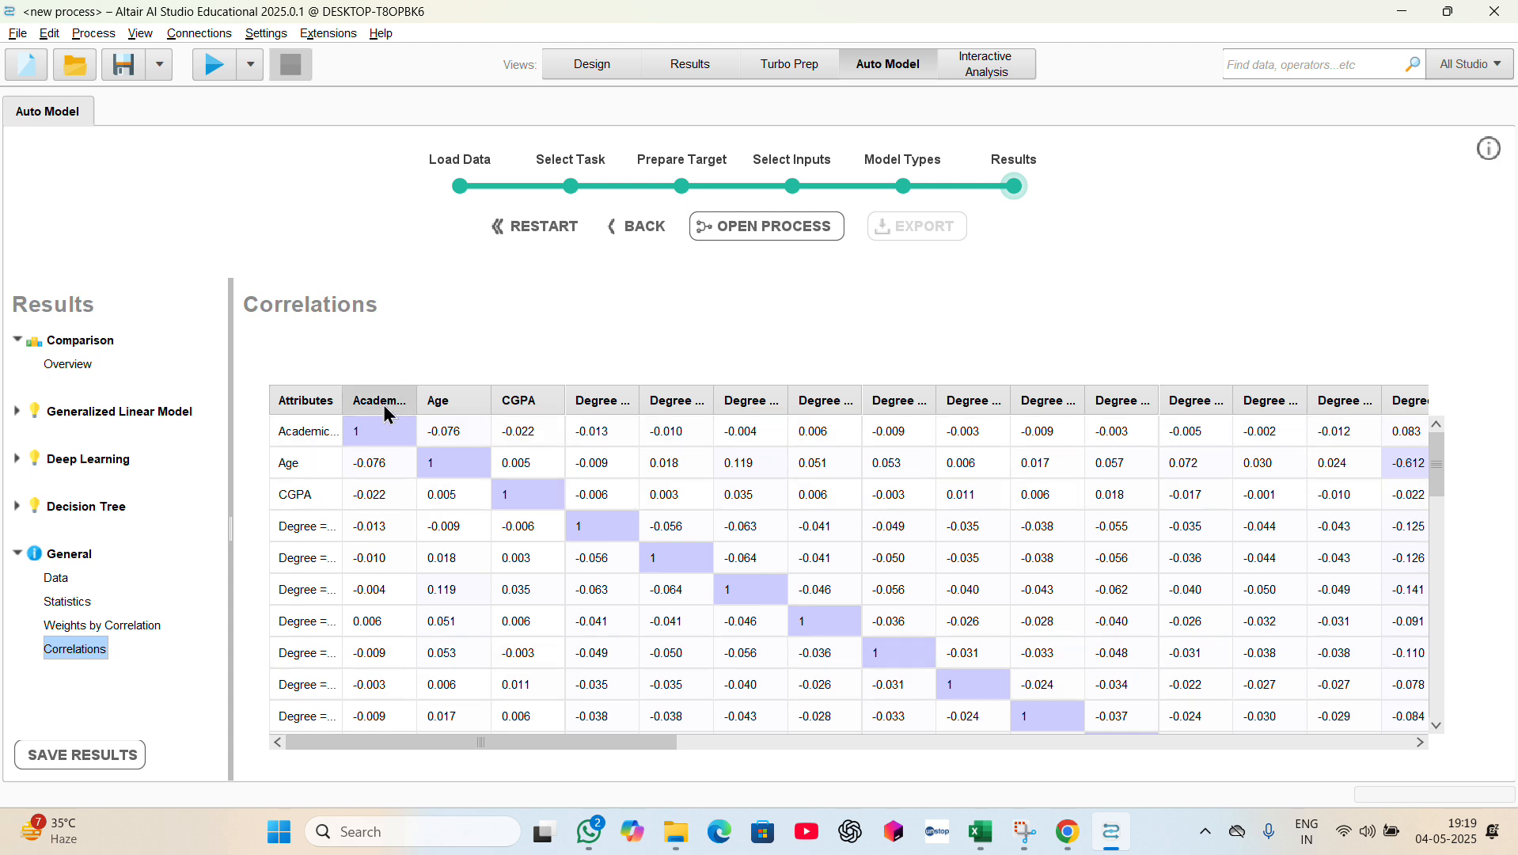
{"action": "scroll", "coordinate": [670, 507], "scroll_direction": "down", "scroll_amount": 3}
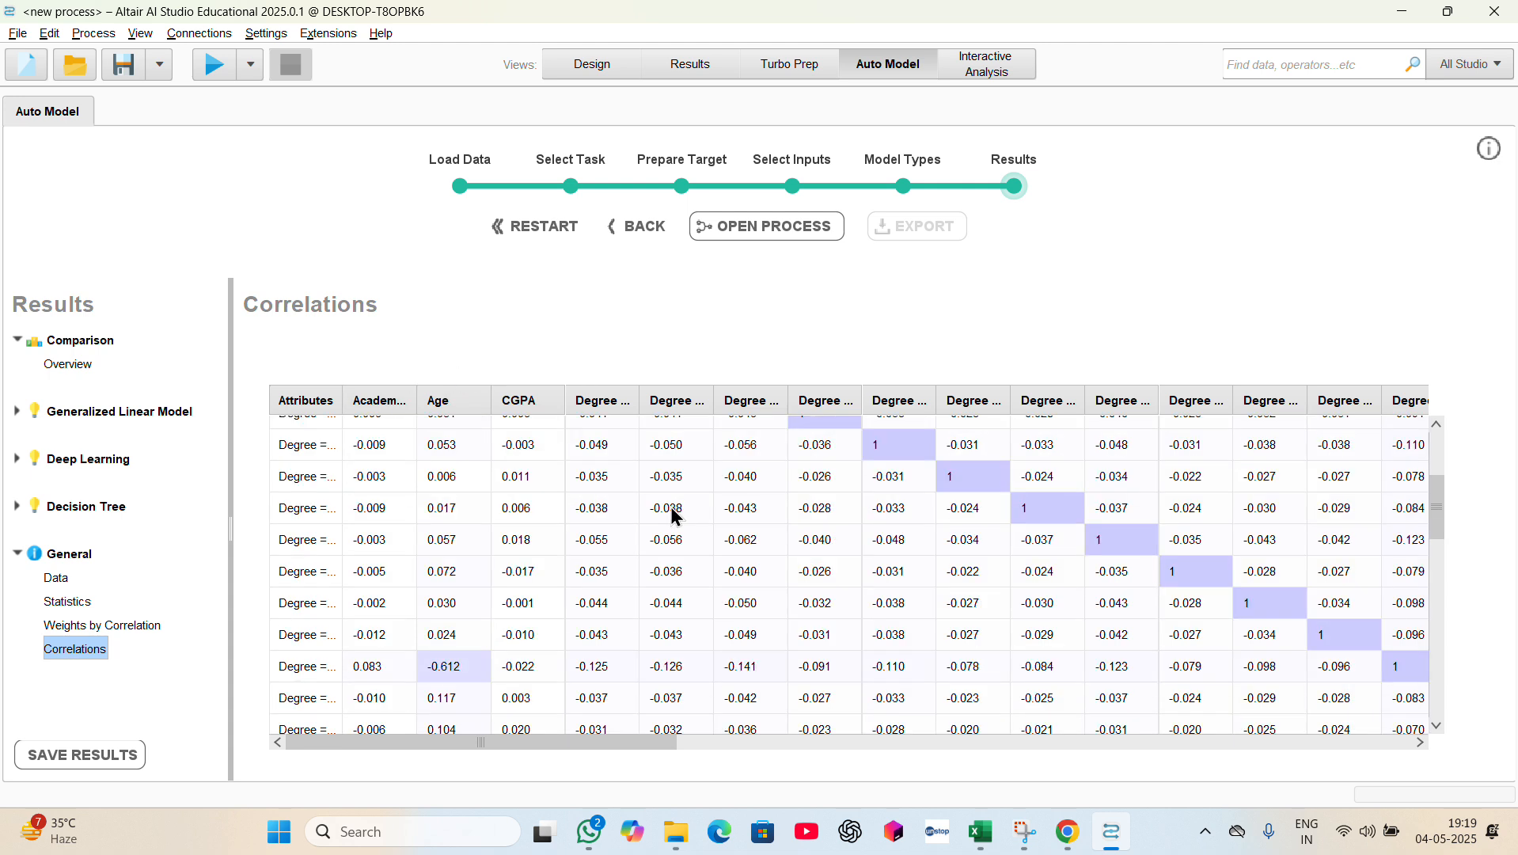
{"action": "scroll", "coordinate": [671, 506], "scroll_direction": "up", "scroll_amount": 3}
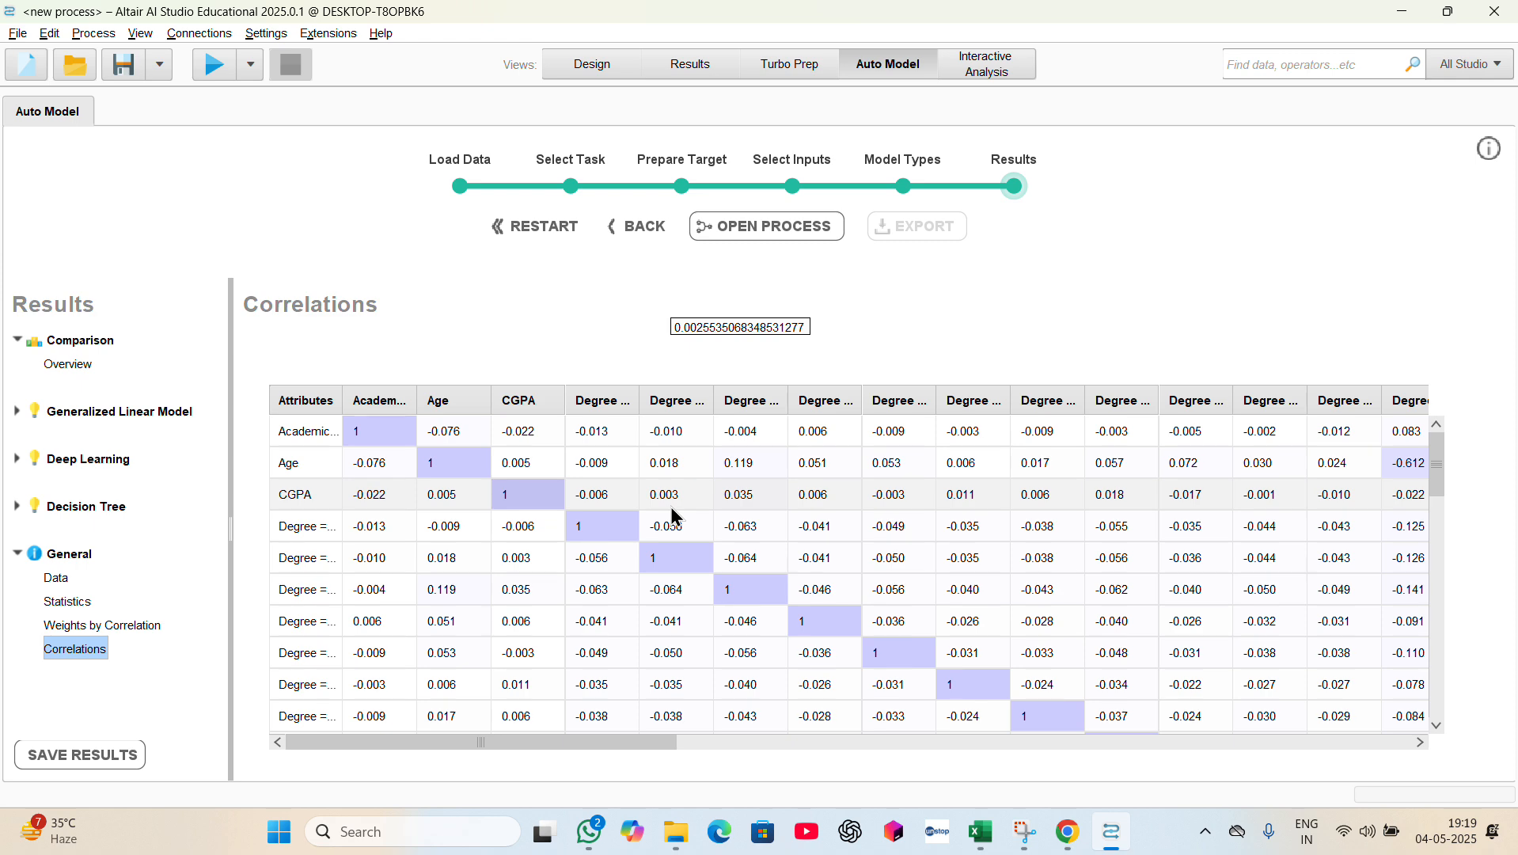
{"action": "scroll", "coordinate": [675, 516], "scroll_direction": "down", "scroll_amount": 3}
{"action": "scroll", "coordinate": [654, 499], "scroll_direction": "up", "scroll_amount": 3}
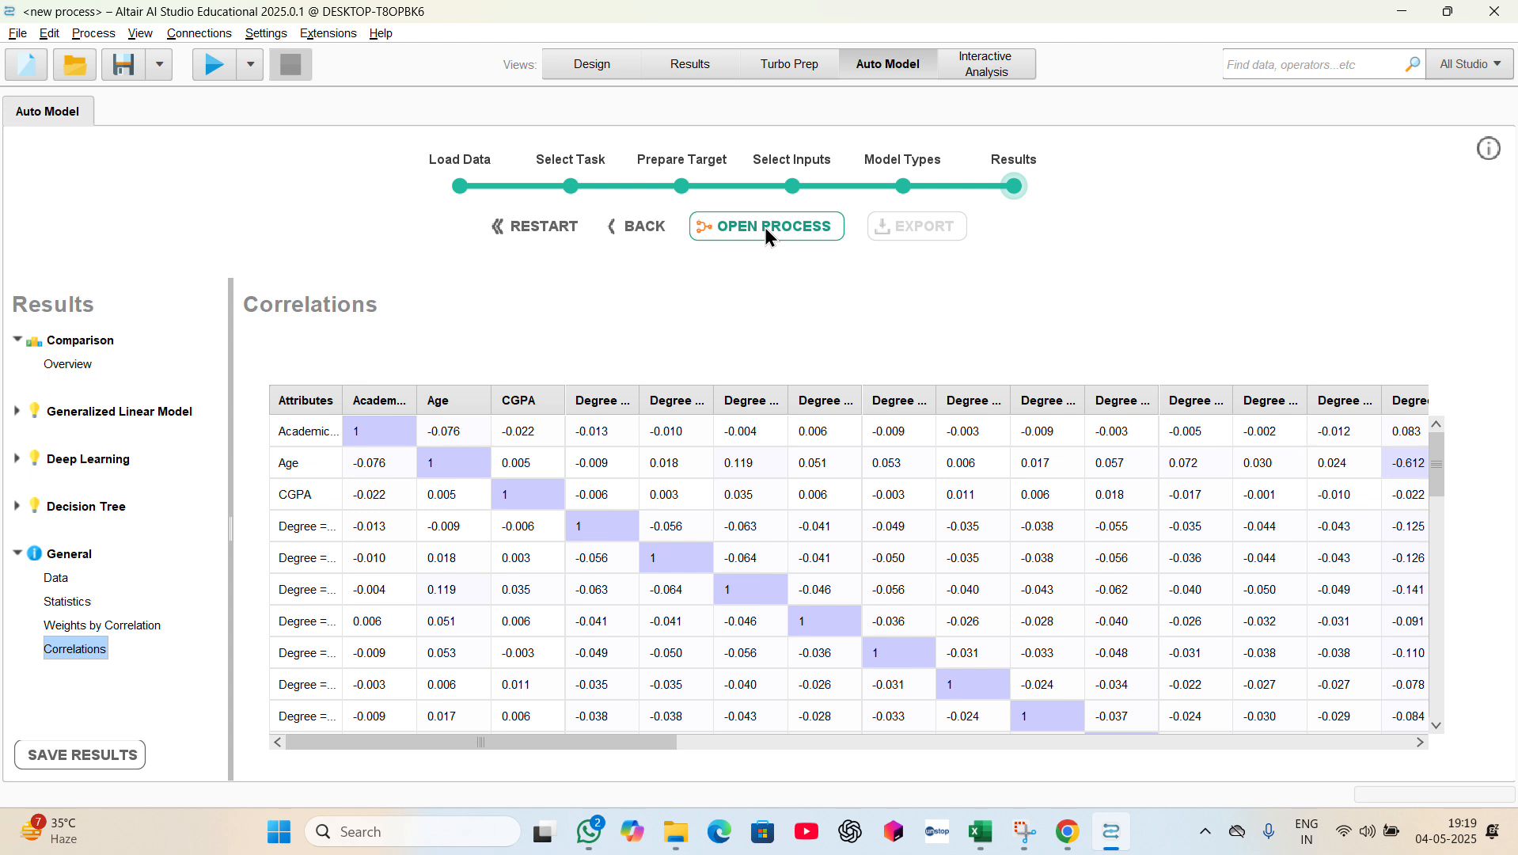
- Open the process behind the Correlations result and look through its operator chain from Retrieve Data to Annotate
{"action": "left_click", "coordinate": [743, 230]}
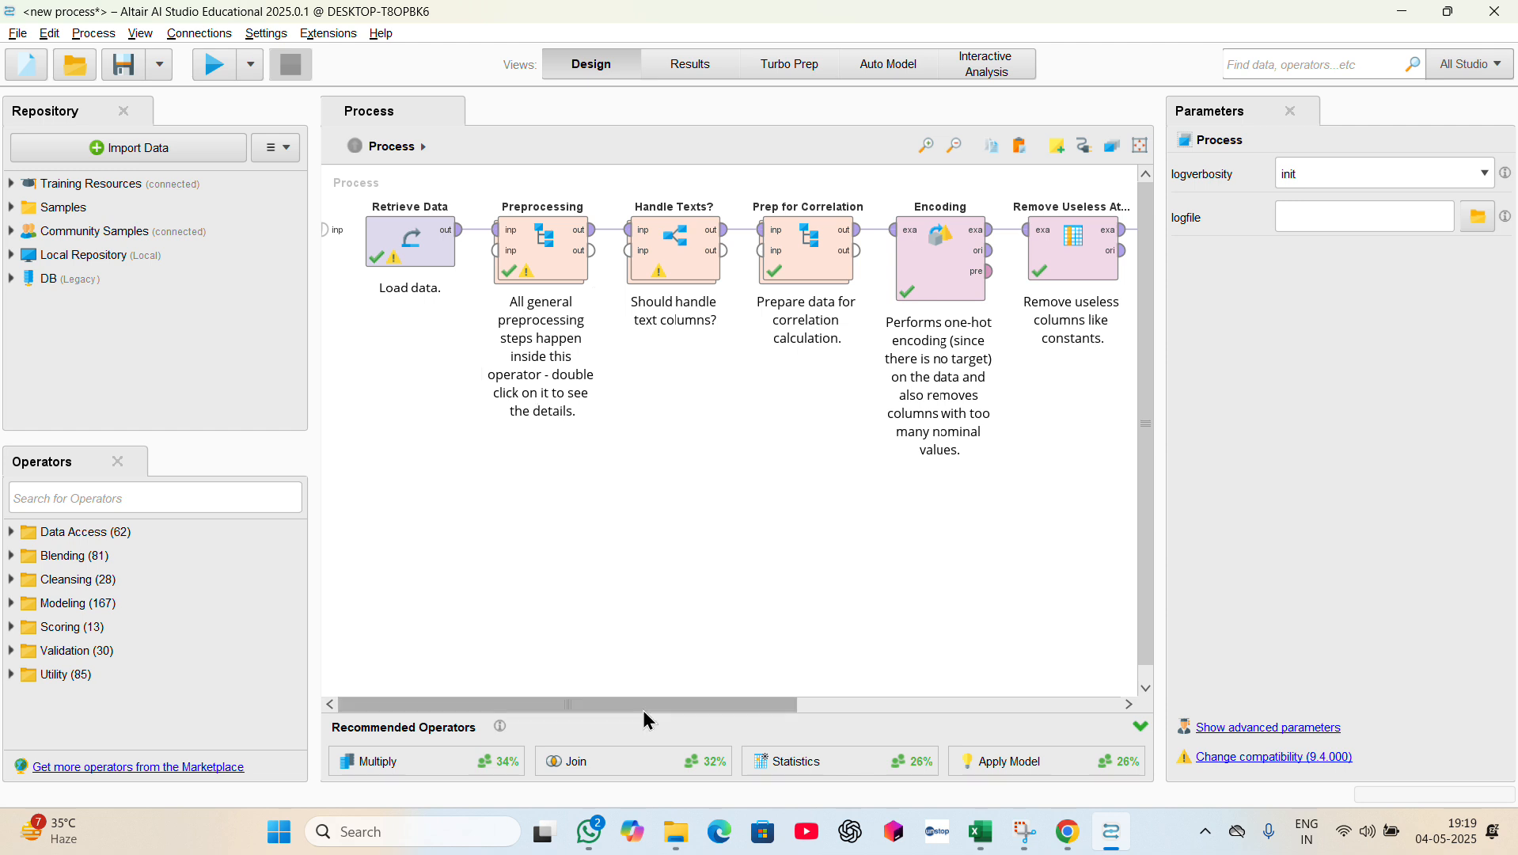
{"action": "left_click_drag", "start_coordinate": [642, 711], "coordinate": [796, 715]}
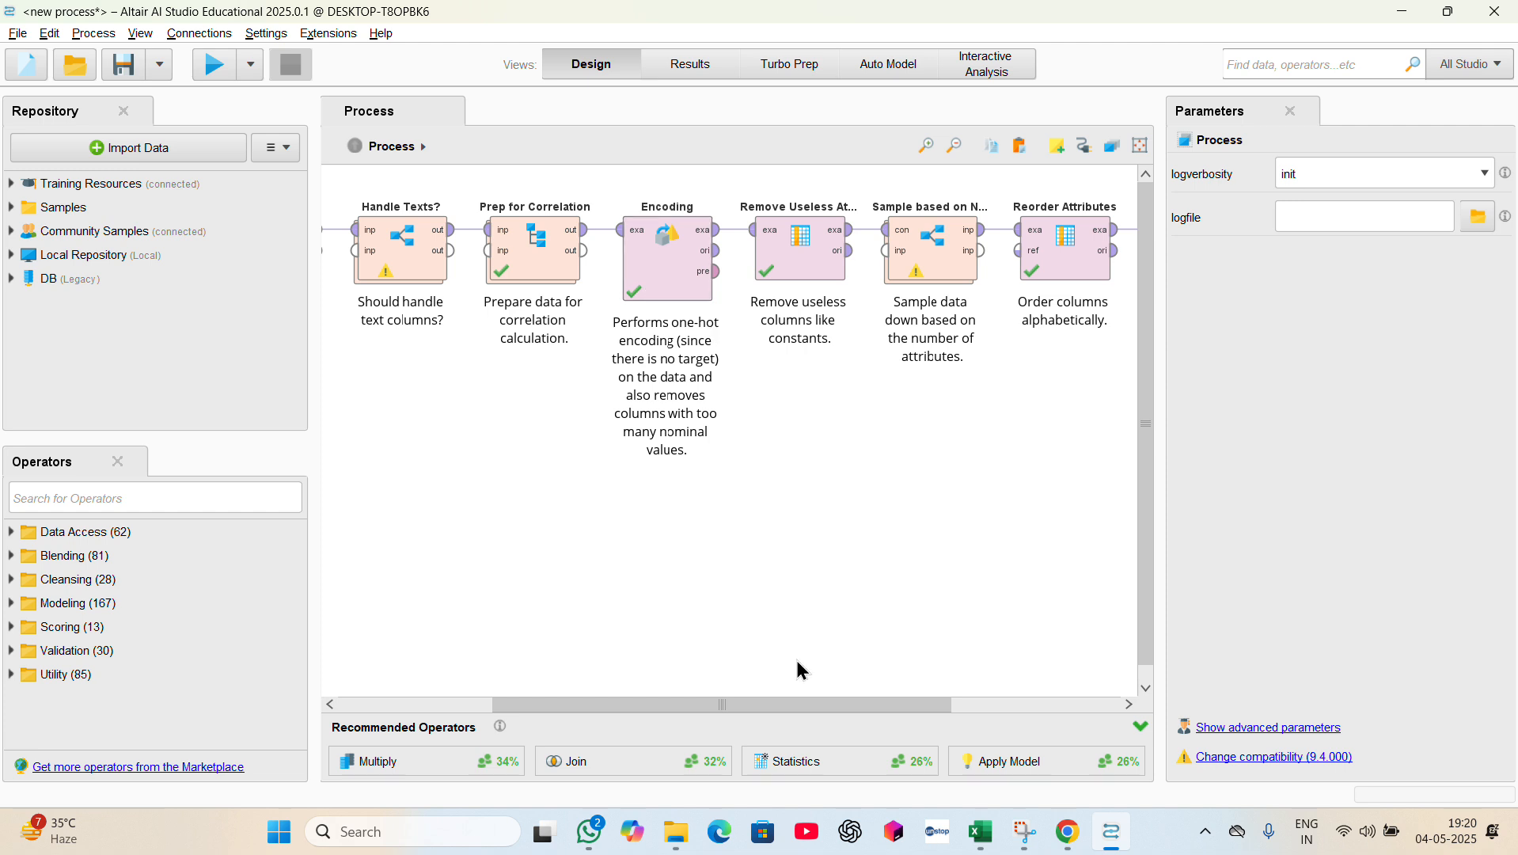
{"action": "left_click_drag", "start_coordinate": [945, 702], "coordinate": [983, 695]}
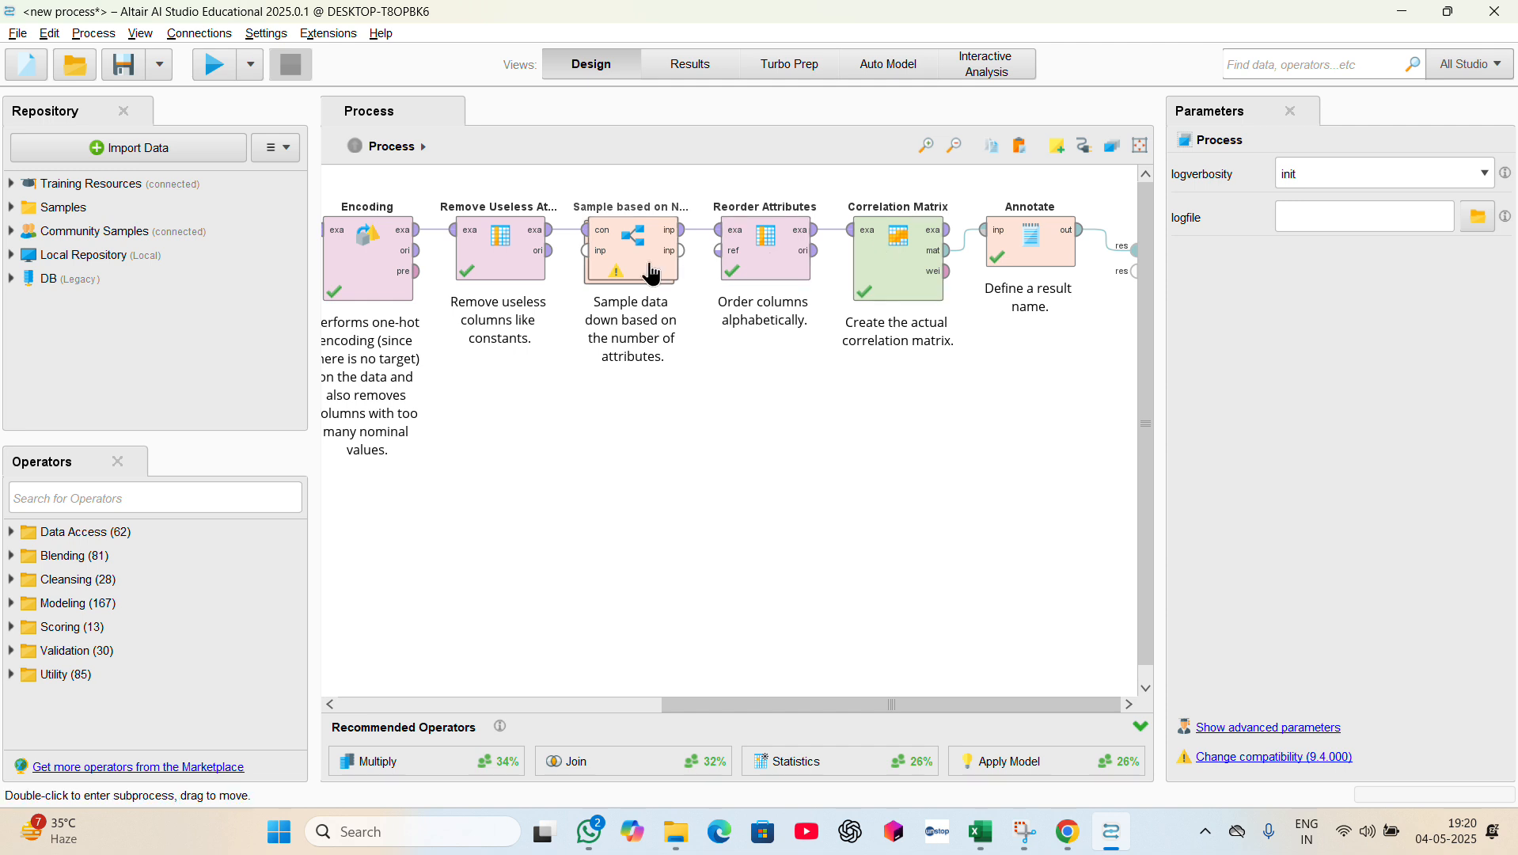
{"action": "scroll", "coordinate": [972, 473], "scroll_direction": "down", "scroll_amount": 2}
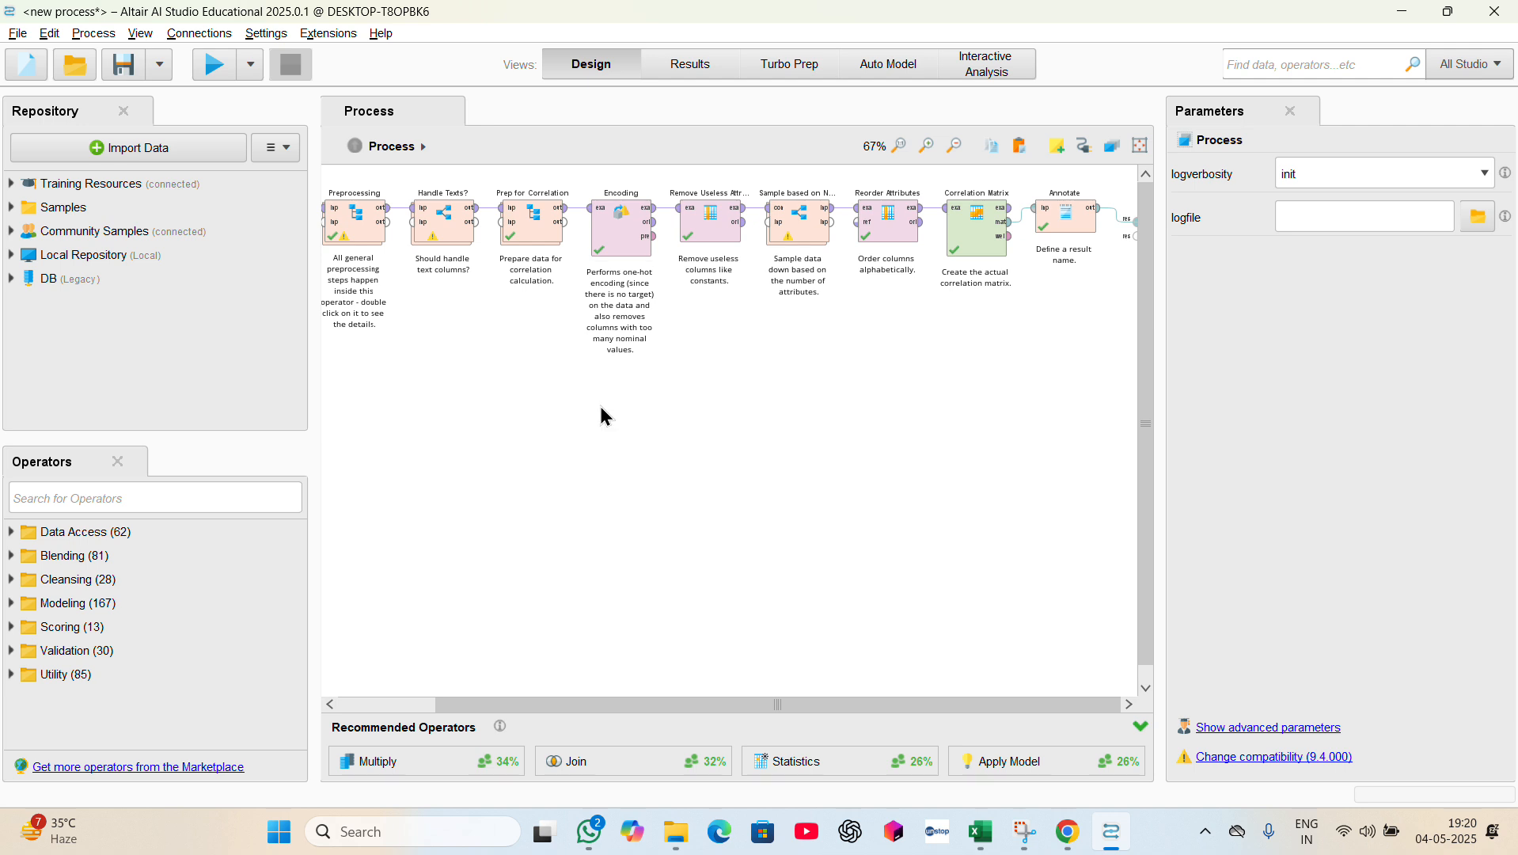
{"action": "scroll", "coordinate": [602, 467], "scroll_direction": "down", "scroll_amount": 2}
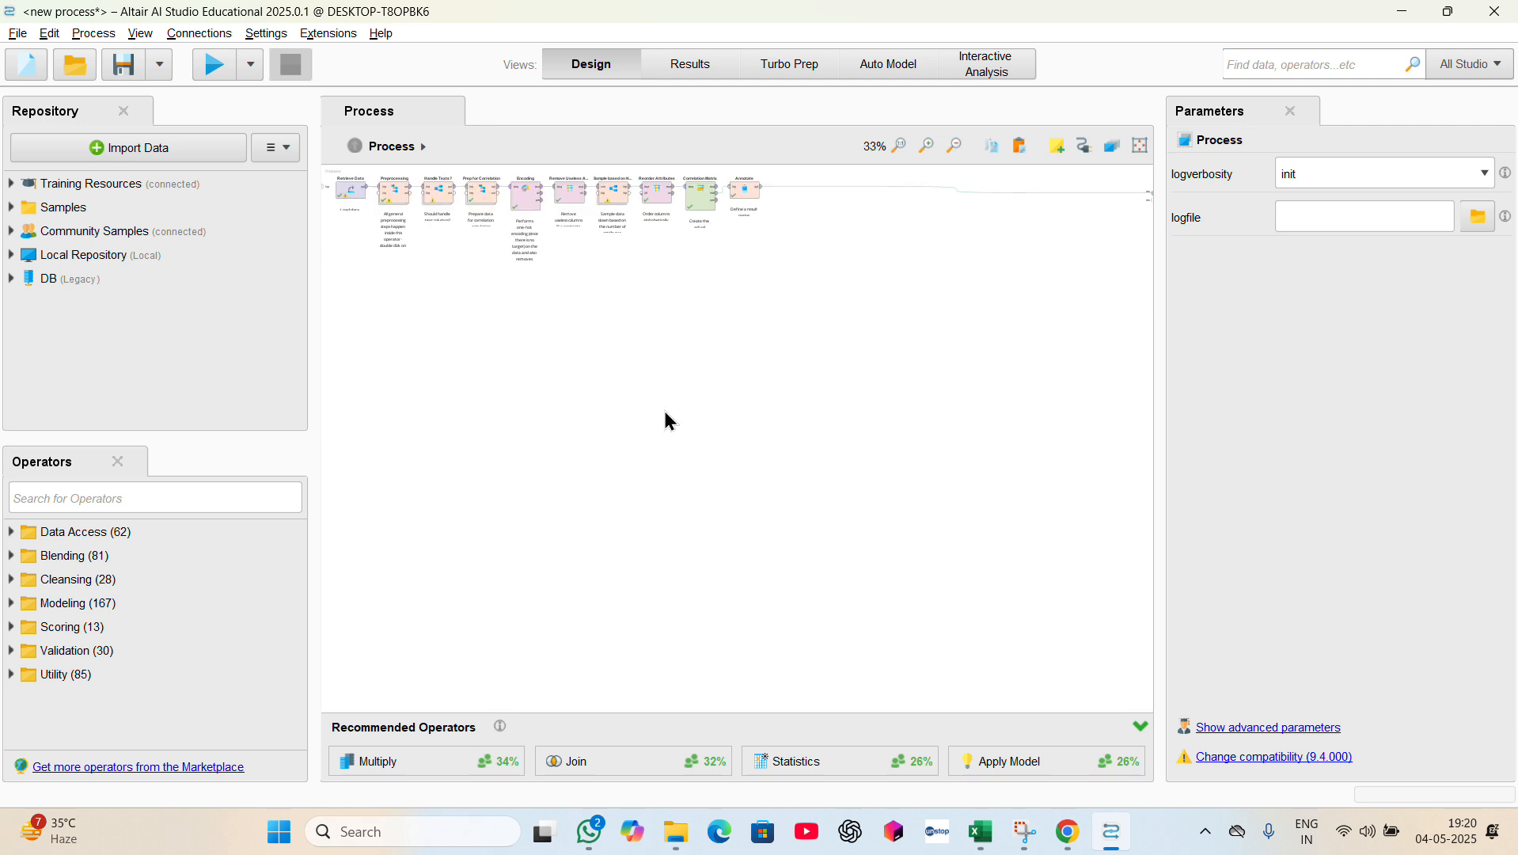
{"action": "scroll", "coordinate": [666, 414], "scroll_direction": "up", "scroll_amount": 1}
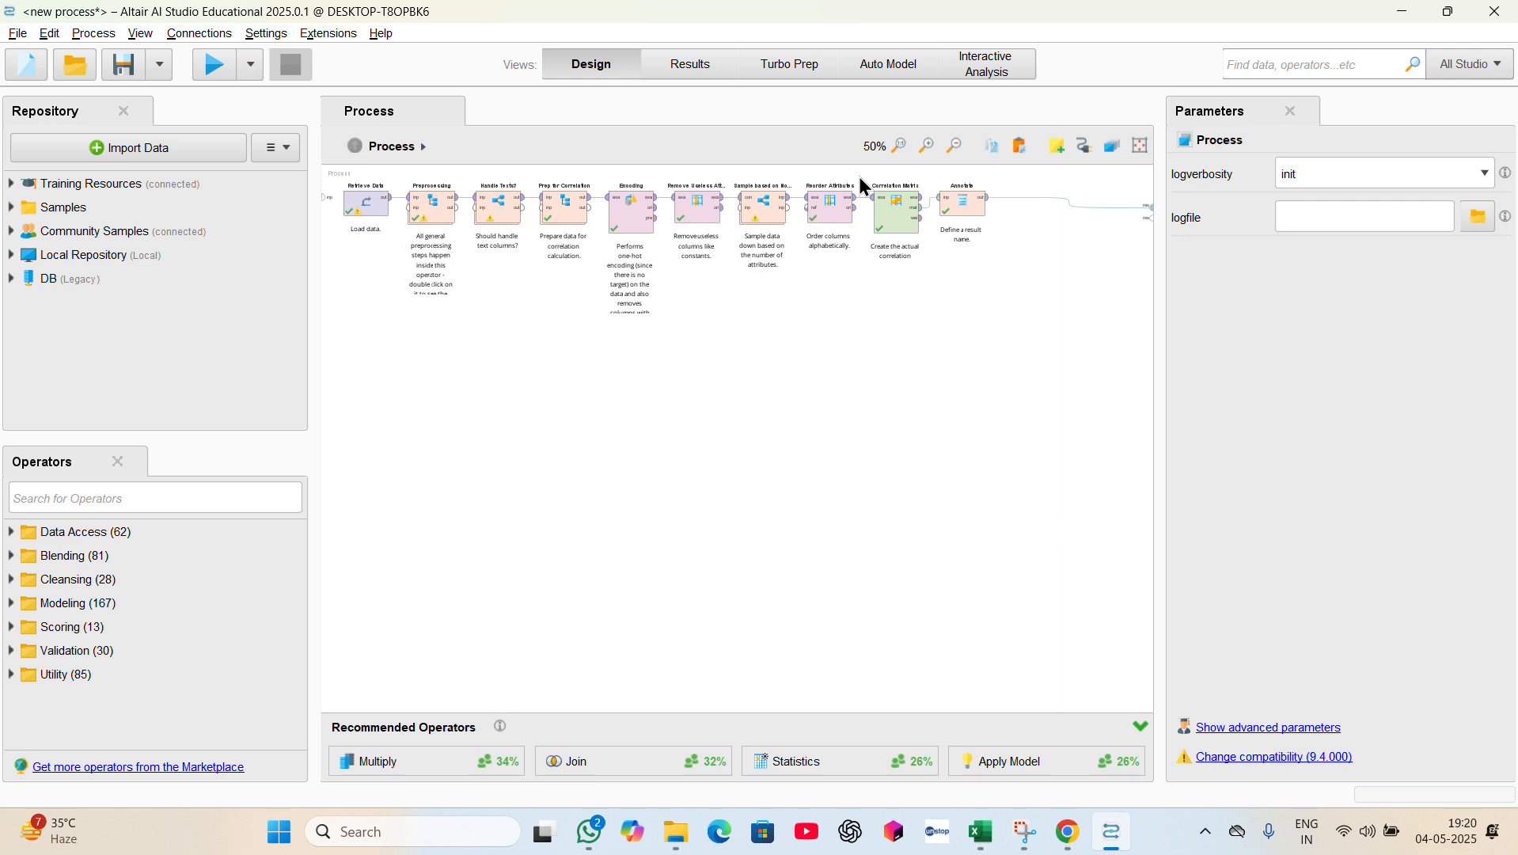
- Return to the Auto Model comparison overview and start exporting its data in Excel format
{"action": "left_click", "coordinate": [934, 69]}
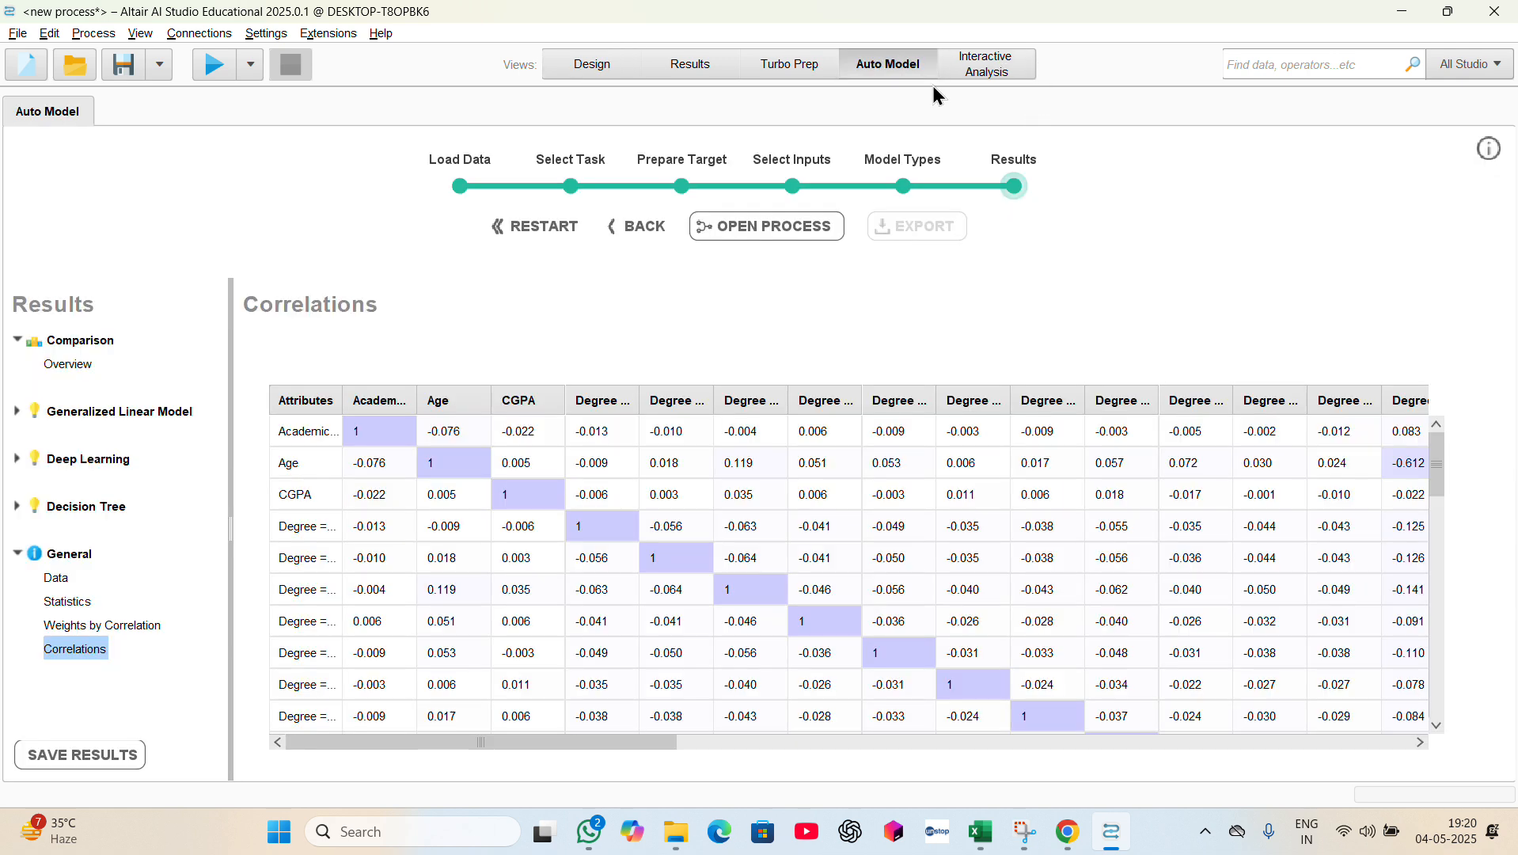
{"action": "left_click", "coordinate": [69, 368]}
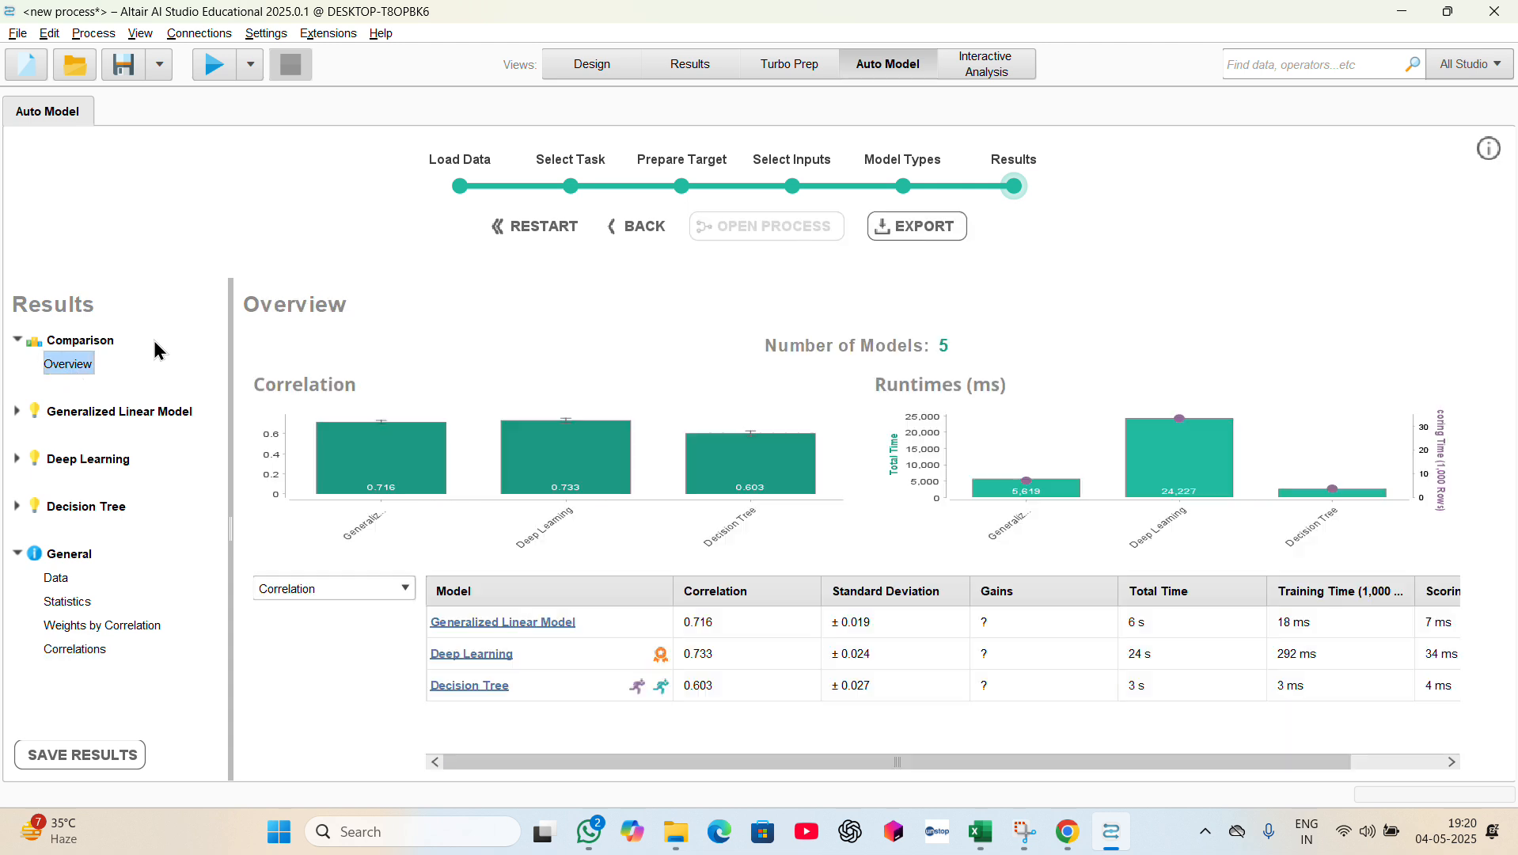
{"action": "left_click", "coordinate": [893, 235]}
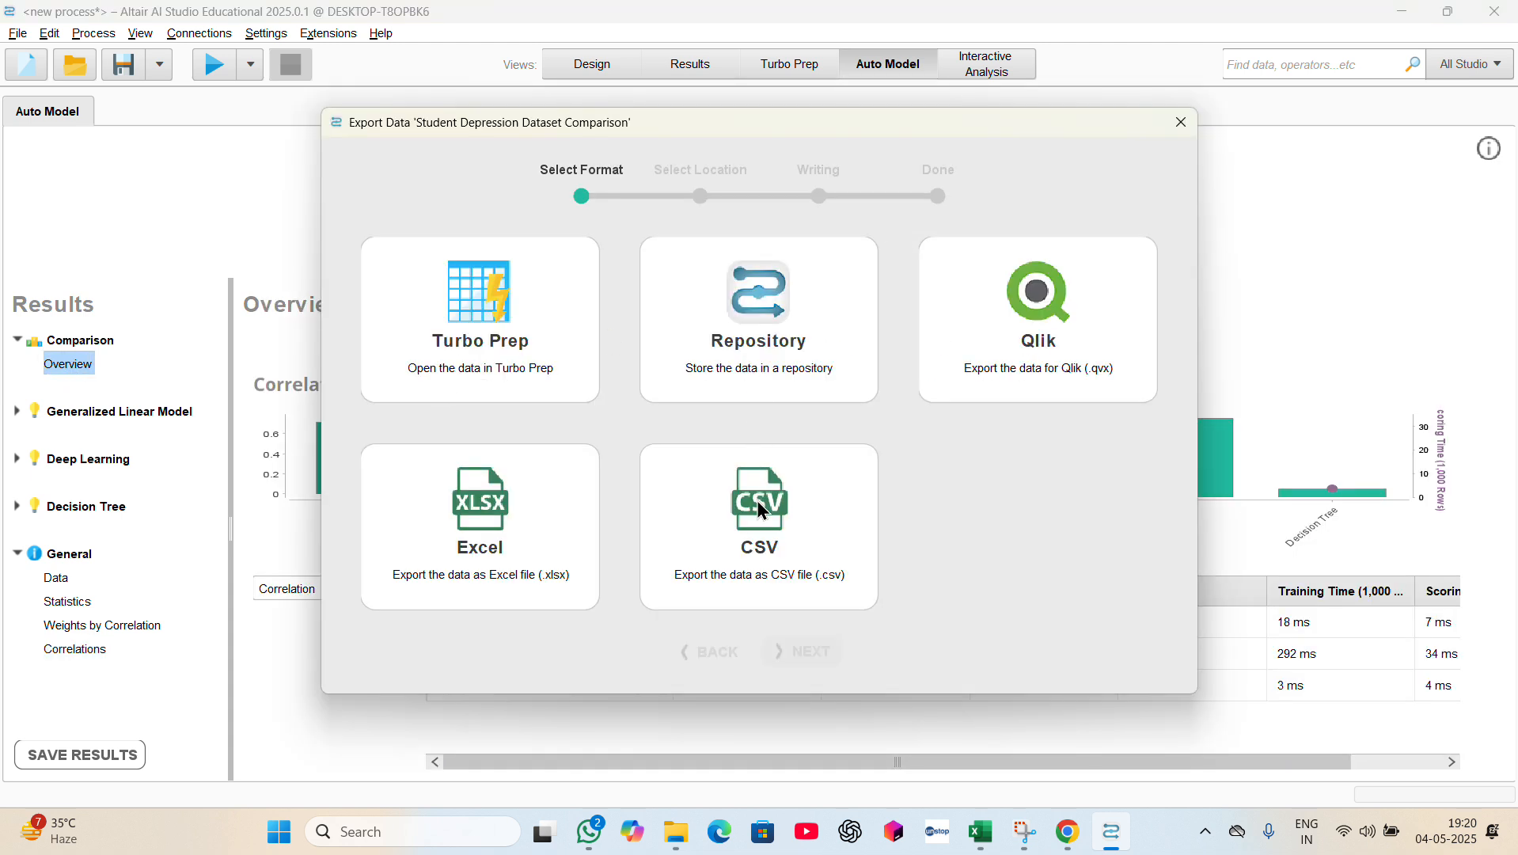
{"action": "left_click", "coordinate": [512, 488]}
{"action": "left_click", "coordinate": [801, 658]}
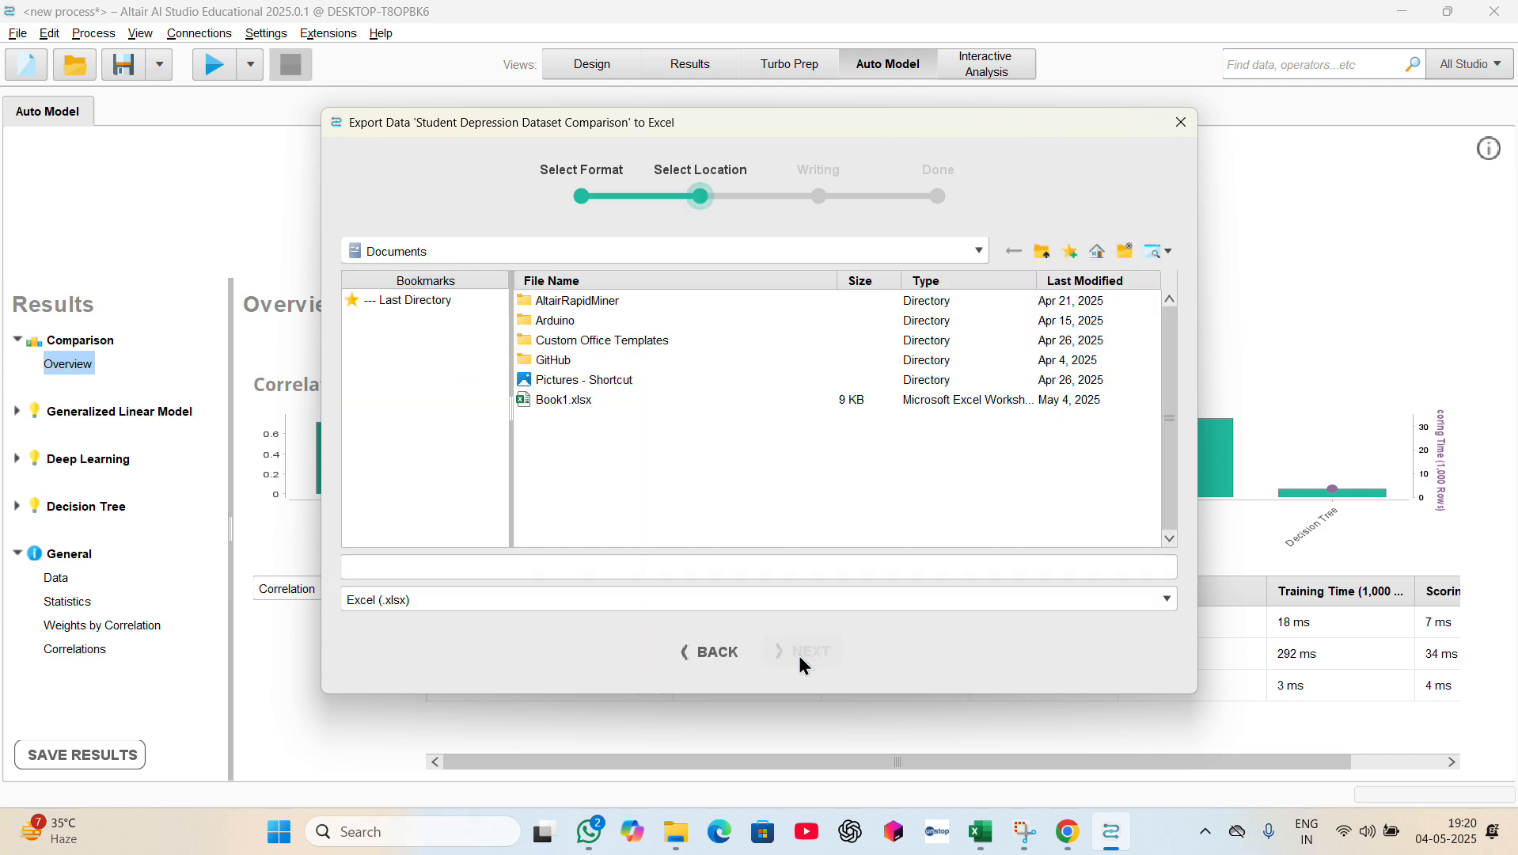
- Browse to AltairRapidMiner > AI Studio > Local Repository and create a new folder named resultexport there
{"action": "left_click", "coordinate": [557, 302]}
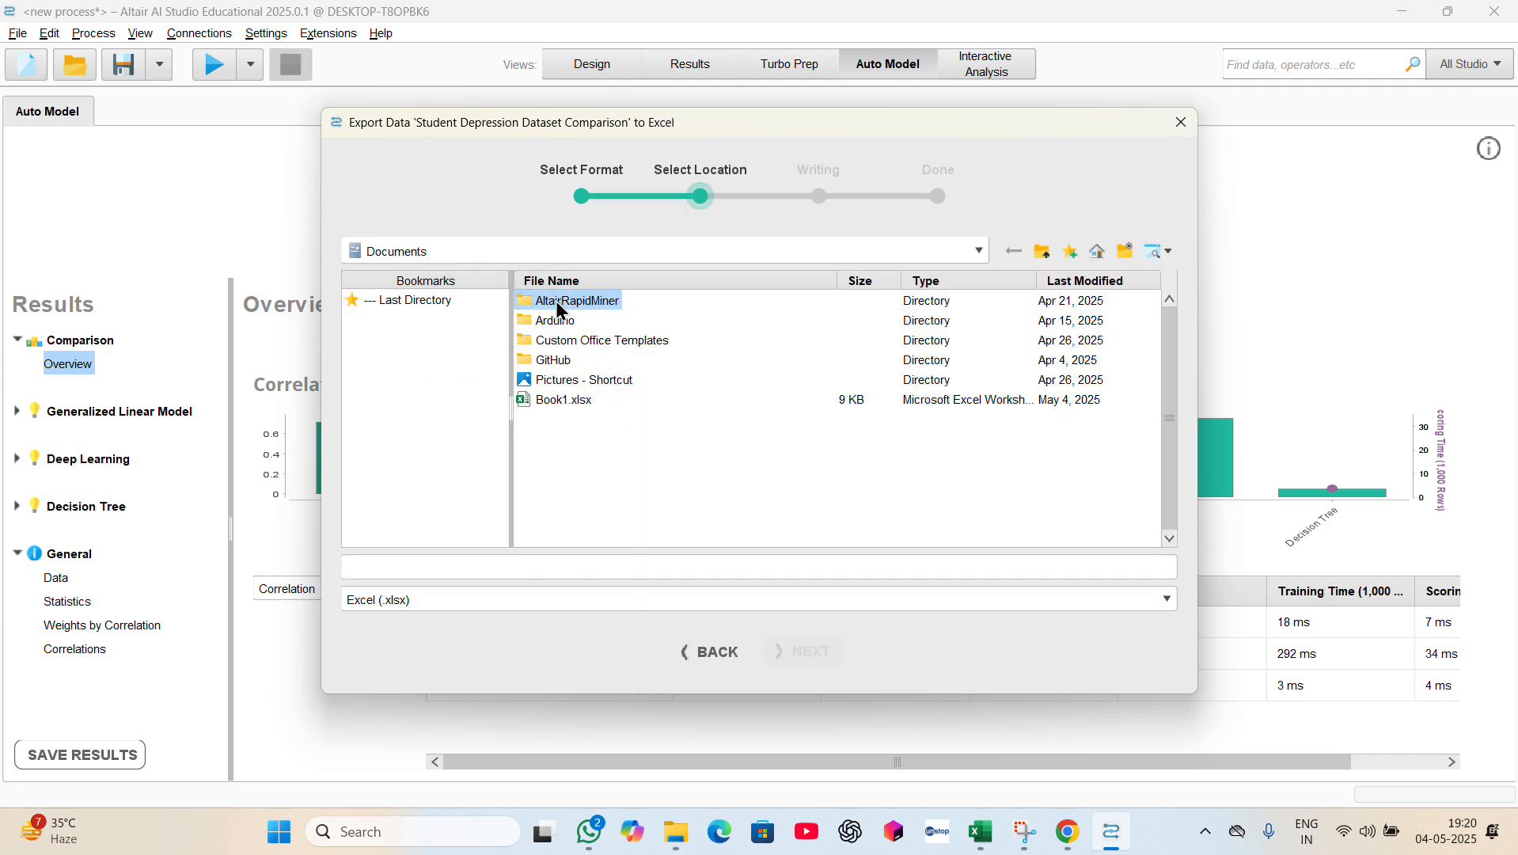
{"action": "left_click", "coordinate": [568, 565]}
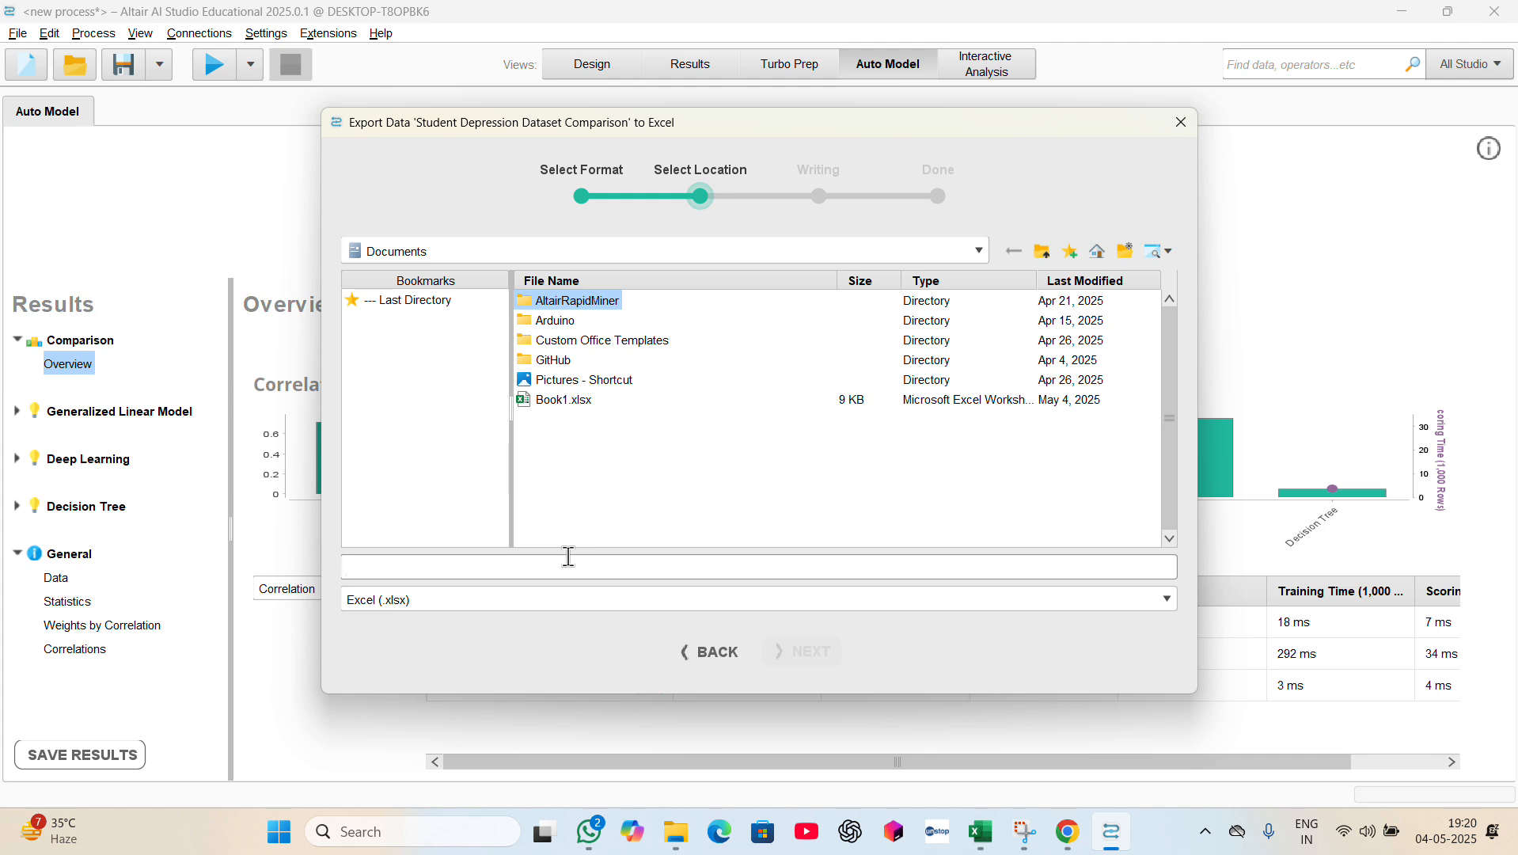
{"action": "double_click", "coordinate": [587, 303]}
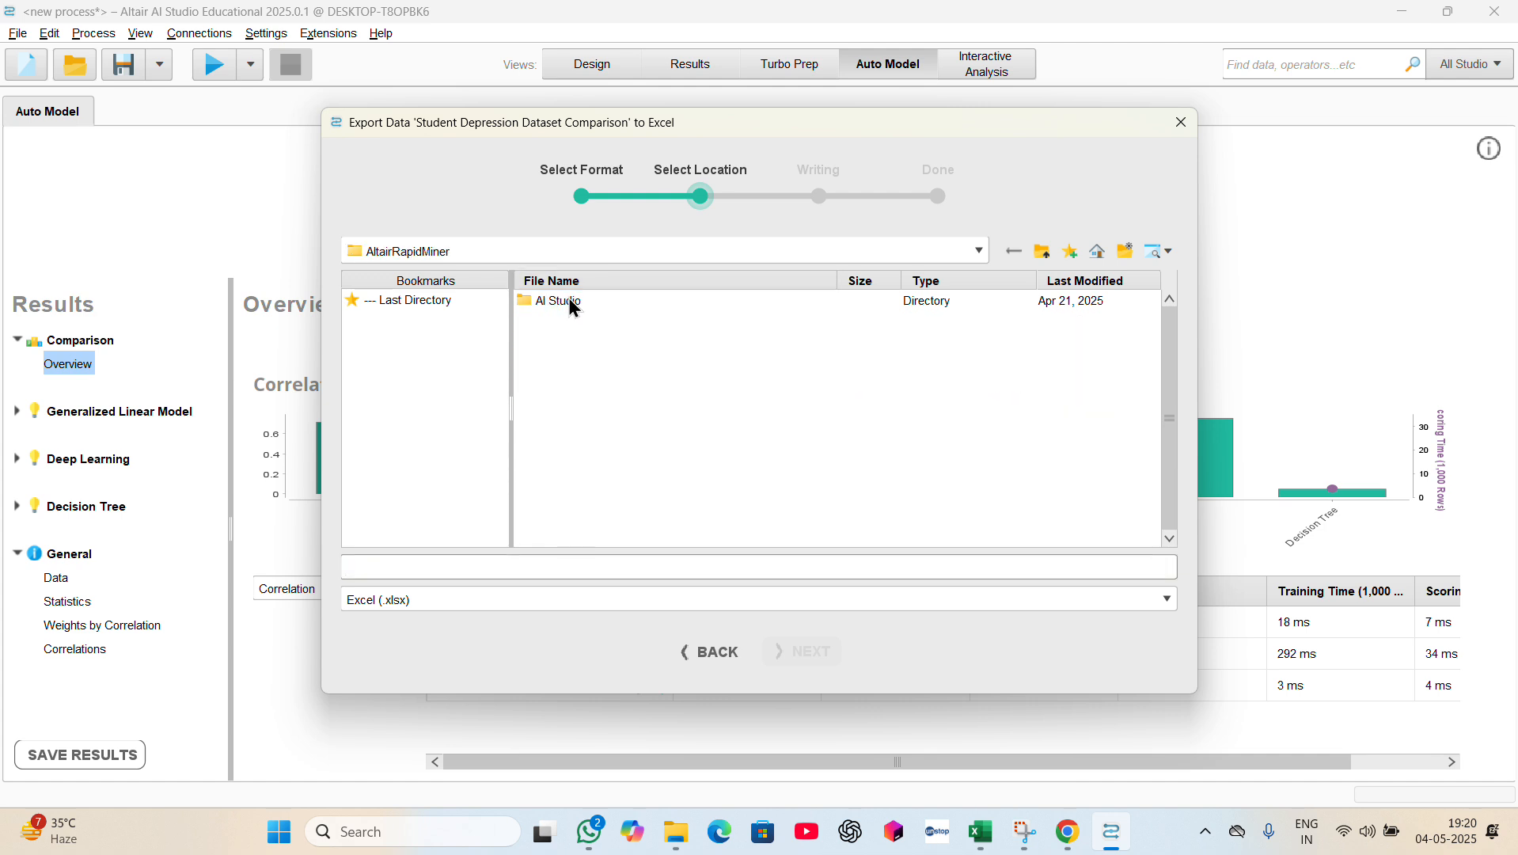
{"action": "double_click", "coordinate": [572, 302]}
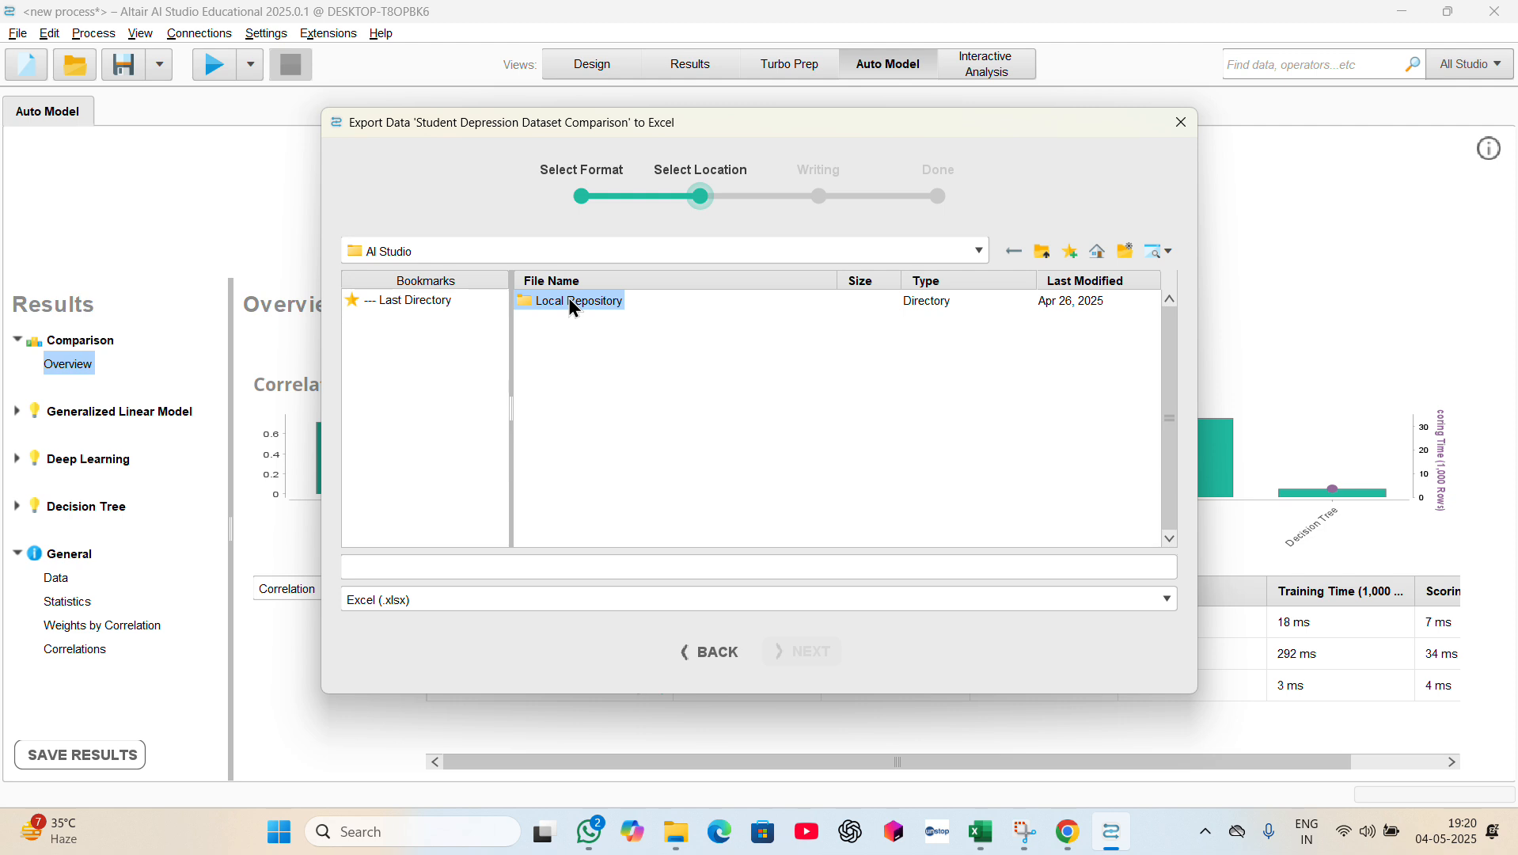
{"action": "double_click", "coordinate": [570, 301]}
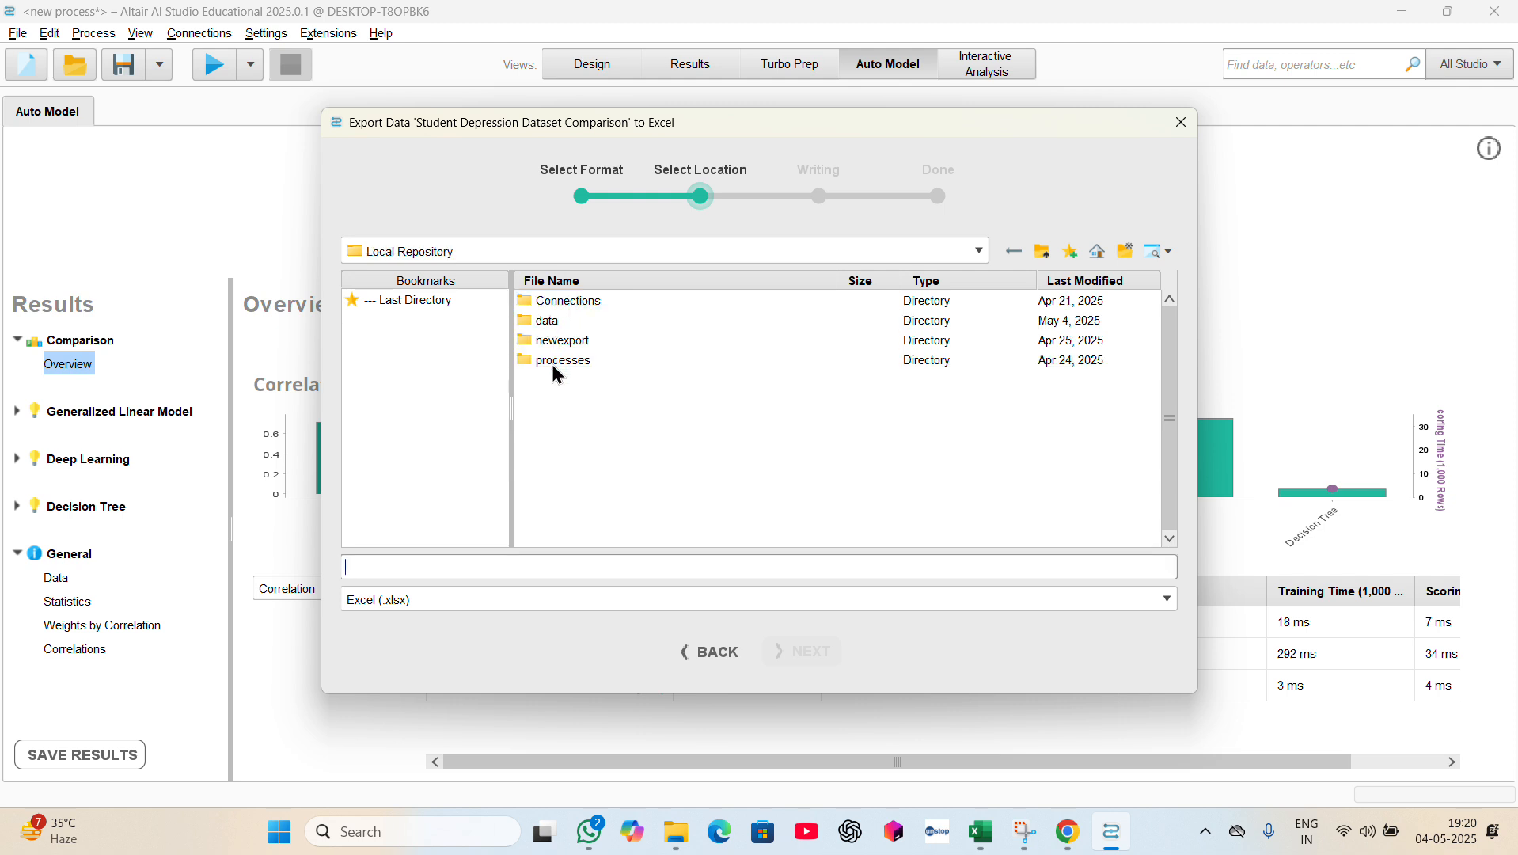
{"action": "right_click", "coordinate": [561, 390]}
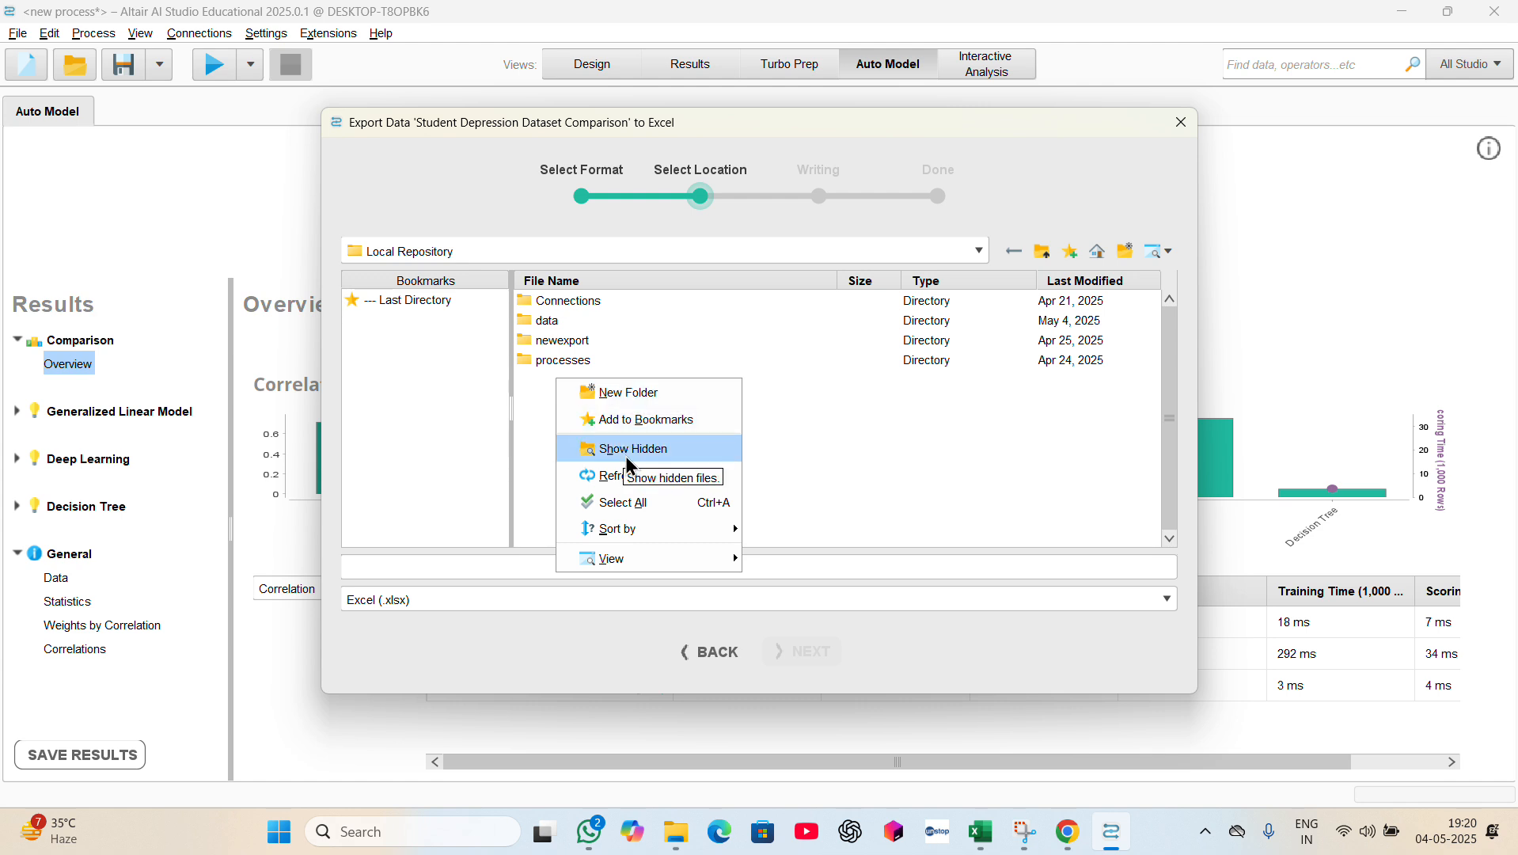
{"action": "left_click", "coordinate": [629, 393]}
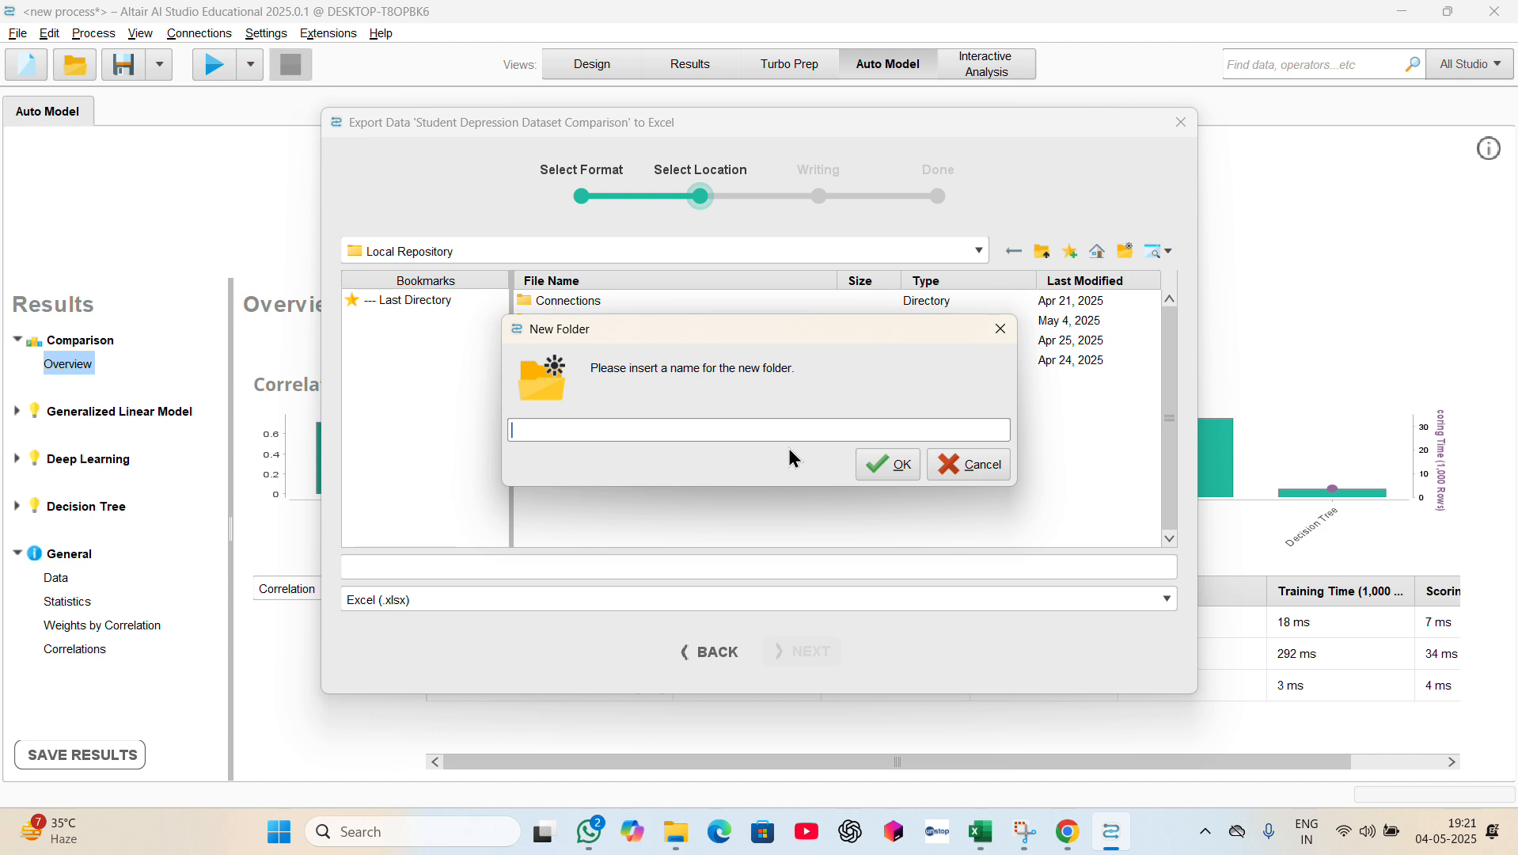
{"action": "type", "text": "resultexport"}
{"action": "left_click", "coordinate": [896, 467]}
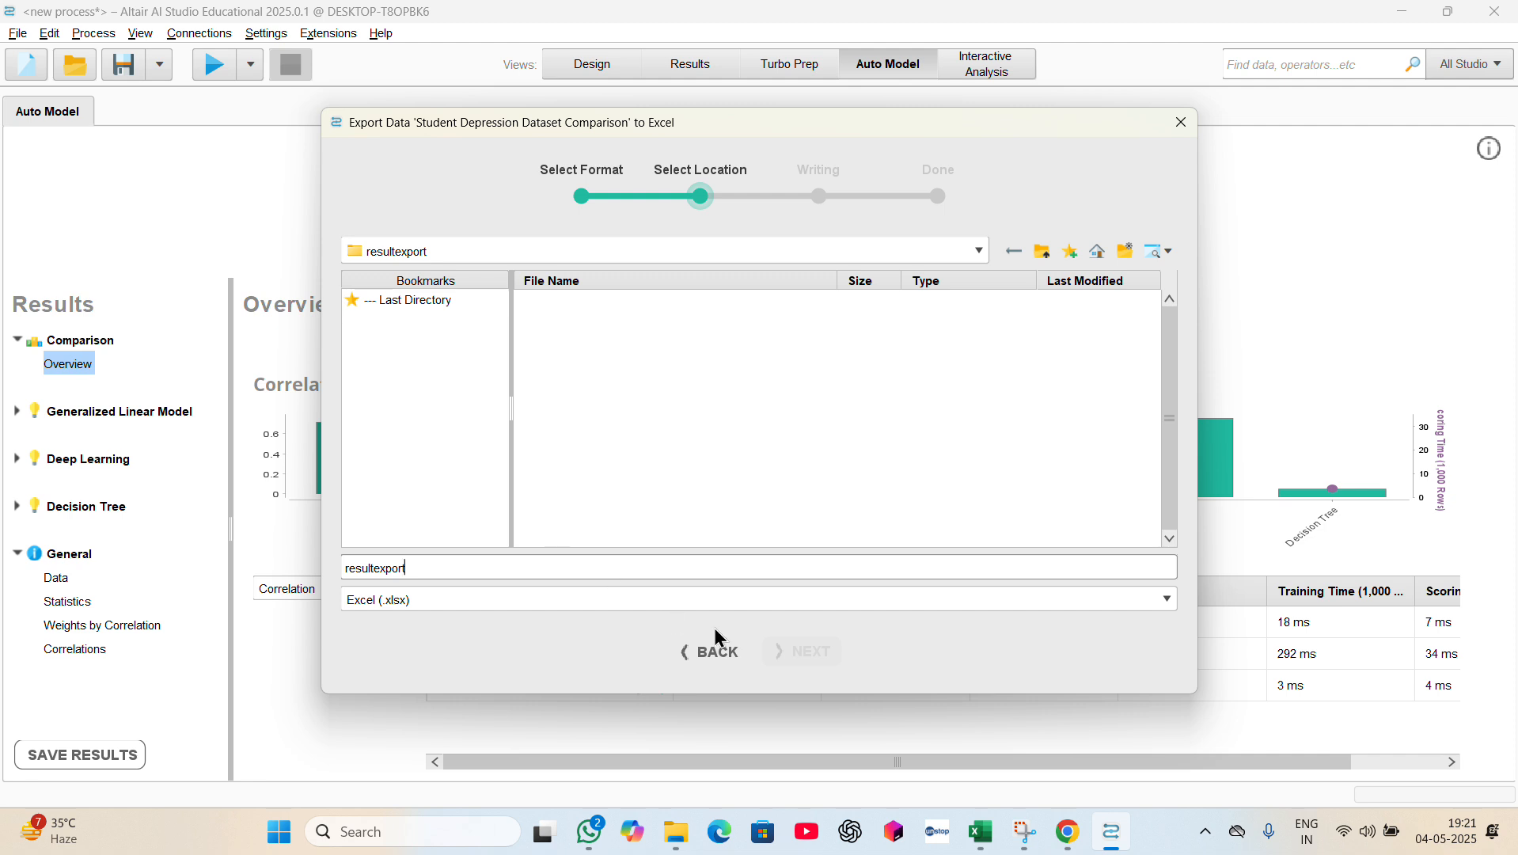
- Export the comparison data as an Excel file named resultexport into the resultexport folder and close the export dialog
{"action": "left_click", "coordinate": [557, 253]}
{"action": "left_click", "coordinate": [527, 345]}
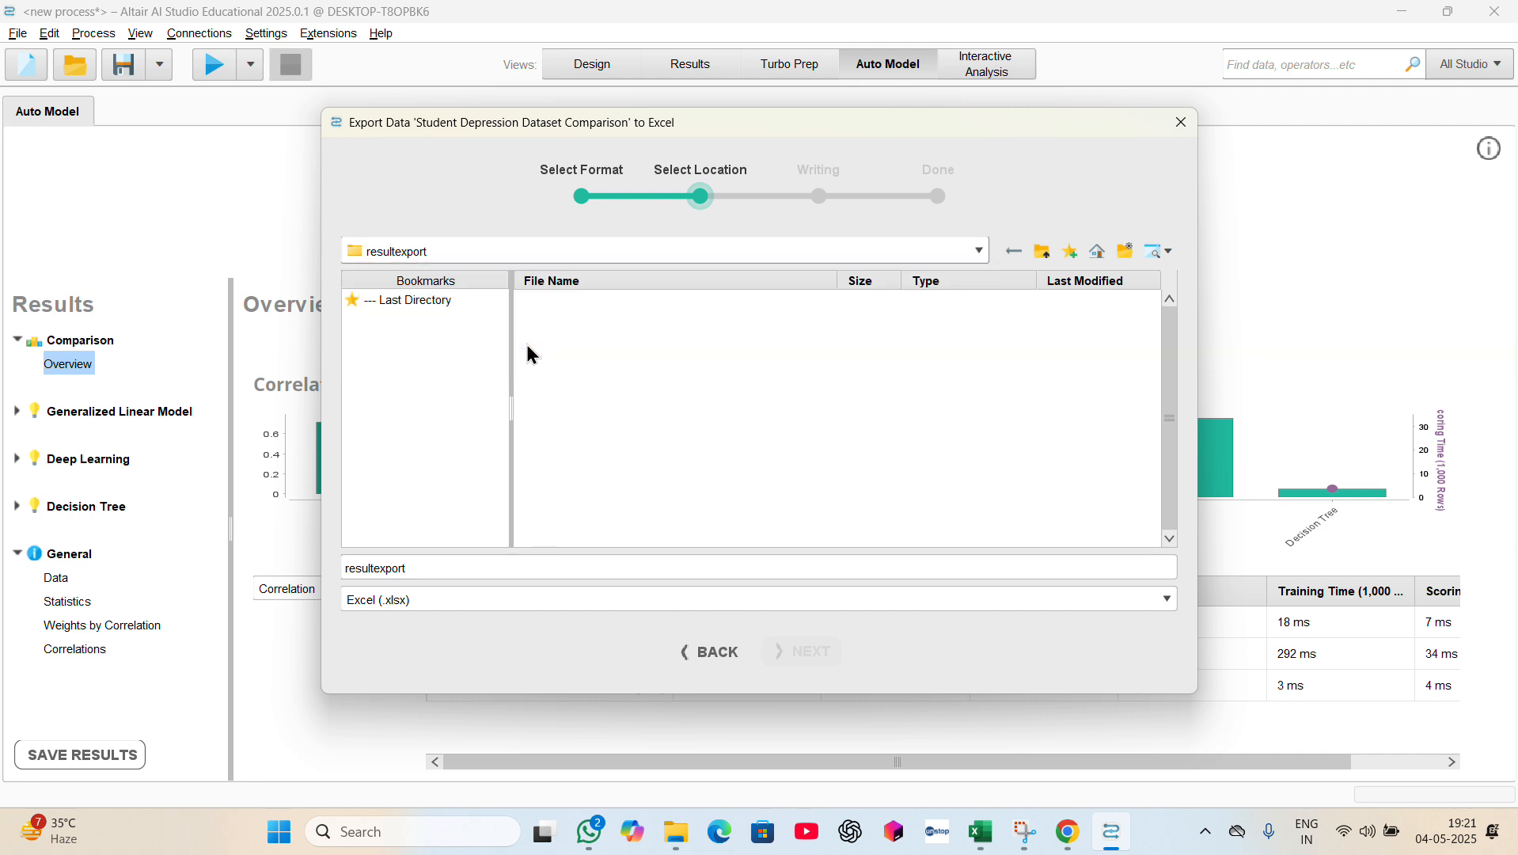
{"action": "left_click", "coordinate": [588, 380]}
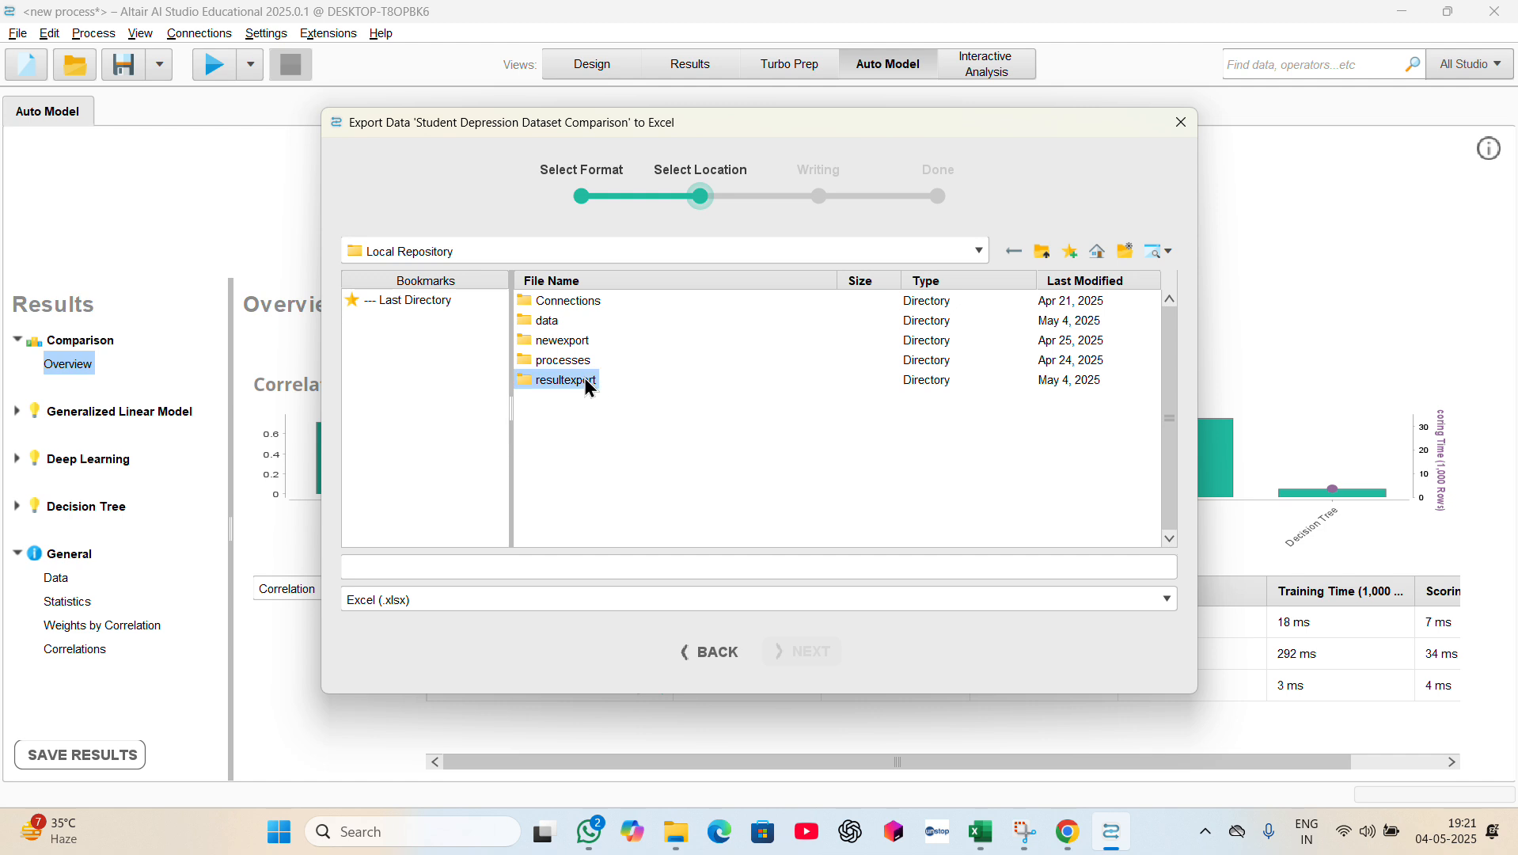
{"action": "left_click", "coordinate": [534, 568]}
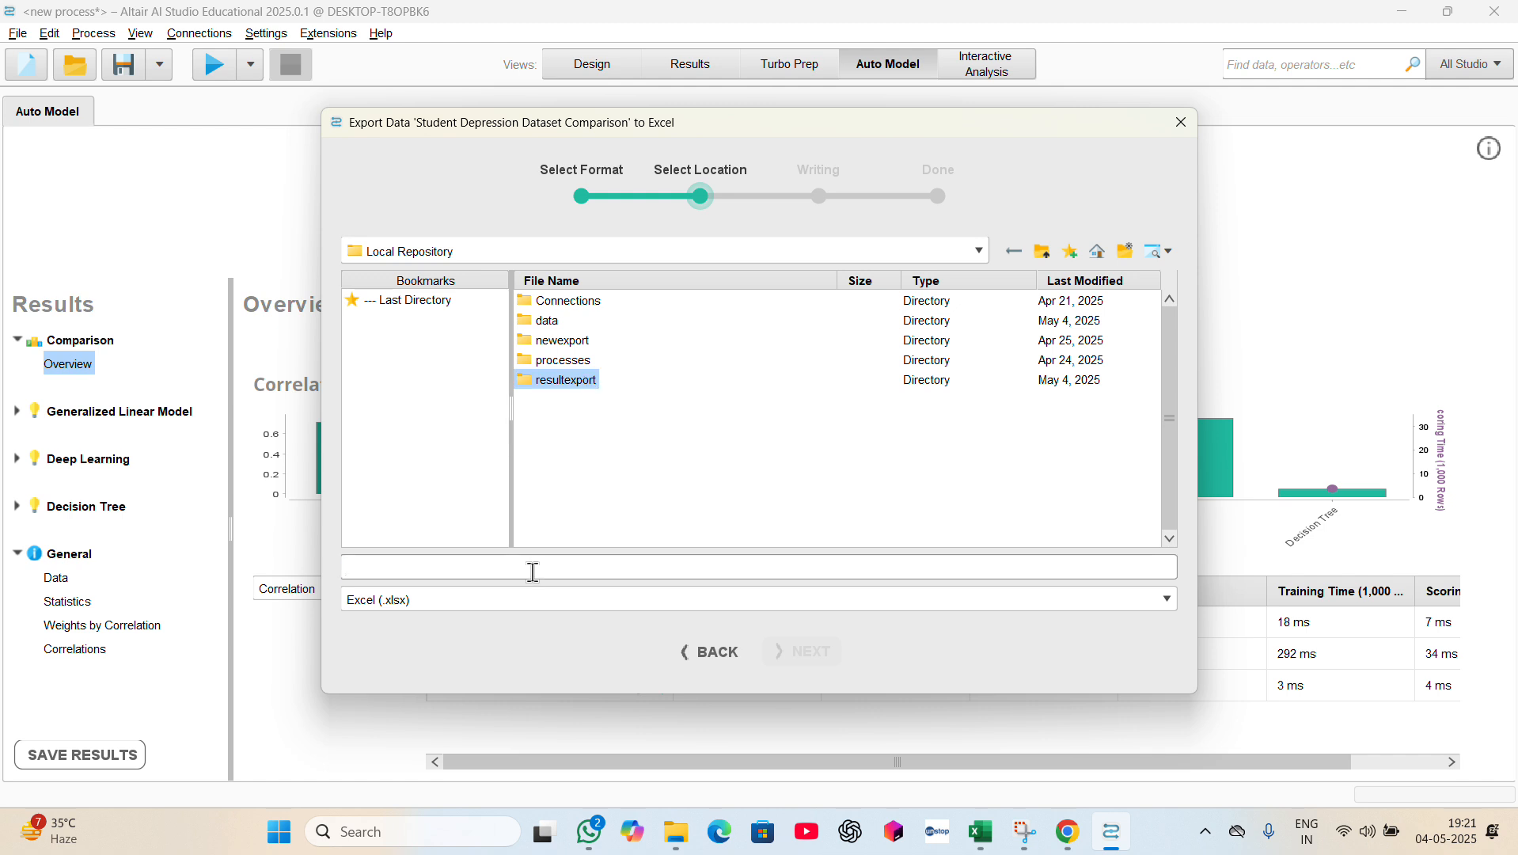
{"action": "type", "text": "res"}
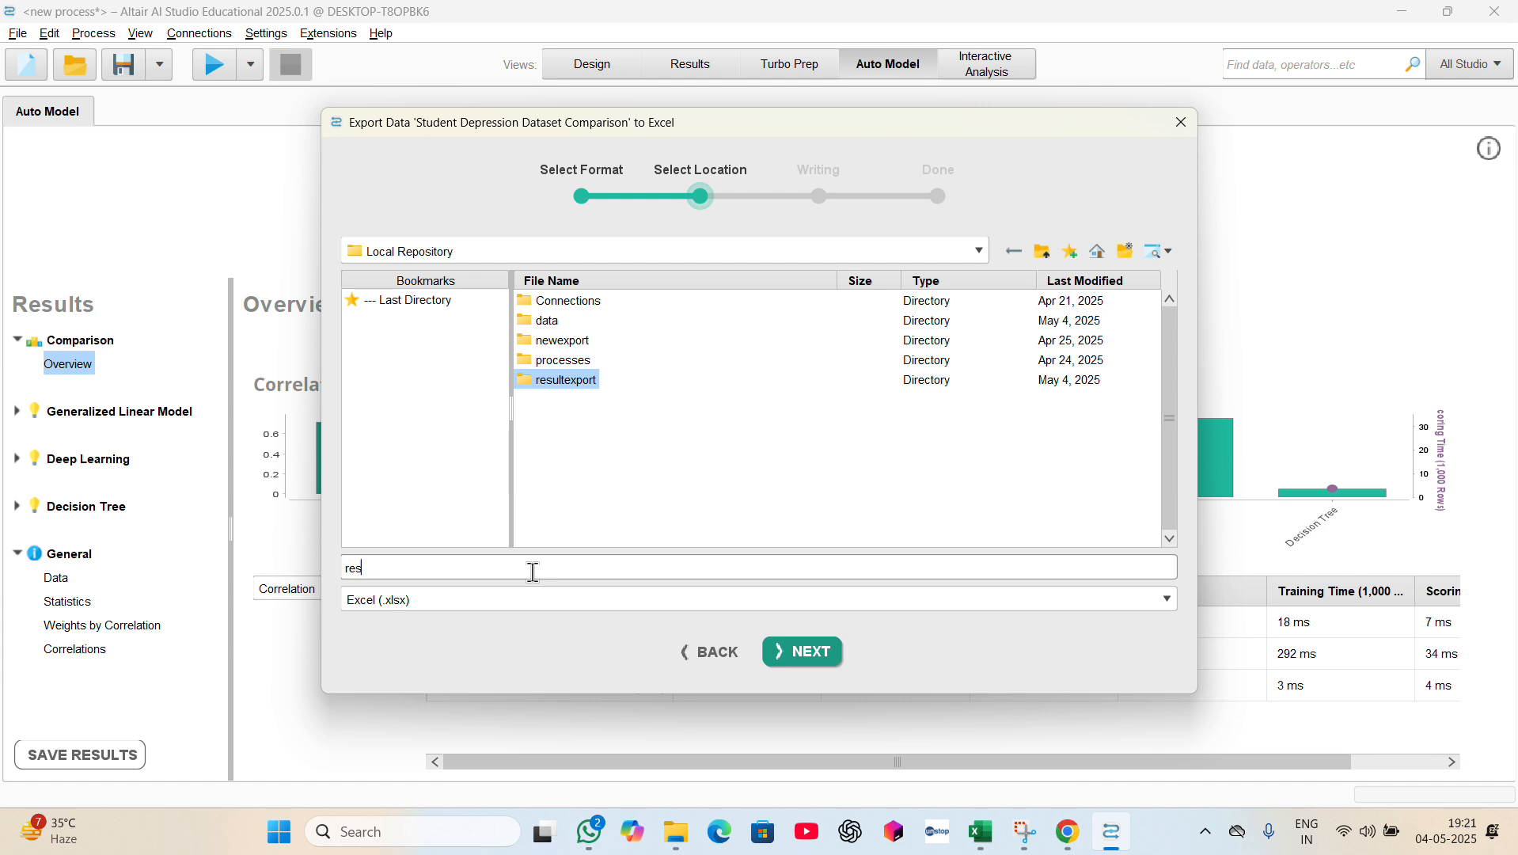
{"action": "type", "text": "ultexport"}
{"action": "key", "text": "Return"}
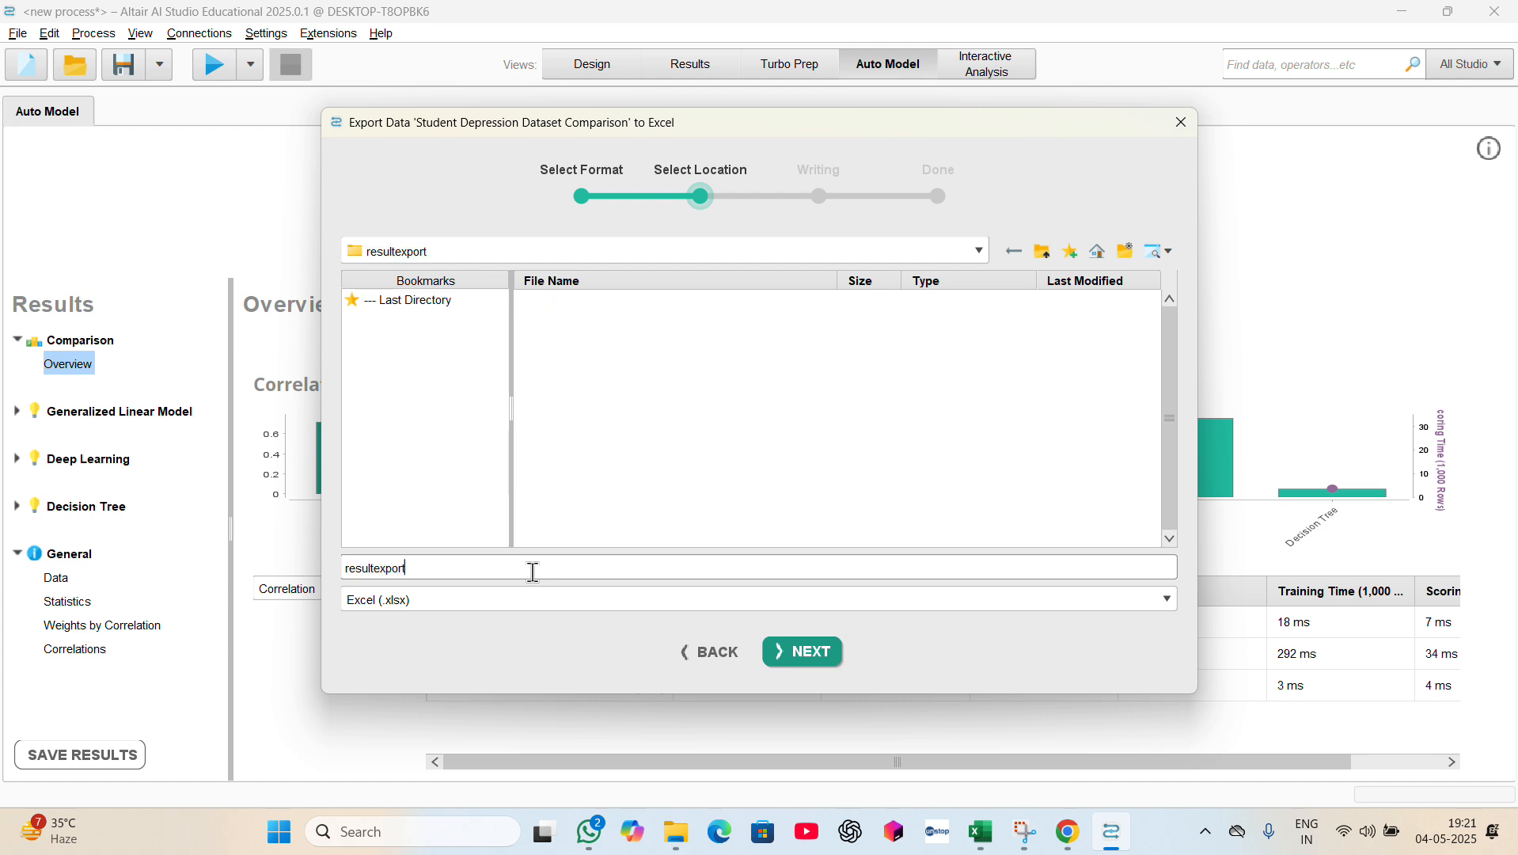
{"action": "left_click", "coordinate": [803, 642]}
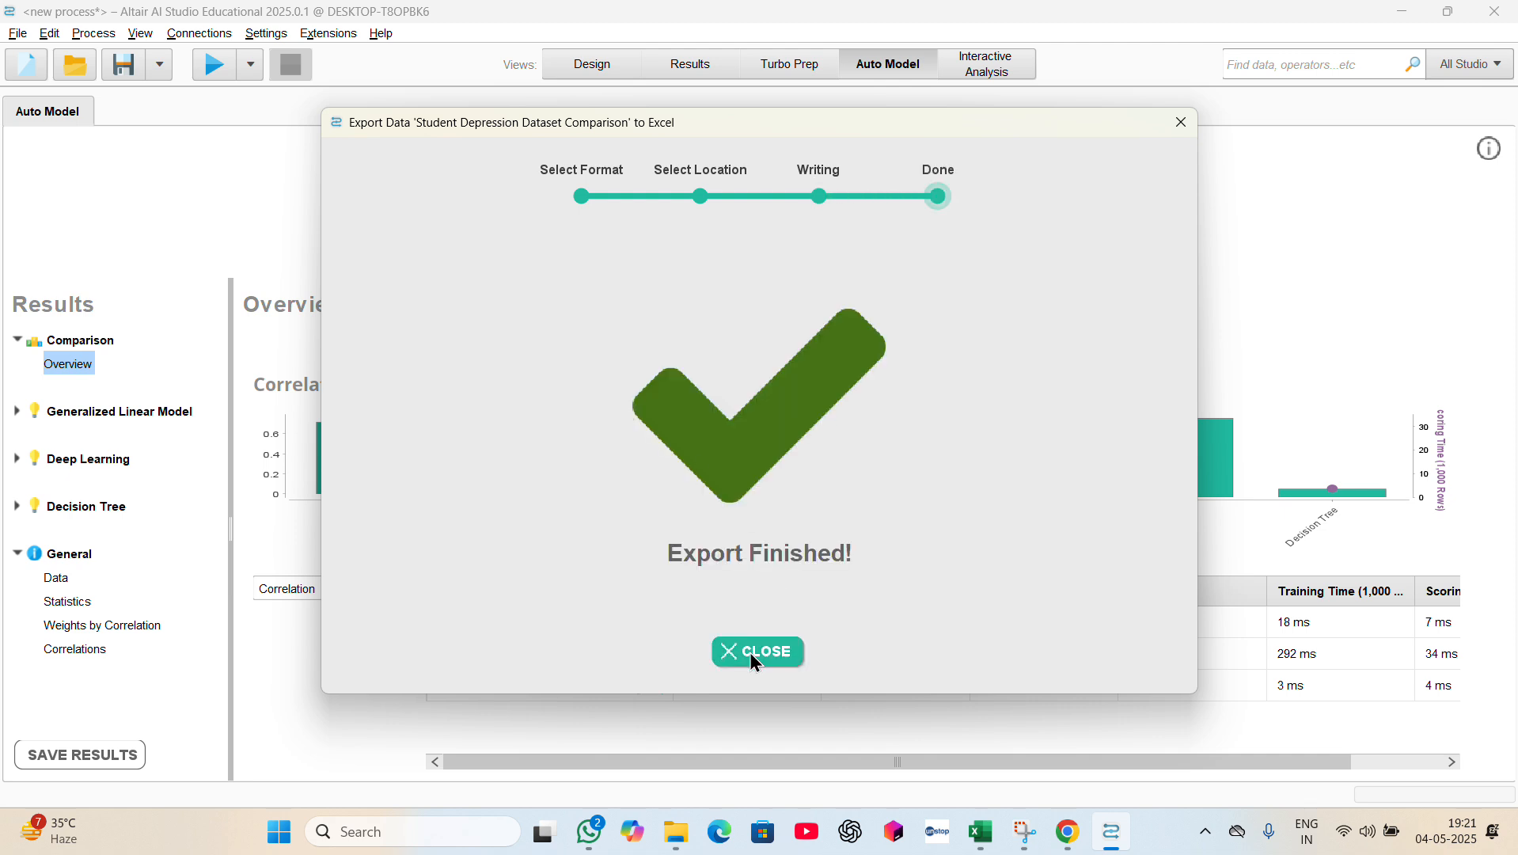
{"action": "left_click", "coordinate": [756, 656]}
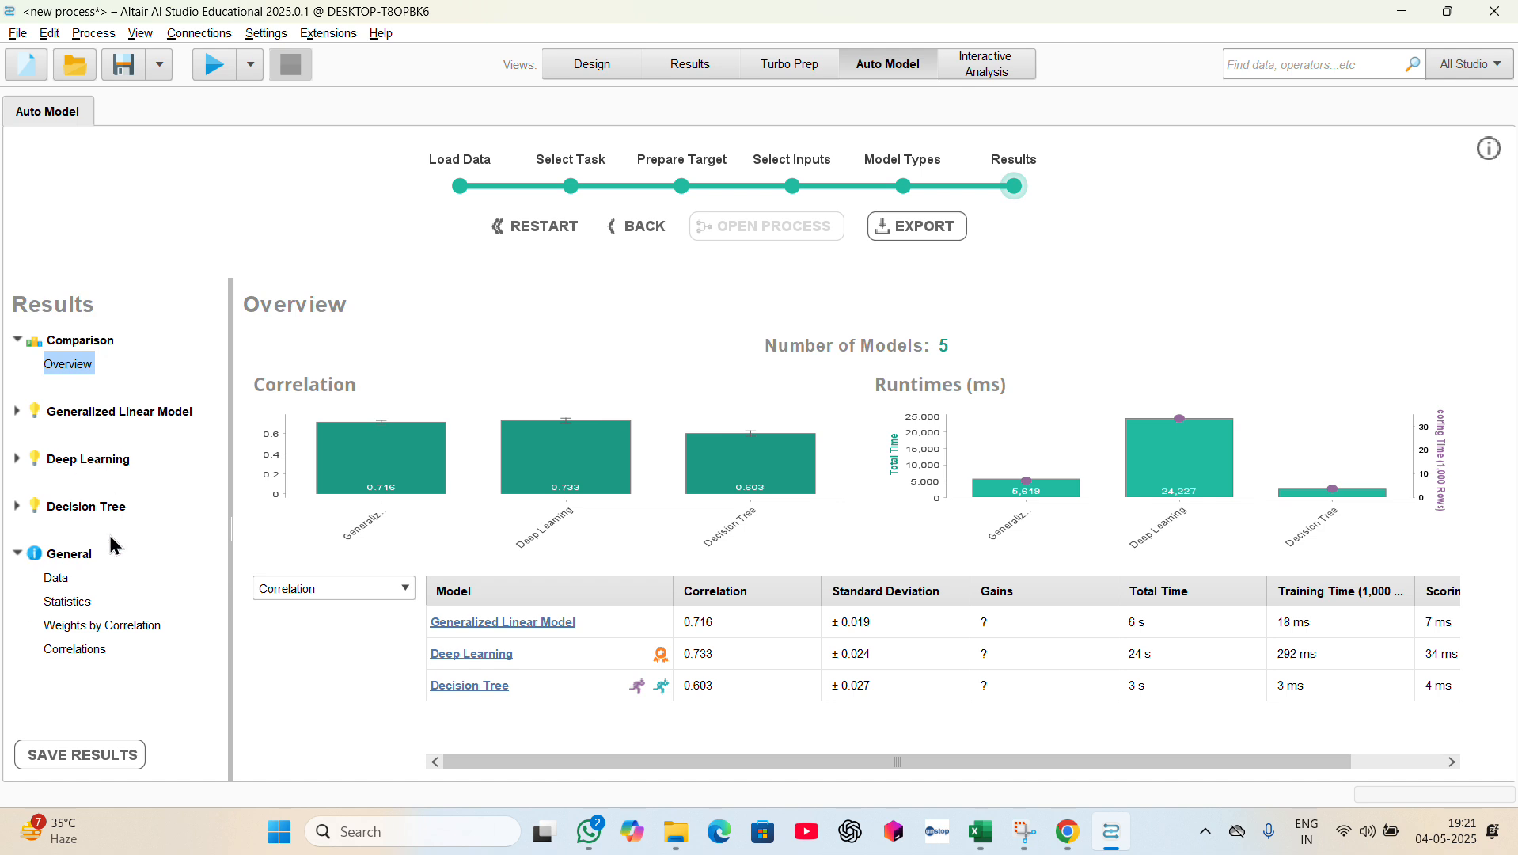
{"action": "left_click", "coordinate": [590, 69]}
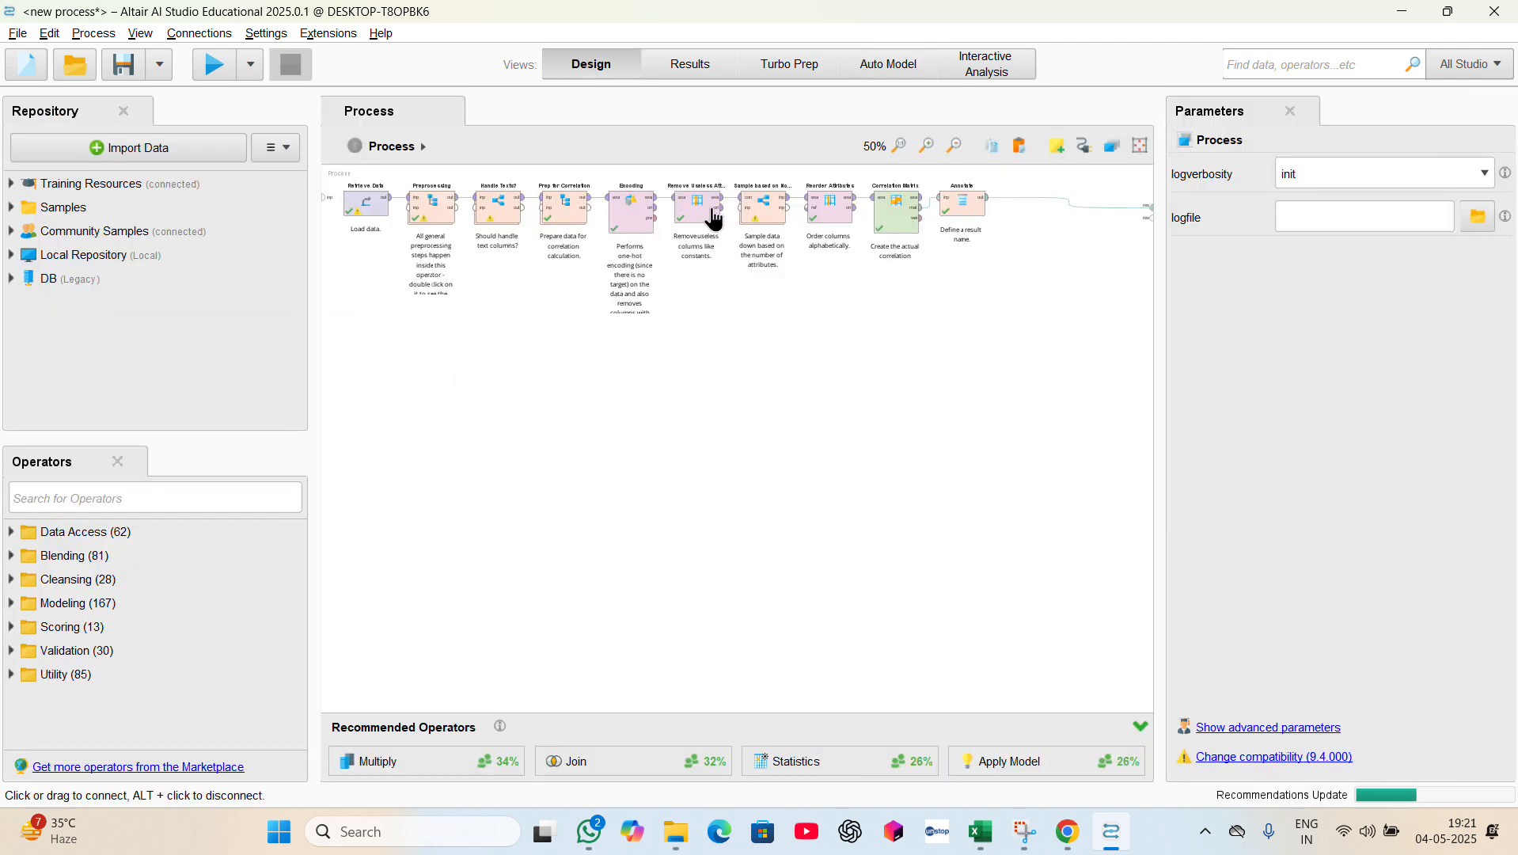
{"action": "left_click", "coordinate": [683, 58]}
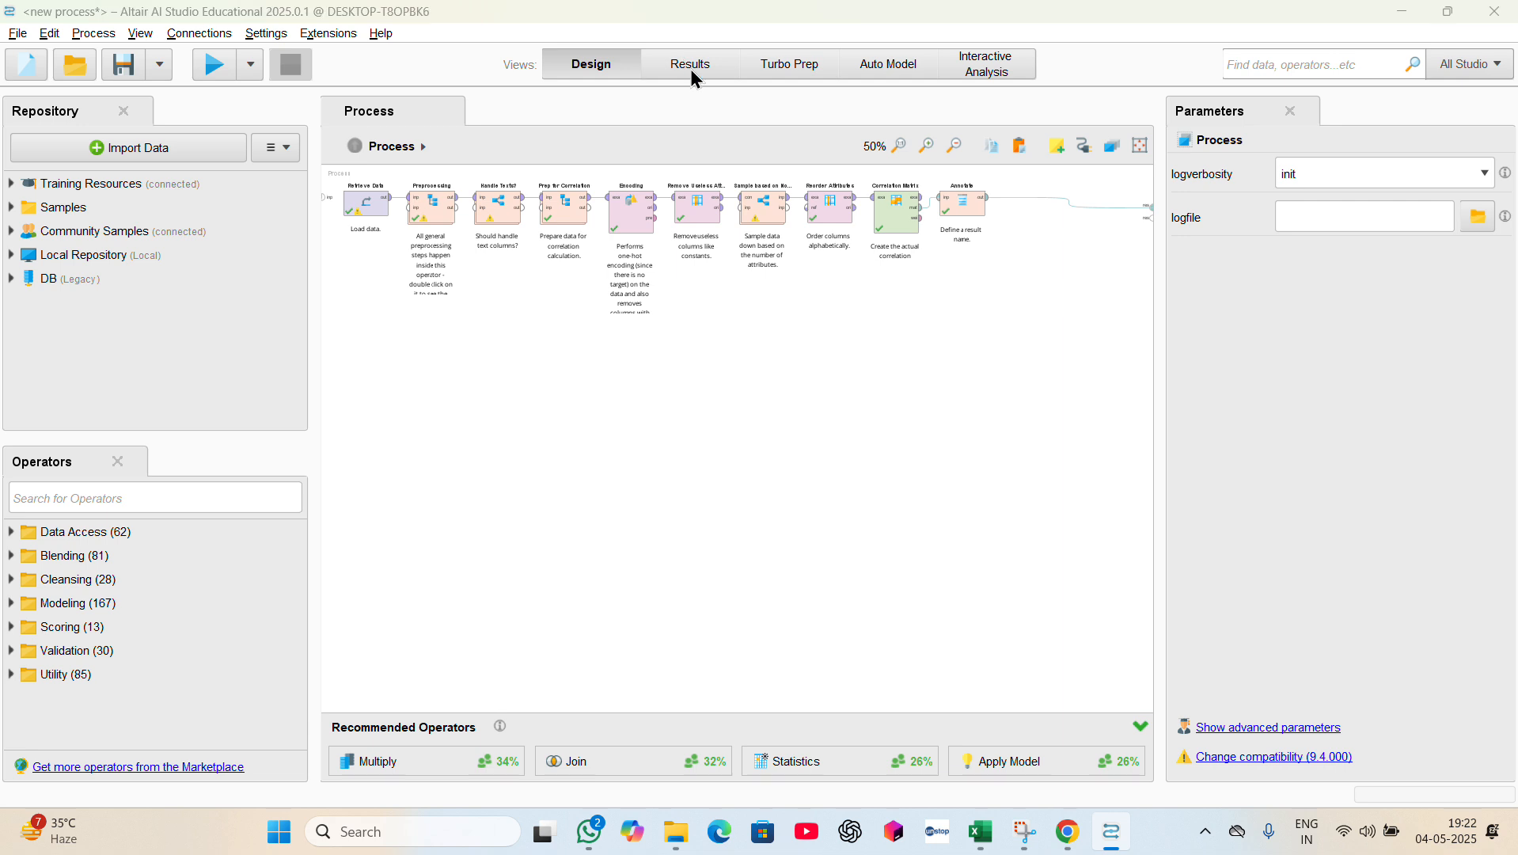
{"action": "left_click", "coordinate": [871, 76]}
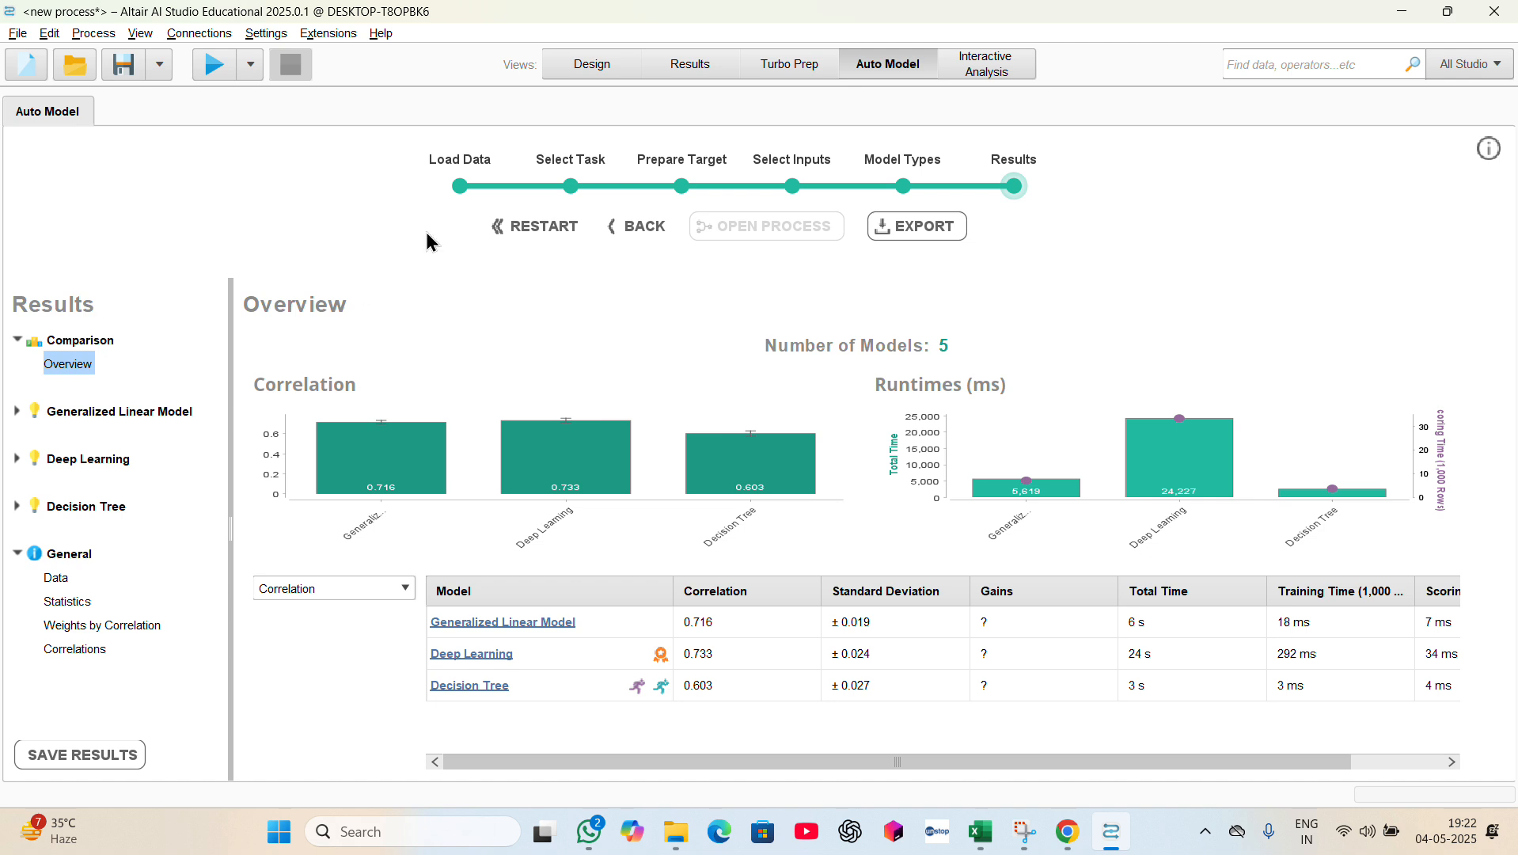
{"action": "left_click", "coordinate": [689, 67]}
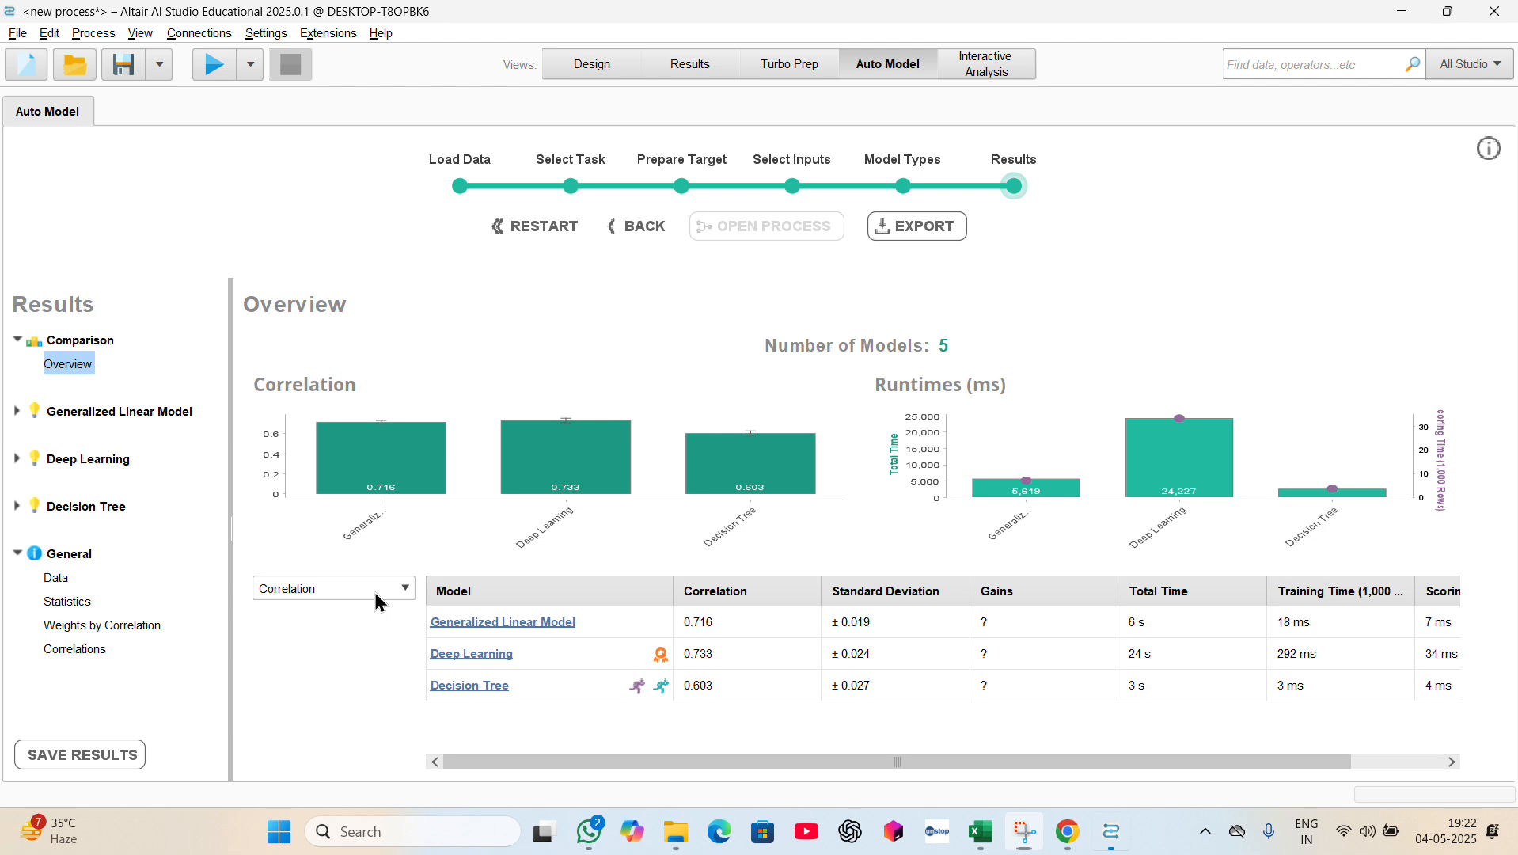
{"action": "left_click", "coordinate": [332, 588]}
{"action": "left_click", "coordinate": [65, 431]}
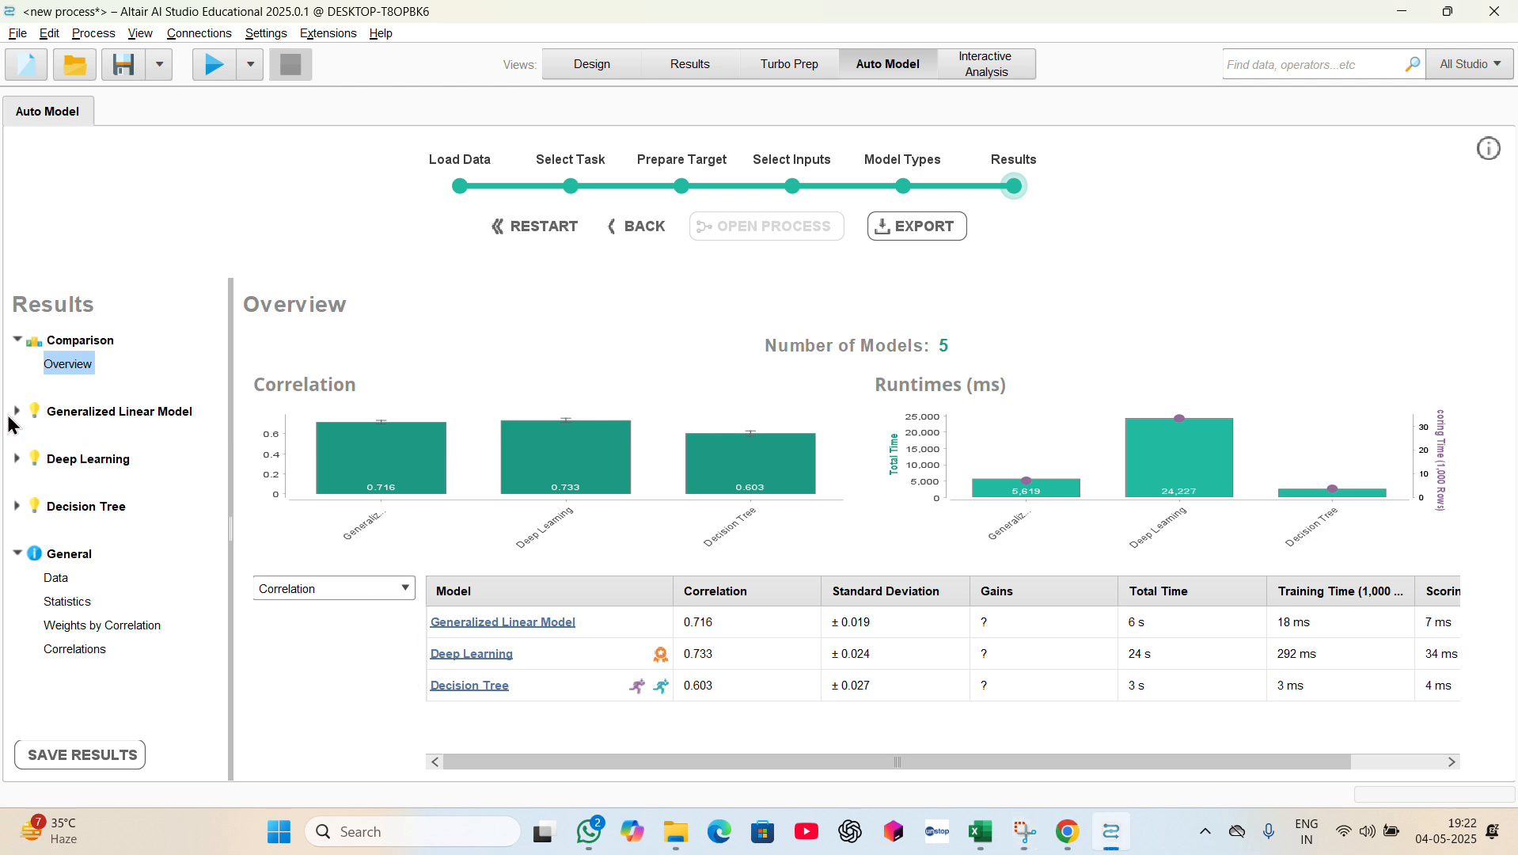
- Examine the Generalized Linear Model's coefficients and its performance for root mean squared error, correlation and squared error
{"action": "left_click", "coordinate": [19, 416]}
{"action": "left_click", "coordinate": [48, 437]}
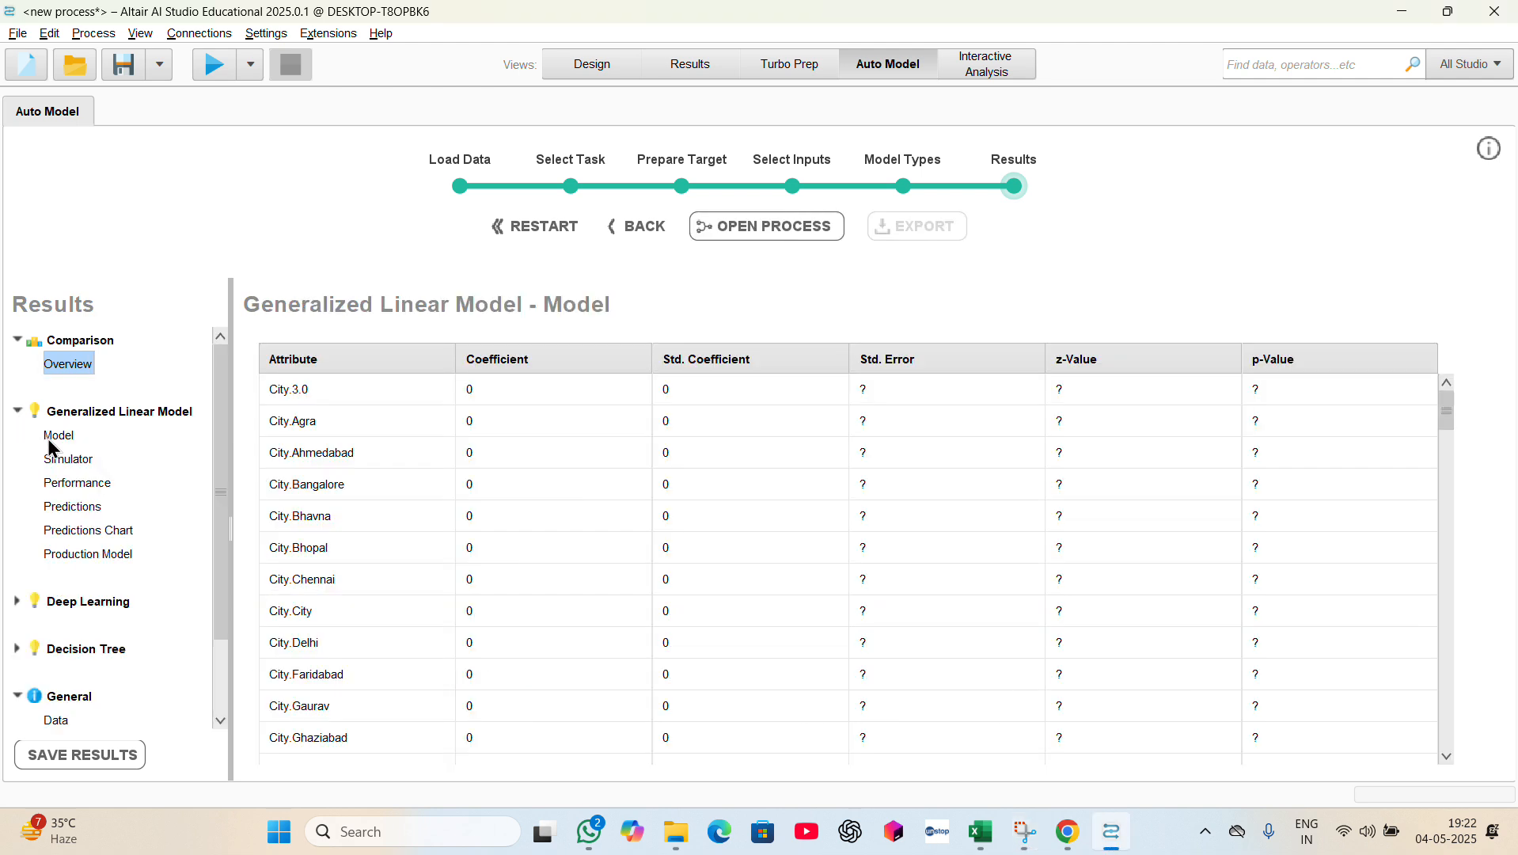
{"action": "left_click", "coordinate": [68, 487]}
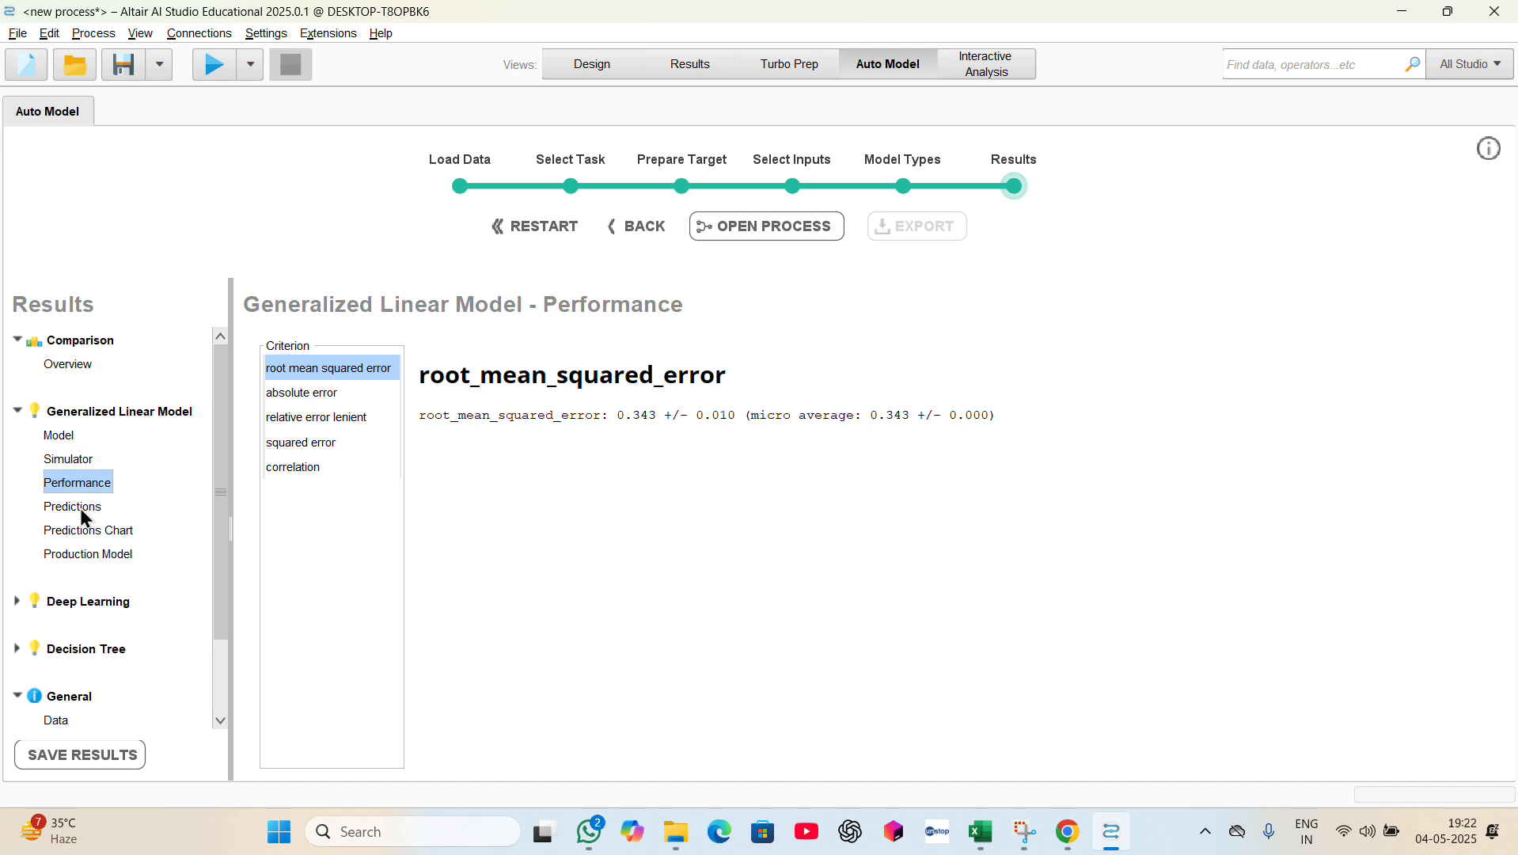
{"action": "left_click", "coordinate": [304, 465]}
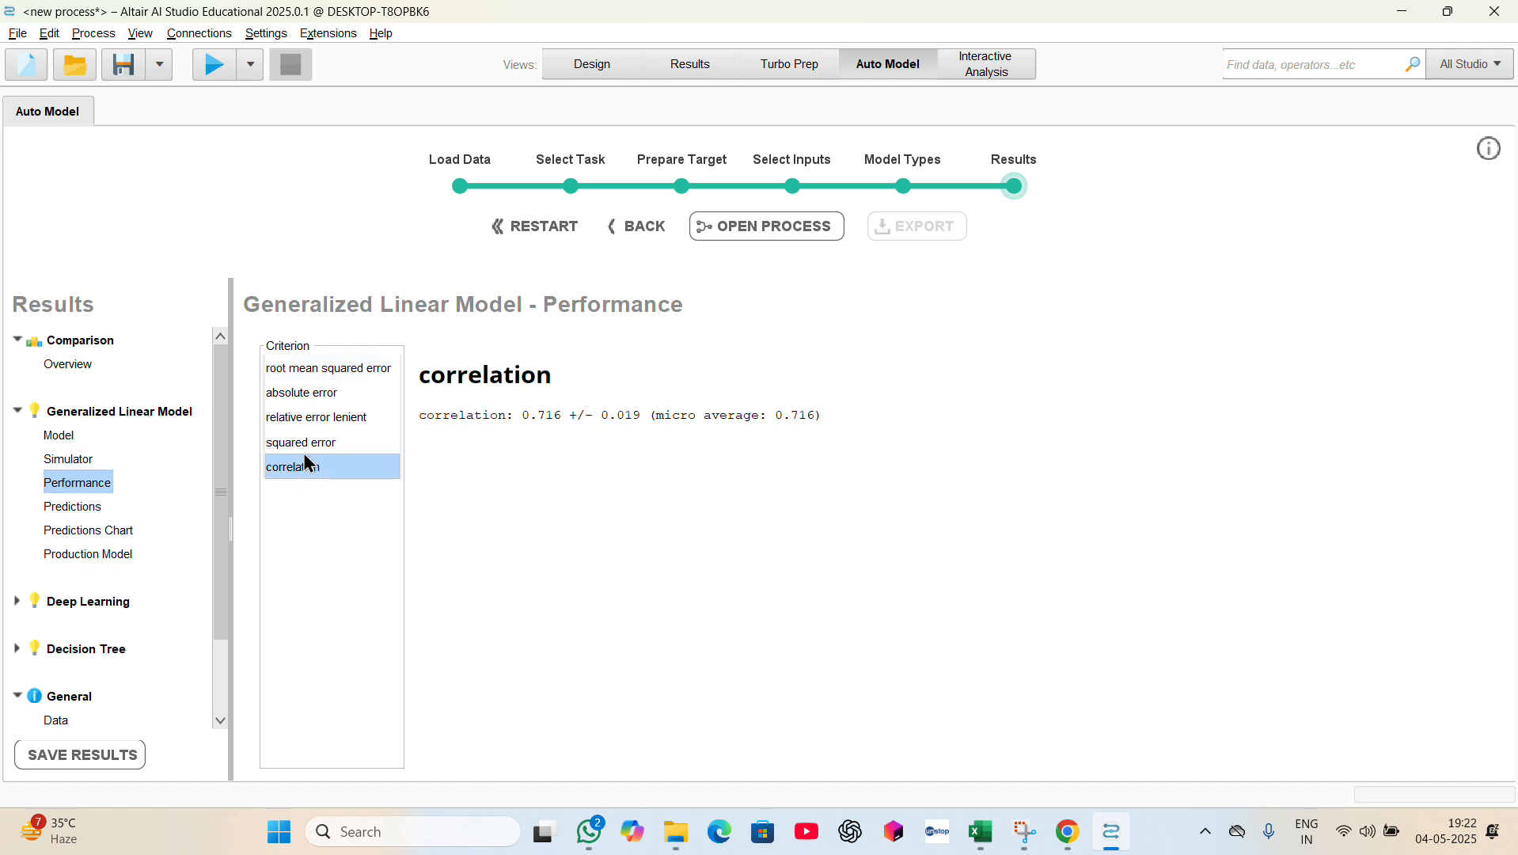
{"action": "left_click", "coordinate": [304, 440]}
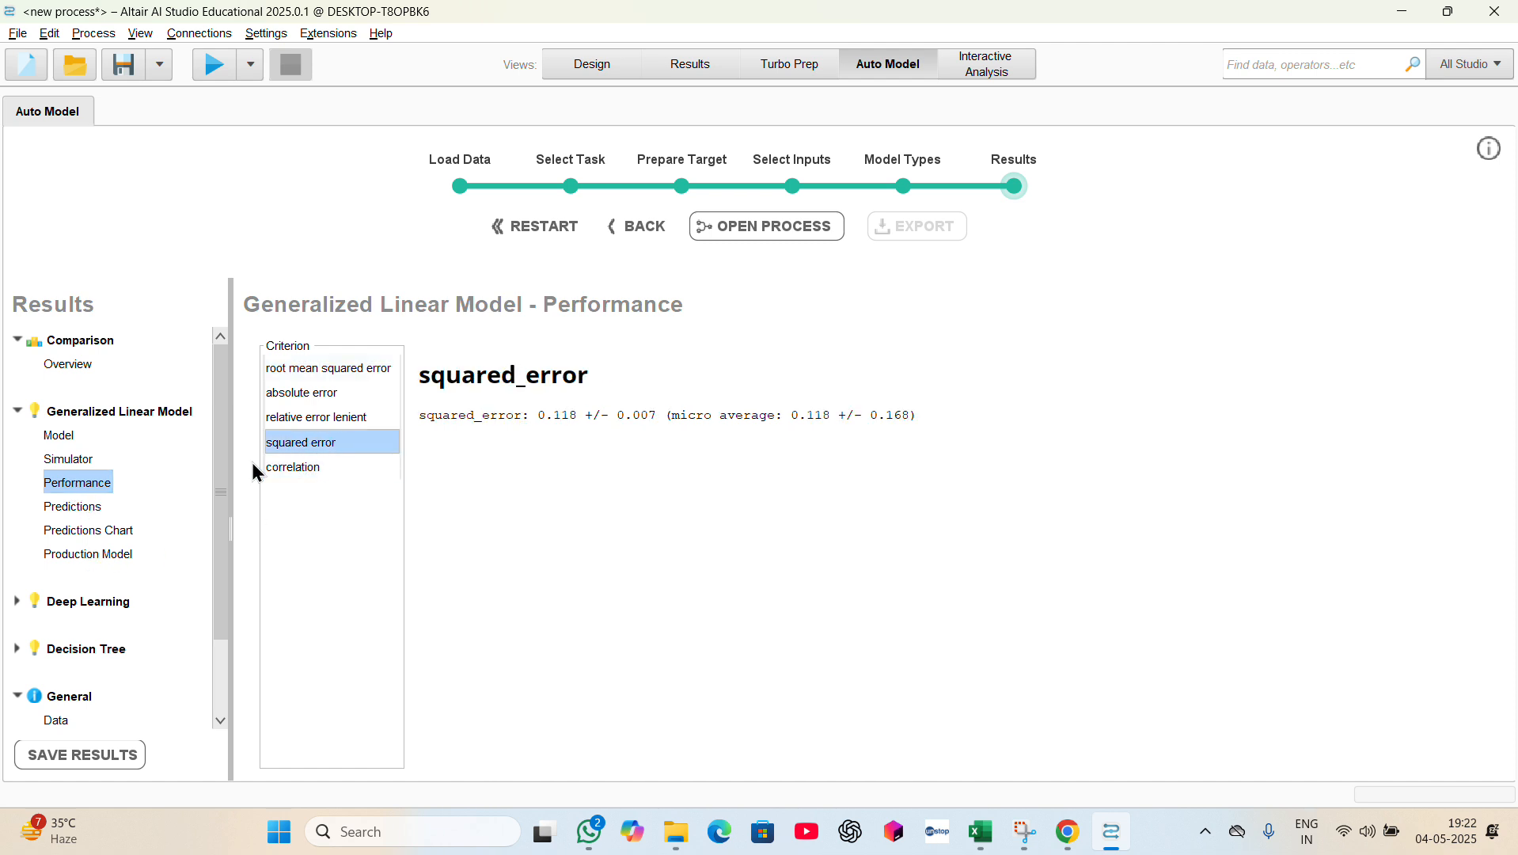
- Expand the Deep Learning results and examine its predictions table, comparing actual Depression values with the predicted ones
{"action": "left_click", "coordinate": [18, 602]}
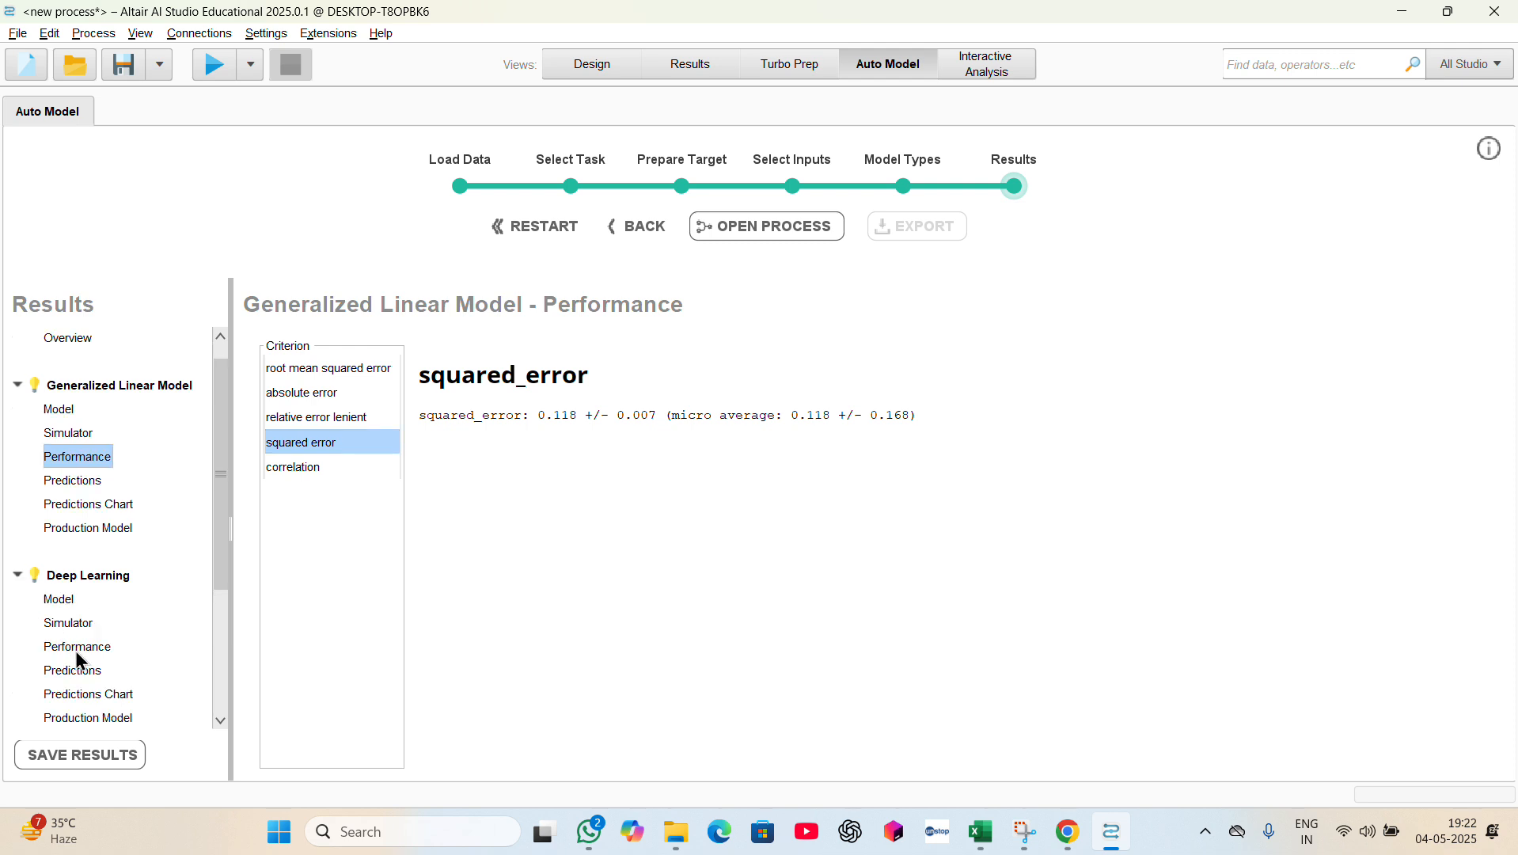
{"action": "left_click", "coordinate": [73, 671]}
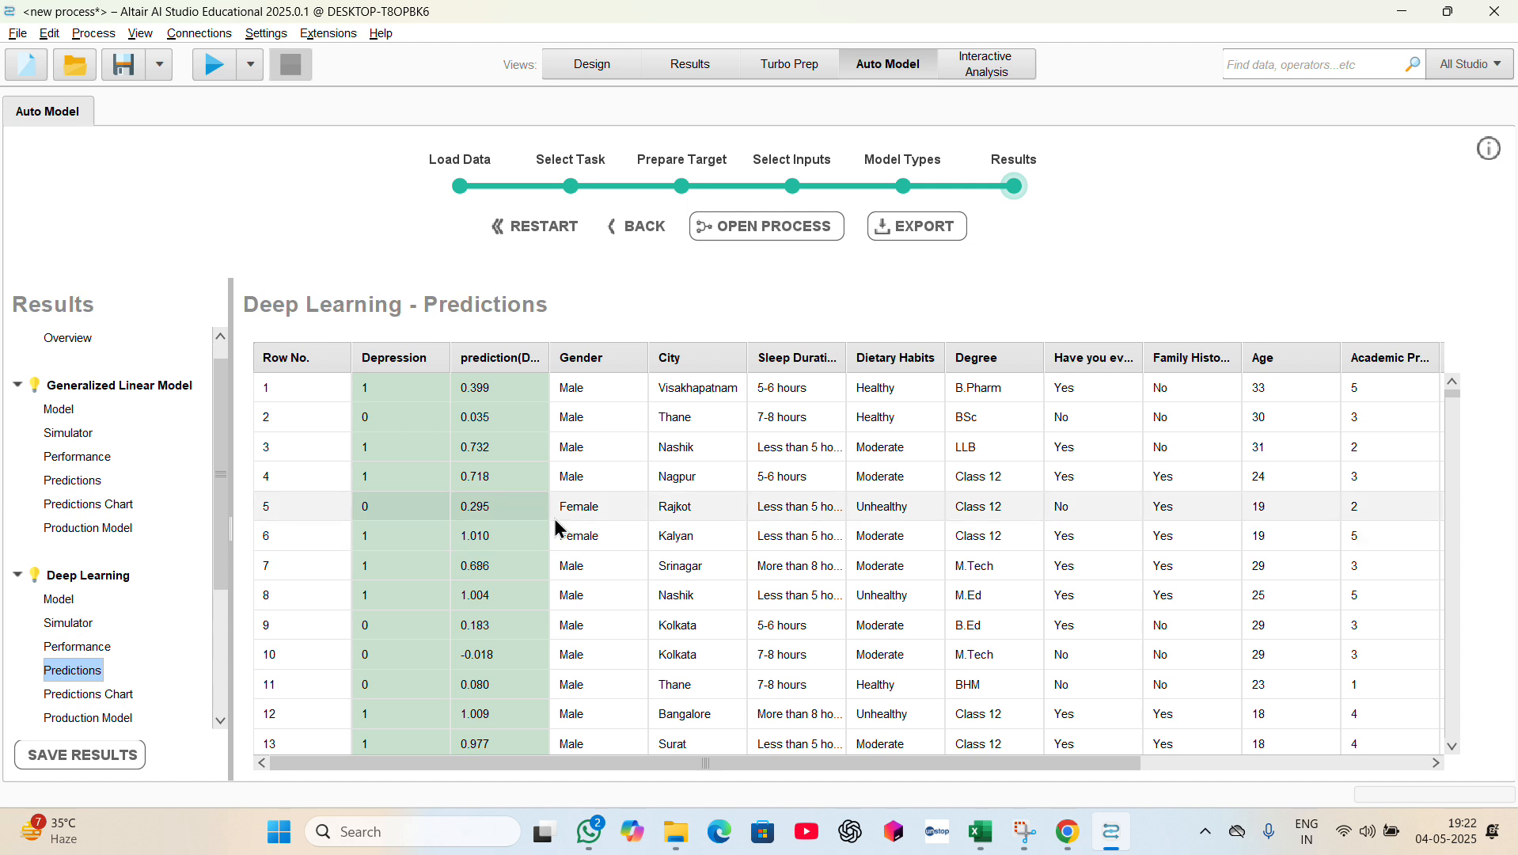
{"action": "scroll", "coordinate": [523, 485], "scroll_direction": "down", "scroll_amount": 1}
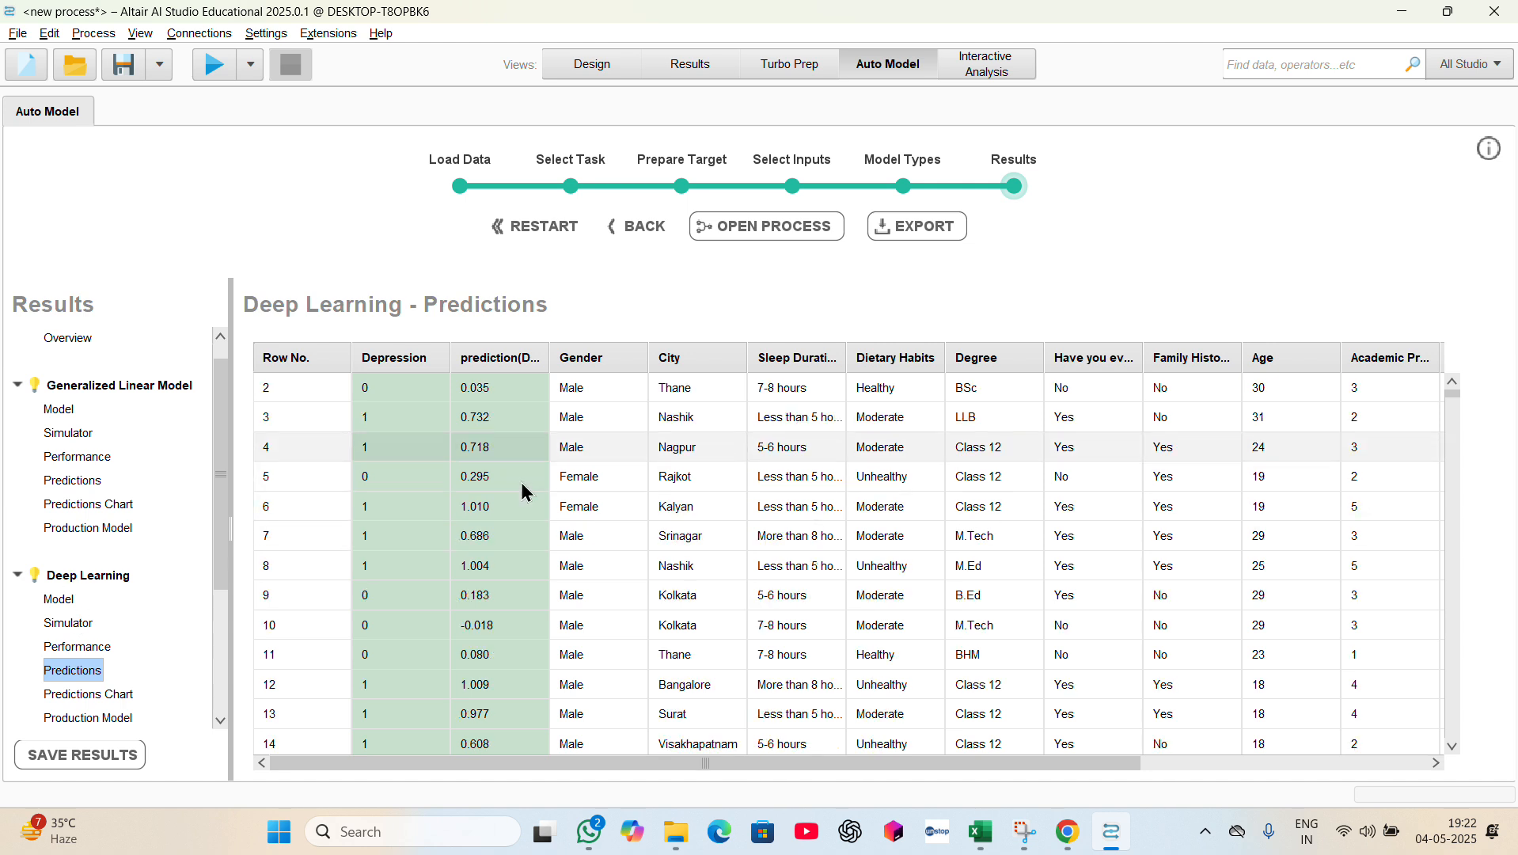
{"action": "scroll", "coordinate": [526, 492], "scroll_direction": "down", "scroll_amount": 1}
{"action": "scroll", "coordinate": [526, 493], "scroll_direction": "down", "scroll_amount": 3}
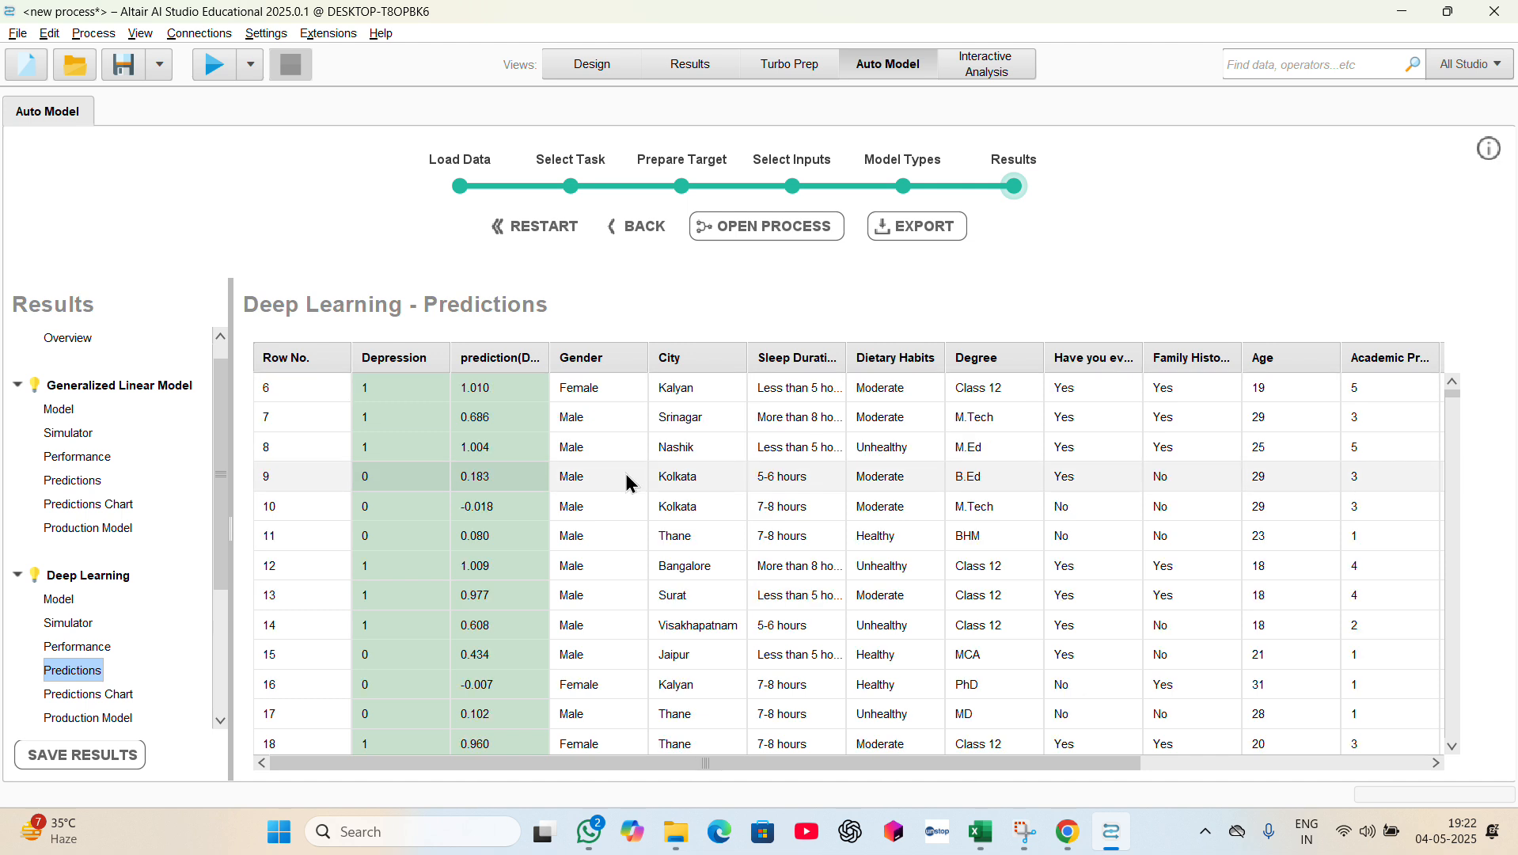
{"action": "scroll", "coordinate": [626, 478], "scroll_direction": "right", "scroll_amount": 5}
{"action": "scroll", "coordinate": [851, 481], "scroll_direction": "left", "scroll_amount": 5}
- Return to the Auto Model comparison overview and compare the models by Relative Error
{"action": "scroll", "coordinate": [116, 548], "scroll_direction": "down", "scroll_amount": 3}
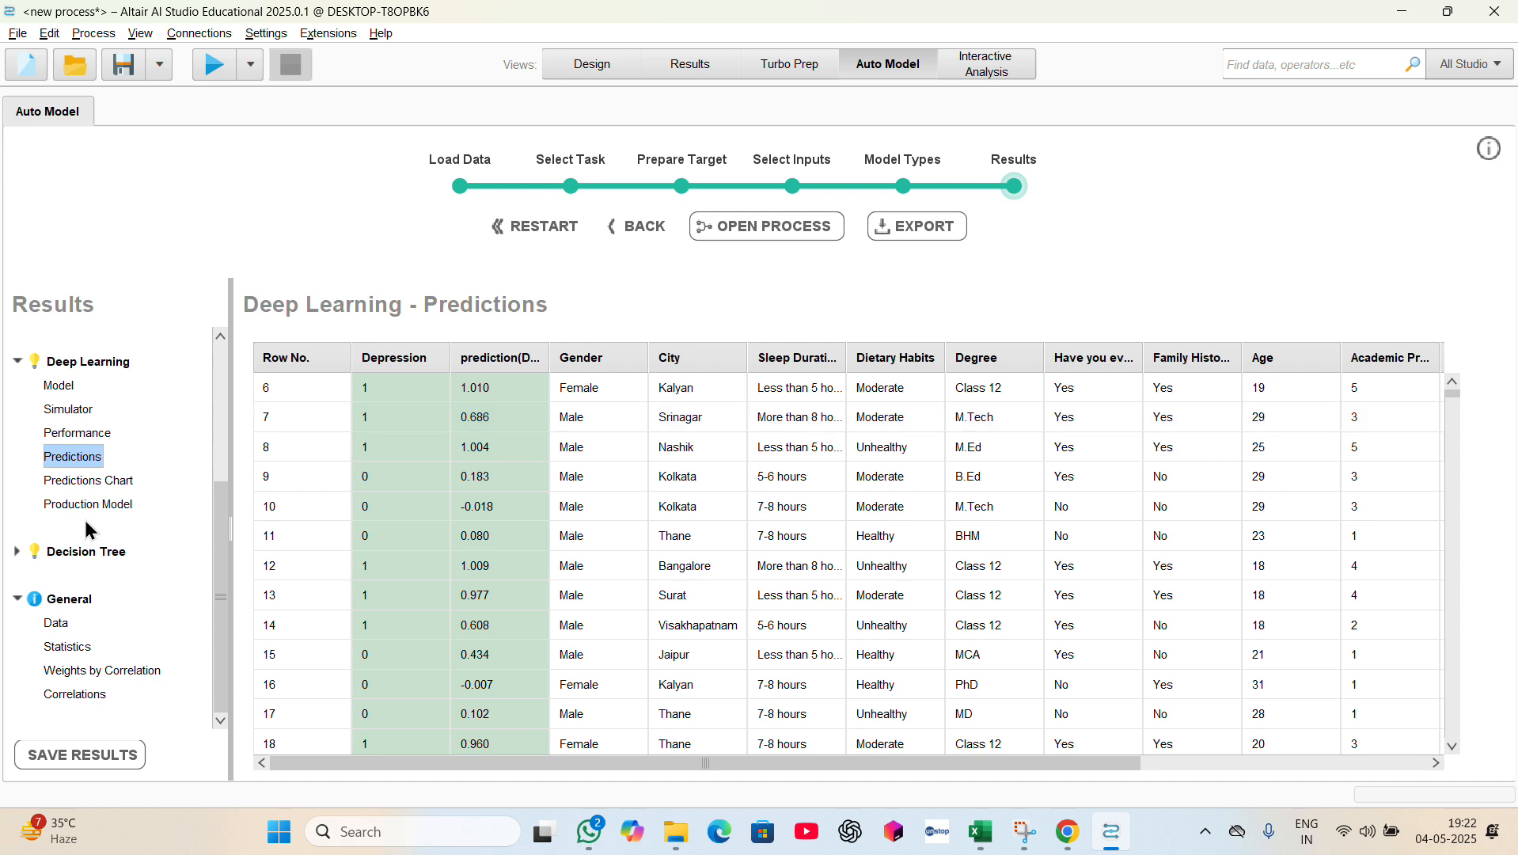
{"action": "scroll", "coordinate": [67, 384], "scroll_direction": "up", "scroll_amount": 5}
{"action": "left_click", "coordinate": [68, 364]}
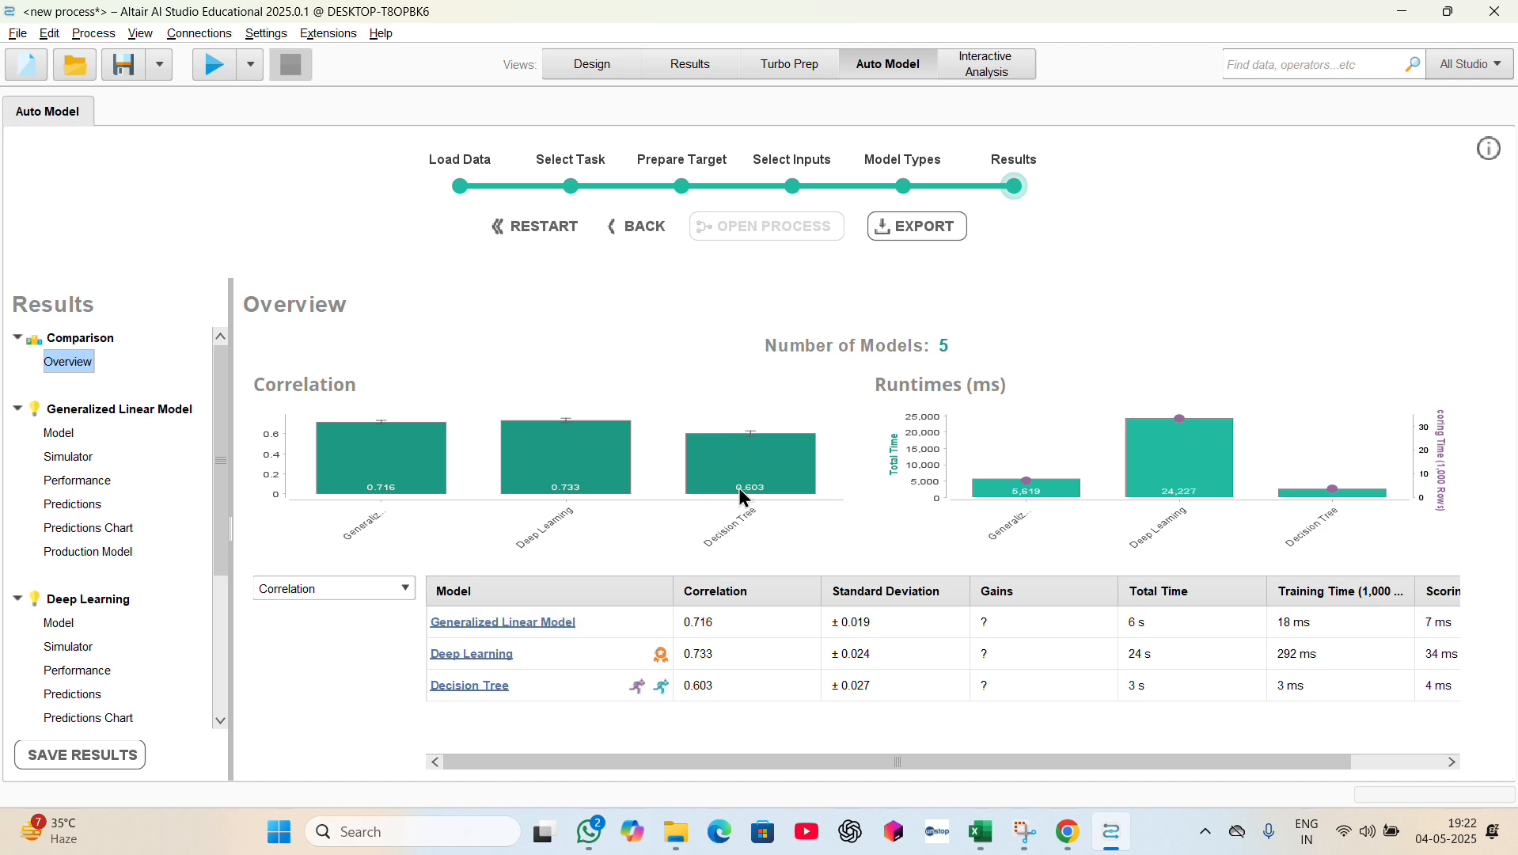
{"action": "left_click", "coordinate": [400, 588]}
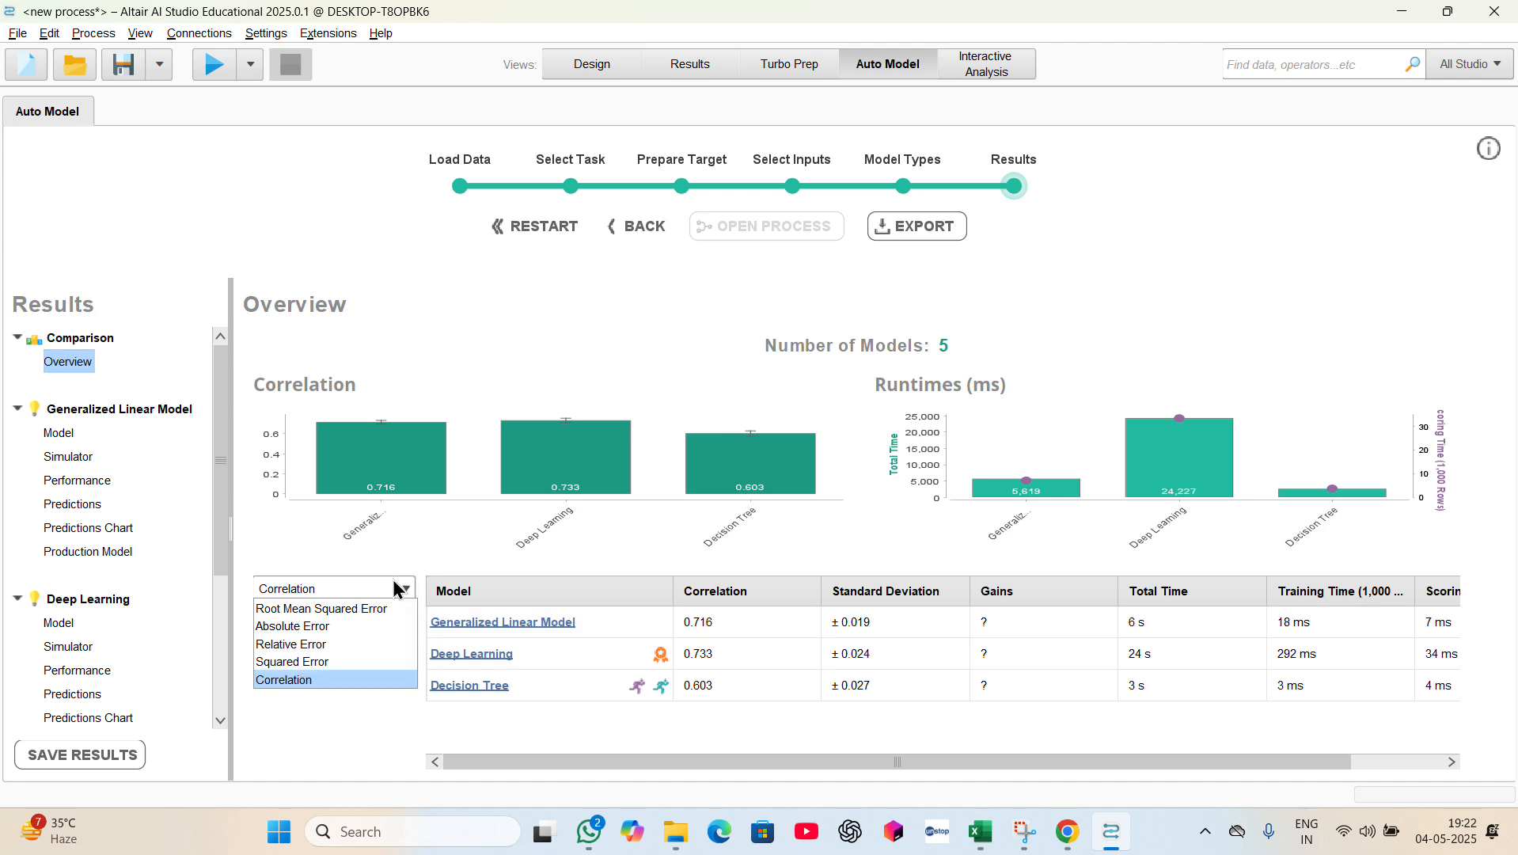
{"action": "left_click", "coordinate": [338, 644]}
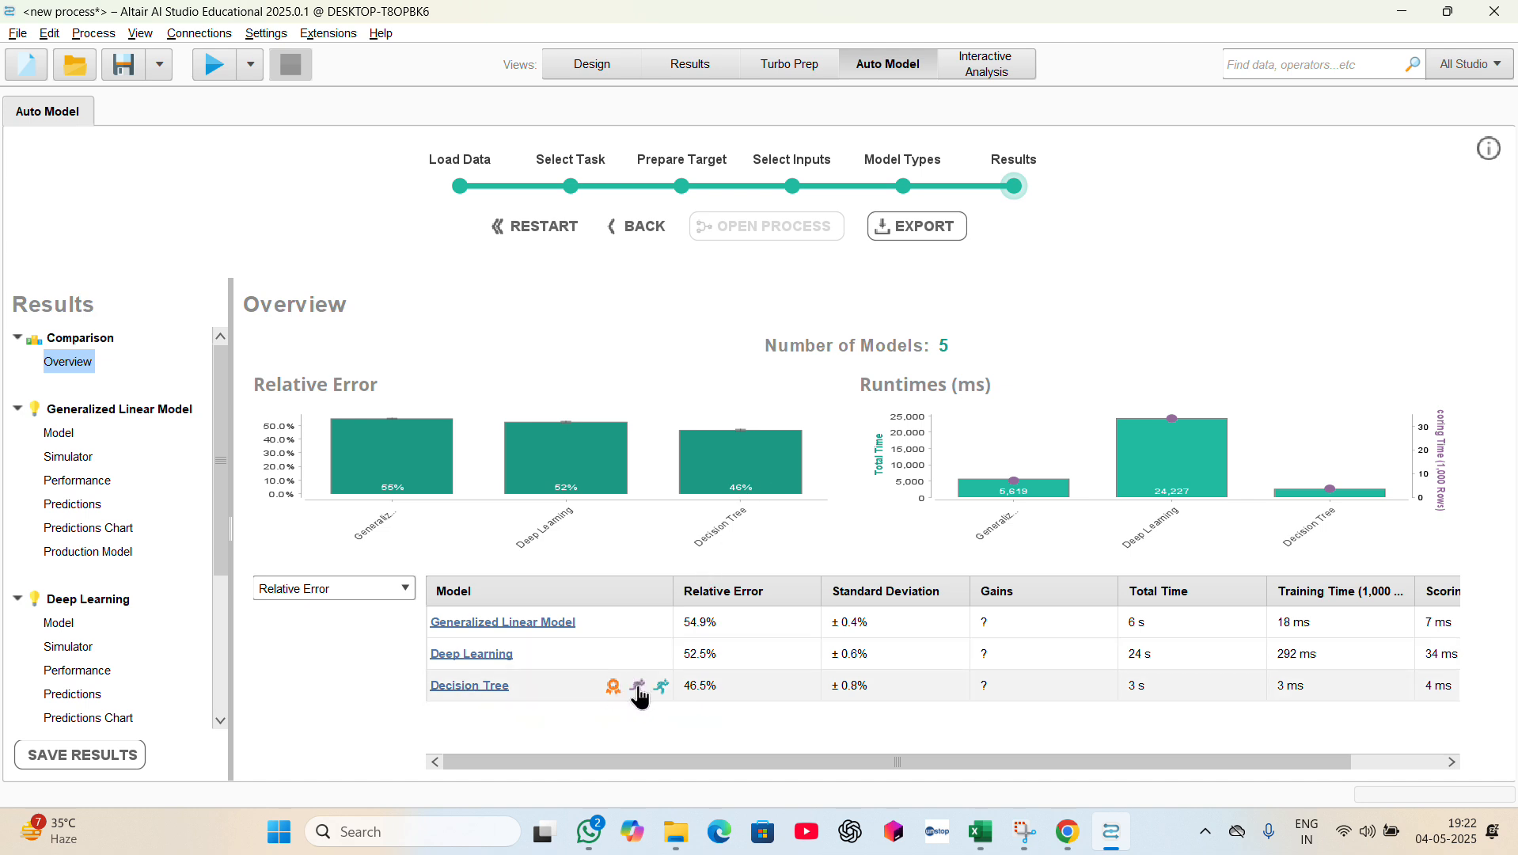
- Examine the Decision Tree's model and its simulator, including the important factors for prediction
{"action": "left_click", "coordinate": [663, 690]}
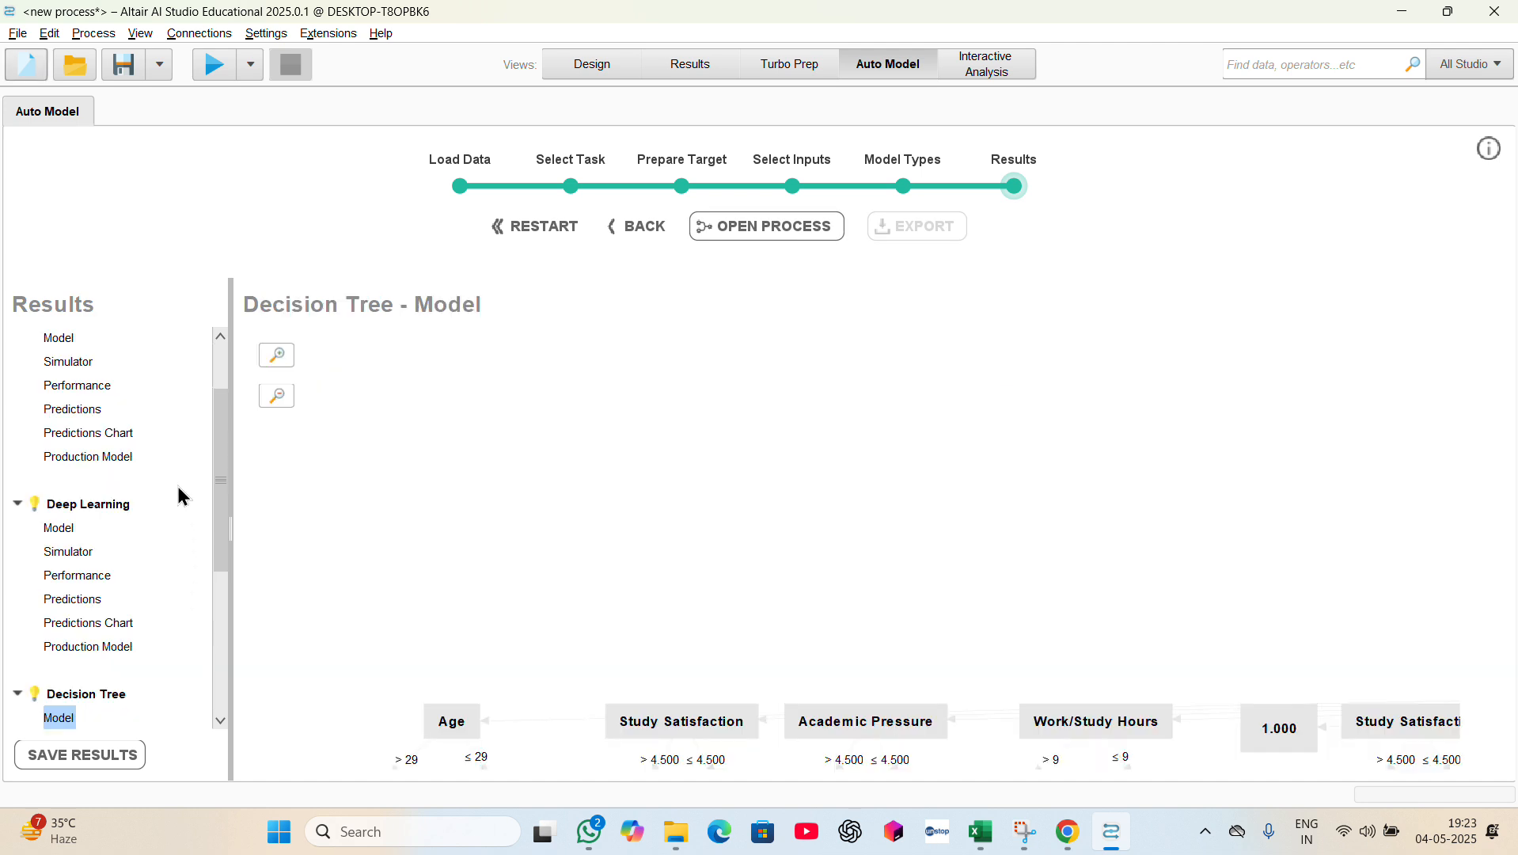
{"action": "scroll", "coordinate": [79, 544], "scroll_direction": "down", "scroll_amount": 3}
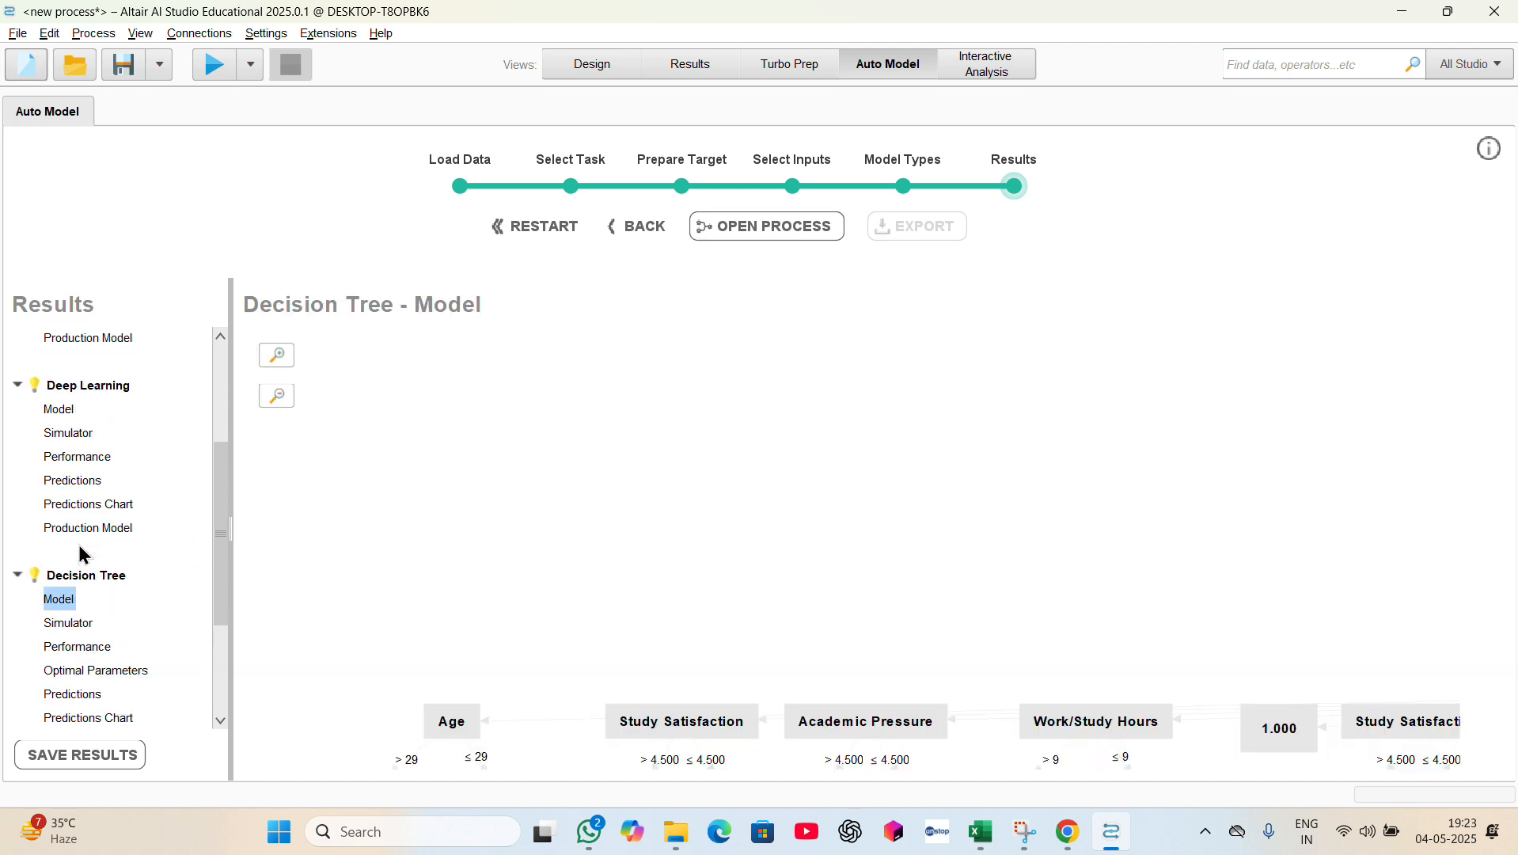
{"action": "left_click", "coordinate": [73, 625]}
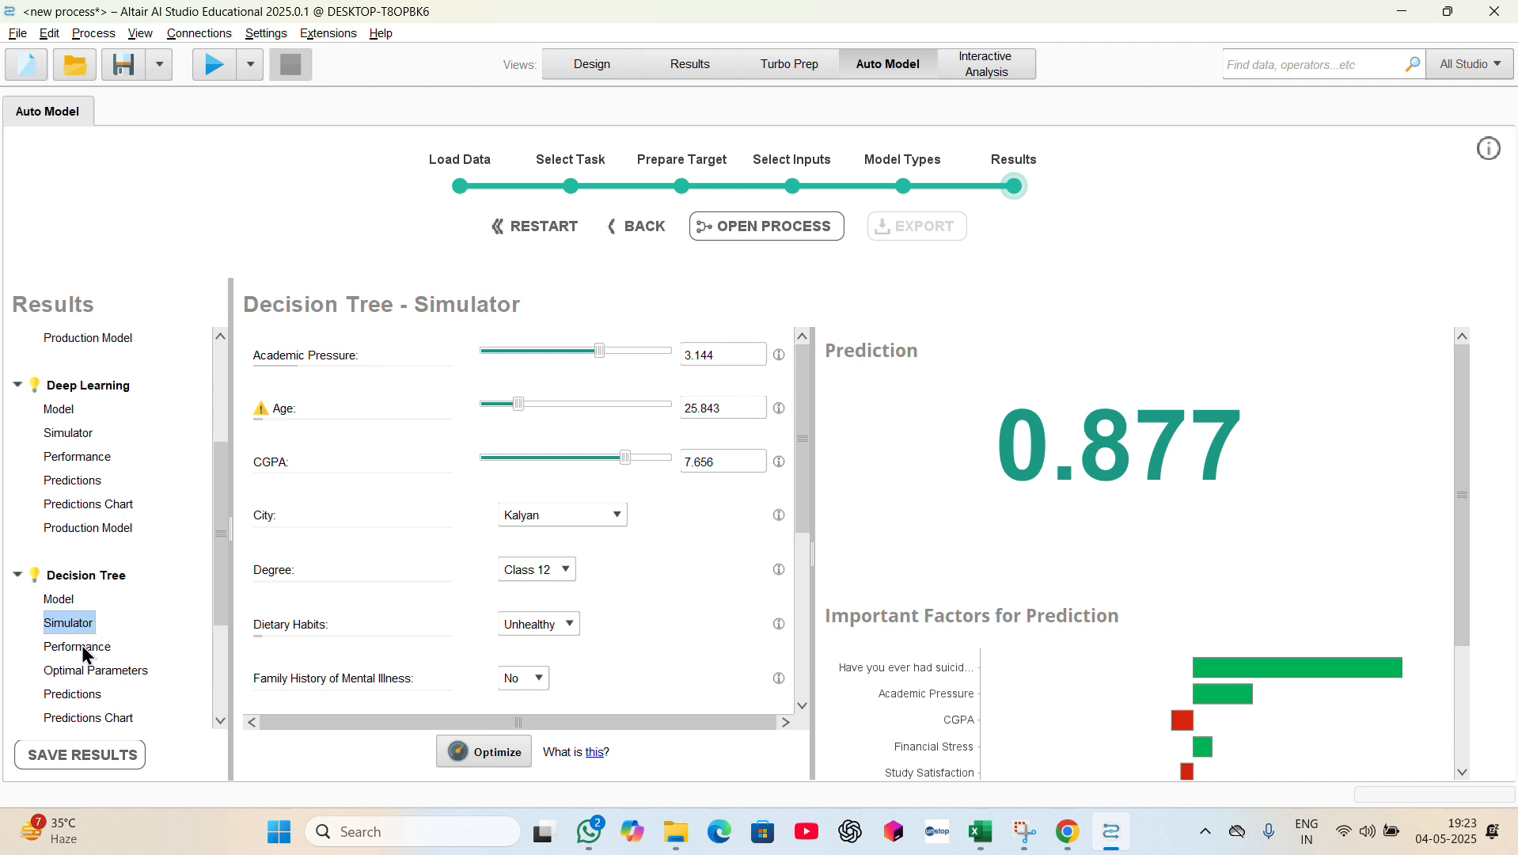
{"action": "scroll", "coordinate": [1172, 492], "scroll_direction": "down", "scroll_amount": 1}
{"action": "scroll", "coordinate": [1155, 497], "scroll_direction": "down", "scroll_amount": 2}
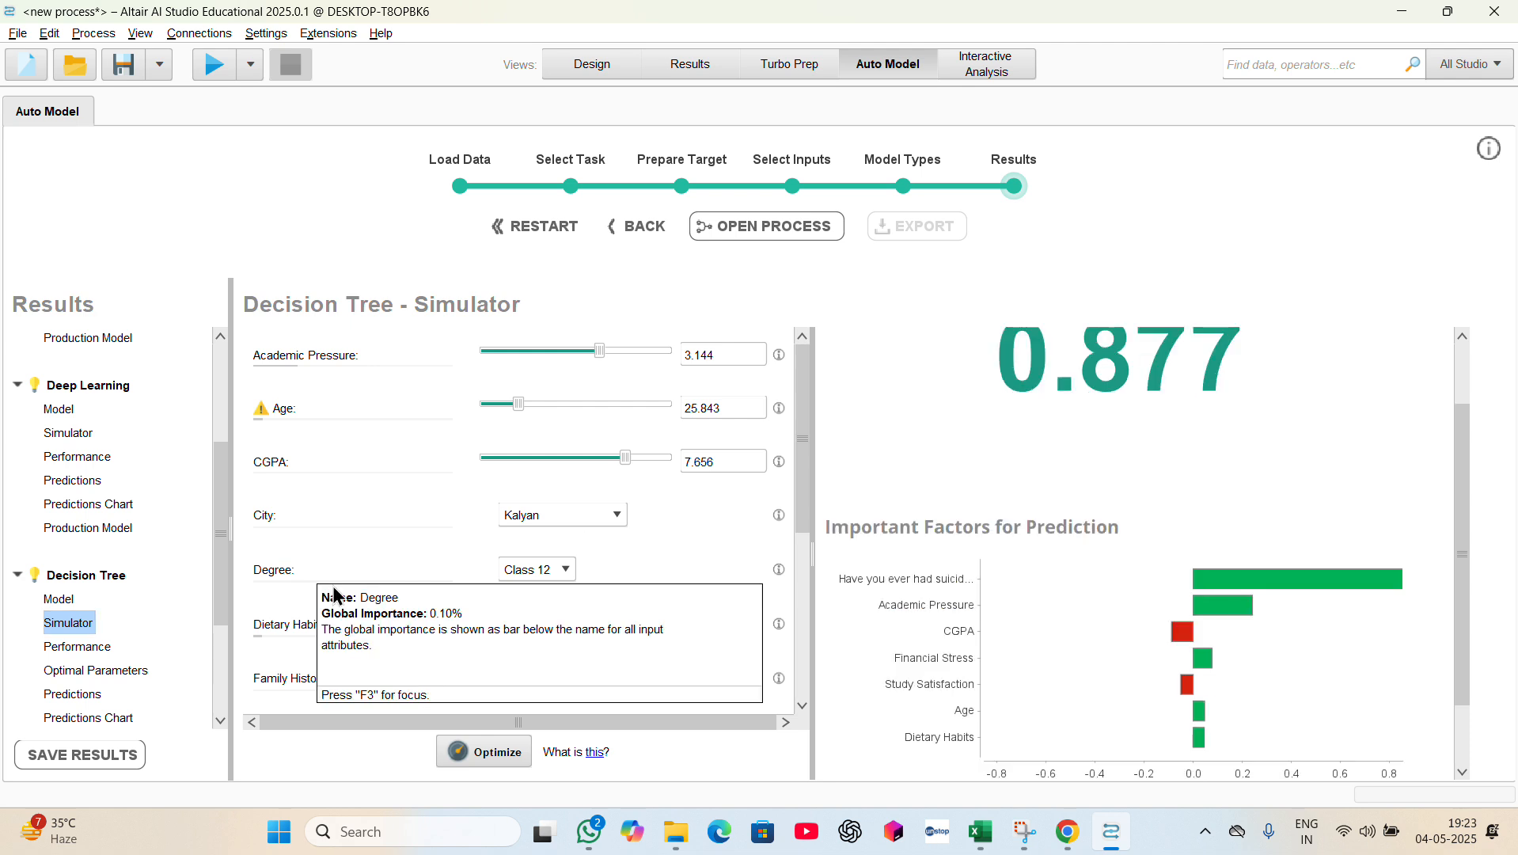
- Check the Decision Tree's performance for root mean squared error, correlation and squared error
{"action": "left_click", "coordinate": [79, 647]}
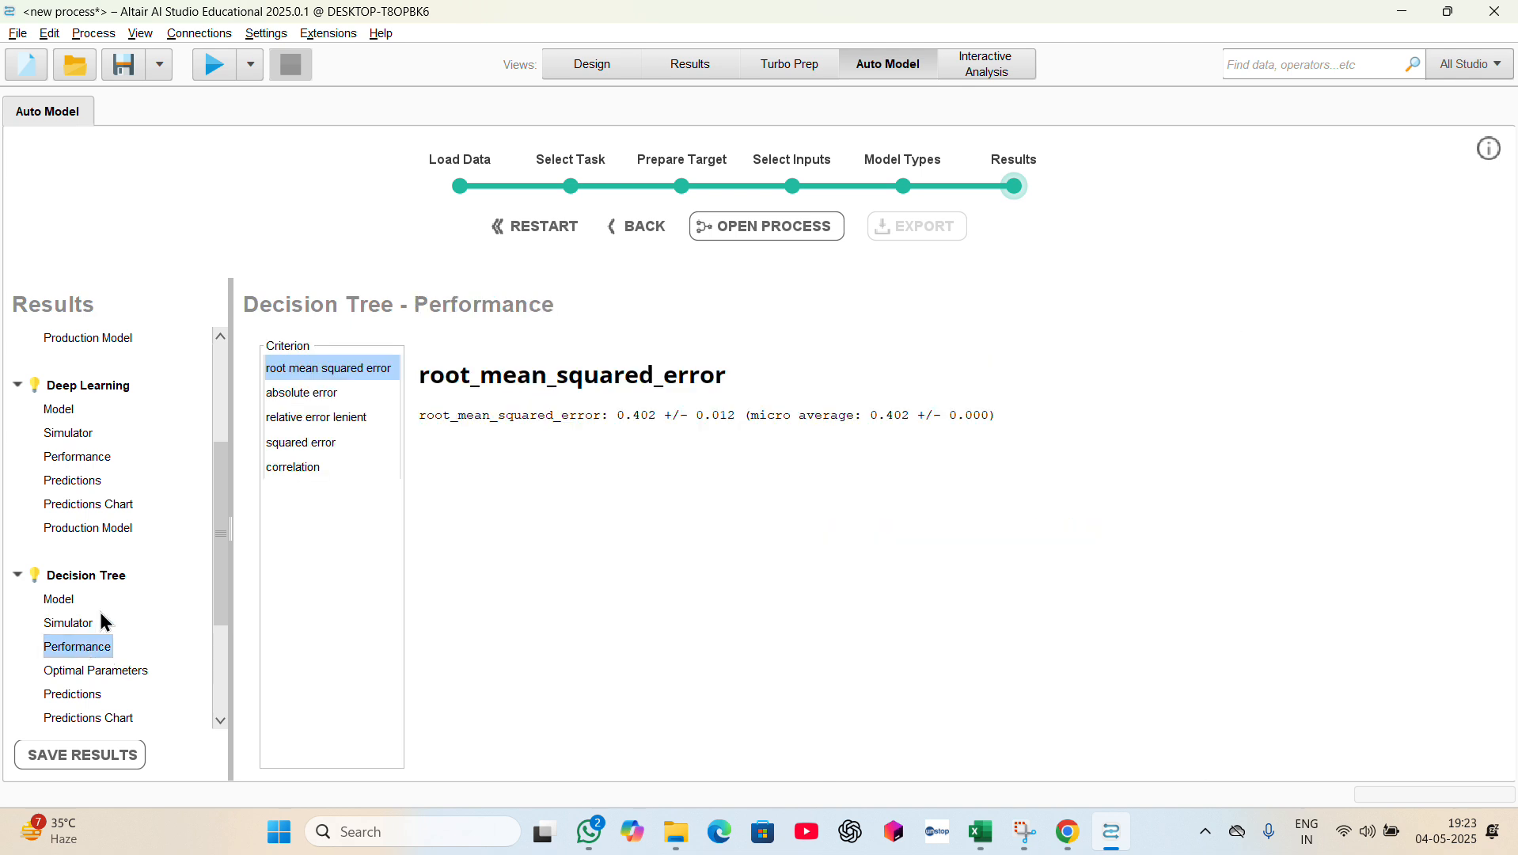
{"action": "left_click", "coordinate": [301, 471]}
{"action": "left_click", "coordinate": [309, 448]}
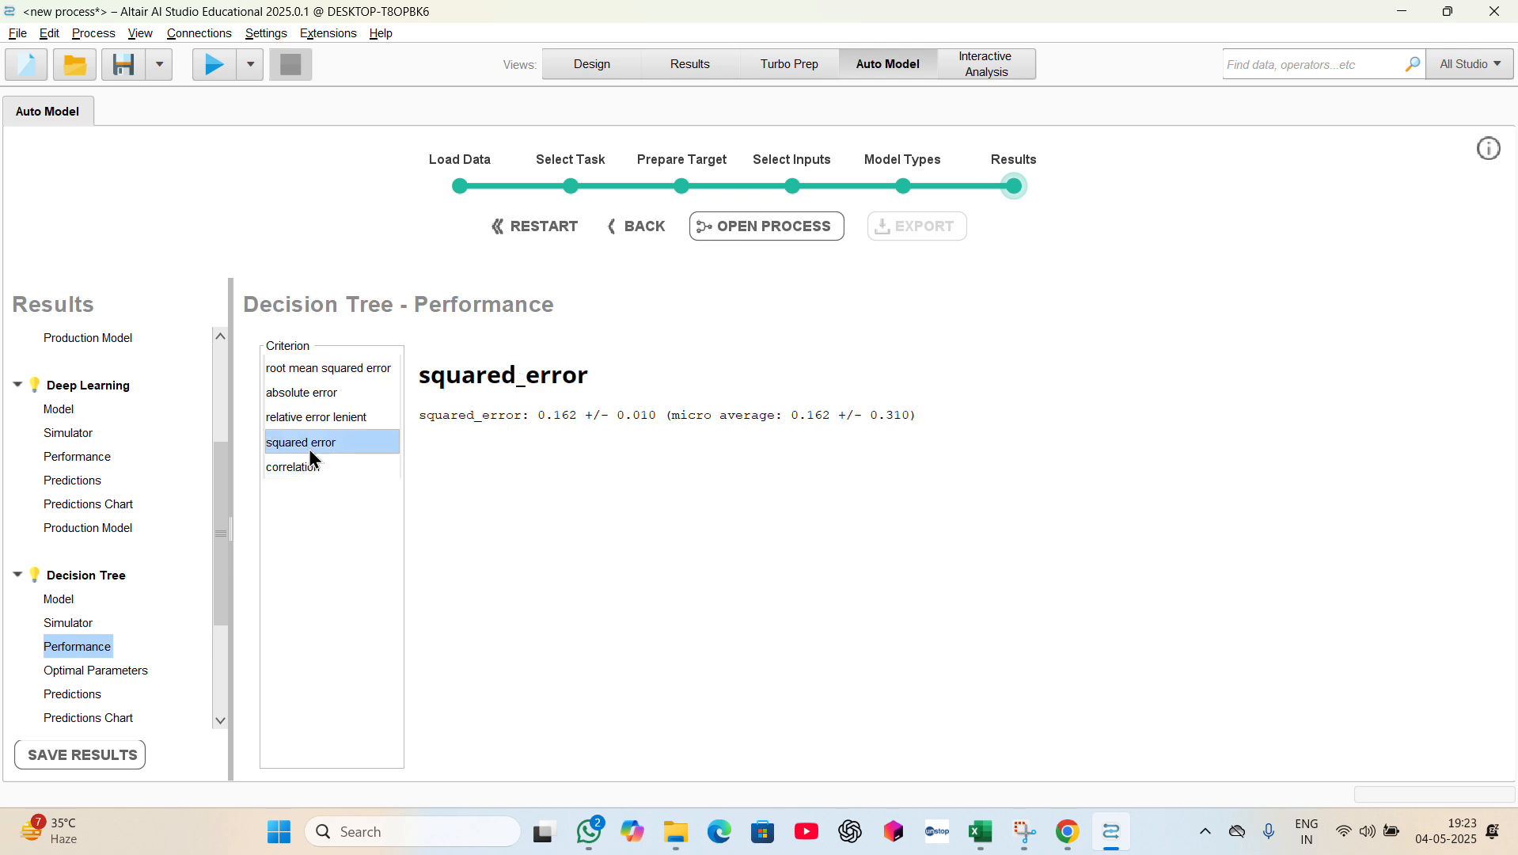
- Examine the Decision Tree's predictions table, comparing the actual Depression column with the prediction column
{"action": "left_click", "coordinate": [72, 696]}
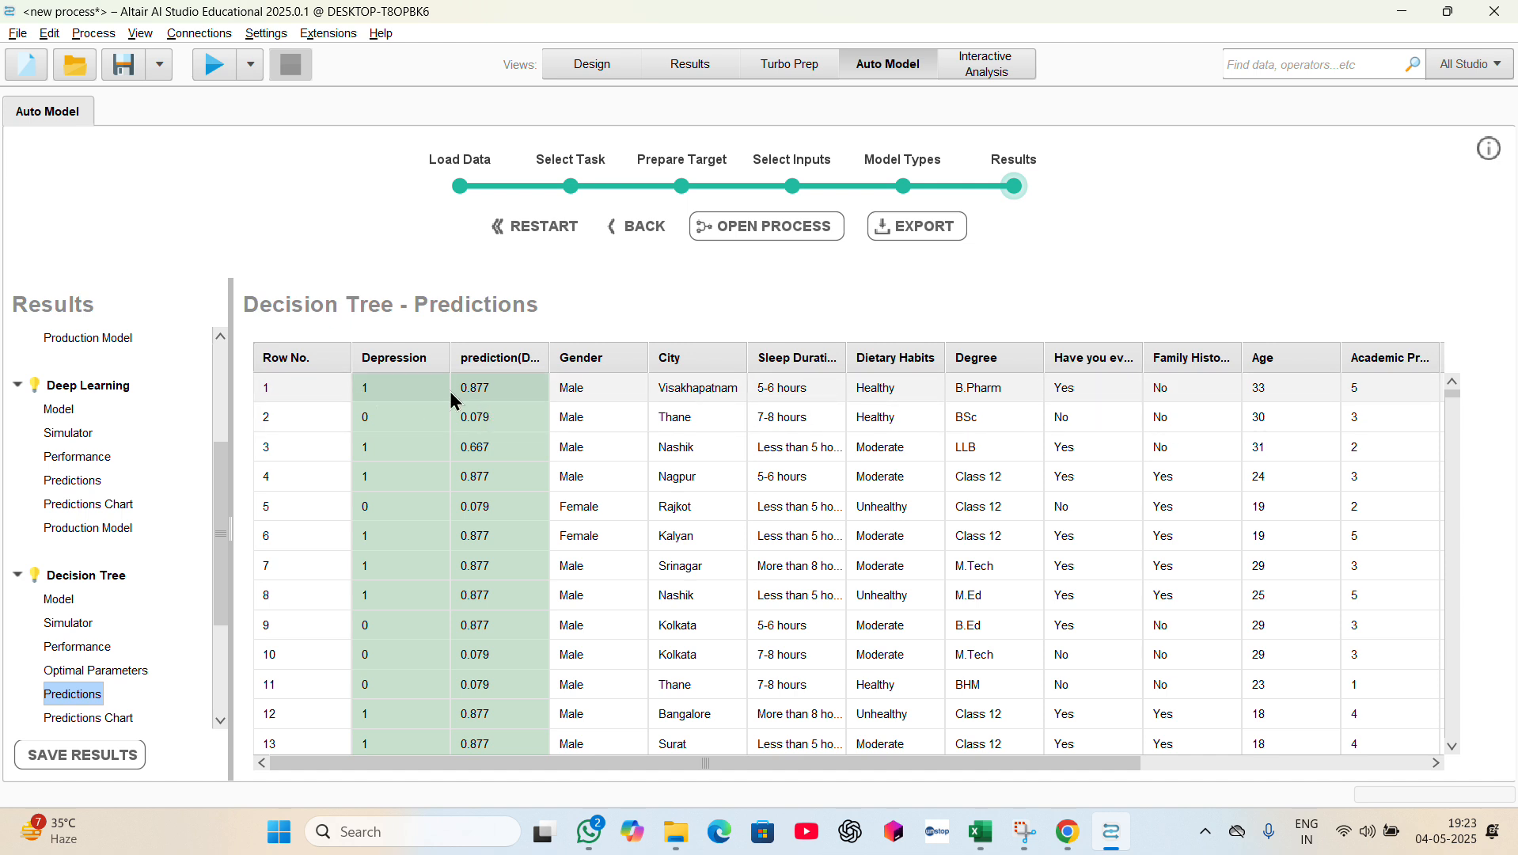
{"action": "scroll", "coordinate": [483, 595], "scroll_direction": "down", "scroll_amount": 1}
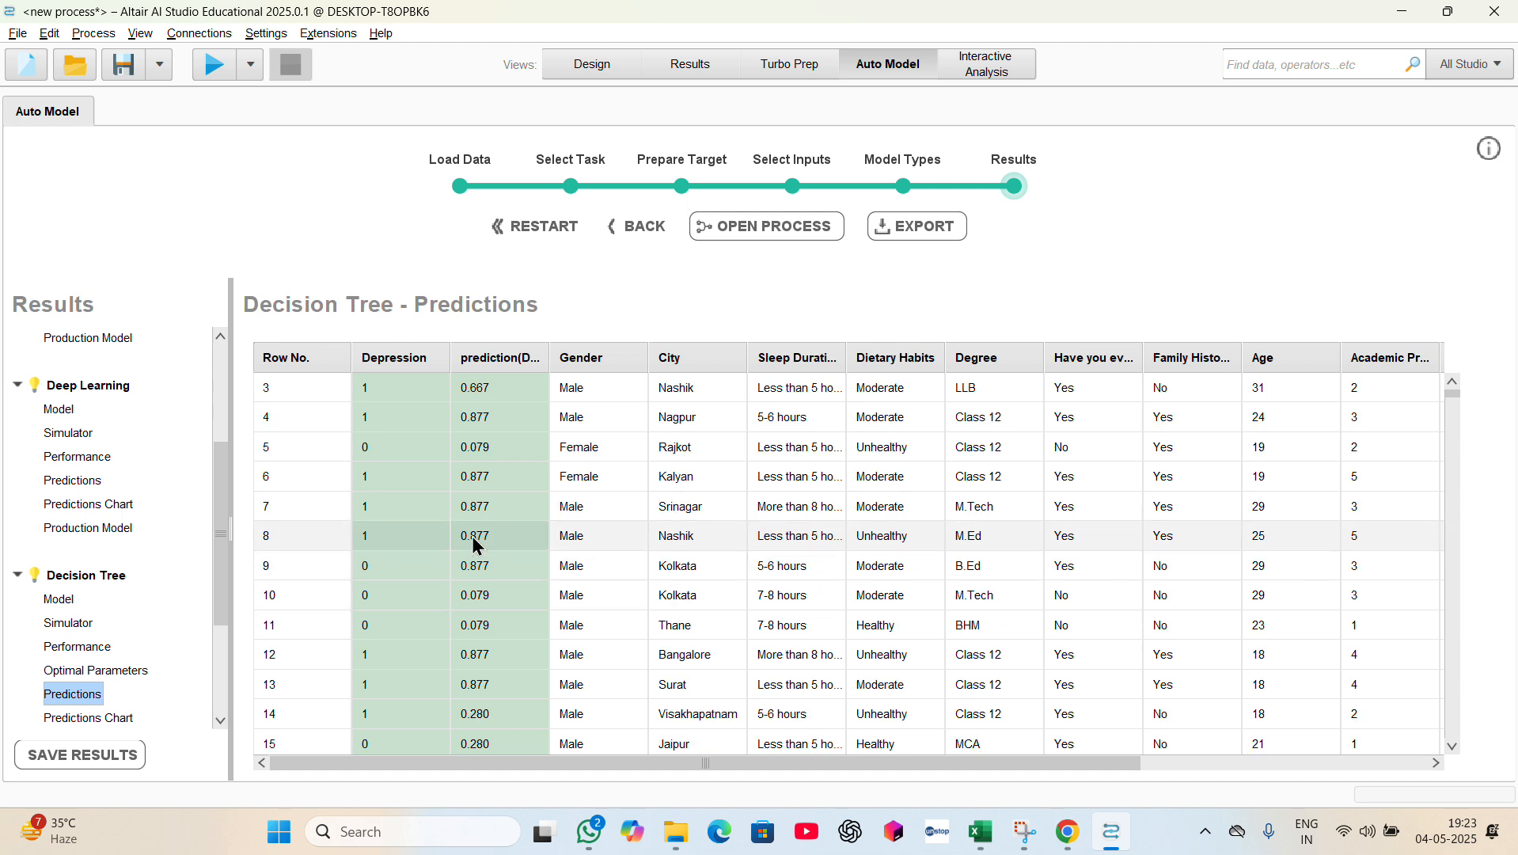
{"action": "scroll", "coordinate": [478, 546], "scroll_direction": "down", "scroll_amount": 1}
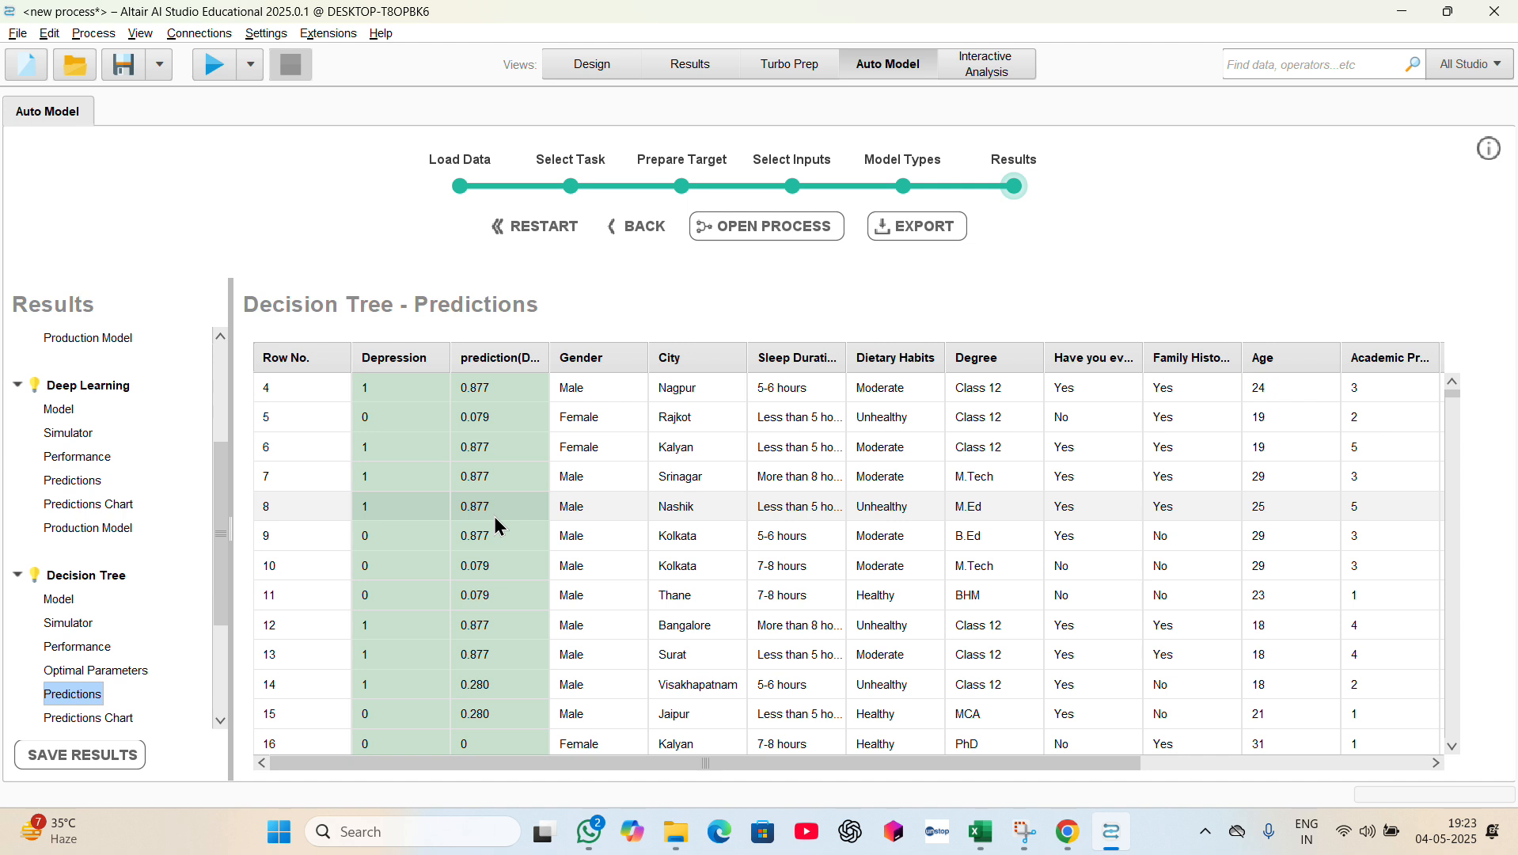
{"action": "scroll", "coordinate": [498, 527], "scroll_direction": "down", "scroll_amount": 5}
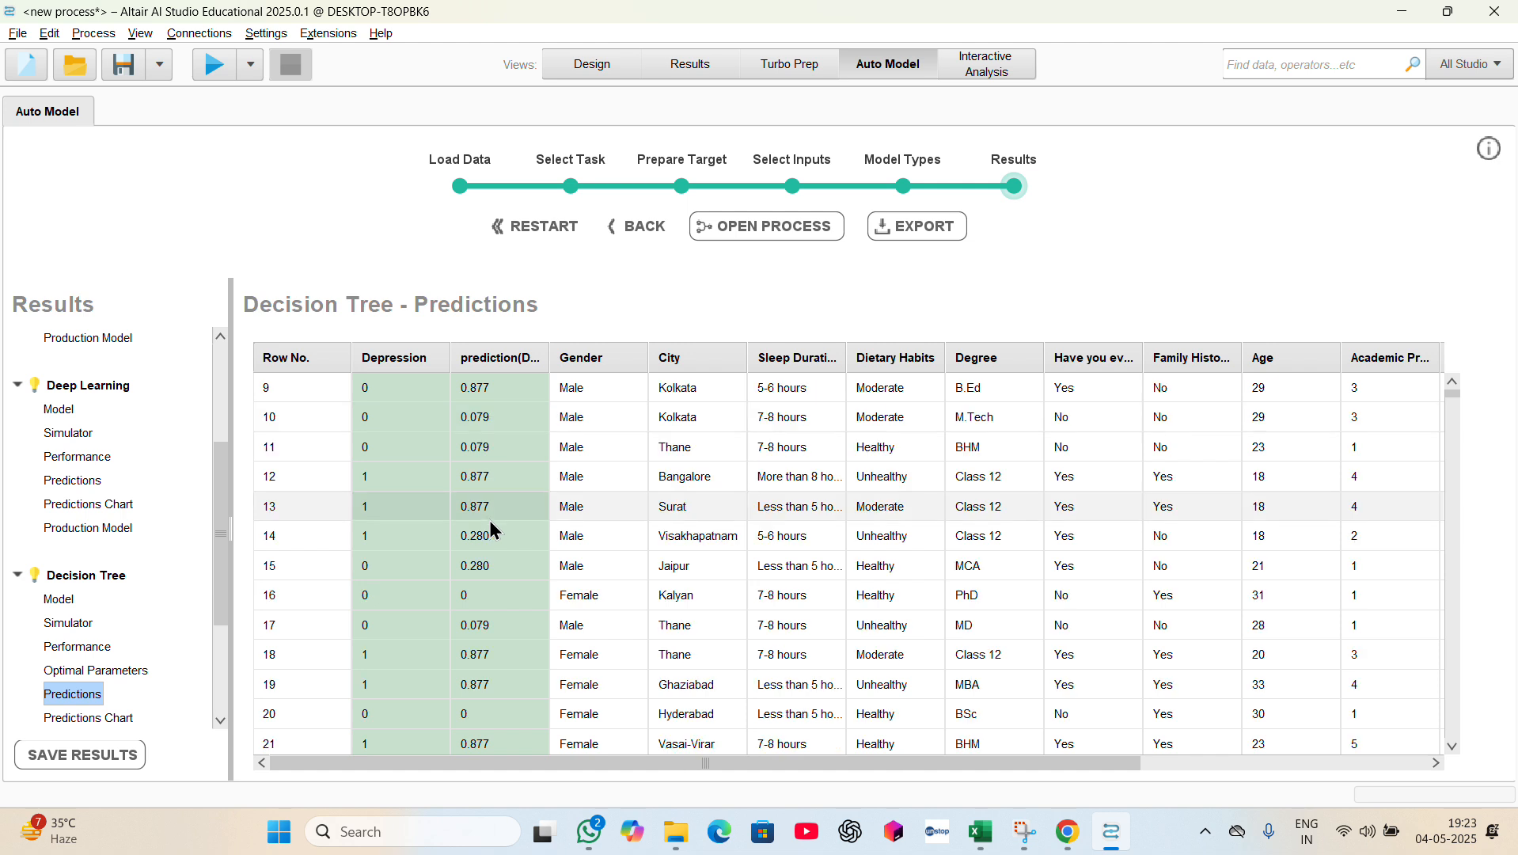
{"action": "scroll", "coordinate": [487, 530], "scroll_direction": "down", "scroll_amount": 3}
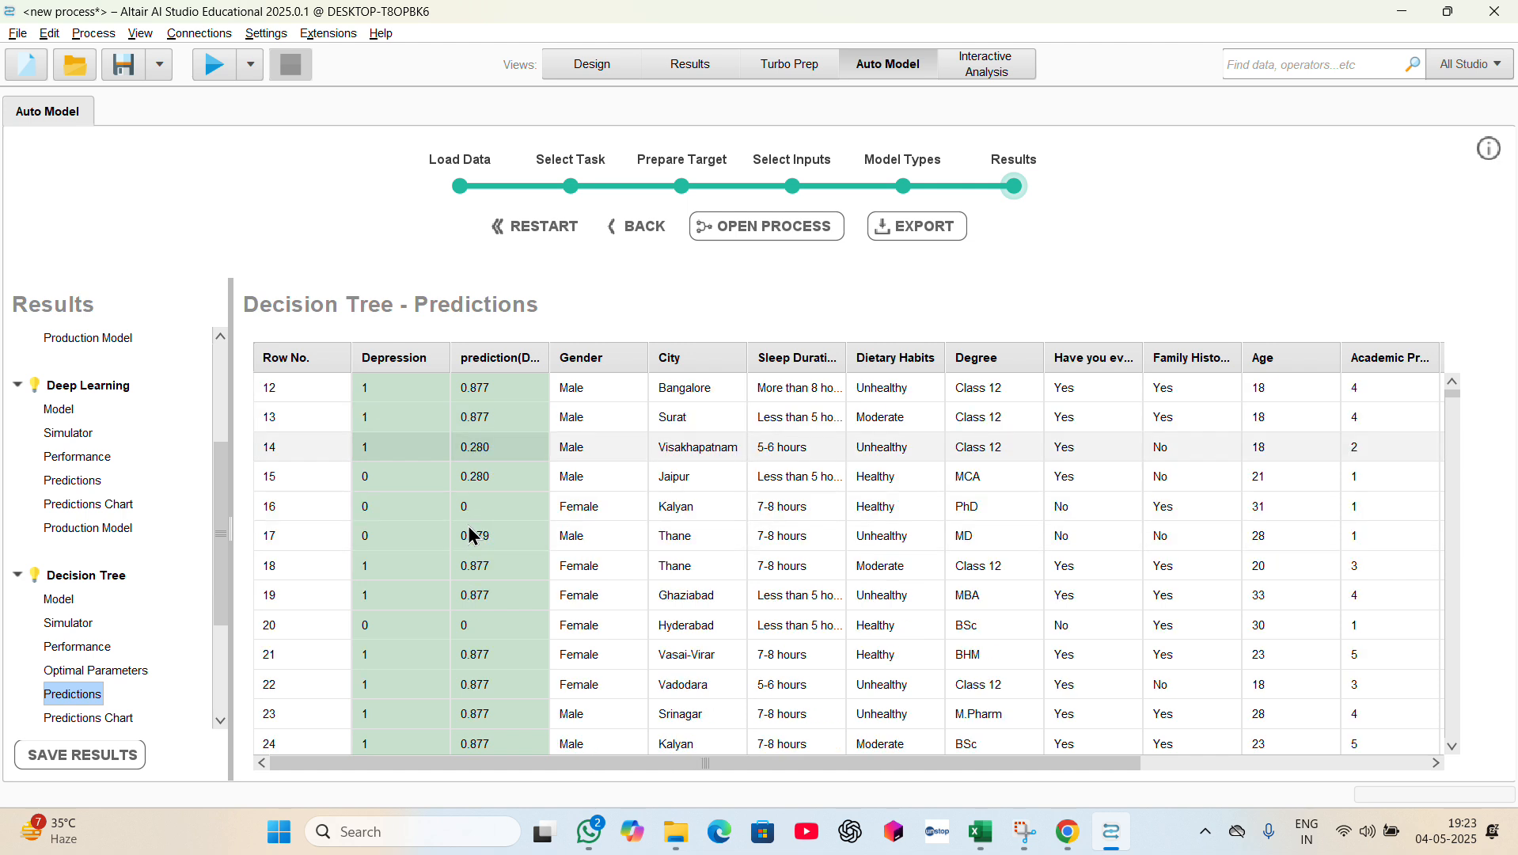
- Examine the Decision Tree's predictions chart of predictions against true values, including the remaining entries in the results list
{"action": "scroll", "coordinate": [135, 622], "scroll_direction": "down", "scroll_amount": 2}
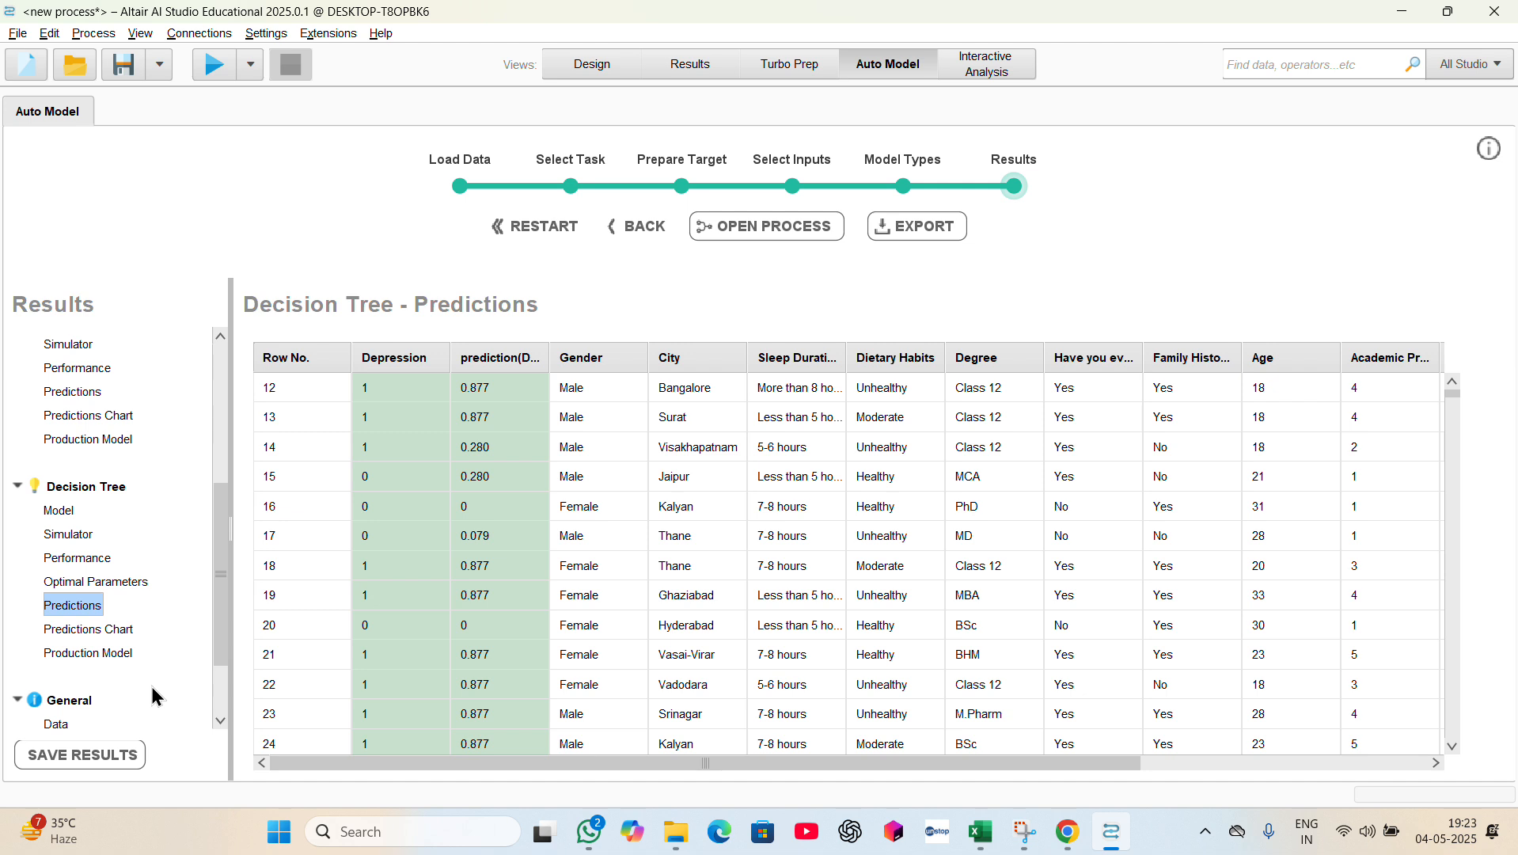
{"action": "left_click", "coordinate": [115, 633]}
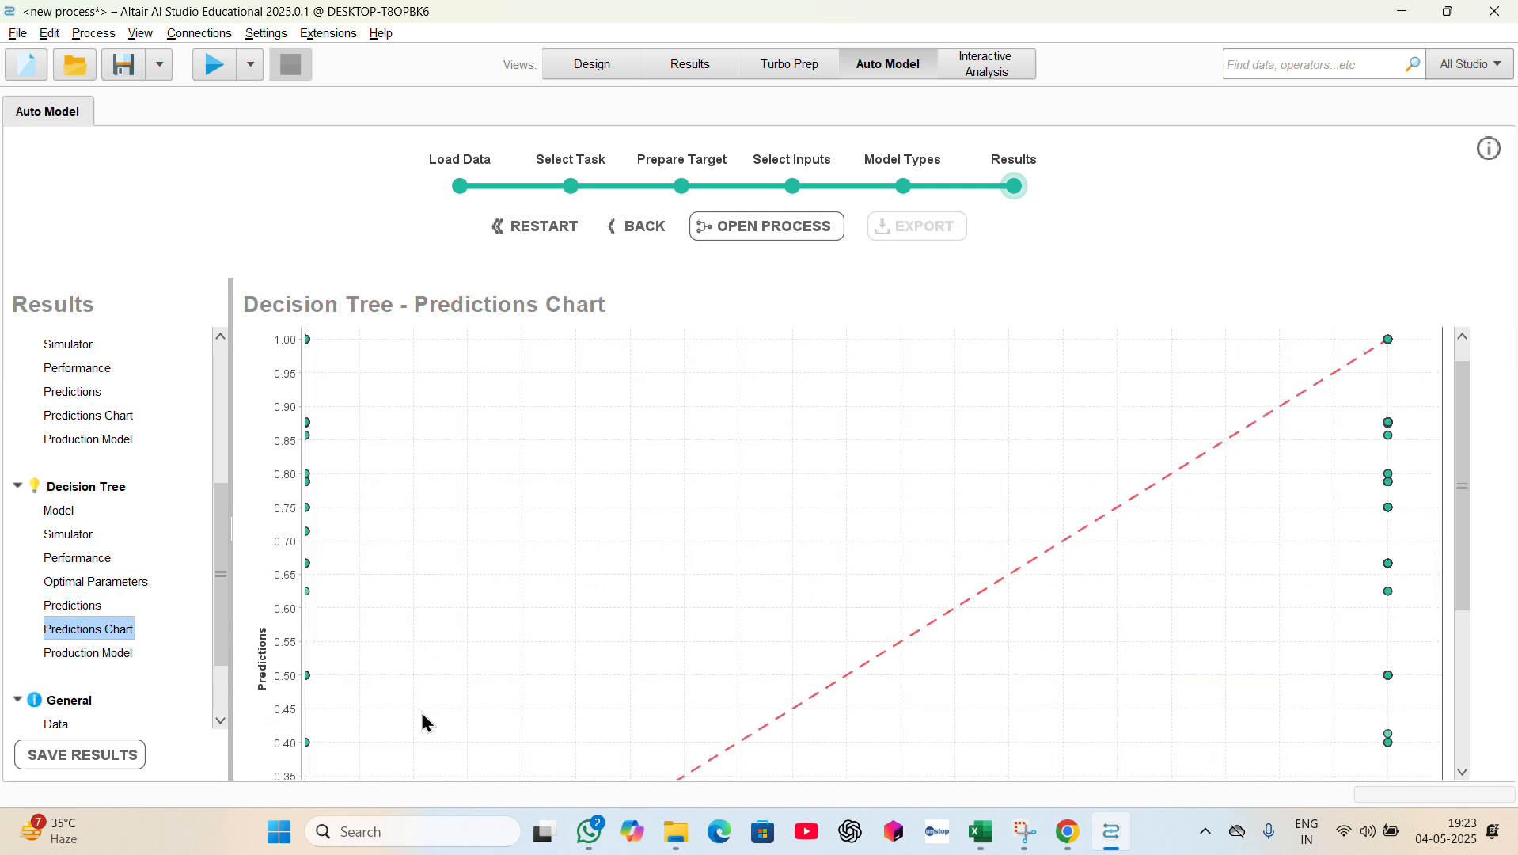
{"action": "scroll", "coordinate": [427, 722], "scroll_direction": "down", "scroll_amount": 3}
{"action": "scroll", "coordinate": [428, 722], "scroll_direction": "down", "scroll_amount": 3}
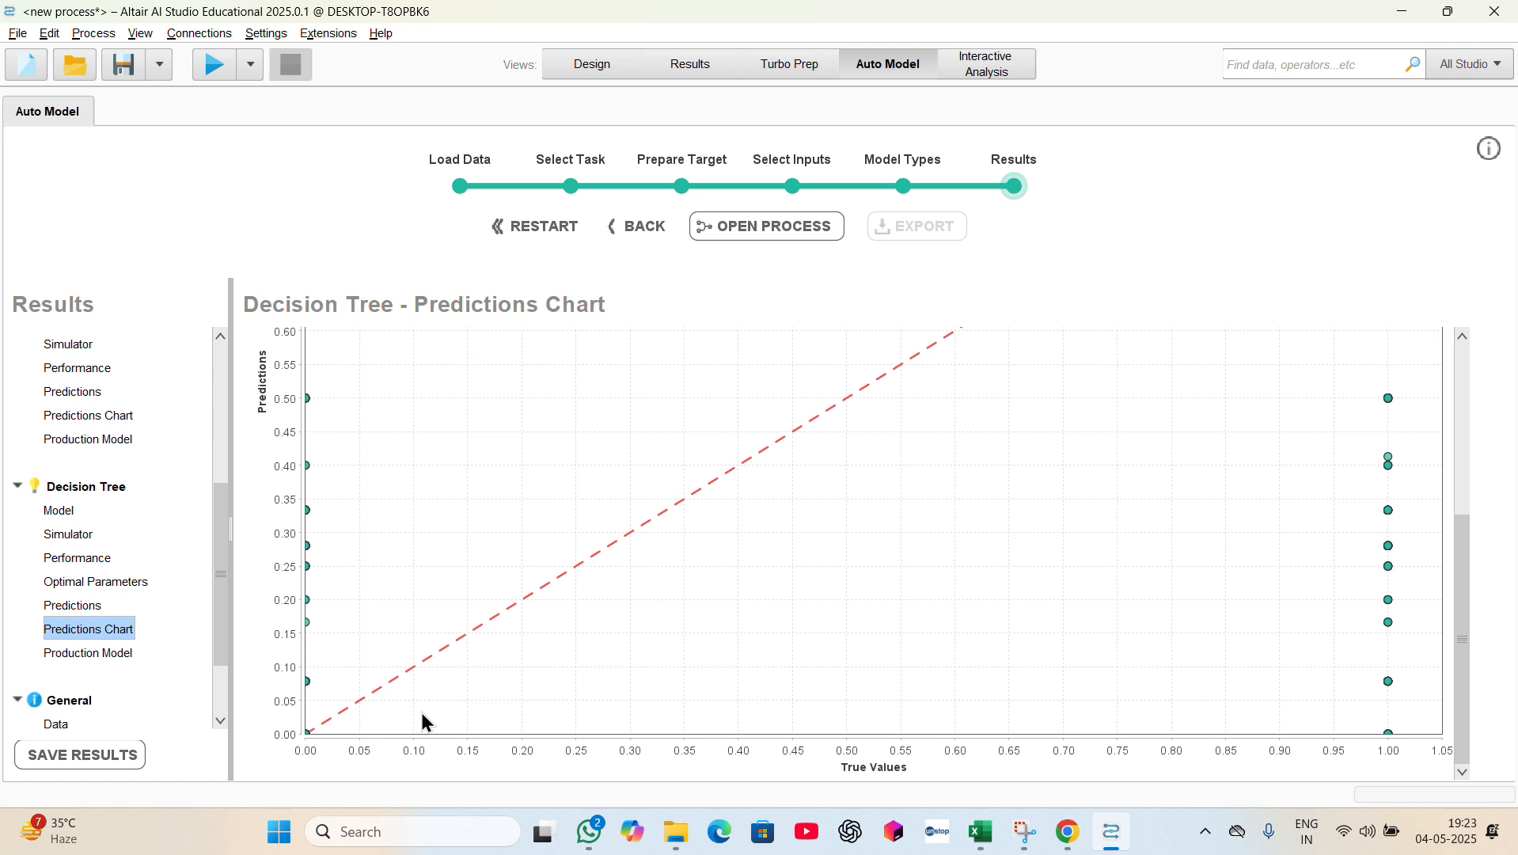
{"action": "scroll", "coordinate": [524, 595], "scroll_direction": "up", "scroll_amount": 5}
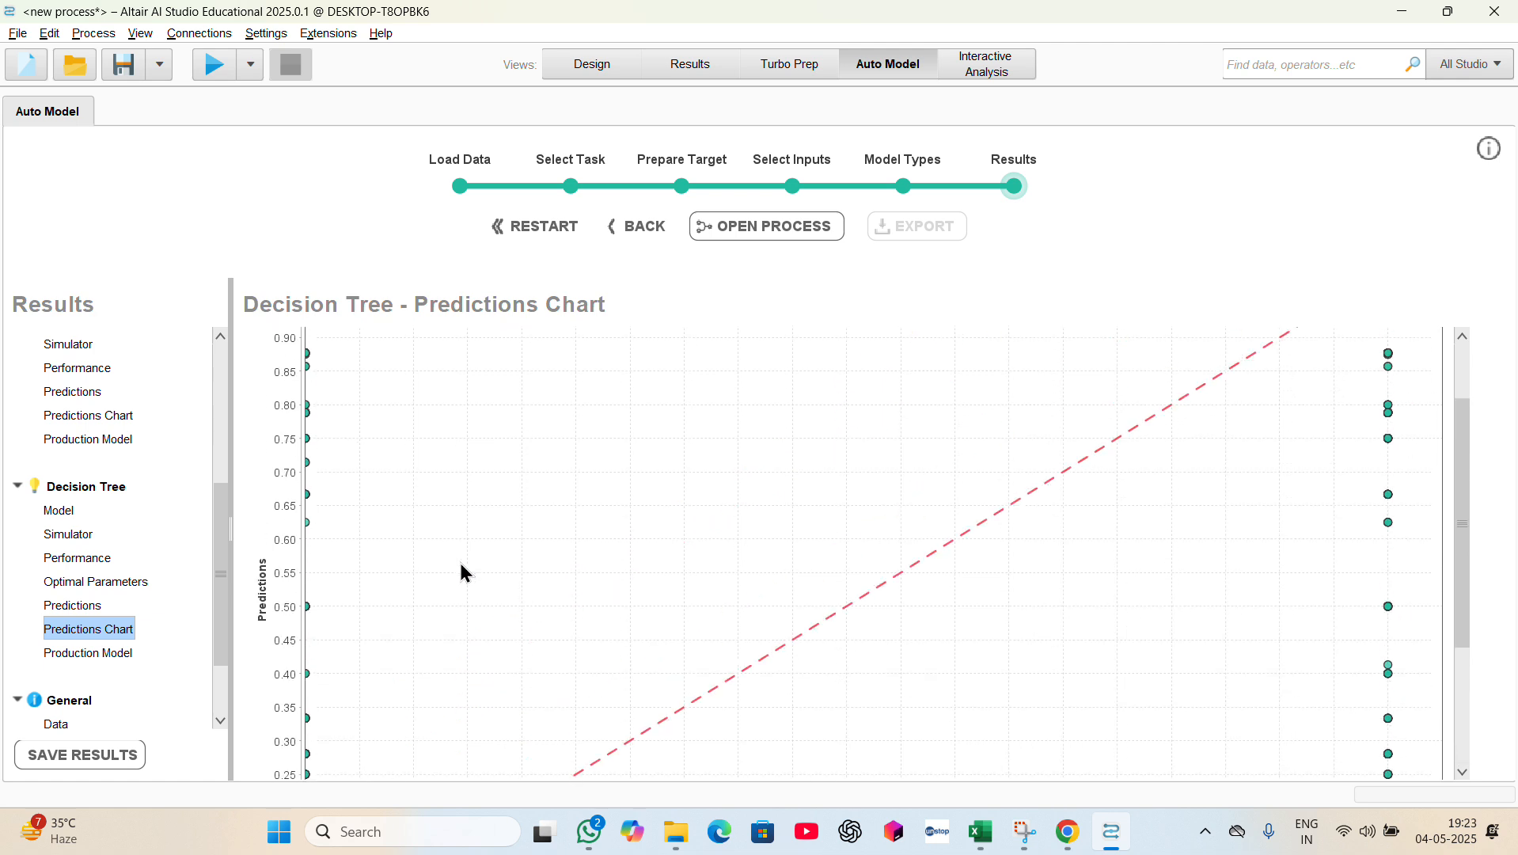
{"action": "scroll", "coordinate": [111, 667], "scroll_direction": "down", "scroll_amount": 1}
{"action": "scroll", "coordinate": [111, 668], "scroll_direction": "down", "scroll_amount": 2}
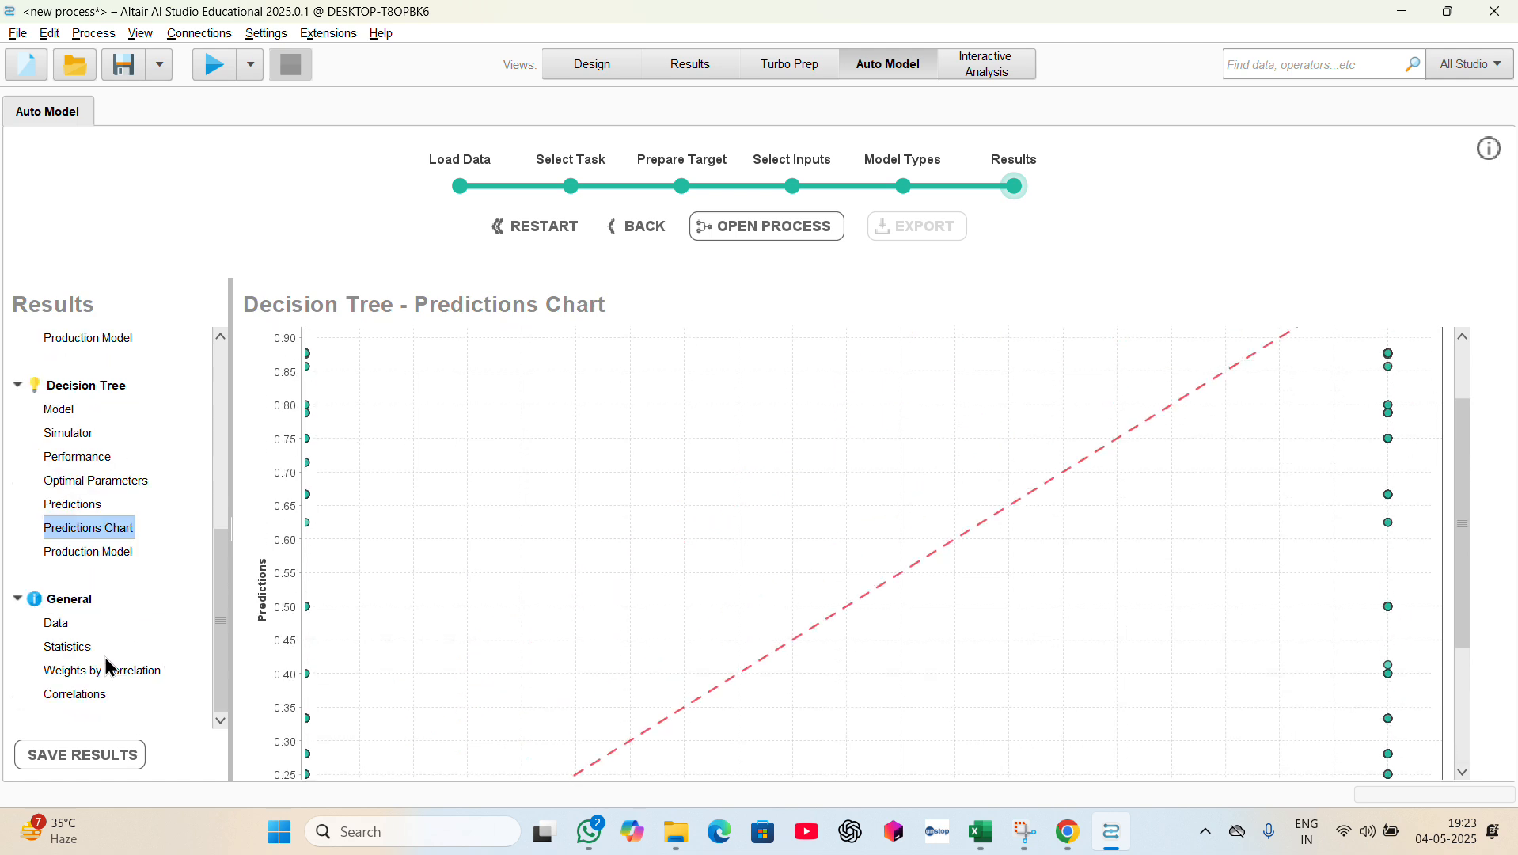
- View the process in the Design view and switch to the Results view
{"action": "left_click", "coordinate": [561, 76]}
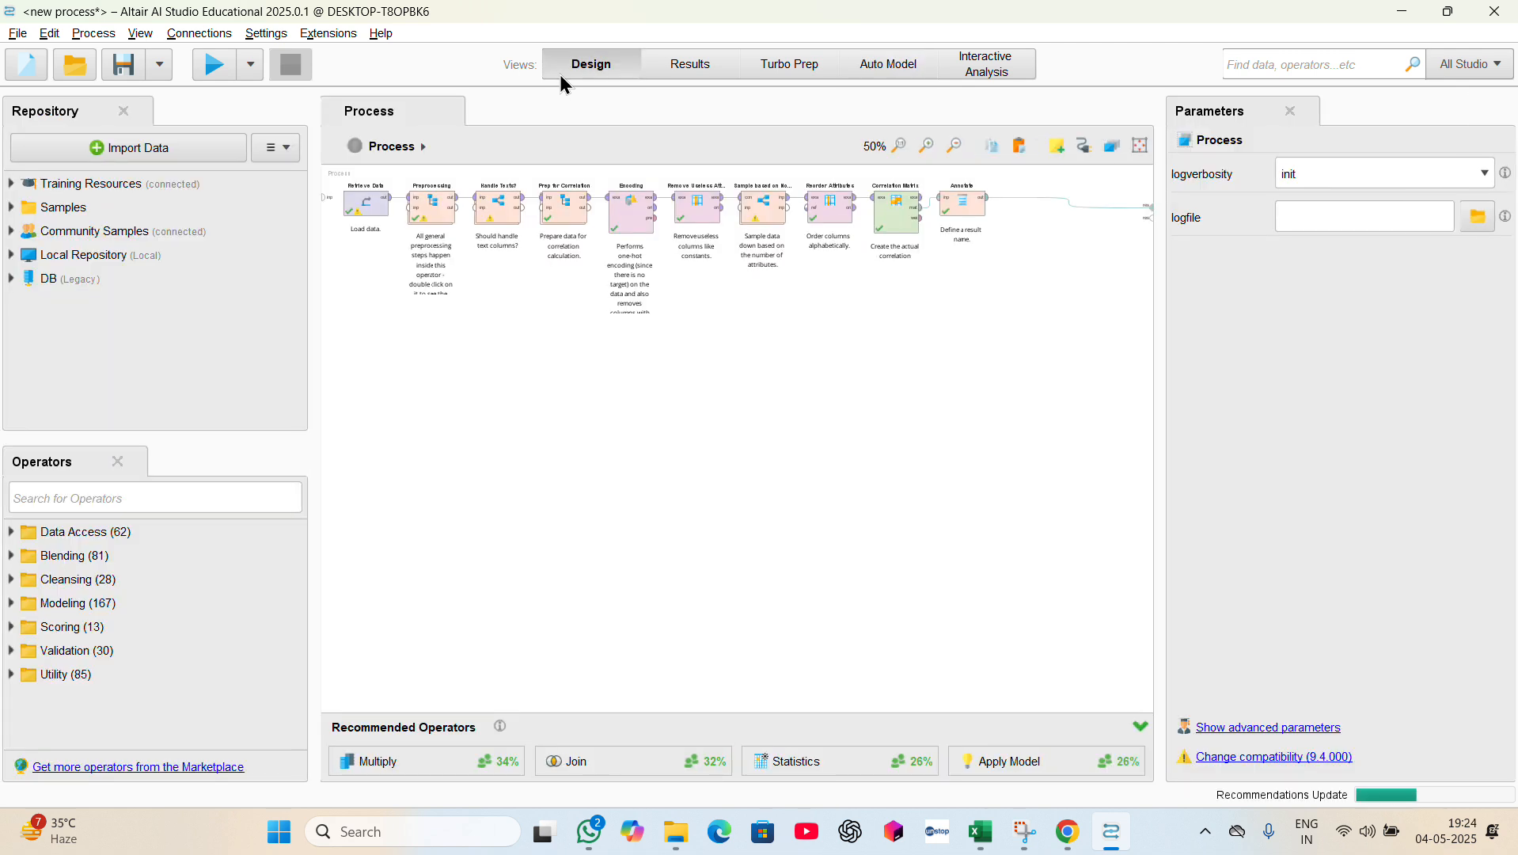
{"action": "left_click", "coordinate": [723, 64]}
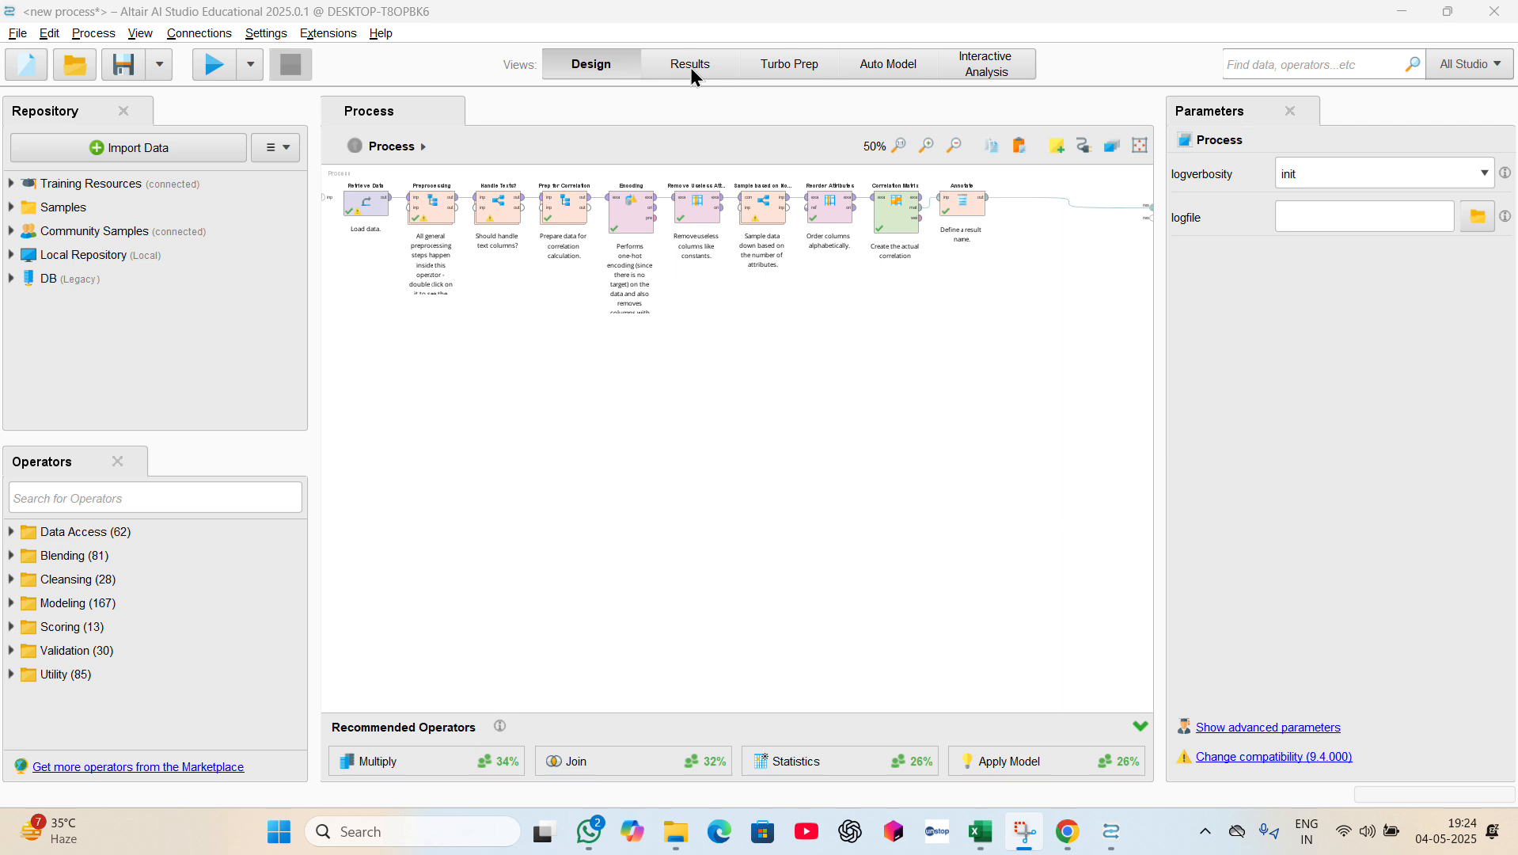
{"action": "left_click", "coordinate": [624, 67]}
{"action": "left_click", "coordinate": [706, 65]}
{"action": "left_click", "coordinate": [700, 70]}
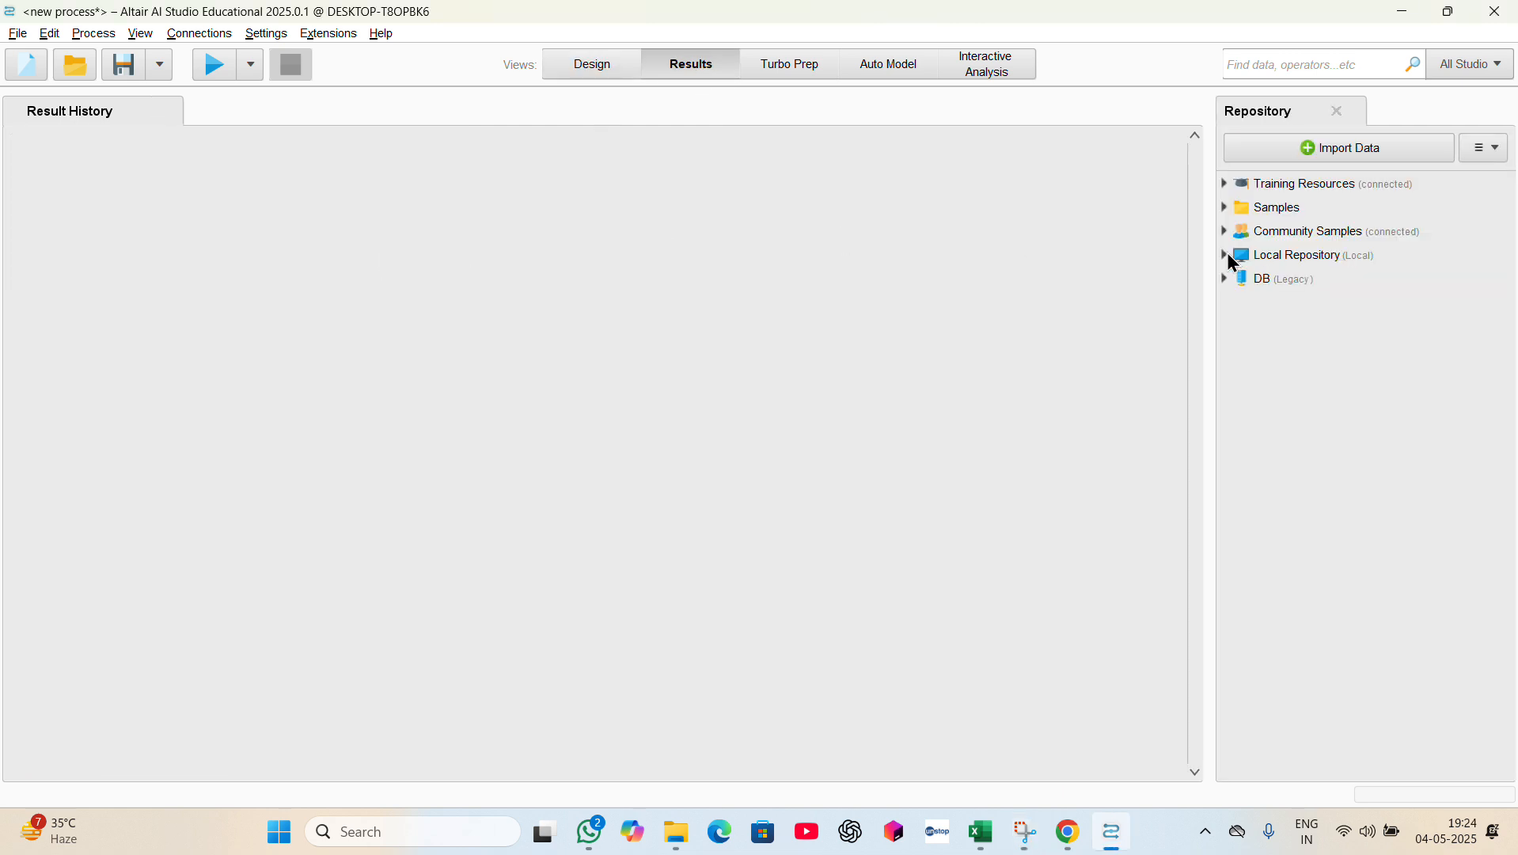
- Preview resultexport.xlsx from AltairRapidMiner > AI Studio > Local Repository > resultexport through a data import, and close the import without finishing it
{"action": "left_click", "coordinate": [1301, 147]}
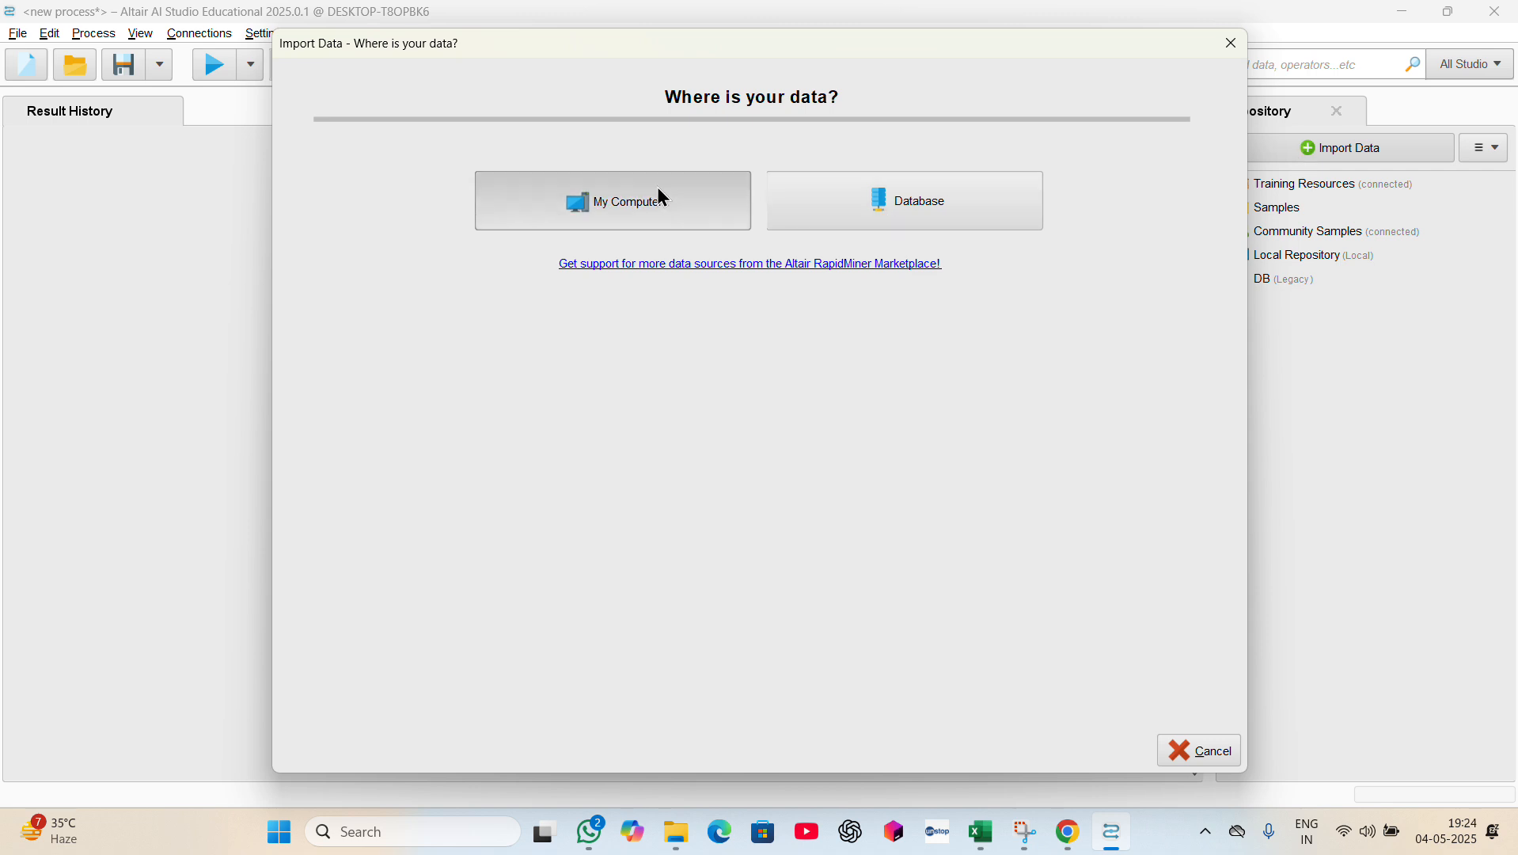
{"action": "left_click", "coordinate": [659, 190]}
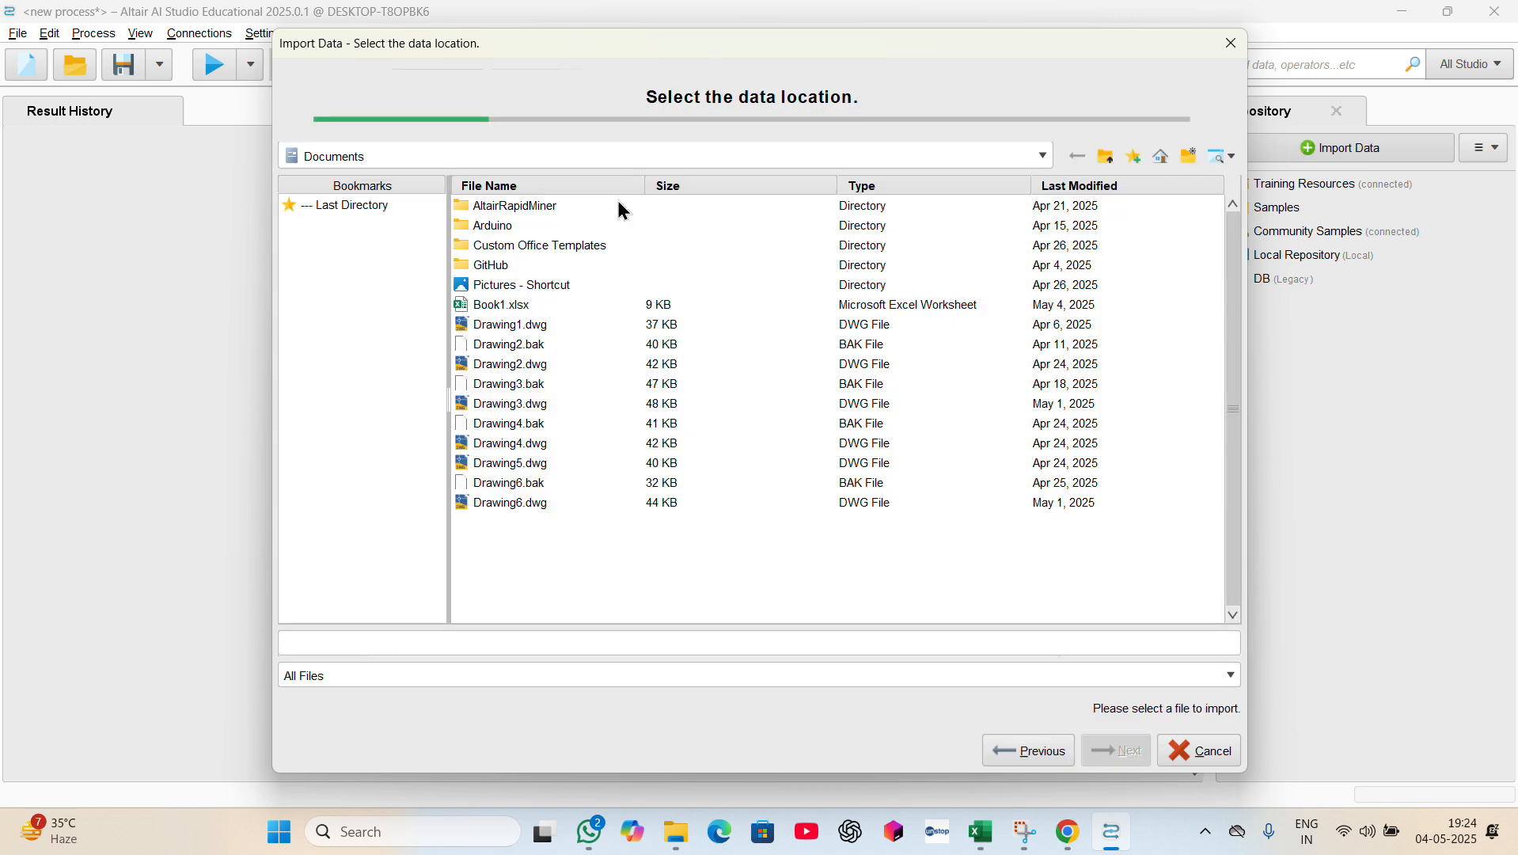
{"action": "double_click", "coordinate": [527, 205]}
{"action": "double_click", "coordinate": [524, 205]}
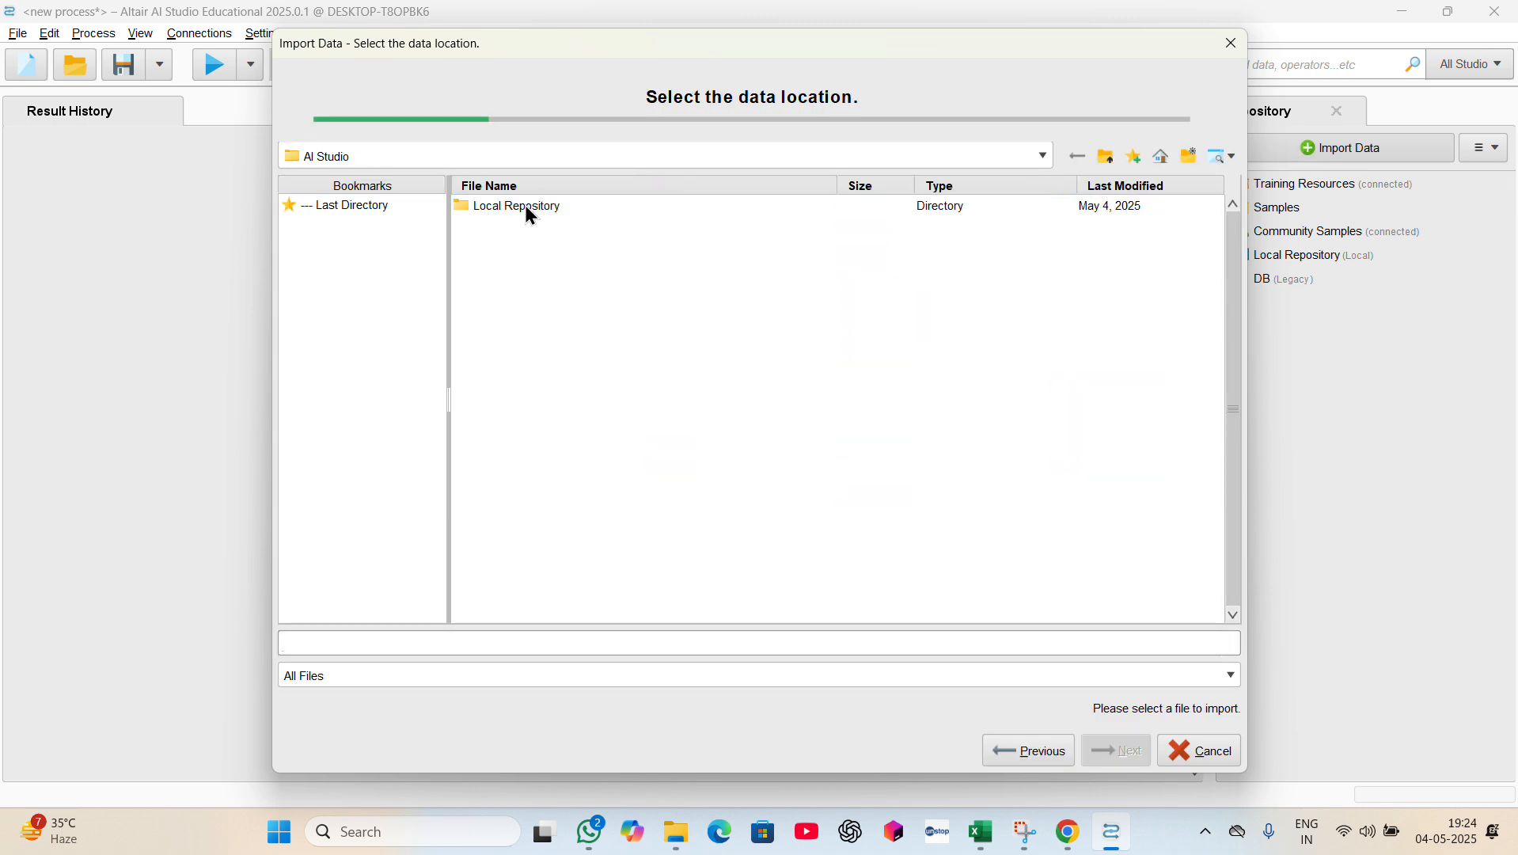
{"action": "double_click", "coordinate": [525, 207]}
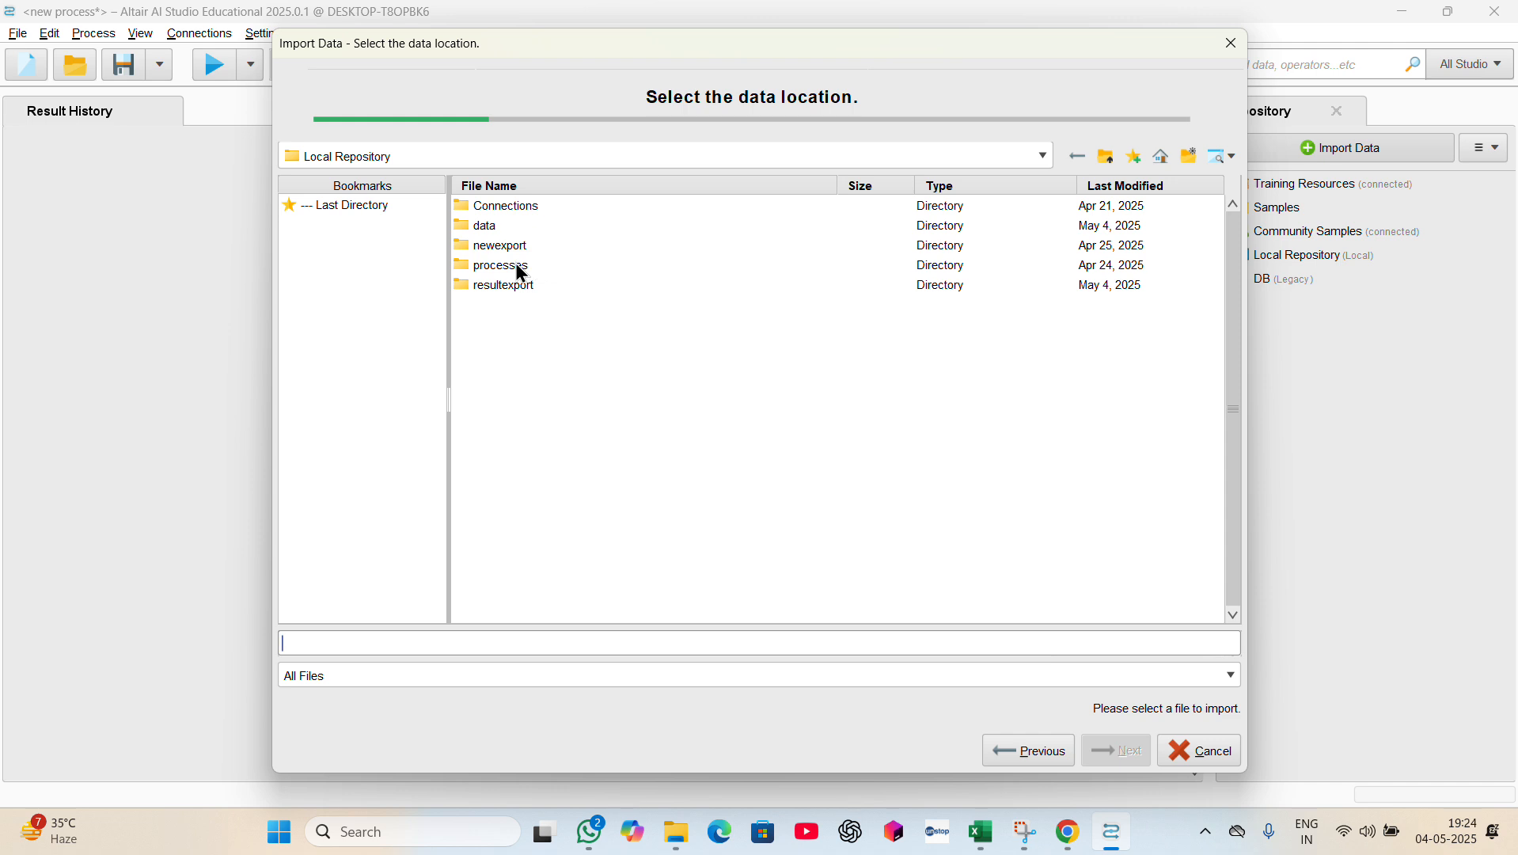
{"action": "left_click", "coordinate": [502, 286]}
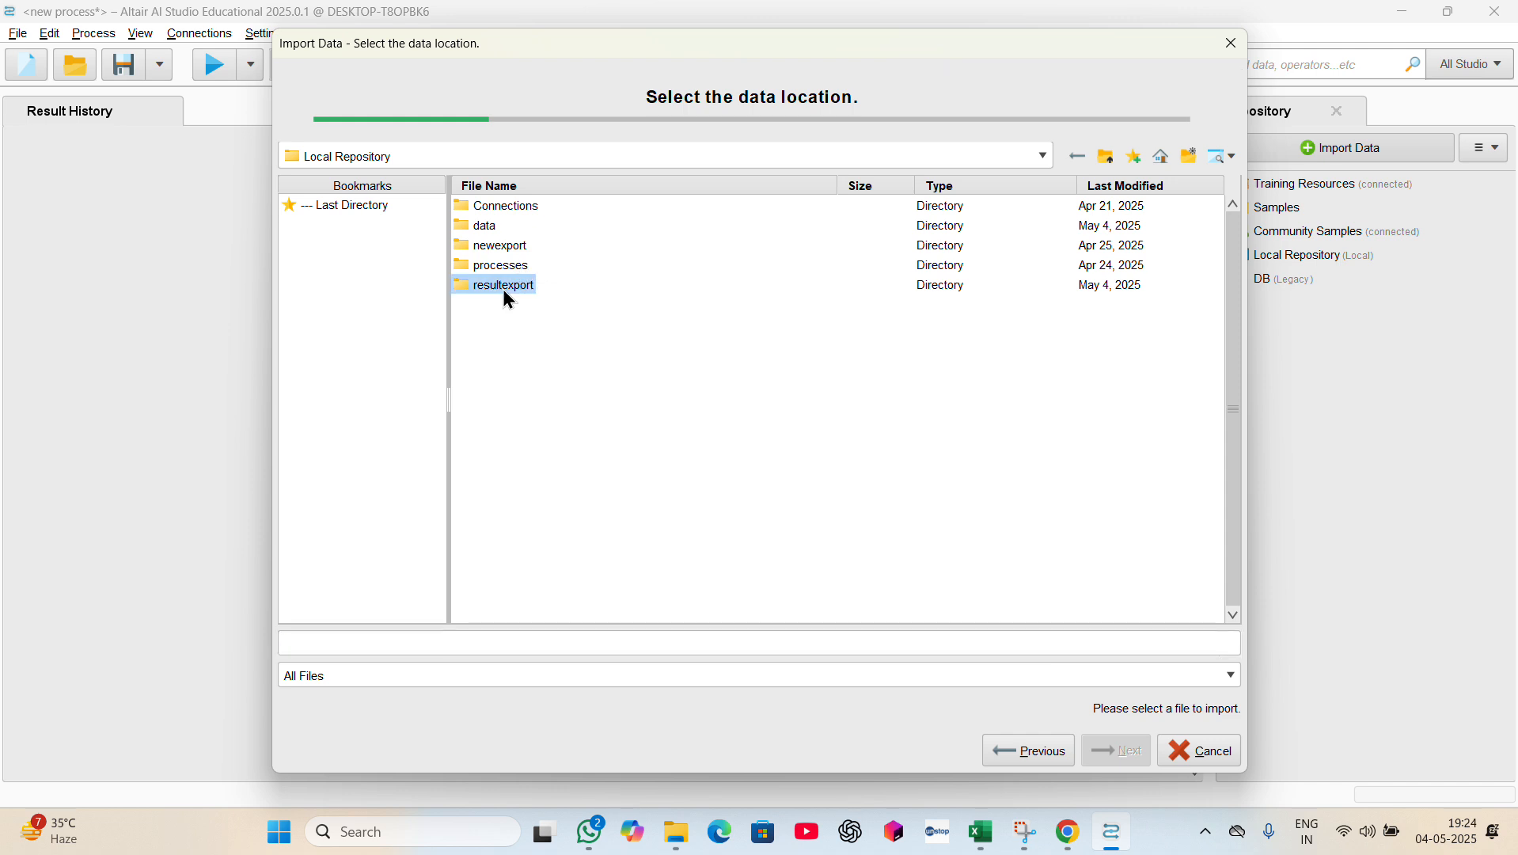
{"action": "double_click", "coordinate": [505, 286]}
{"action": "left_click", "coordinate": [520, 208]}
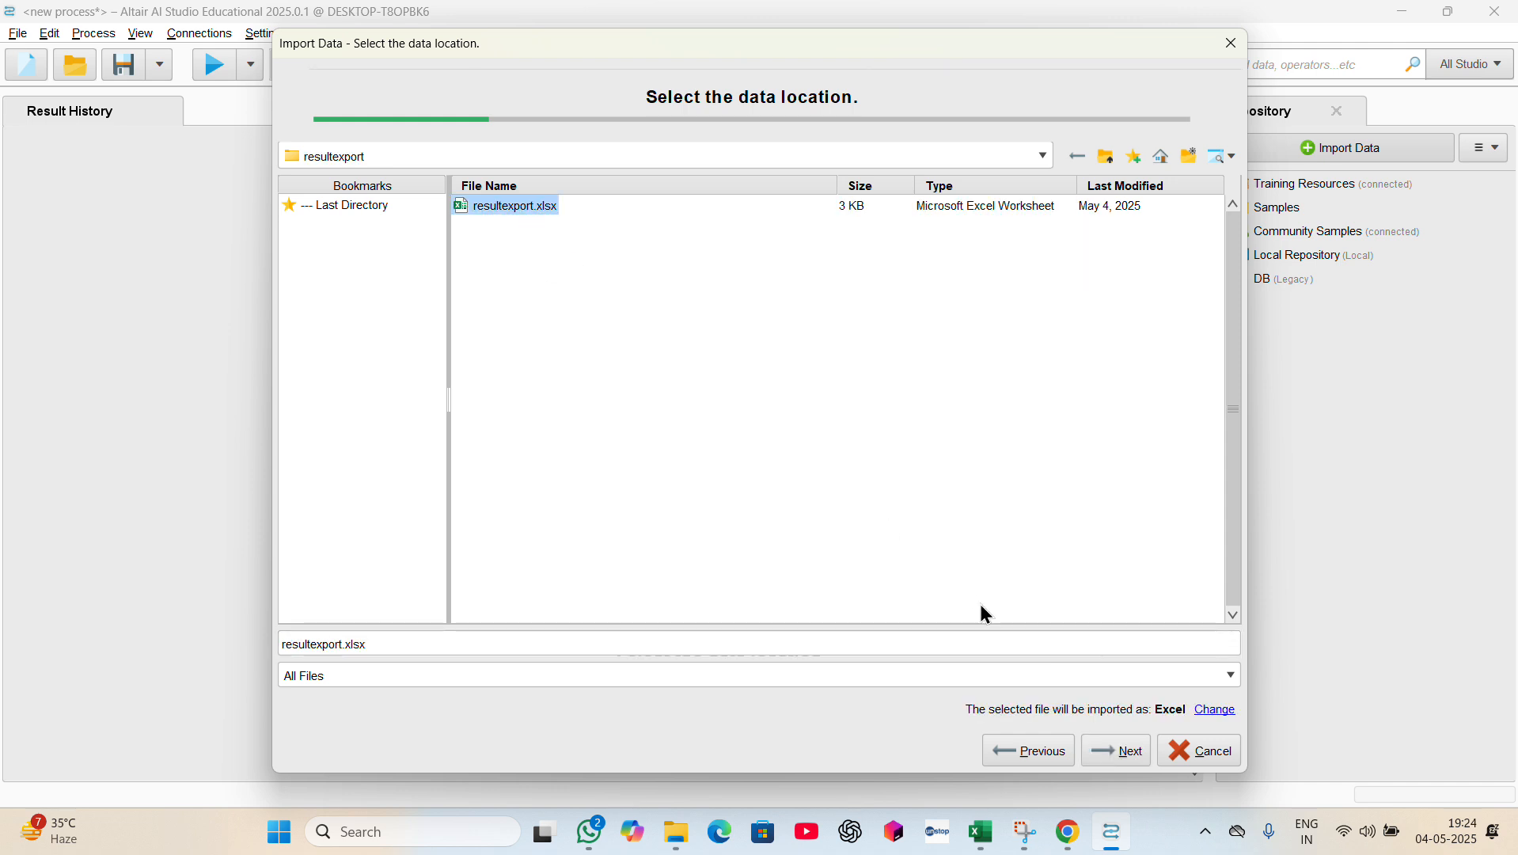
{"action": "left_click", "coordinate": [1120, 750]}
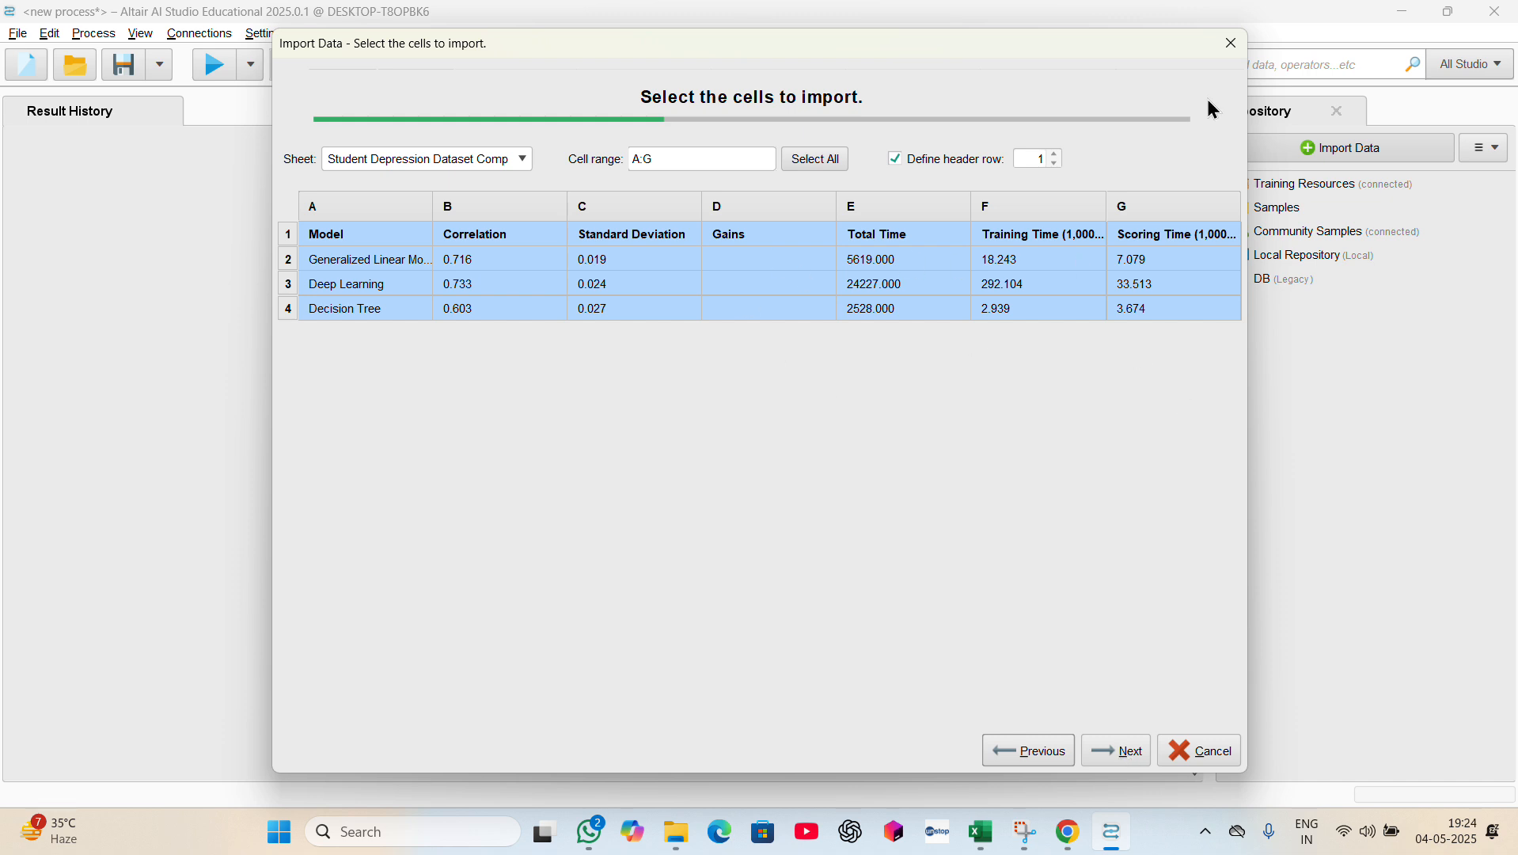
{"action": "left_click", "coordinate": [1231, 49]}
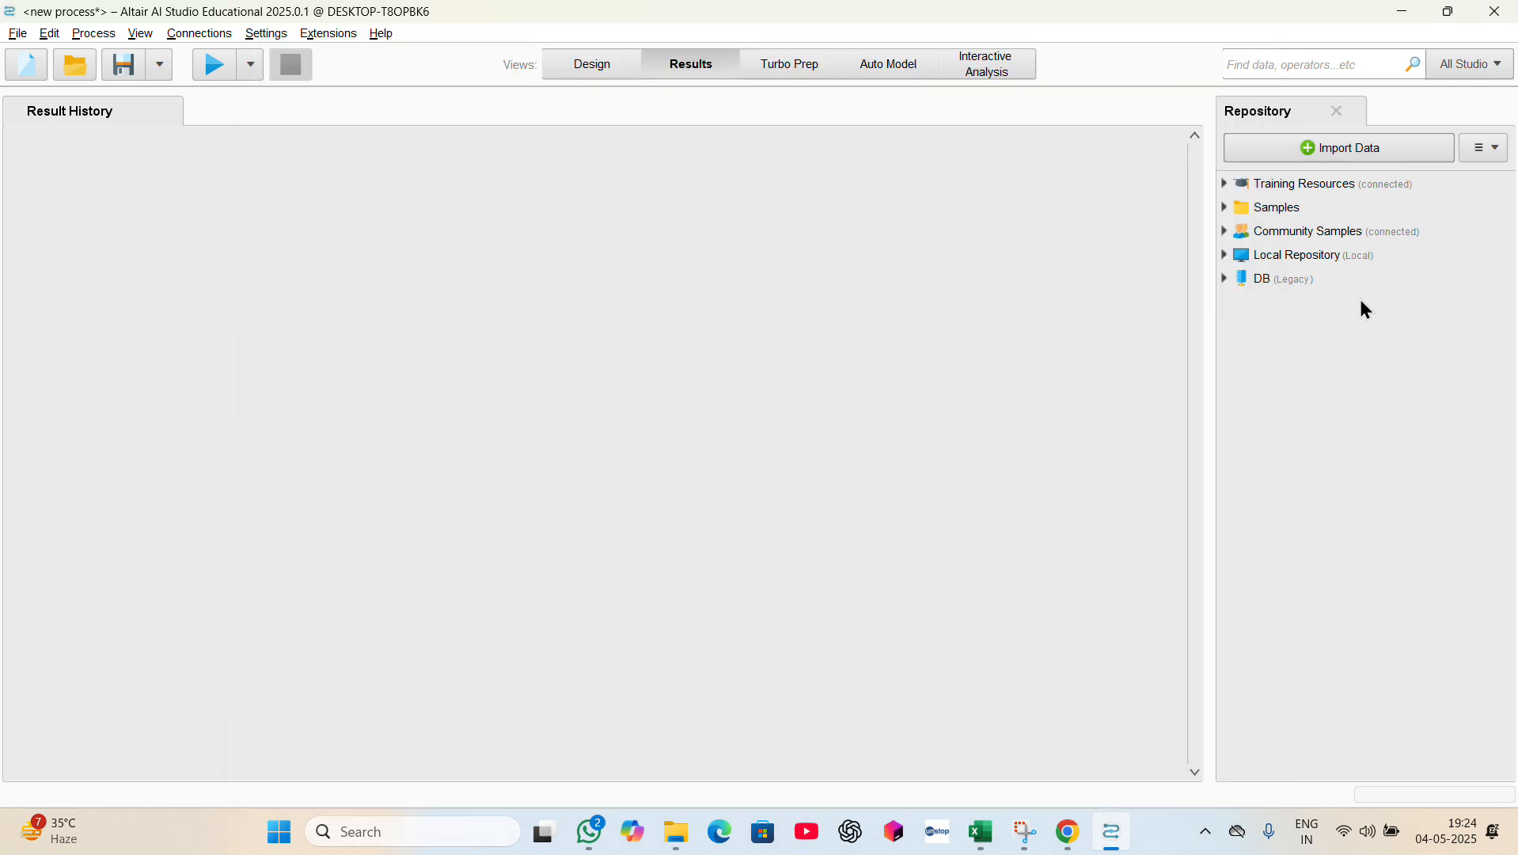
- Try to open PROJECT1 from Local Repository > processes, saving the unnamed process directly under Local Repository with the name "."
{"action": "left_click", "coordinate": [1226, 254]}
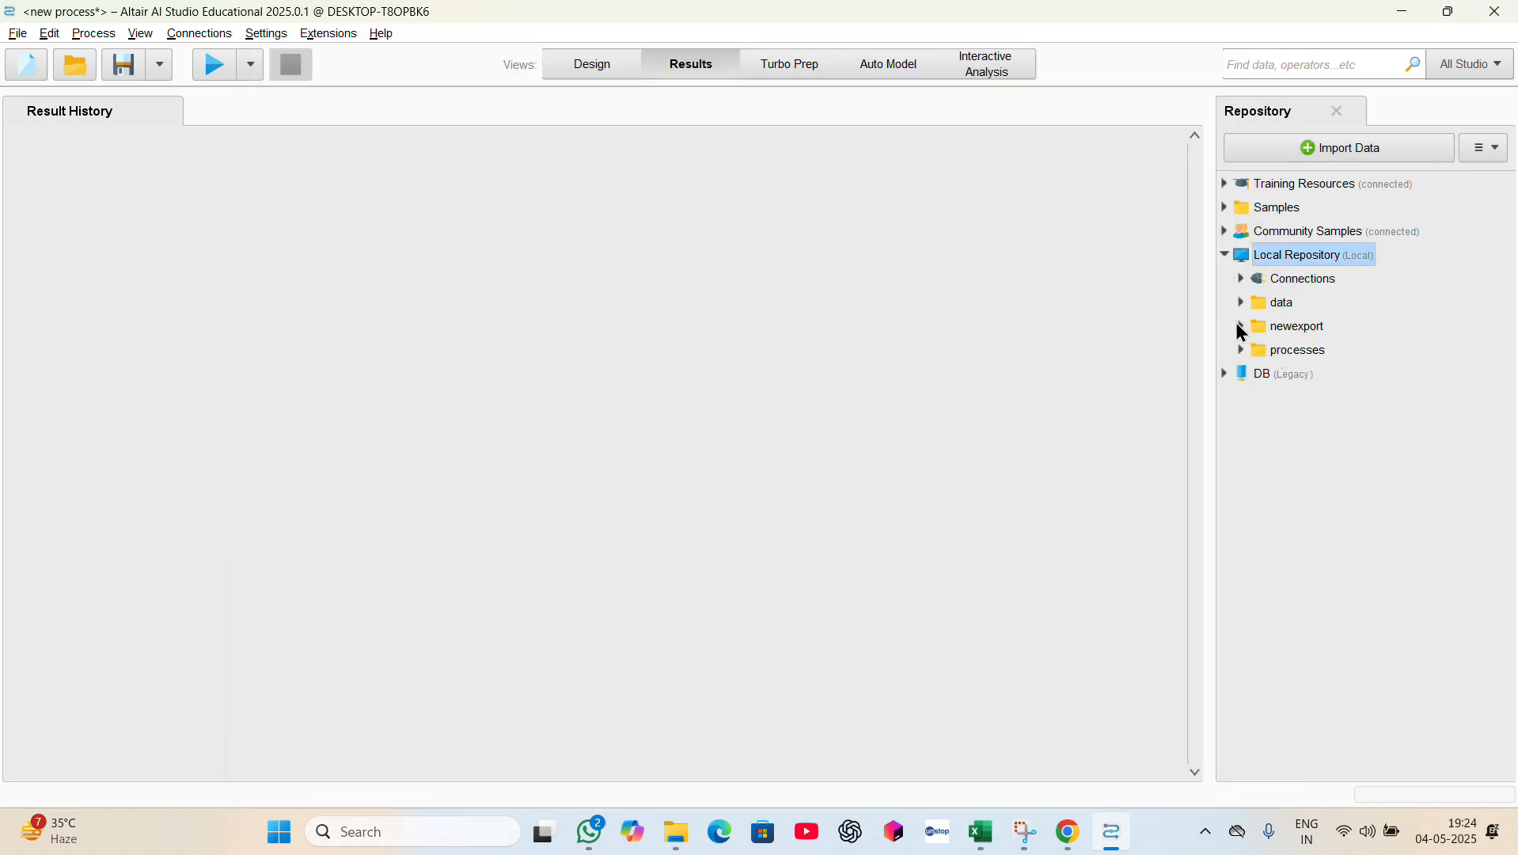
{"action": "double_click", "coordinate": [1257, 353]}
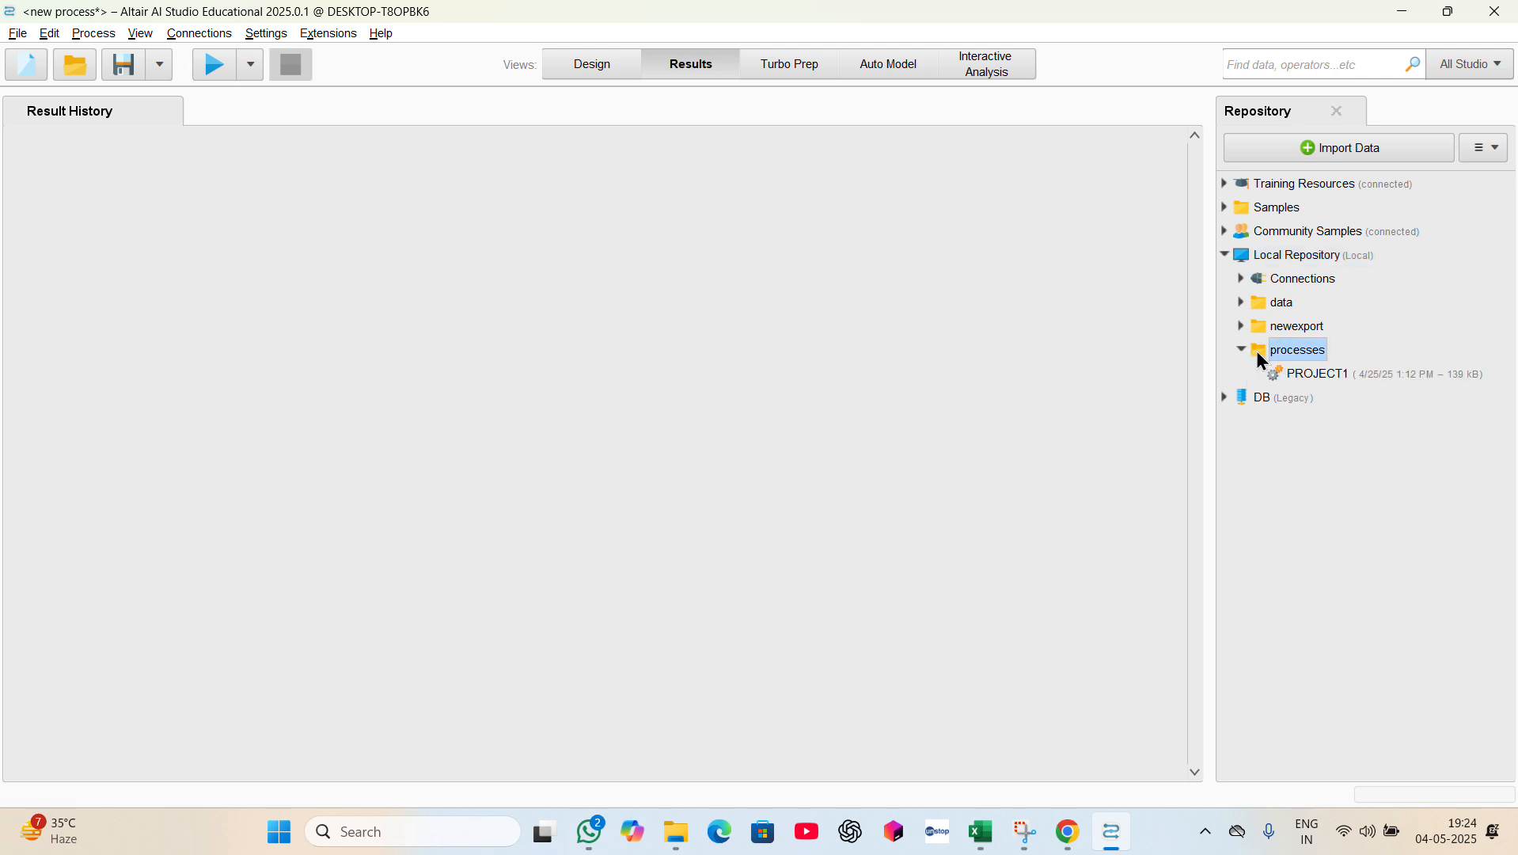
{"action": "double_click", "coordinate": [1287, 371]}
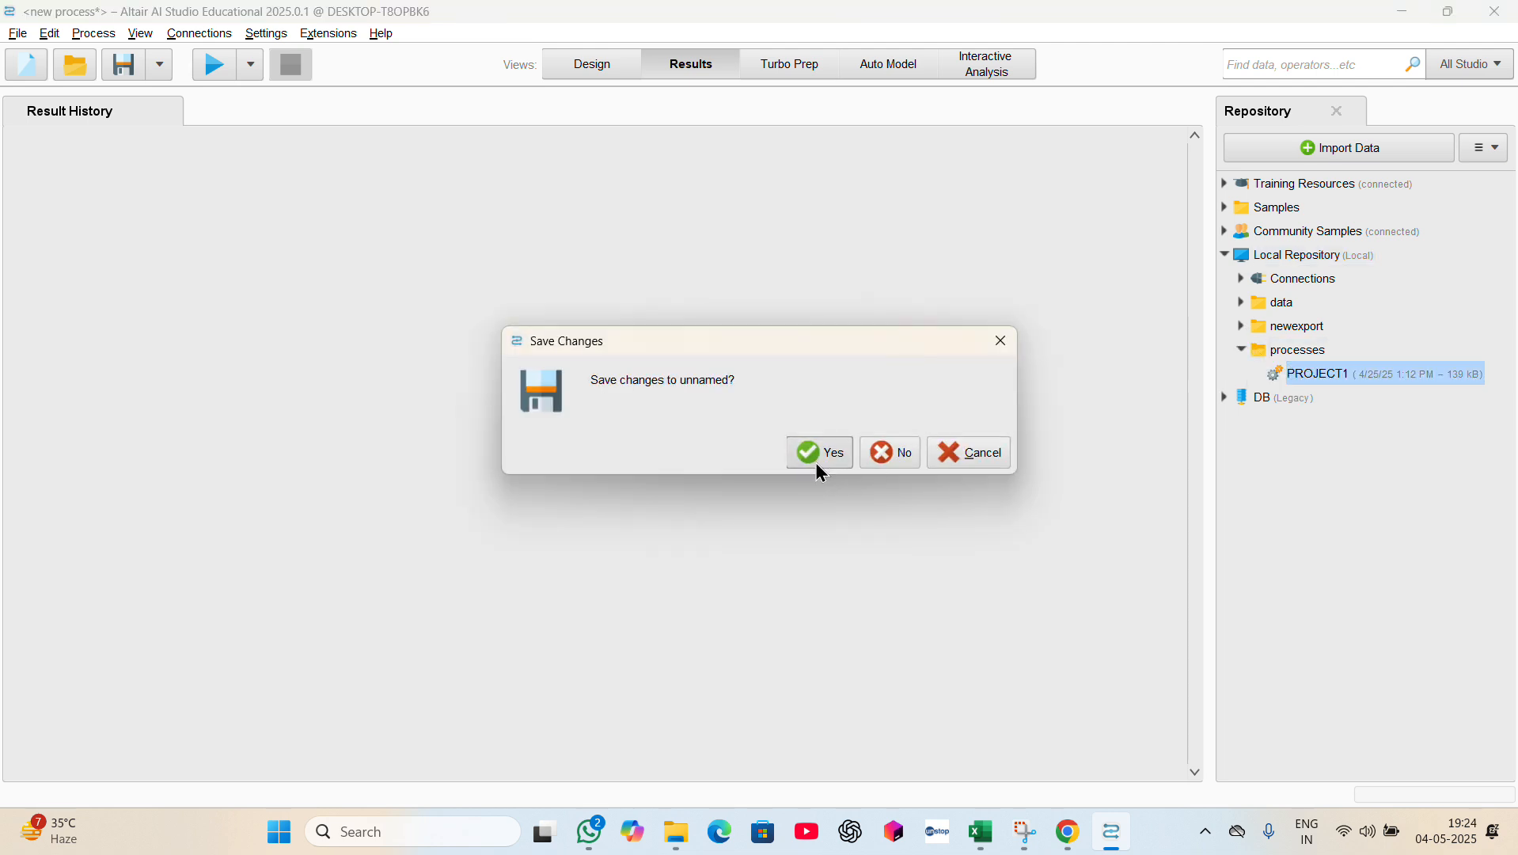
{"action": "left_click", "coordinate": [821, 452]}
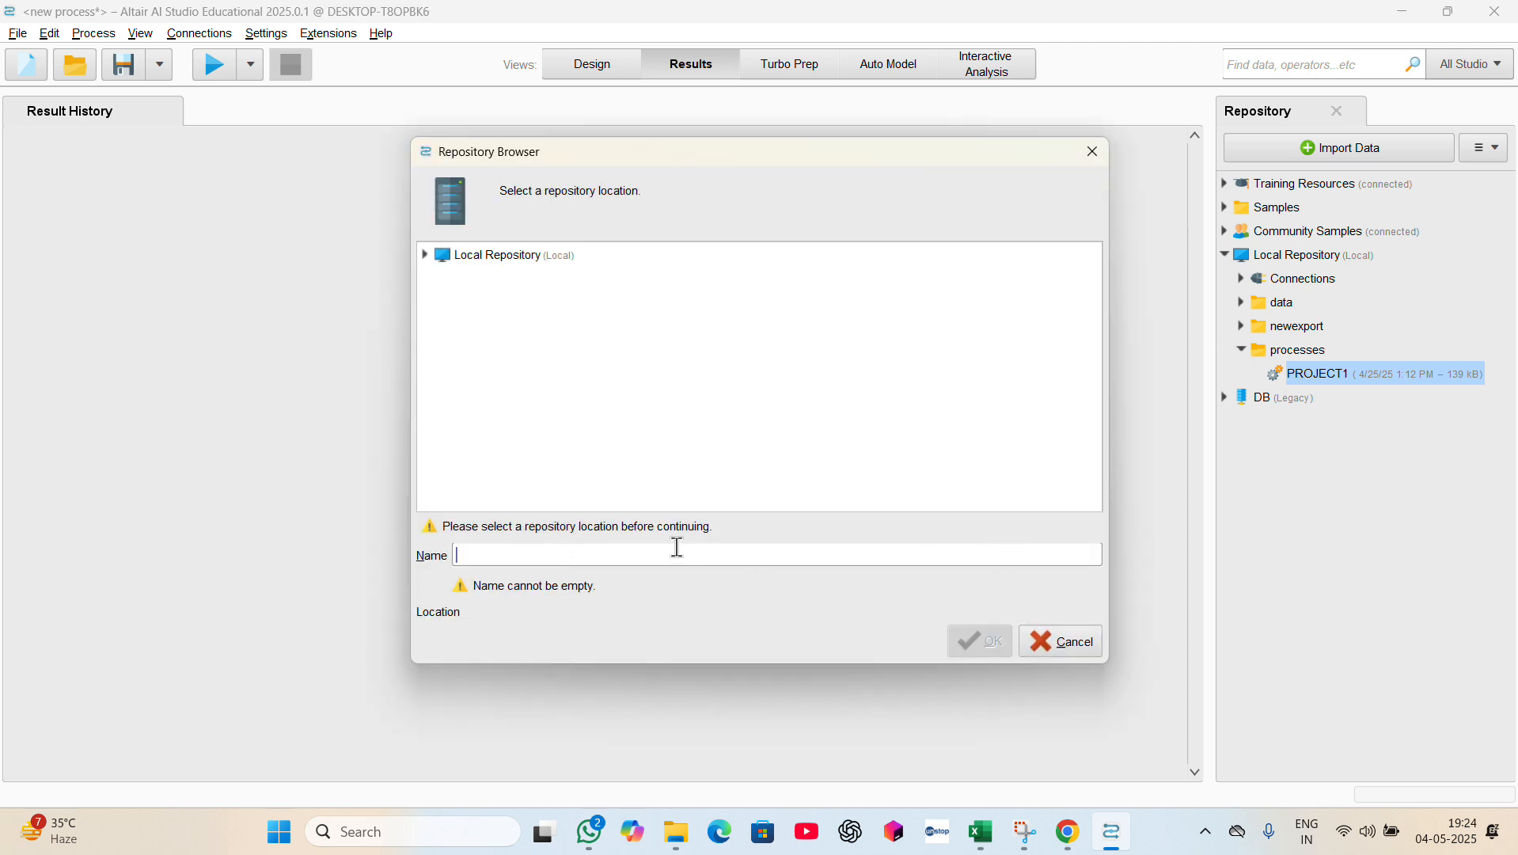
{"action": "type", "text": "."}
{"action": "left_click", "coordinate": [495, 256]}
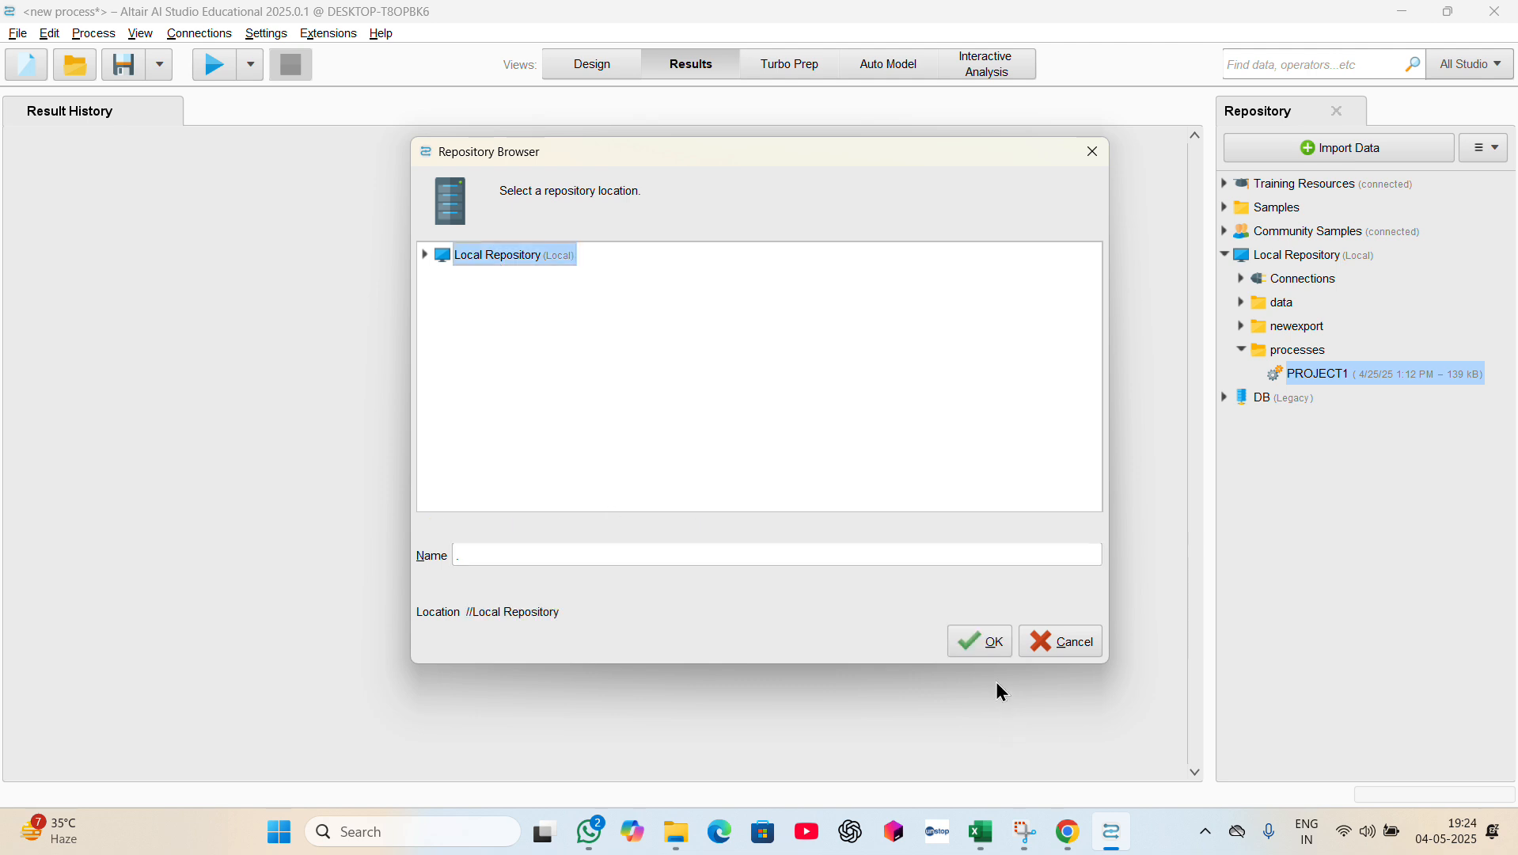
{"action": "left_click", "coordinate": [978, 654]}
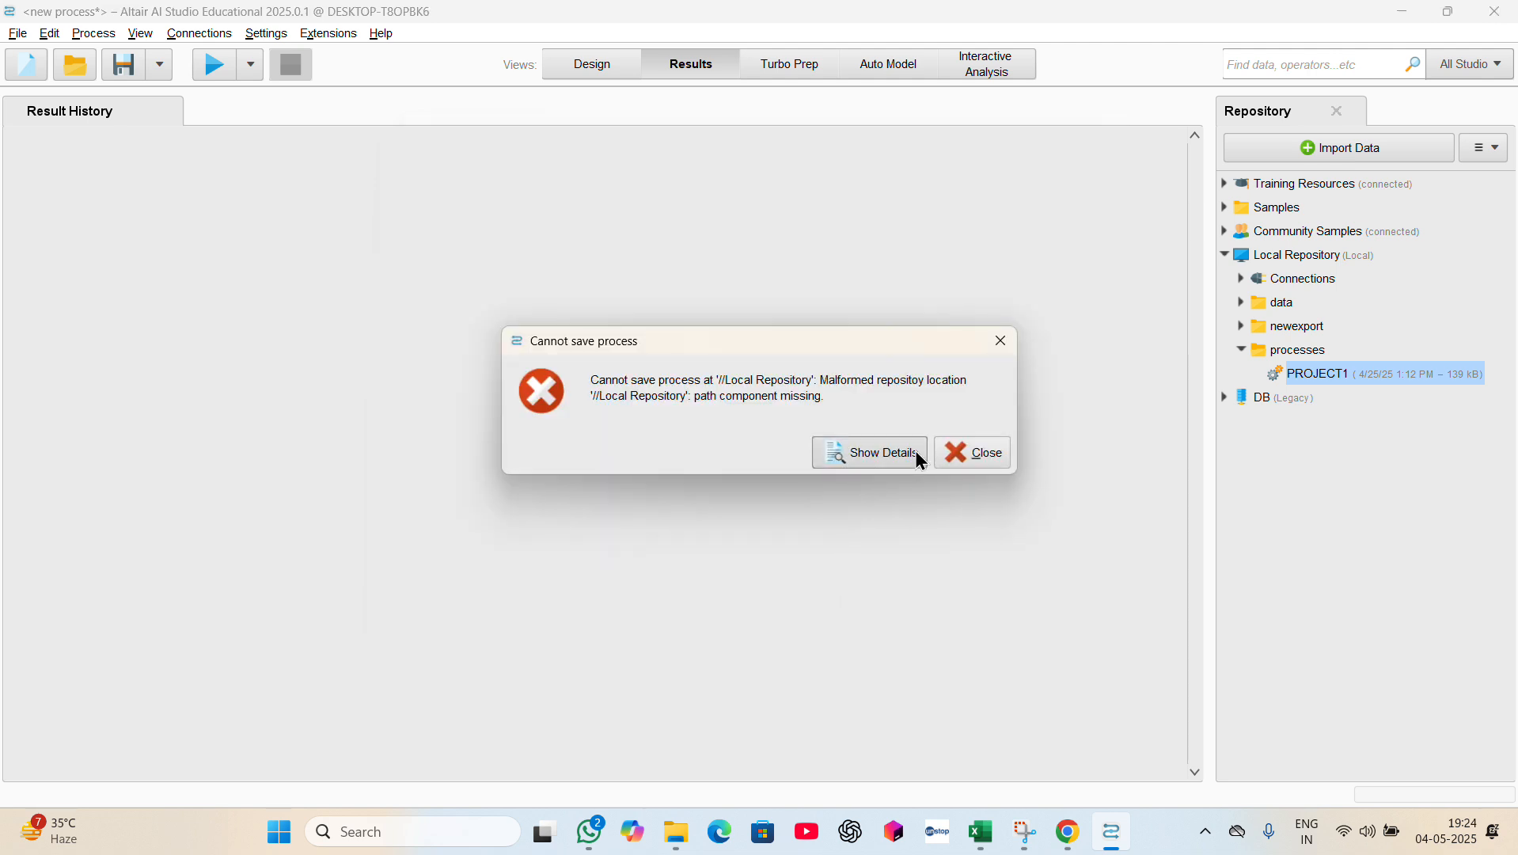
{"action": "left_click", "coordinate": [997, 453]}
- View the saved Auto Model Results in Local Repository > data > newsaveresult > new and try to open the full results
{"action": "left_click", "coordinate": [1243, 328]}
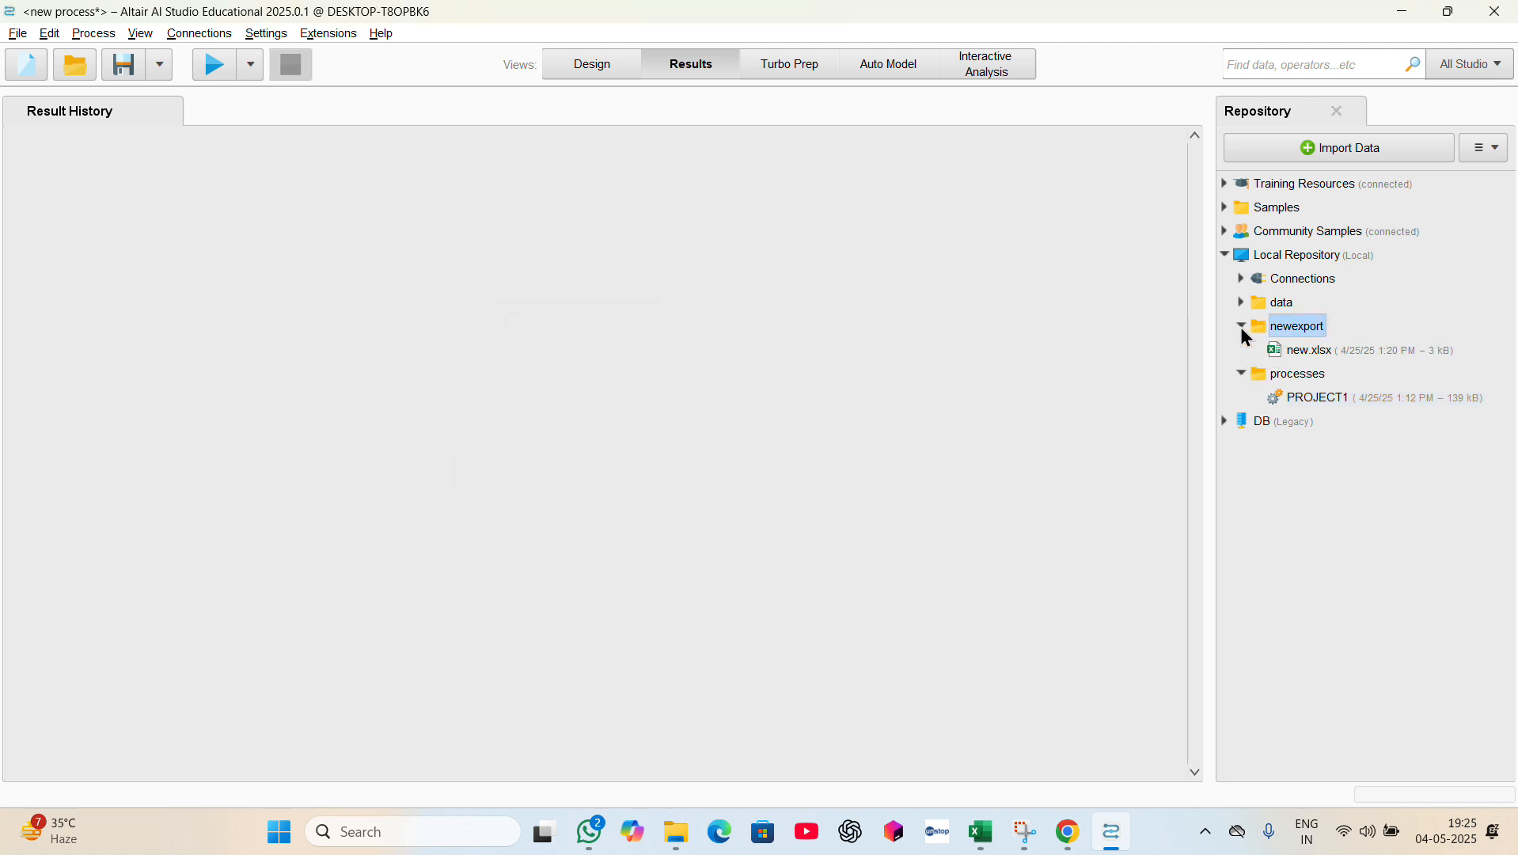
{"action": "left_click", "coordinate": [1241, 304]}
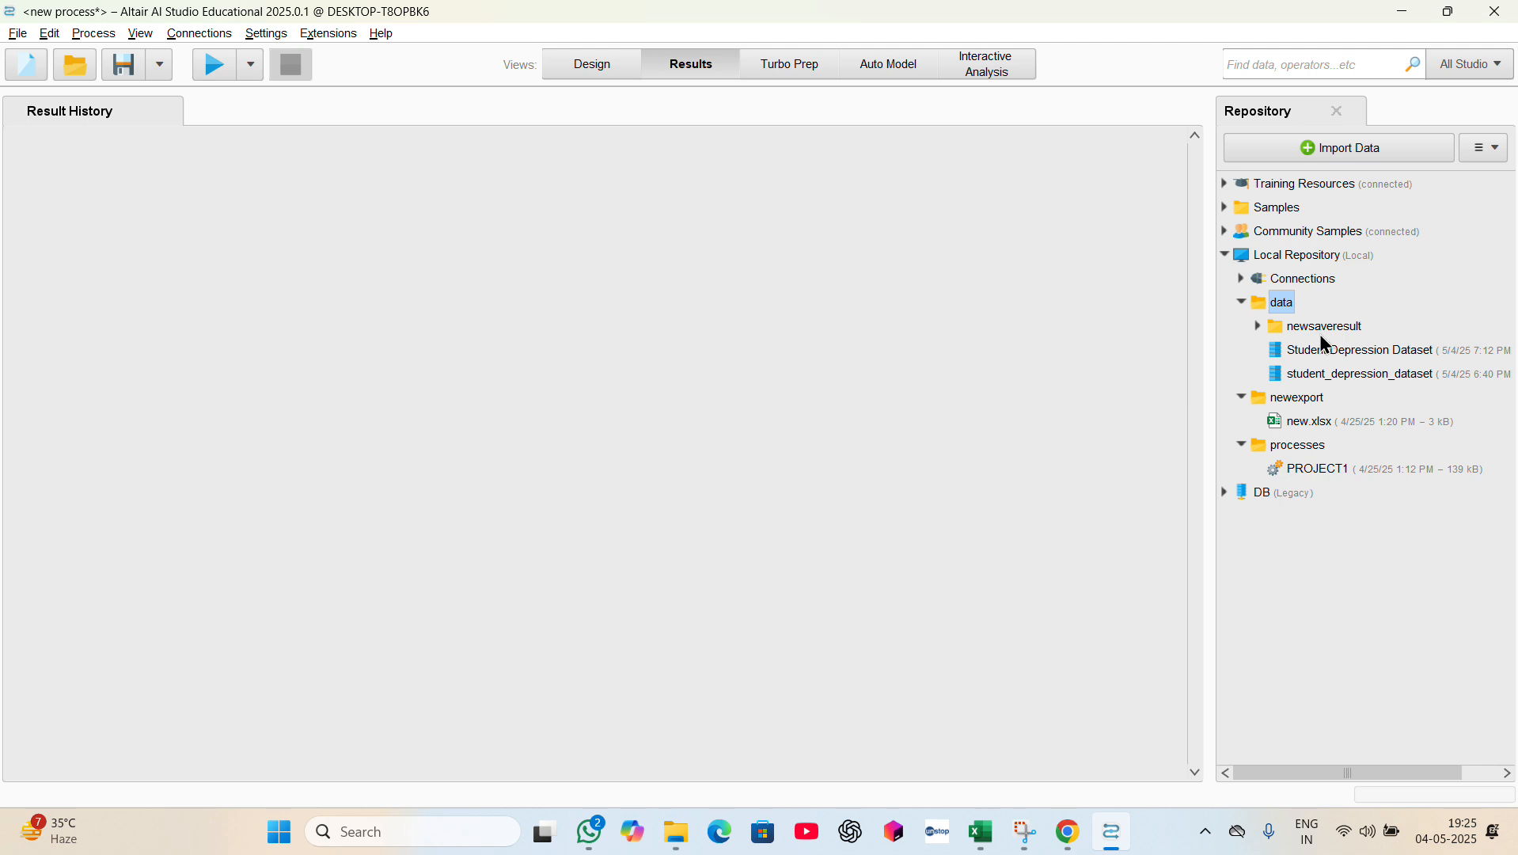
{"action": "left_click", "coordinate": [1257, 327]}
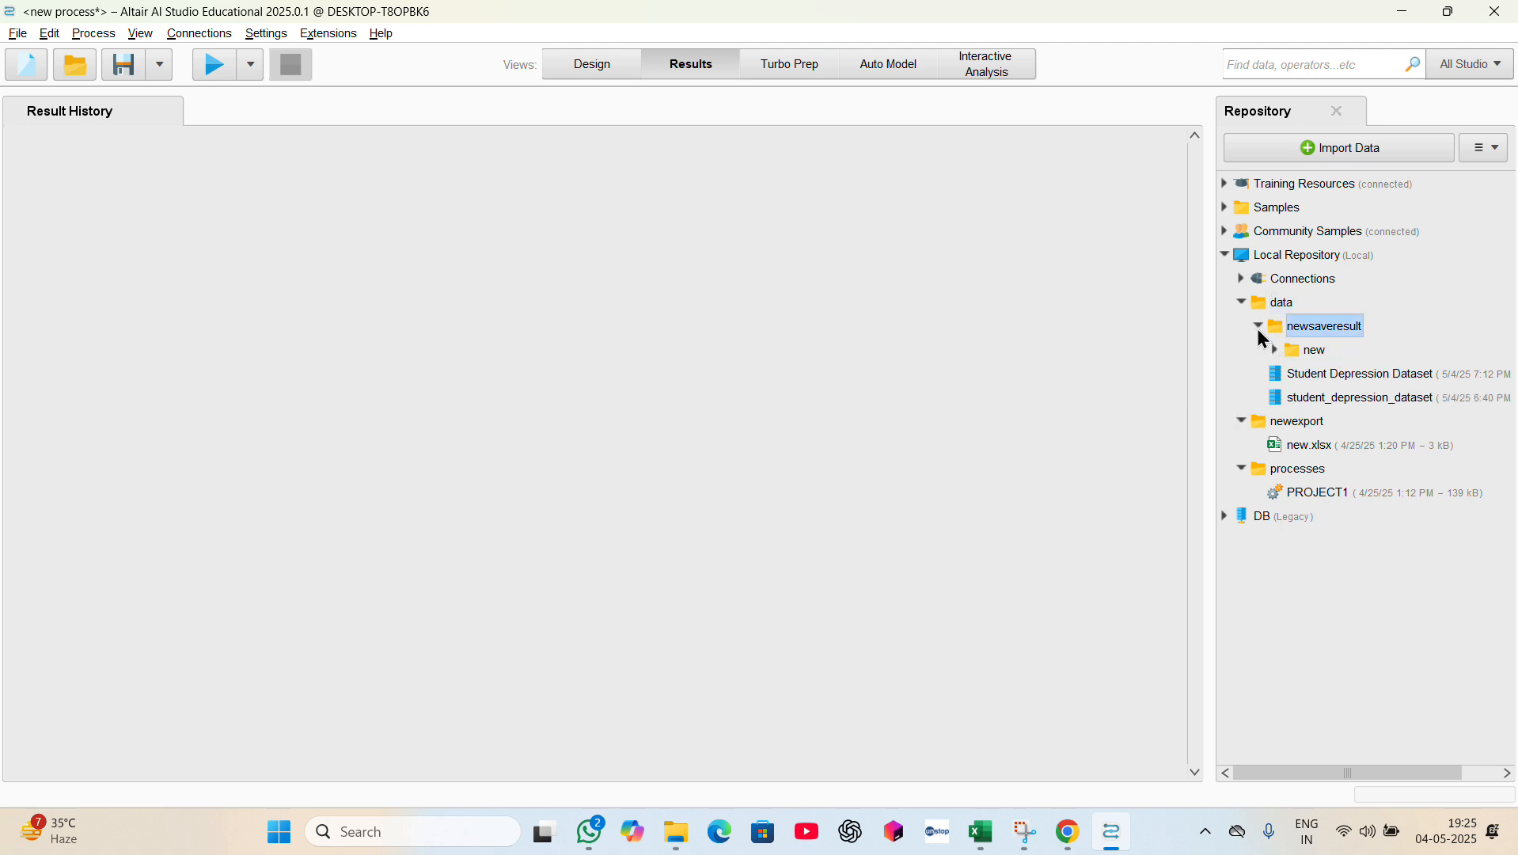
{"action": "left_click", "coordinate": [1276, 349]}
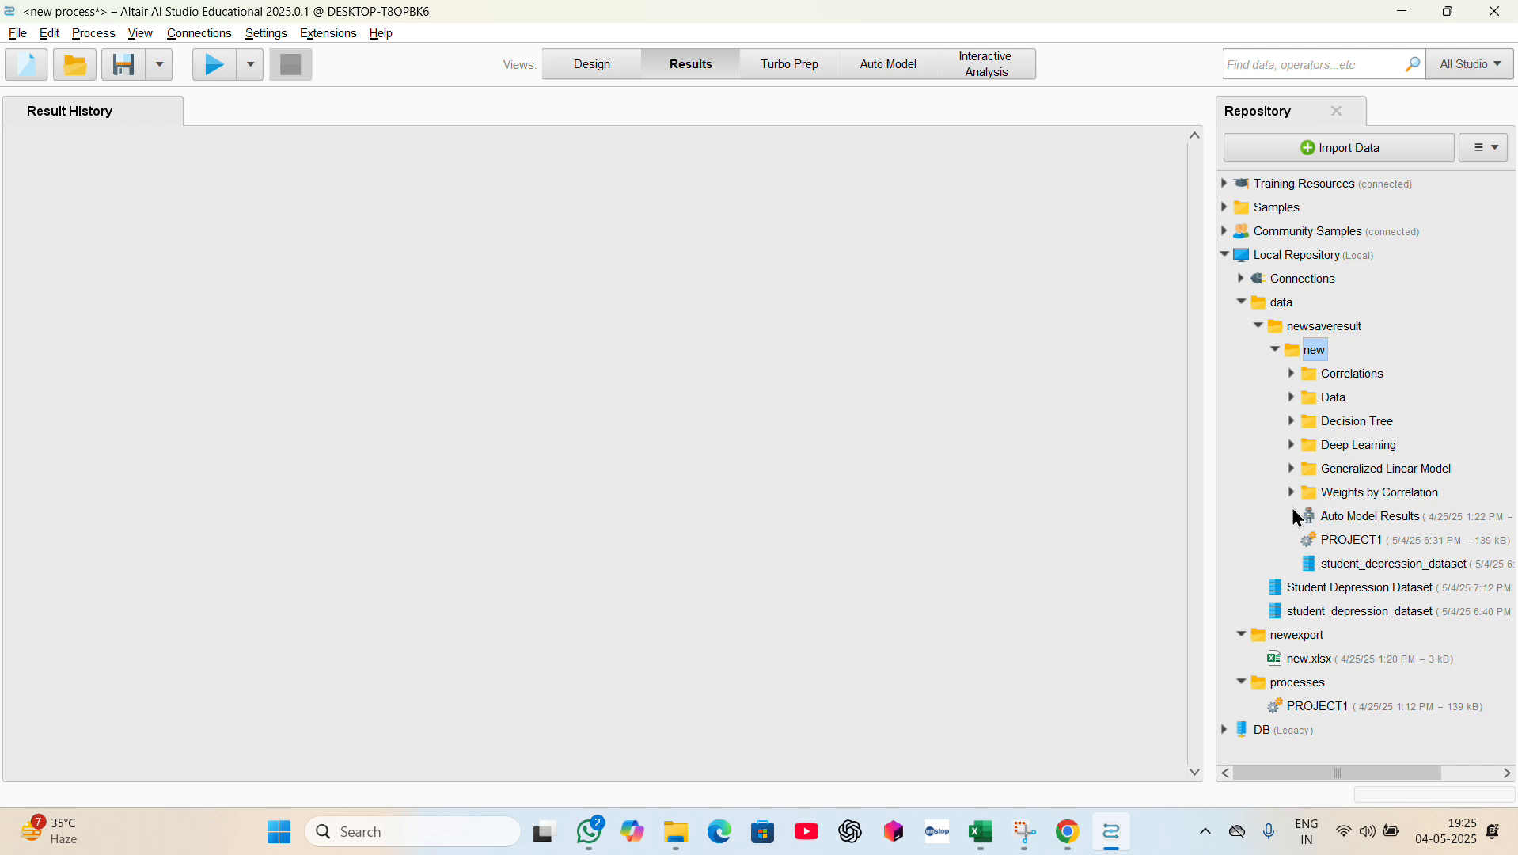
{"action": "double_click", "coordinate": [1328, 511]}
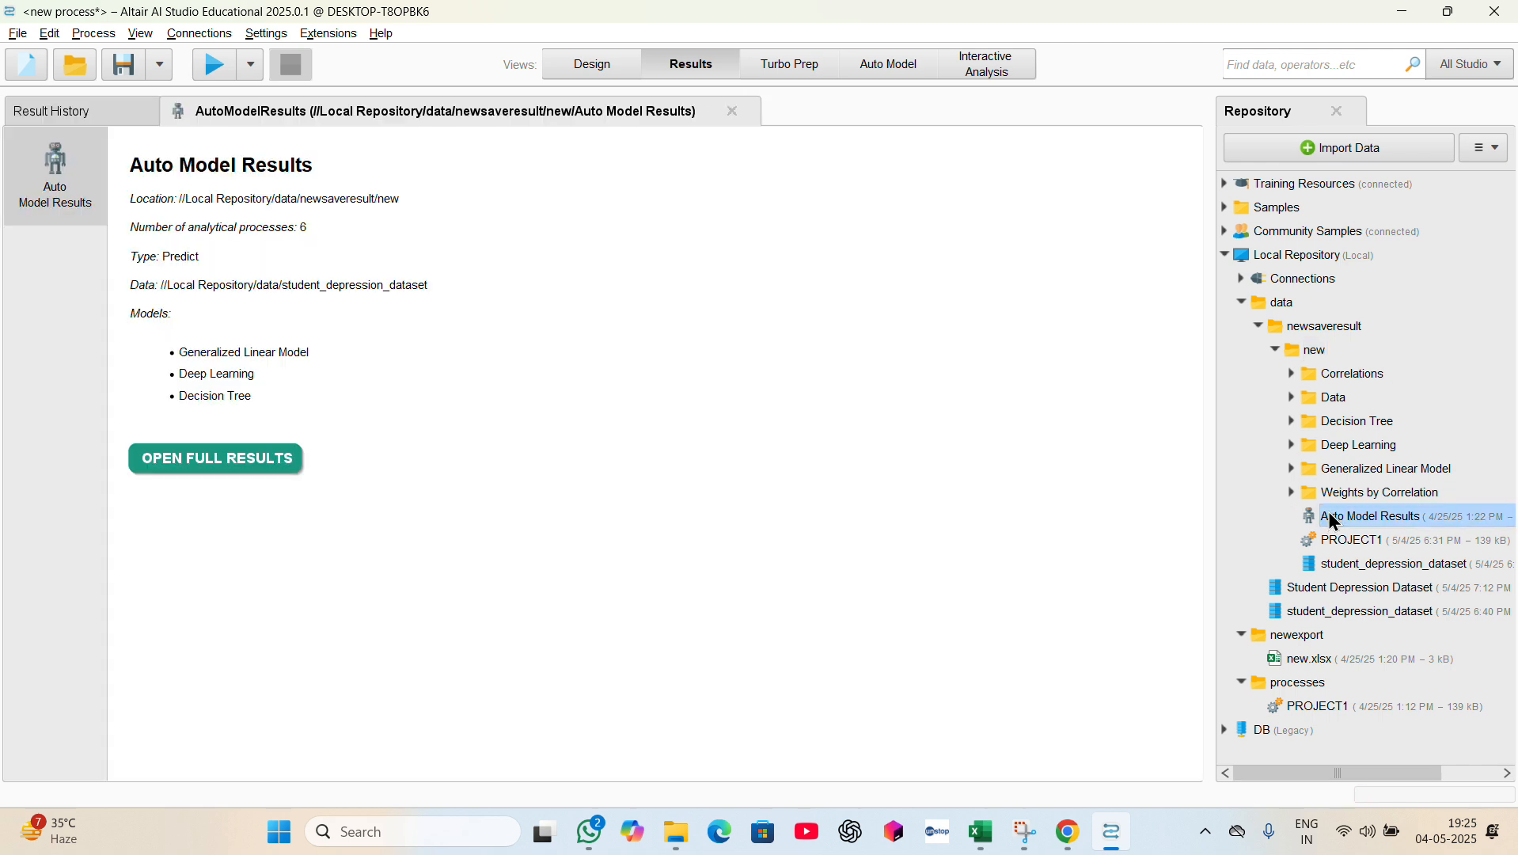
{"action": "left_click", "coordinate": [258, 453]}
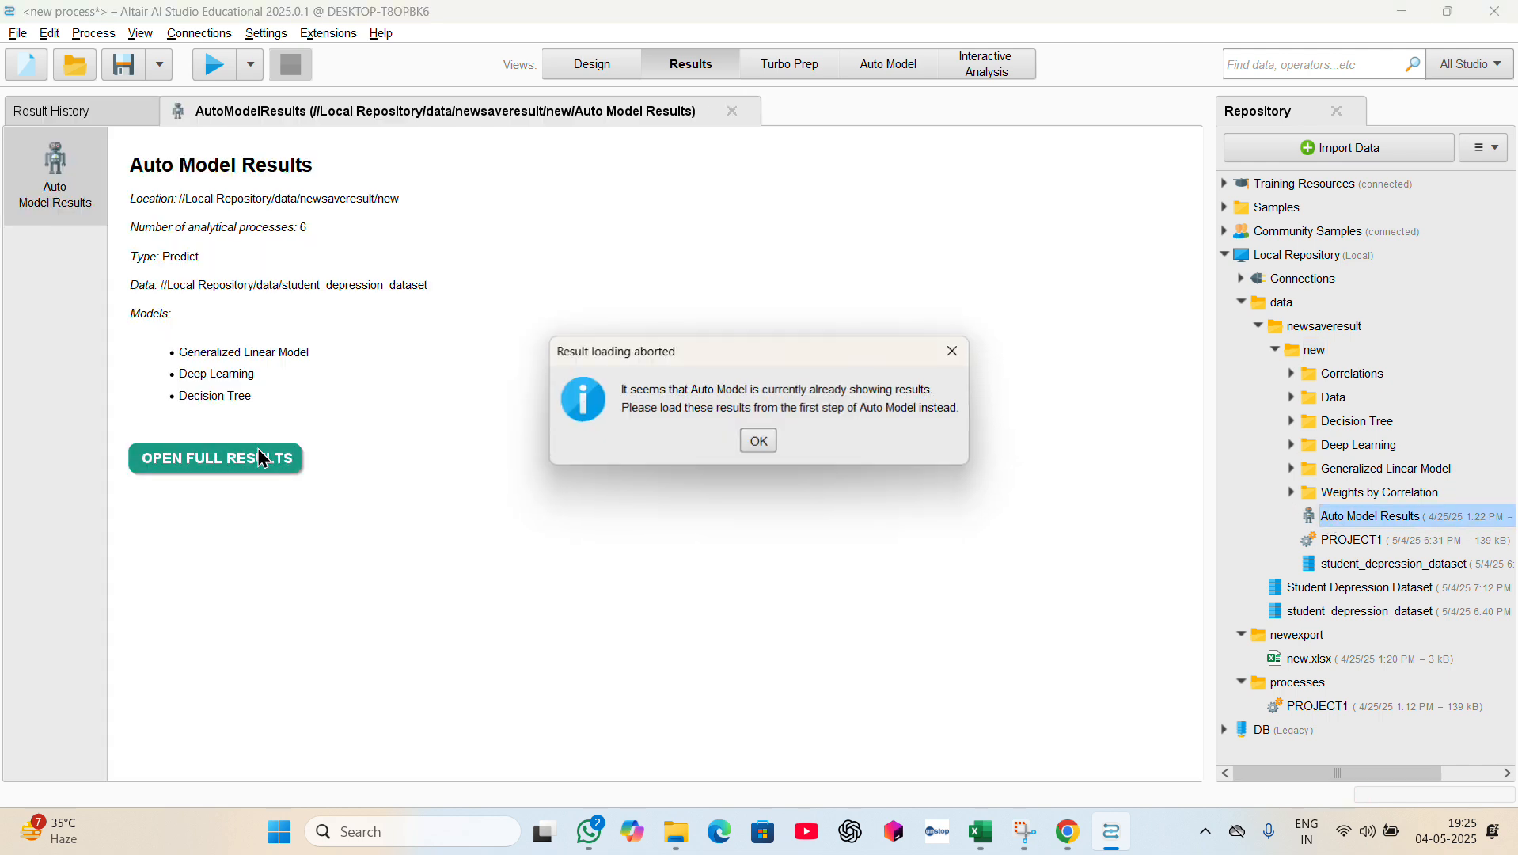
{"action": "left_click", "coordinate": [764, 441]}
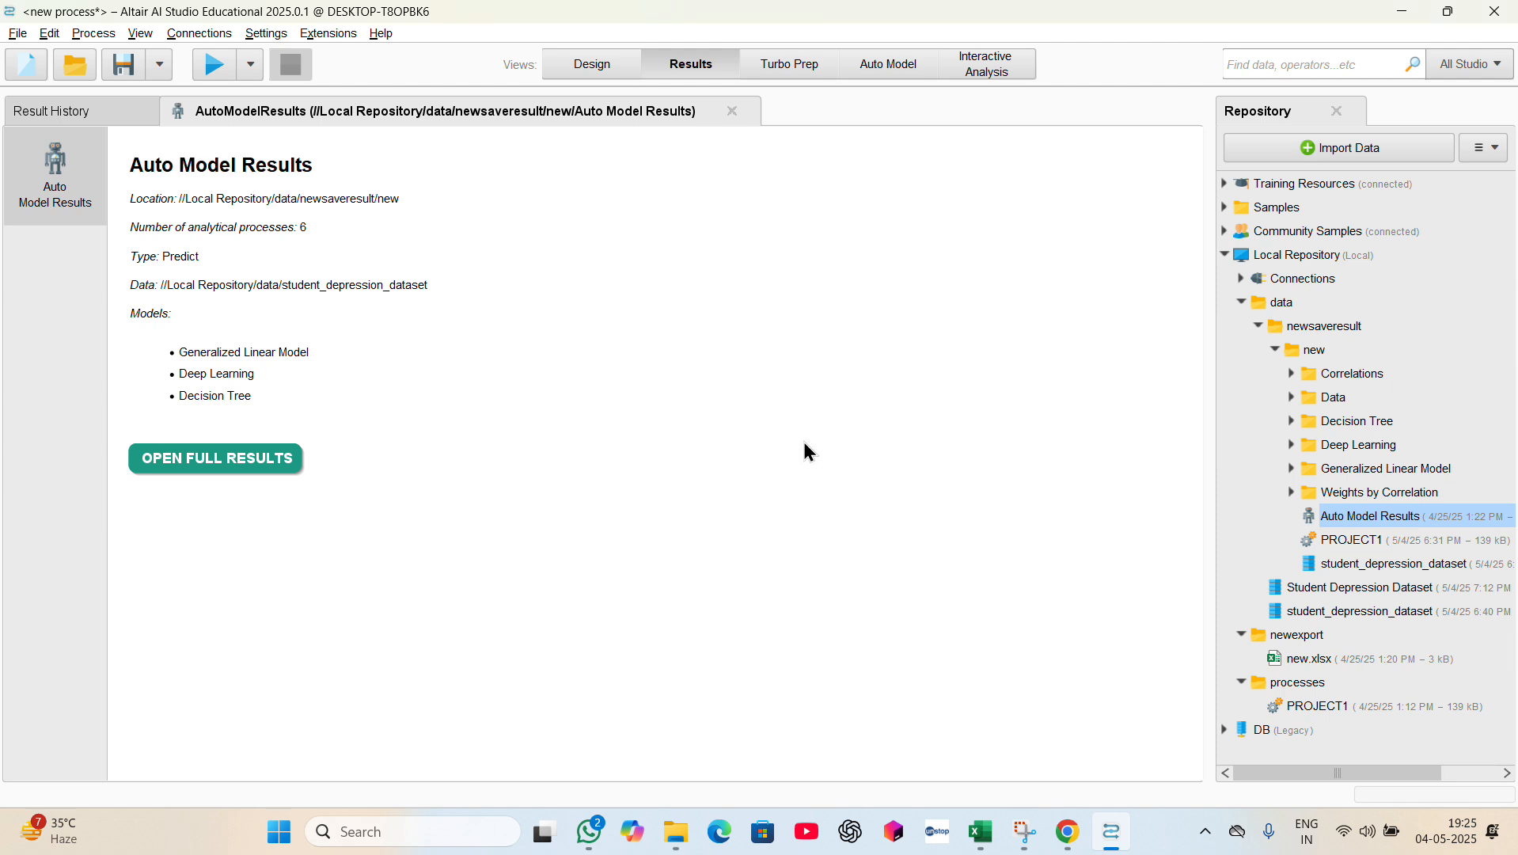
{"action": "double_click", "coordinate": [1343, 545]}
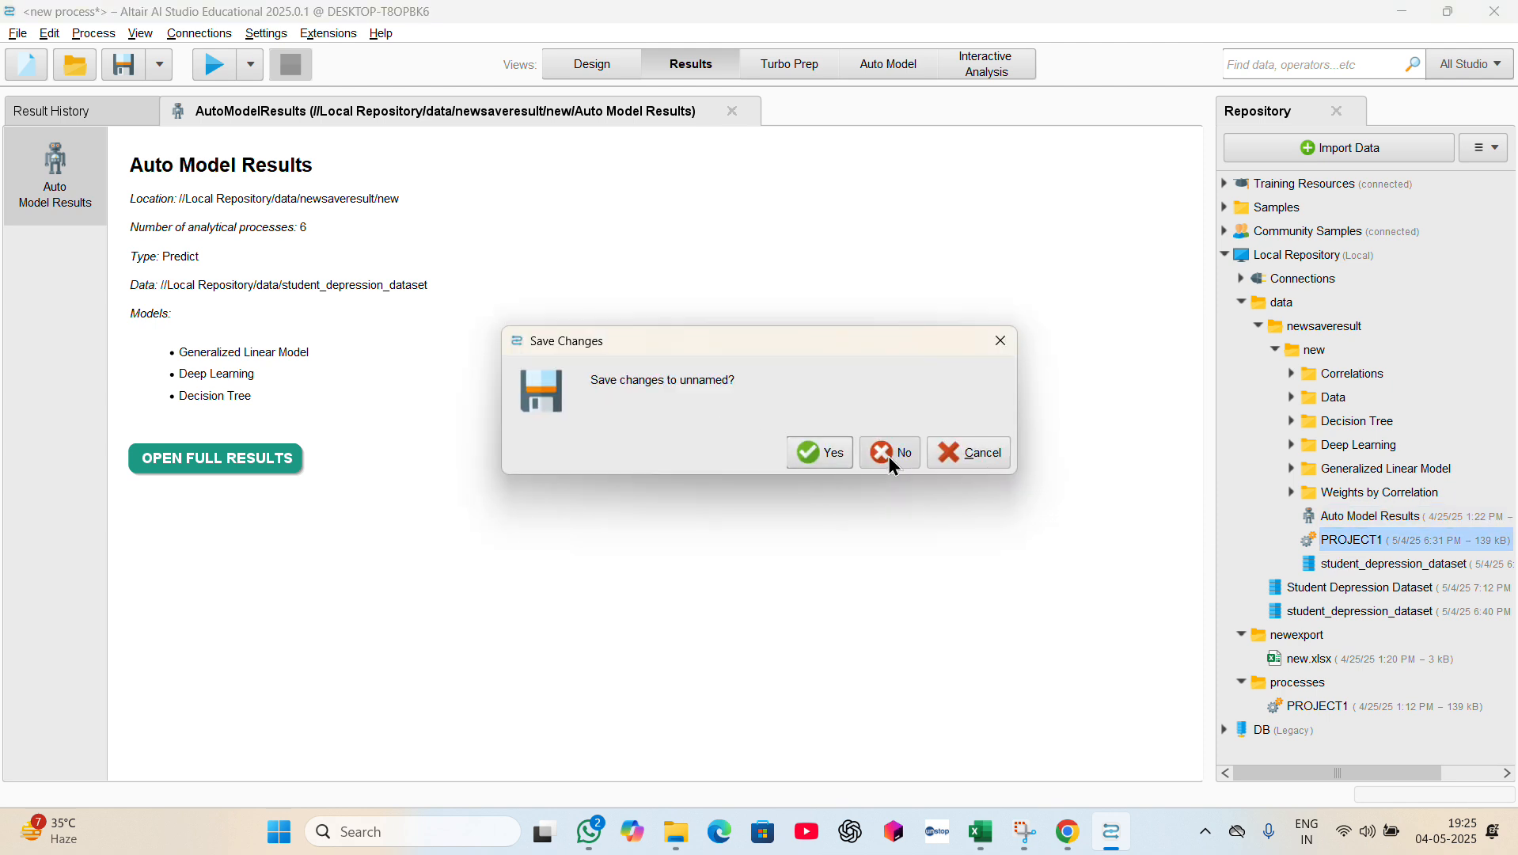
{"action": "left_click", "coordinate": [888, 458]}
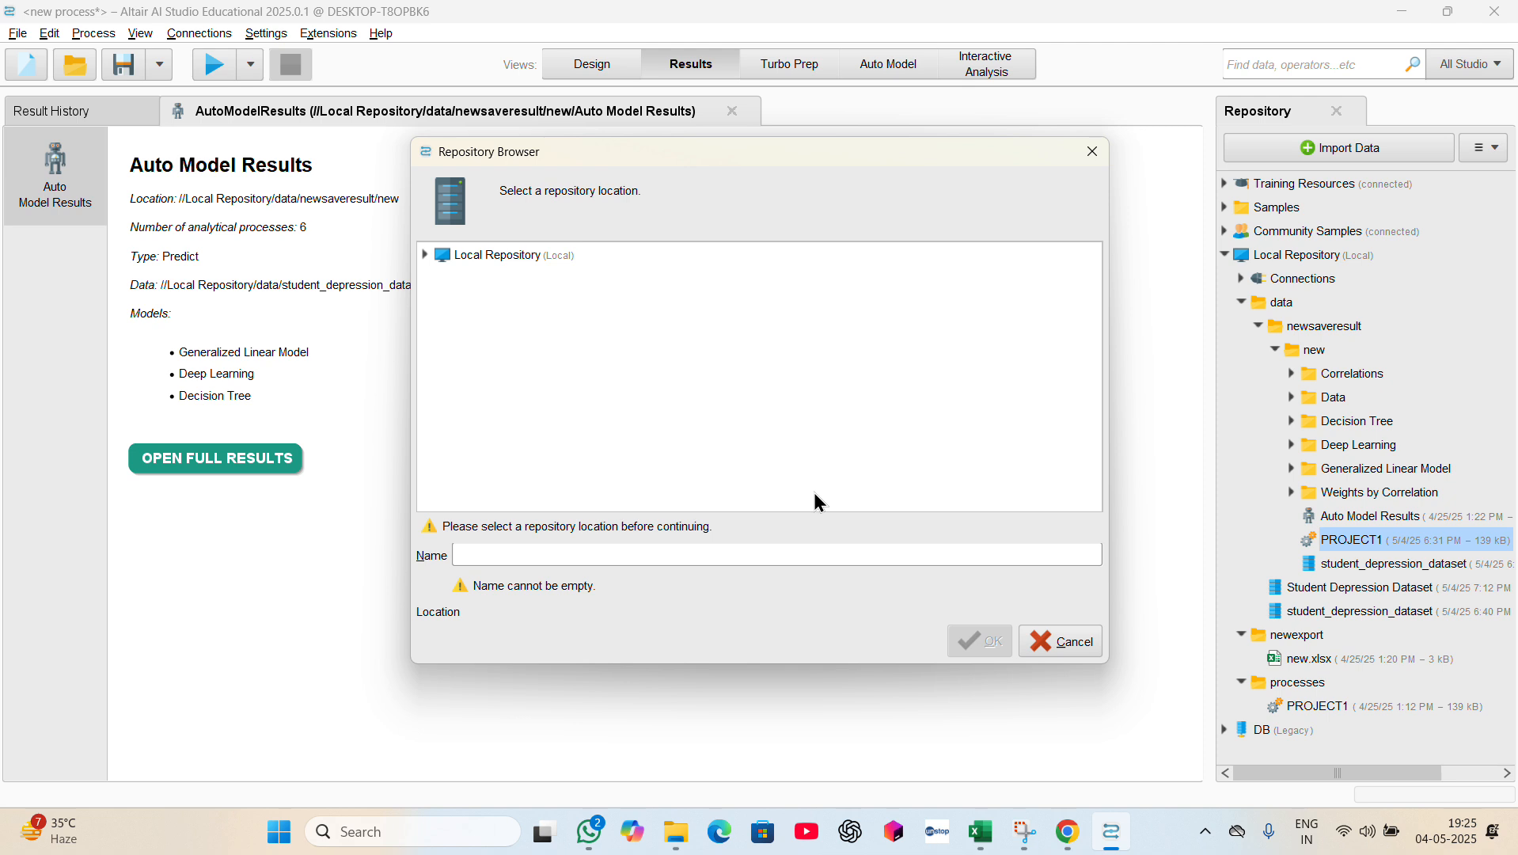
{"action": "left_click", "coordinate": [1092, 152]}
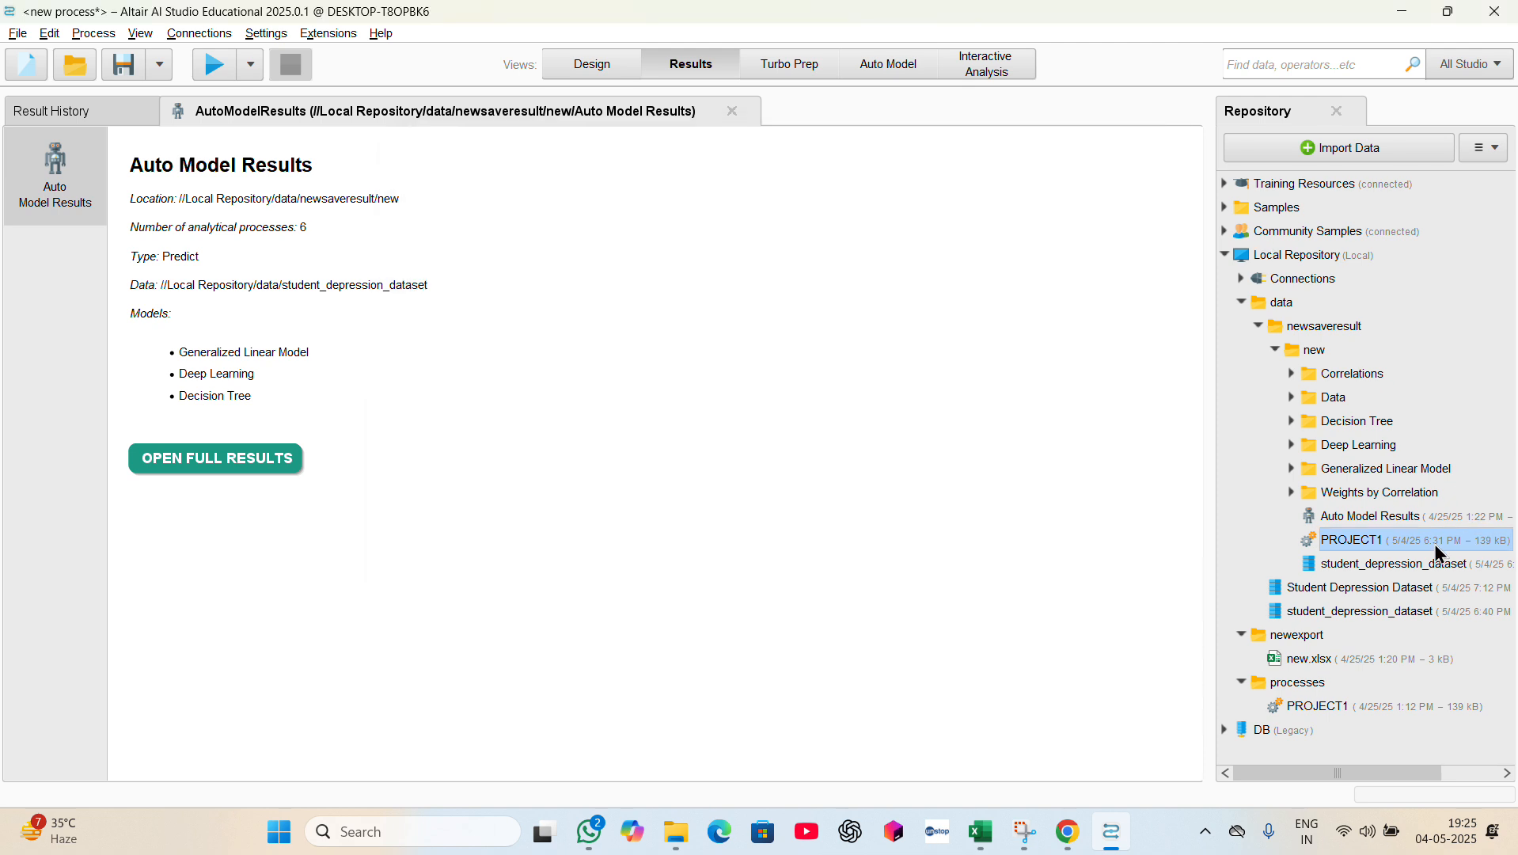
{"action": "left_click", "coordinate": [269, 467]}
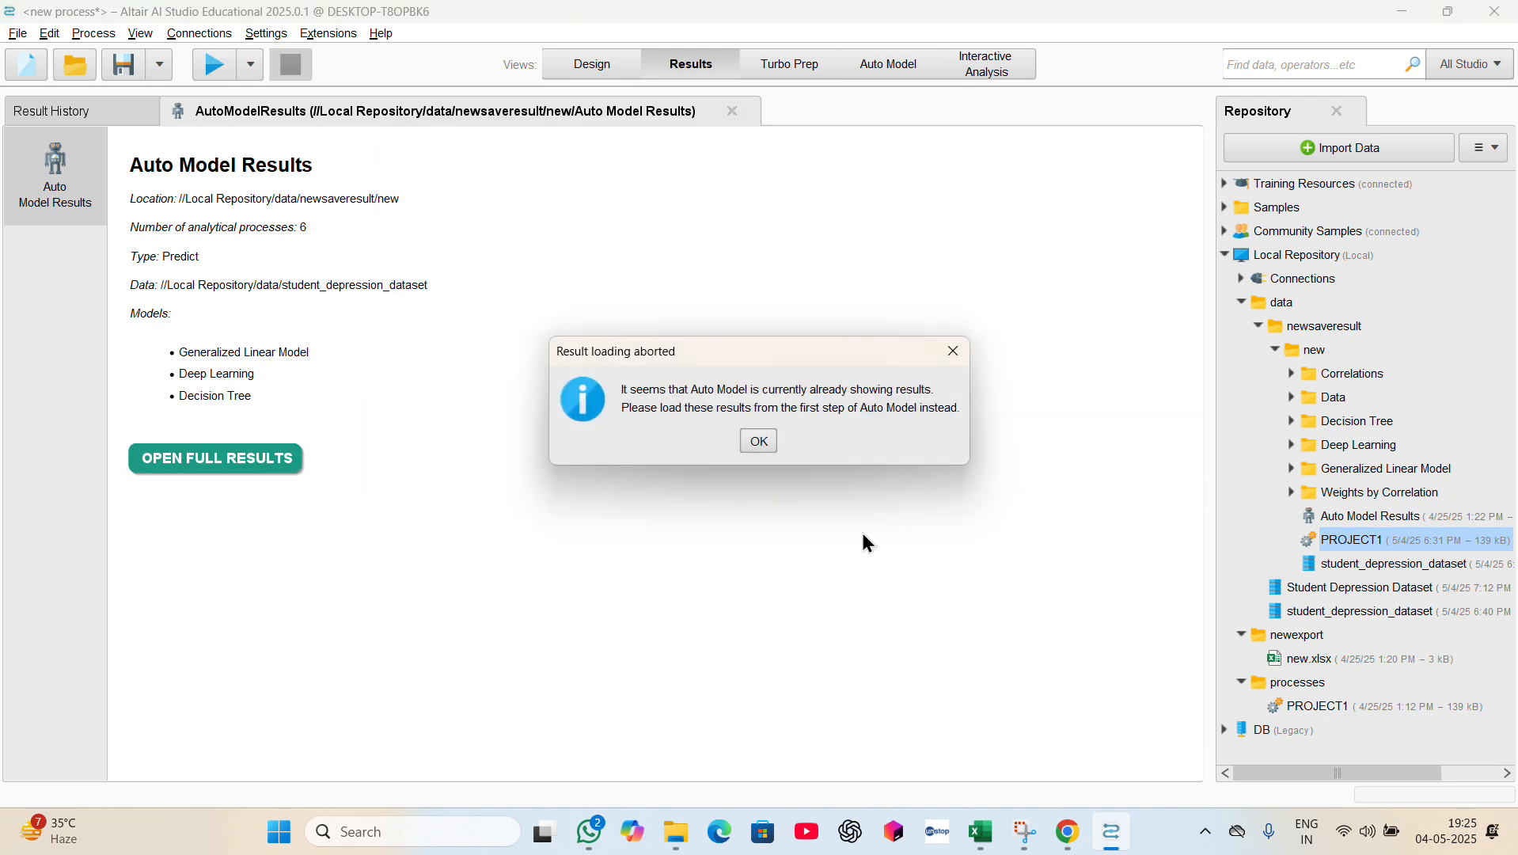
{"action": "left_click", "coordinate": [758, 441]}
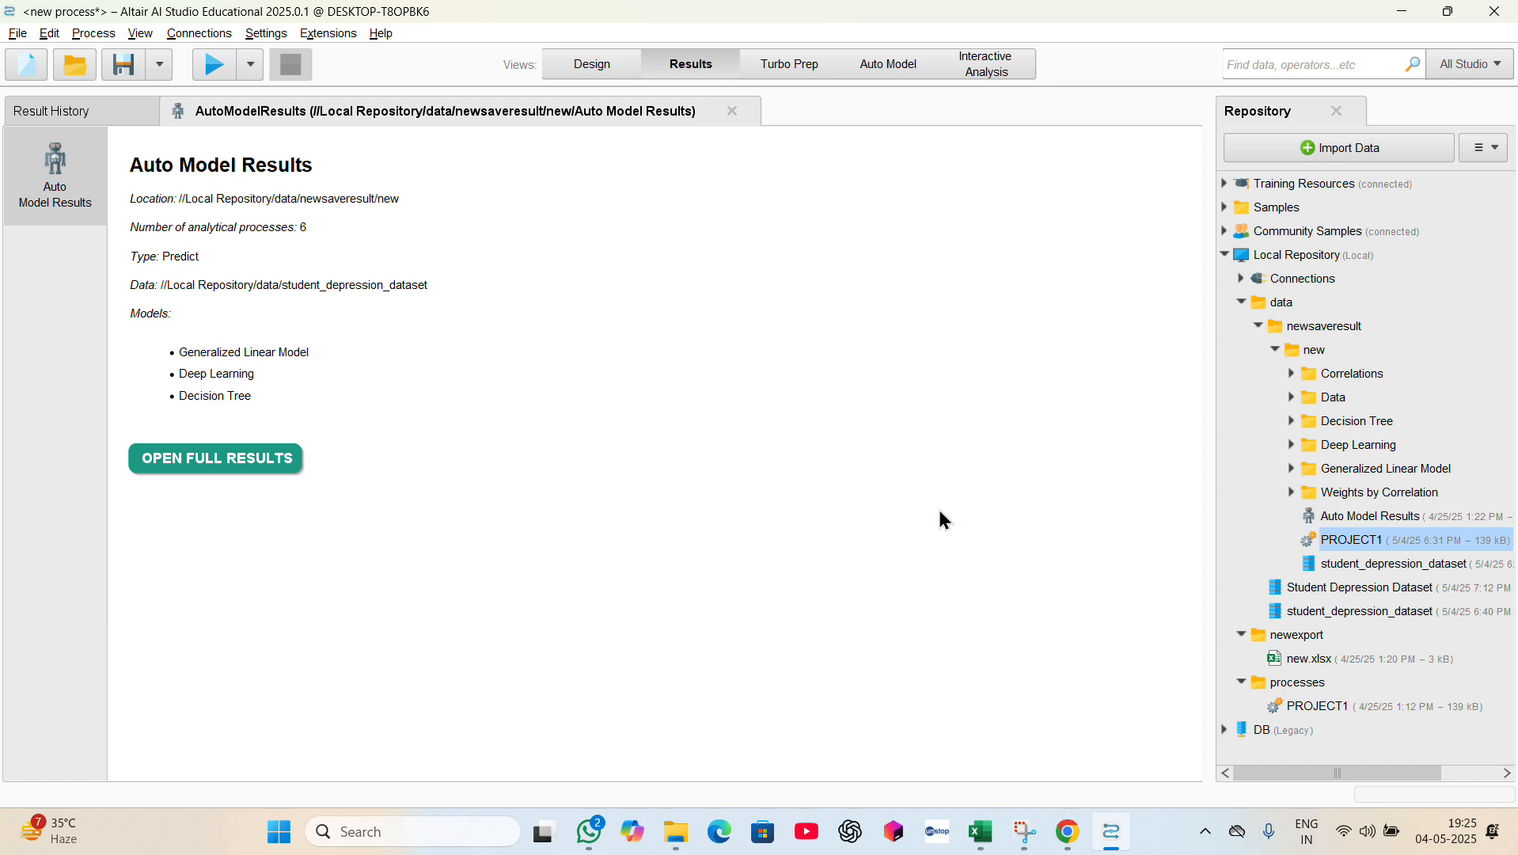
- Open PROJECT1 from data > newsaveresult > new without saving the unnamed process, and return to the Results view
{"action": "double_click", "coordinate": [1350, 541]}
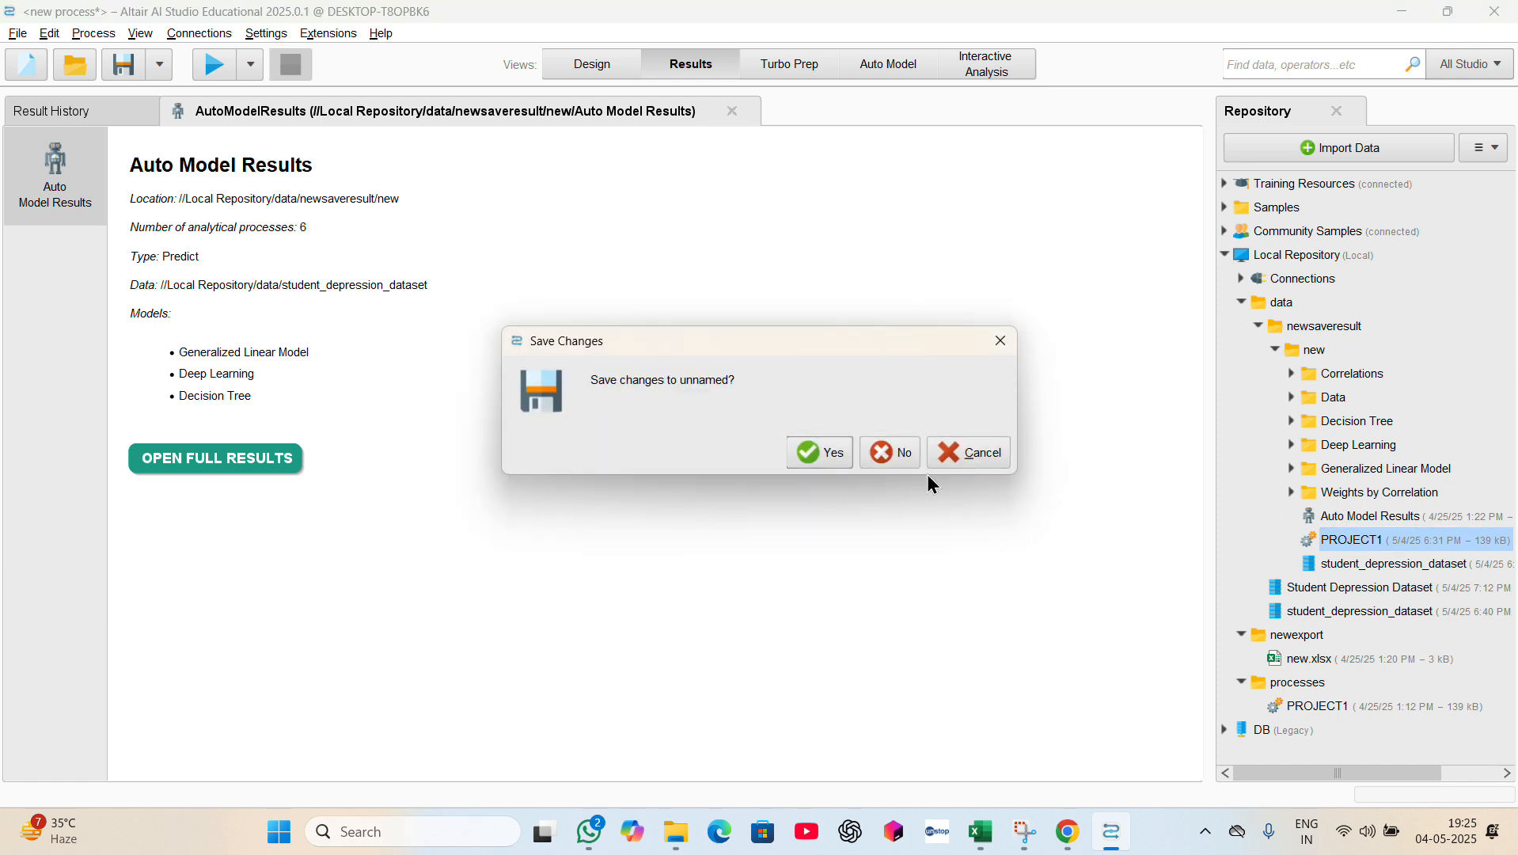
{"action": "left_click", "coordinate": [885, 467]}
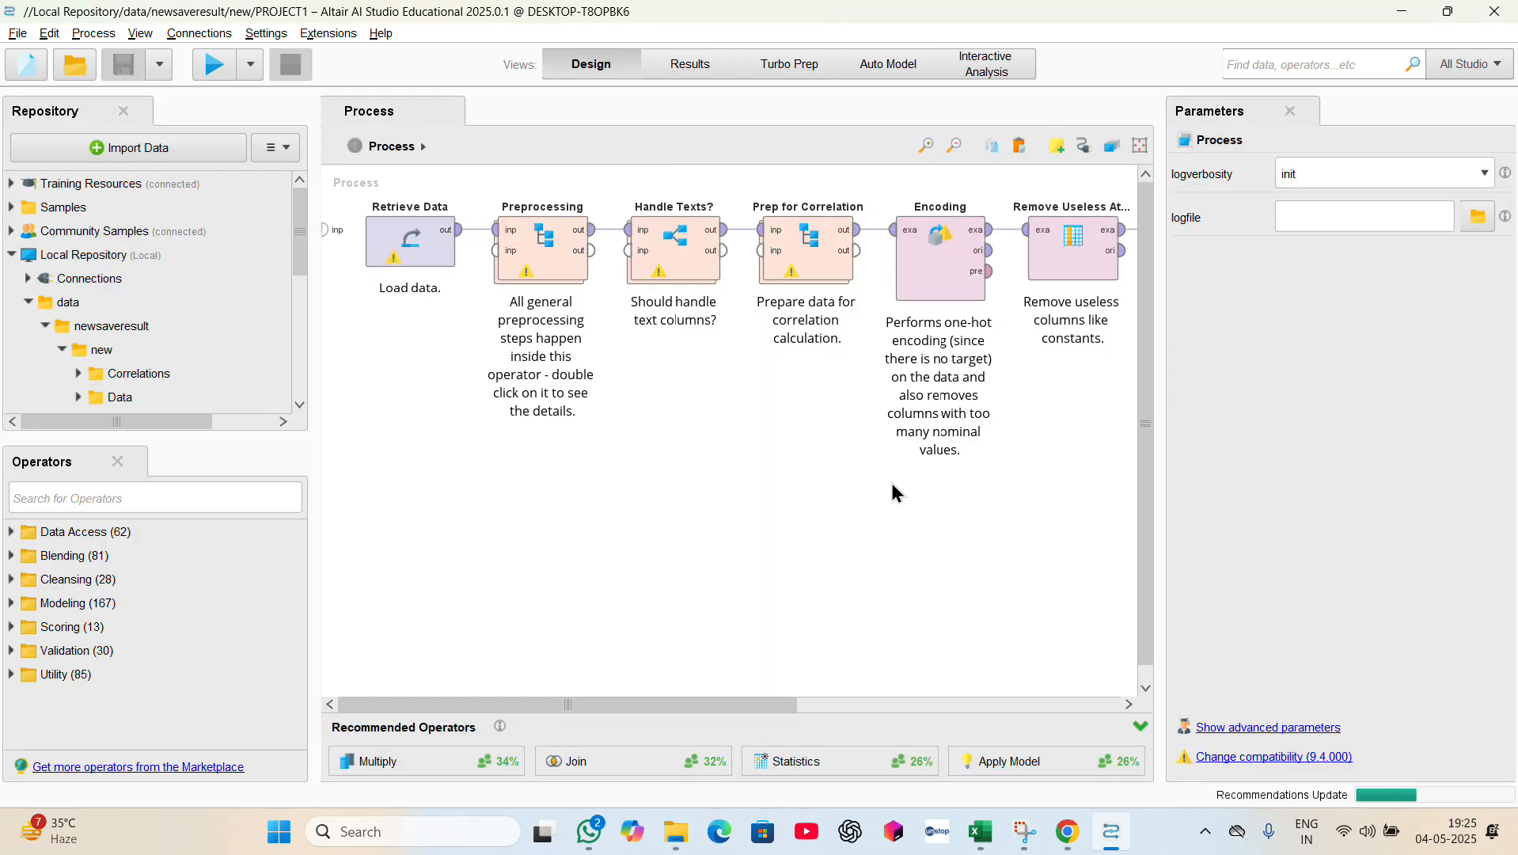
{"action": "left_click", "coordinate": [695, 78]}
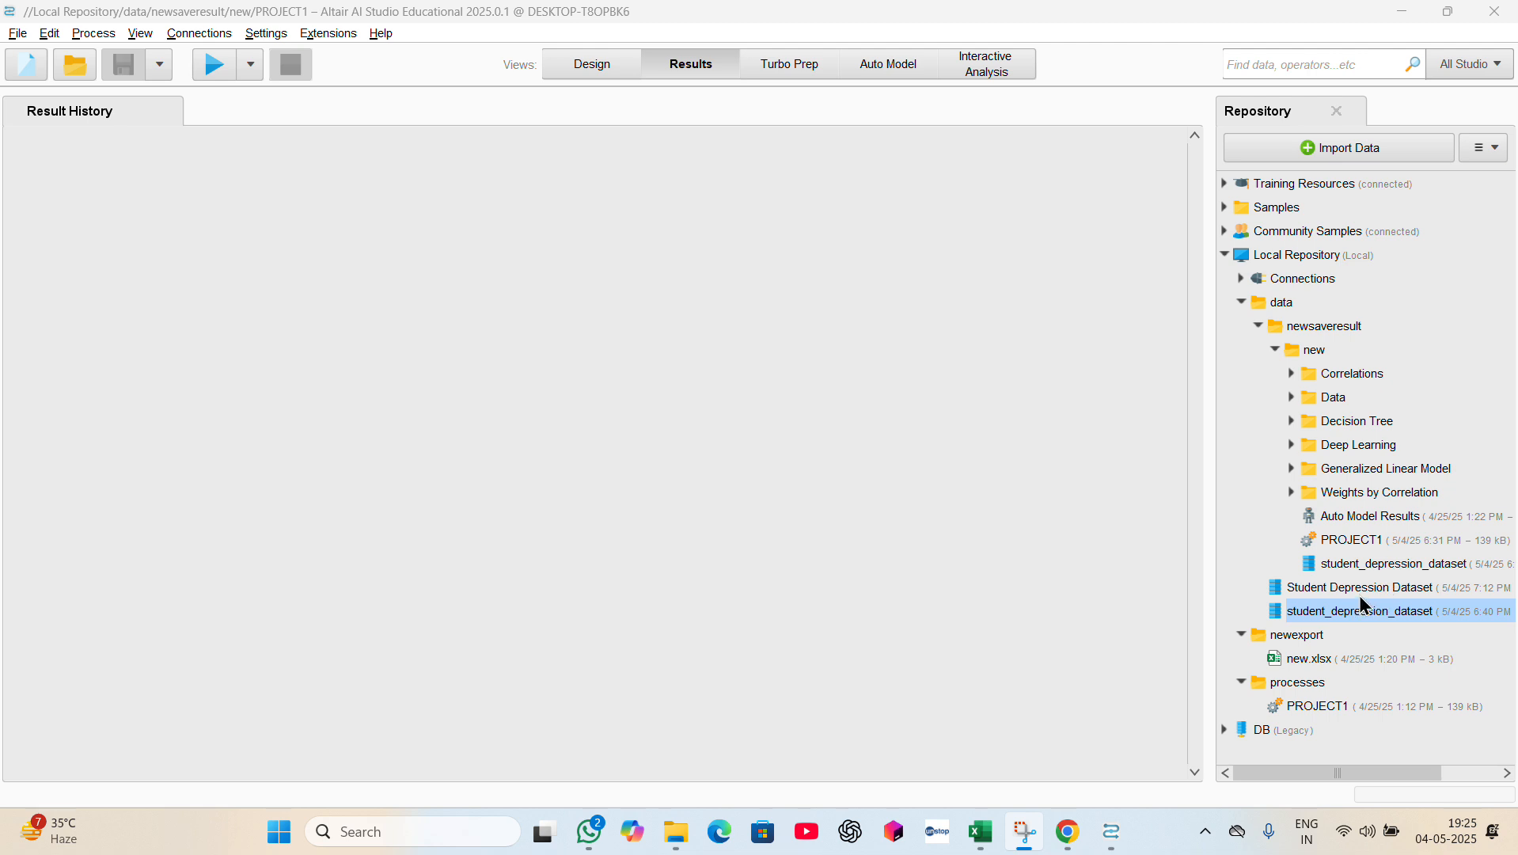
- Open student_depression_dataset from the data folder of the Local Repository and look through its columns
{"action": "left_click", "coordinate": [1370, 618]}
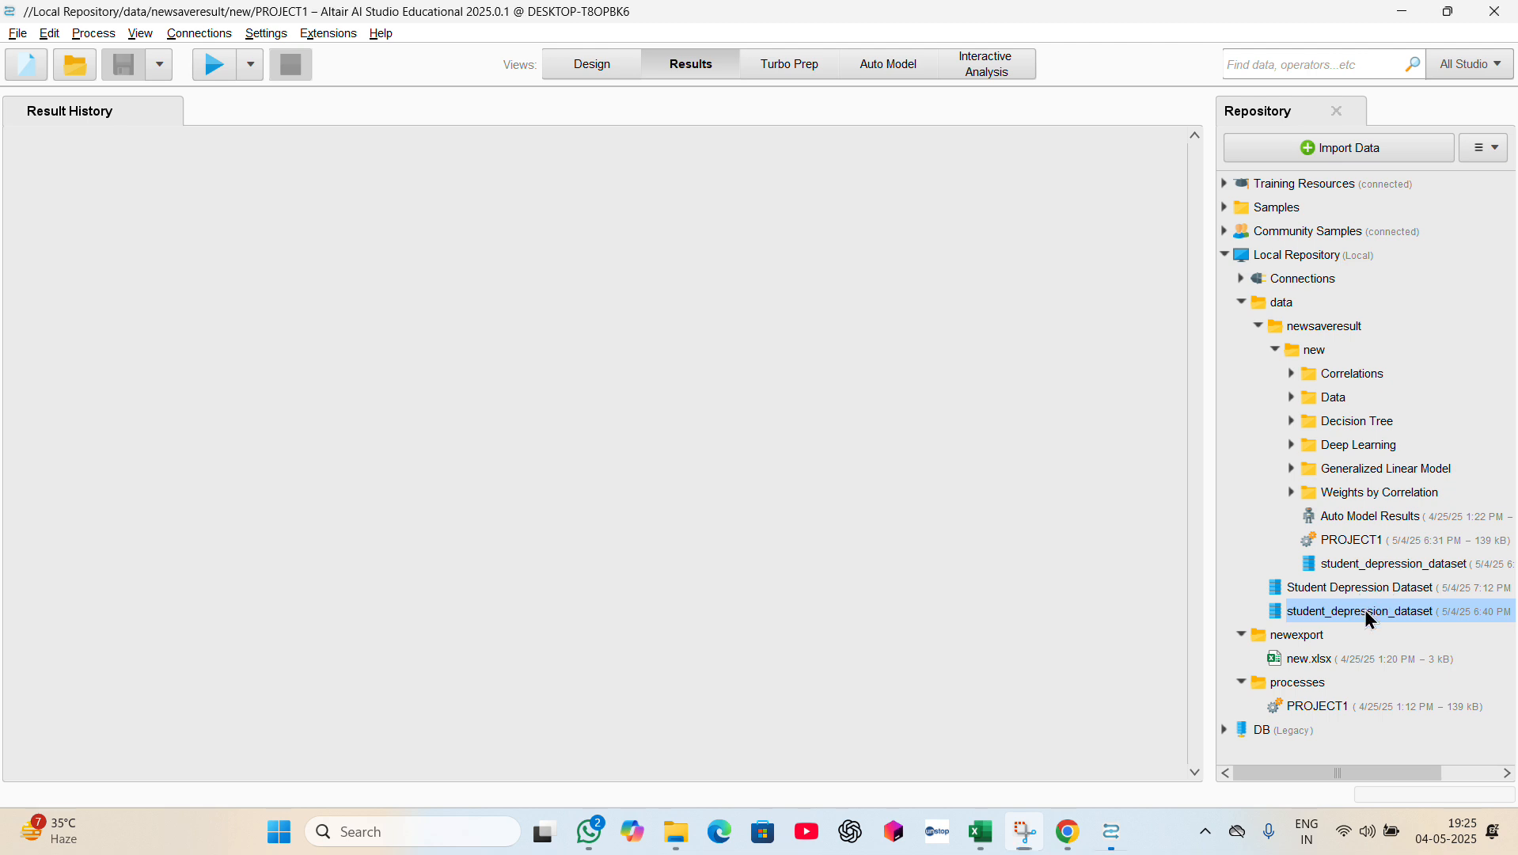
{"action": "double_click", "coordinate": [1370, 618]}
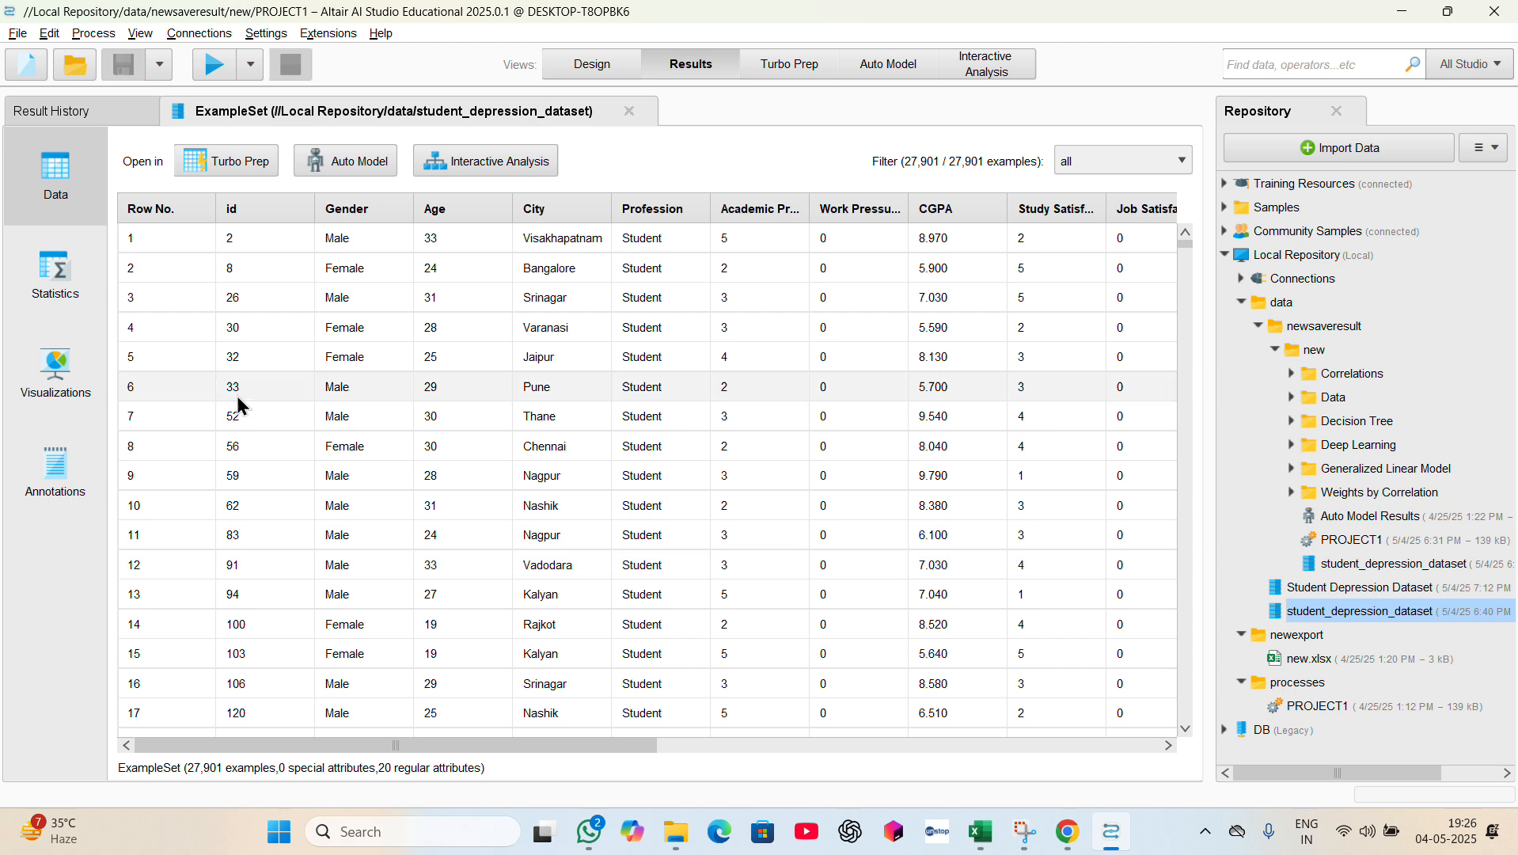
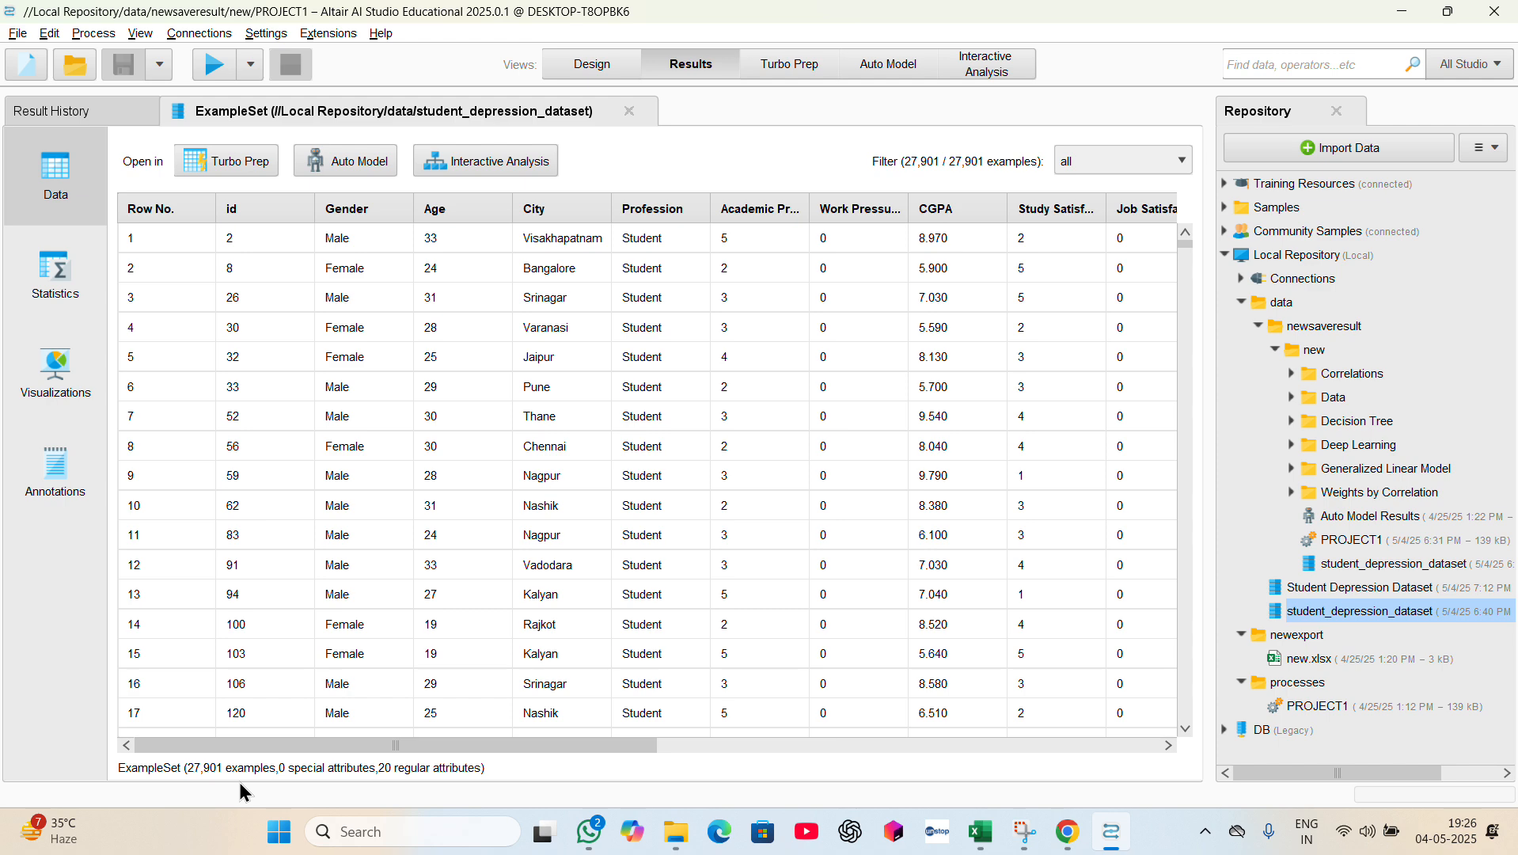
{"action": "scroll", "coordinate": [789, 590], "scroll_direction": "right", "scroll_amount": 10}
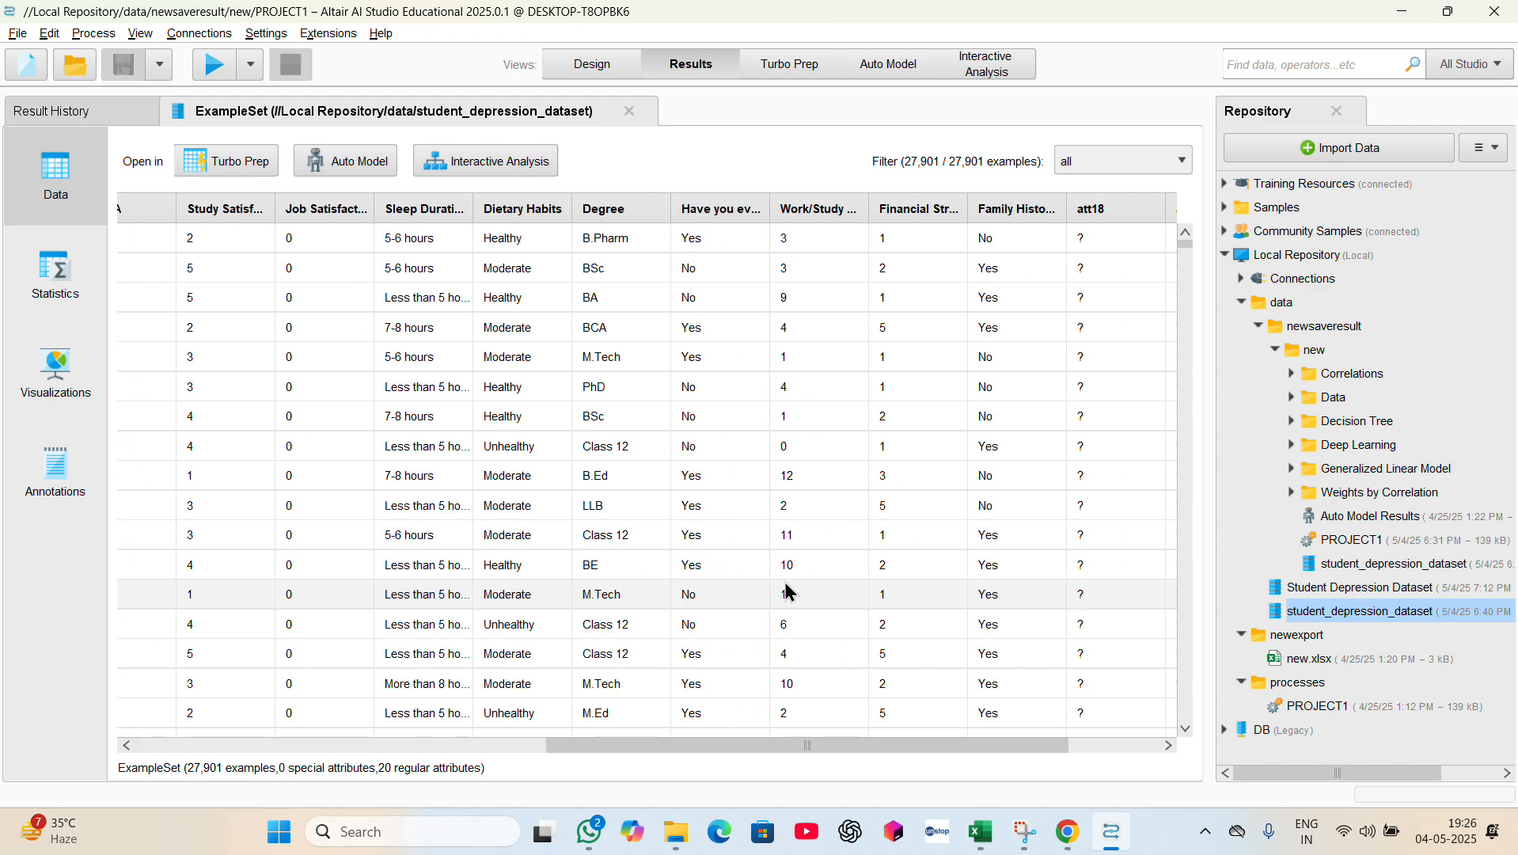
{"action": "scroll", "coordinate": [789, 591], "scroll_direction": "left", "scroll_amount": 1}
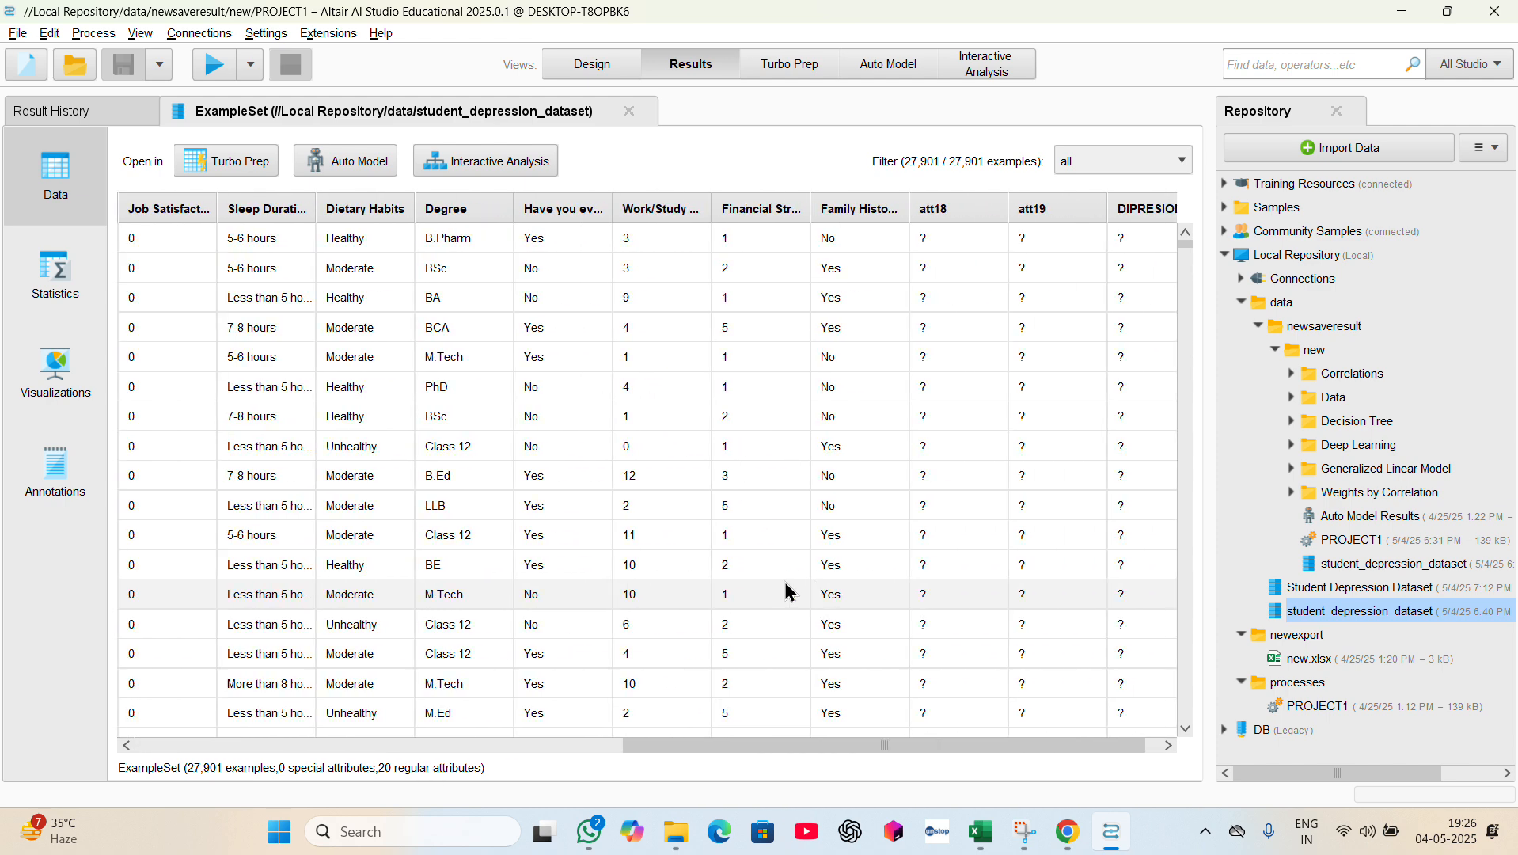
{"action": "scroll", "coordinate": [785, 590], "scroll_direction": "left", "scroll_amount": 5}
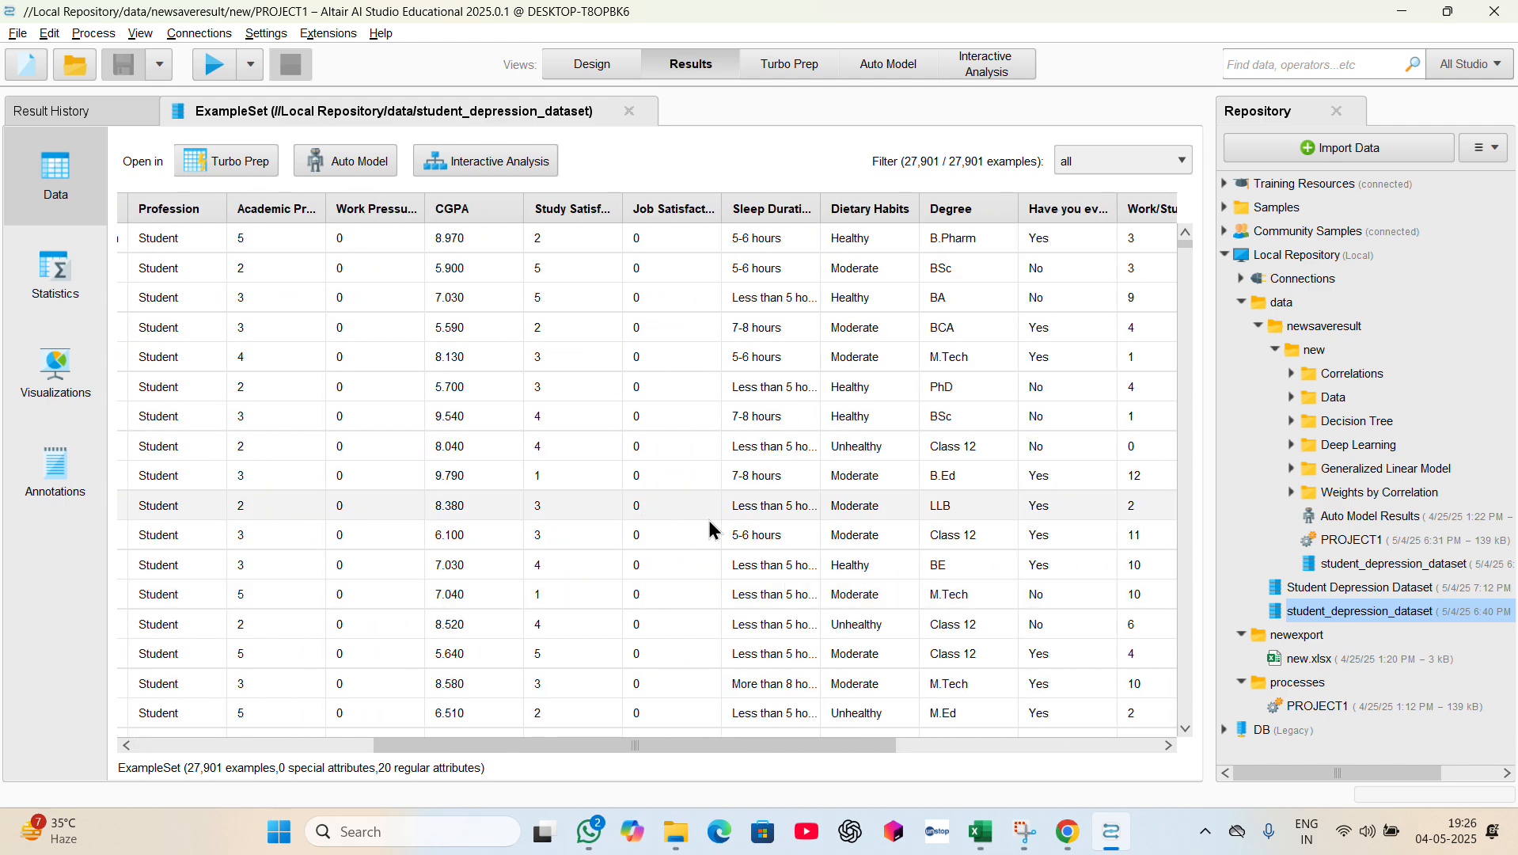
- Open Student Depression Dataset from the data folder and examine its rows and columns through to the Depression column
{"action": "left_click", "coordinate": [655, 34]}
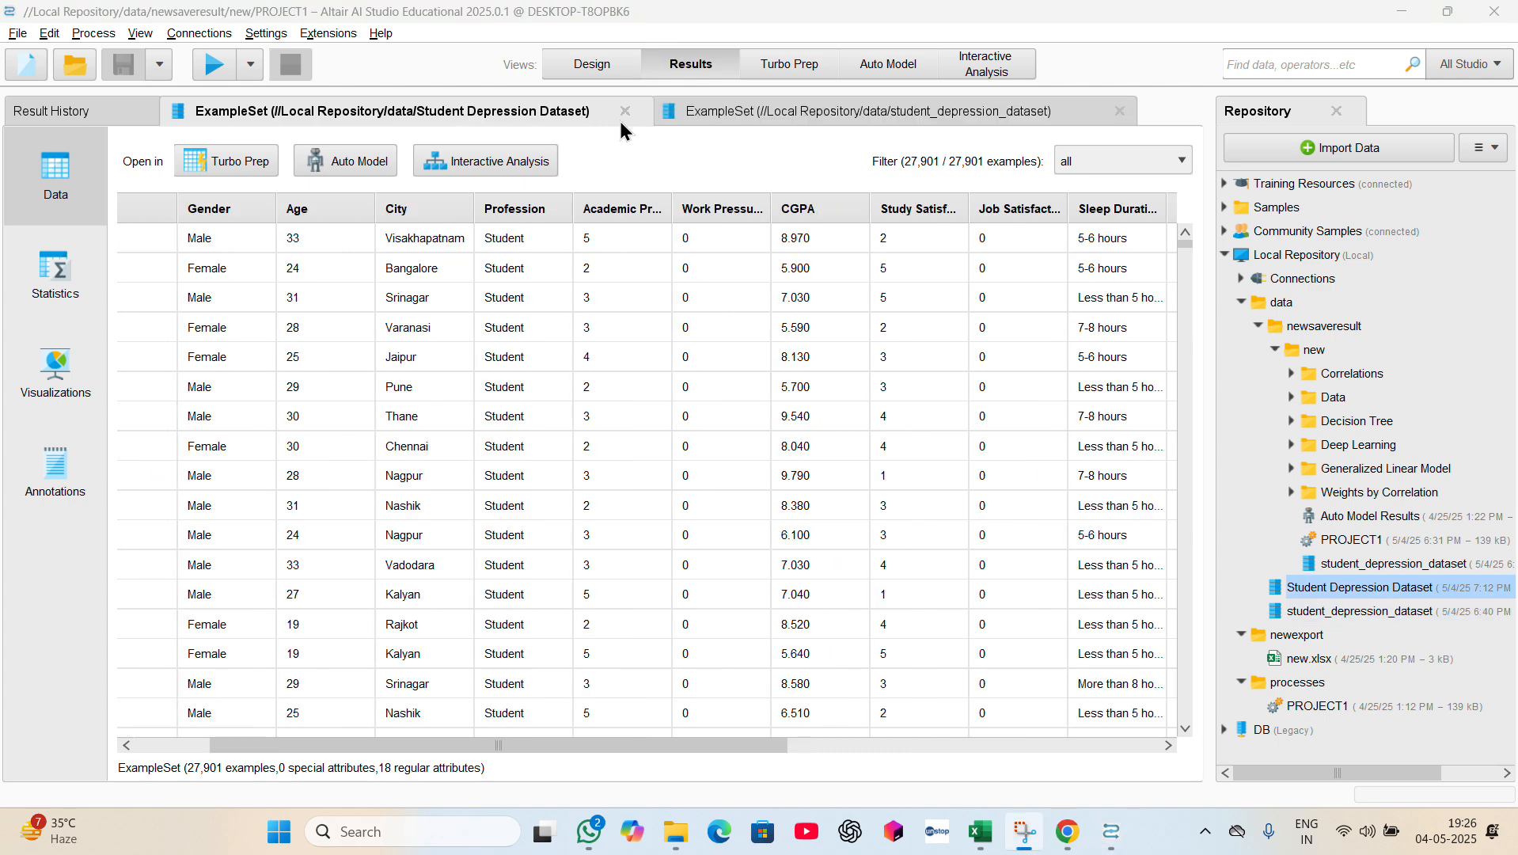
{"action": "scroll", "coordinate": [507, 476], "scroll_direction": "down", "scroll_amount": 1}
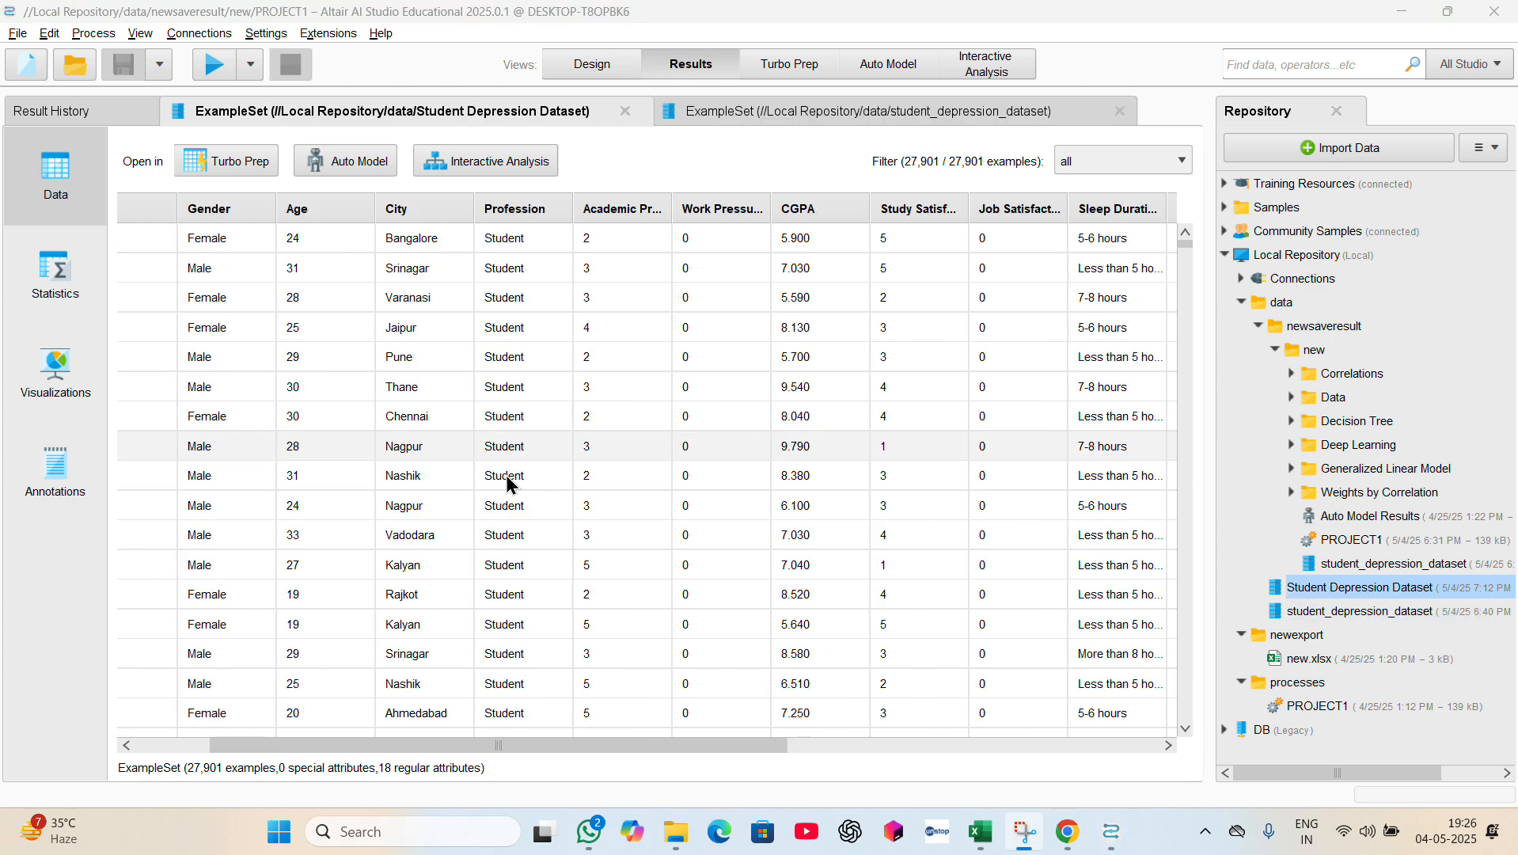
{"action": "scroll", "coordinate": [507, 483], "scroll_direction": "down", "scroll_amount": 4}
{"action": "scroll", "coordinate": [507, 478], "scroll_direction": "up", "scroll_amount": 4}
{"action": "scroll", "coordinate": [507, 479], "scroll_direction": "right", "scroll_amount": 6}
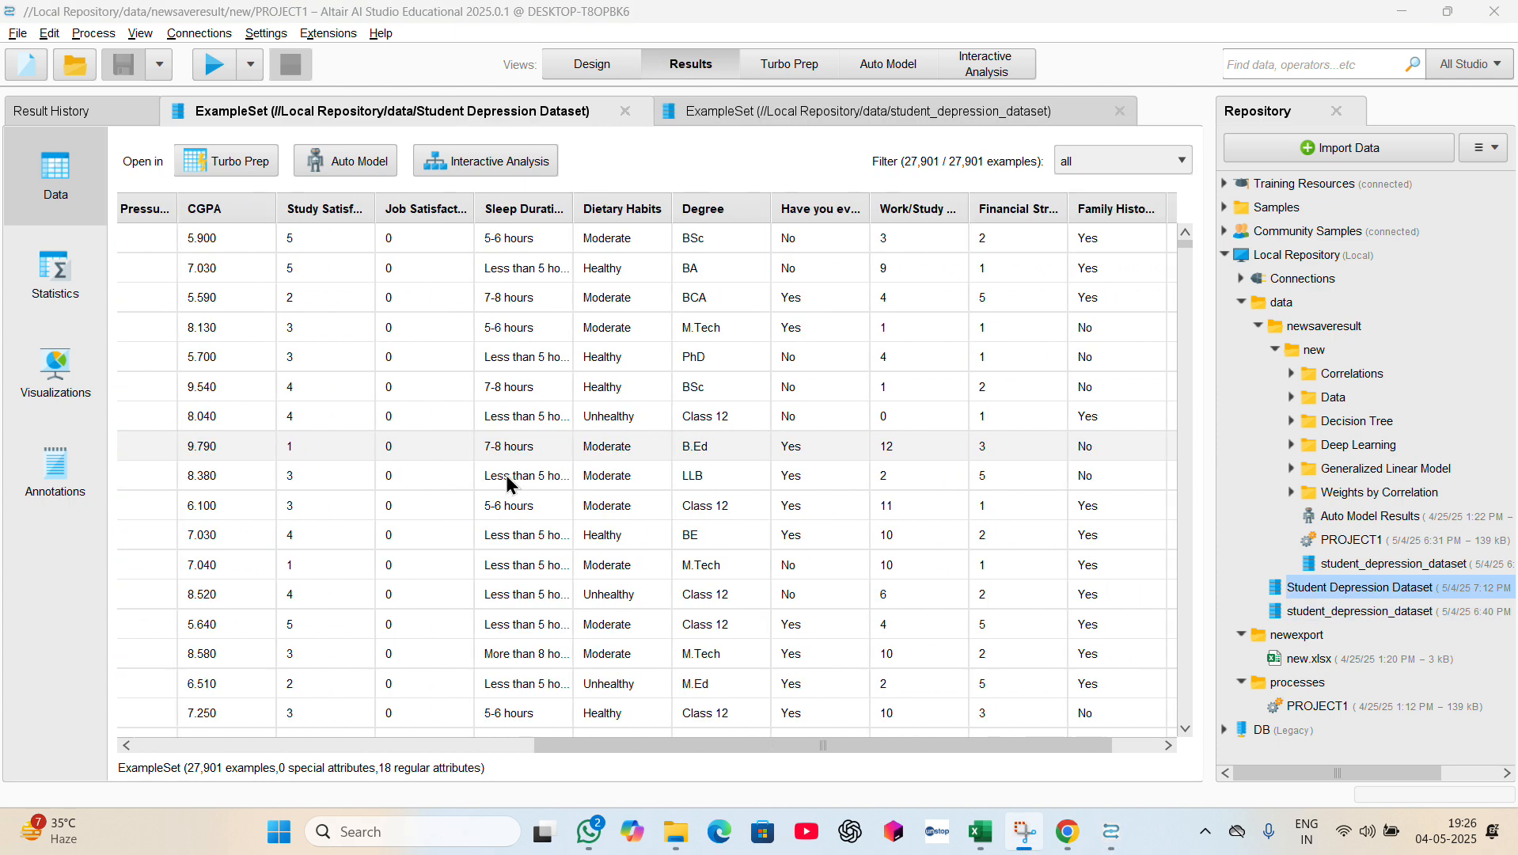
{"action": "scroll", "coordinate": [505, 474], "scroll_direction": "right", "scroll_amount": 1}
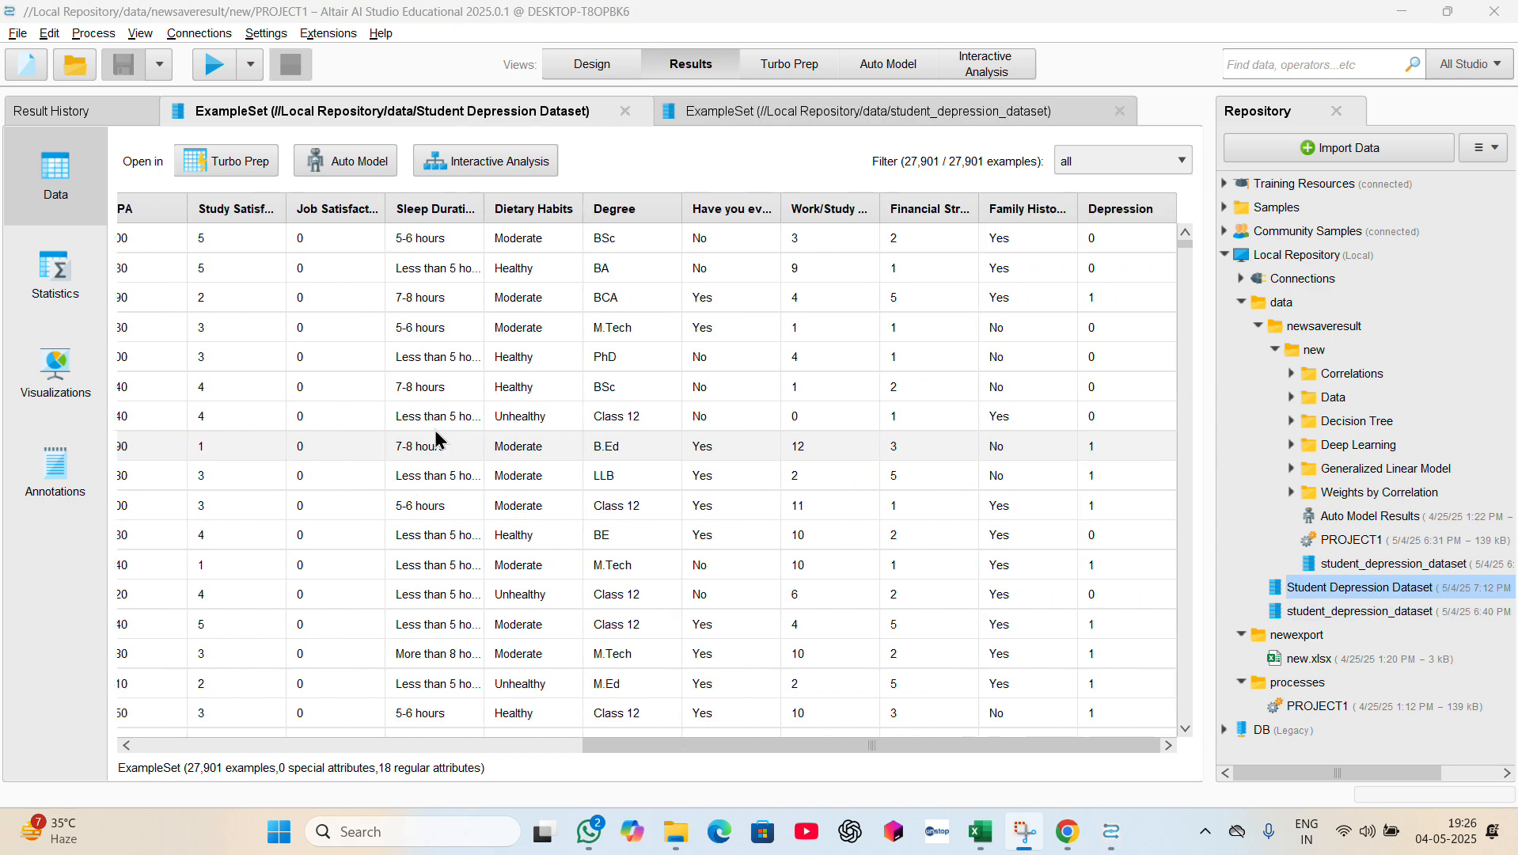
- Show the statistics of Student Depression Dataset and expand the details of the id, Gender and City attributes
{"action": "left_click", "coordinate": [70, 294]}
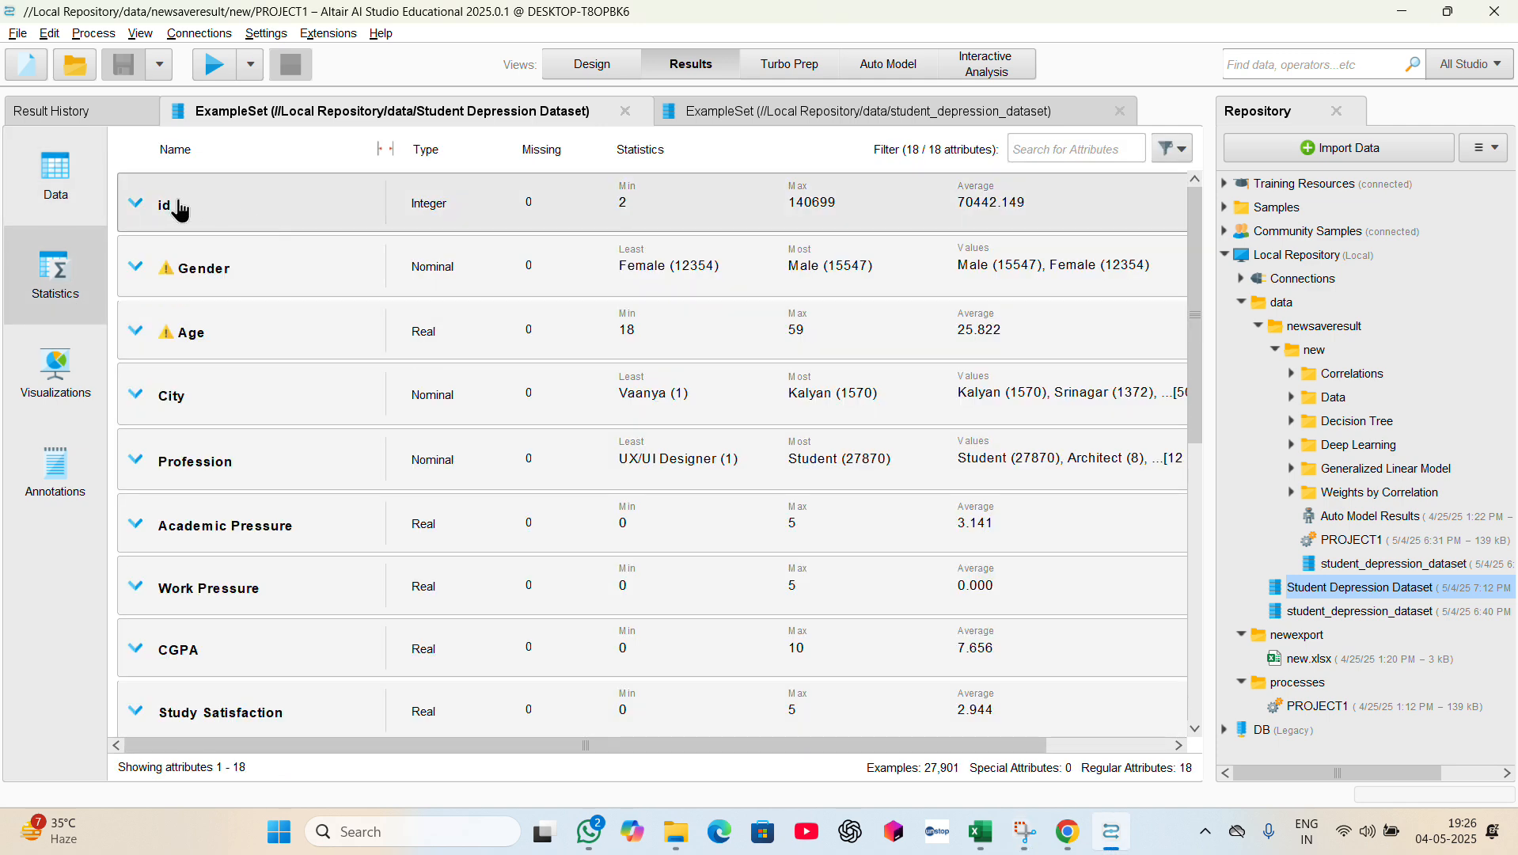
{"action": "left_click", "coordinate": [136, 214]}
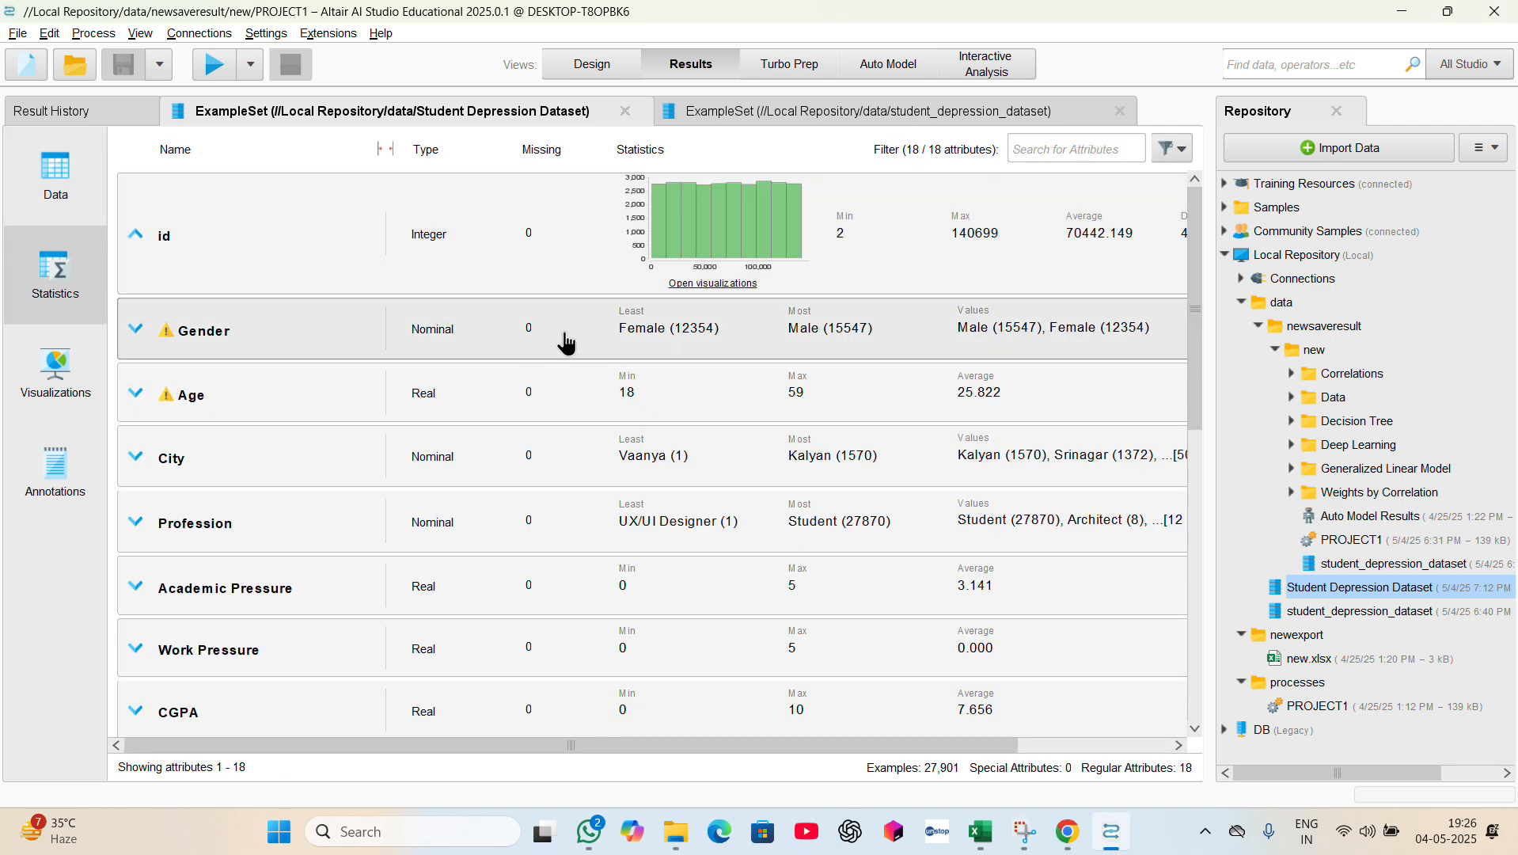
{"action": "left_click", "coordinate": [139, 336]}
{"action": "scroll", "coordinate": [425, 375], "scroll_direction": "down", "scroll_amount": 2}
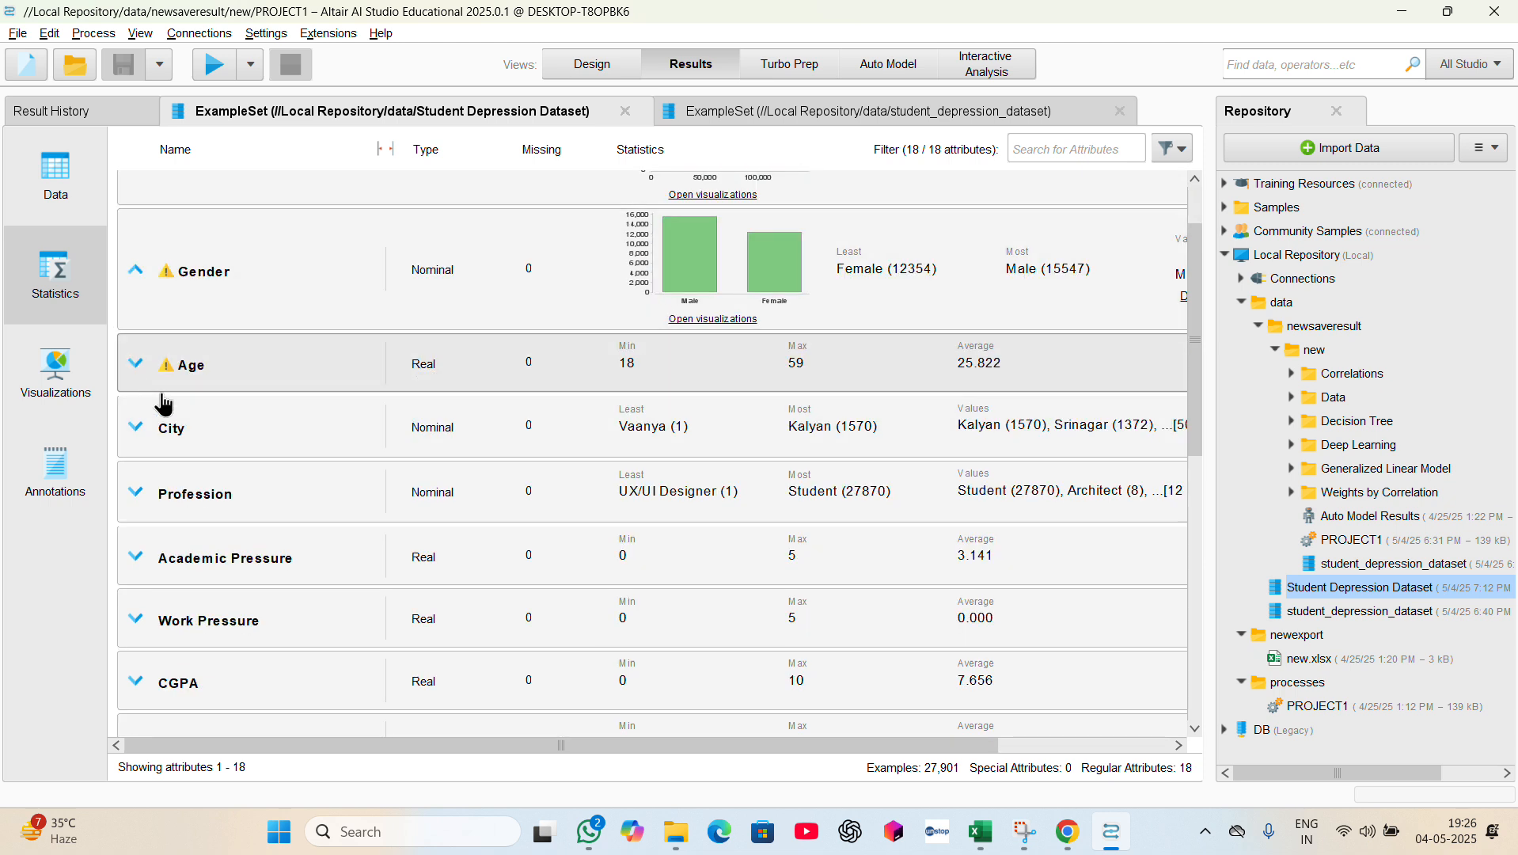
{"action": "left_click", "coordinate": [163, 428]}
{"action": "scroll", "coordinate": [212, 443], "scroll_direction": "down", "scroll_amount": 1}
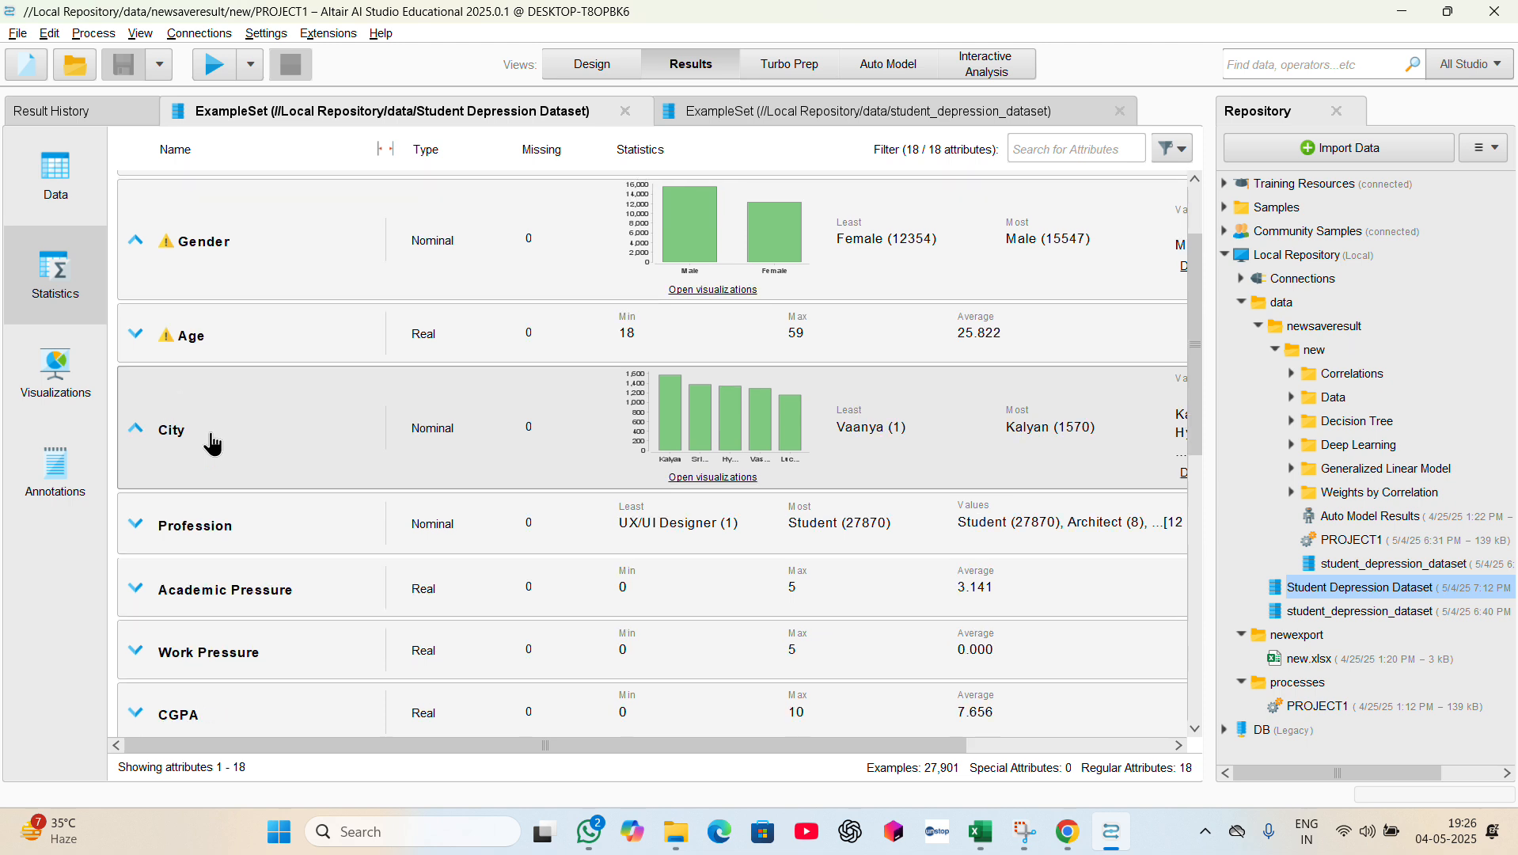
- Expand the statistics of the Profession, Academic Pressure and Work Pressure attributes and view their full values through to the deviation
{"action": "scroll", "coordinate": [203, 434], "scroll_direction": "down", "scroll_amount": 1}
{"action": "left_click", "coordinate": [155, 480]}
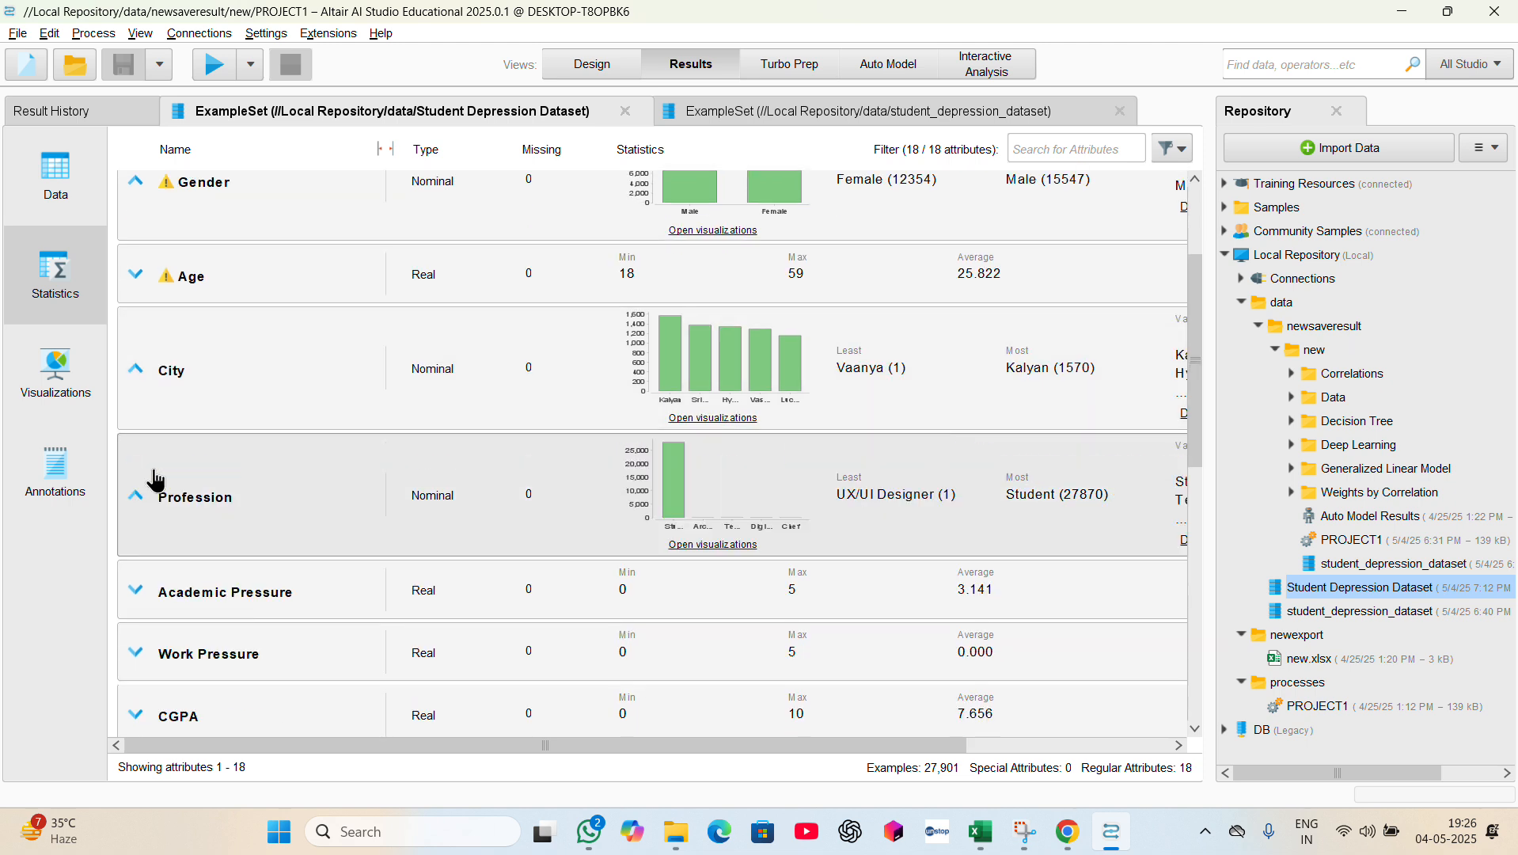
{"action": "scroll", "coordinate": [156, 480], "scroll_direction": "down", "scroll_amount": 2}
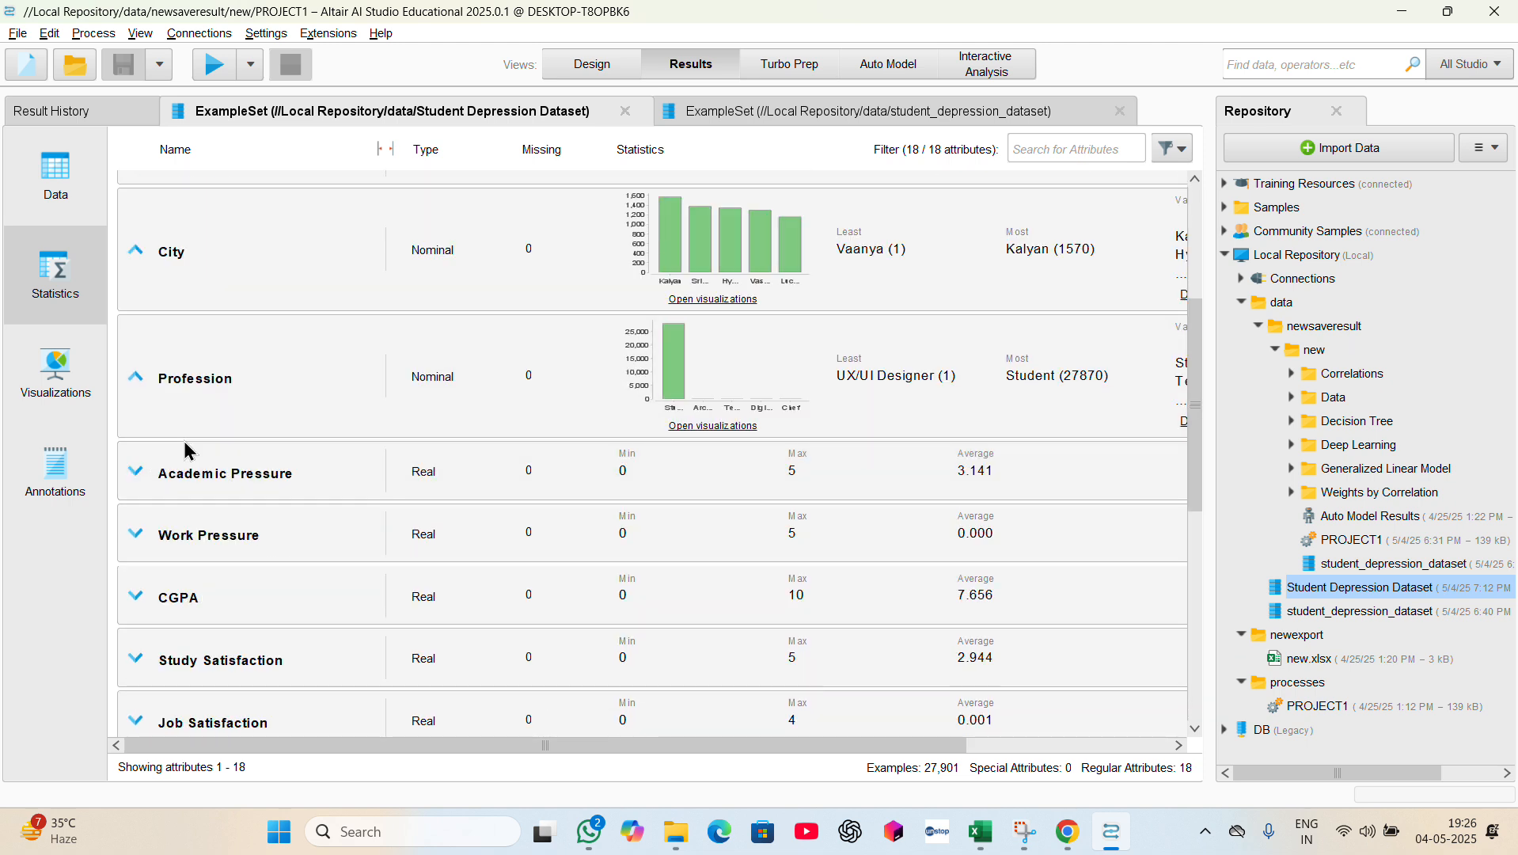
{"action": "left_click", "coordinate": [223, 492]}
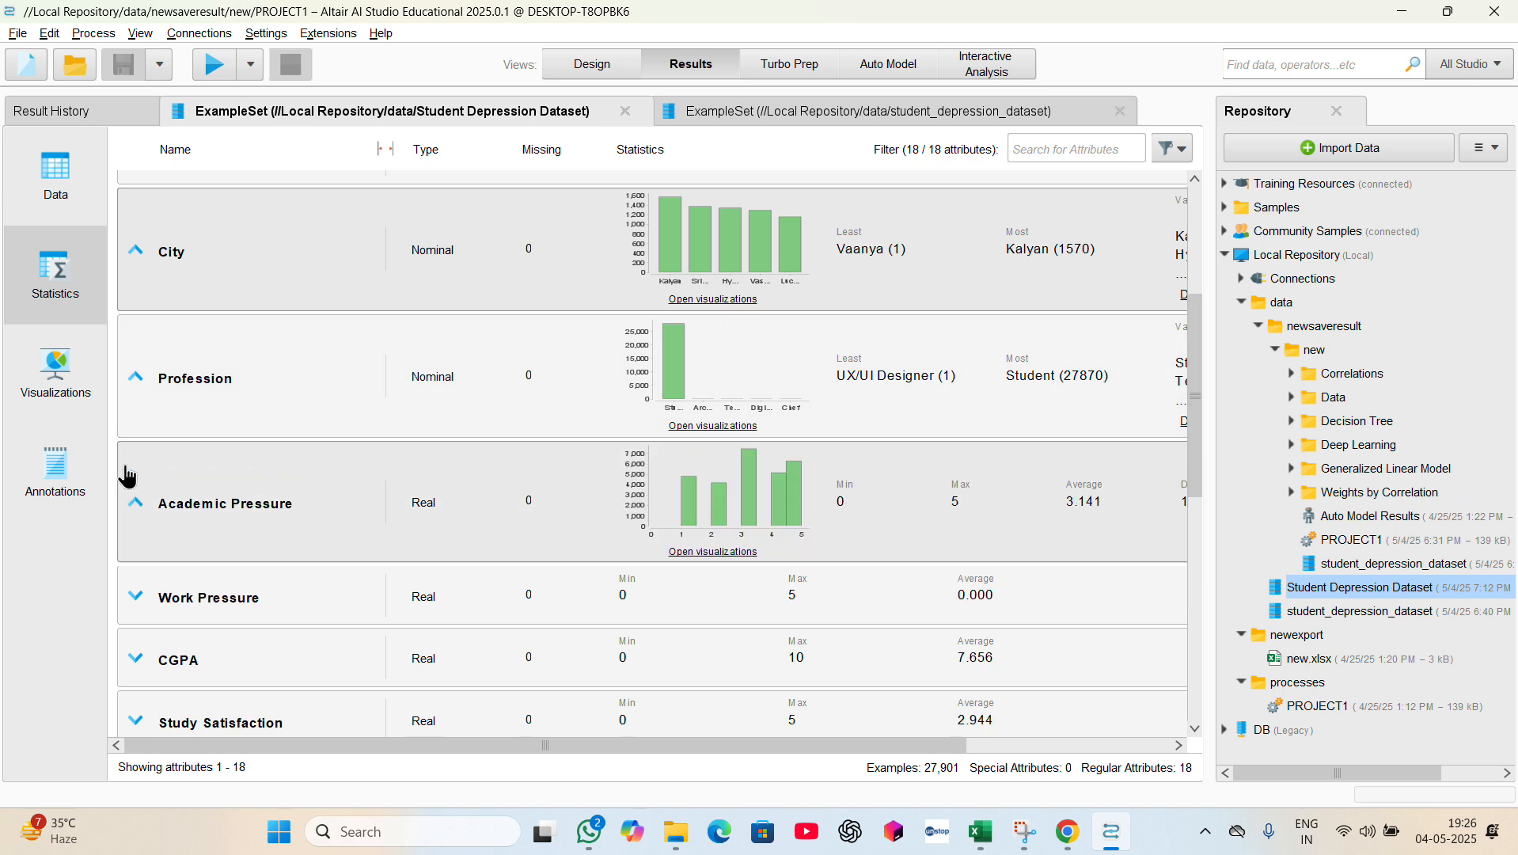
{"action": "left_click", "coordinate": [134, 613]}
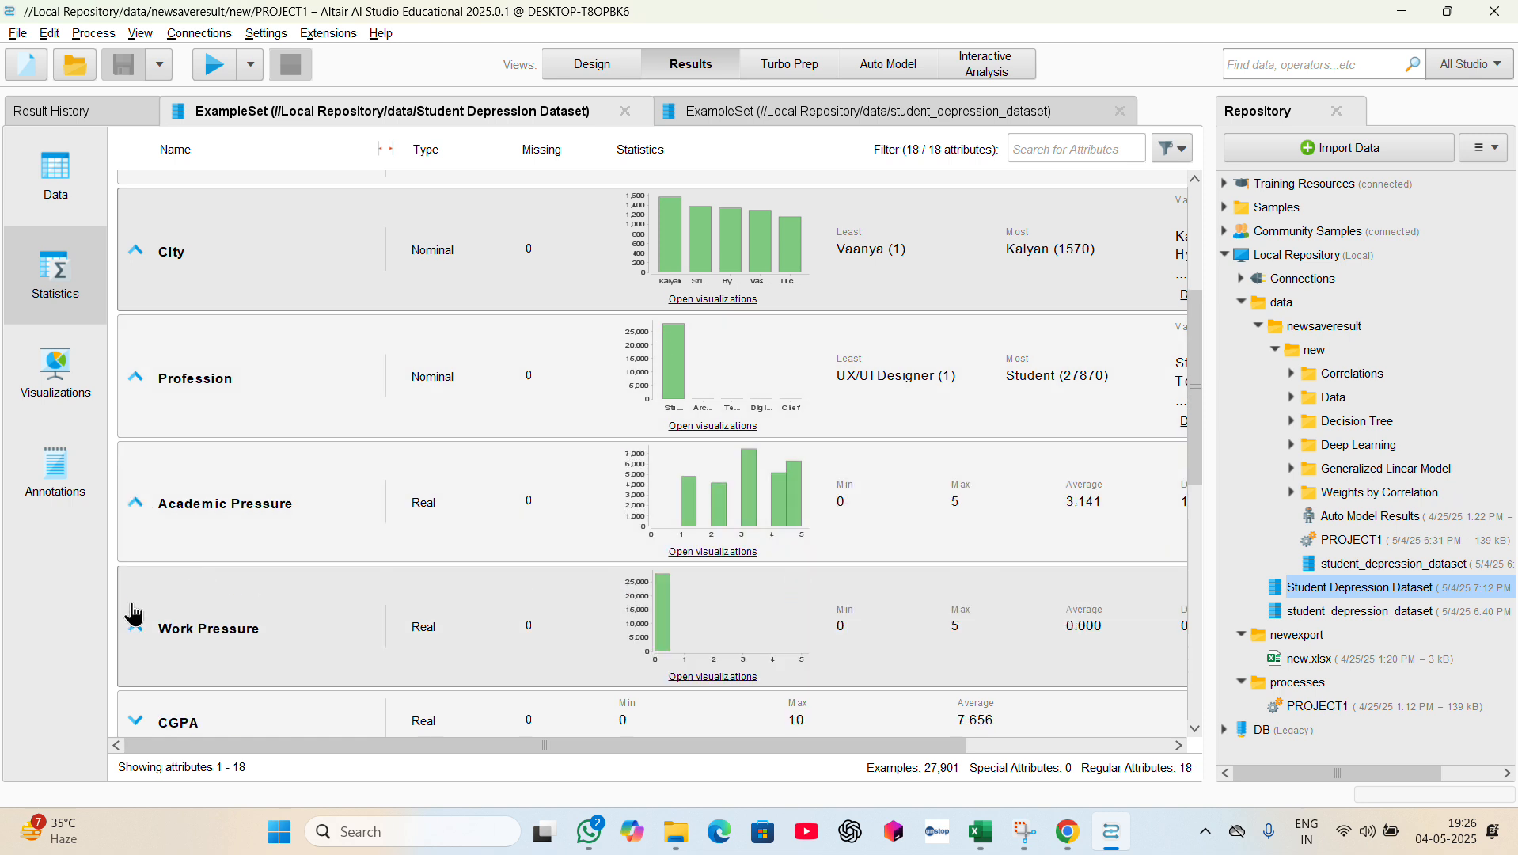
{"action": "scroll", "coordinate": [162, 622], "scroll_direction": "down", "scroll_amount": 3}
{"action": "scroll", "coordinate": [164, 619], "scroll_direction": "down", "scroll_amount": 2}
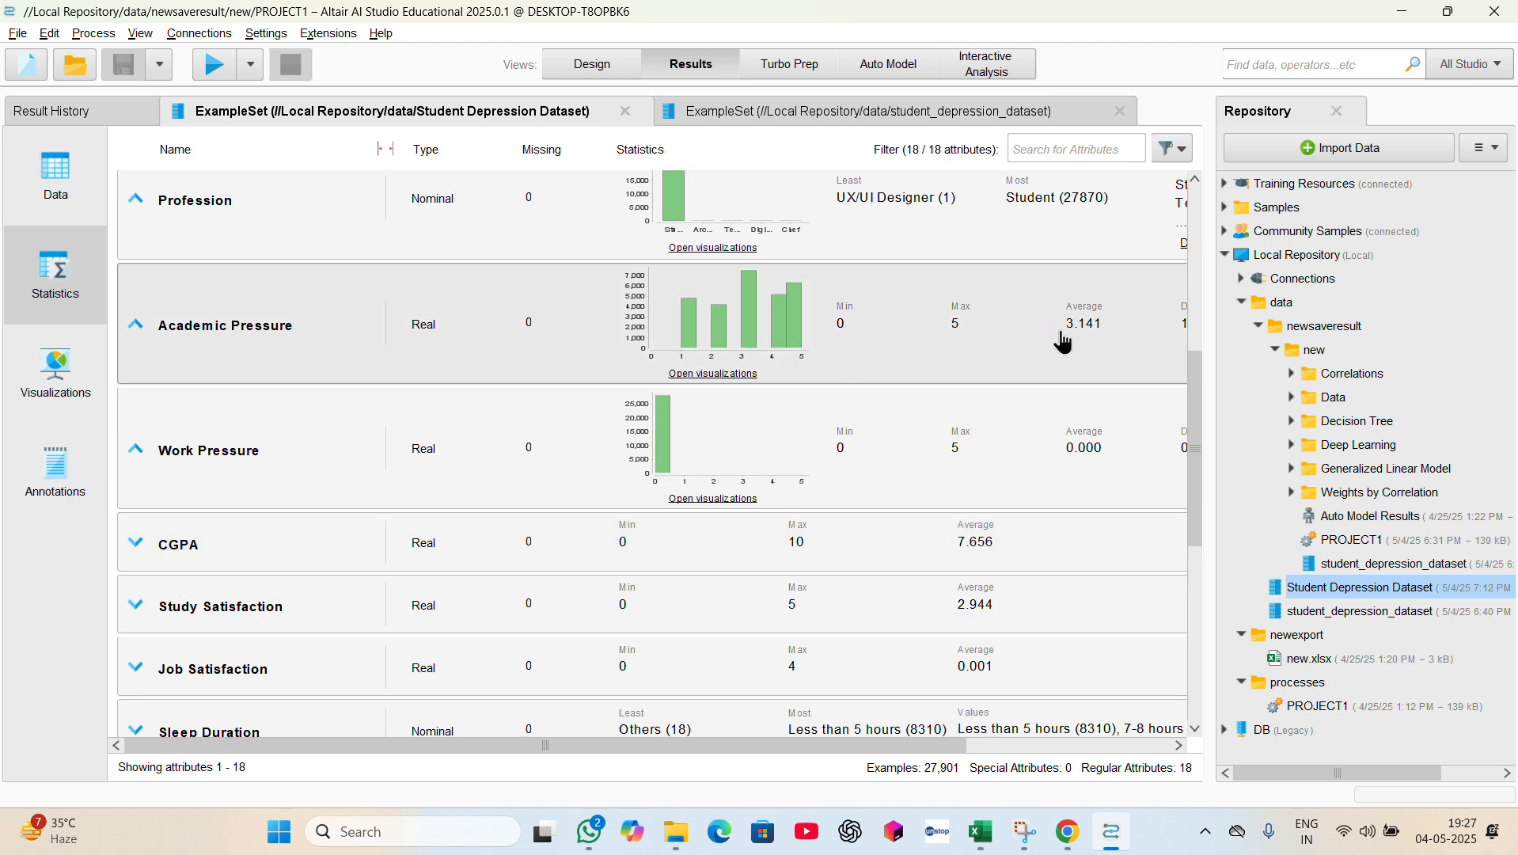
{"action": "scroll", "coordinate": [1063, 342], "scroll_direction": "right", "scroll_amount": 3}
{"action": "scroll", "coordinate": [1062, 342], "scroll_direction": "down", "scroll_amount": 1}
{"action": "scroll", "coordinate": [1063, 342], "scroll_direction": "down", "scroll_amount": 4}
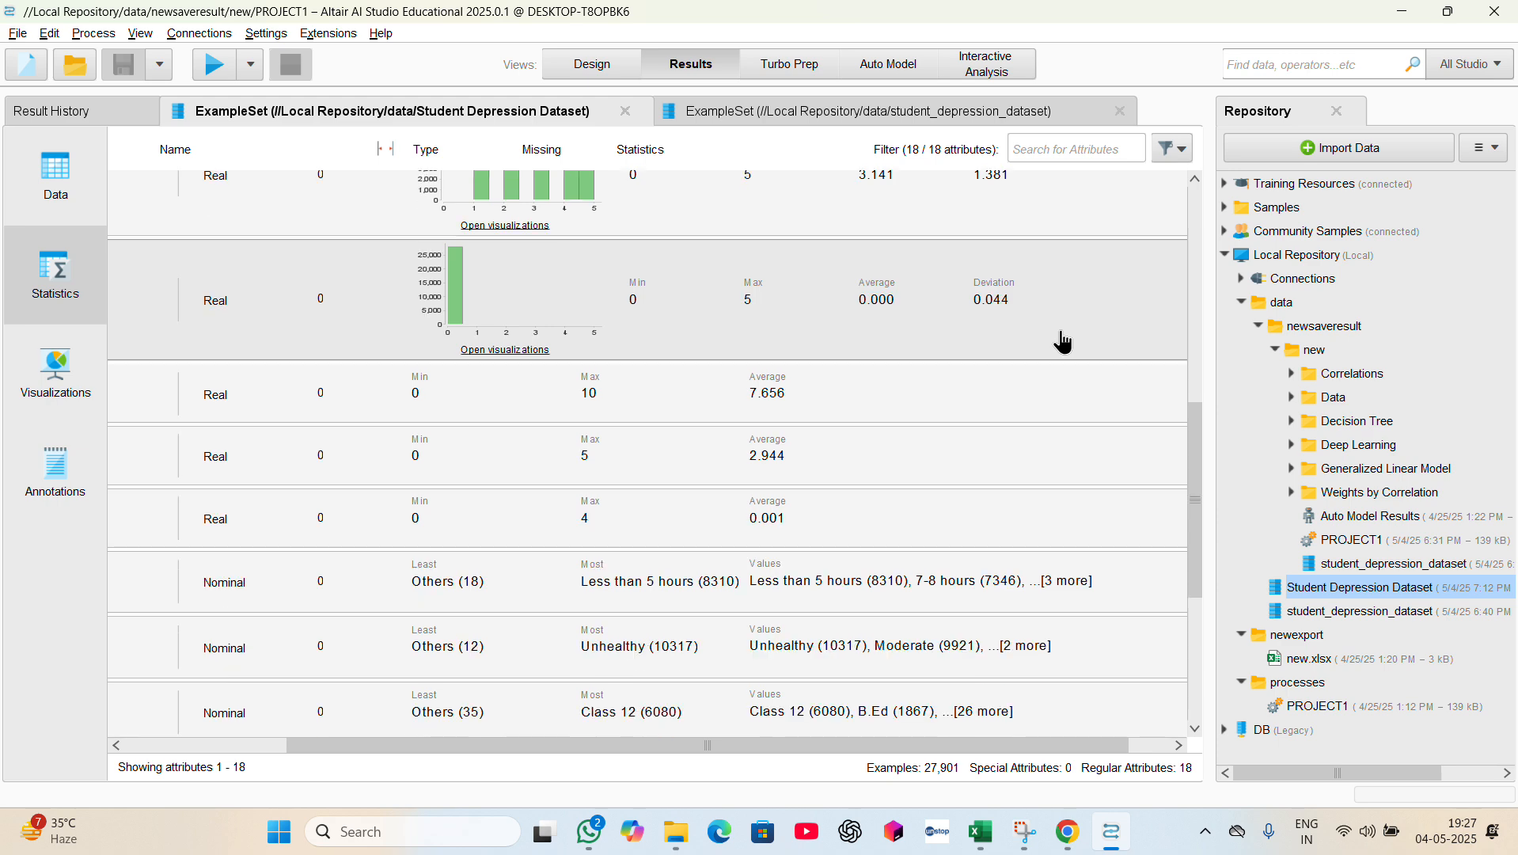
{"action": "scroll", "coordinate": [1076, 342], "scroll_direction": "left", "scroll_amount": 3}
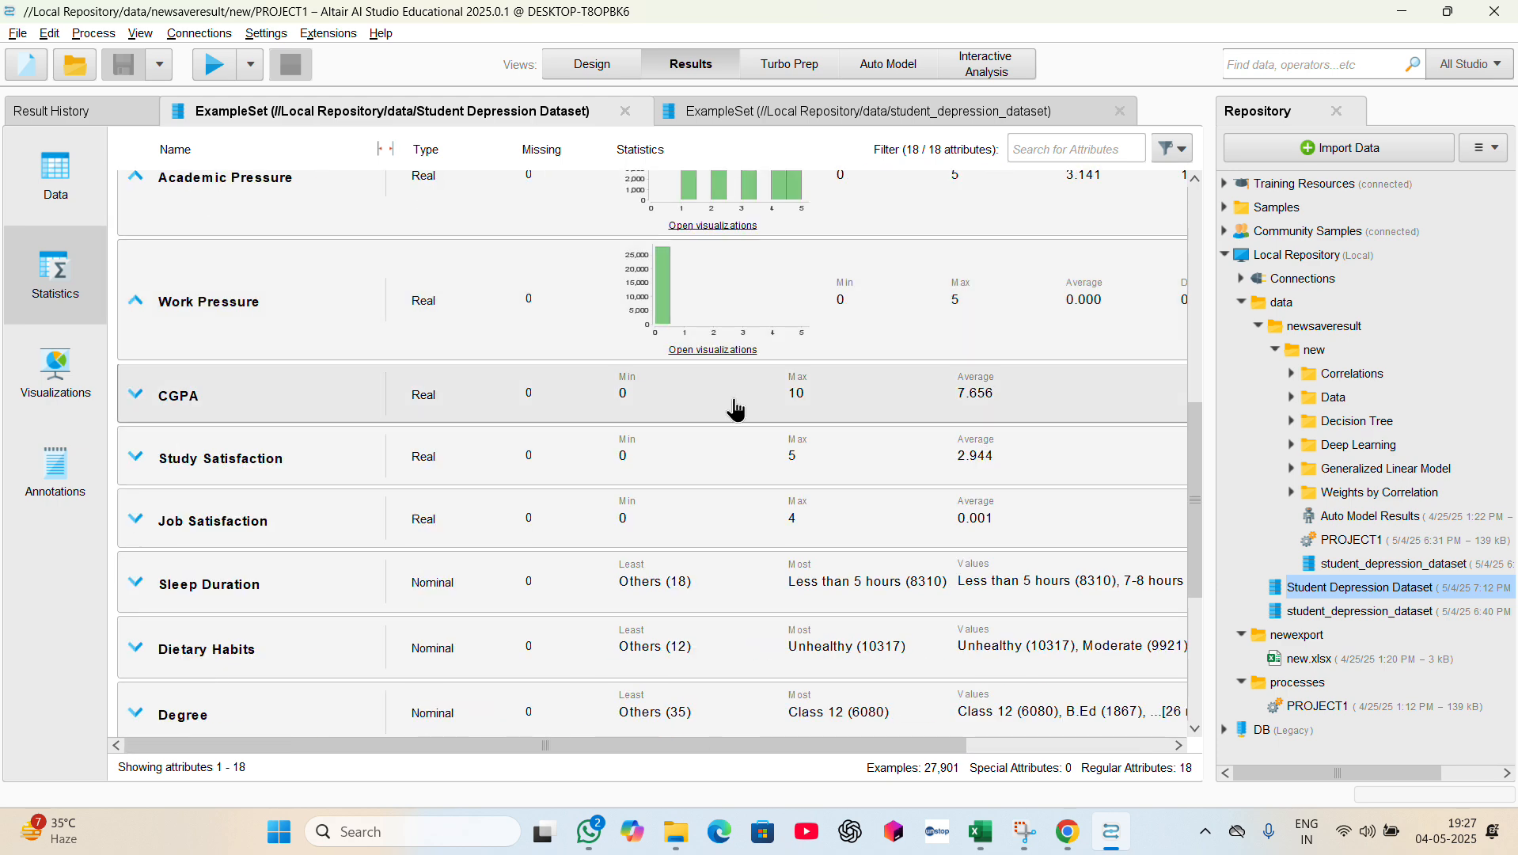
- Expand the statistics of the Depression and Family History of Mental Illness attributes at the end of the attribute list
{"action": "scroll", "coordinate": [223, 452], "scroll_direction": "down", "scroll_amount": 5}
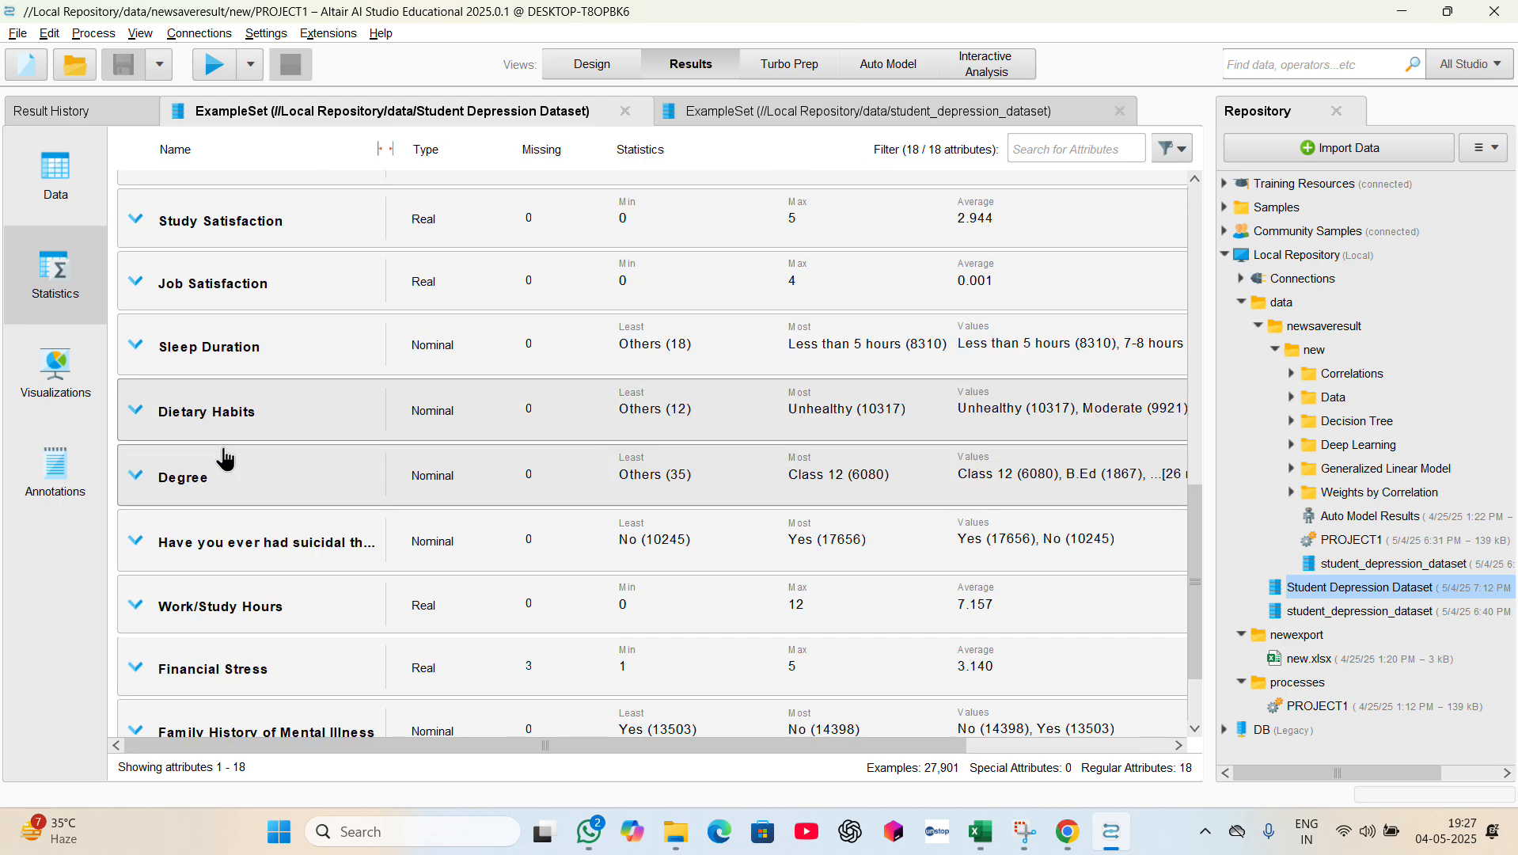
{"action": "scroll", "coordinate": [225, 458], "scroll_direction": "down", "scroll_amount": 3}
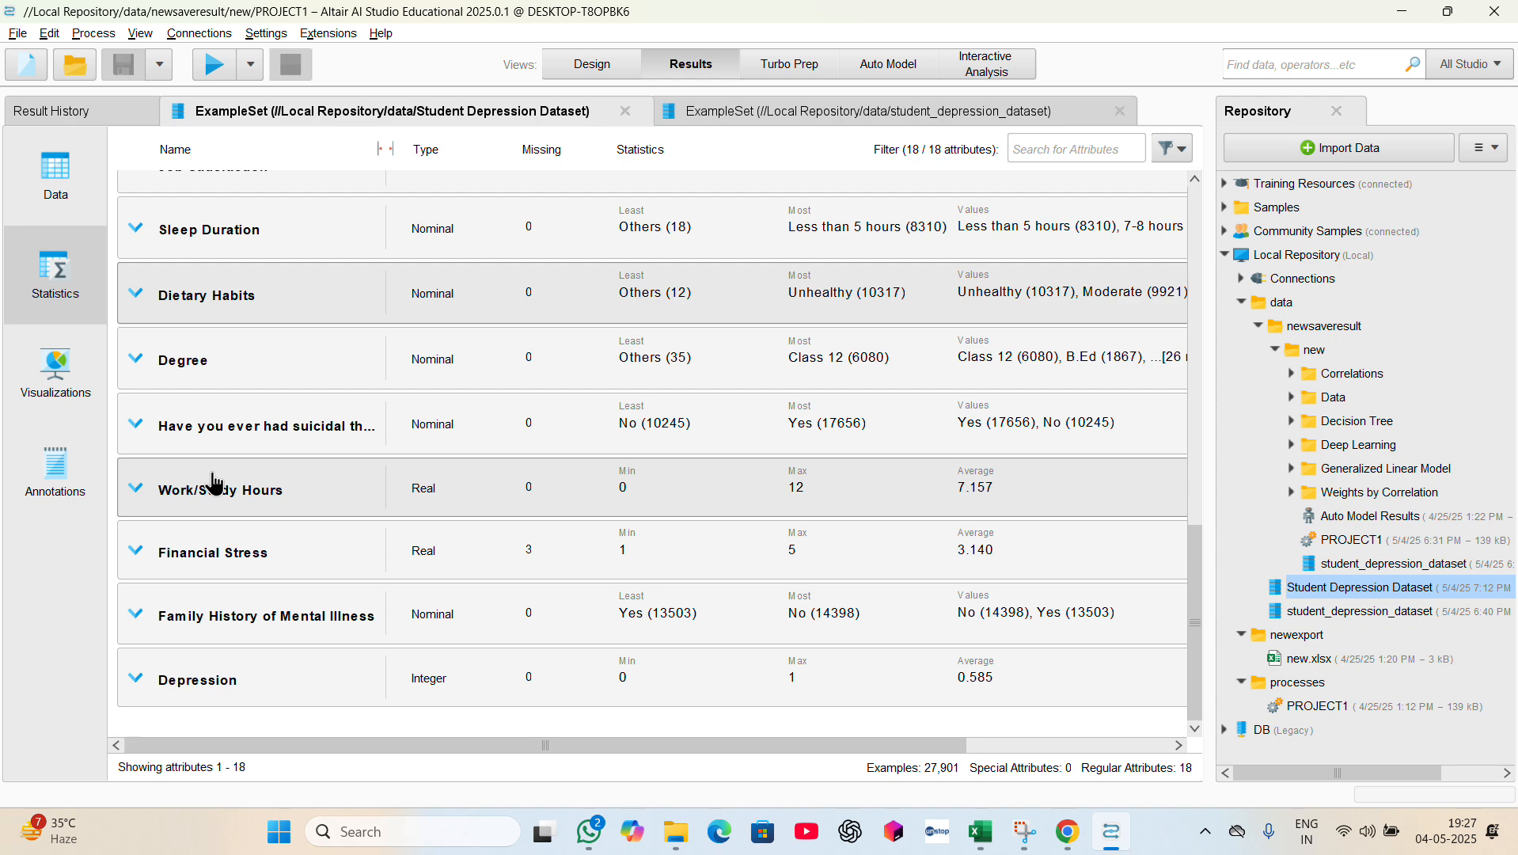
{"action": "left_click", "coordinate": [158, 673]}
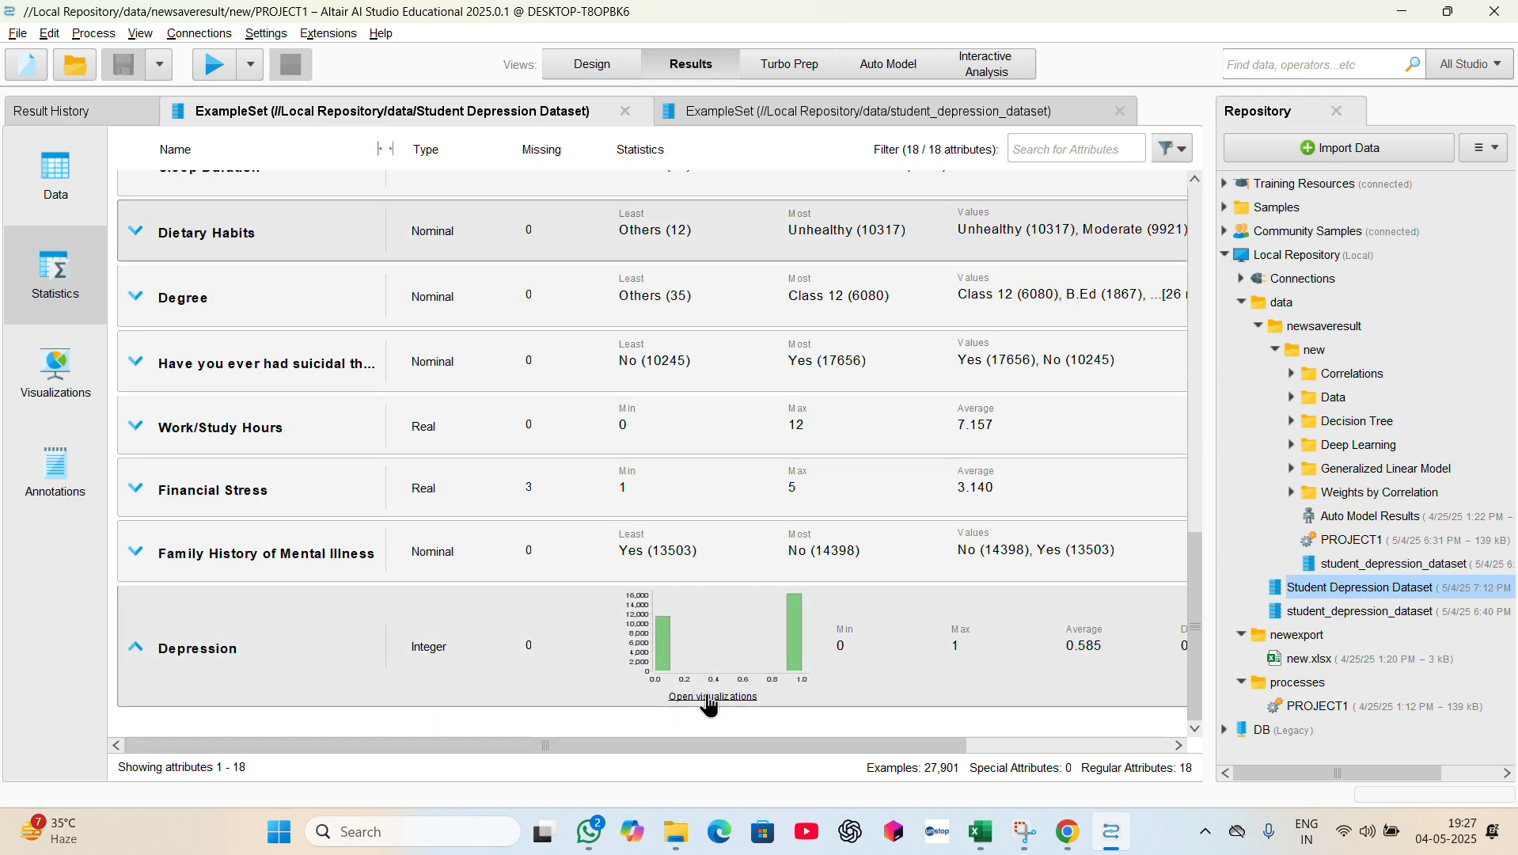
{"action": "left_click", "coordinate": [139, 558]}
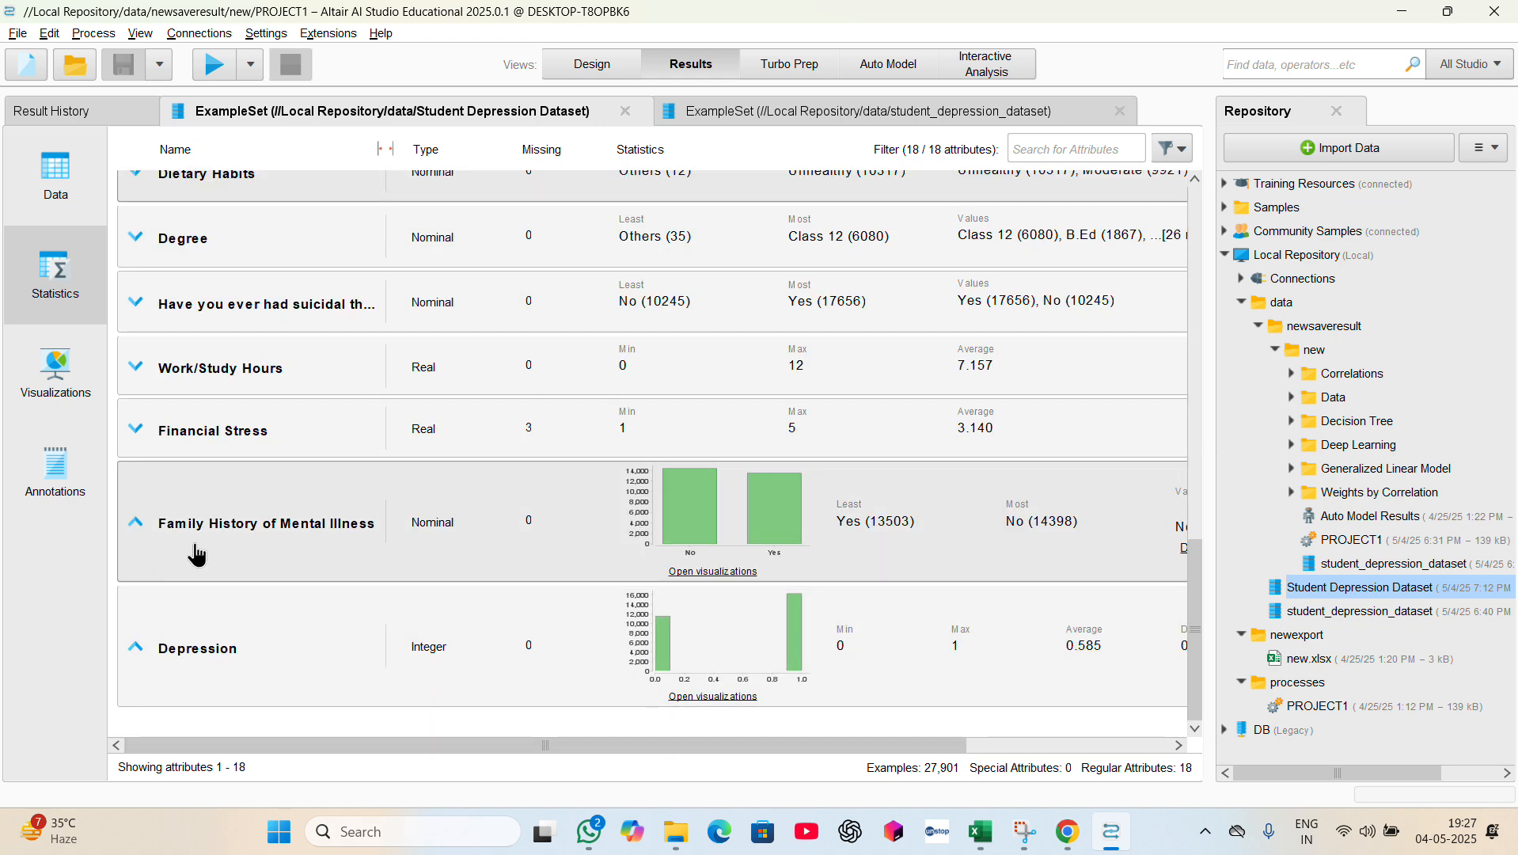
- Open the visualization of Family History of Mental Illness and read the counts of its No and Yes bars
{"action": "left_click", "coordinate": [718, 572]}
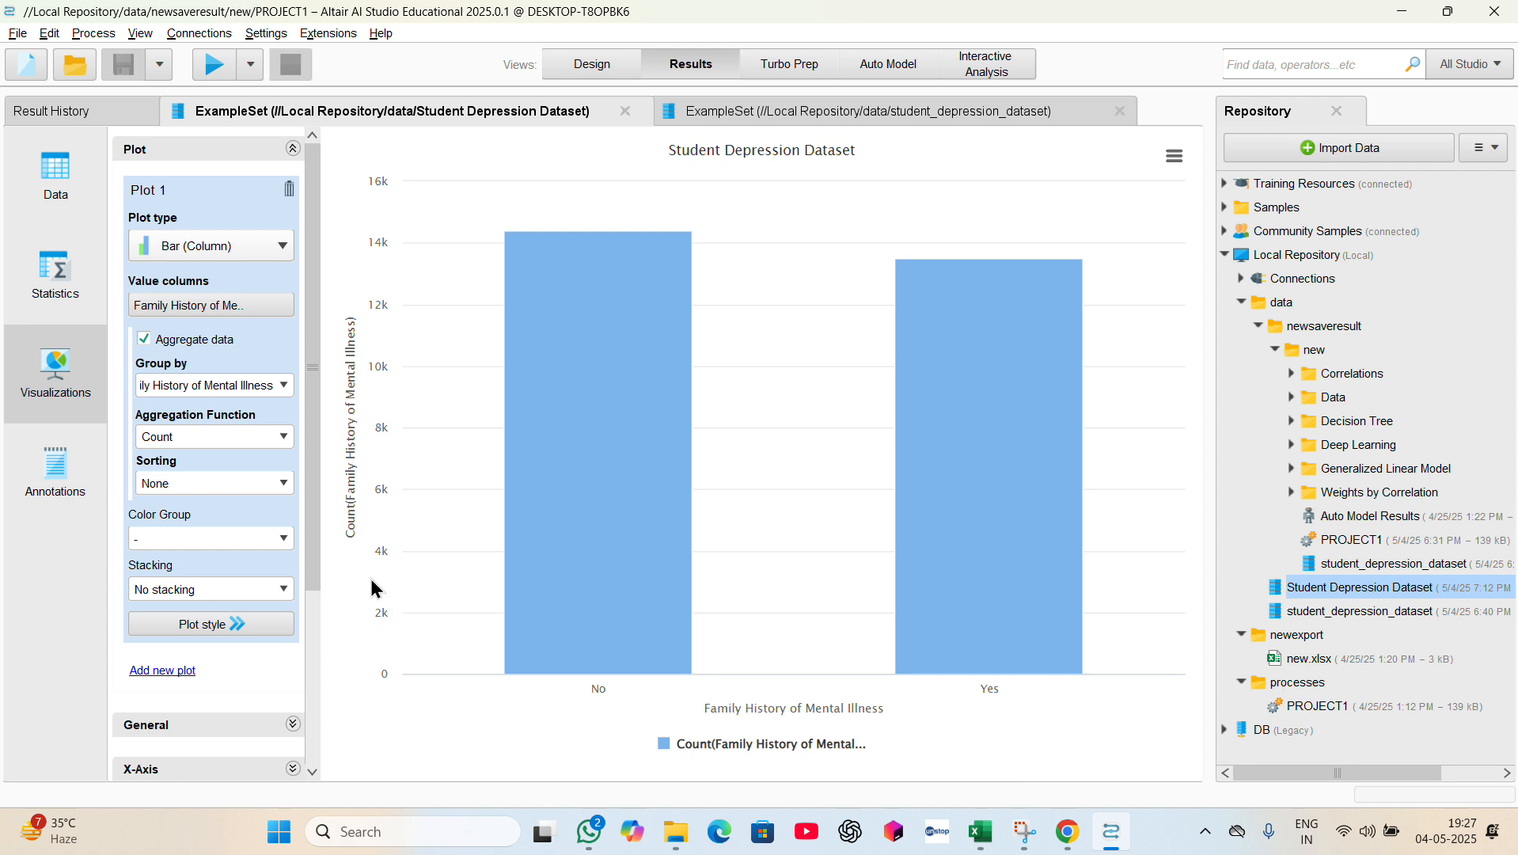
{"action": "mouse_move", "coordinate": [610, 328]}
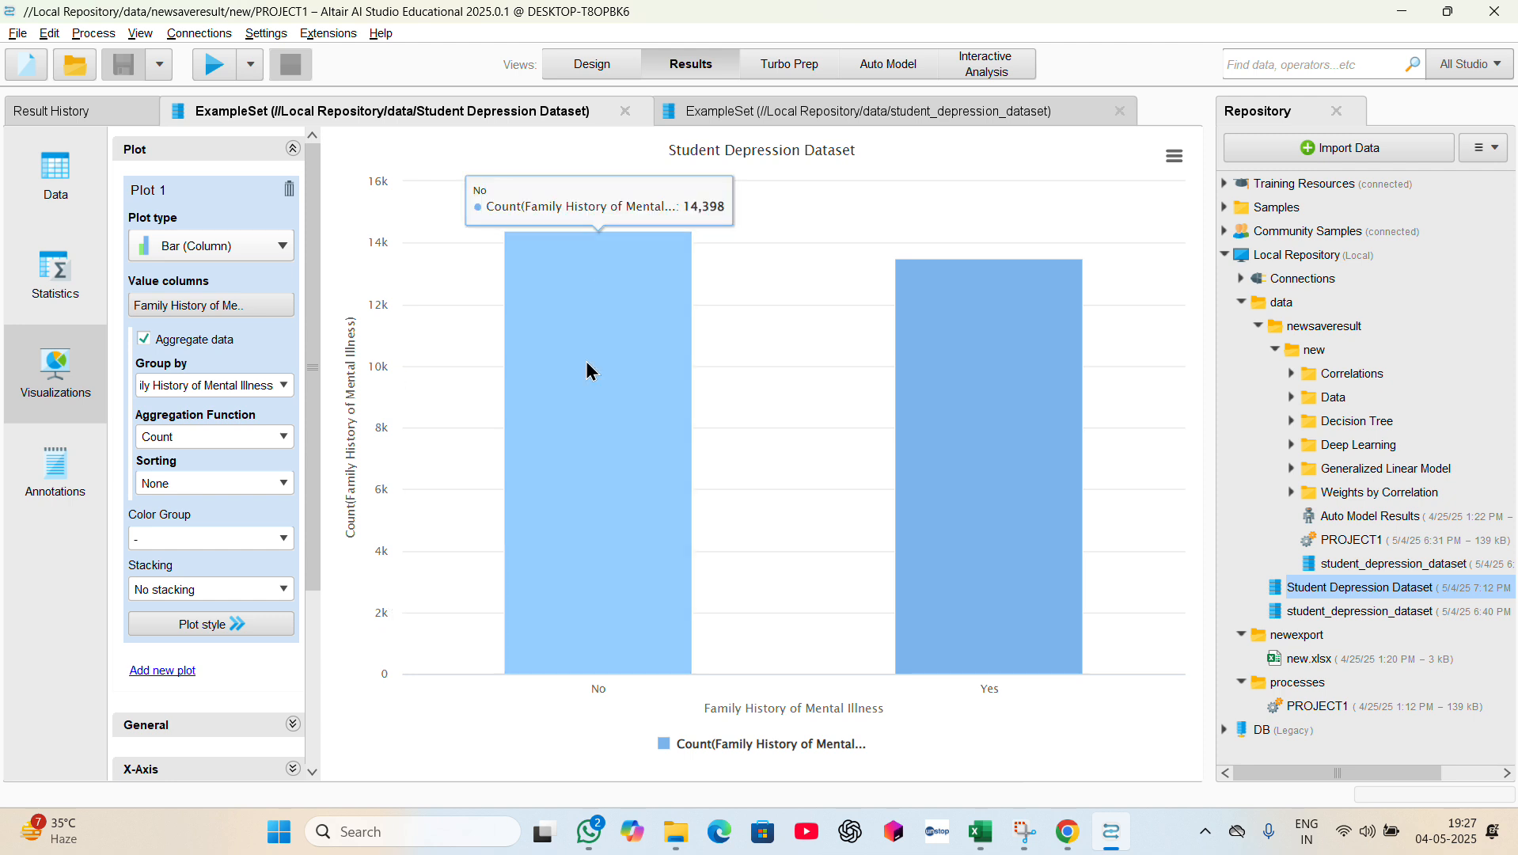
{"action": "mouse_move", "coordinate": [942, 357]}
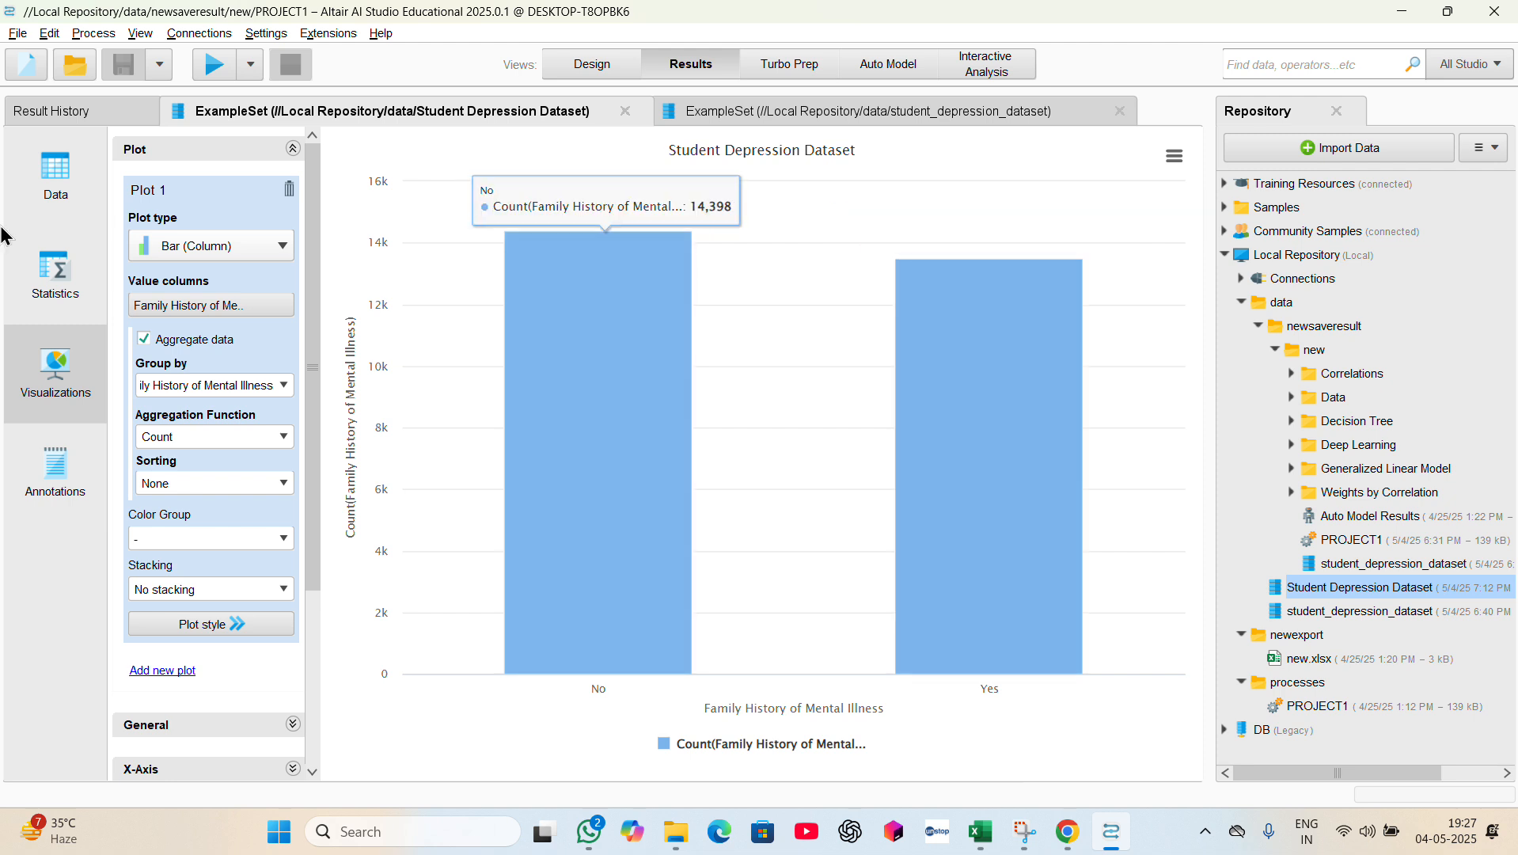
- Return to the statistics, open the visualization of Depression and read the counts of both histogram bars
{"action": "left_click", "coordinate": [42, 289]}
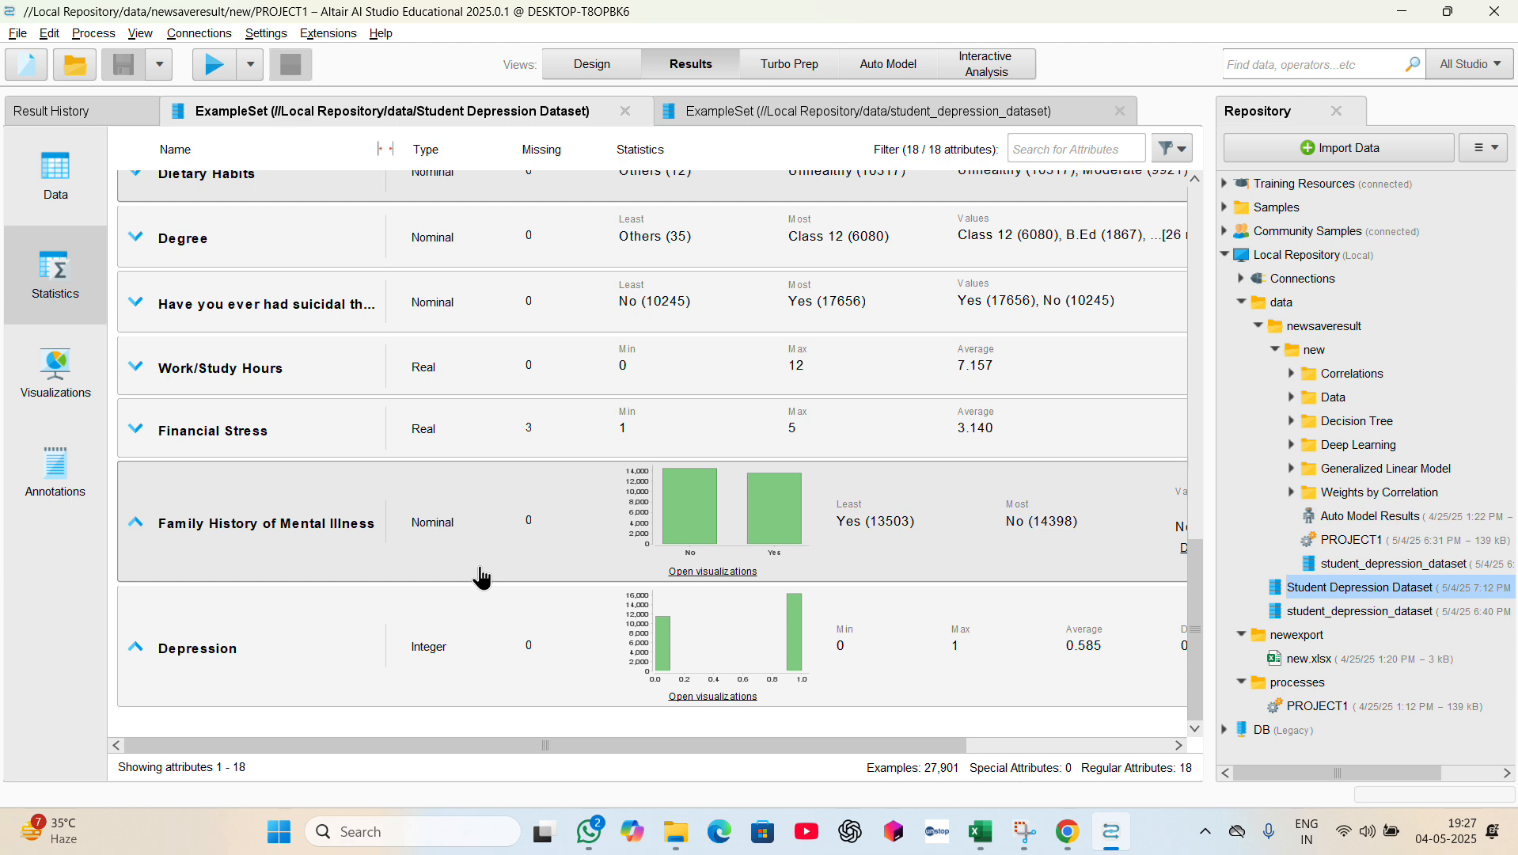
{"action": "left_click", "coordinate": [697, 696]}
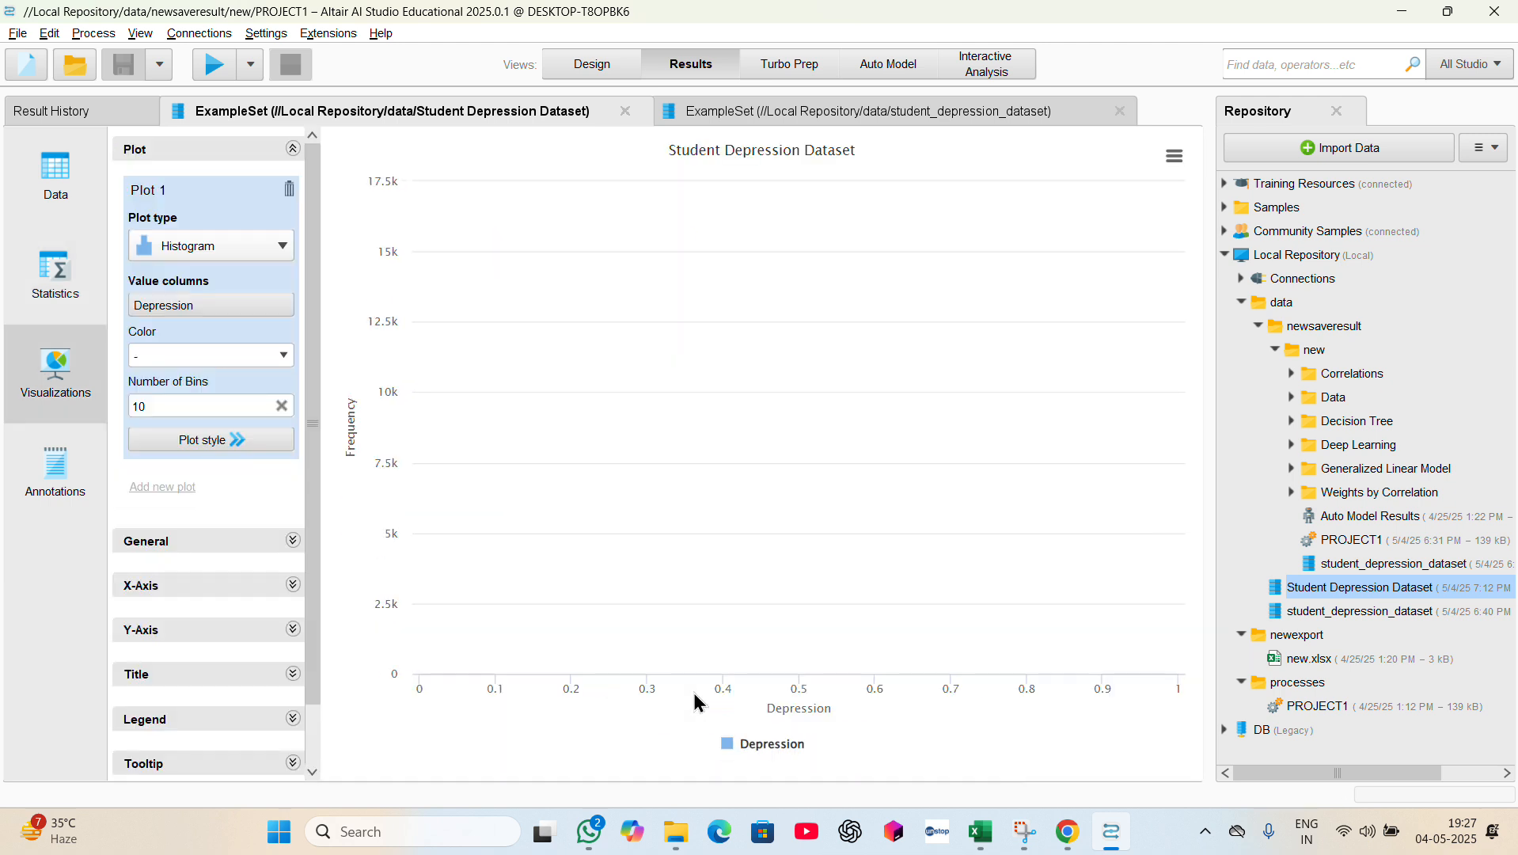
{"action": "mouse_move", "coordinate": [450, 609]}
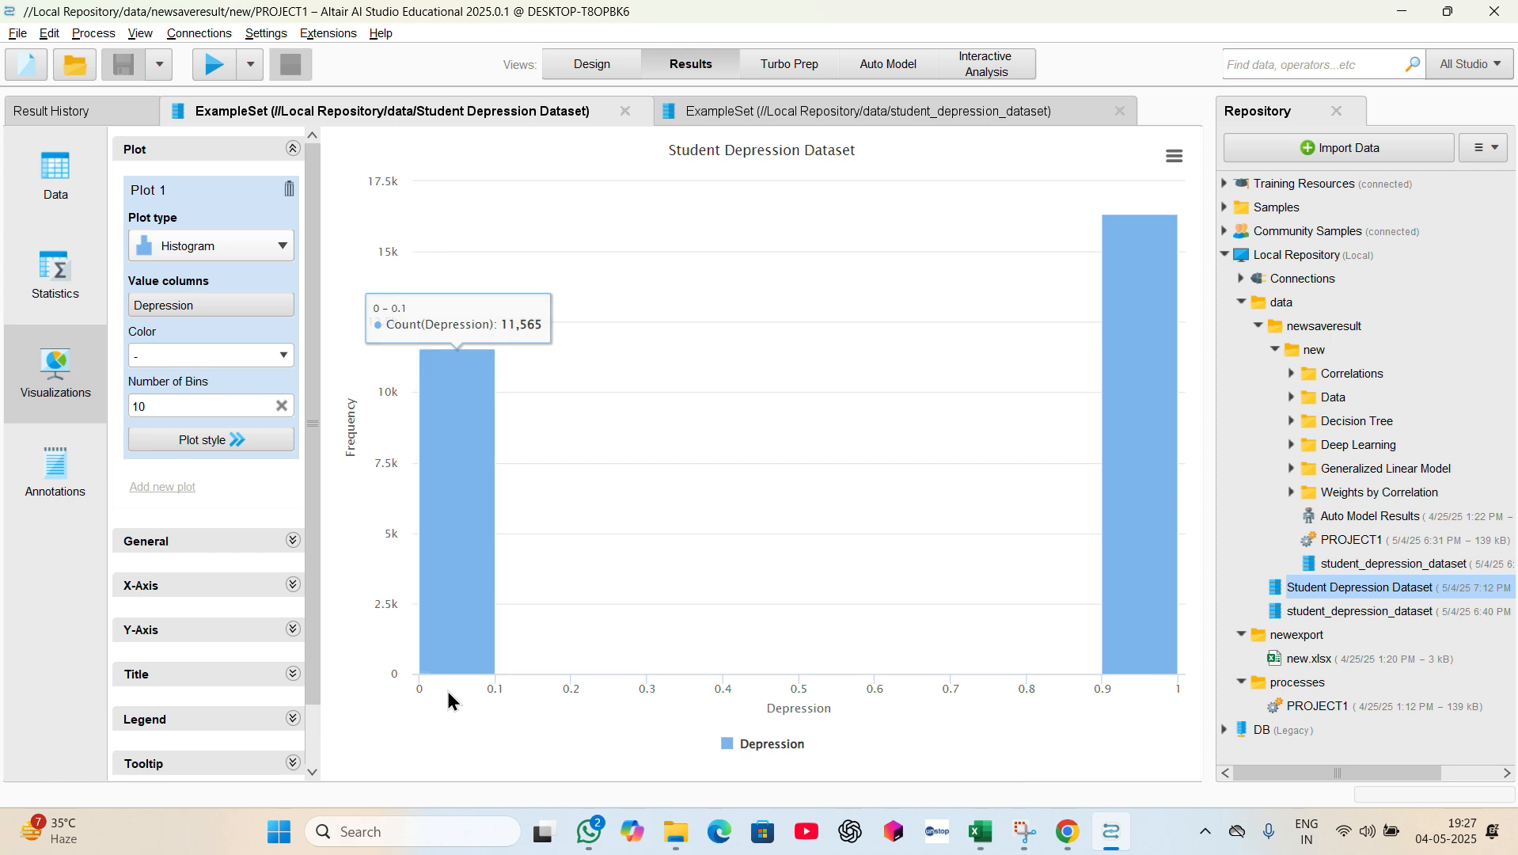
{"action": "mouse_move", "coordinate": [446, 571]}
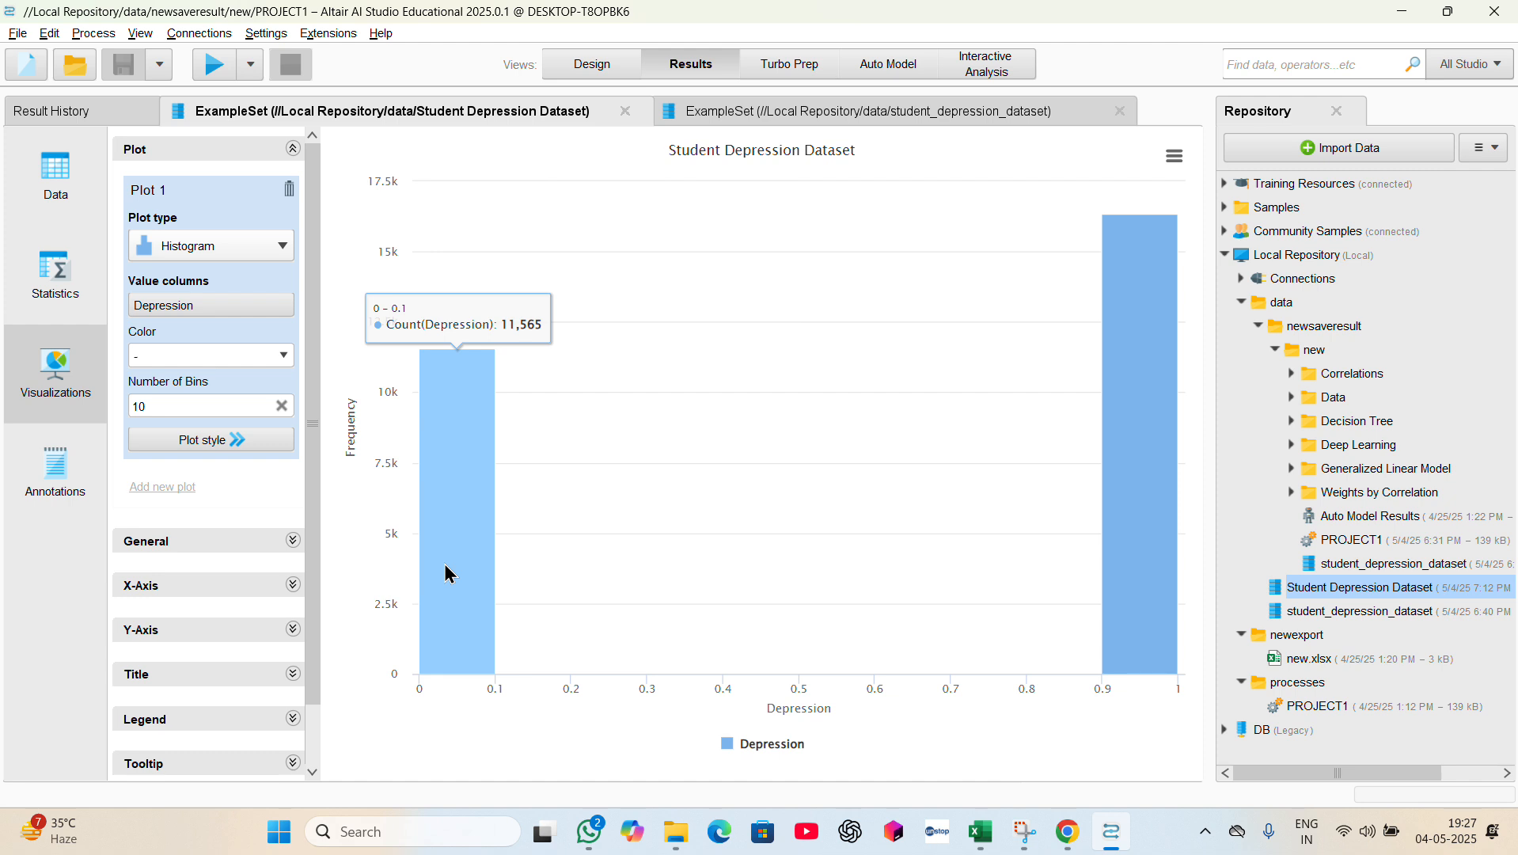
{"action": "mouse_move", "coordinate": [1161, 417]}
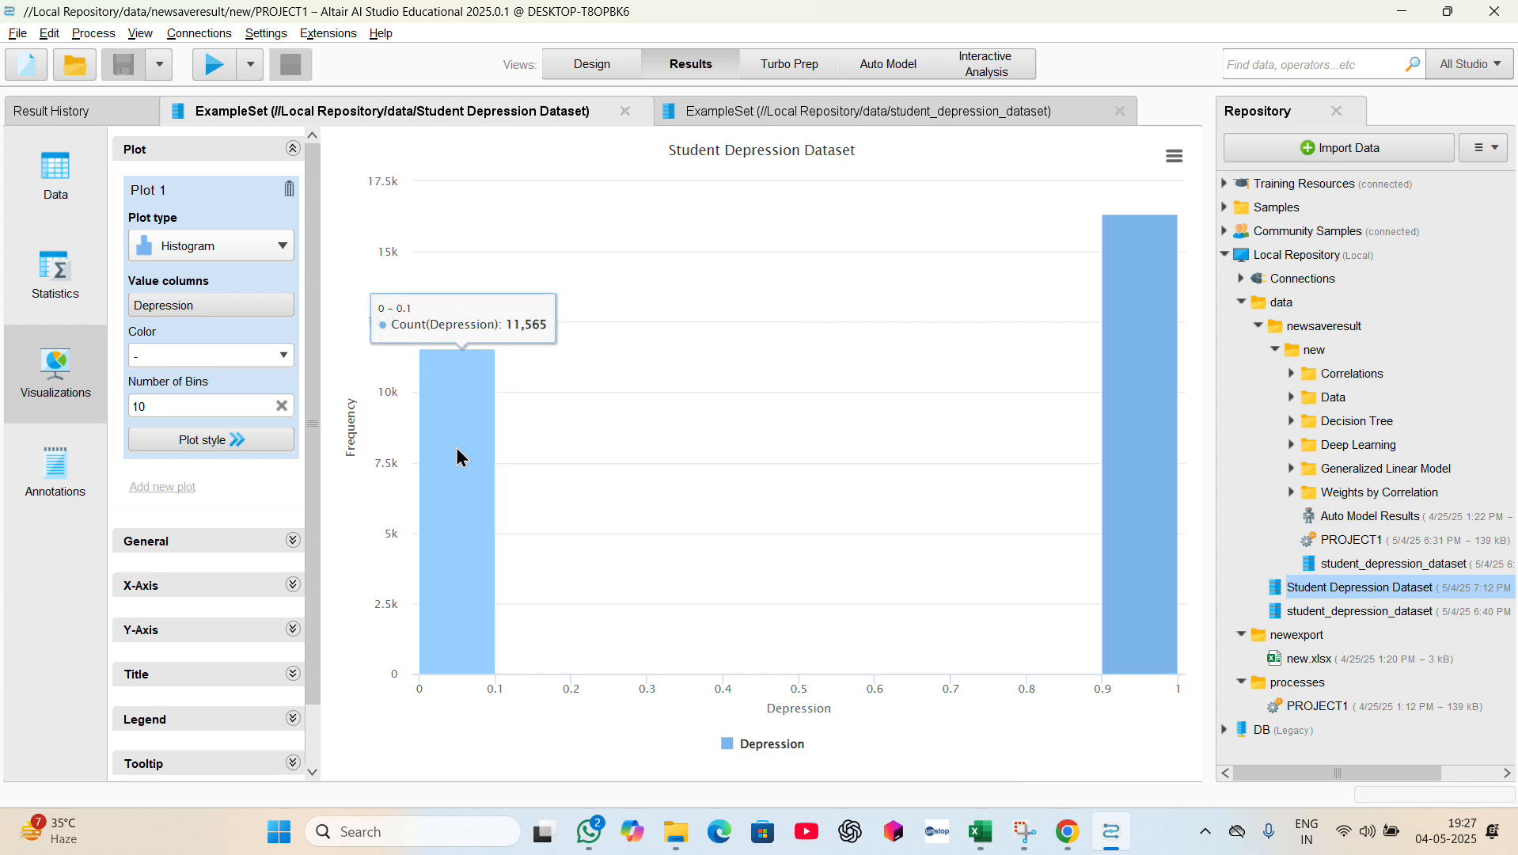
- Change the Depression plot type to Scatter / Bubble and check it against the attribute statistics
{"action": "left_click", "coordinate": [242, 255]}
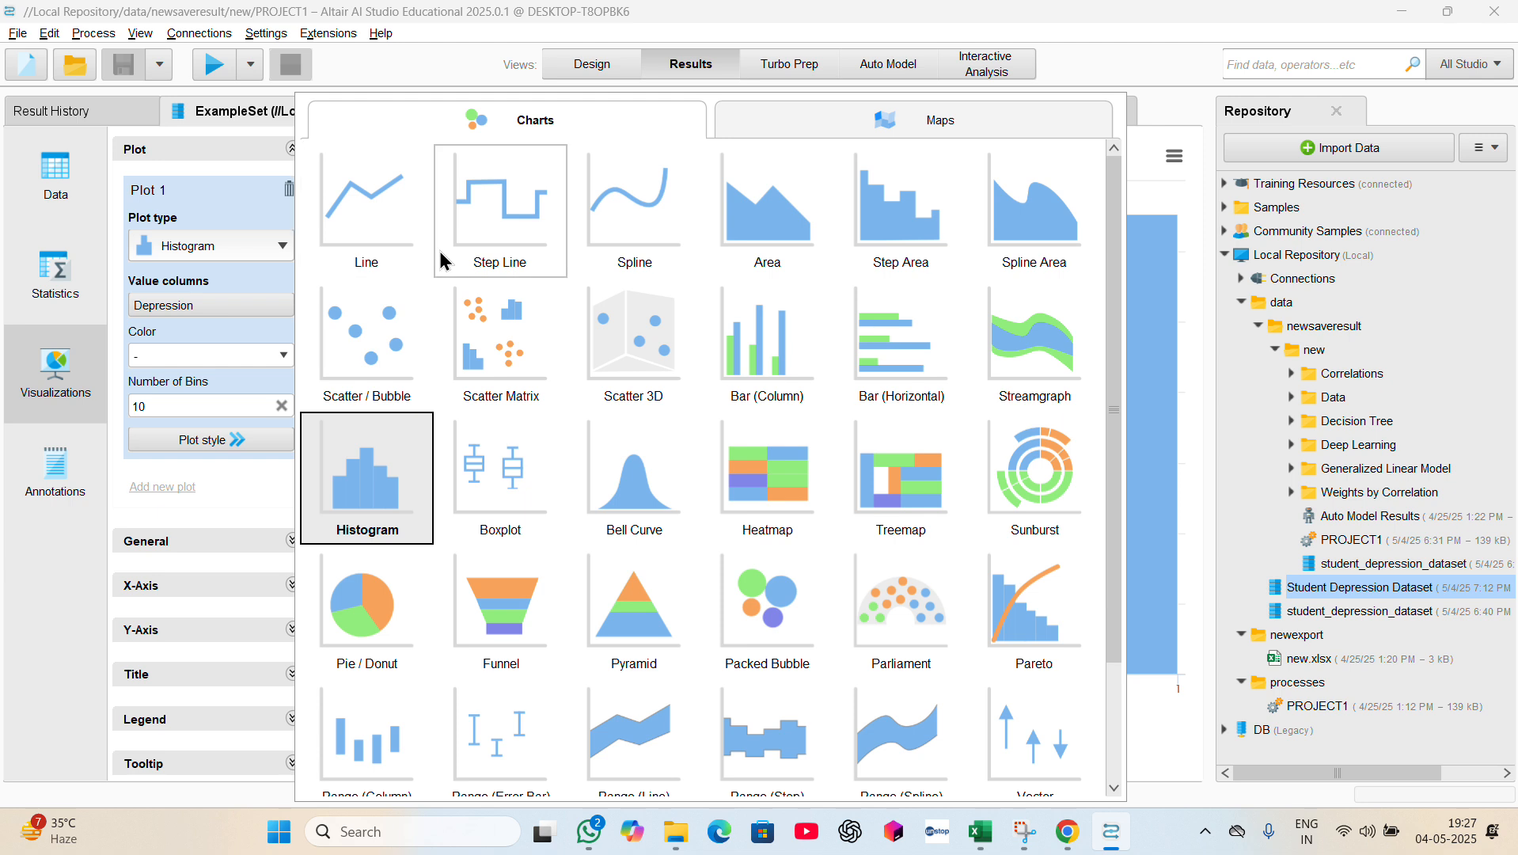
{"action": "left_click", "coordinate": [321, 337]}
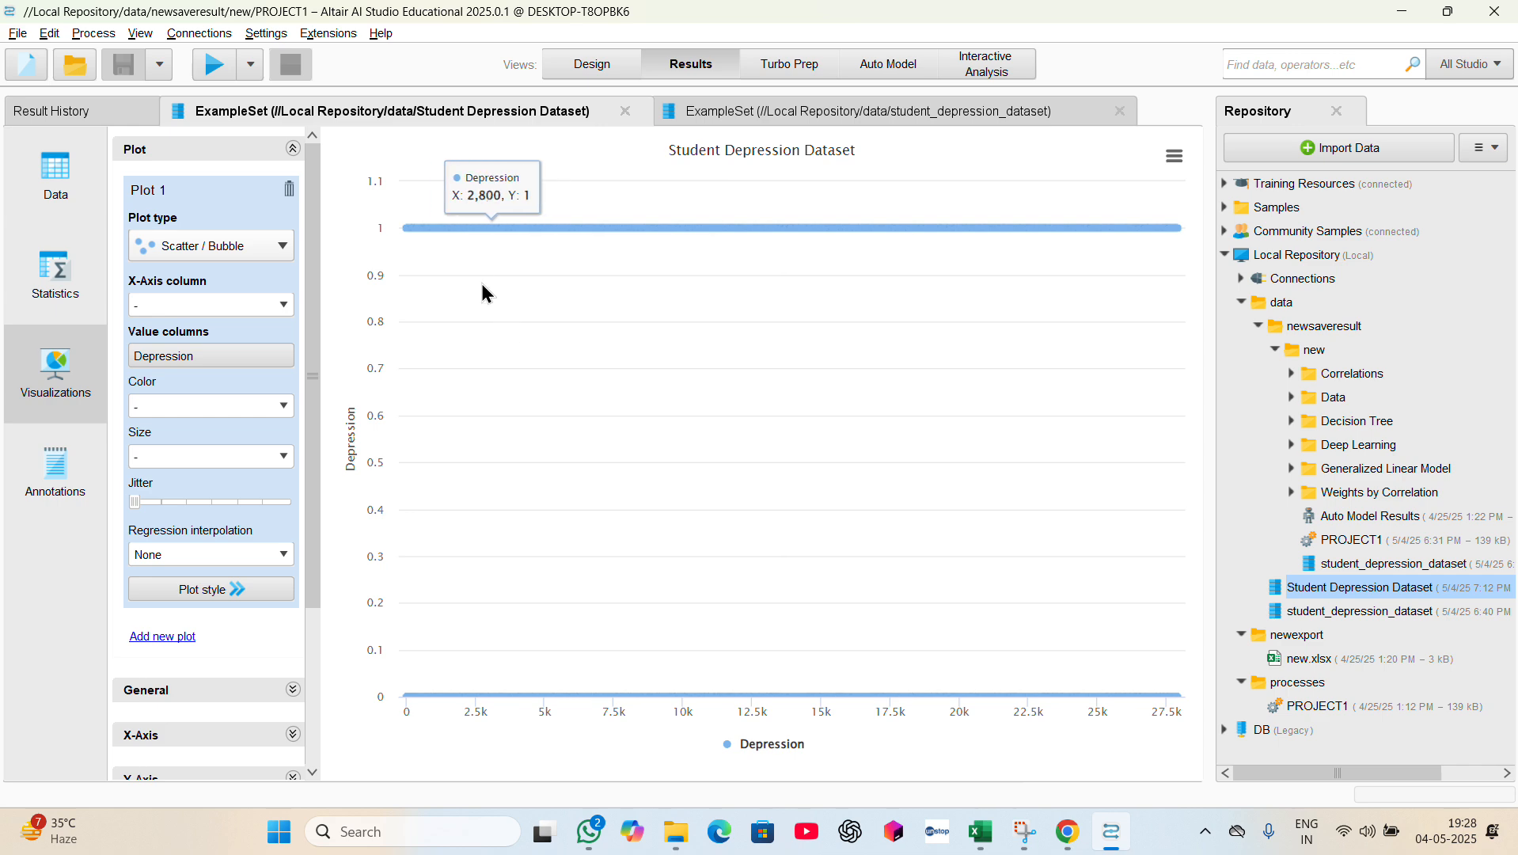
{"action": "left_click", "coordinate": [63, 273]}
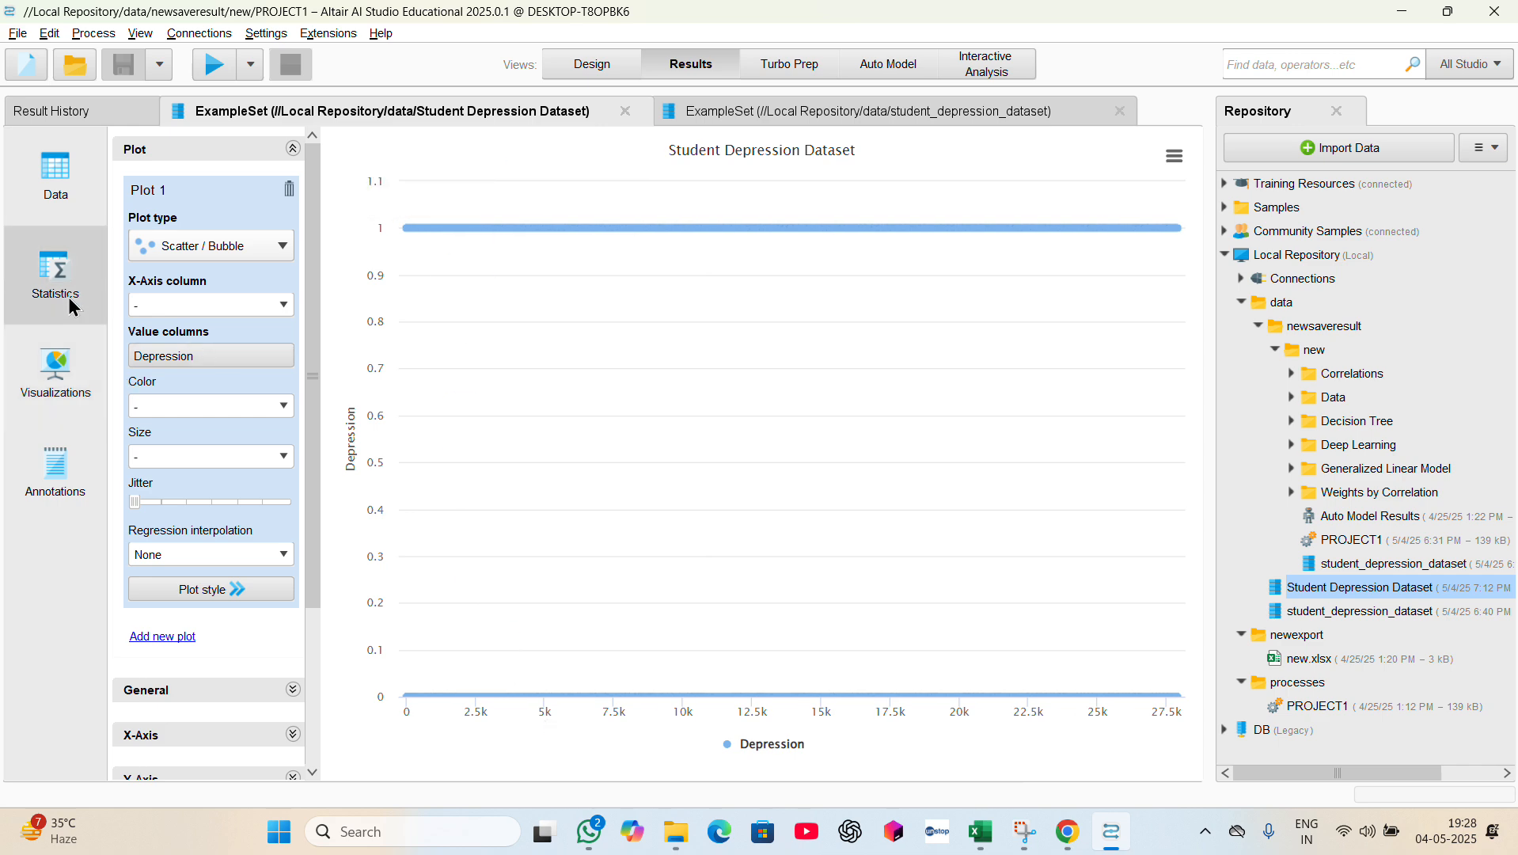
{"action": "scroll", "coordinate": [532, 434], "scroll_direction": "up", "scroll_amount": 10}
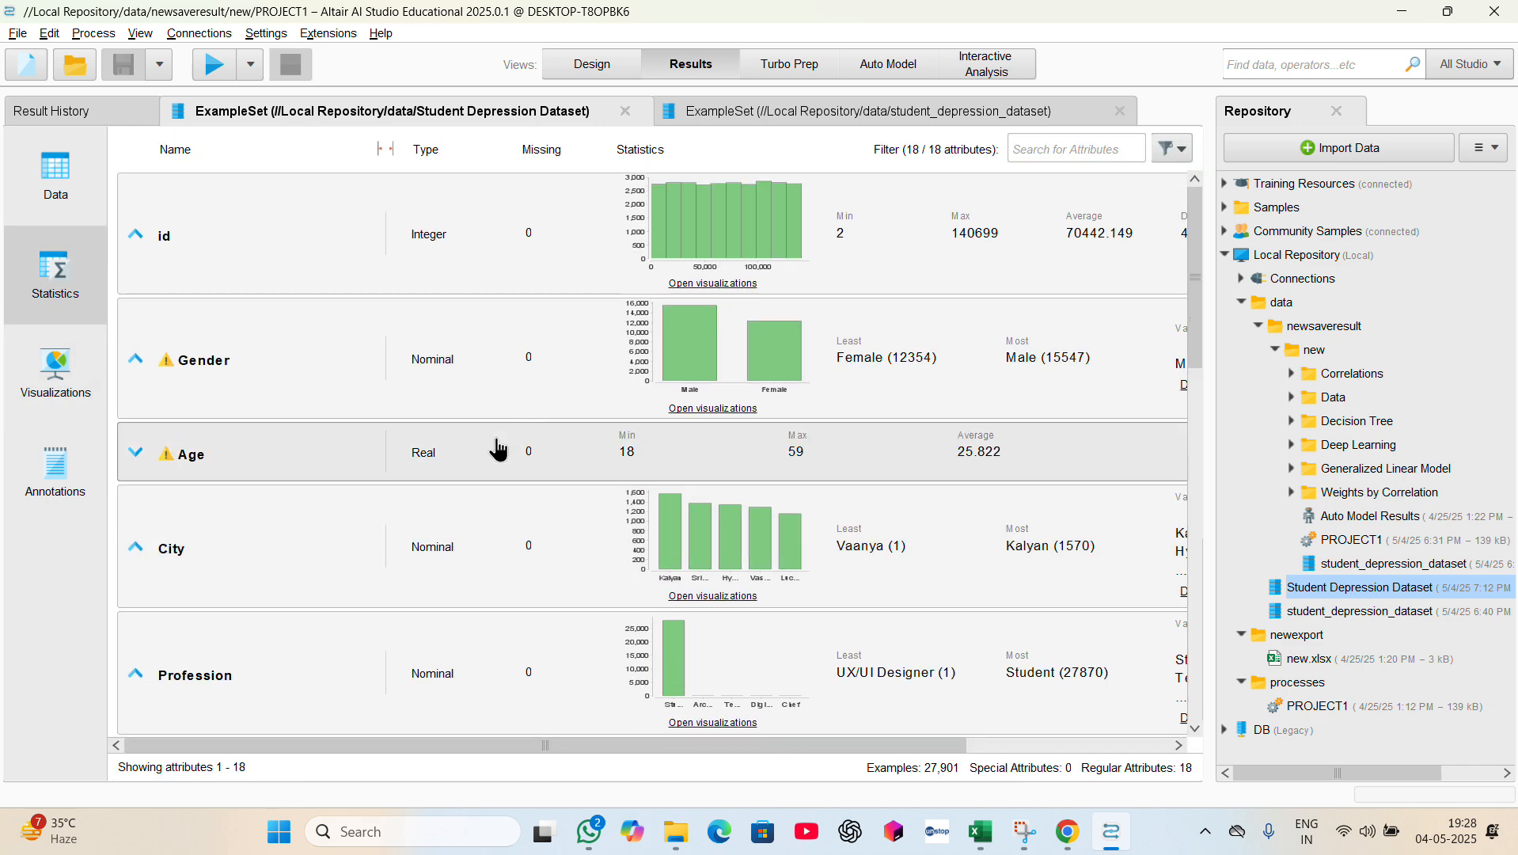
{"action": "left_click", "coordinate": [49, 380]}
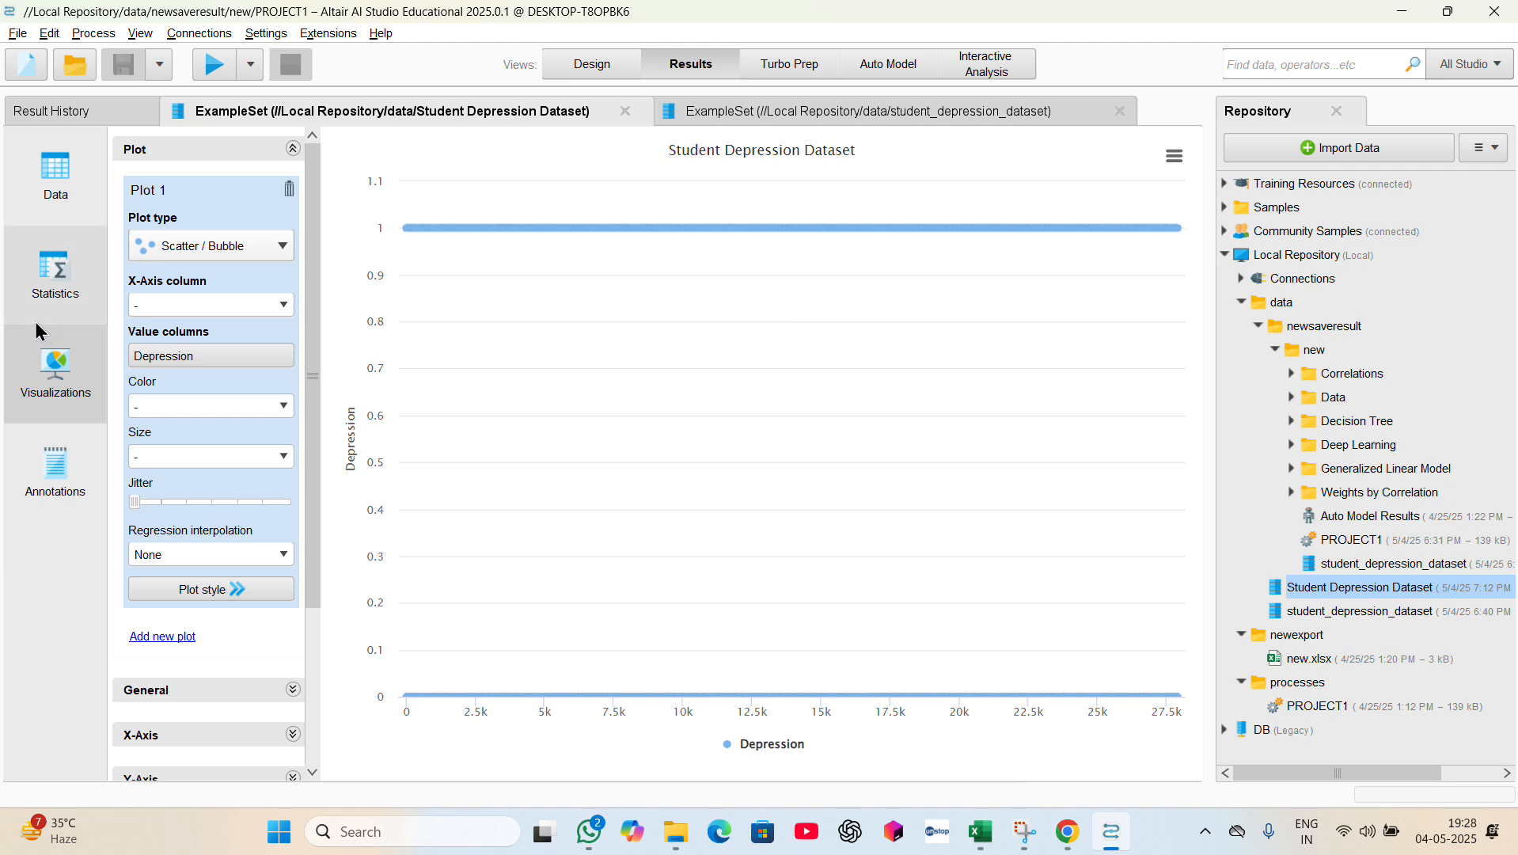
{"action": "left_click", "coordinate": [659, 39]}
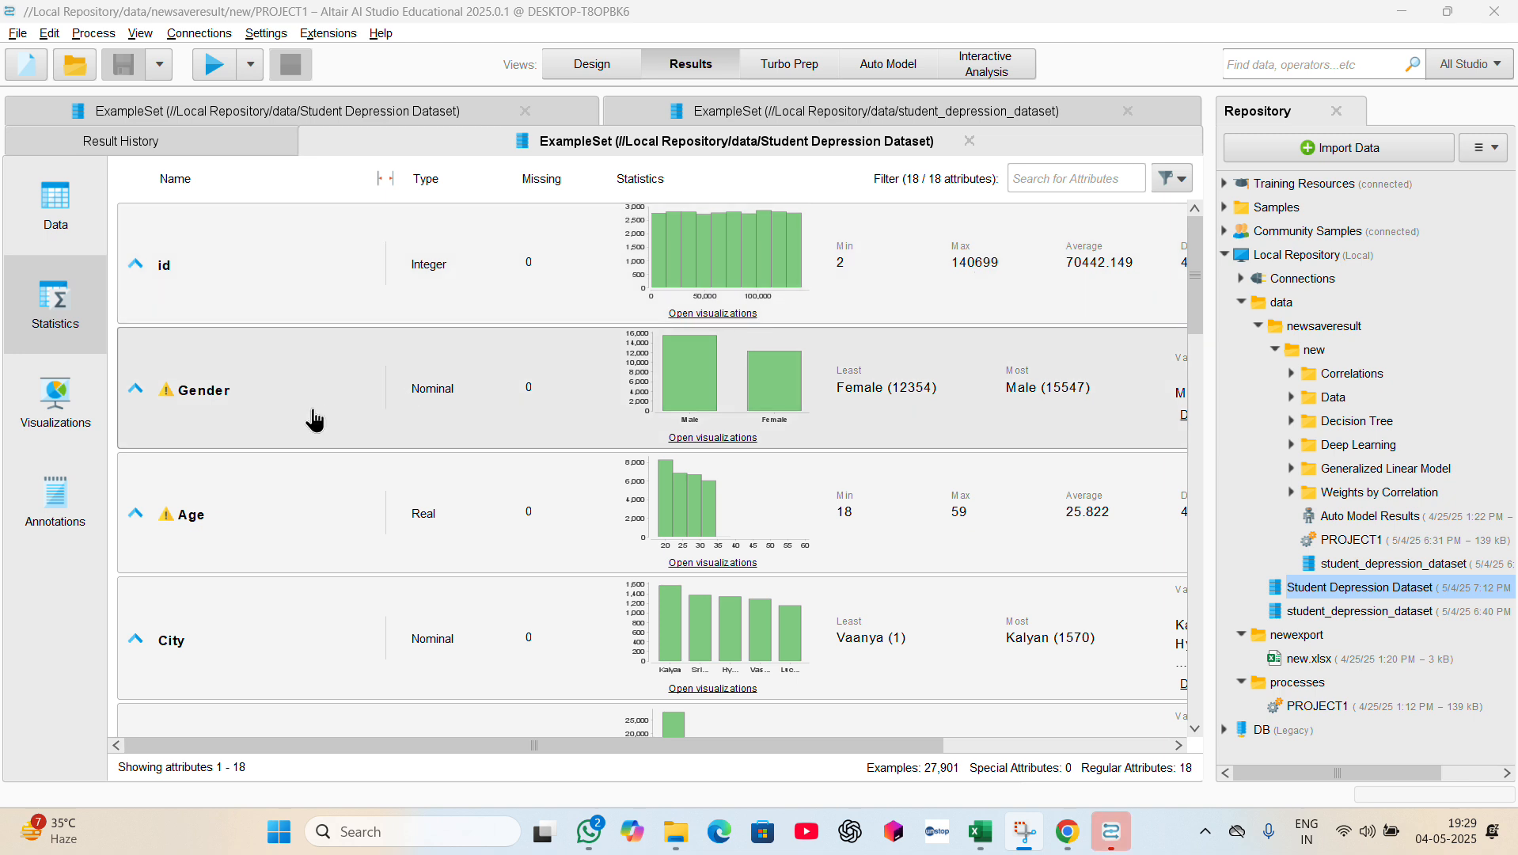
- Examine the expanded statistics of the Gender, Age, City and Profession attributes, including their value lists and deviation
{"action": "scroll", "coordinate": [340, 411], "scroll_direction": "down", "scroll_amount": 1}
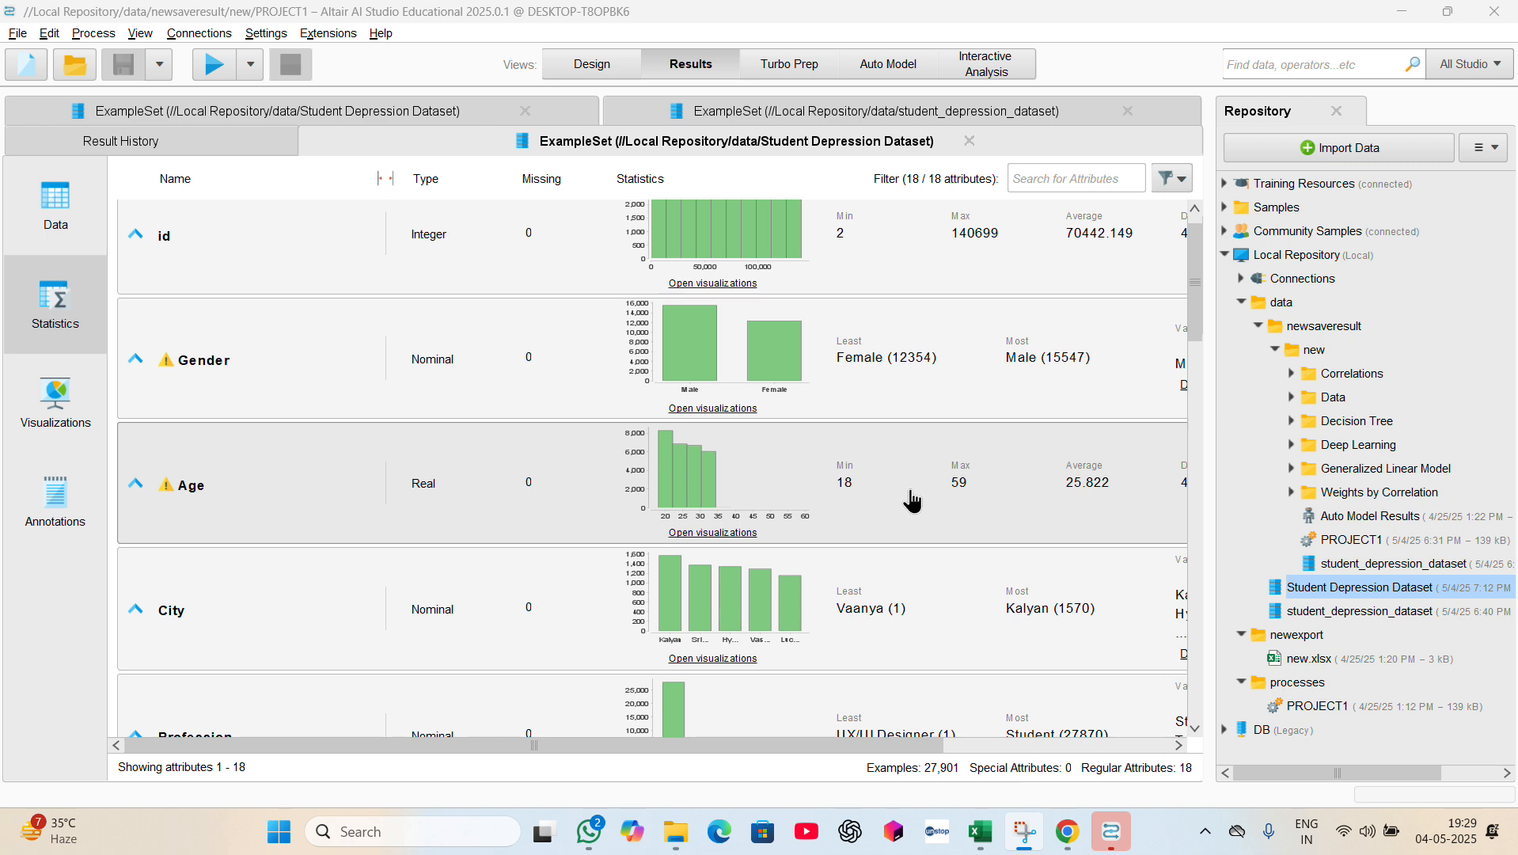
{"action": "scroll", "coordinate": [435, 611], "scroll_direction": "down", "scroll_amount": 4}
{"action": "scroll", "coordinate": [435, 611], "scroll_direction": "down", "scroll_amount": 3}
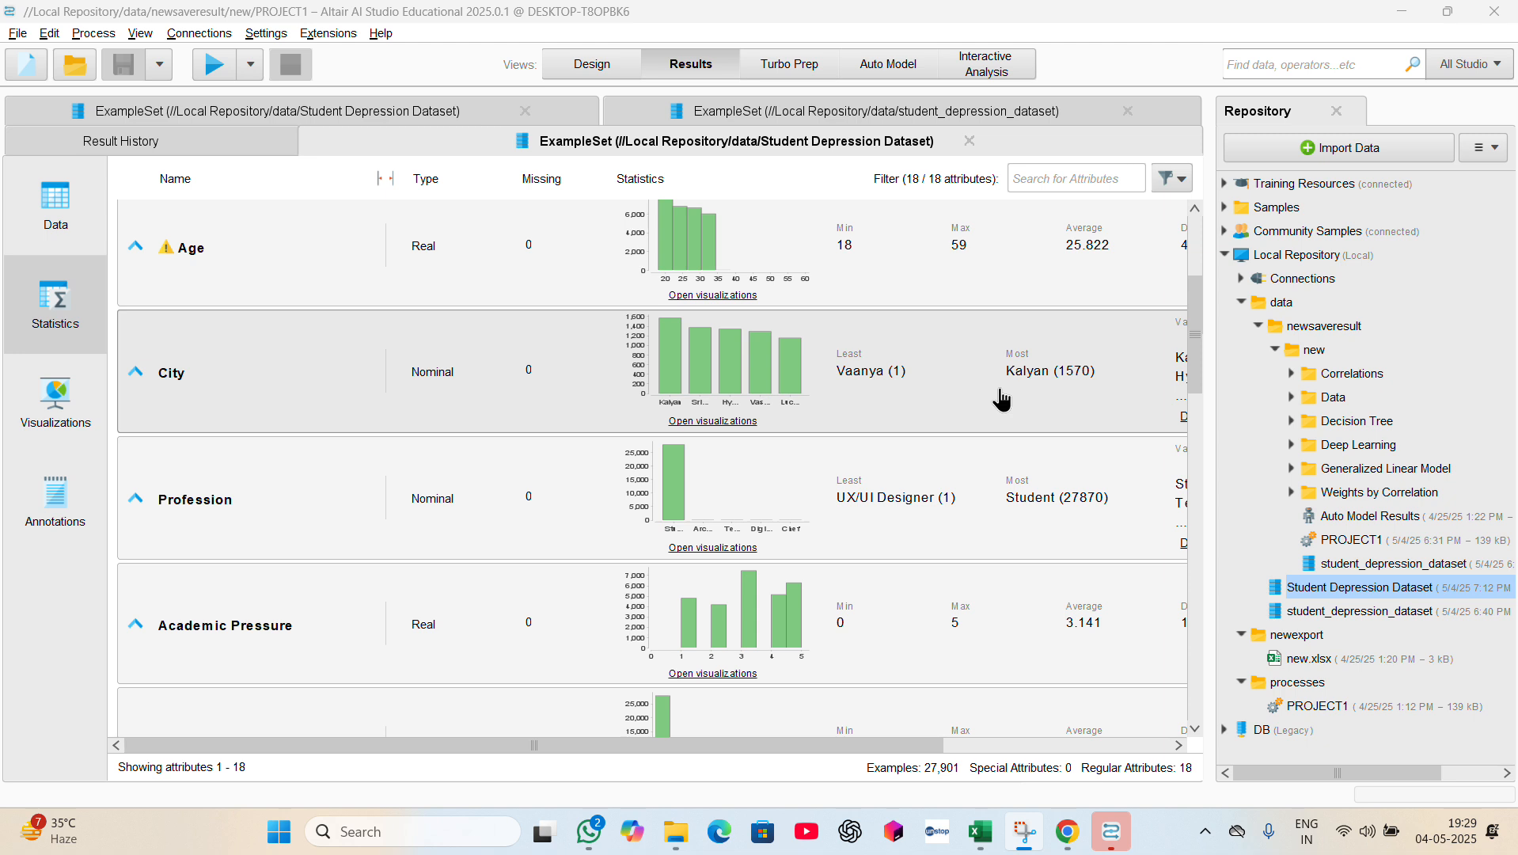
{"action": "scroll", "coordinate": [1002, 400], "scroll_direction": "right", "scroll_amount": 5}
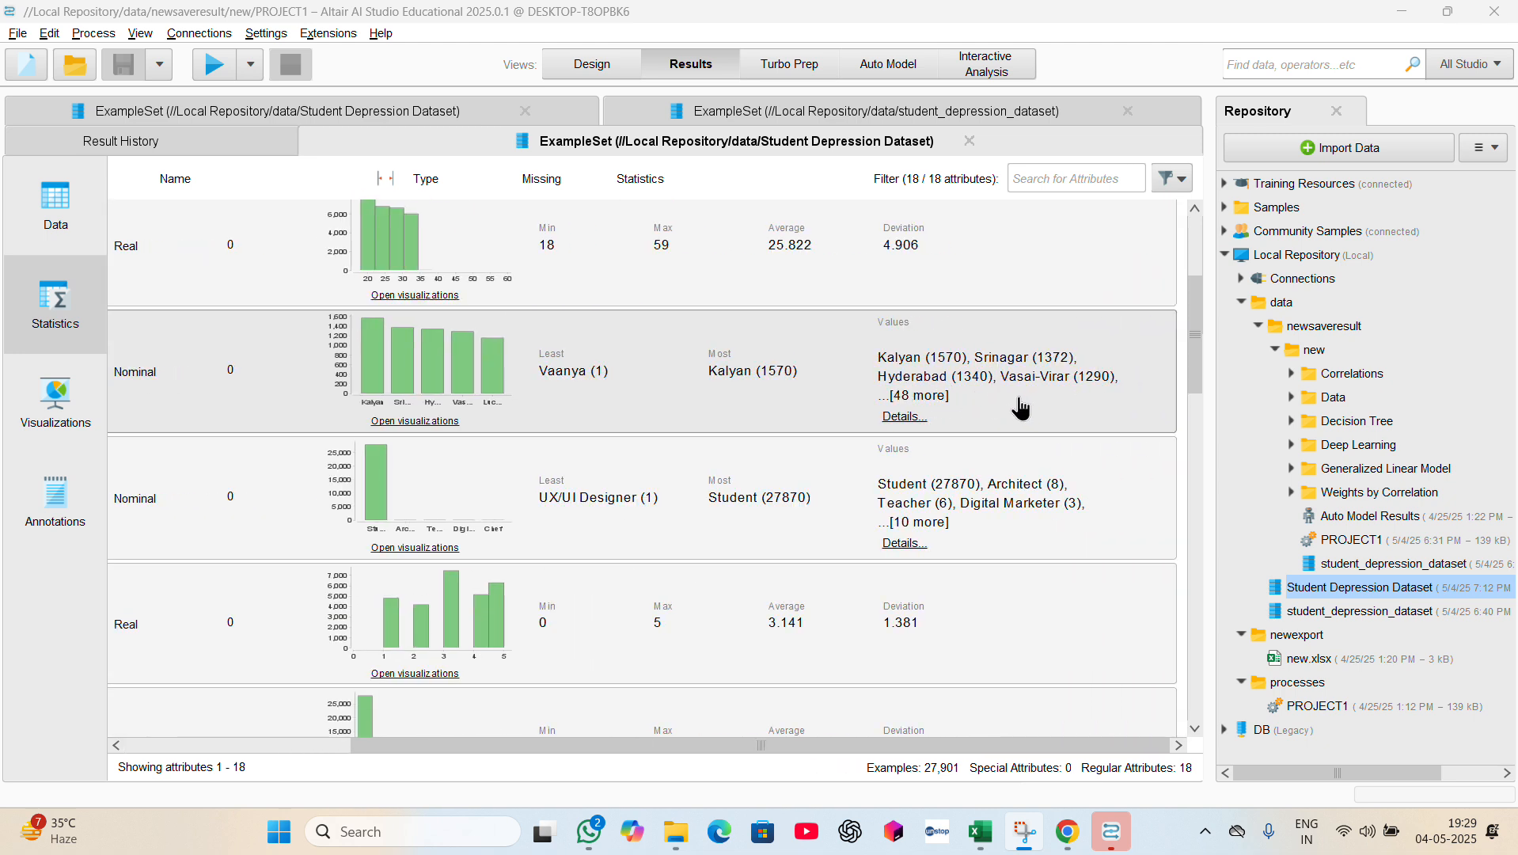
{"action": "scroll", "coordinate": [1020, 408], "scroll_direction": "left", "scroll_amount": 4}
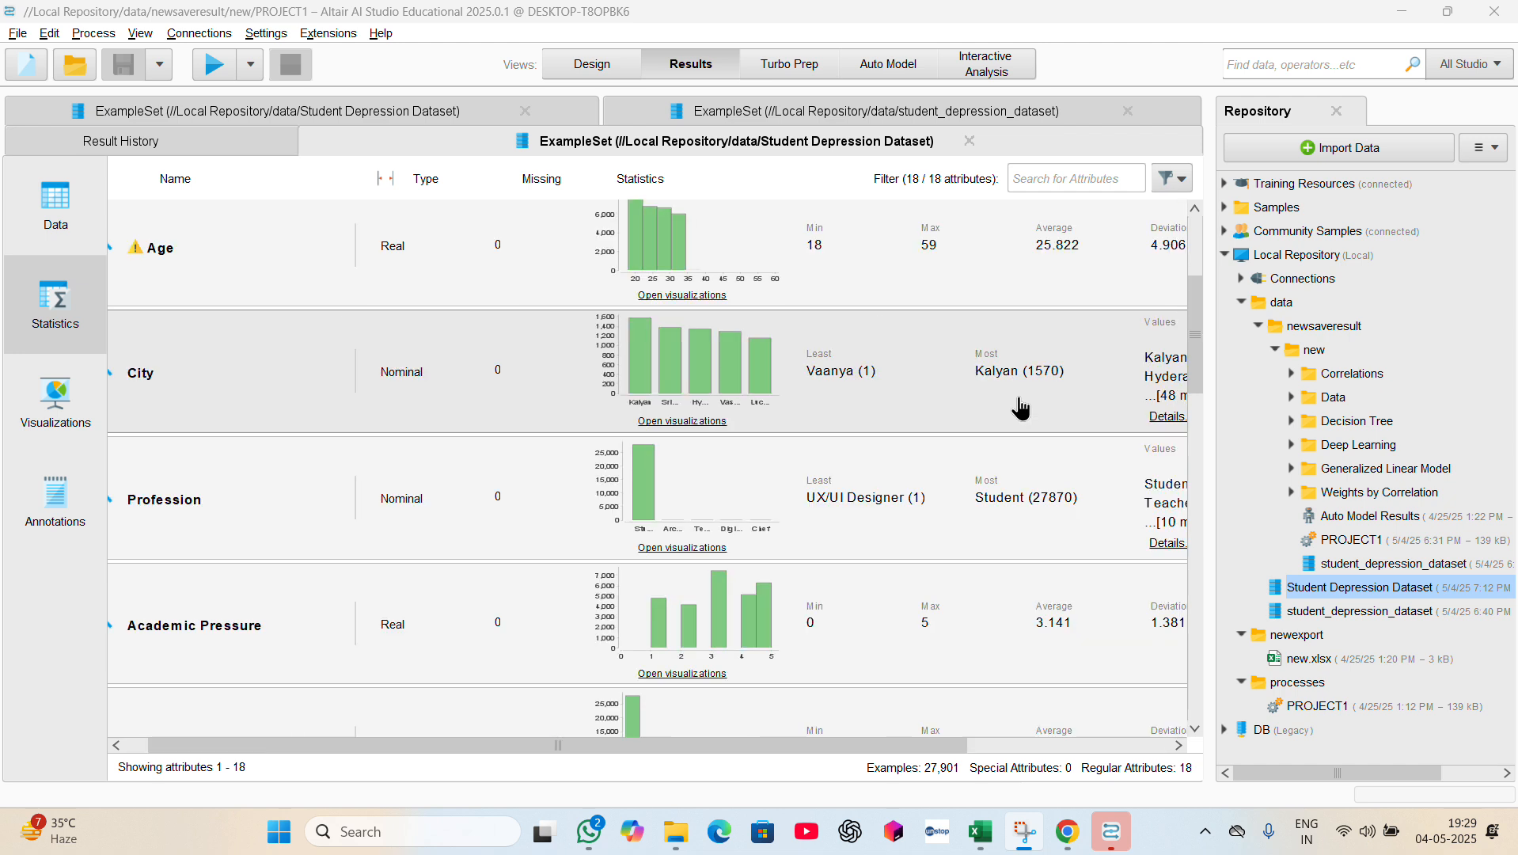
{"action": "scroll", "coordinate": [1018, 402], "scroll_direction": "right", "scroll_amount": 1}
{"action": "scroll", "coordinate": [1016, 399], "scroll_direction": "left", "scroll_amount": 2}
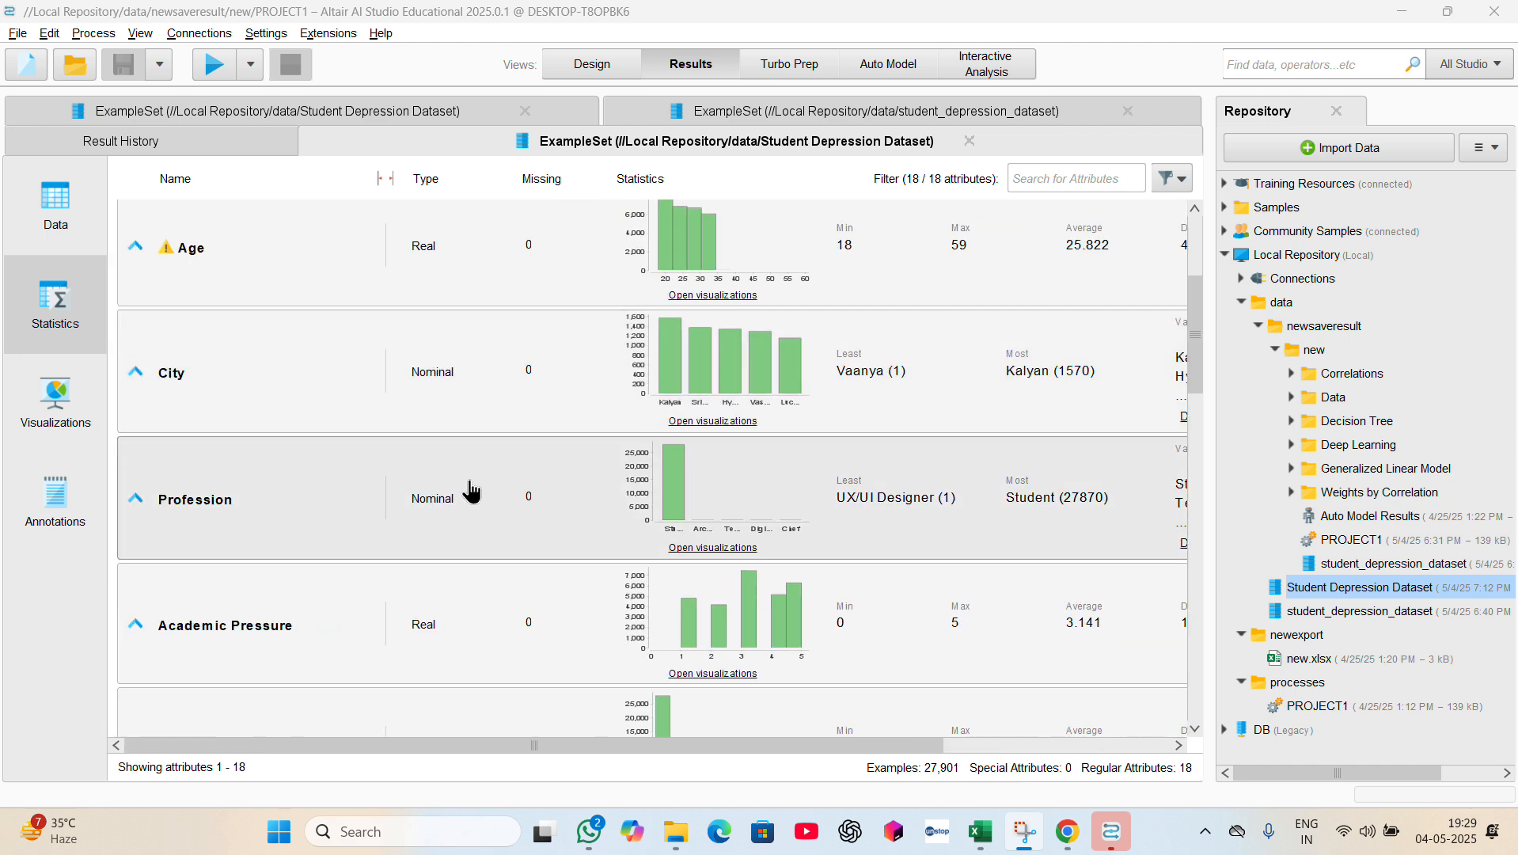
- Examine the expanded charts and statistics of Academic Pressure, Work Pressure and CGPA
{"action": "scroll", "coordinate": [277, 524], "scroll_direction": "down", "scroll_amount": 1}
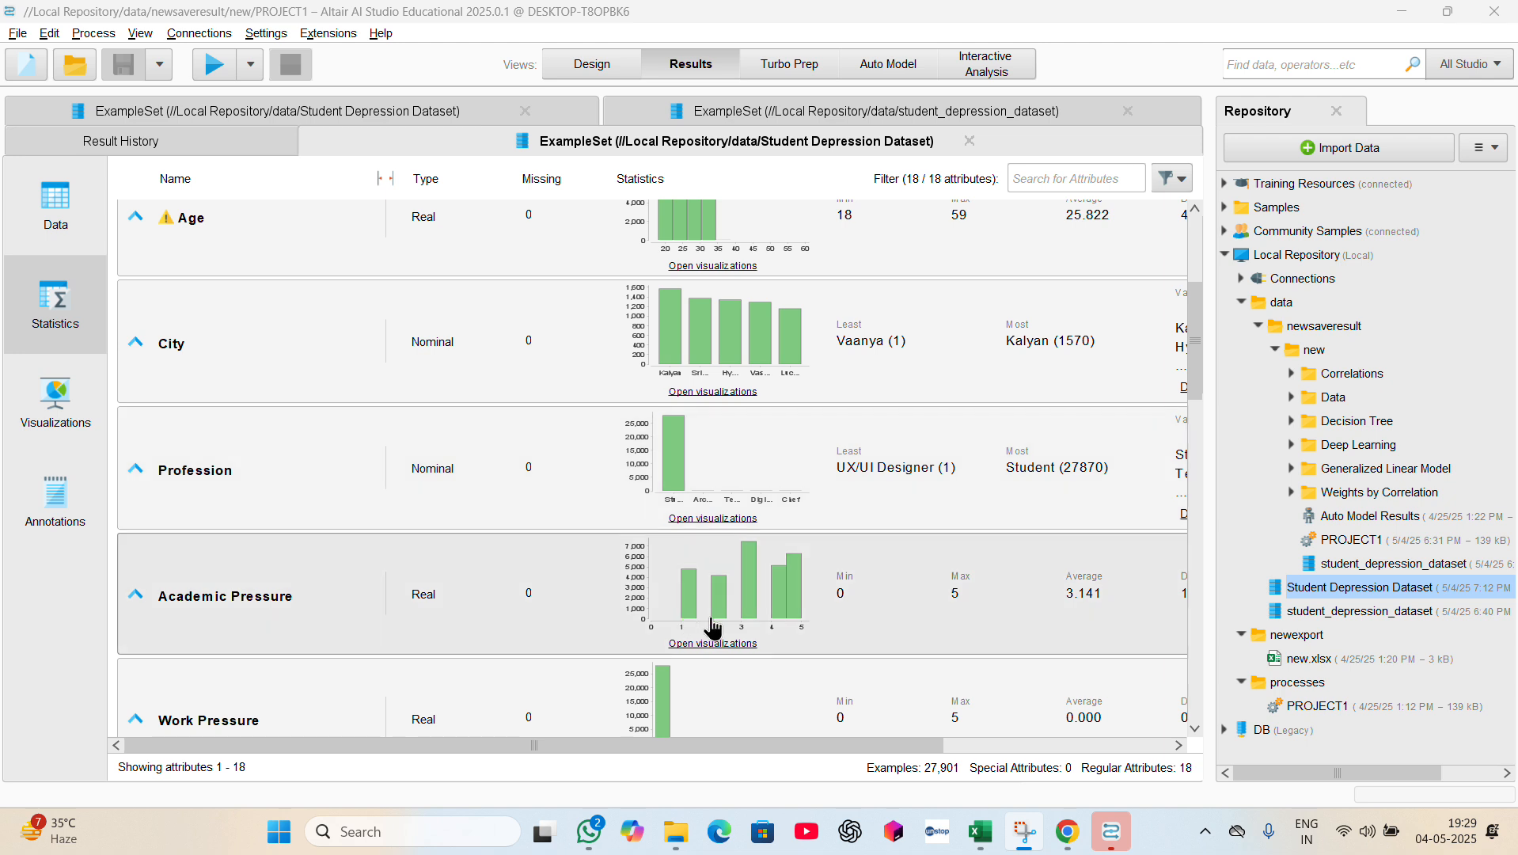
{"action": "scroll", "coordinate": [779, 638], "scroll_direction": "down", "scroll_amount": 3}
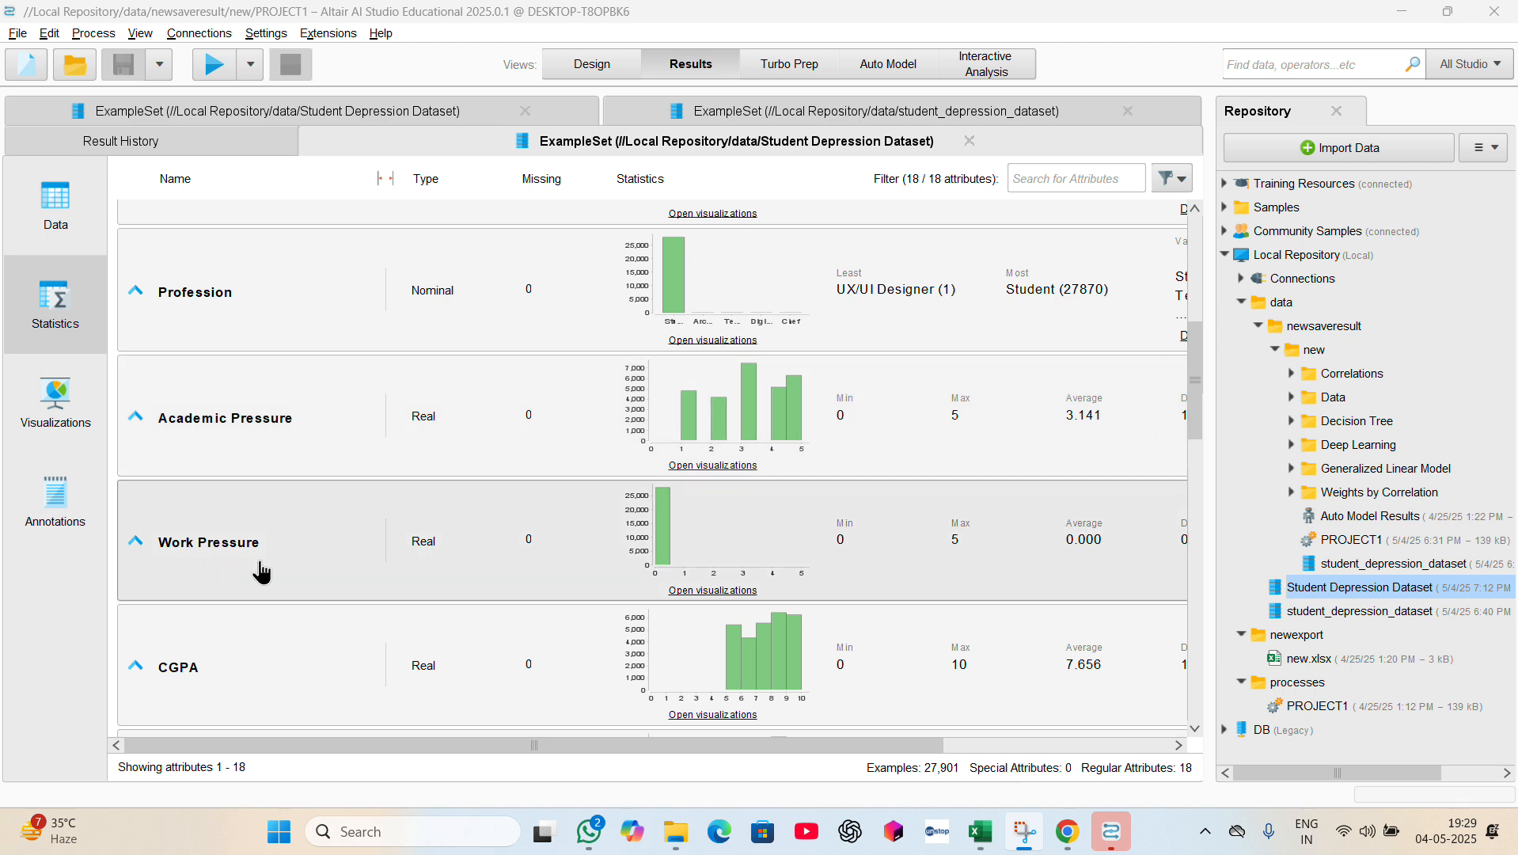
{"action": "scroll", "coordinate": [261, 571], "scroll_direction": "down", "scroll_amount": 1}
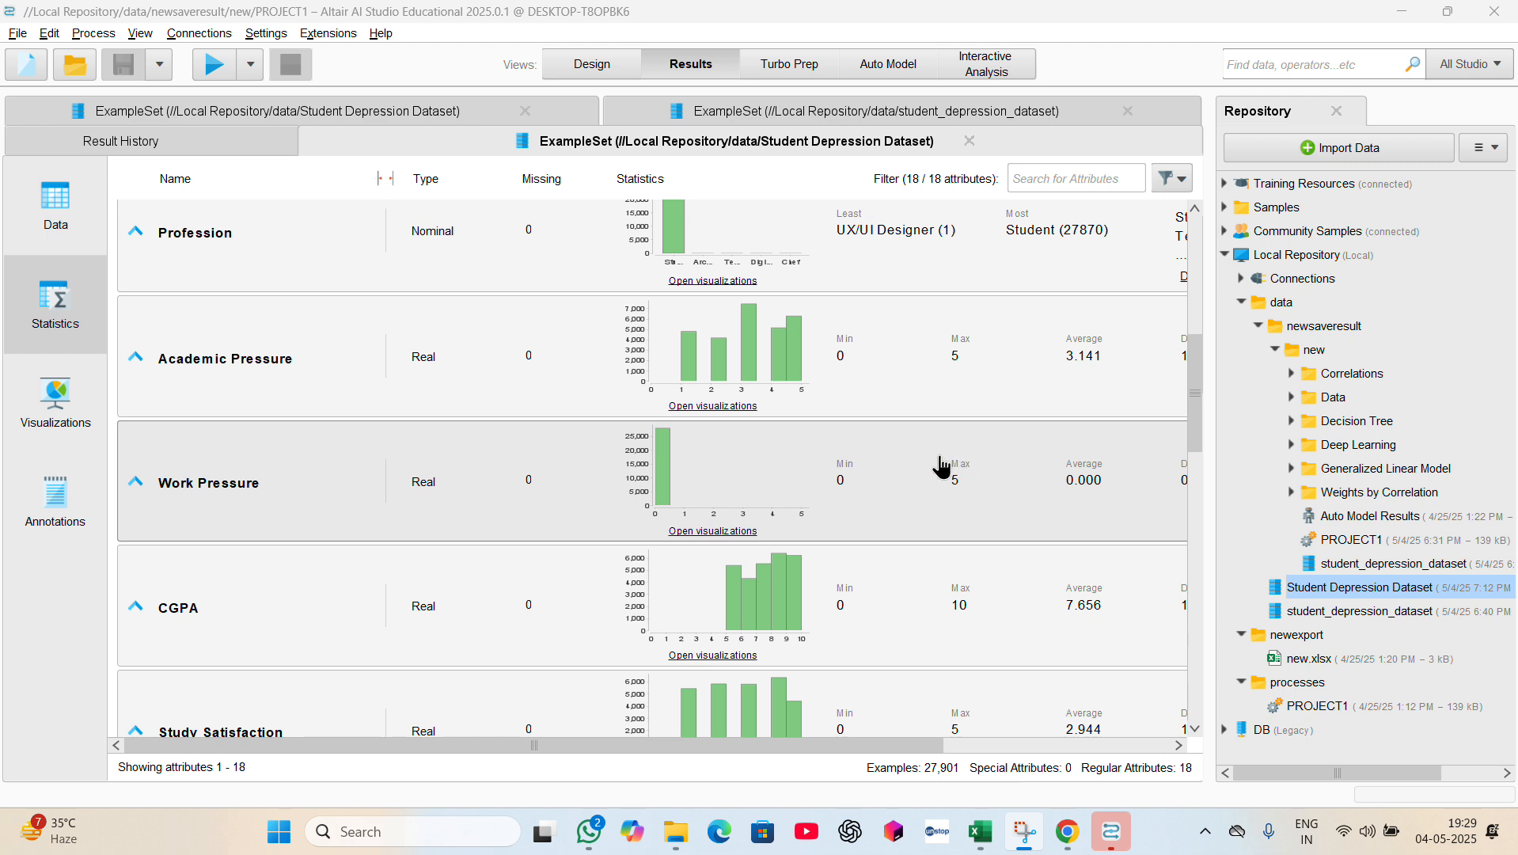
{"action": "scroll", "coordinate": [554, 508], "scroll_direction": "right", "scroll_amount": 3}
{"action": "scroll", "coordinate": [652, 513], "scroll_direction": "left", "scroll_amount": 3}
{"action": "scroll", "coordinate": [291, 518], "scroll_direction": "down", "scroll_amount": 2}
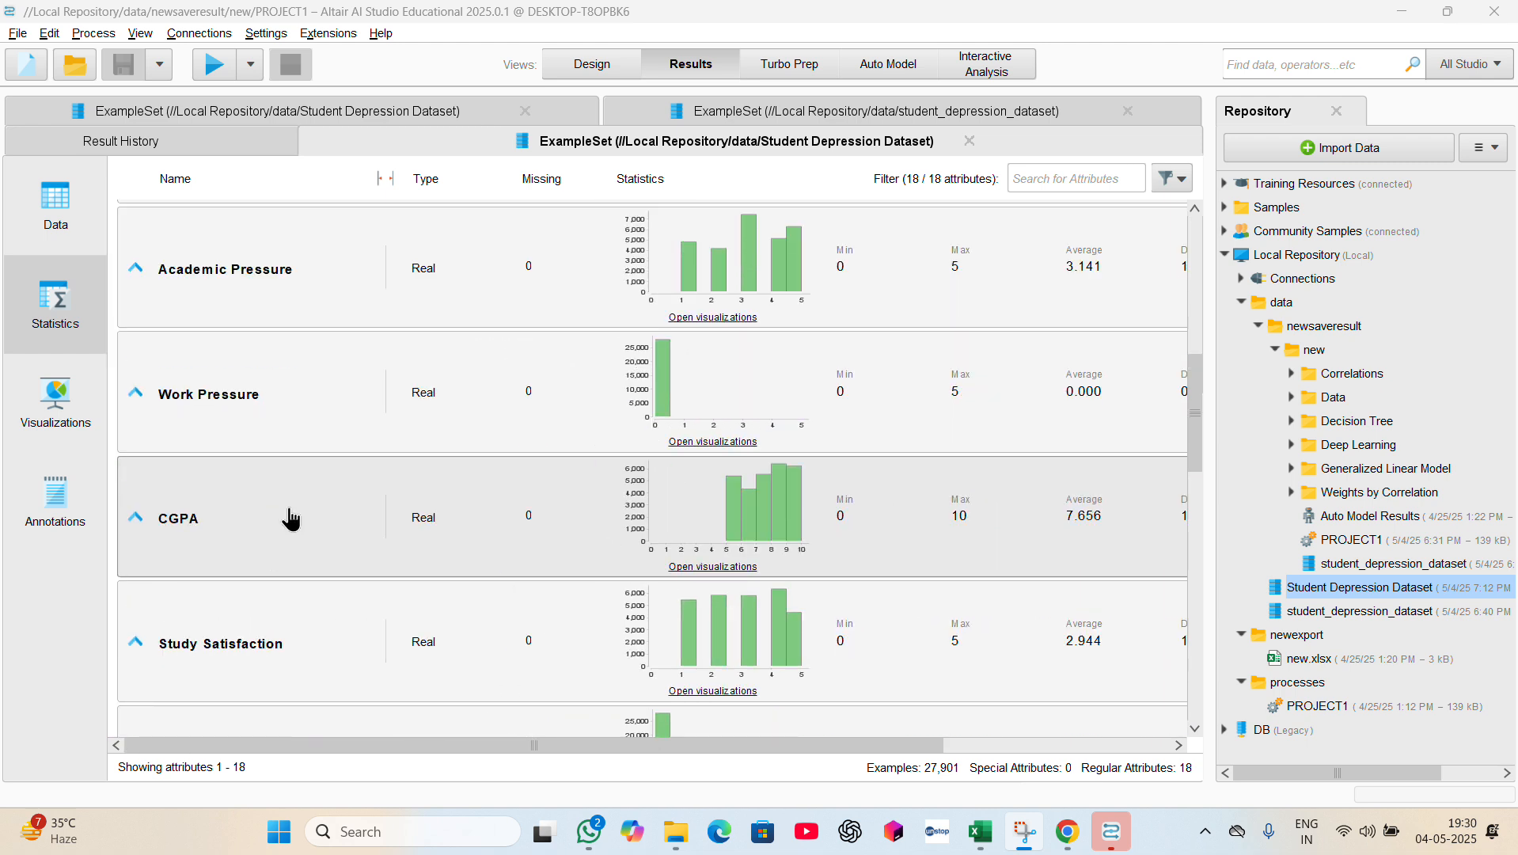
{"action": "scroll", "coordinate": [291, 519], "scroll_direction": "down", "scroll_amount": 1}
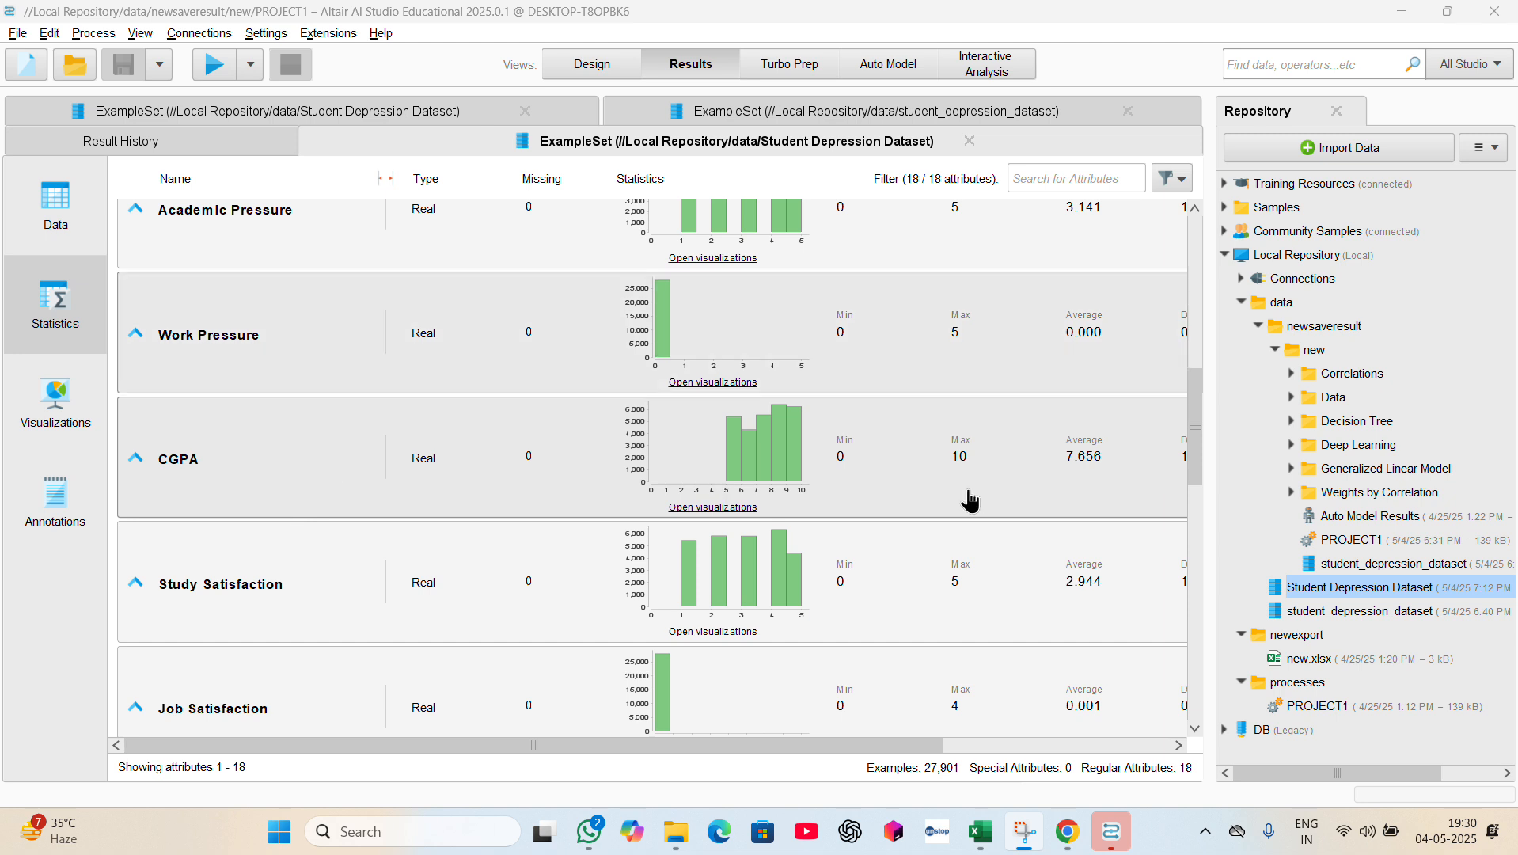
- Examine the deviation values of the Work Pressure, CGPA, Study Satisfaction and Job Satisfaction attributes
{"action": "scroll", "coordinate": [1025, 496], "scroll_direction": "right", "scroll_amount": 1}
{"action": "scroll", "coordinate": [1024, 497], "scroll_direction": "right", "scroll_amount": 5}
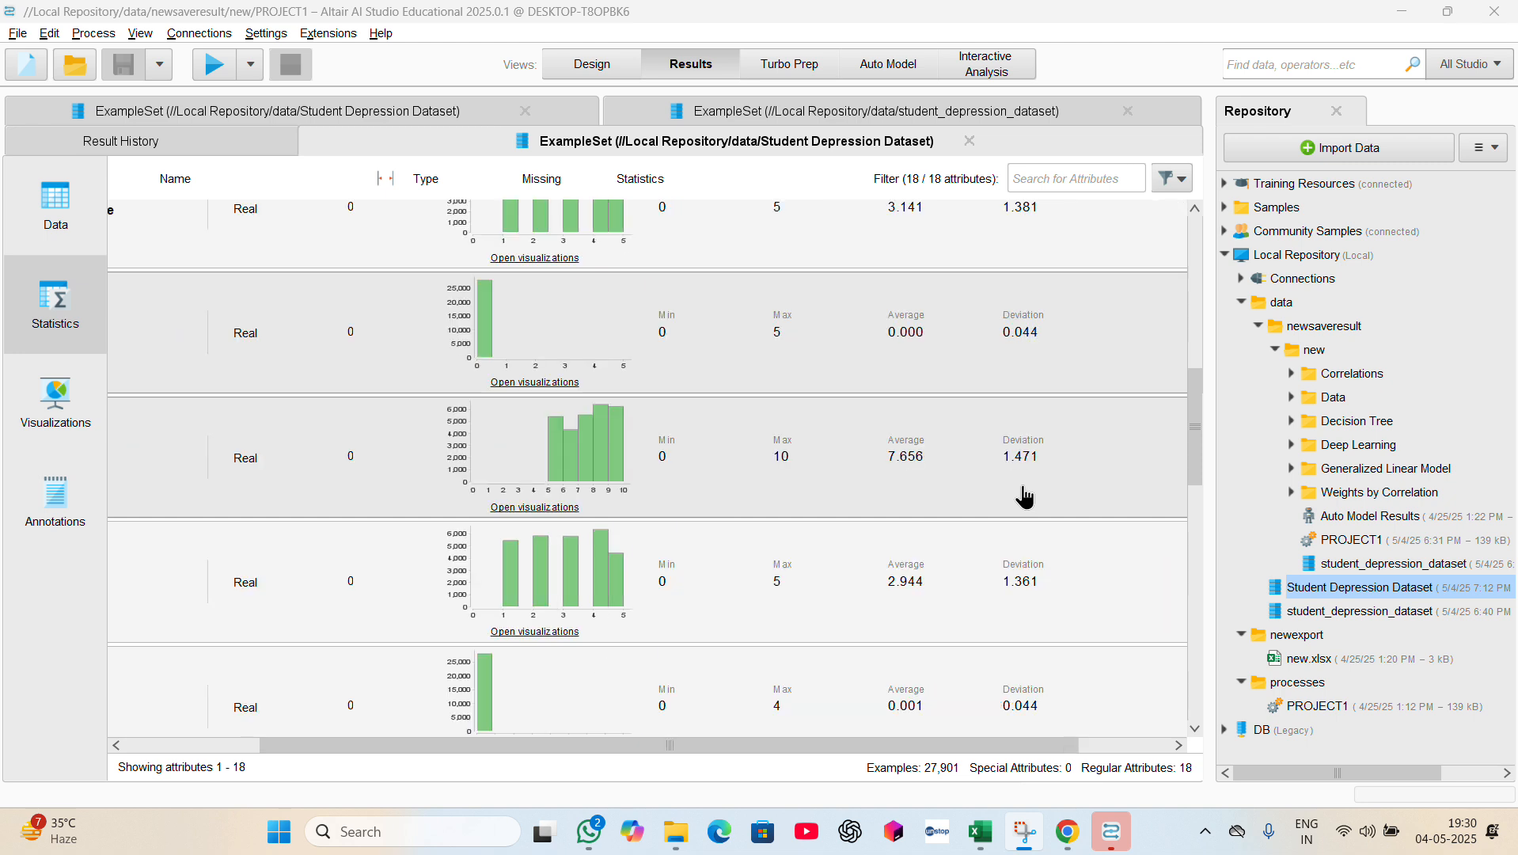
{"action": "scroll", "coordinate": [1025, 497], "scroll_direction": "left", "scroll_amount": 5}
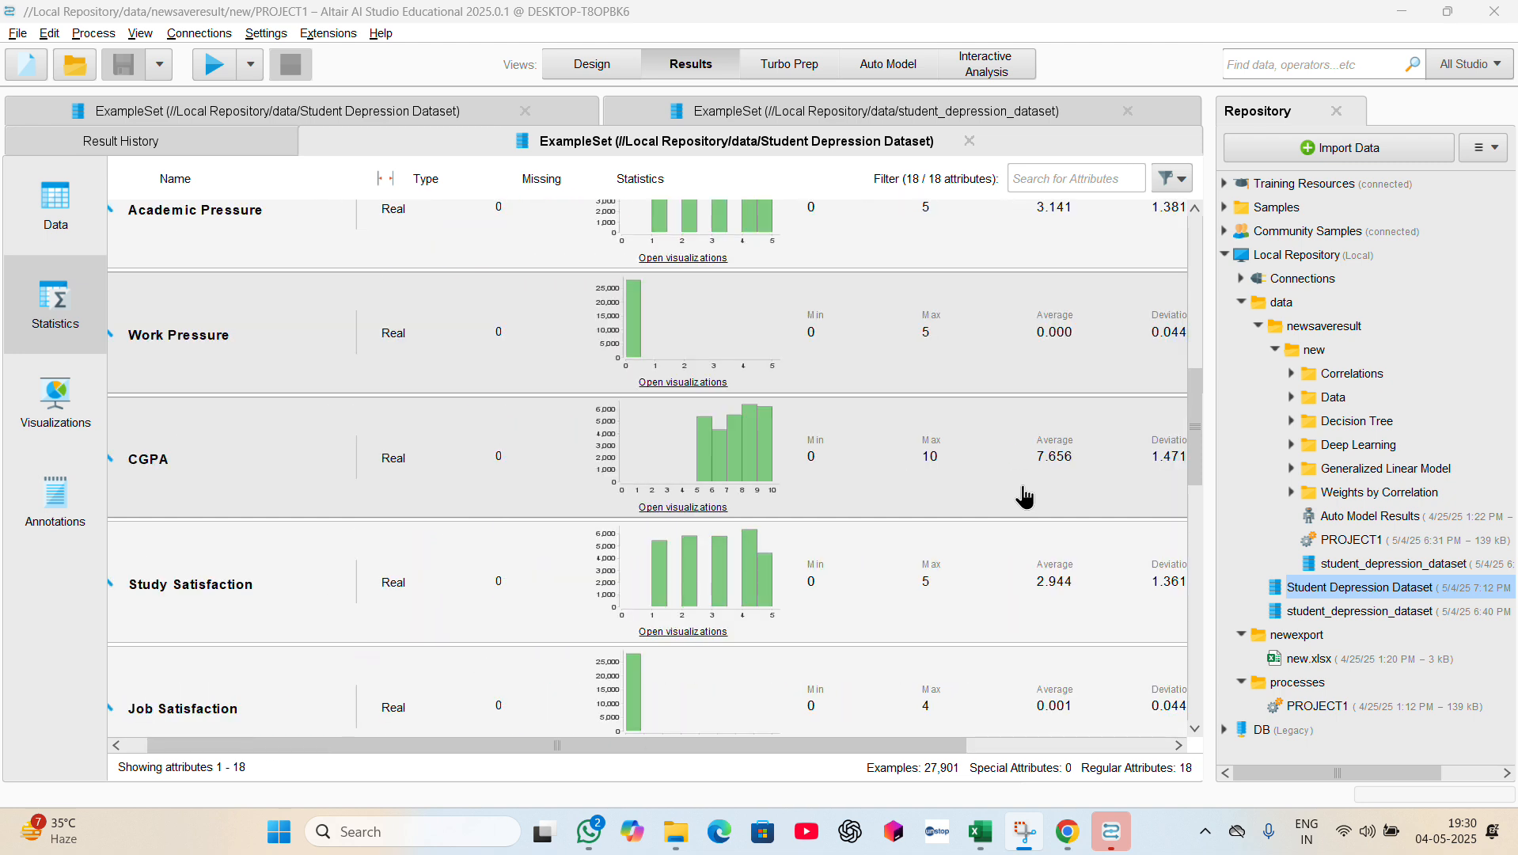
{"action": "scroll", "coordinate": [269, 637], "scroll_direction": "left", "scroll_amount": 1}
- Open the Study Satisfaction attribute's histogram visualization, examine it and return to the statistics
{"action": "scroll", "coordinate": [269, 637], "scroll_direction": "down", "scroll_amount": 1}
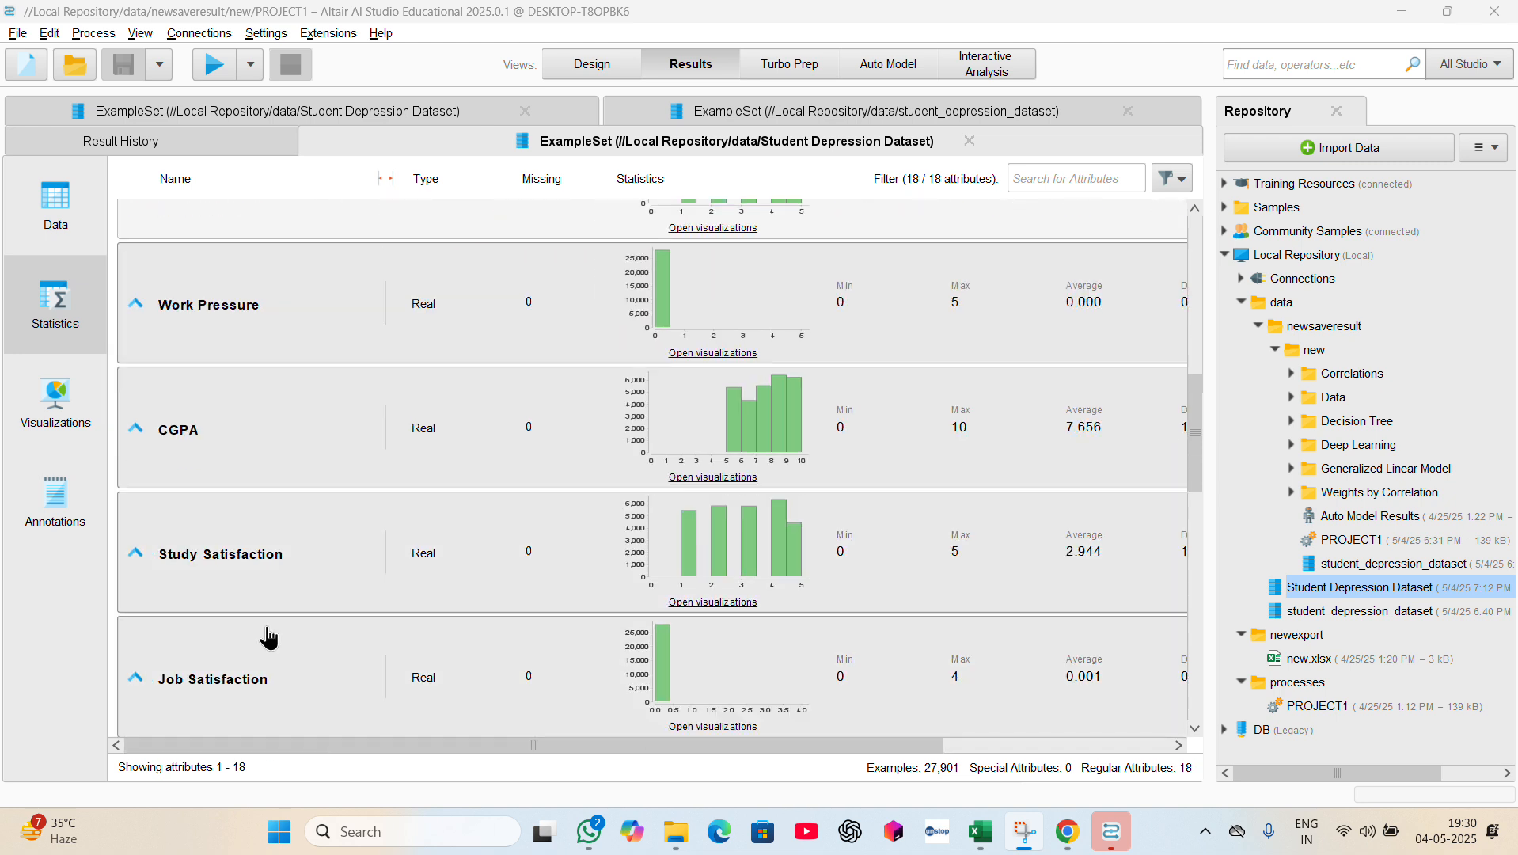
{"action": "scroll", "coordinate": [269, 637], "scroll_direction": "down", "scroll_amount": 1}
{"action": "scroll", "coordinate": [273, 634], "scroll_direction": "down", "scroll_amount": 1}
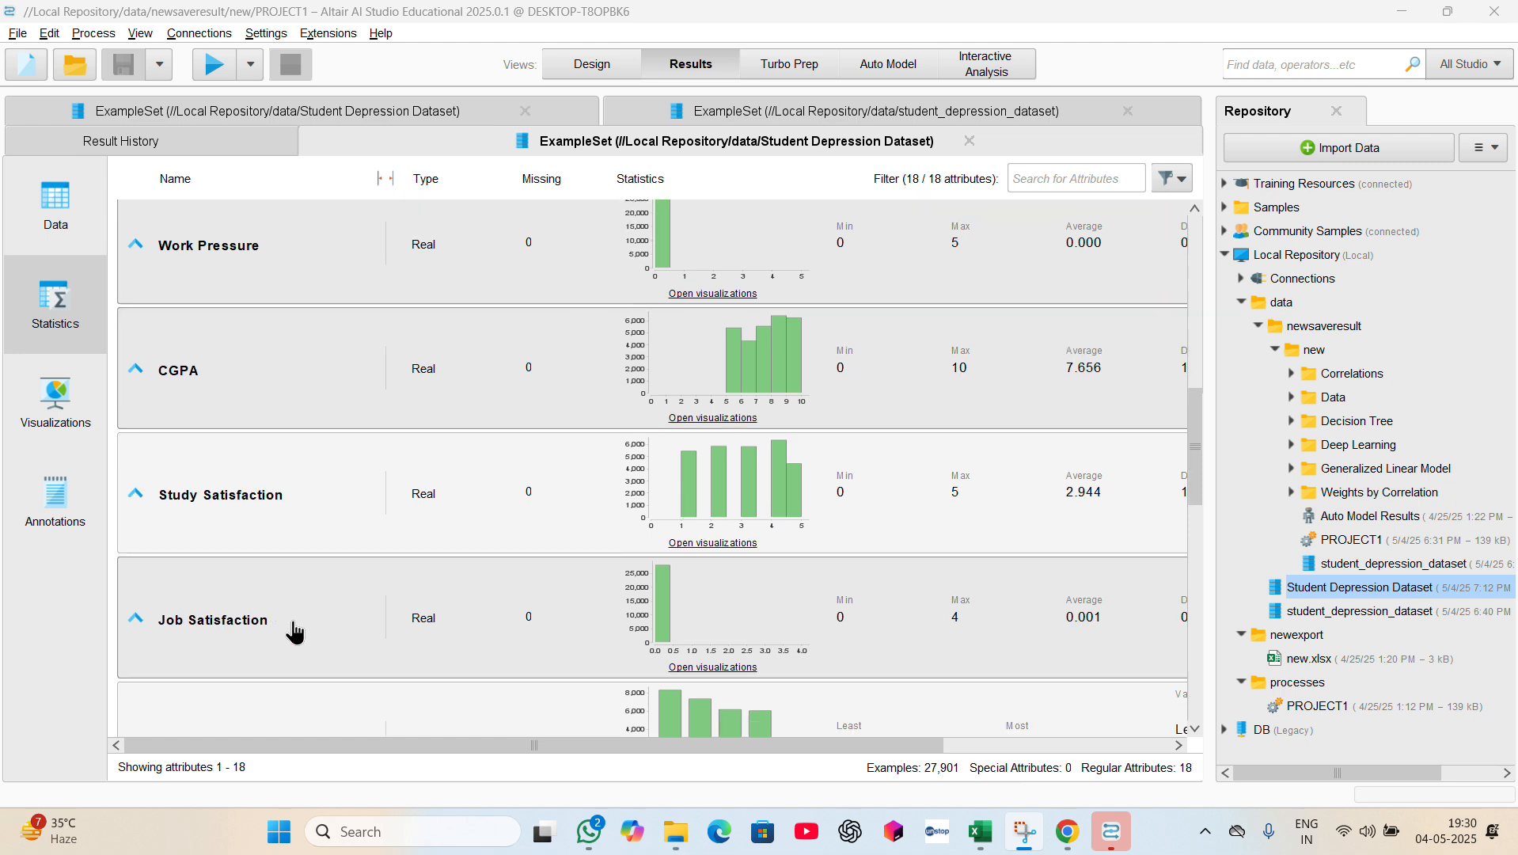
{"action": "left_click", "coordinate": [731, 543]}
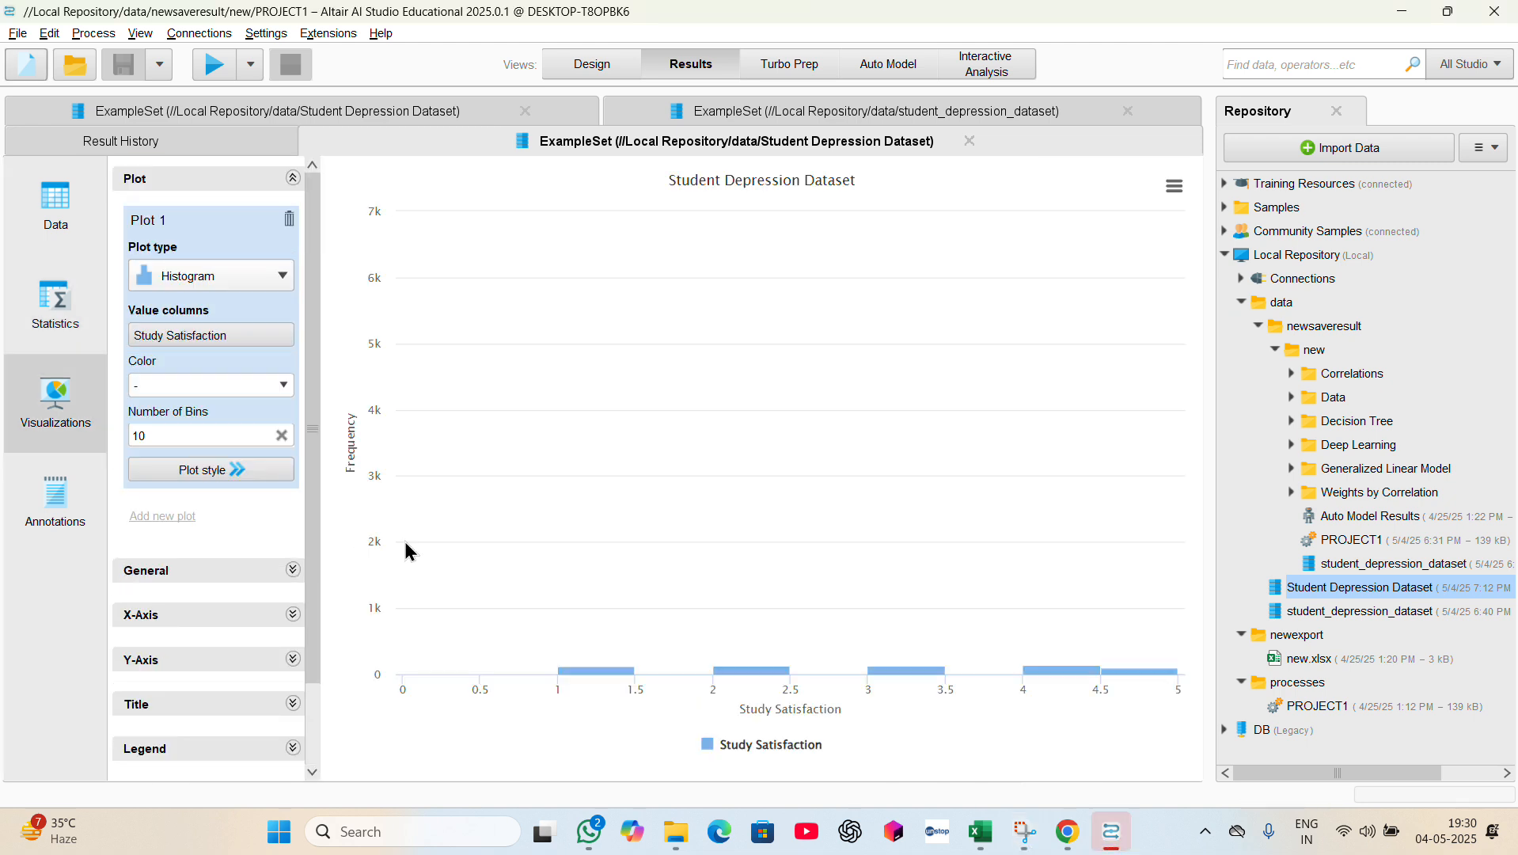
{"action": "left_click", "coordinate": [57, 299]}
- Examine the Job Satisfaction and Sleep Duration statistics, including Sleep Duration's list of values
{"action": "scroll", "coordinate": [410, 554], "scroll_direction": "down", "scroll_amount": 4}
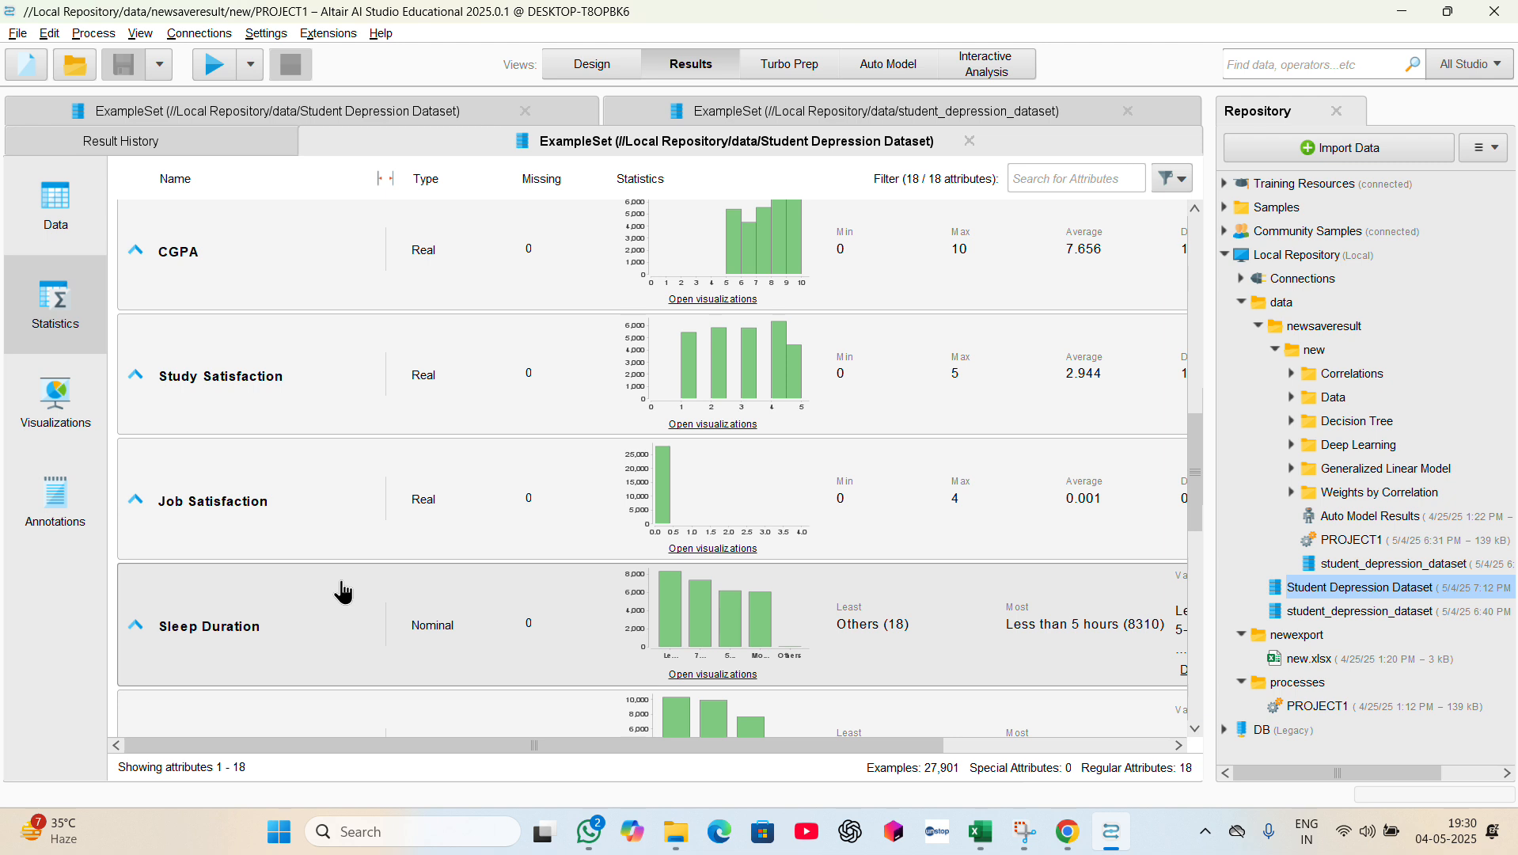
{"action": "scroll", "coordinate": [343, 592], "scroll_direction": "down", "scroll_amount": 1}
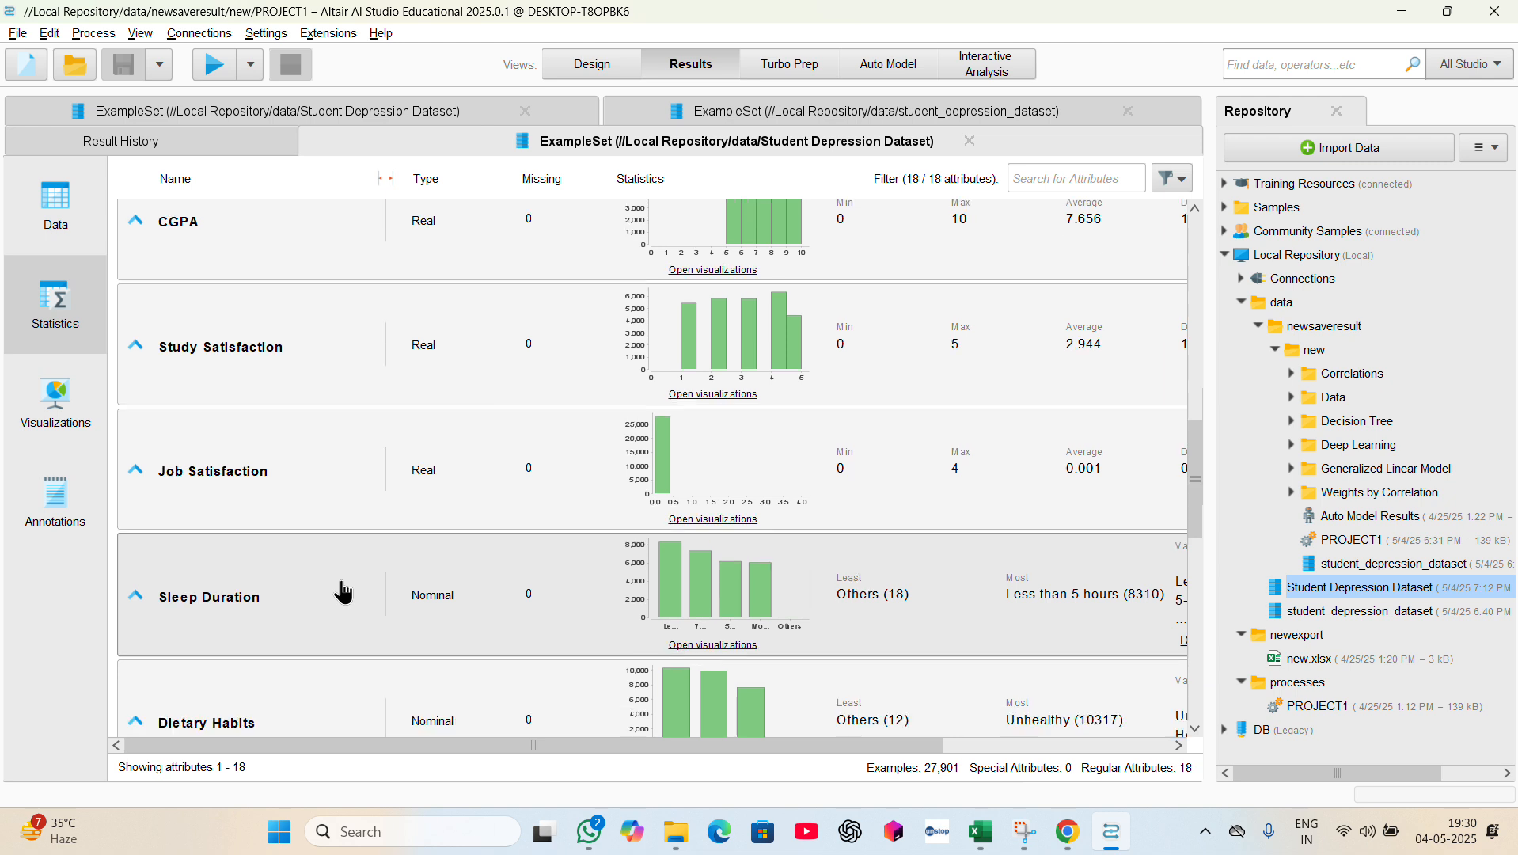
{"action": "scroll", "coordinate": [343, 592], "scroll_direction": "down", "scroll_amount": 3}
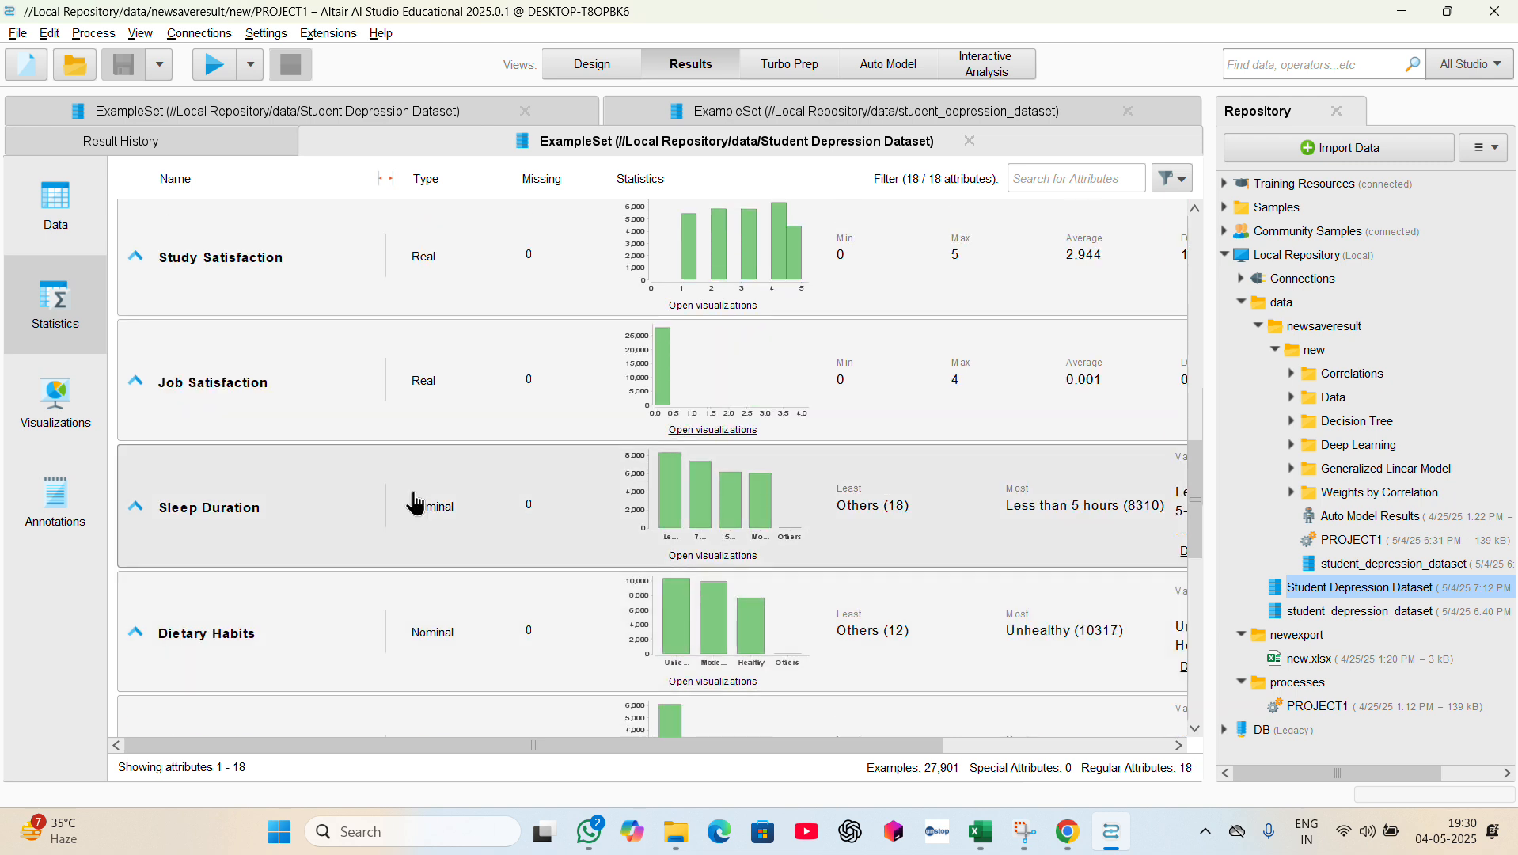
{"action": "scroll", "coordinate": [415, 502], "scroll_direction": "down", "scroll_amount": 1}
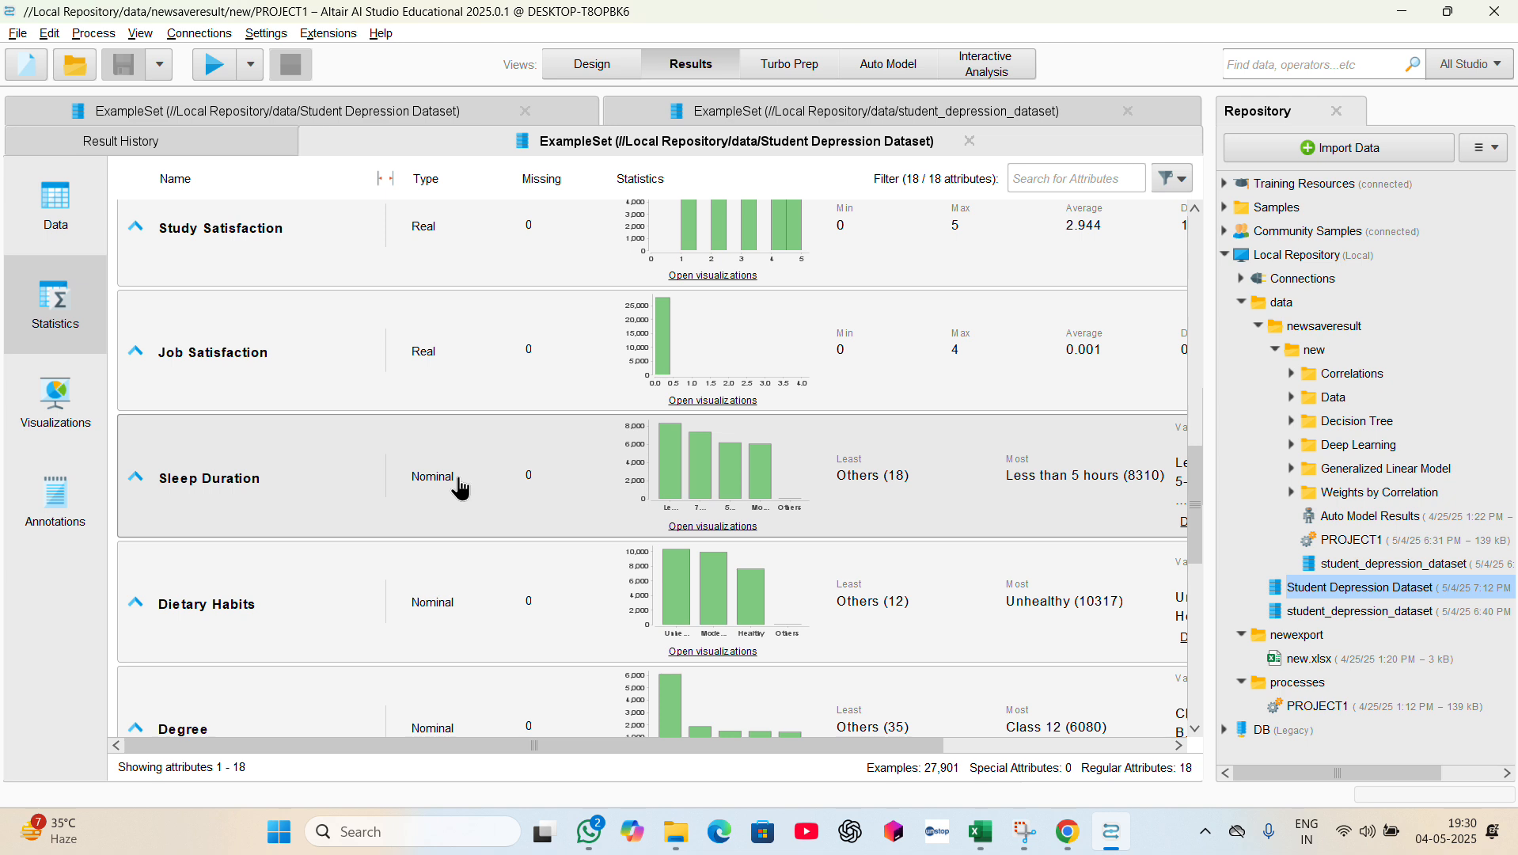
{"action": "scroll", "coordinate": [751, 452], "scroll_direction": "right", "scroll_amount": 3}
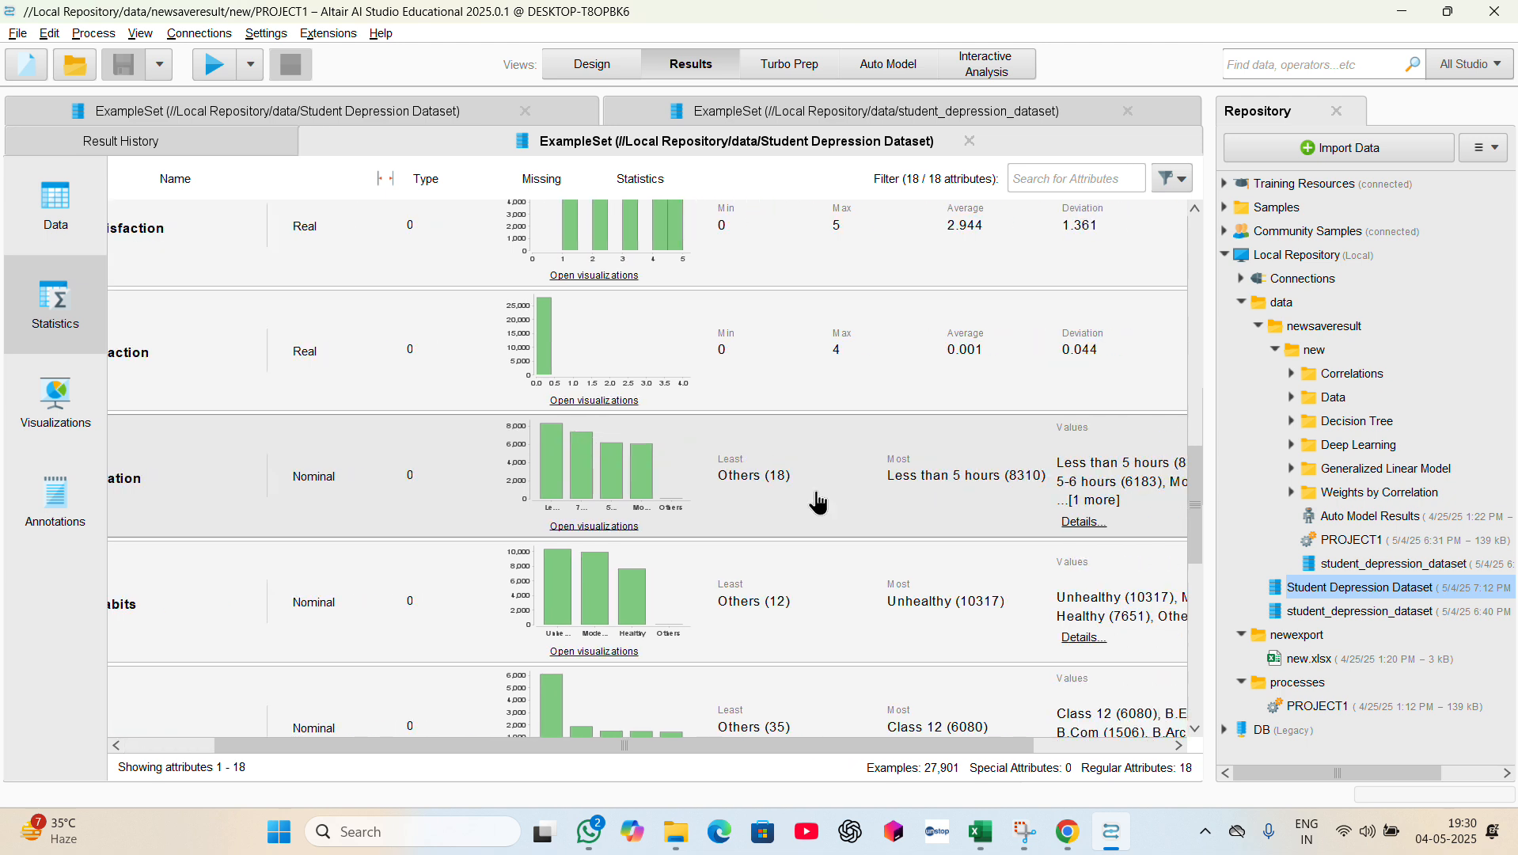
{"action": "scroll", "coordinate": [819, 503], "scroll_direction": "left", "scroll_amount": 3}
- Examine the statistics from Dietary Habits and Degree through suicidal thoughts, Work/Study Hours, Financial Stress, Family History of Mental Illness and Depression
{"action": "scroll", "coordinate": [400, 520], "scroll_direction": "down", "scroll_amount": 4}
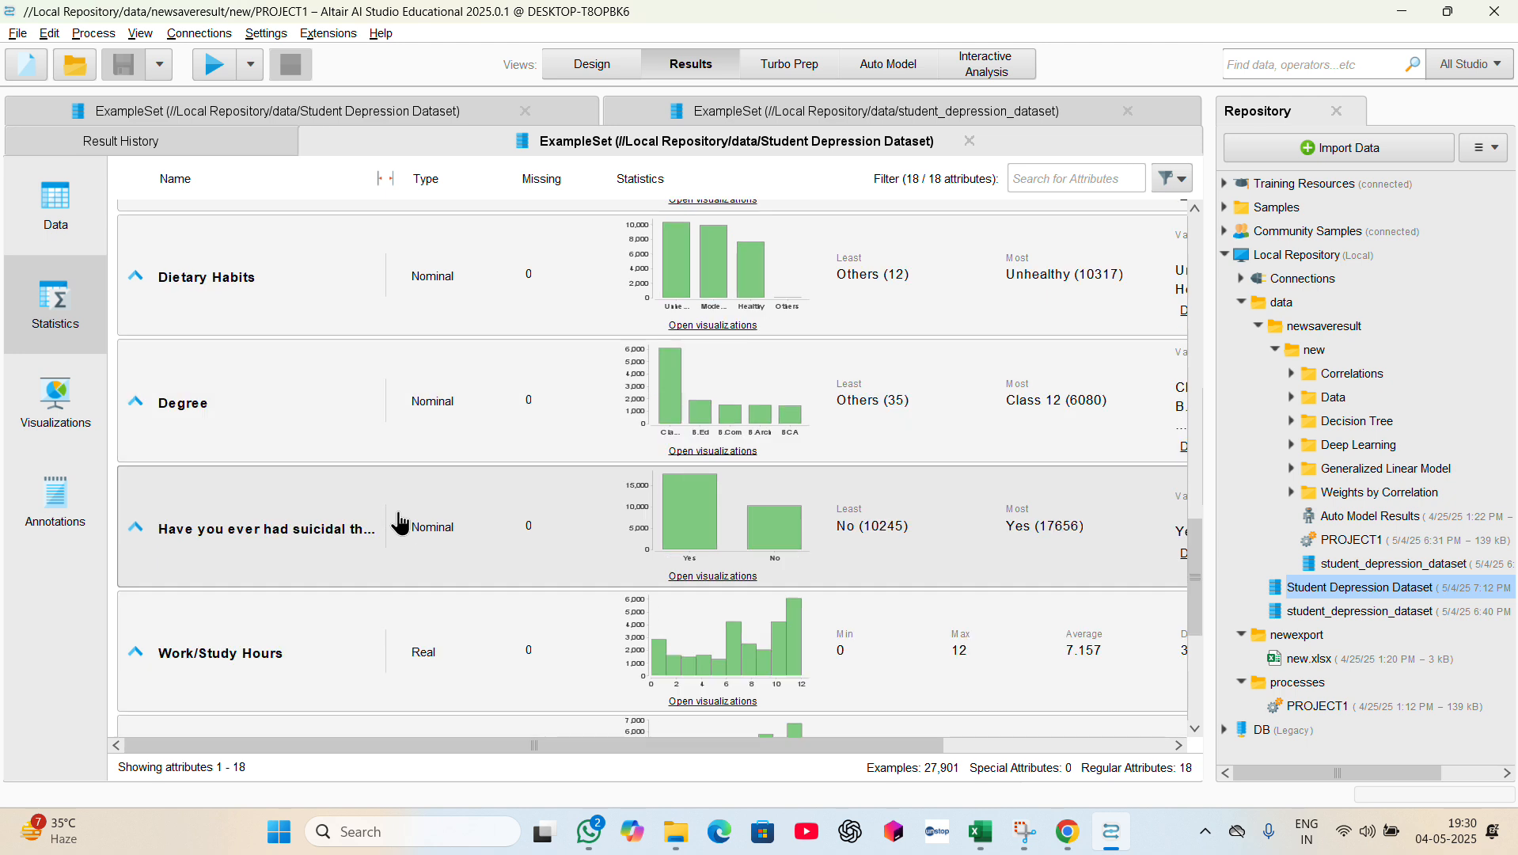
{"action": "scroll", "coordinate": [399, 523], "scroll_direction": "down", "scroll_amount": 1}
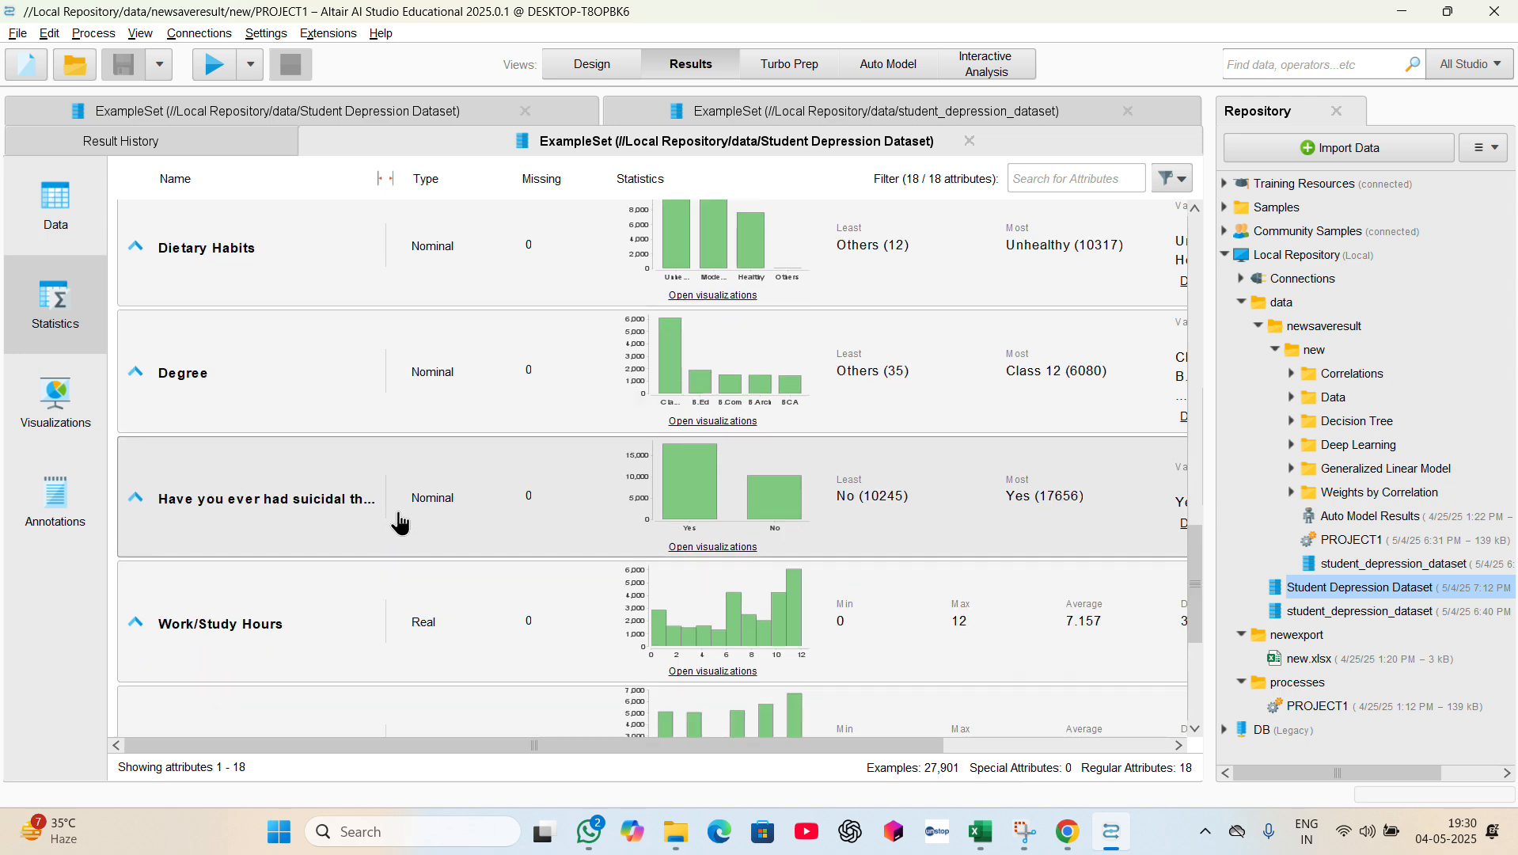
{"action": "scroll", "coordinate": [400, 523], "scroll_direction": "down", "scroll_amount": 3}
{"action": "scroll", "coordinate": [272, 546], "scroll_direction": "down", "scroll_amount": 7}
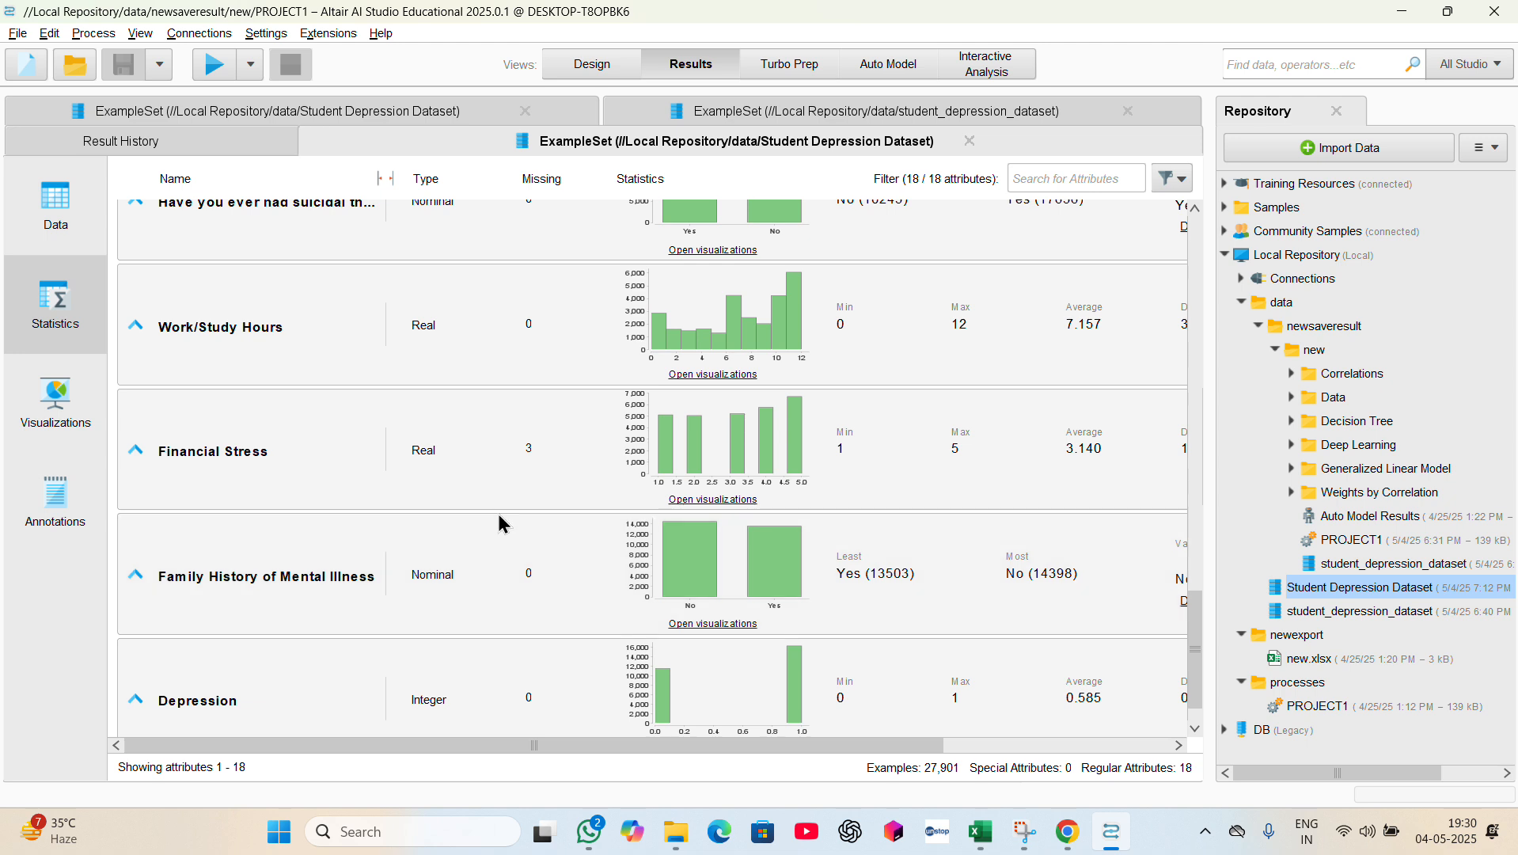
{"action": "scroll", "coordinate": [222, 557], "scroll_direction": "down", "scroll_amount": 1}
{"action": "scroll", "coordinate": [223, 557], "scroll_direction": "down", "scroll_amount": 1}
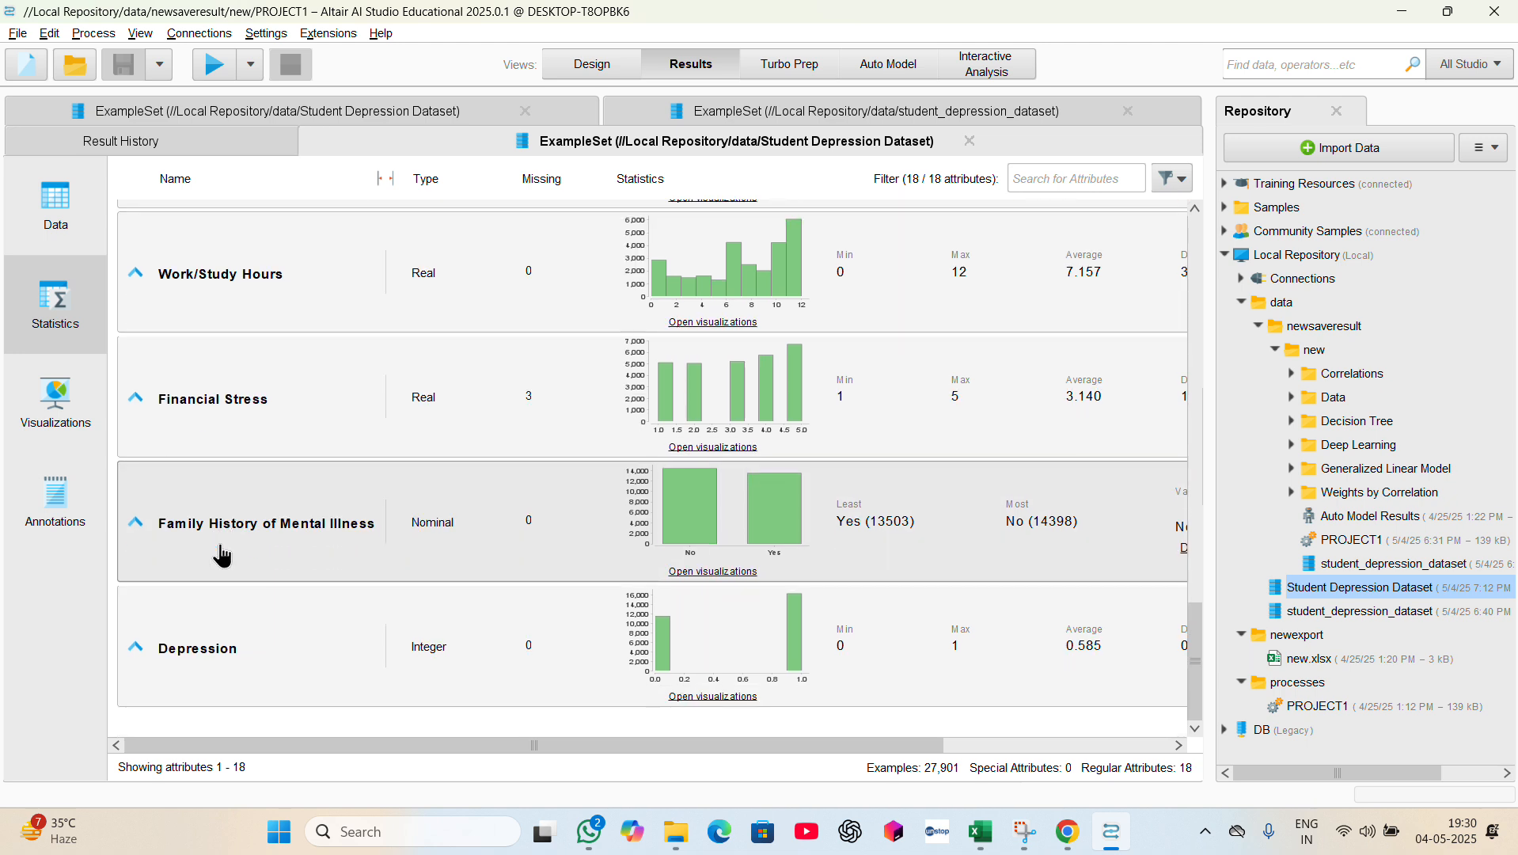
- Open the Depression attribute's histogram visualization and read the counts of both bars
{"action": "left_click", "coordinate": [722, 696]}
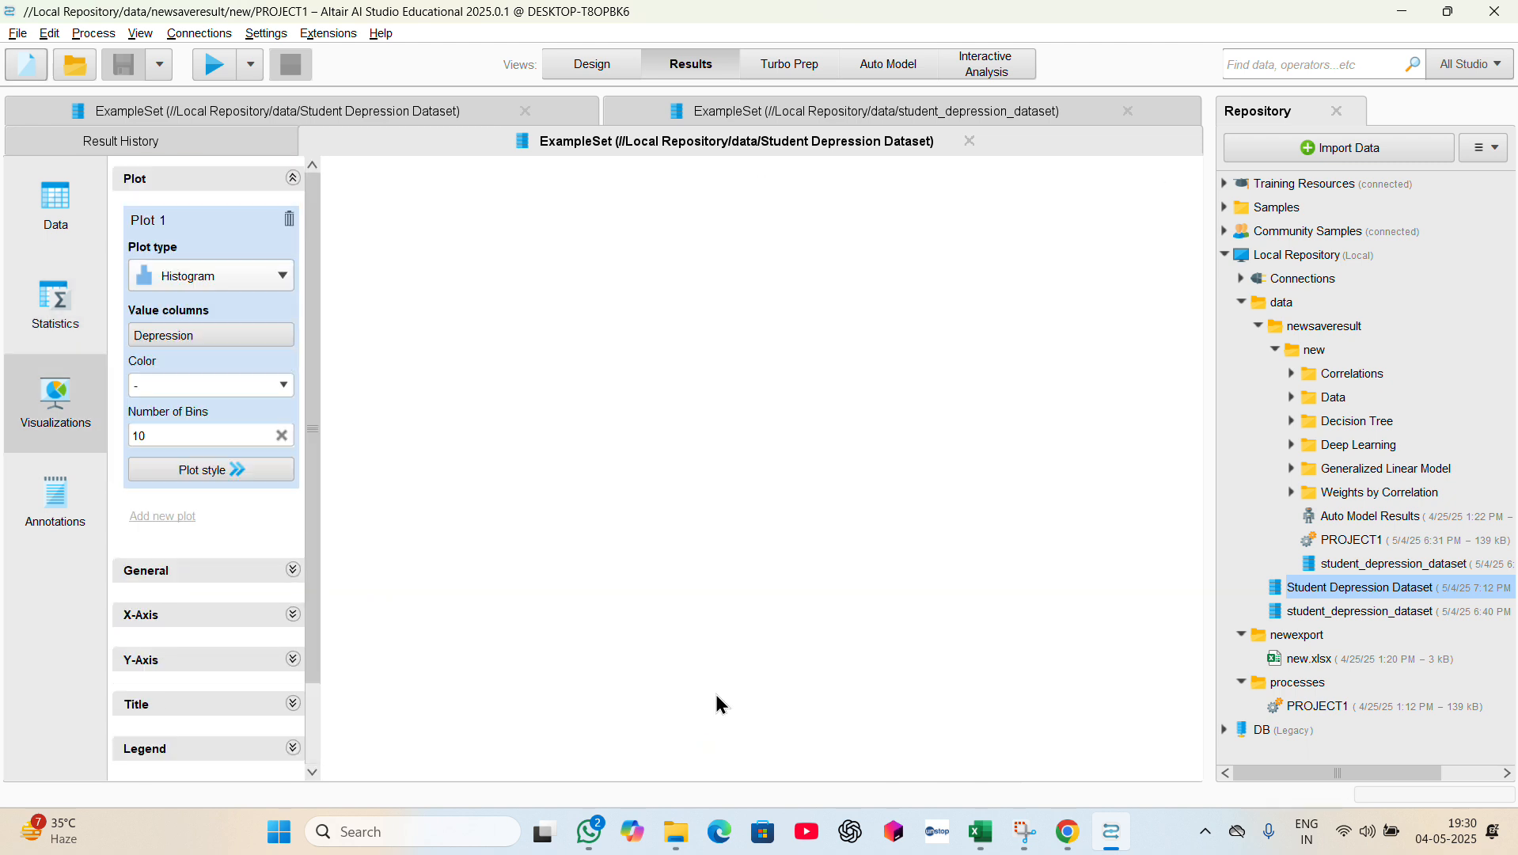
{"action": "mouse_move", "coordinate": [410, 518]}
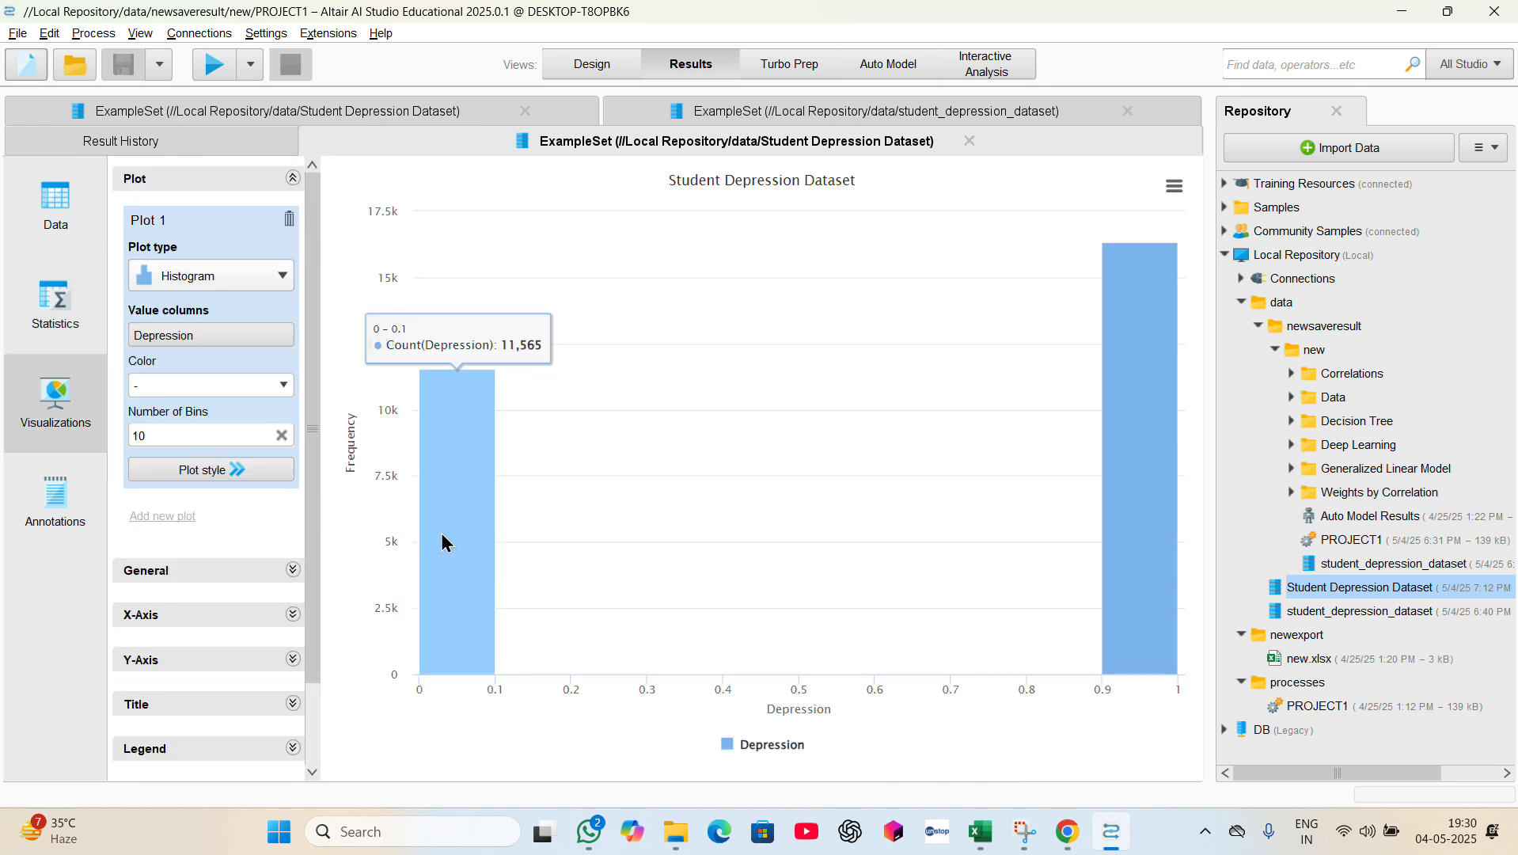
{"action": "mouse_move", "coordinate": [1173, 372]}
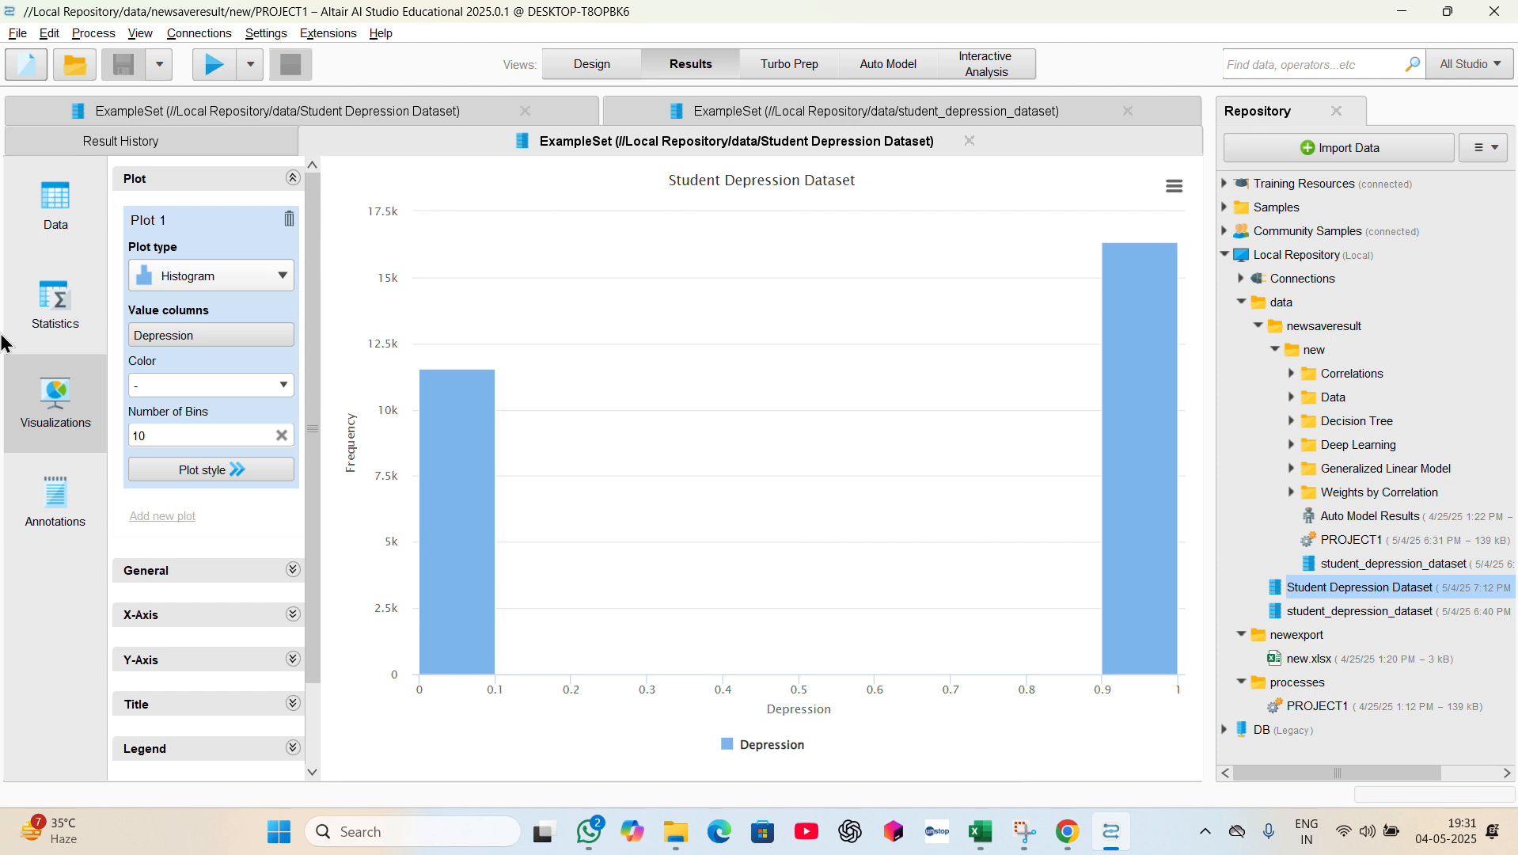
- View the process in Design and the Interactive Analysis start page, and minimize the window to the desktop
{"action": "left_click", "coordinate": [573, 62]}
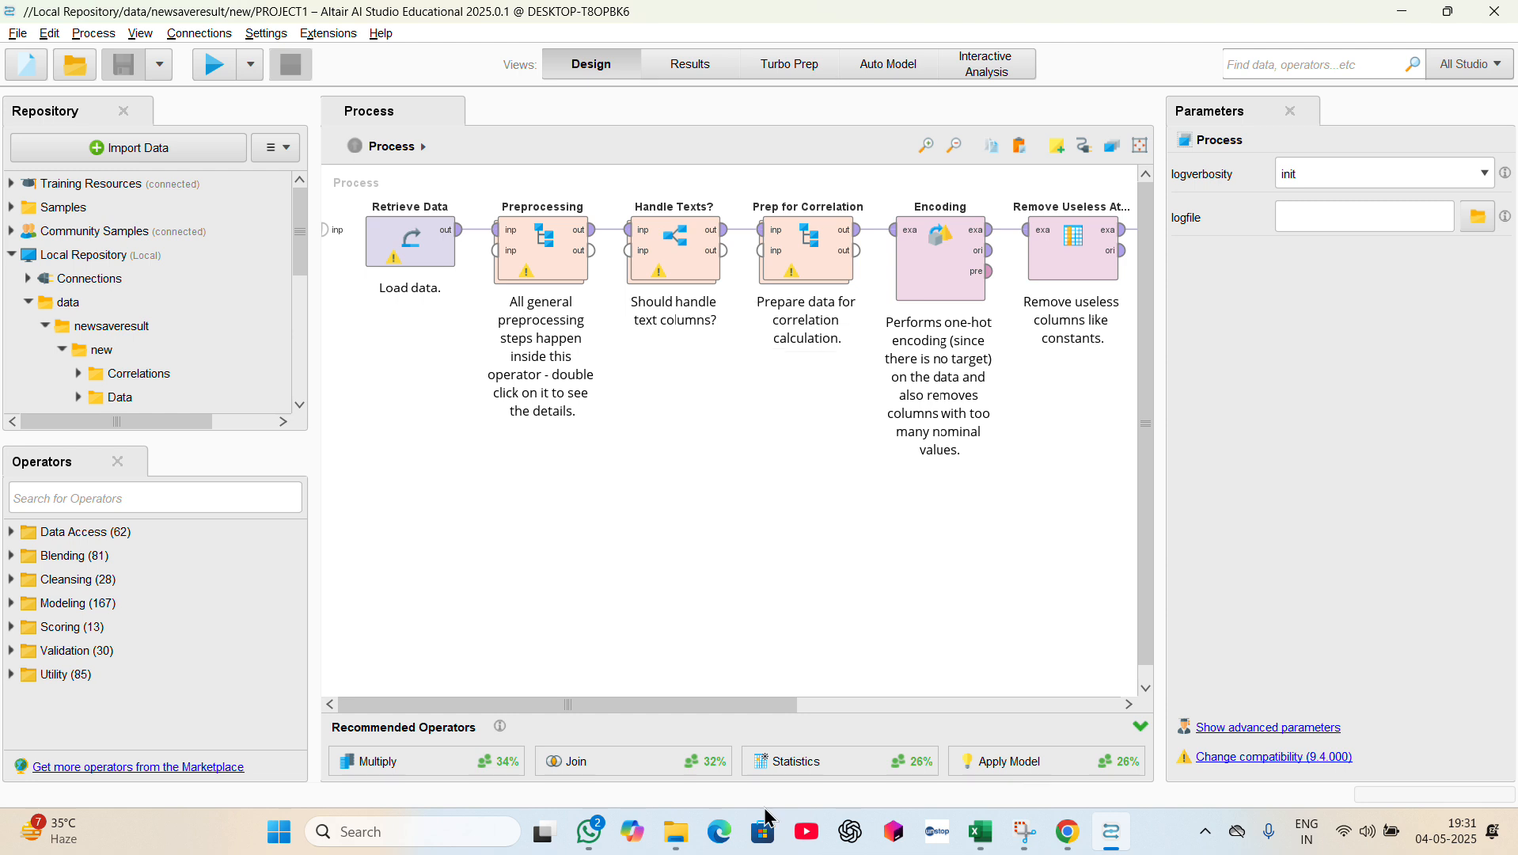
{"action": "left_click_drag", "start_coordinate": [819, 760], "coordinate": [1058, 63]}
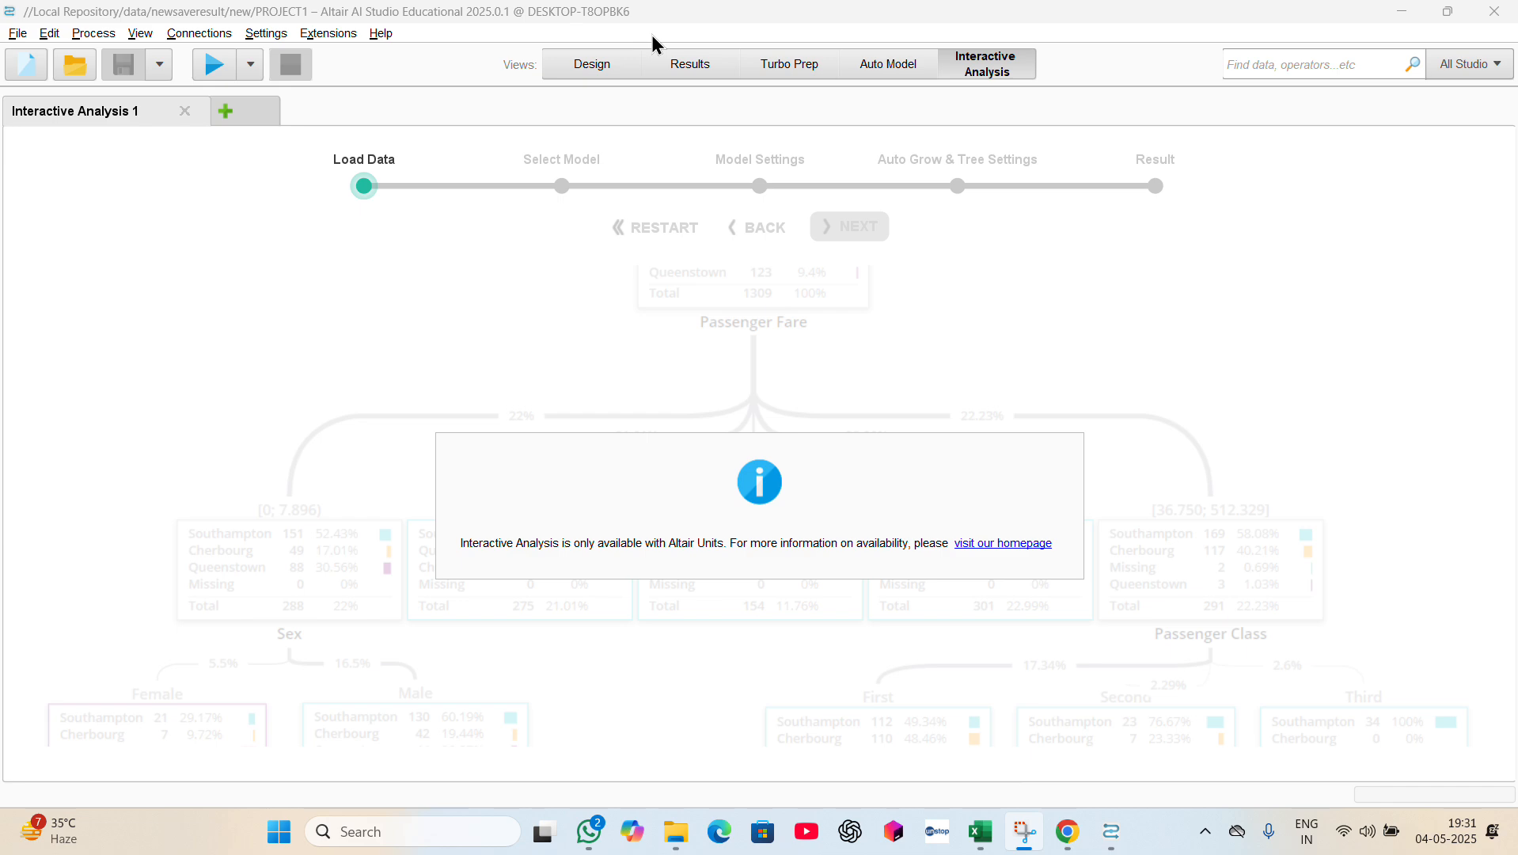
{"action": "left_click", "coordinate": [1492, 19]}
{"action": "left_click", "coordinate": [1393, 13]}
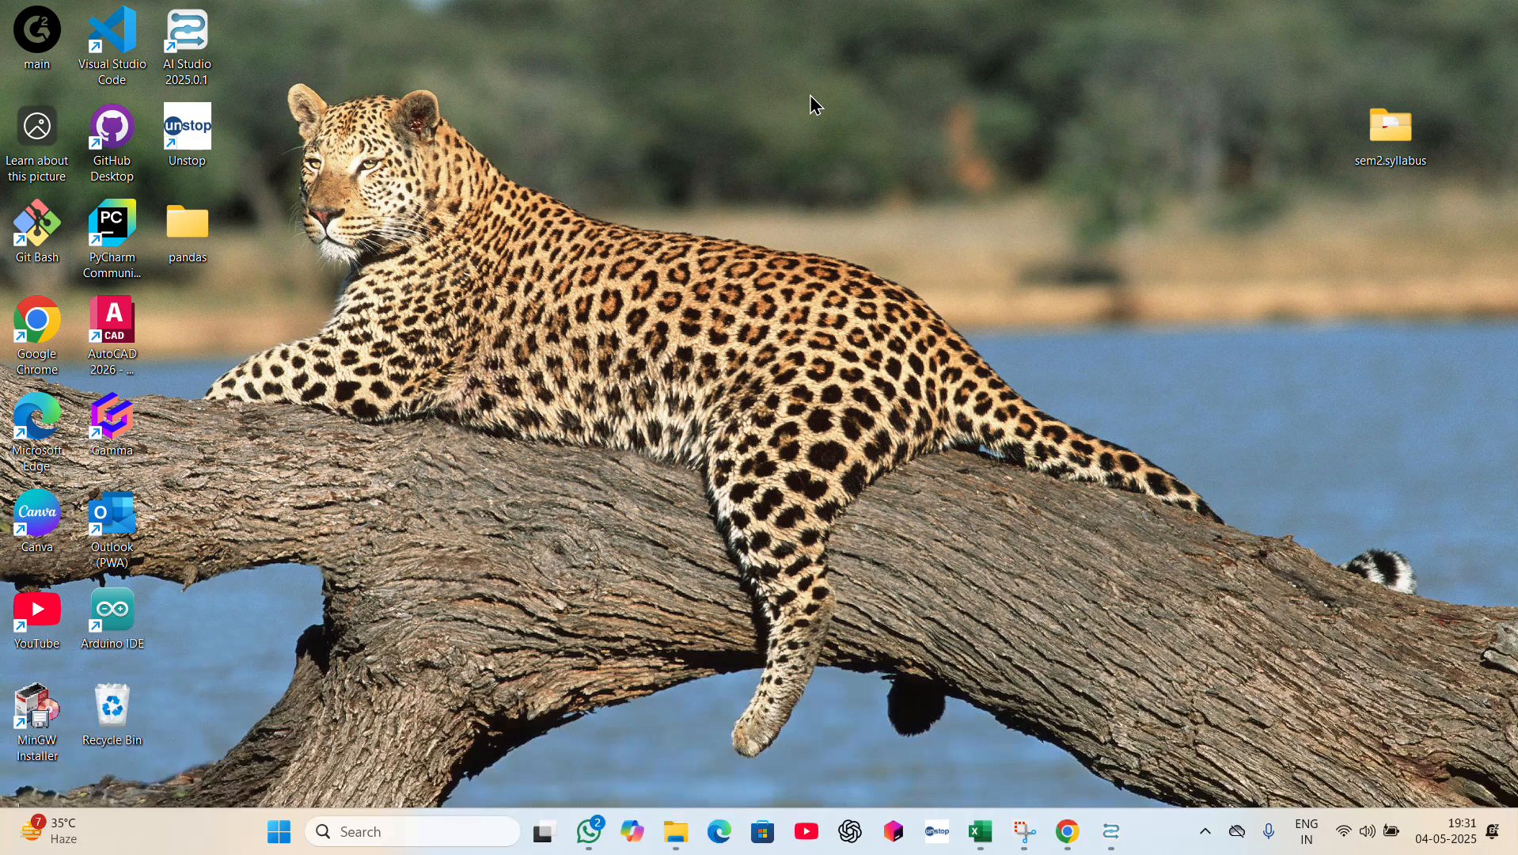
{"action": "right_click", "coordinate": [718, 78]}
{"action": "left_click", "coordinate": [799, 162]}
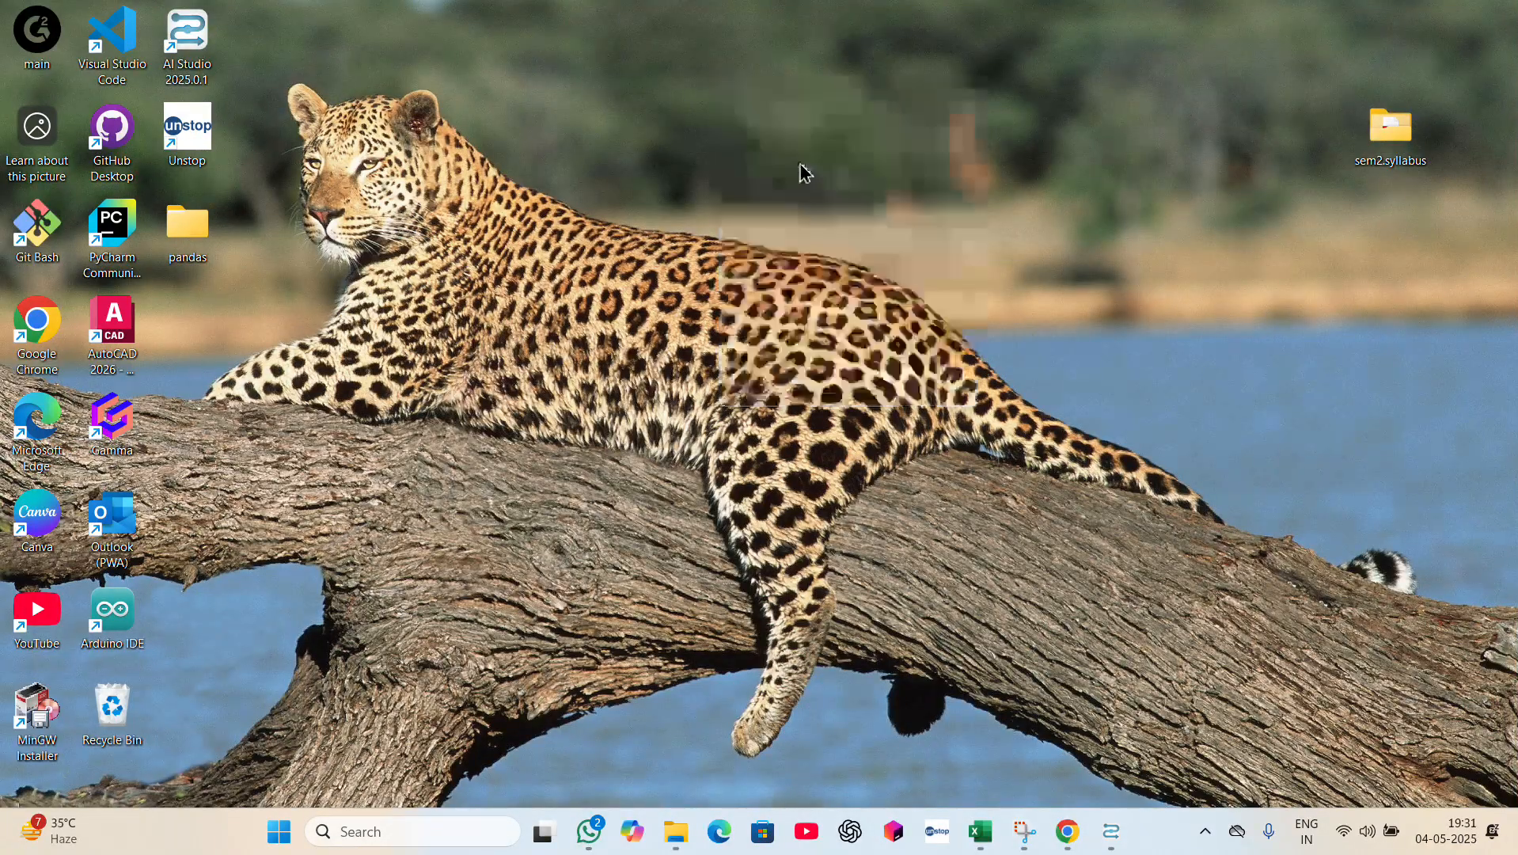
{"action": "left_click", "coordinate": [656, 40]}
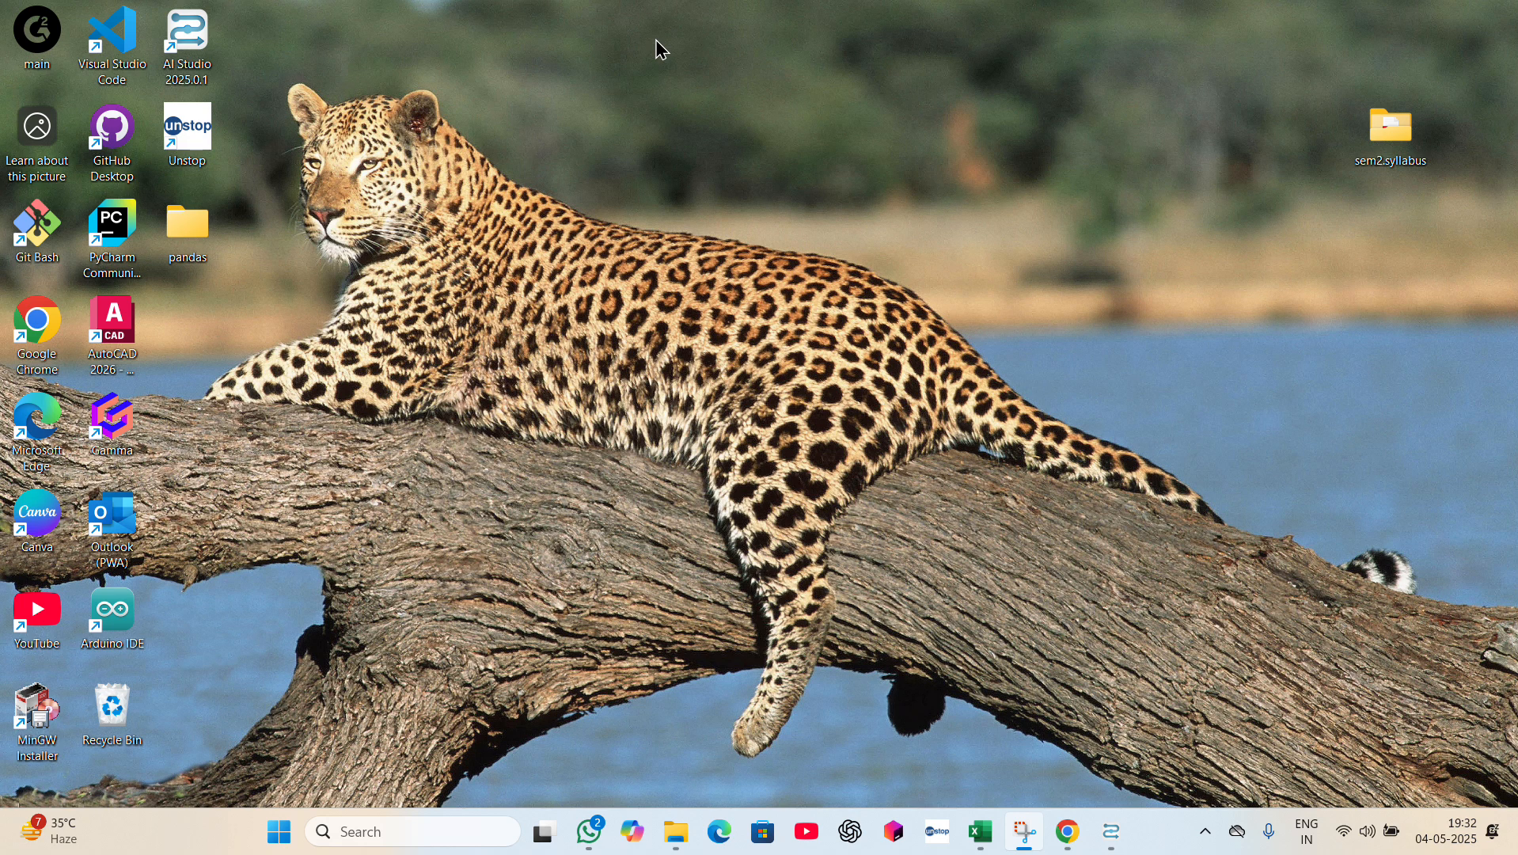